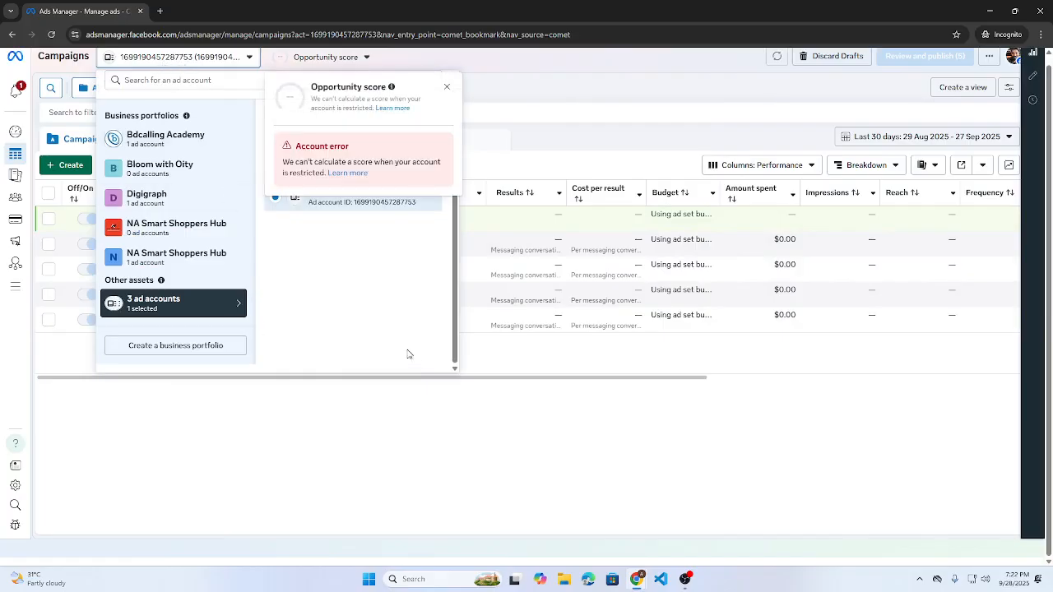
- Switch to the Bdcalling Academy Ads account under the Bdcalling Academy portfolio
drag(110, 116, 178, 116)
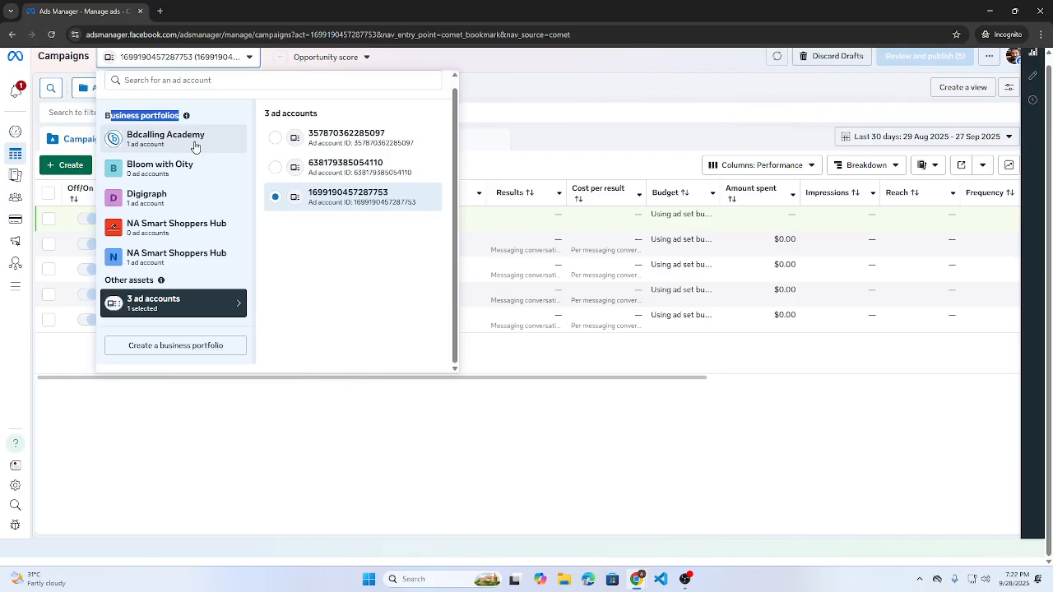
click(169, 142)
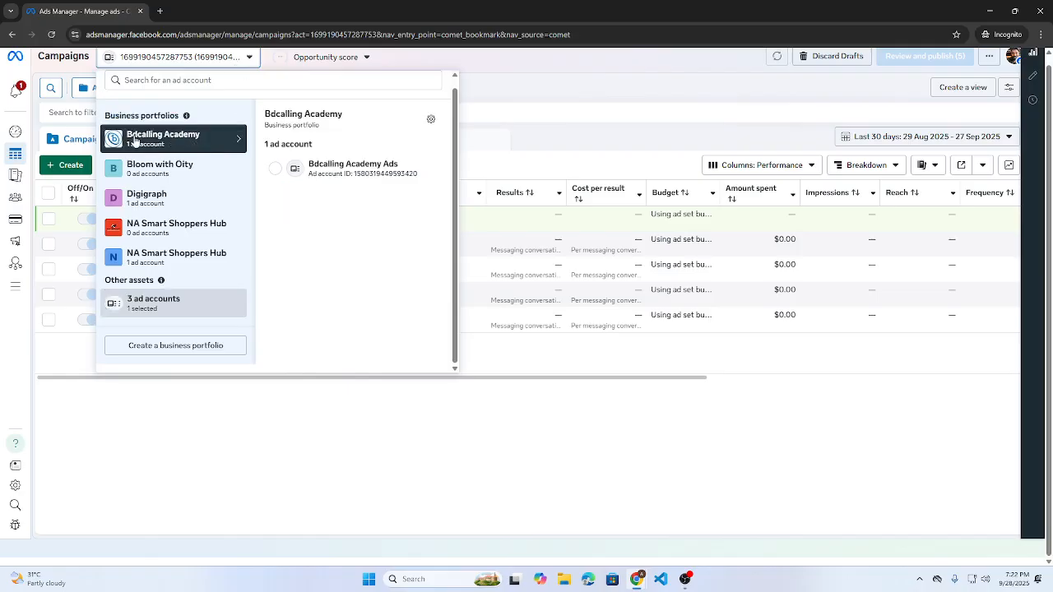
click(276, 172)
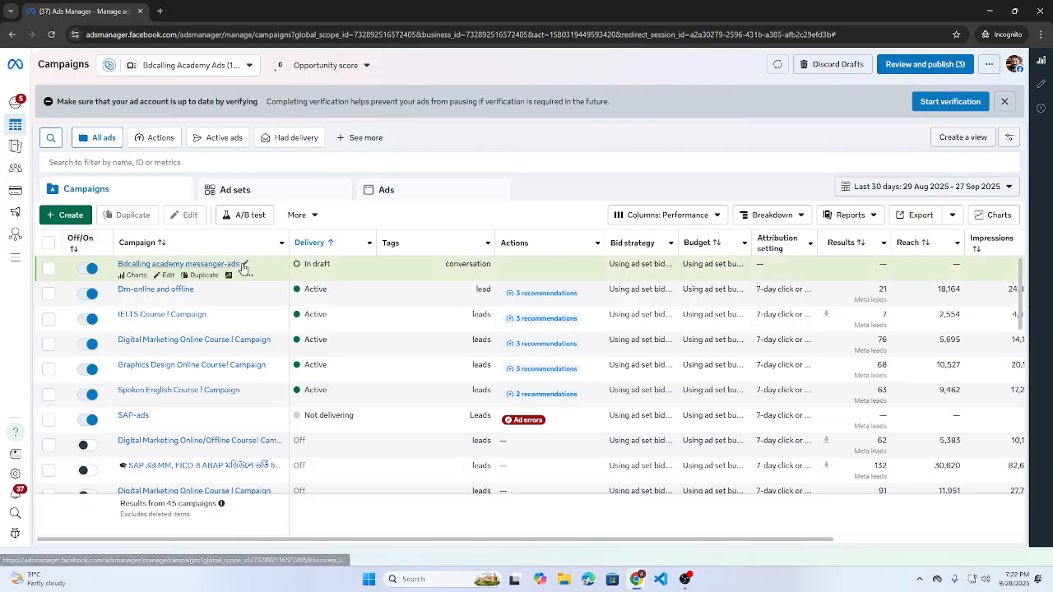
- Dismiss the account verification reminder and start creating a new campaign
click(1004, 102)
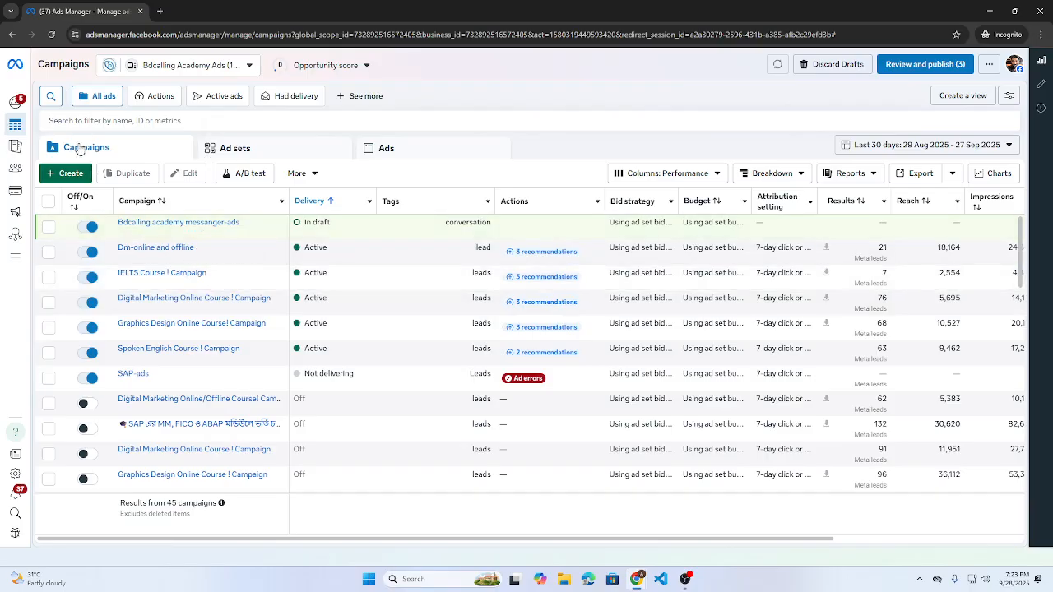
click(60, 175)
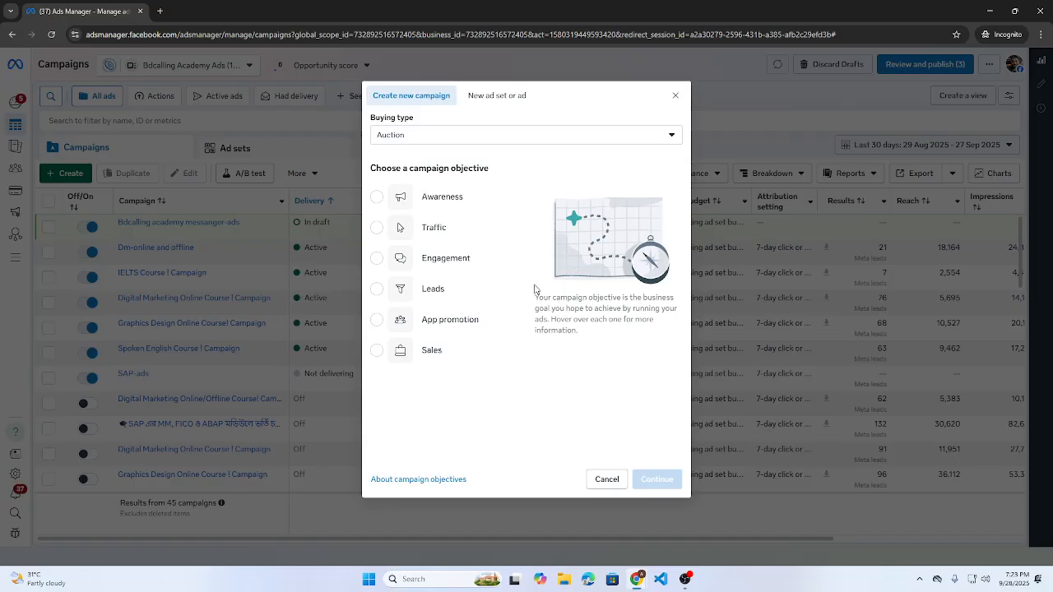
mouse_move(461, 209)
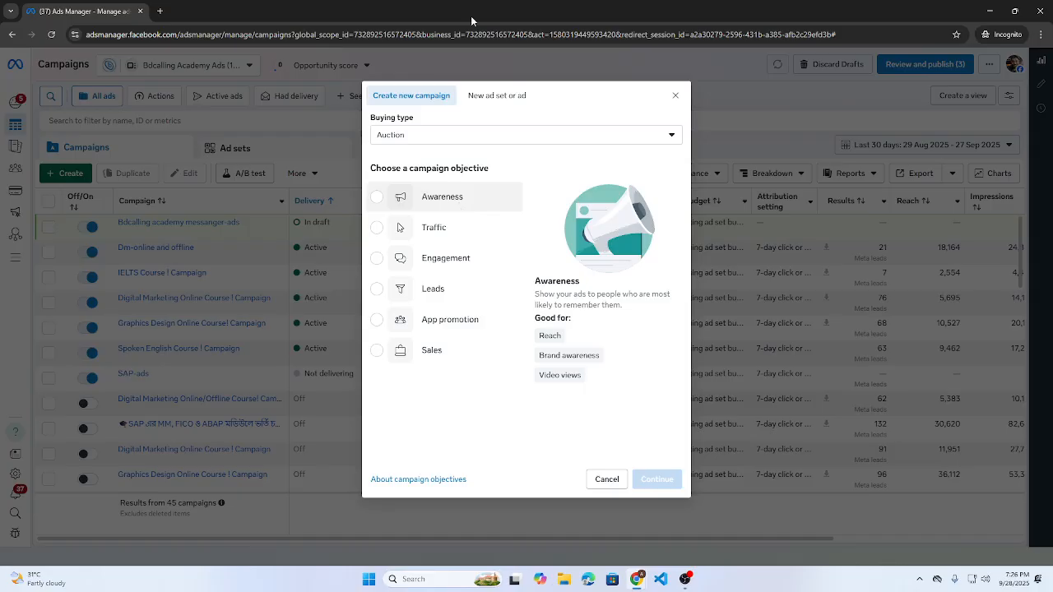
- Open a new blank Incognito browser tab
click(160, 10)
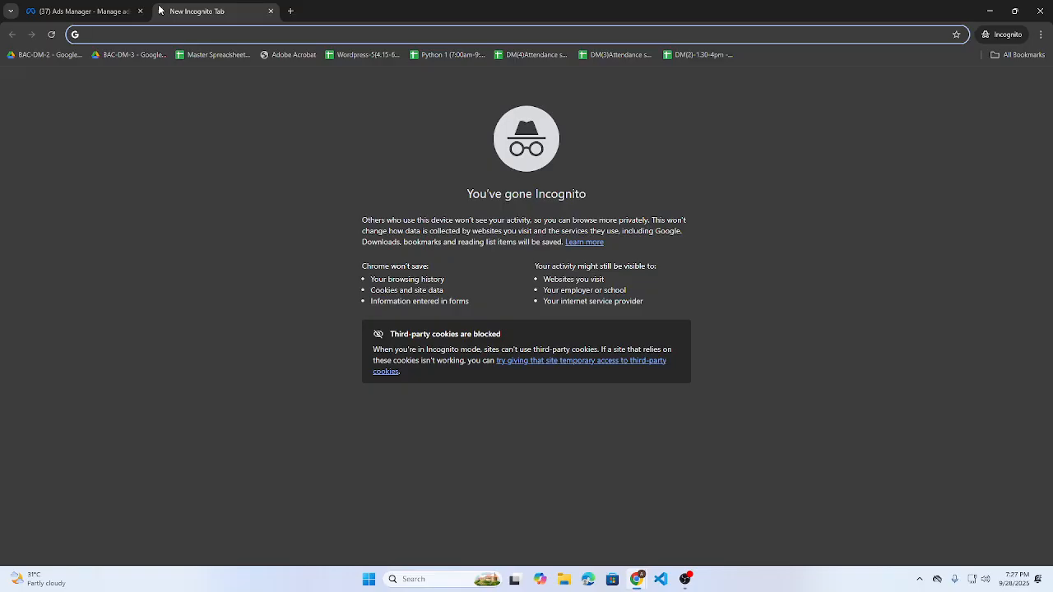
- Run a Google Images search for 'facebook ads images'
text(ads )
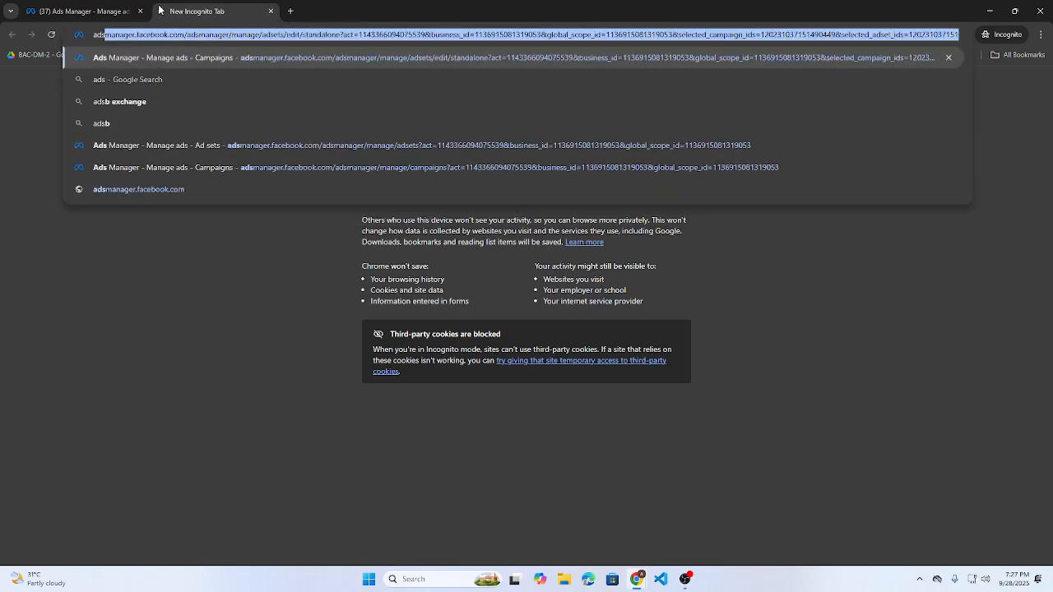
text(iamges)
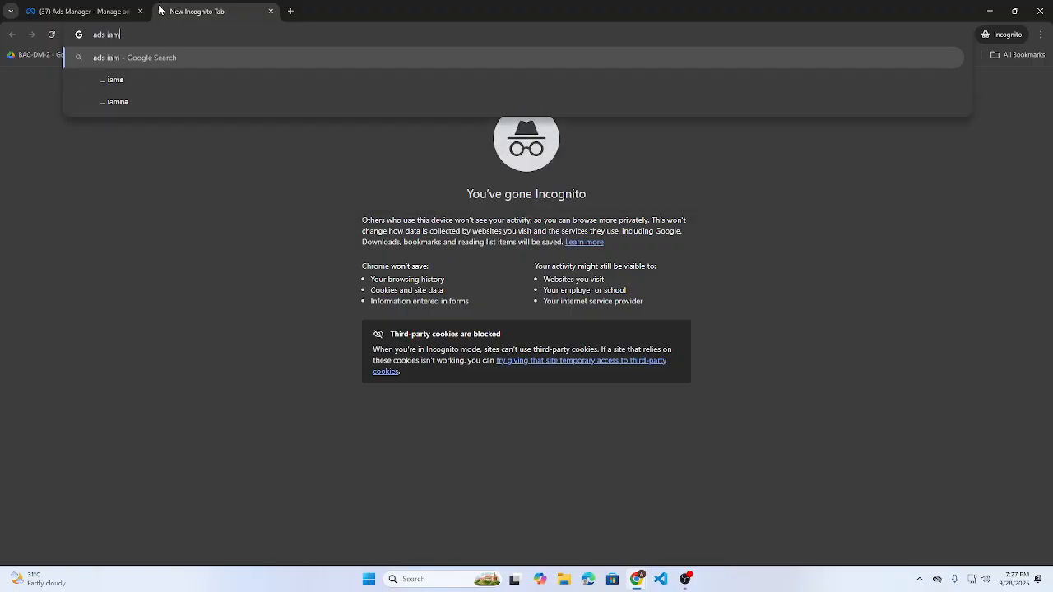
key(Return)
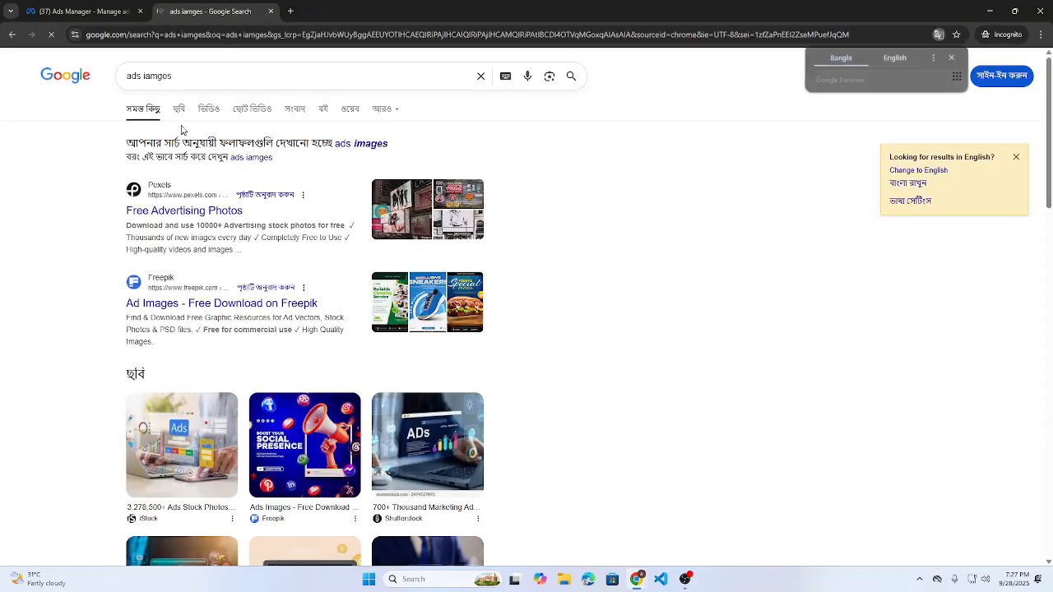
click(180, 111)
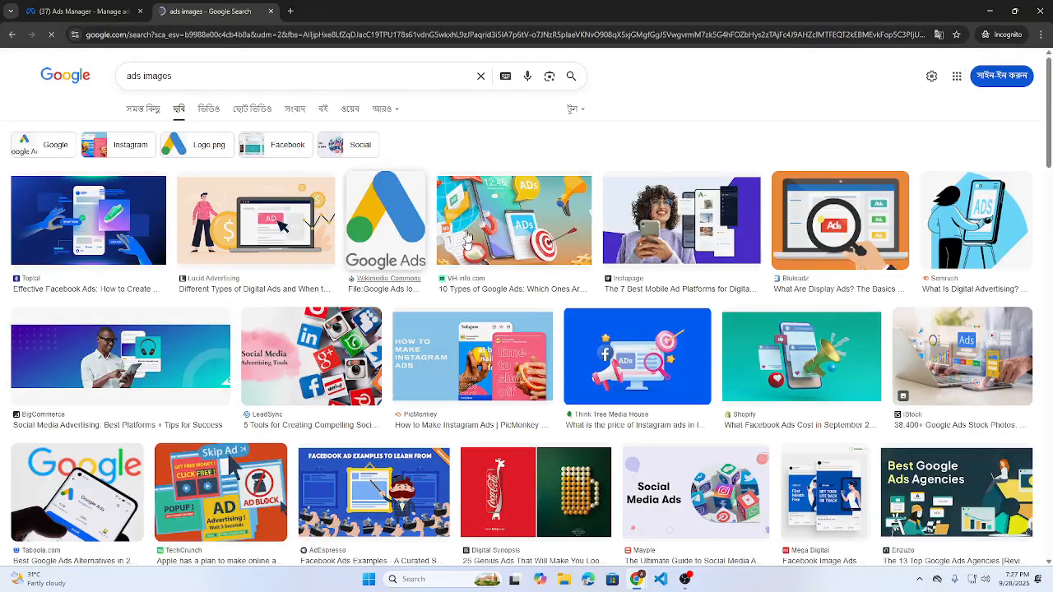
click(137, 75)
key(Home)
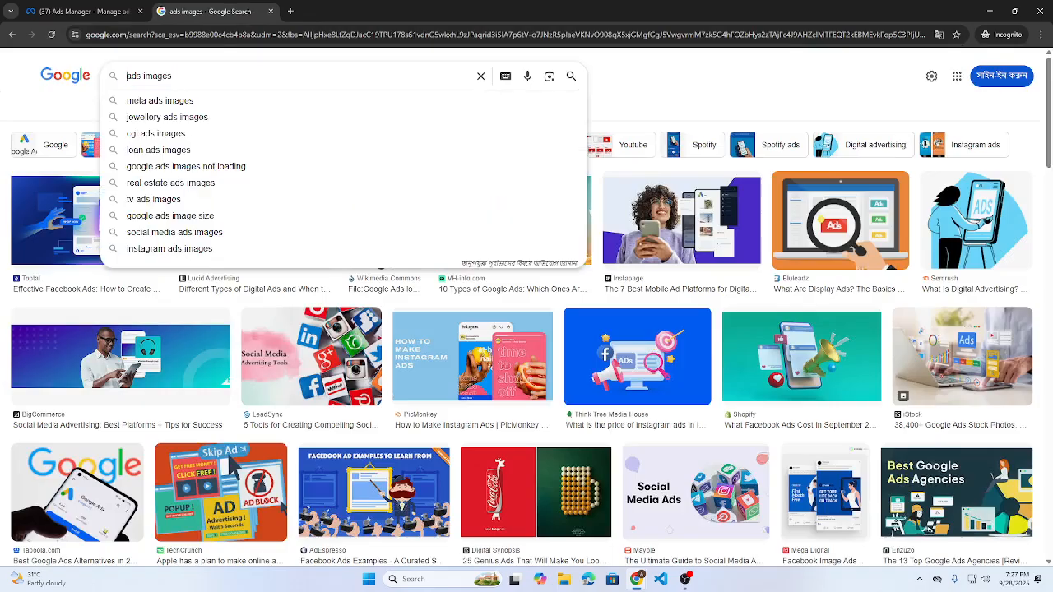
text(facebook)
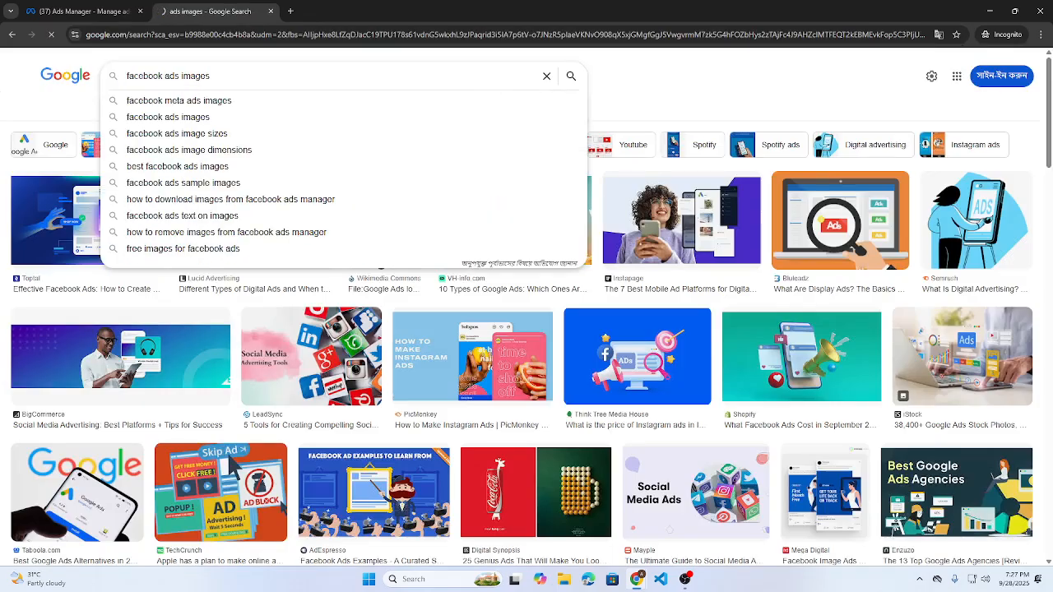
key(Return)
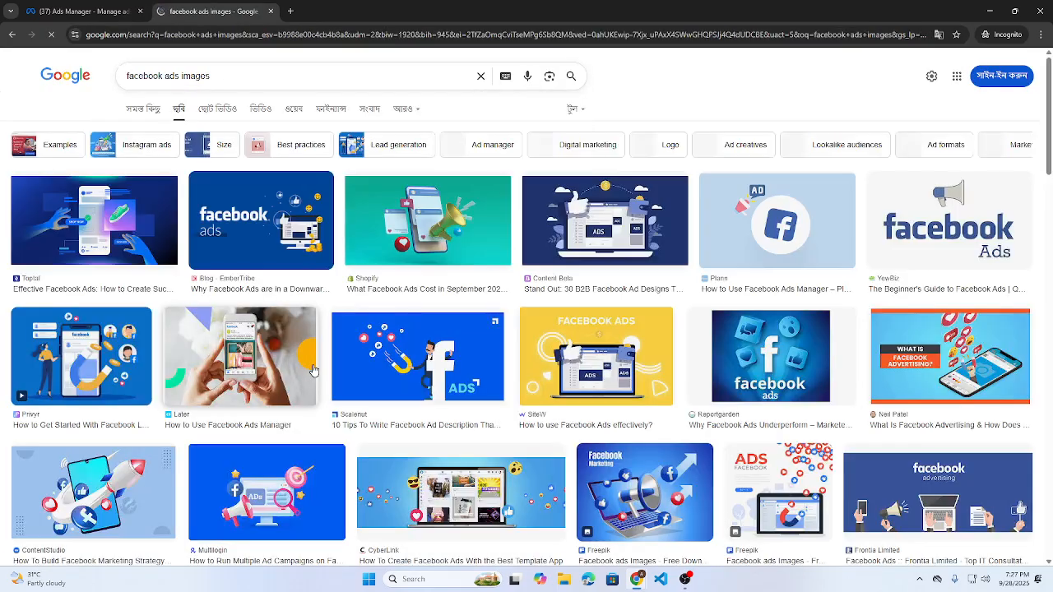
- Preview the WordStream, Madgicx and Craiyon ad images in the results
scroll(313, 370, down, 5)
scroll(889, 333, down, 5)
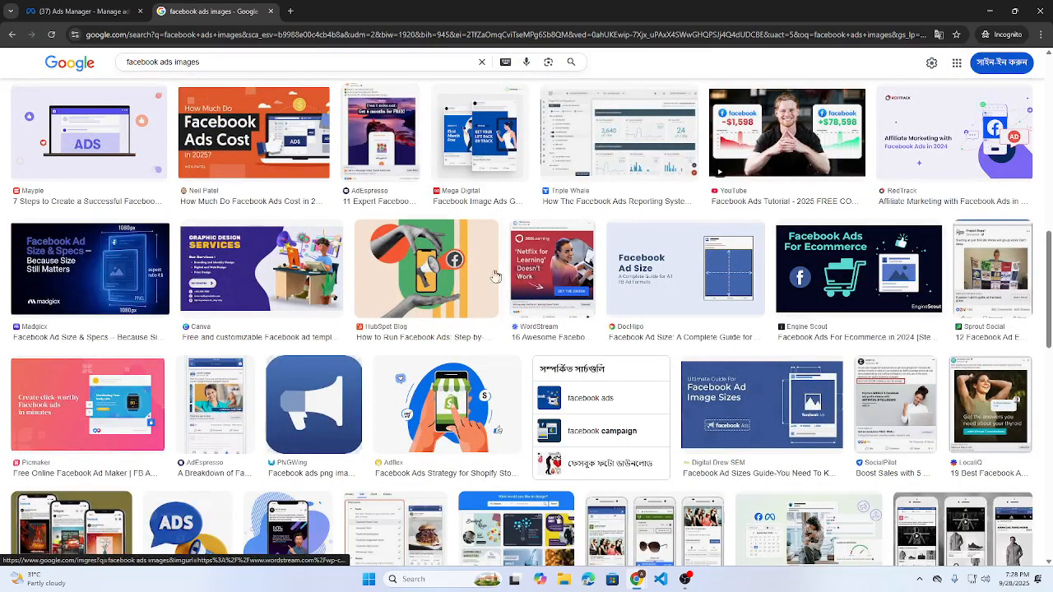
click(552, 271)
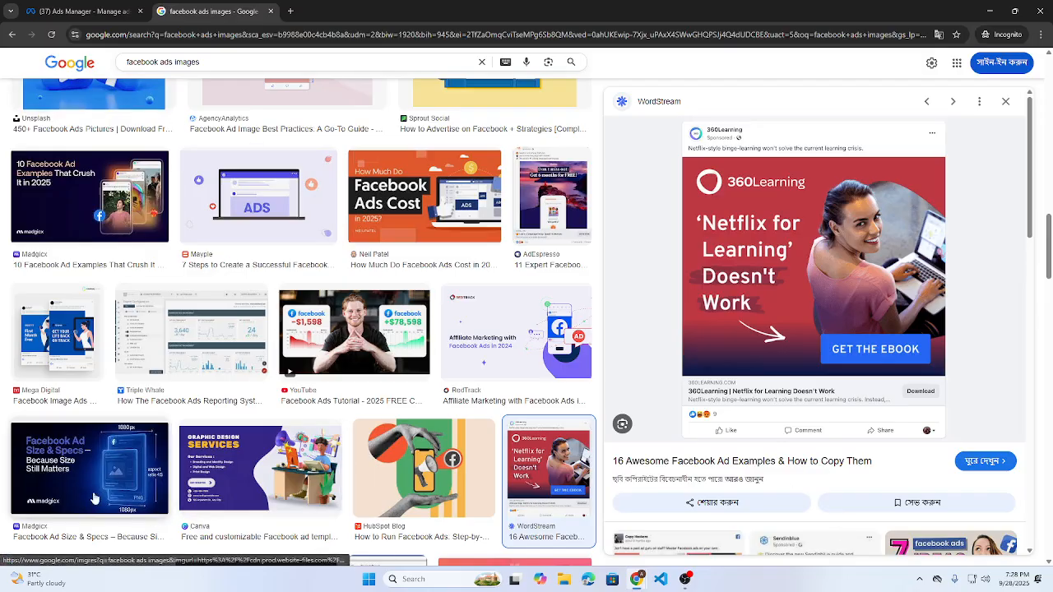
click(96, 501)
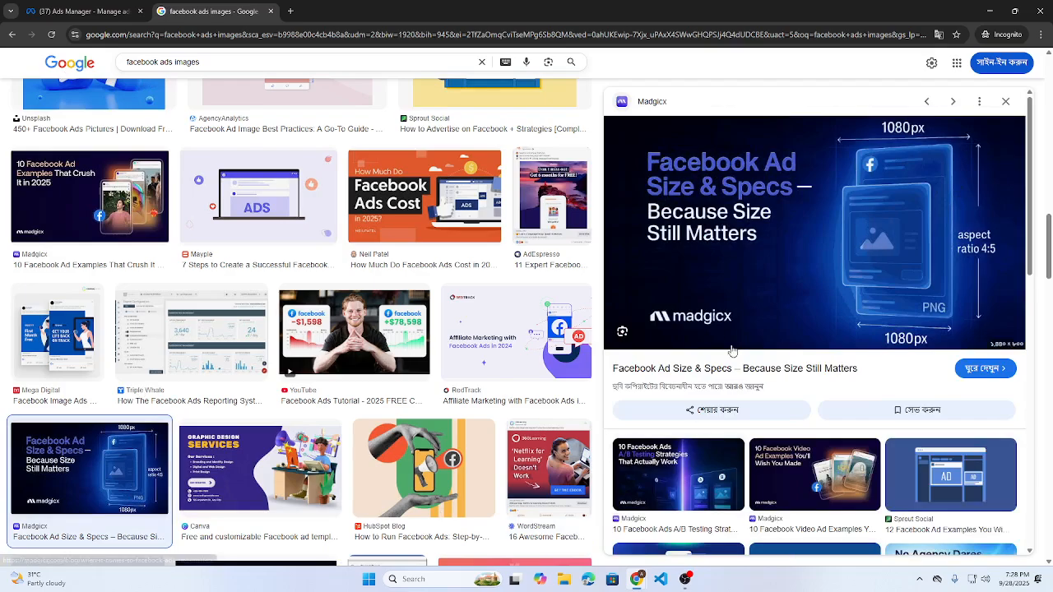
scroll(733, 348, down, 3)
click(928, 332)
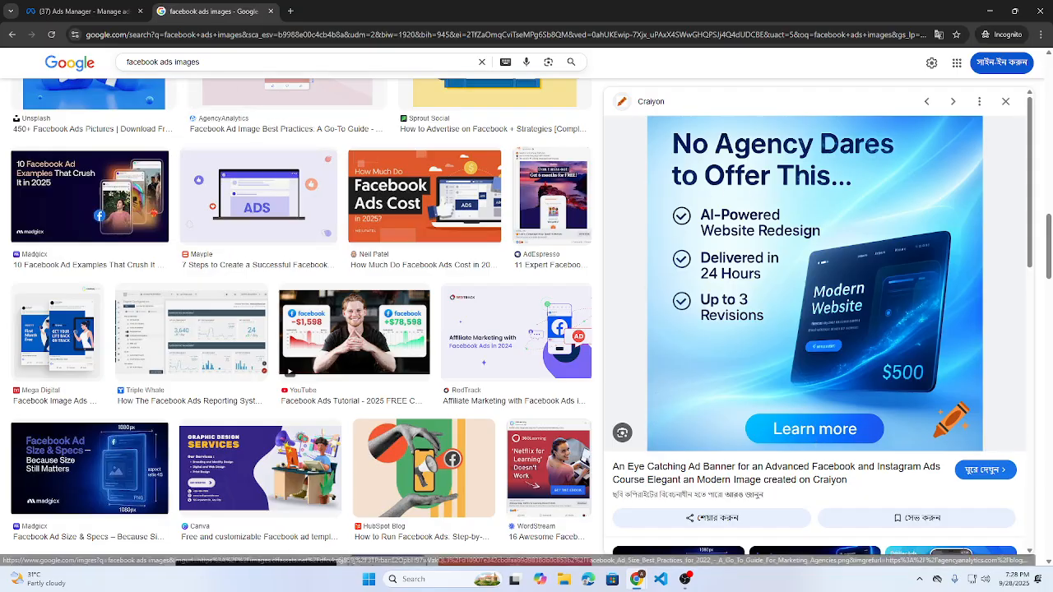
click(220, 63)
- Search images for 'bangladesh course ads', preview the Advance Digital Marketing course ad, then open a new tab
key(ctrl+a)
text(bangladesh)
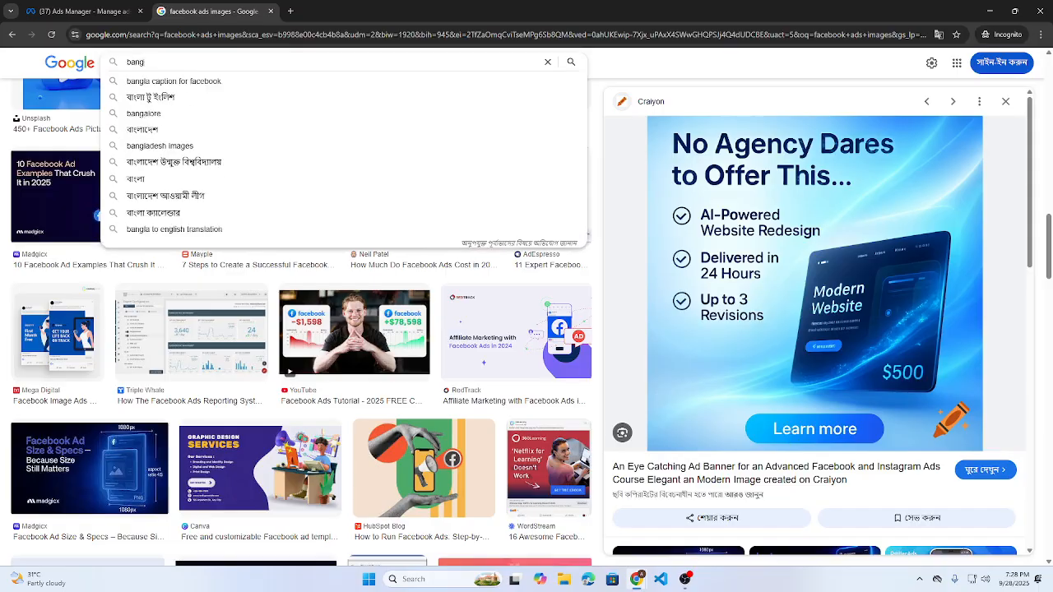
text(se ads)
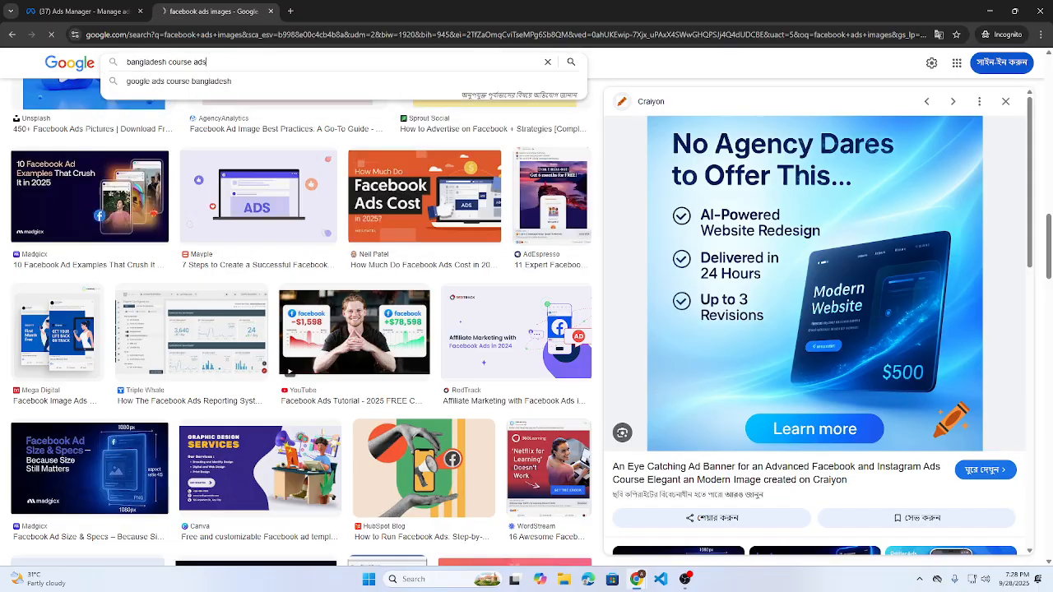
key(Return)
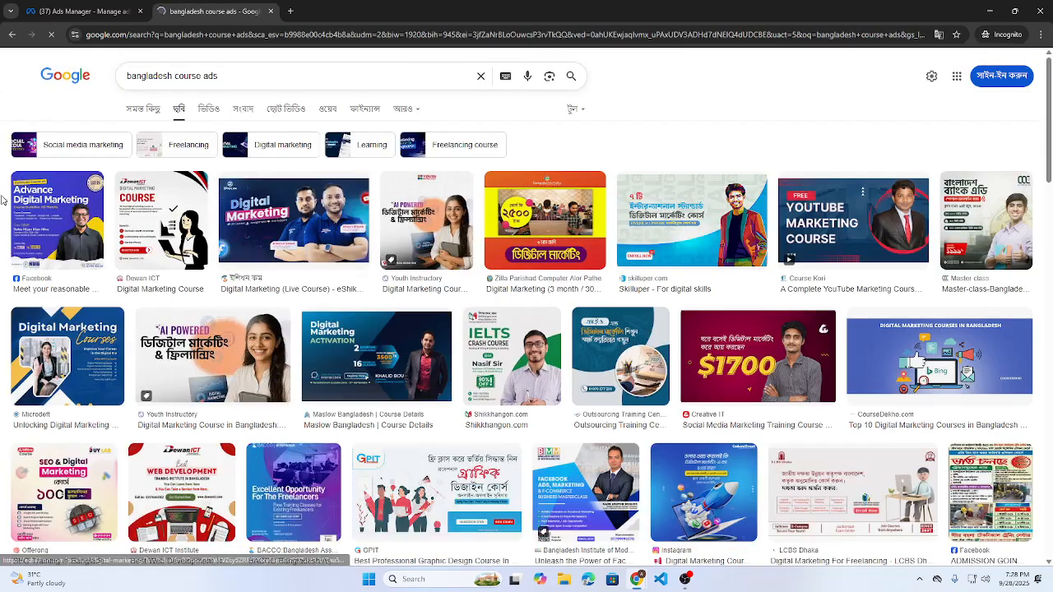
click(58, 221)
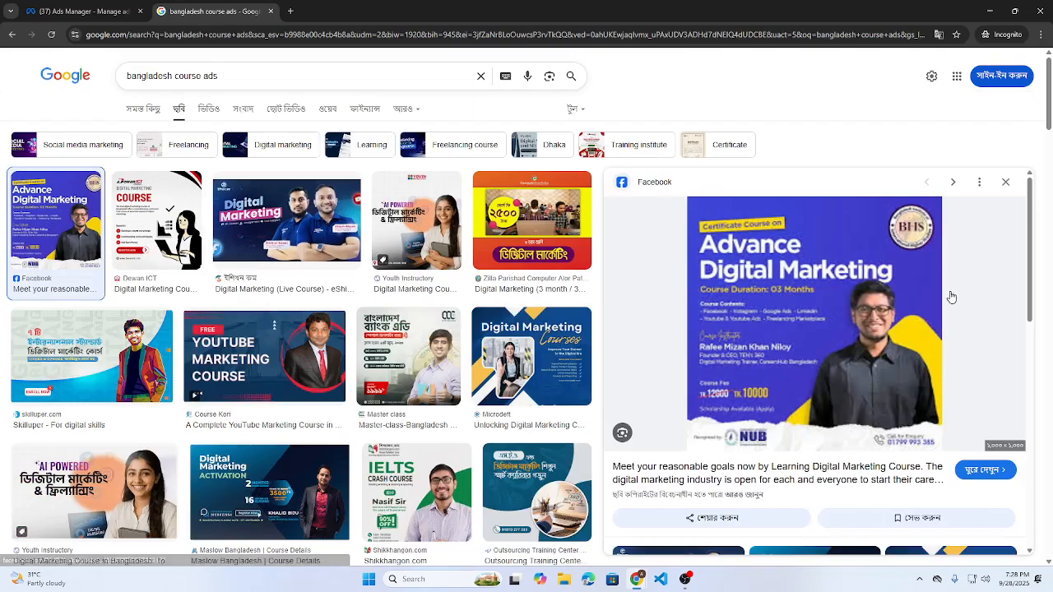
scroll(953, 298, down, 3)
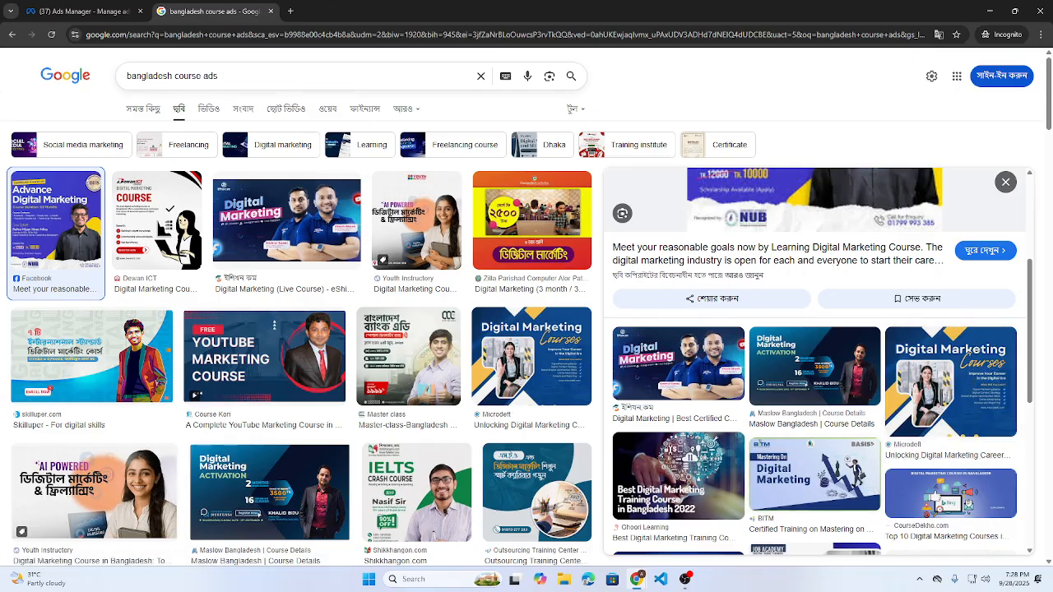
click(291, 10)
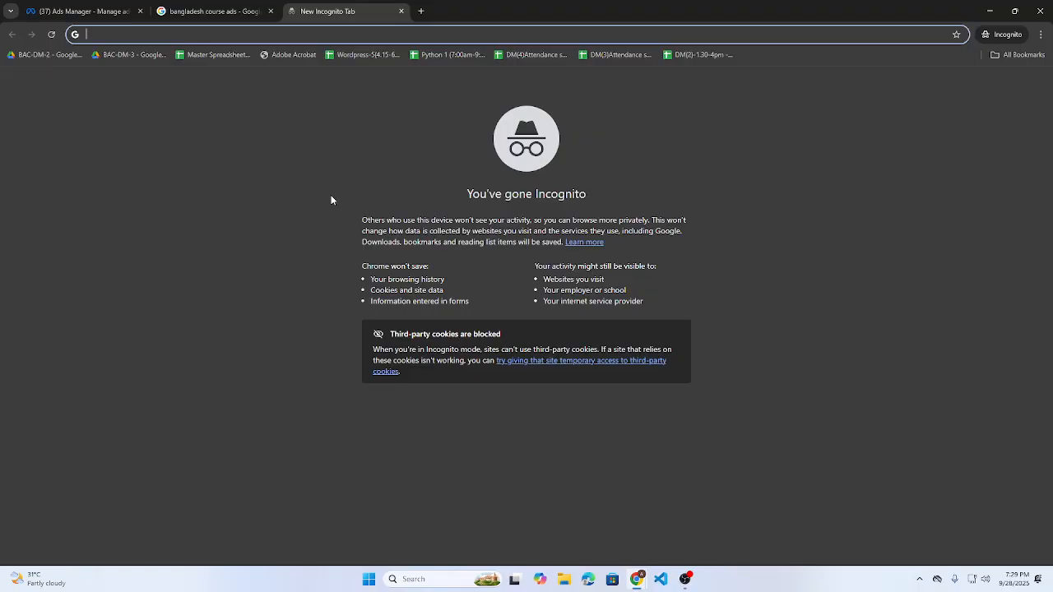
- Search Google for 'ads library' from the new tab's address bar
text(ads)
key(Delete)
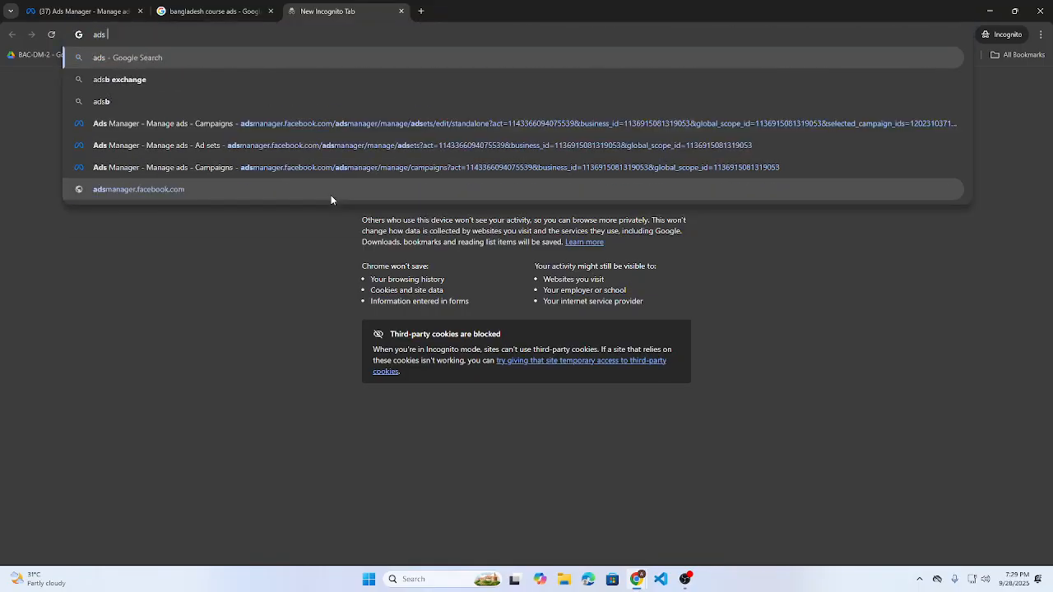
key(ctrl+a)
text(ads lib)
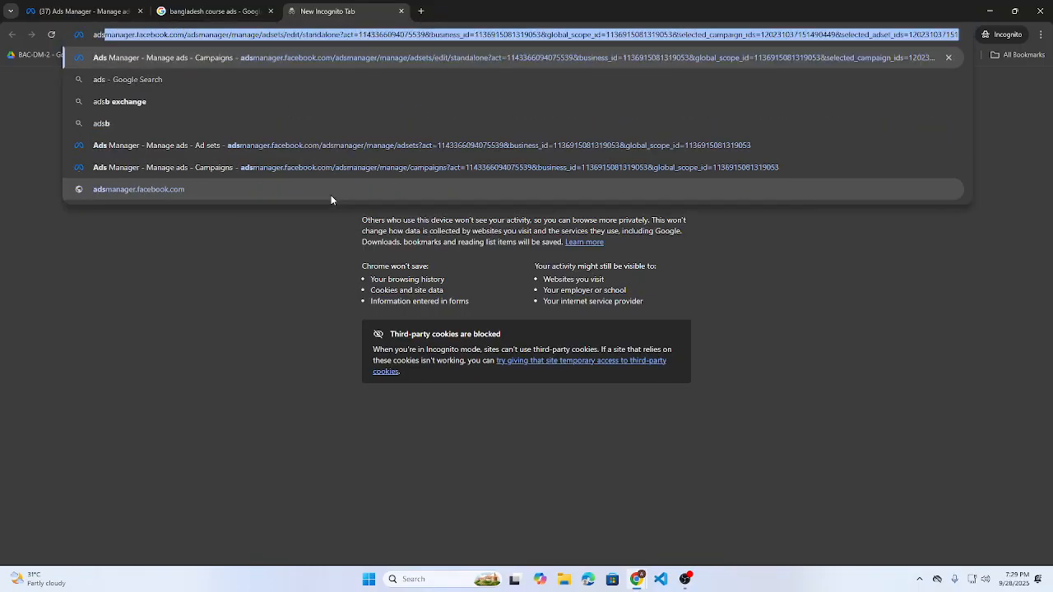
text(ra)
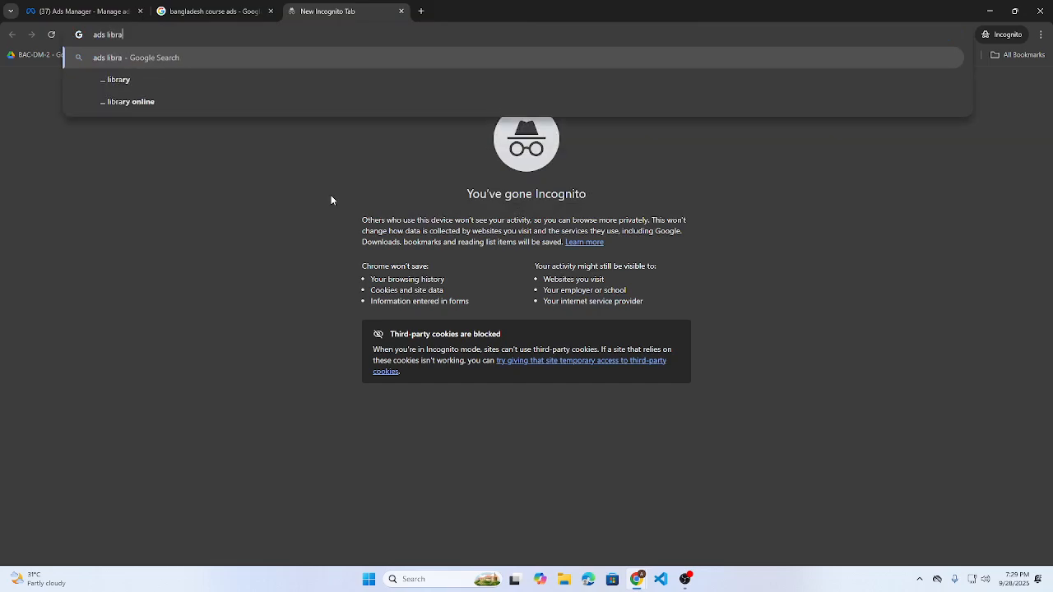
key(Down)
key(Return)
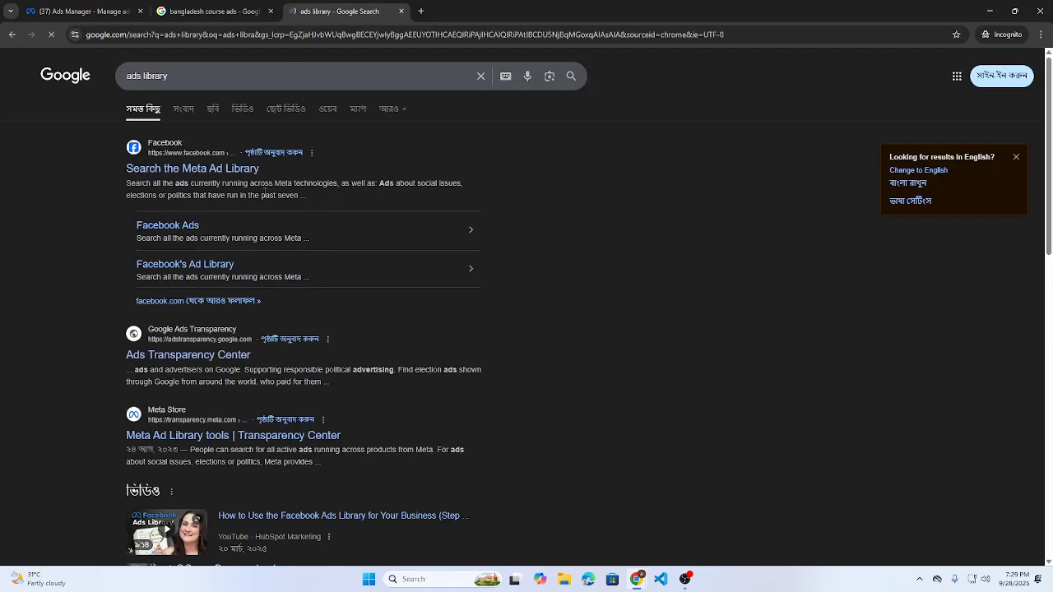
- Open the Meta Ad Library from the search results
click(201, 175)
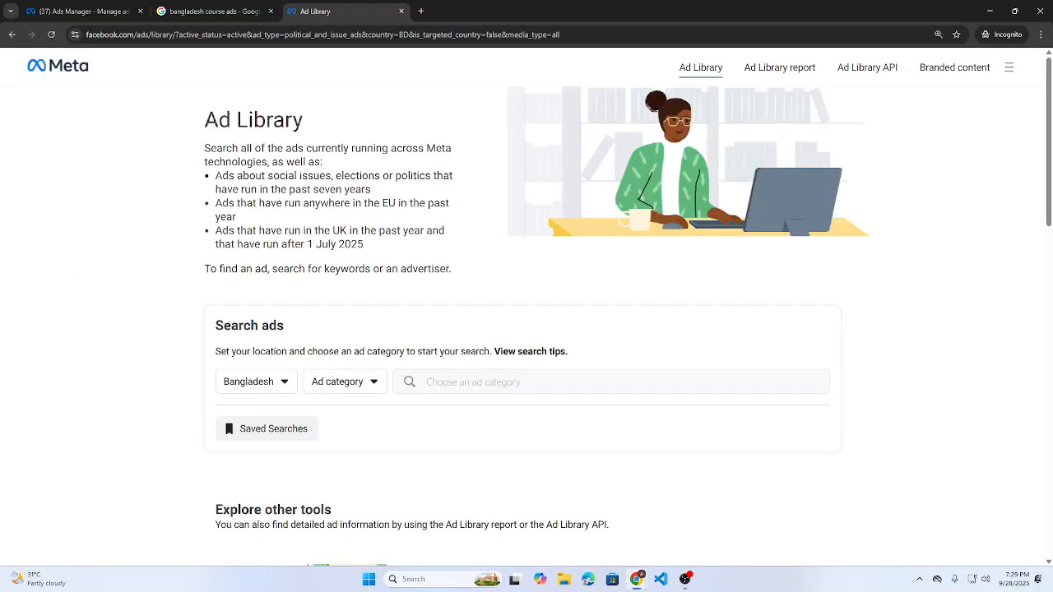
scroll(329, 397, down, 2)
triple_click(210, 218)
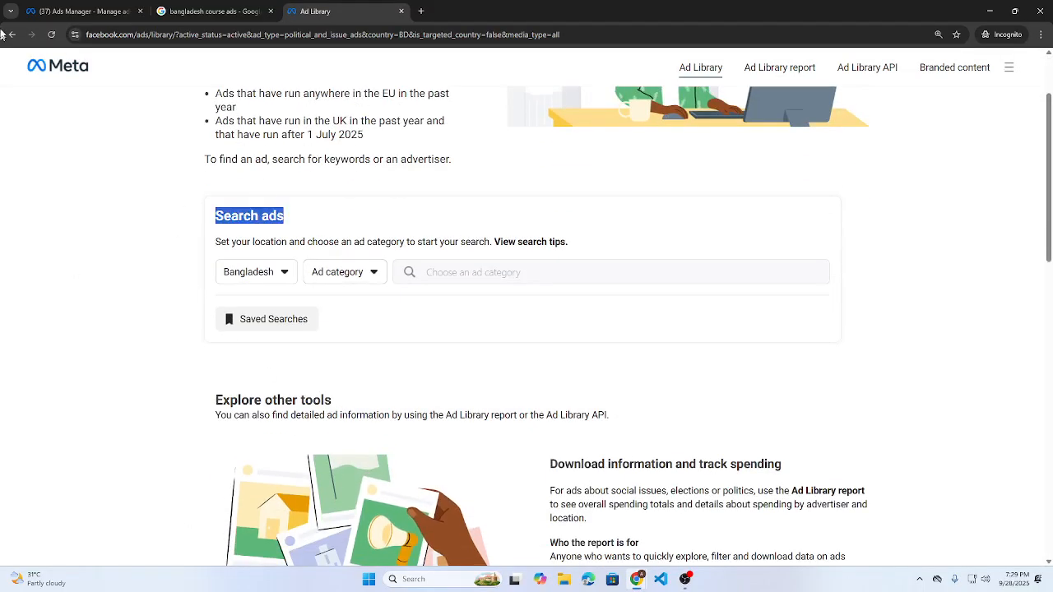
scroll(275, 277, up, 2)
drag(206, 120, 290, 120)
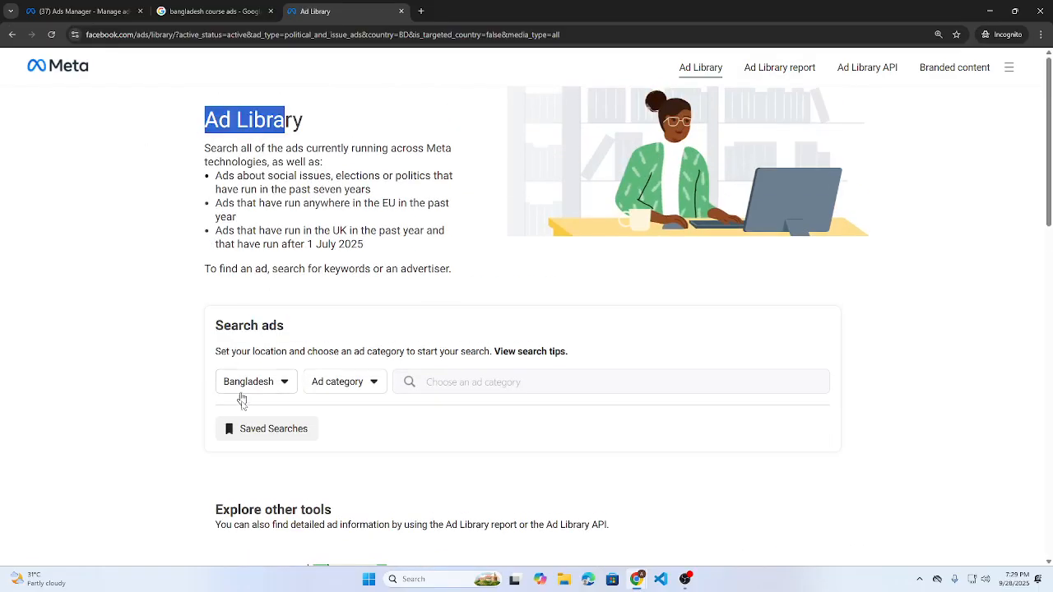
scroll(242, 340, down, 2)
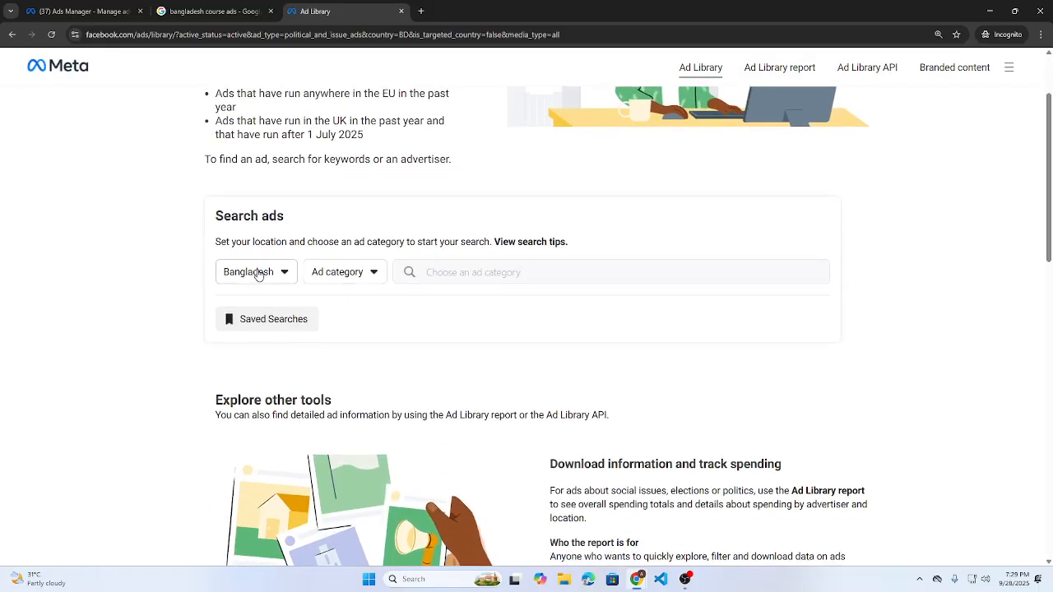
- Set Ad category to All ads and check Creative IT Institute's ads, which show 0 results
click(342, 280)
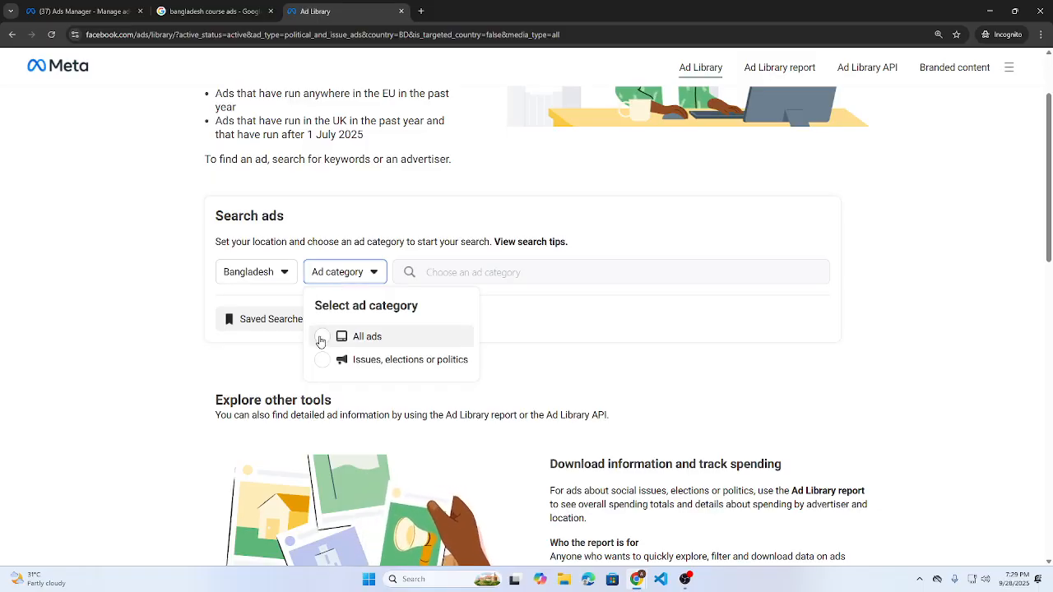
click(321, 340)
click(482, 280)
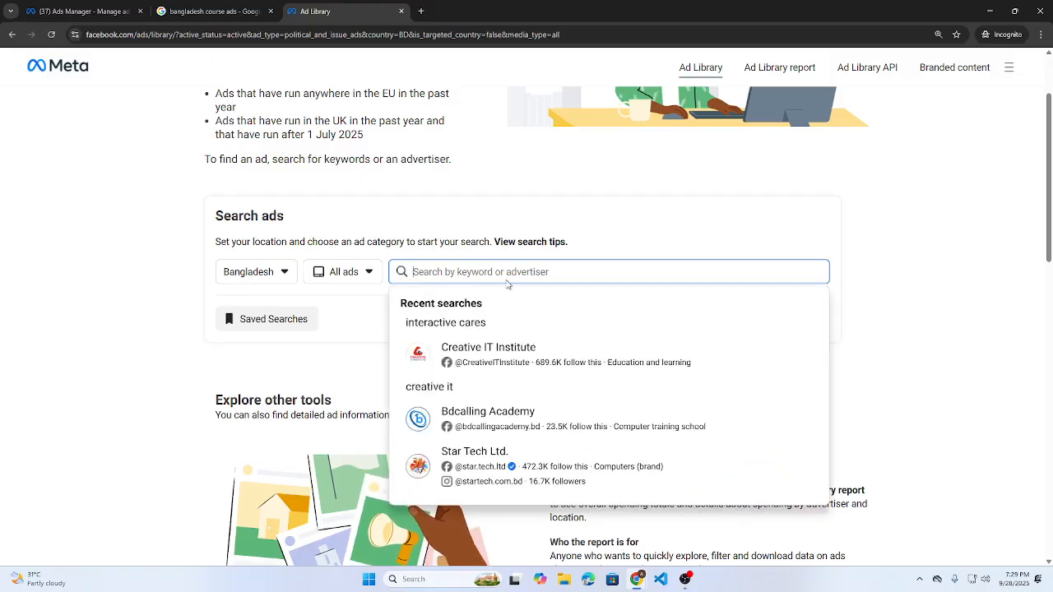
click(555, 367)
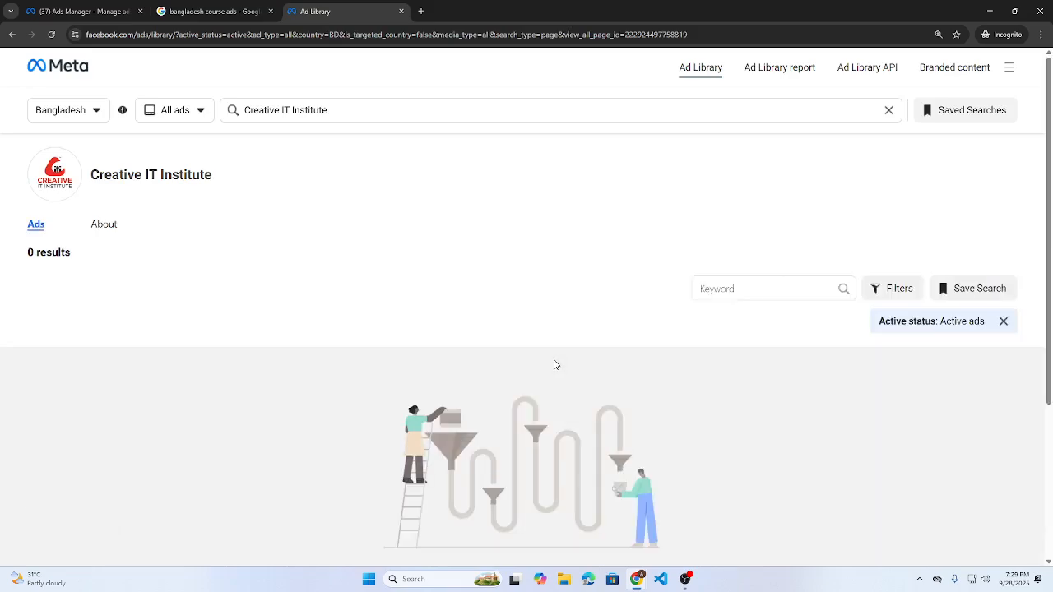
drag(23, 252, 212, 329)
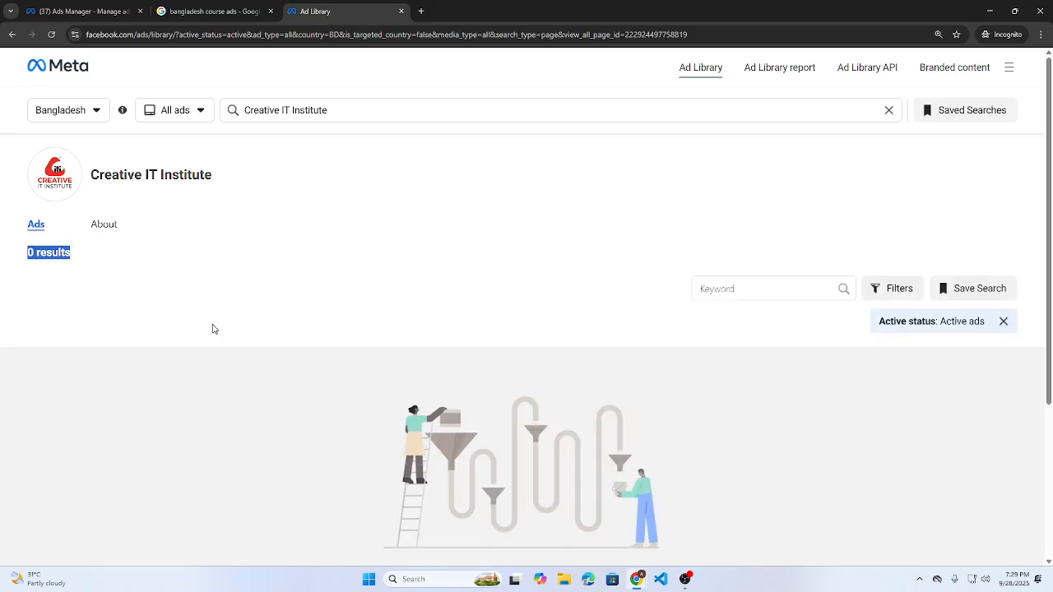
- Search 'bdcalling academy' and review its active ads in Bangladesh
drag(372, 100, 184, 99)
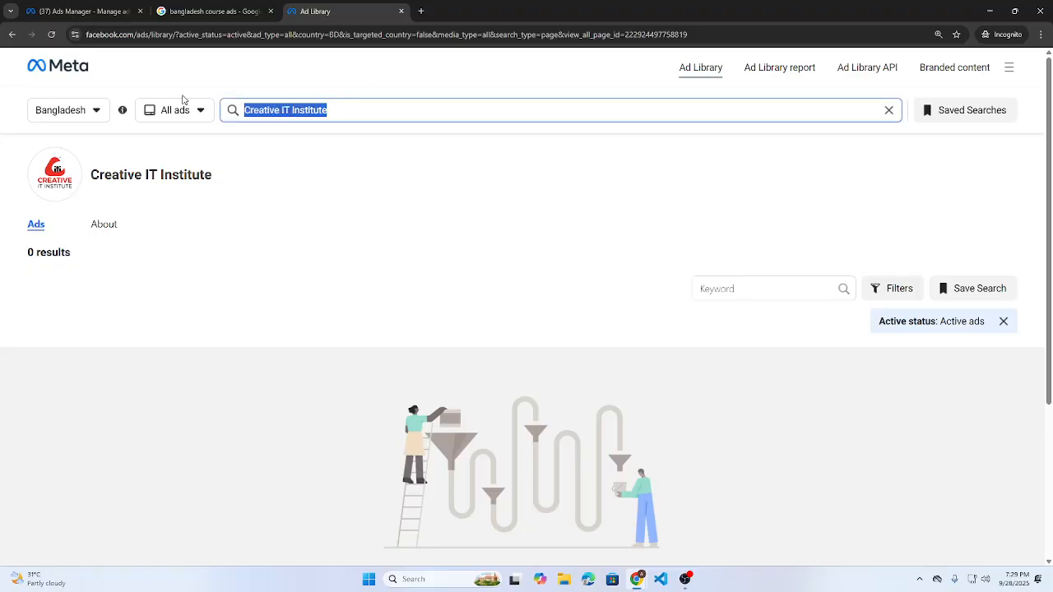
text(bv)
key(BackSpace)
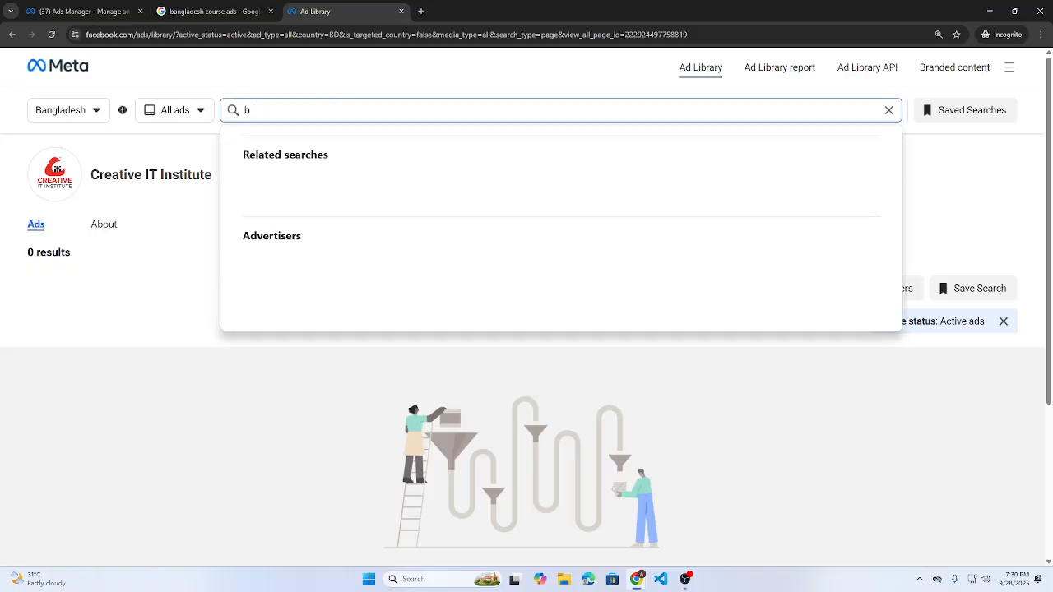
text(dcalling a)
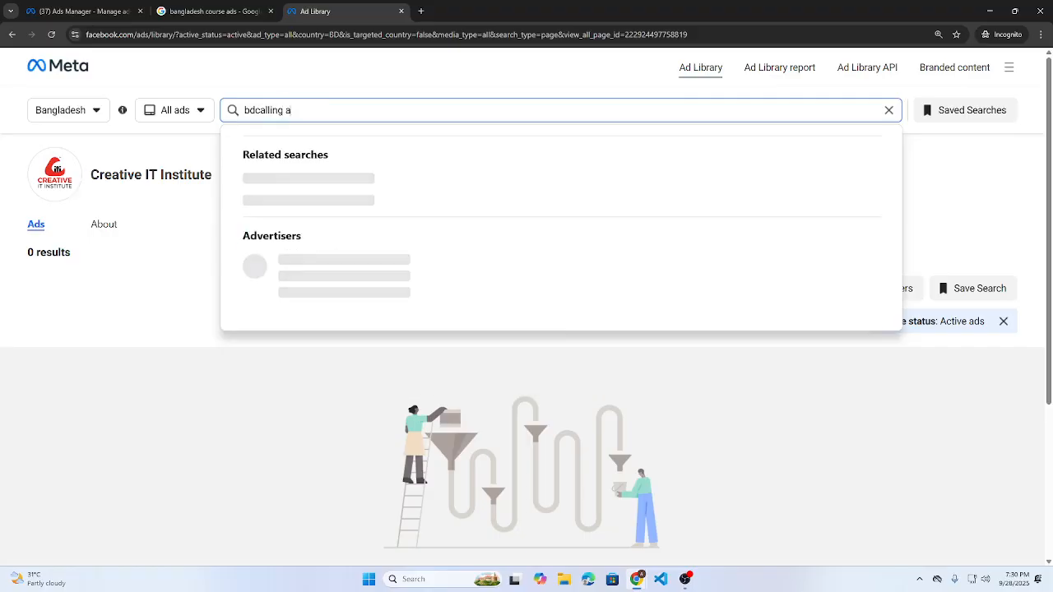
text(cademy)
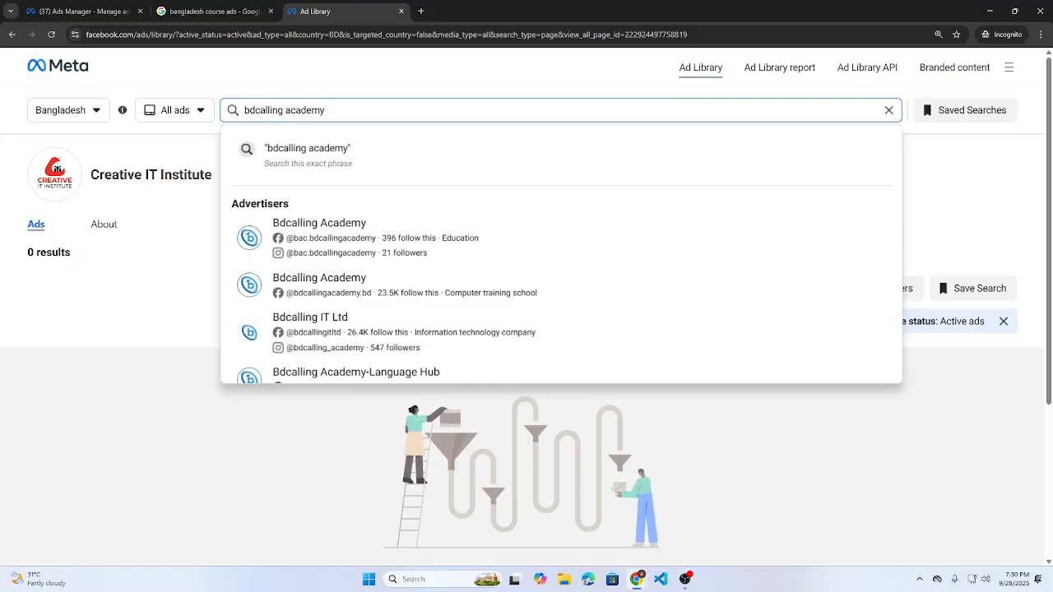
click(268, 235)
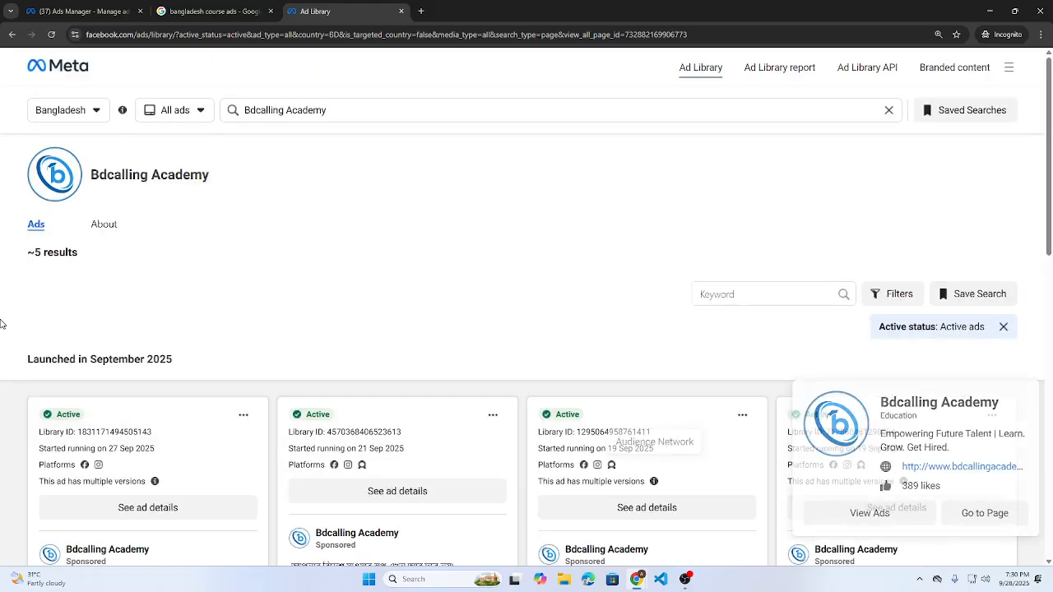
drag(27, 255, 148, 258)
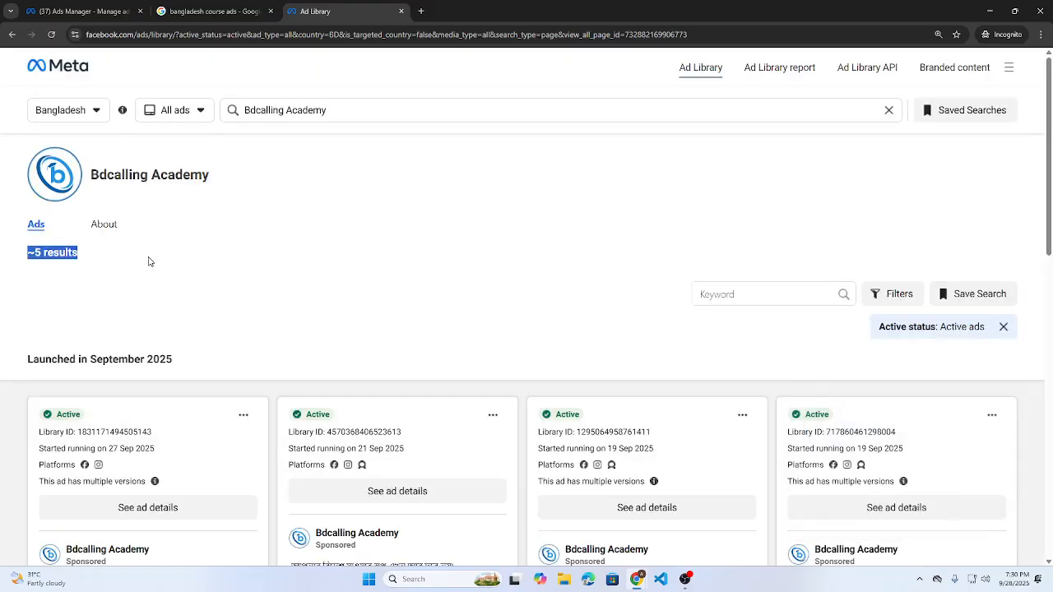
click(426, 260)
scroll(412, 255, down, 5)
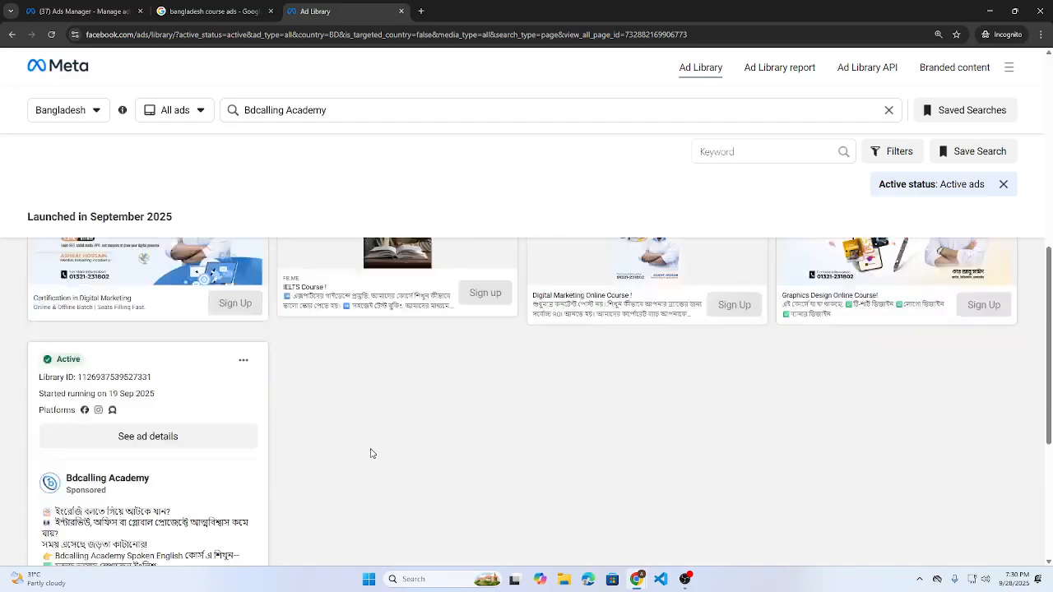
scroll(370, 453, up, 3)
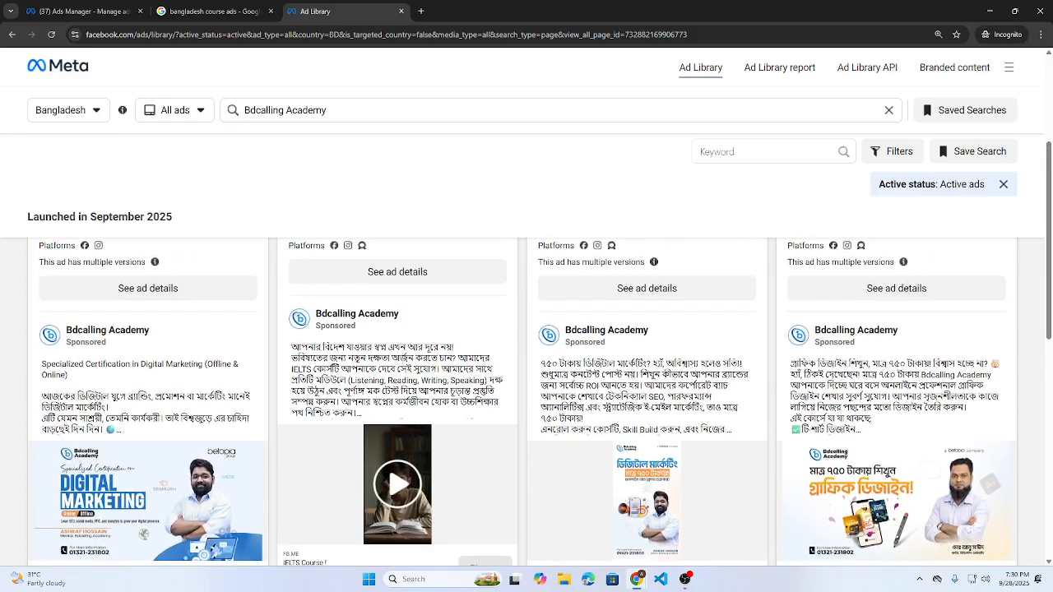
scroll(935, 437, down, 5)
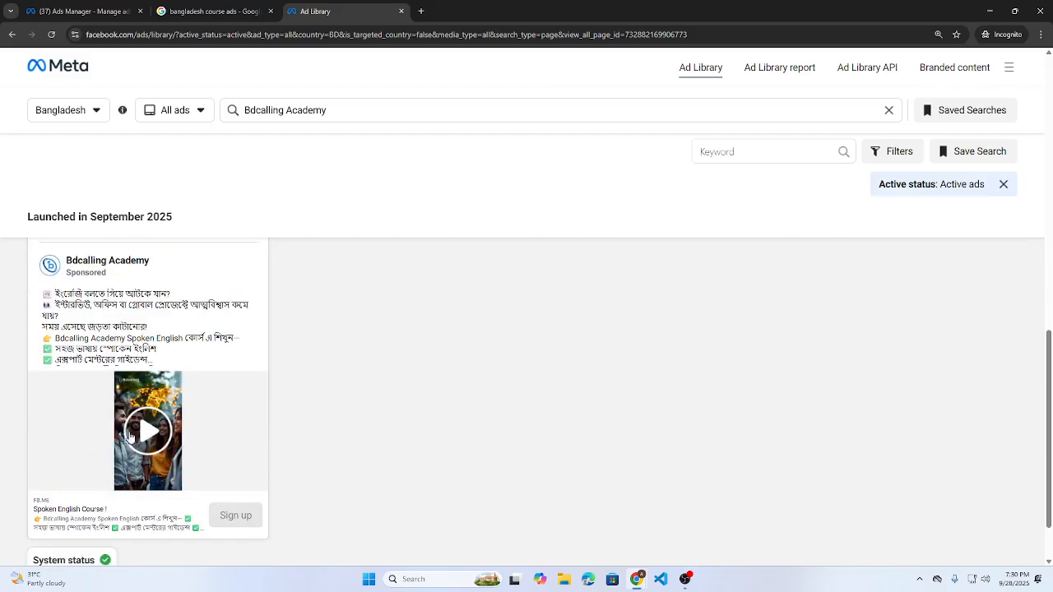
scroll(116, 315, down, 2)
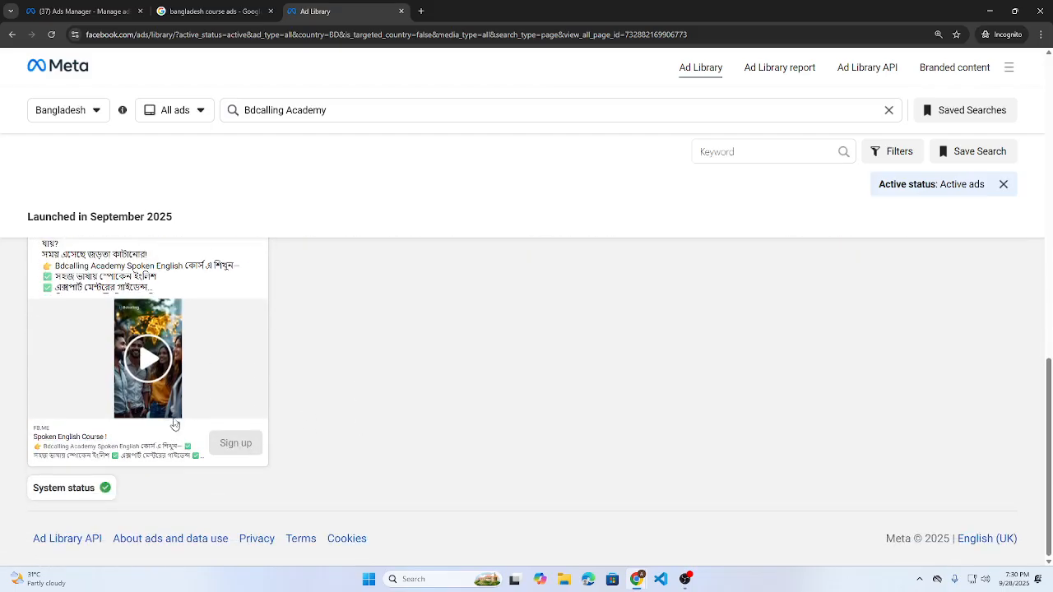
scroll(175, 418, up, 4)
scroll(175, 418, up, 1)
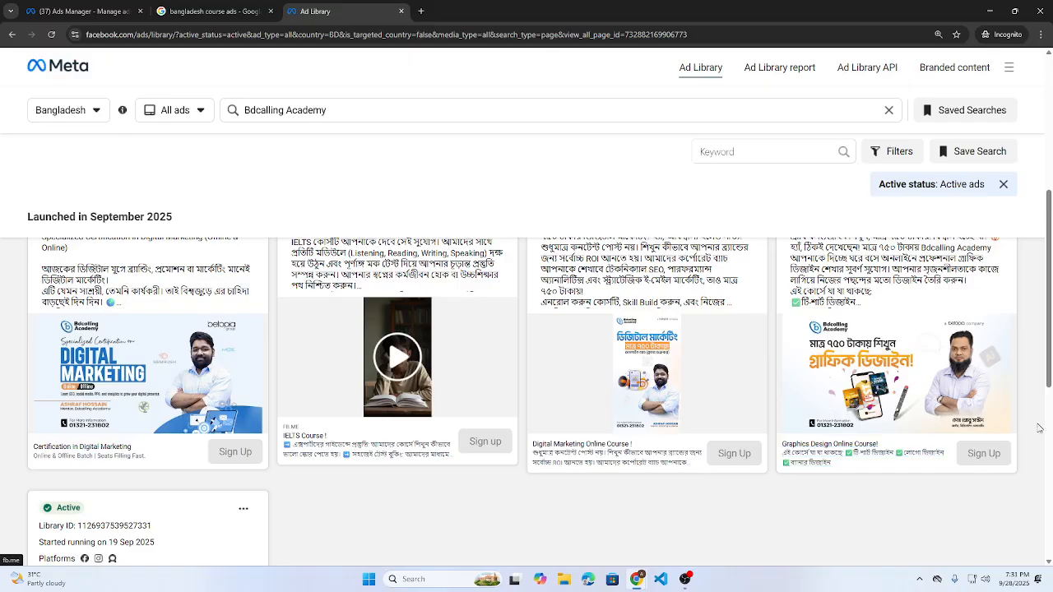
- Return to the 'bangladesh course ads' Google Images tab
click(255, 7)
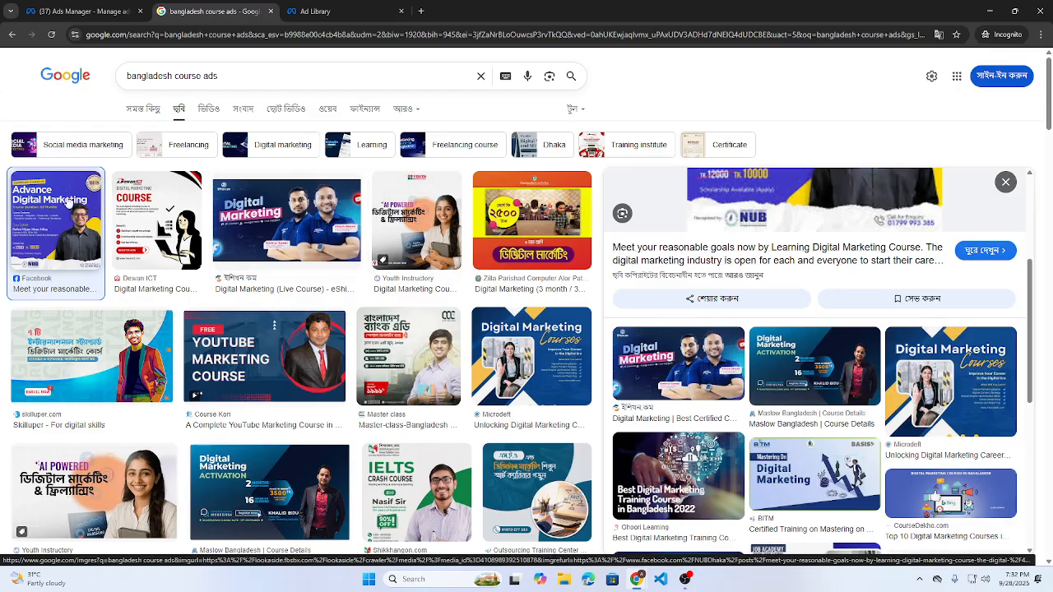
- Return to the Ads Manager tab with the Create new campaign dialog
click(49, 6)
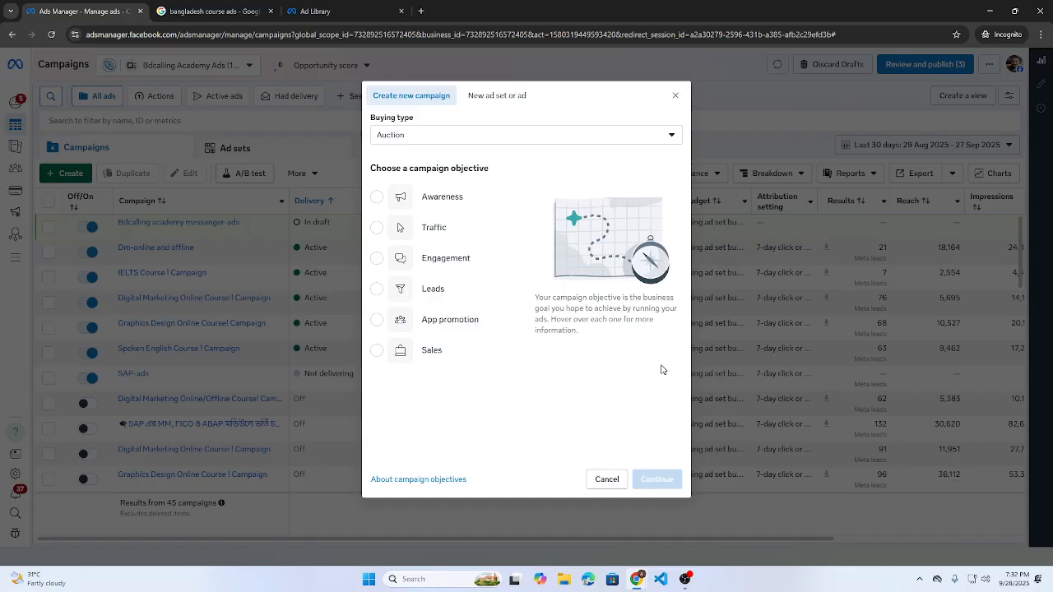
- Choose the Leads objective with the manual leads campaign setup
mouse_move(494, 298)
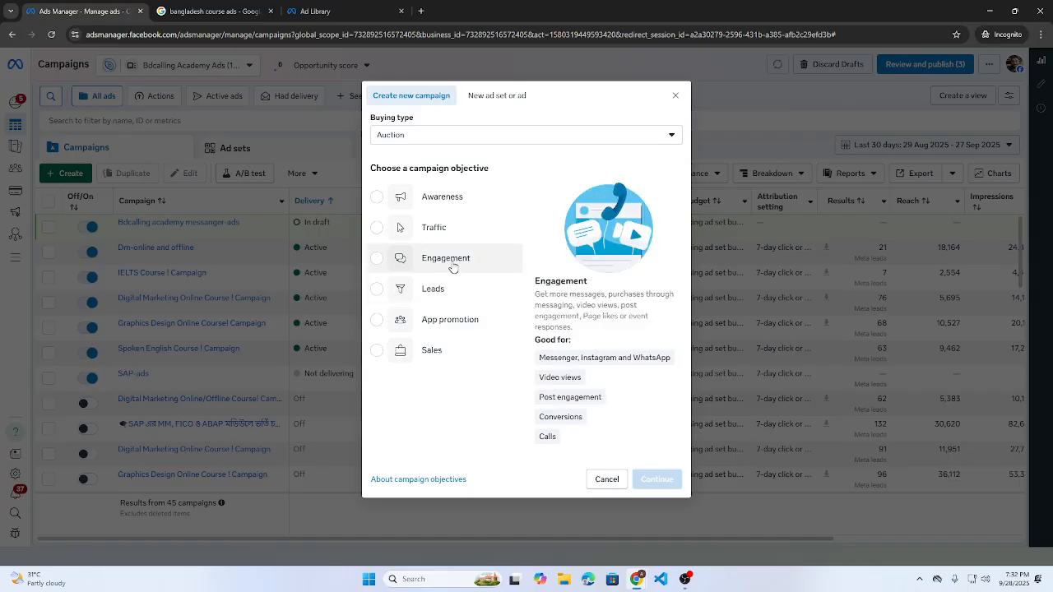
mouse_move(473, 201)
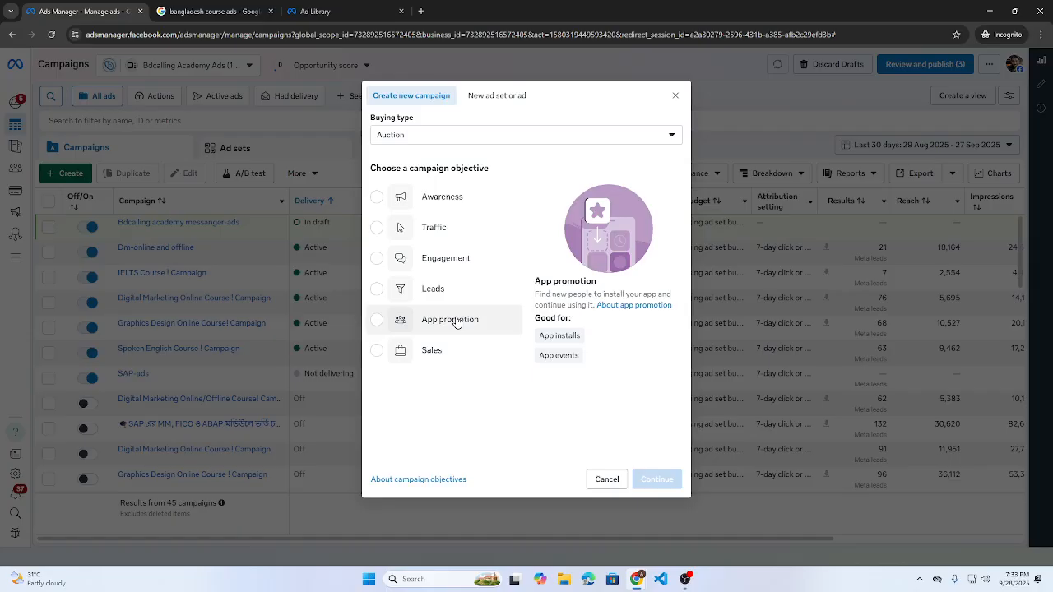
click(459, 288)
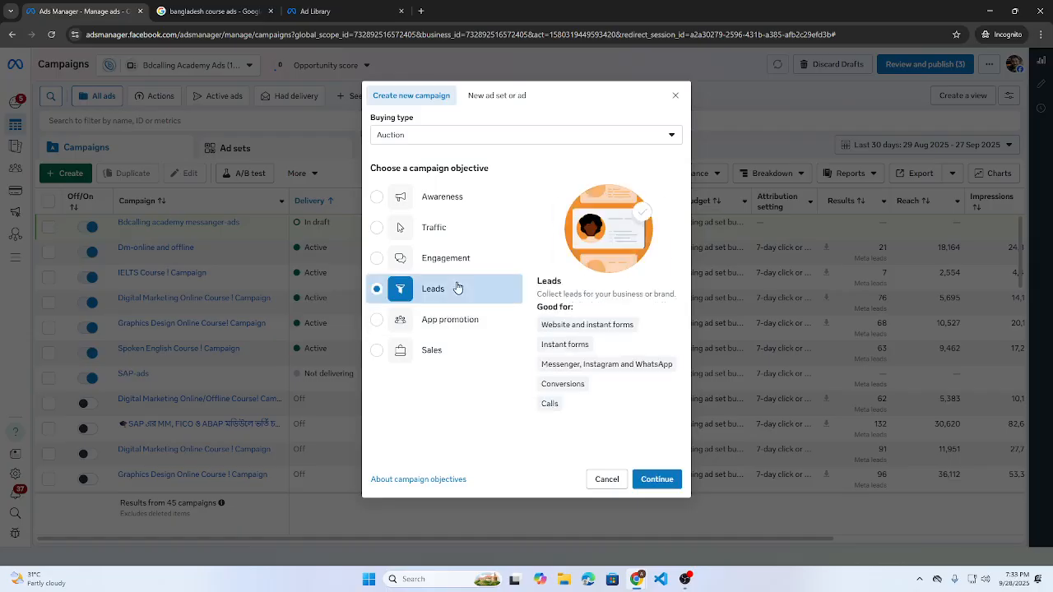
click(671, 488)
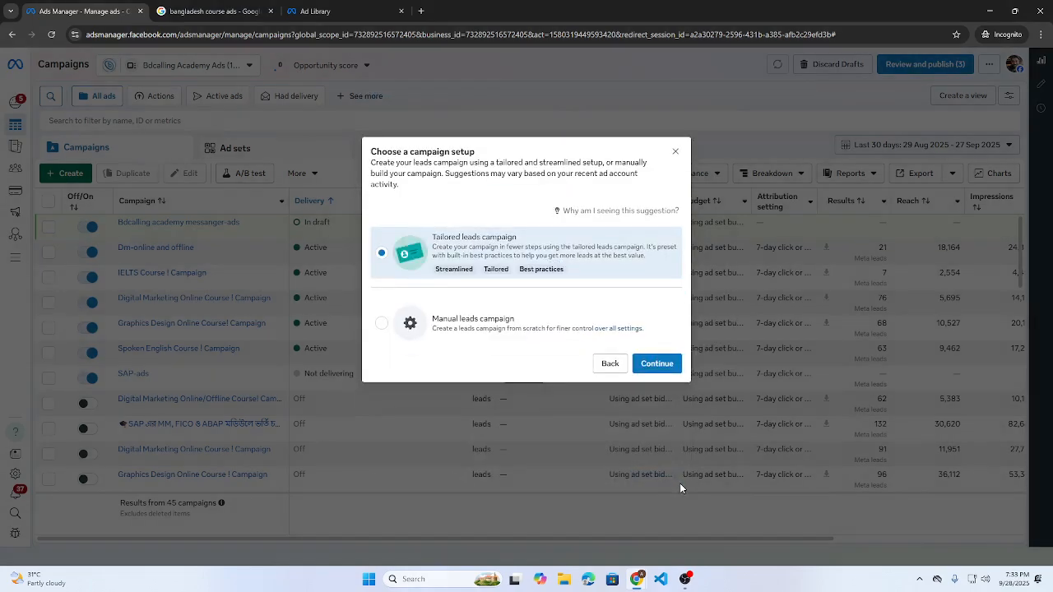
click(488, 333)
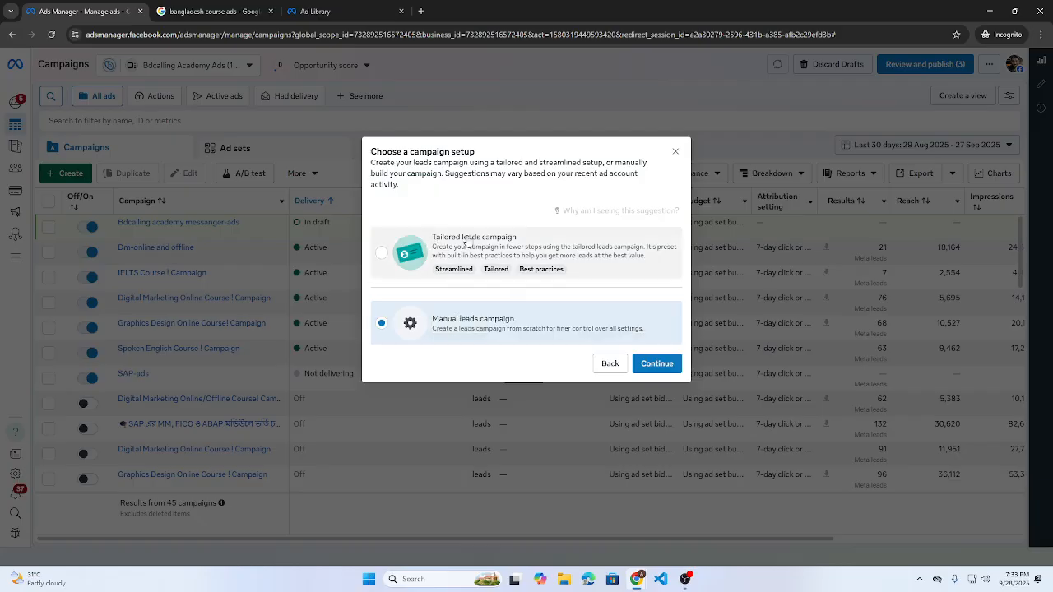
click(655, 363)
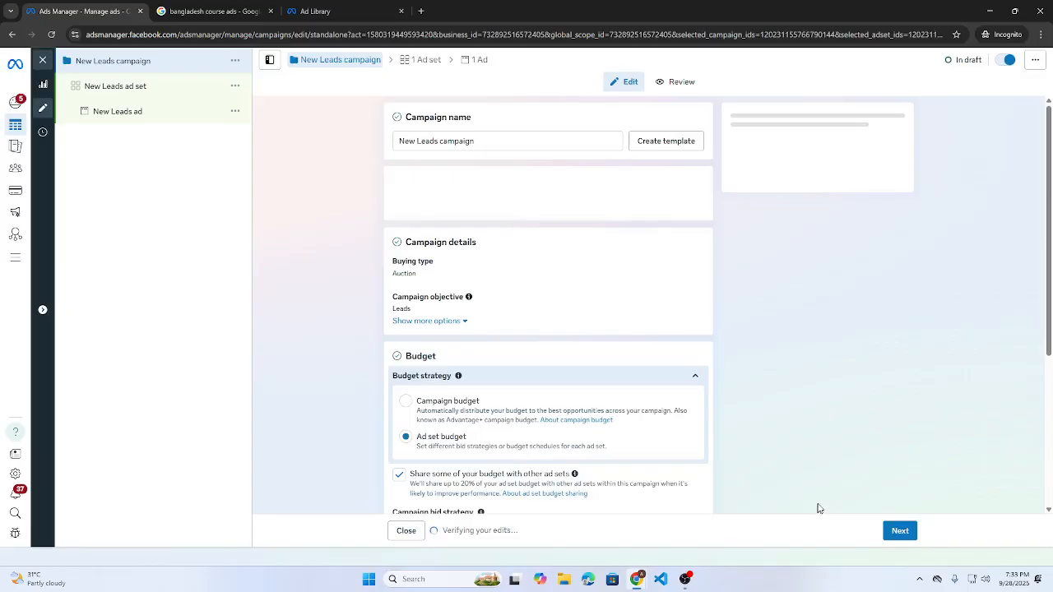
- Replace the default campaign name with 'Digital marketing ADS-DM2513'
drag(475, 141, 370, 141)
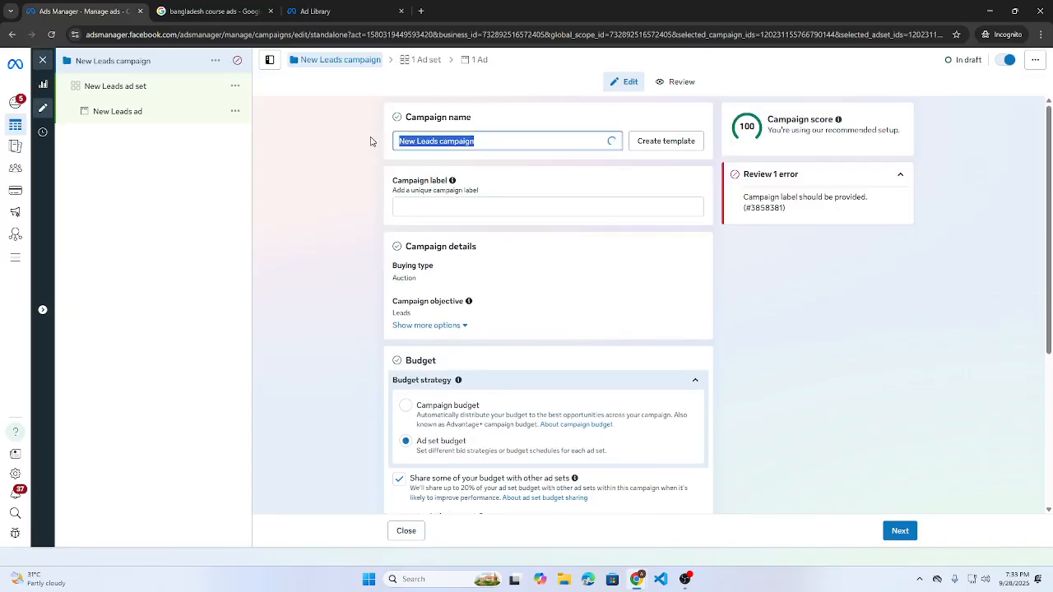
text(Digital)
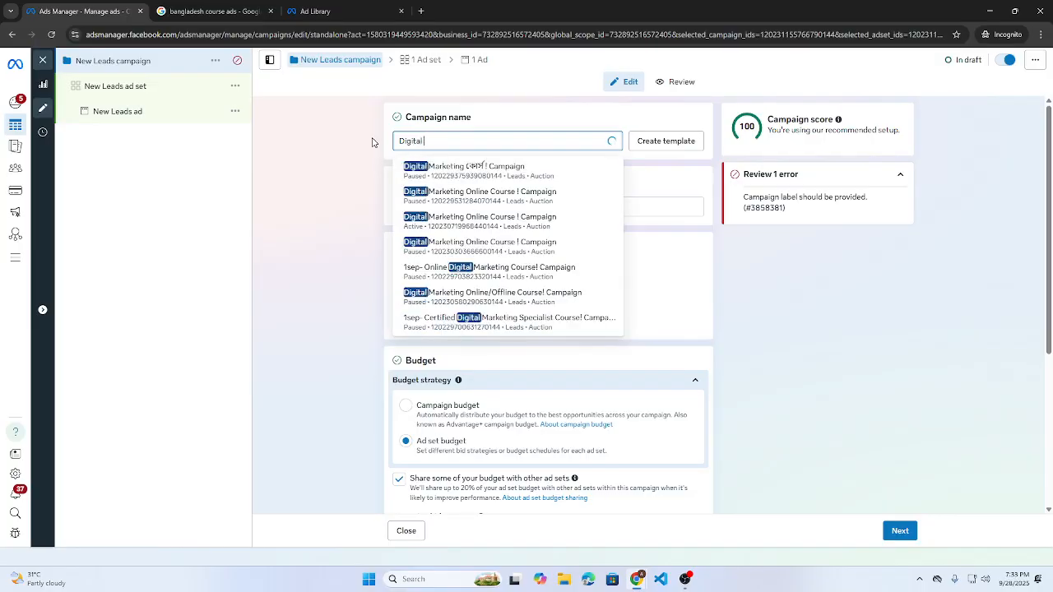
text( mark)
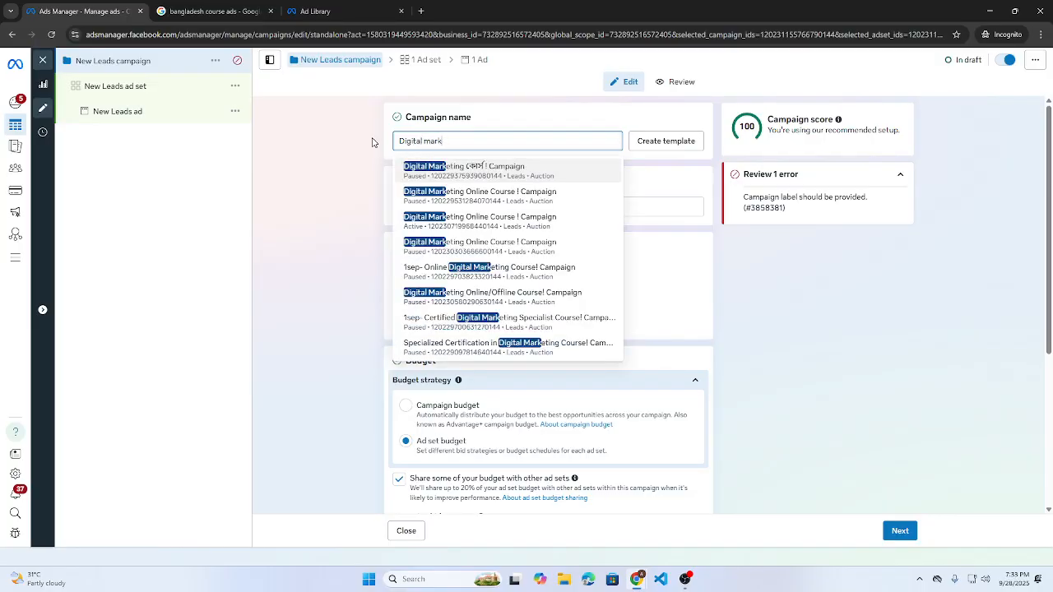
text(eting)
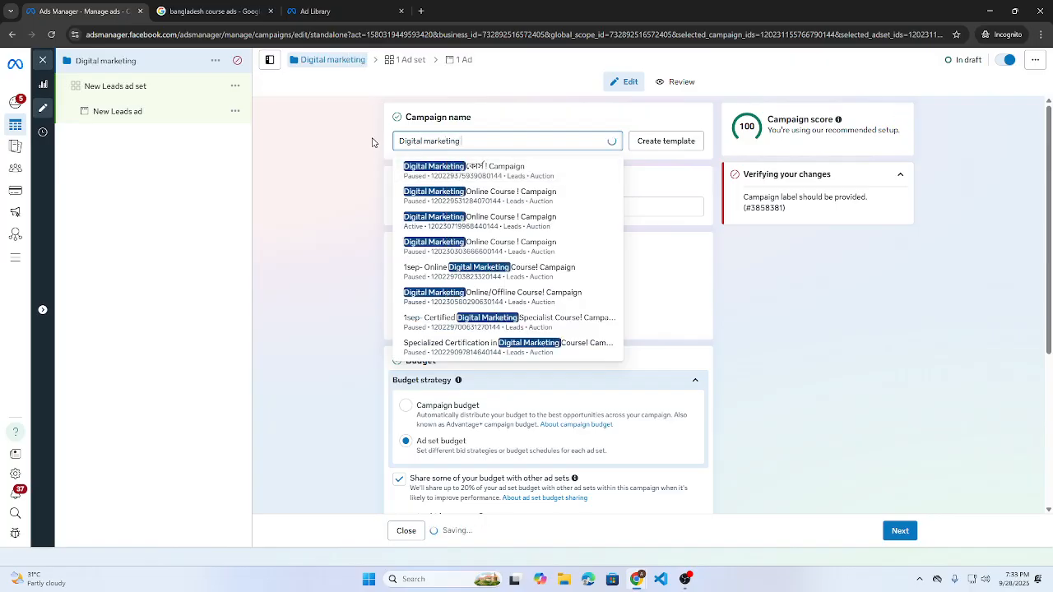
text( ADS-)
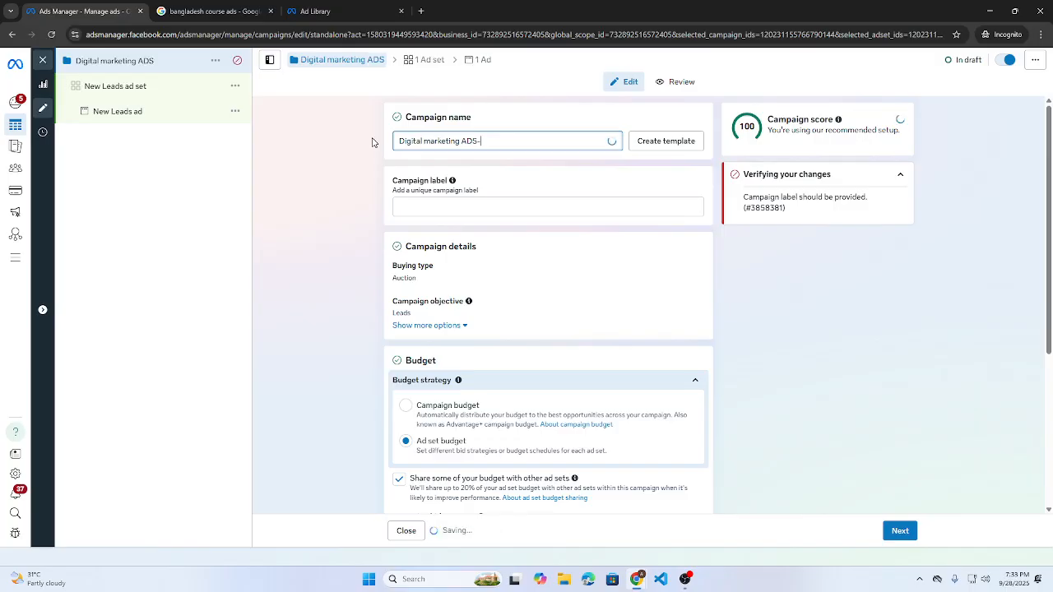
text(DM25)
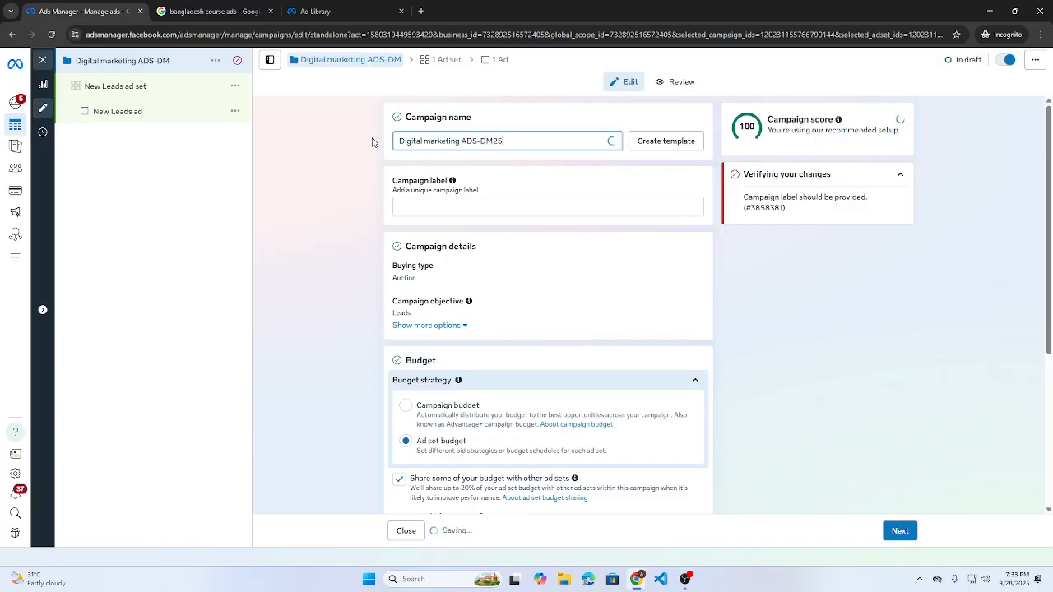
text(13)
key(ctrl+a)
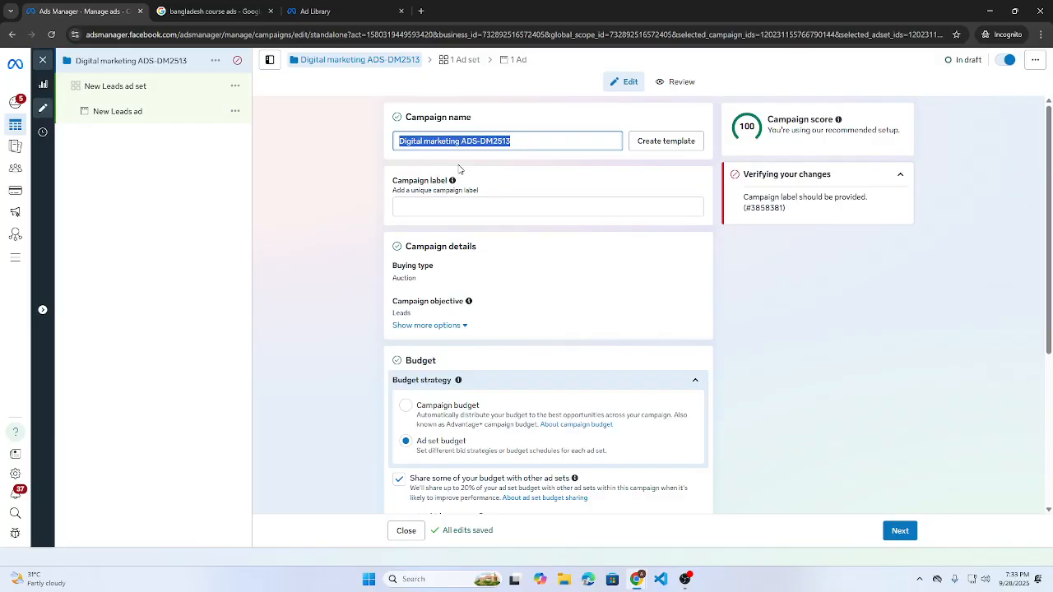
- Add 'Leads' as the campaign label, enlarging the page for readability
click(421, 207)
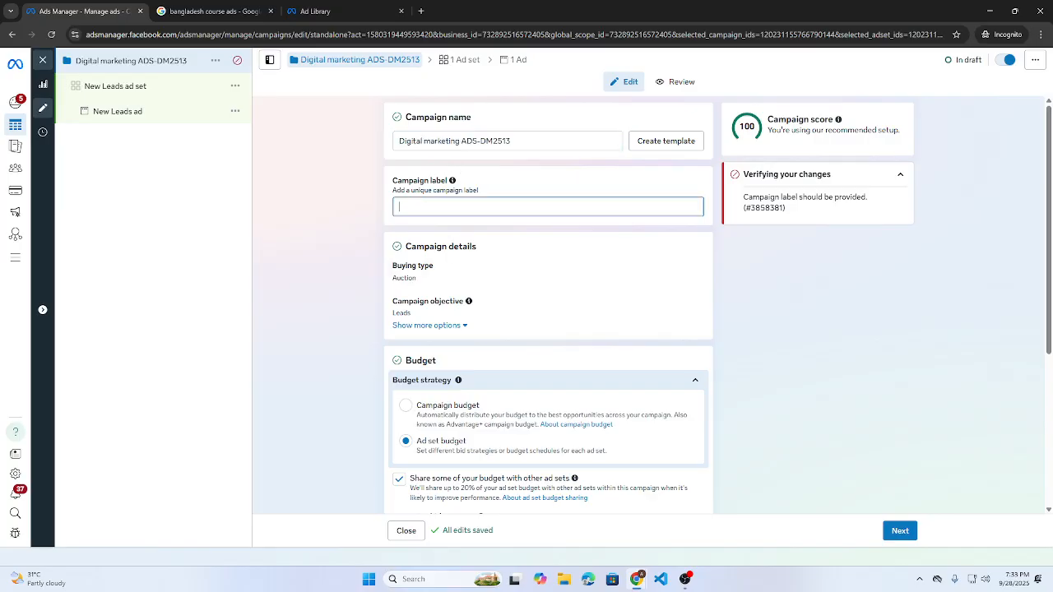
key(ctrl+plus)
key(ctrl+plus)
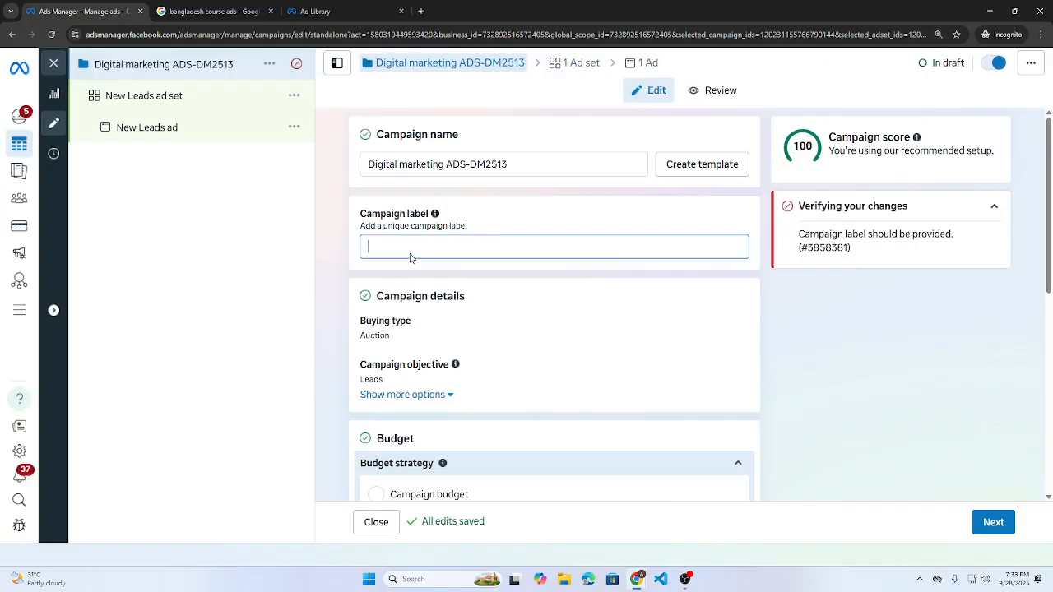
text(Leads)
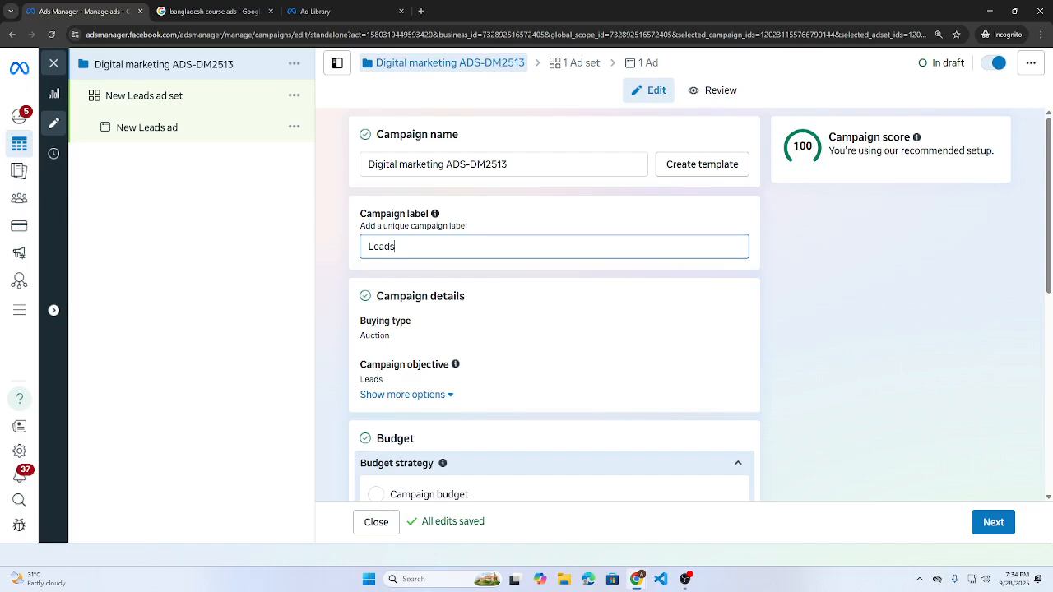
scroll(596, 287, down, 4)
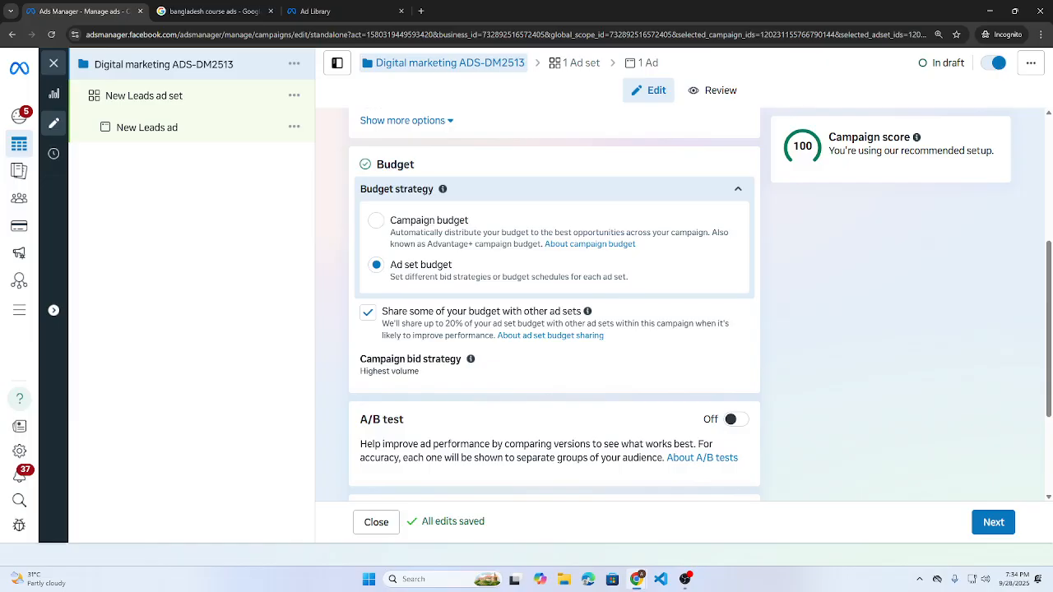
- Stop sharing the campaign budget with other ad sets
click(367, 313)
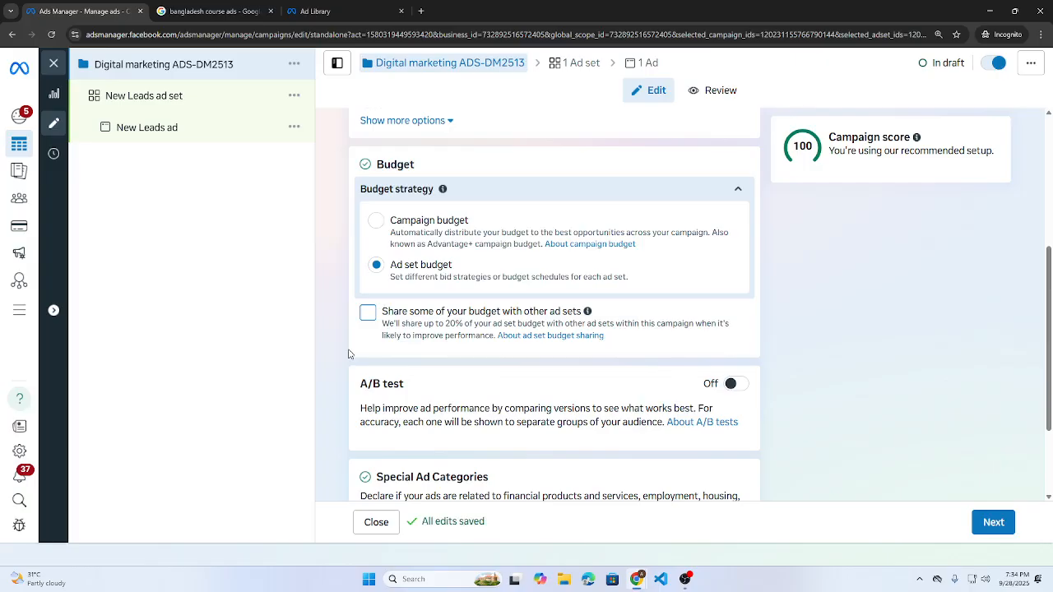
scroll(348, 354, down, 2)
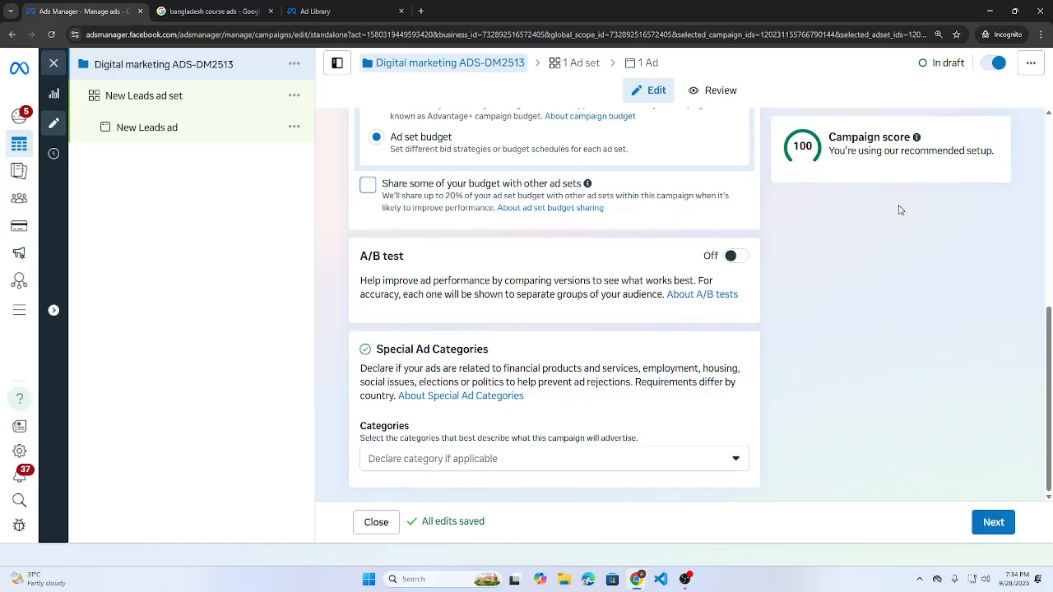
drag(352, 254, 408, 255)
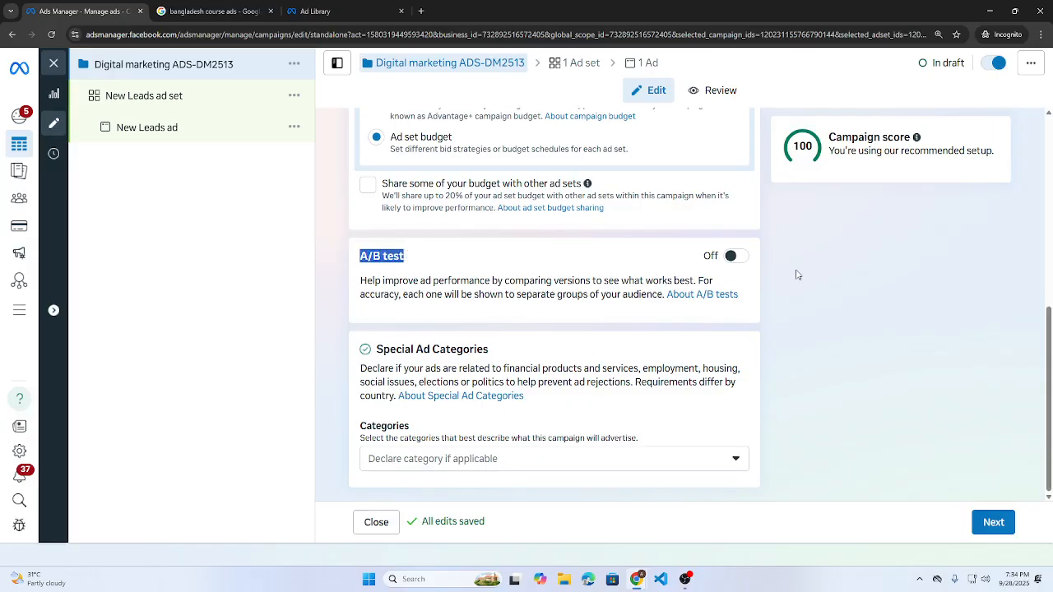
- Switch the A/B test on, then turn it back off
click(732, 257)
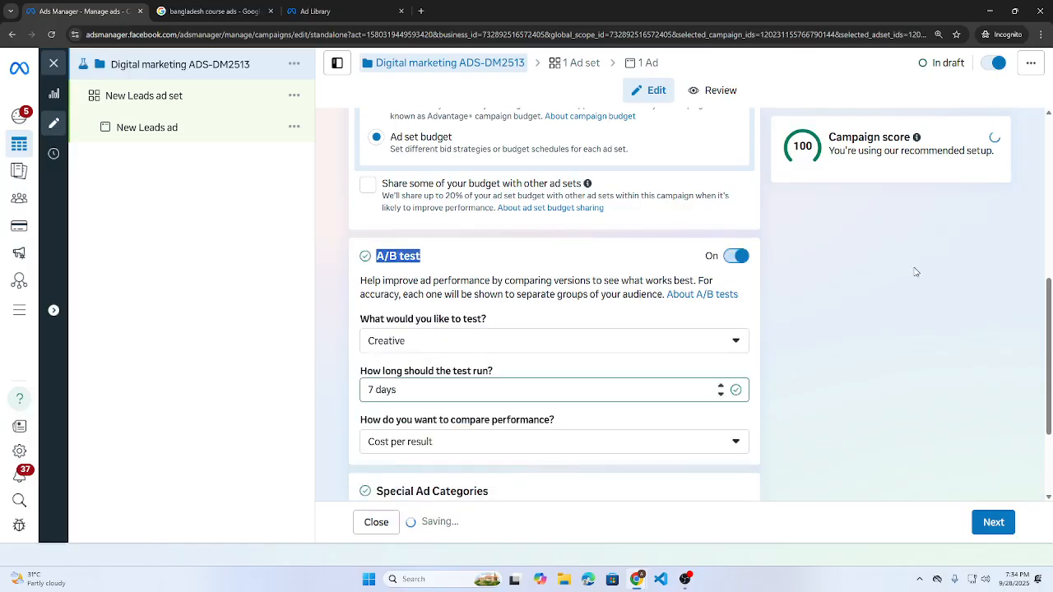
scroll(905, 272, down, 1)
scroll(899, 273, down, 1)
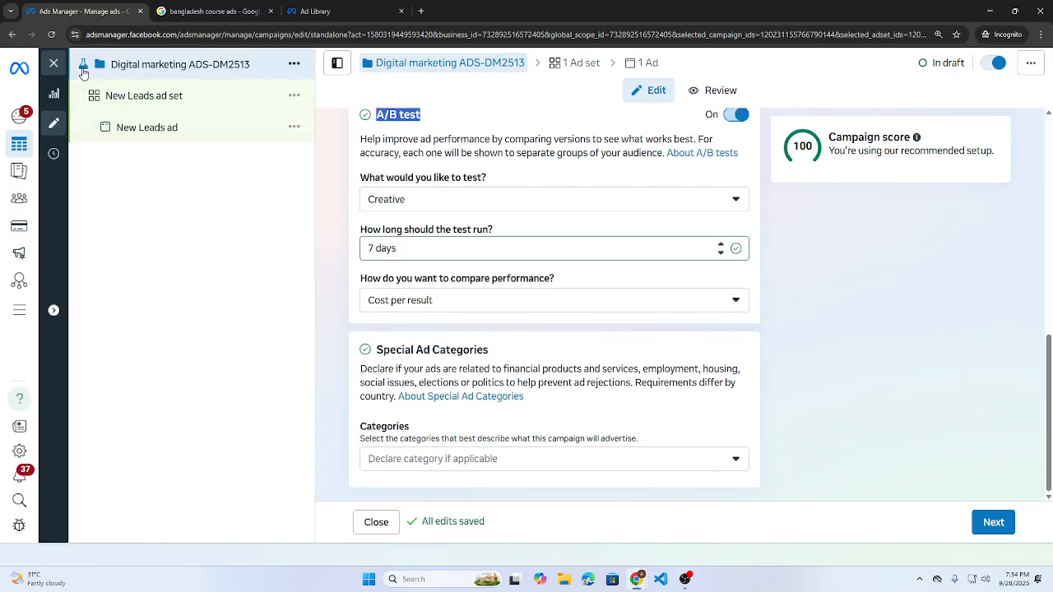
mouse_move(83, 72)
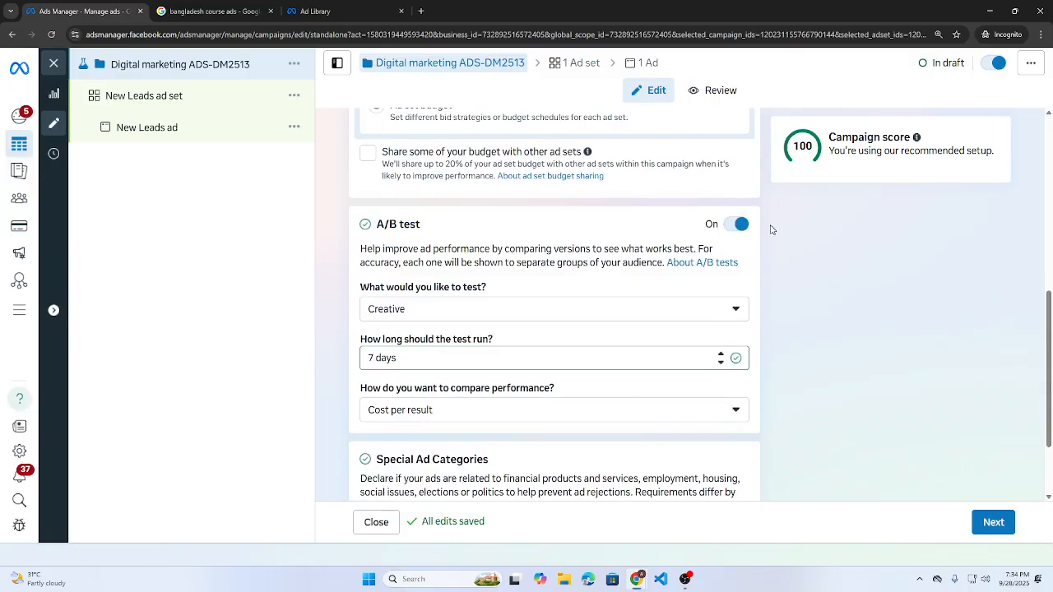
click(738, 227)
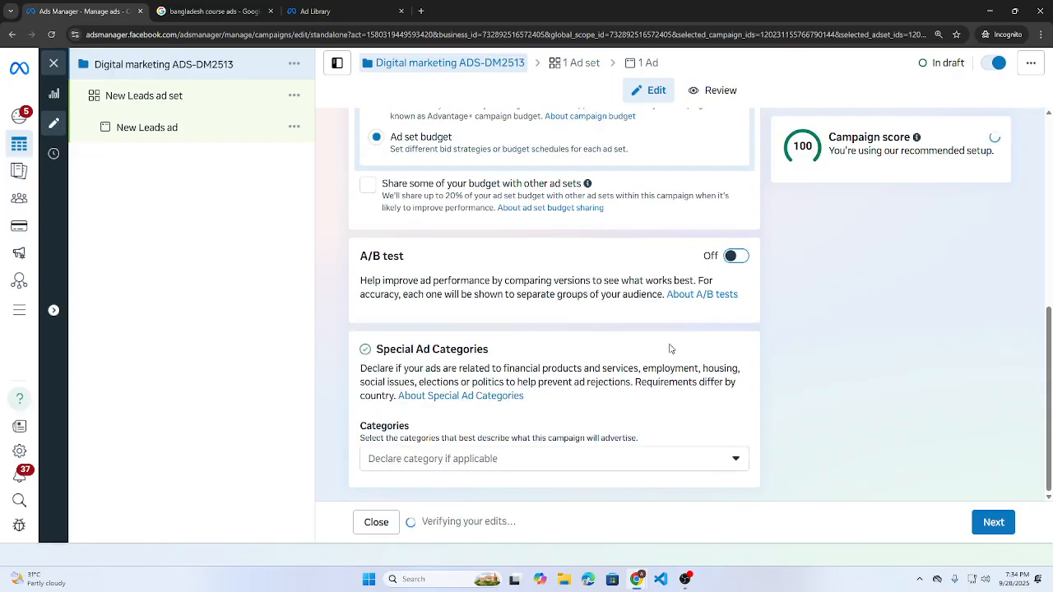
double_click(396, 349)
drag(396, 349, 570, 353)
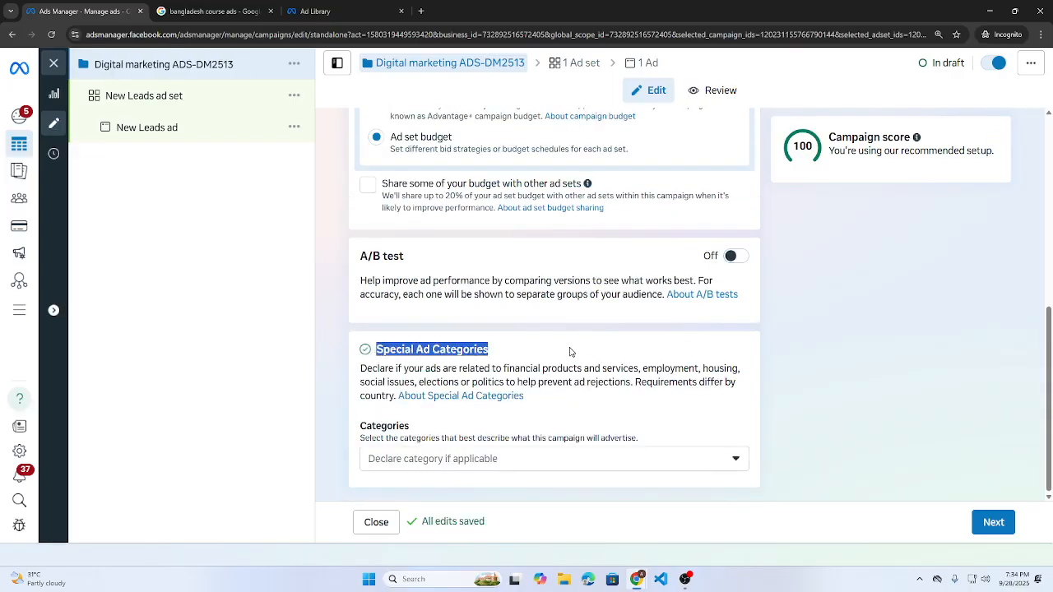
click(570, 353)
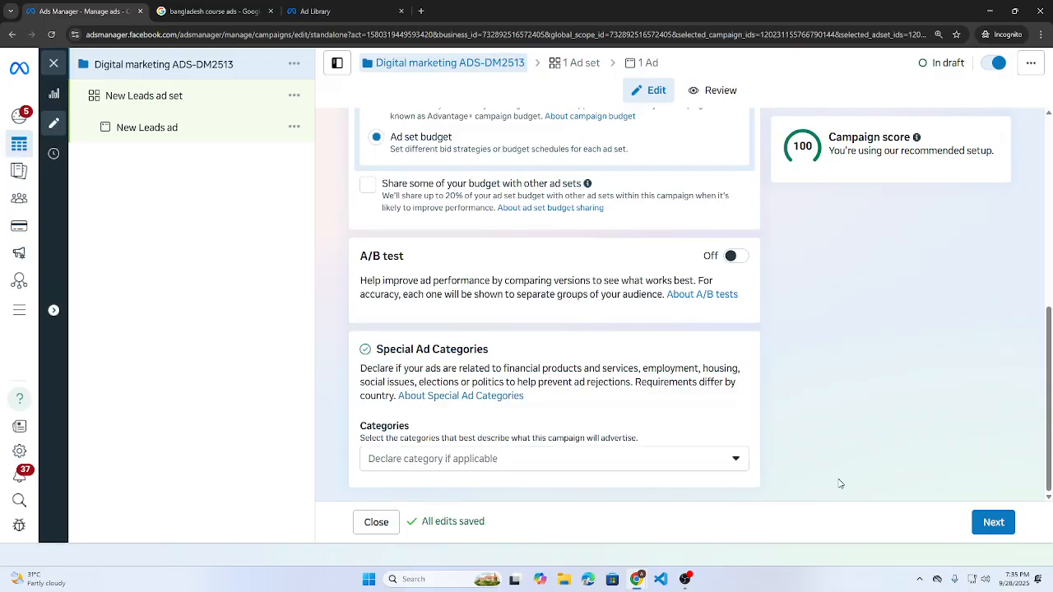
- Move to the ad set and paste 'Digital marketing ADS-DM2513' as its name
click(993, 527)
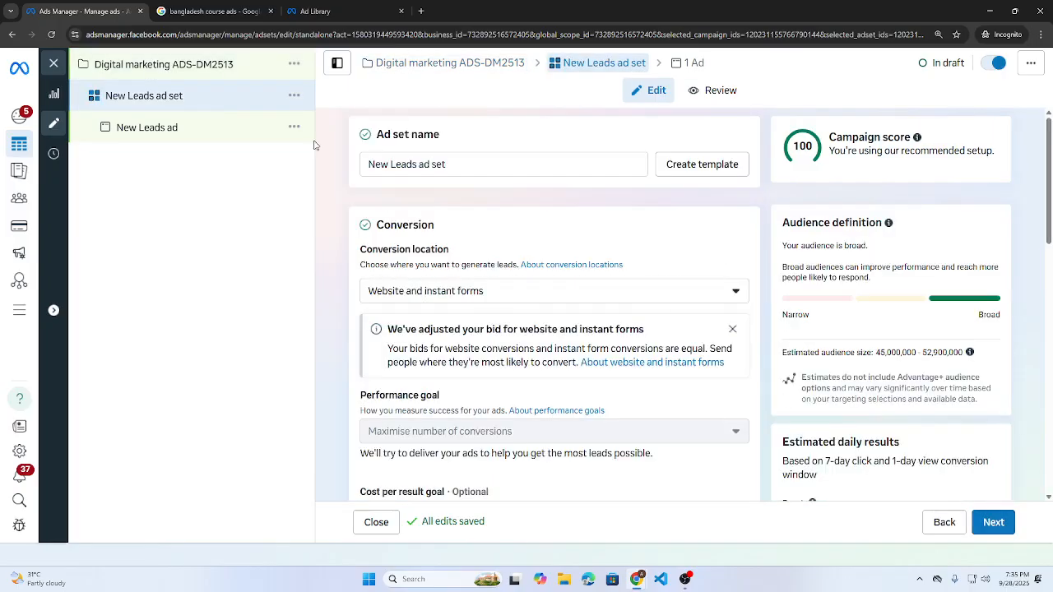
click(426, 165)
key(ctrl+a)
text(Digital marketing ADS-DM2513)
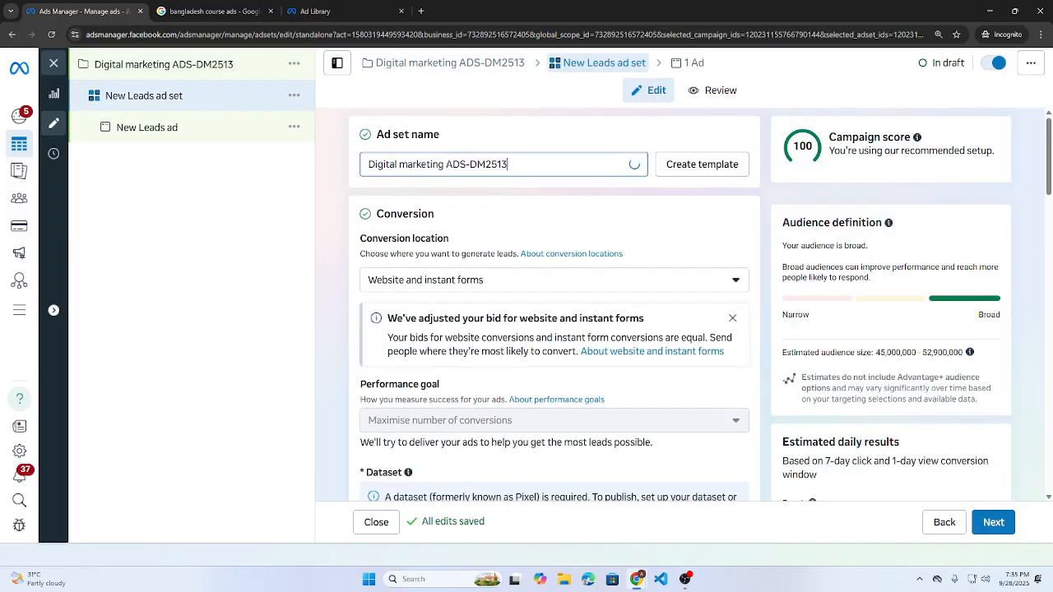
- Set the ad set's conversion location to Instant forms and Messenger
scroll(339, 272, down, 2)
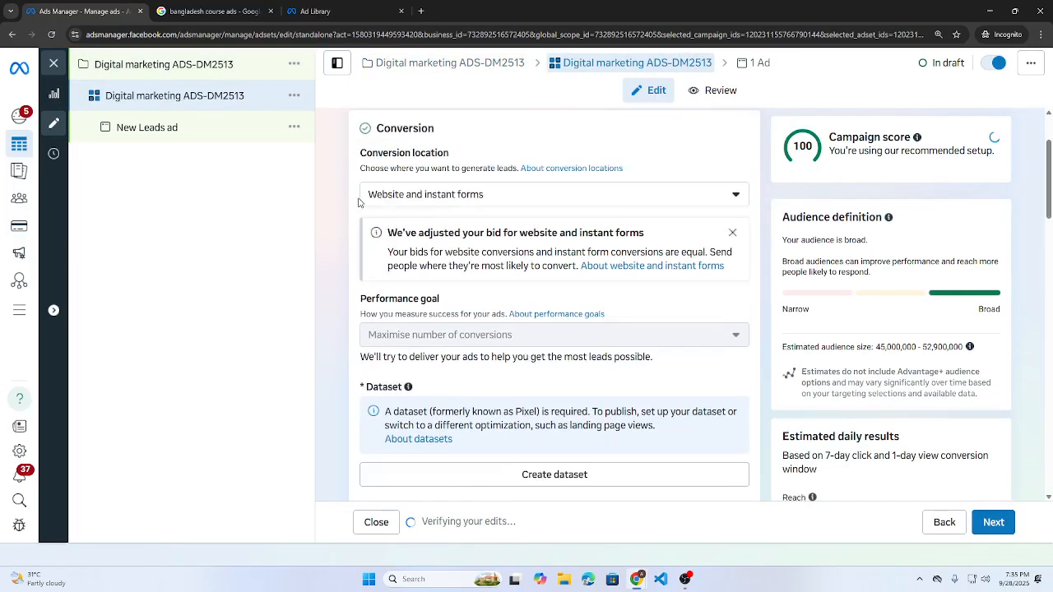
drag(360, 130, 456, 129)
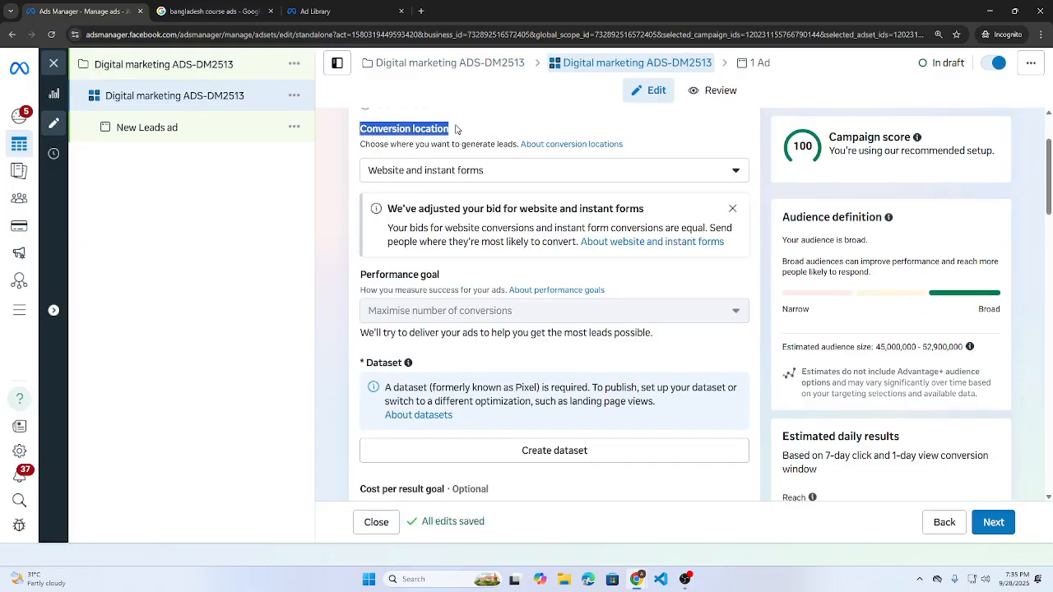
click(472, 173)
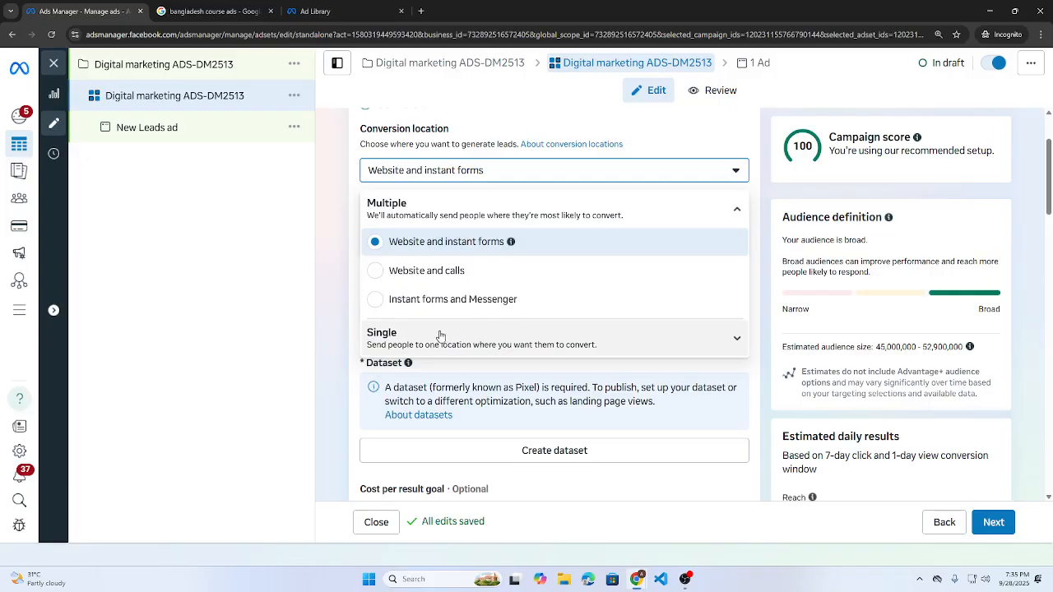
click(375, 303)
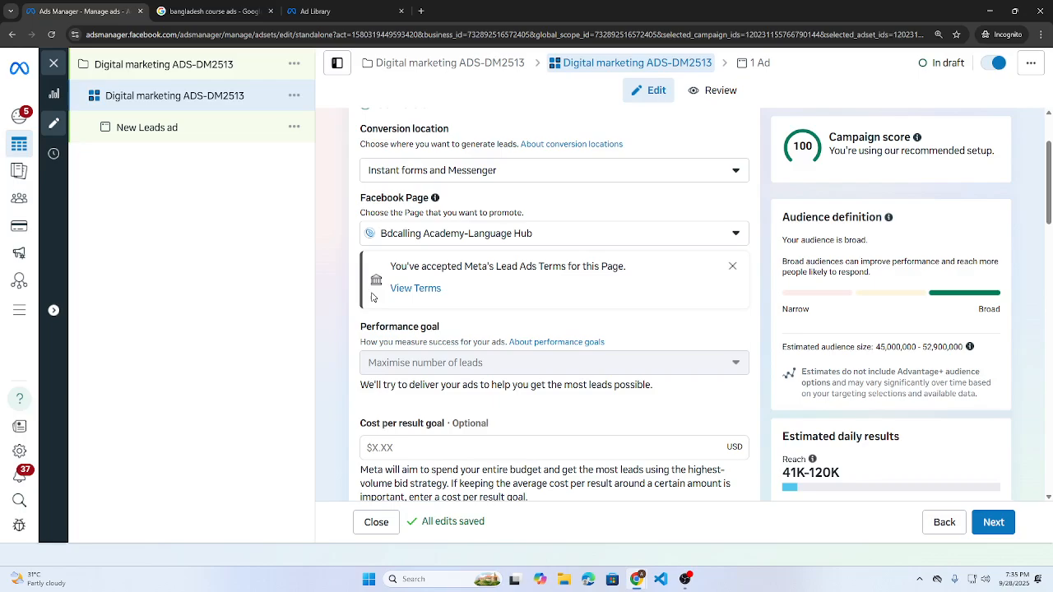
scroll(497, 286, down, 2)
scroll(497, 286, down, 4)
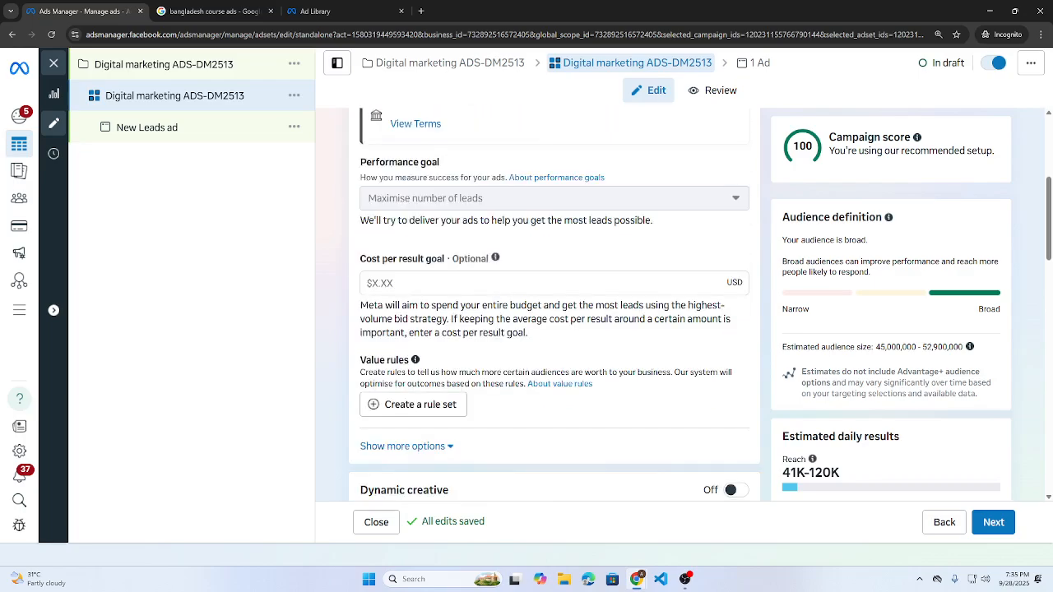
- Keep the Daily budget type and change the amount from $20.00 to $3.00
scroll(498, 286, down, 2)
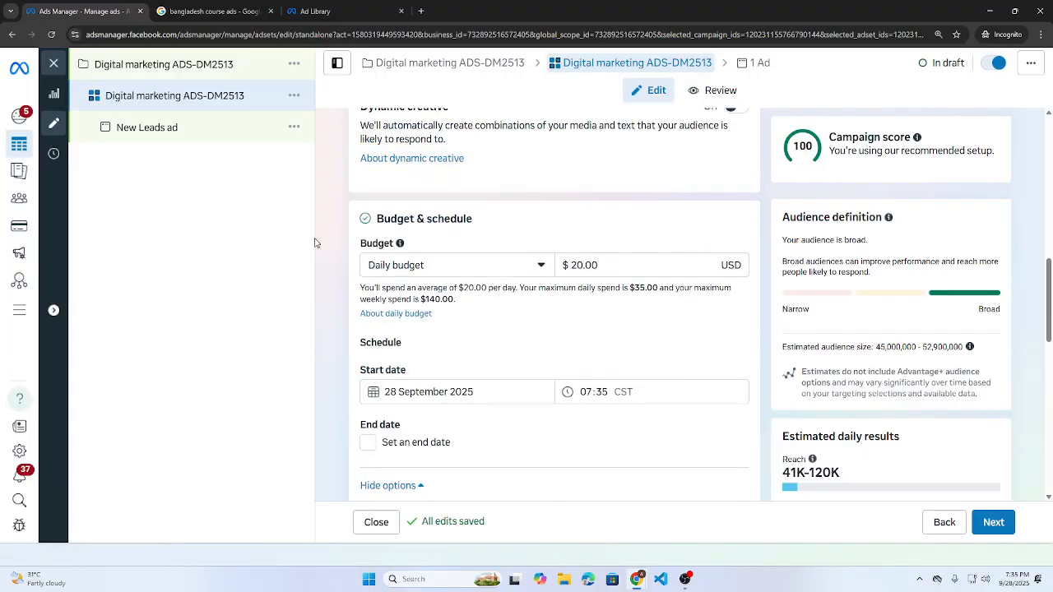
click(449, 273)
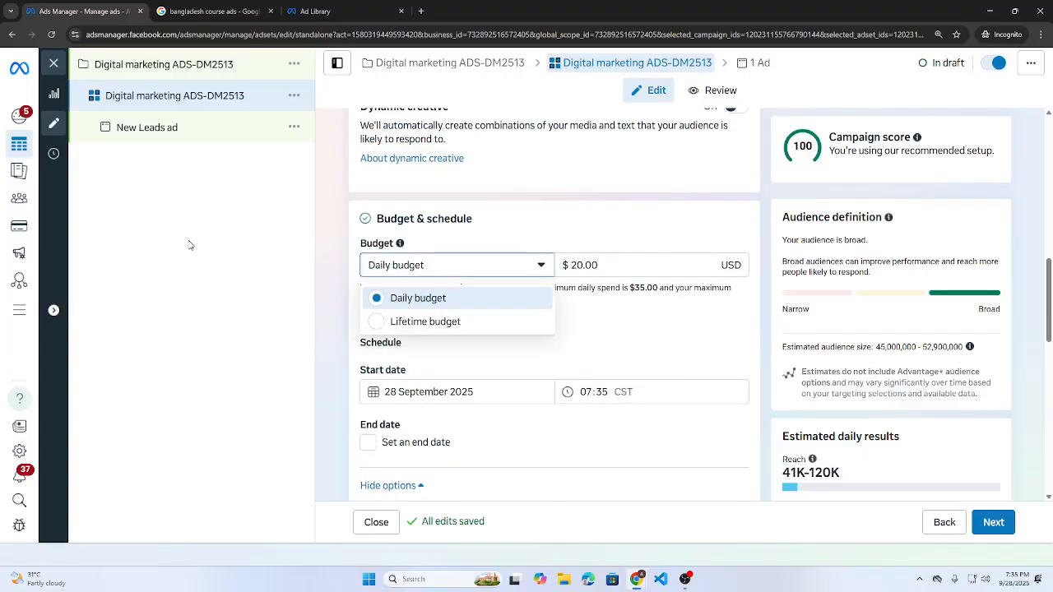
click(199, 271)
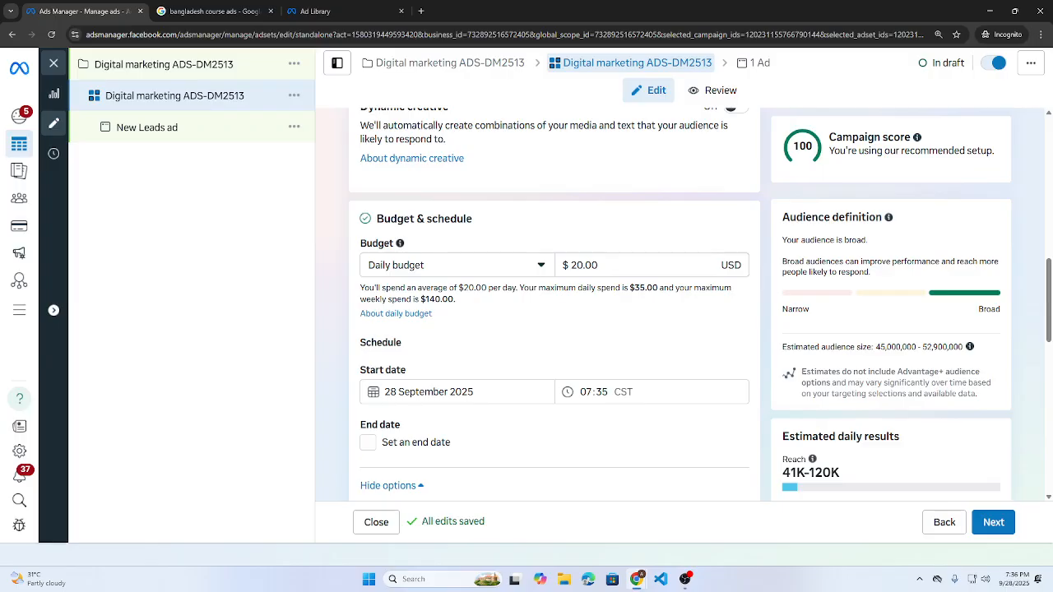
drag(569, 265, 535, 251)
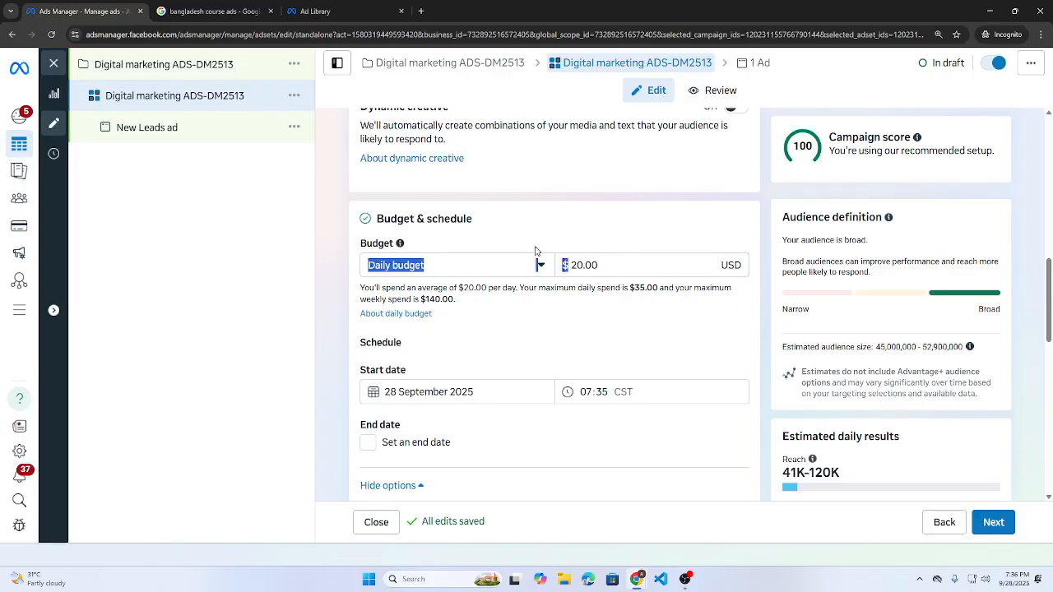
double_click(604, 272)
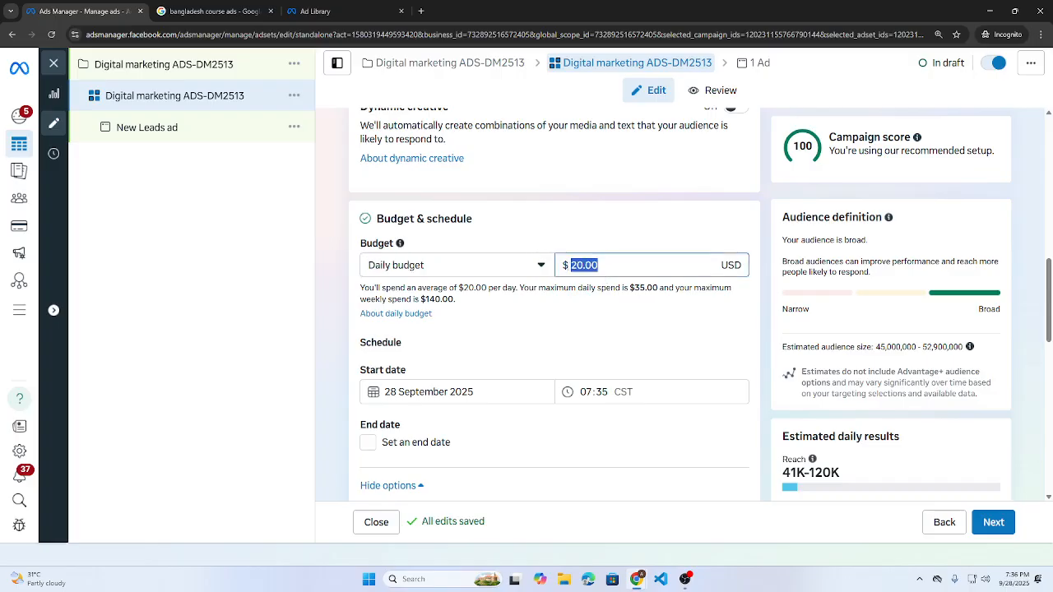
text(3)
click(566, 322)
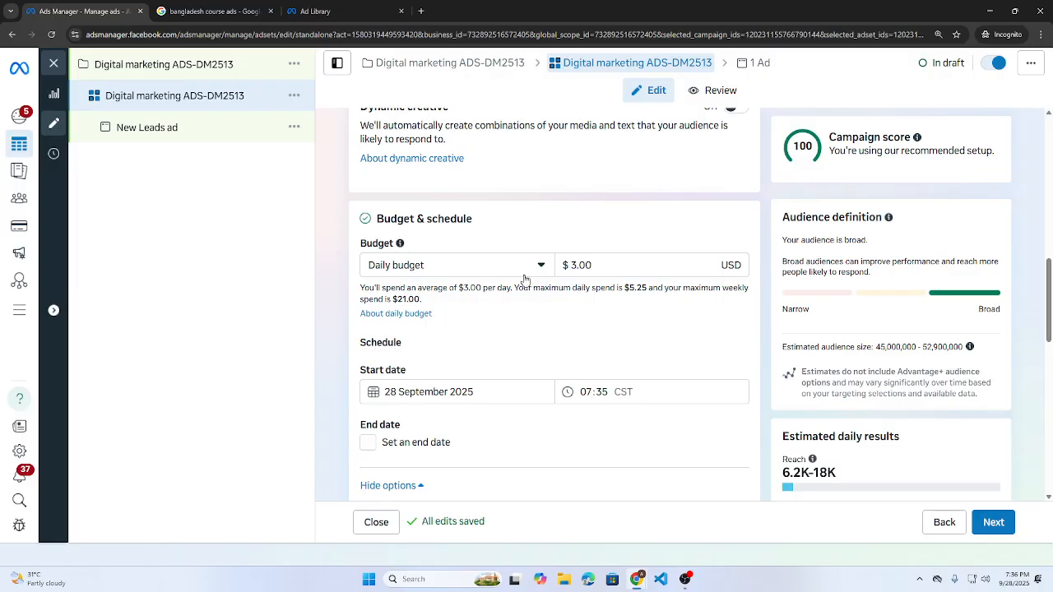
click(627, 272)
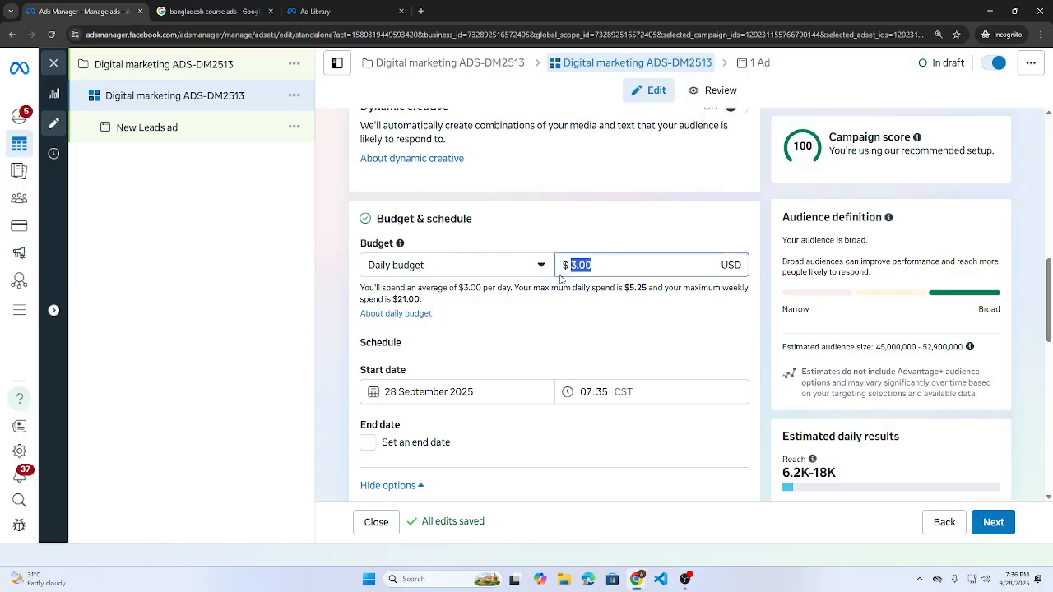
click(600, 349)
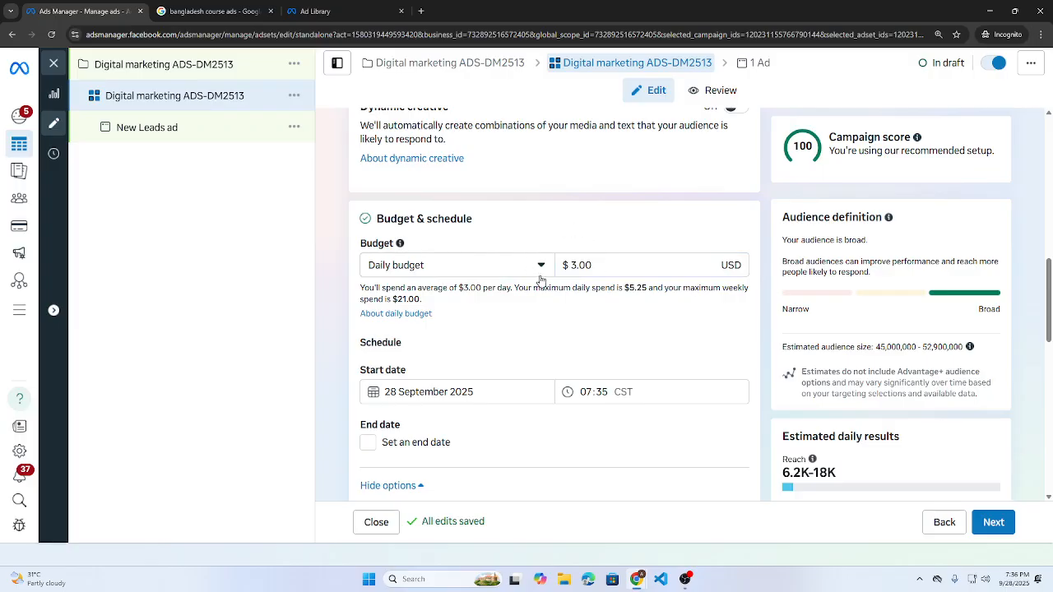
drag(623, 288, 647, 288)
click(632, 322)
scroll(578, 338, down, 1)
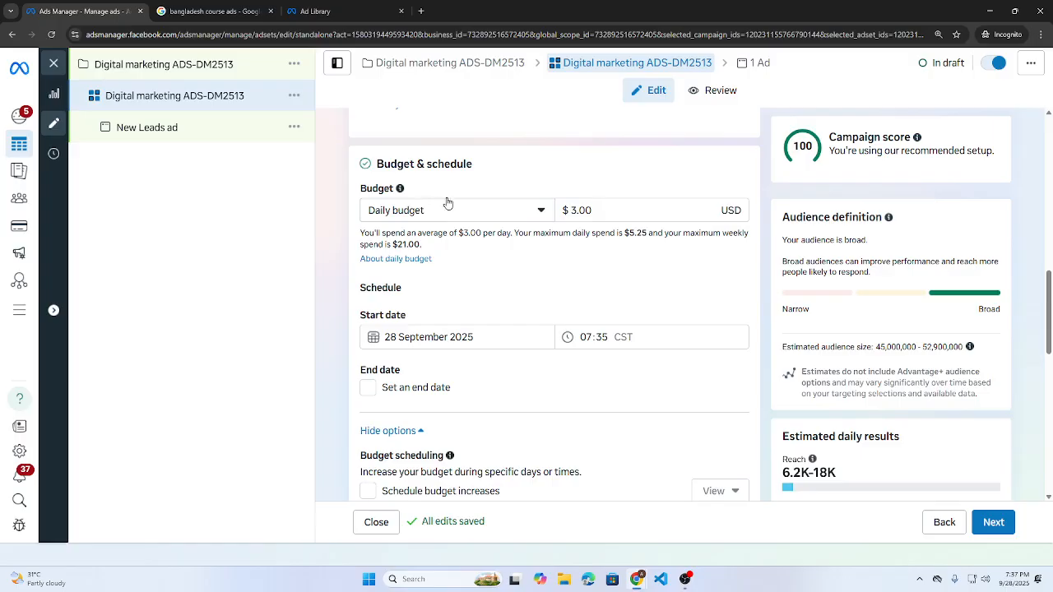
scroll(461, 230, down, 1)
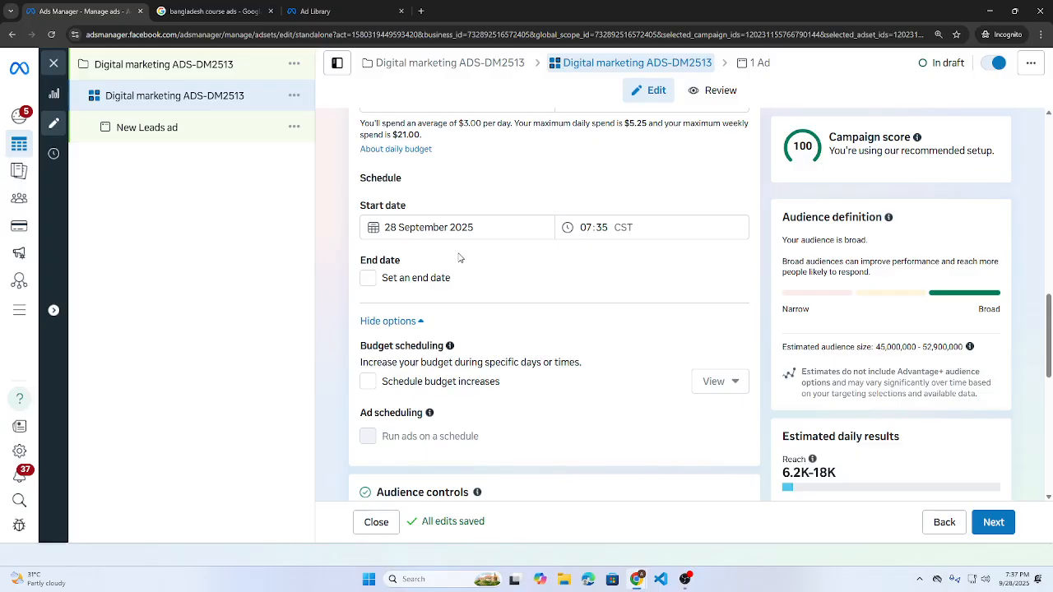
- Close the editor without publishing, clear the campaign and ad set filters, and list campaigns
mouse_move(137, 205)
click(55, 66)
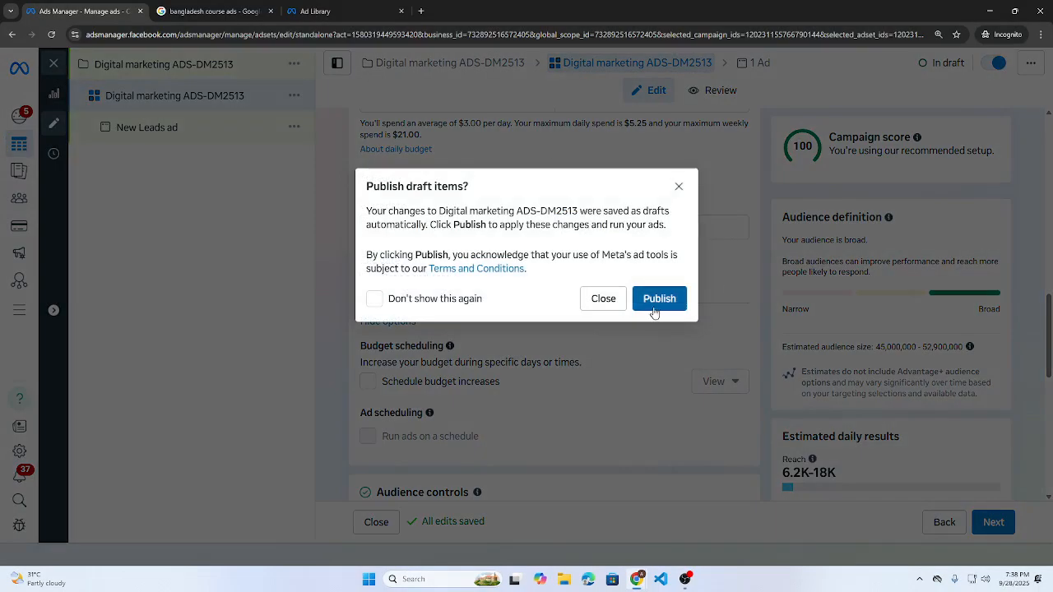
click(604, 300)
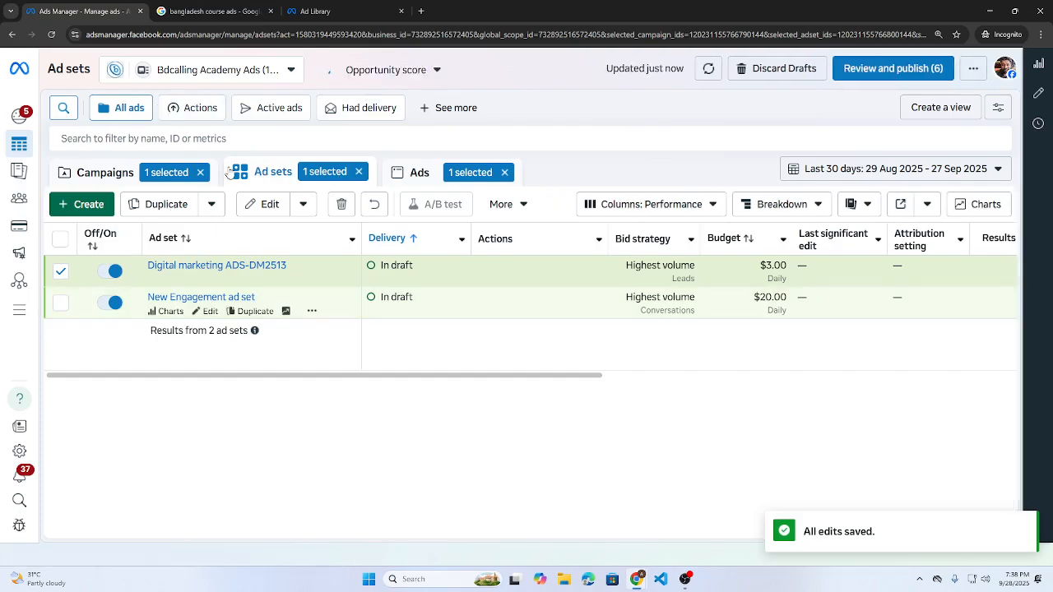
click(200, 172)
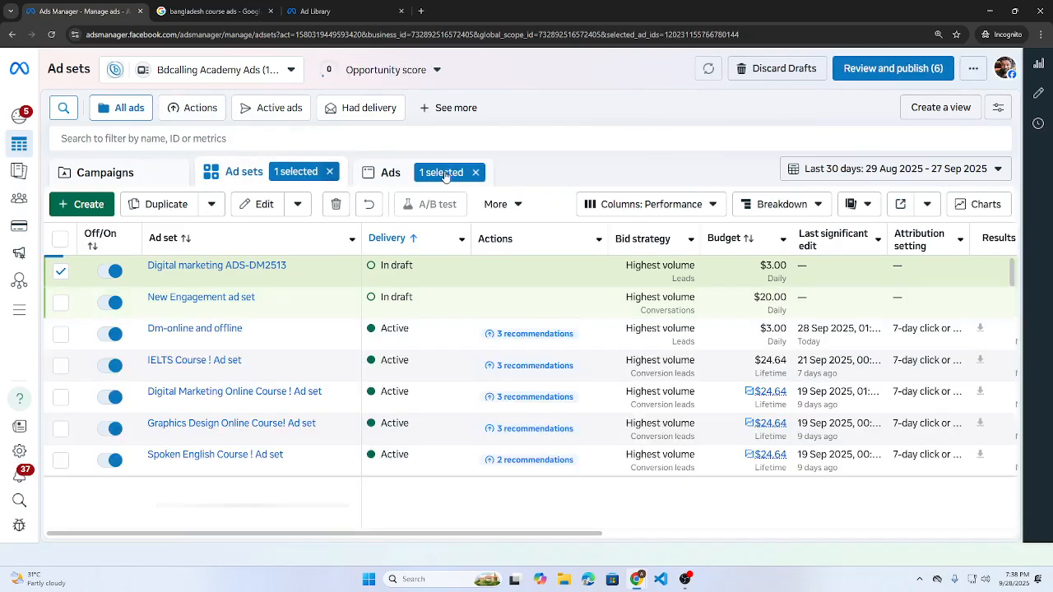
click(330, 172)
click(100, 174)
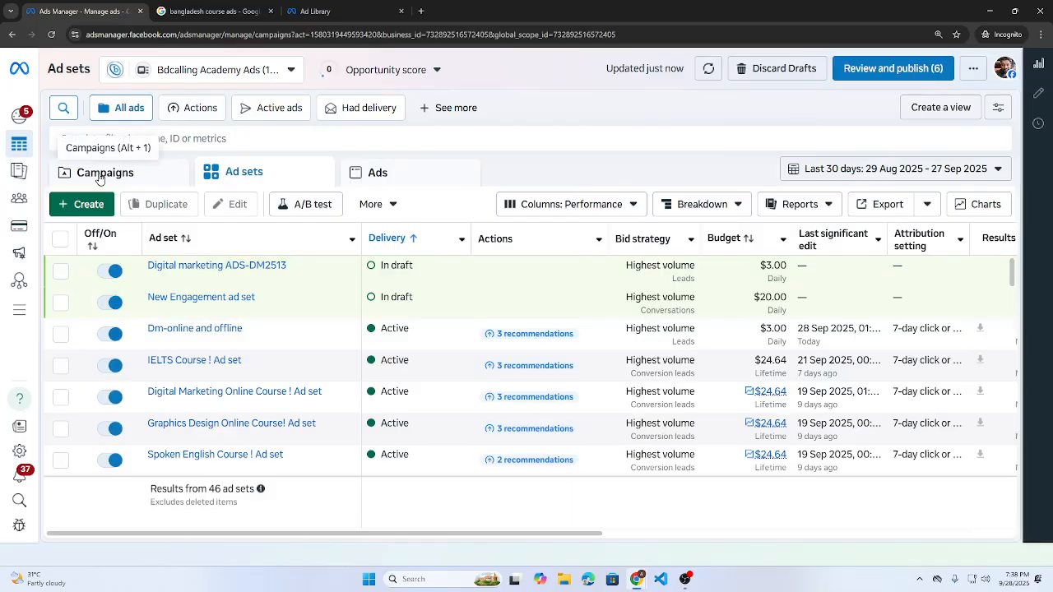
- Check the SAP-ads campaign's ad errors in the campaigns list
scroll(436, 486, down, 3)
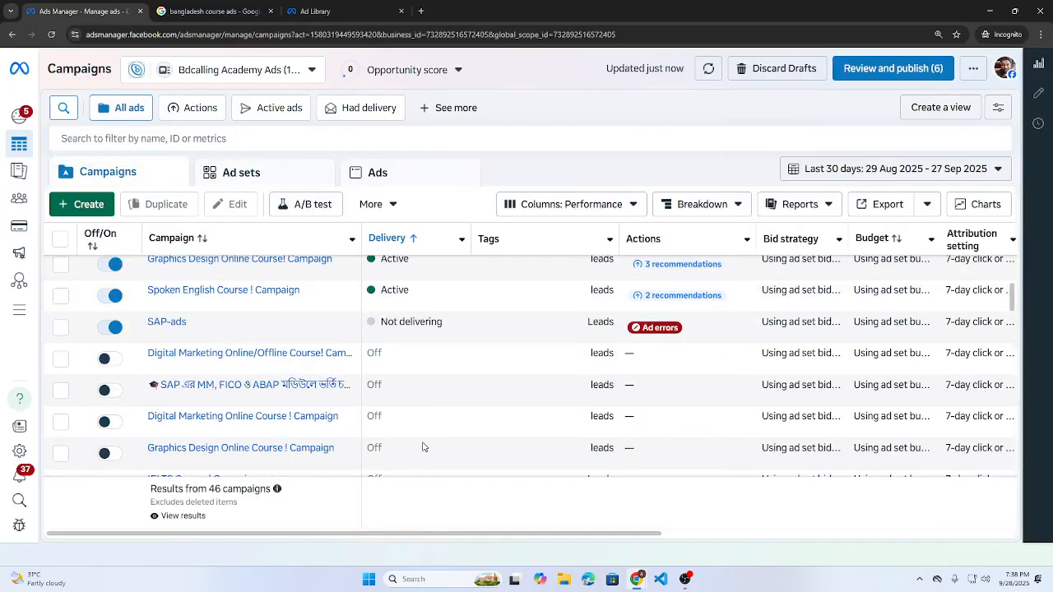
scroll(423, 447, up, 2)
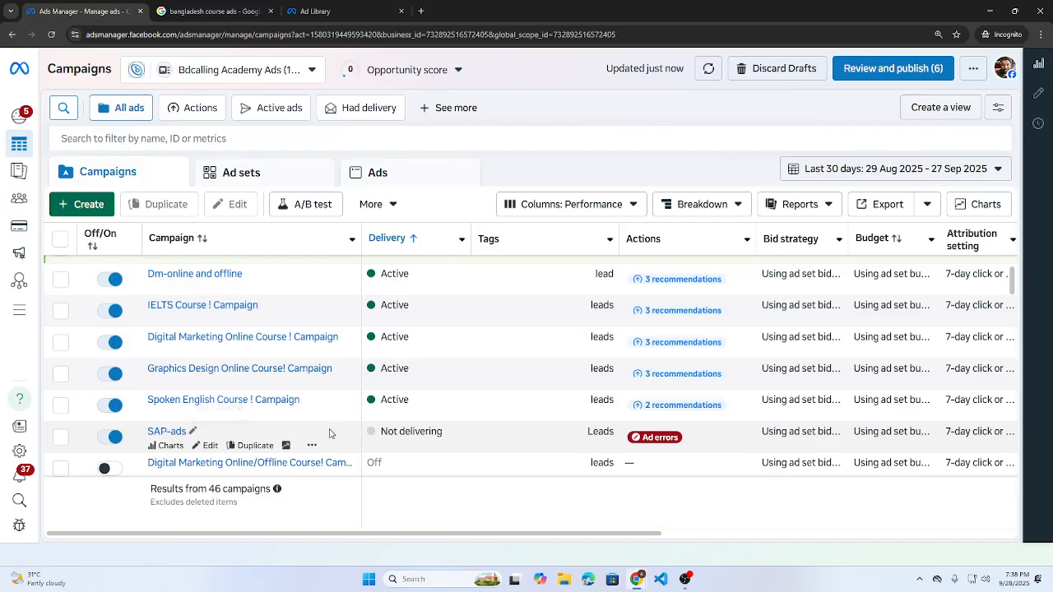
drag(387, 431, 444, 432)
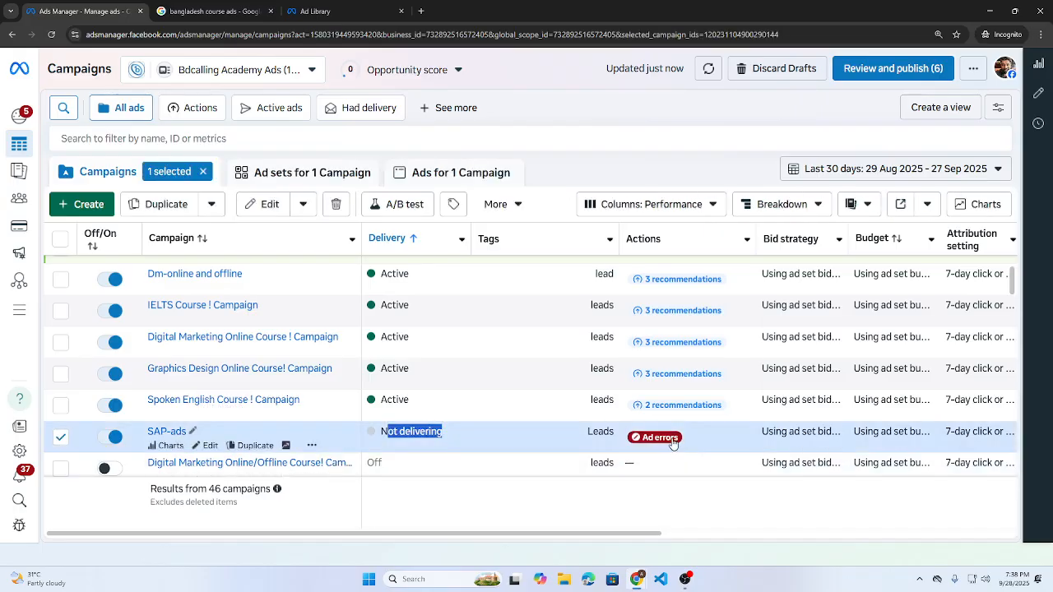
click(386, 432)
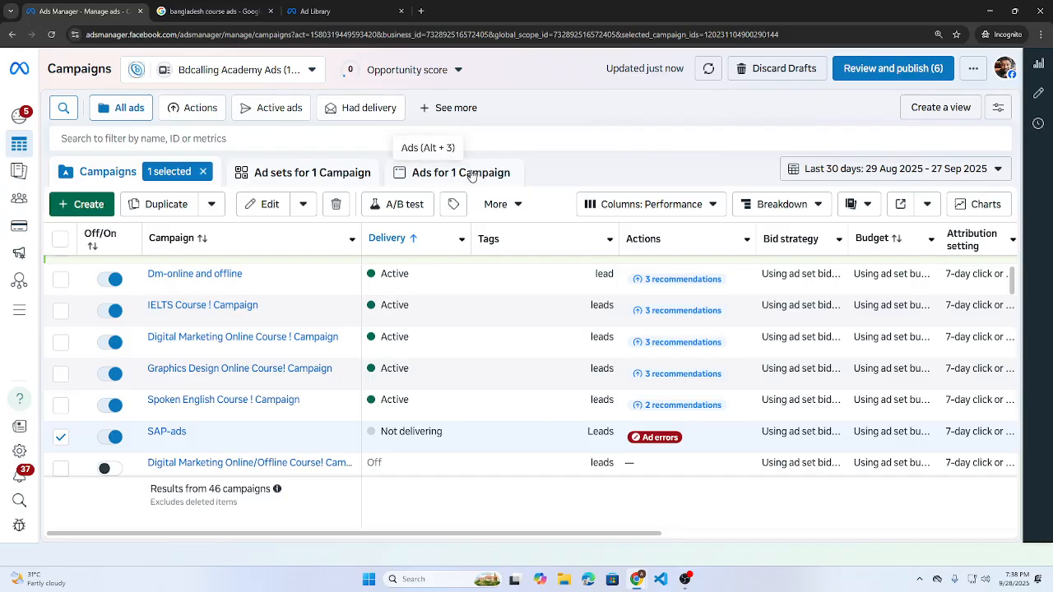
scroll(288, 288, up, 2)
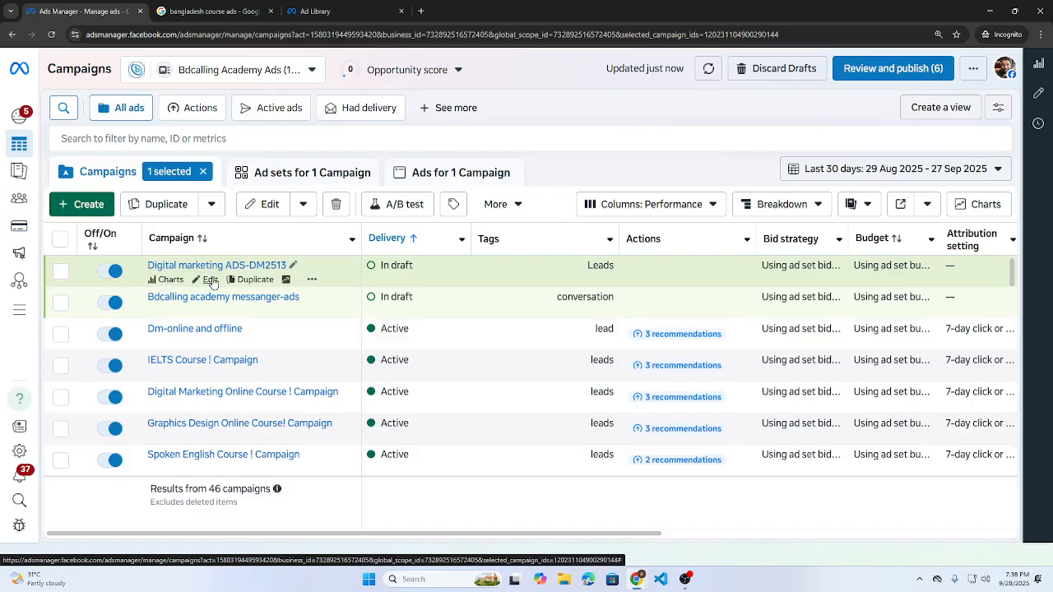
- Reopen the Digital marketing ADS-DM2513 ad set settings and enable an end date
click(210, 279)
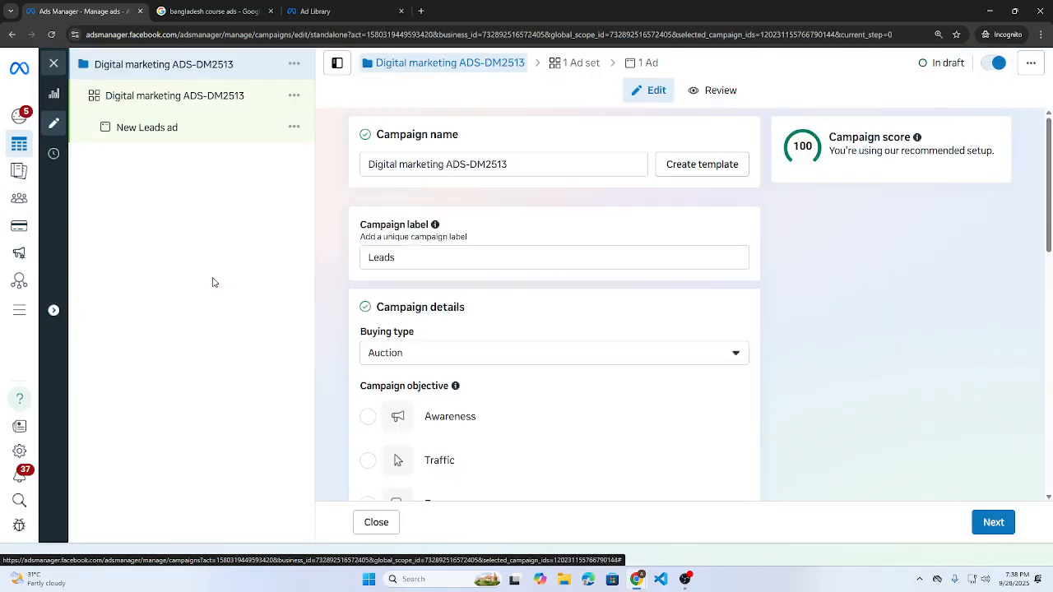
click(143, 98)
scroll(458, 341, down, 5)
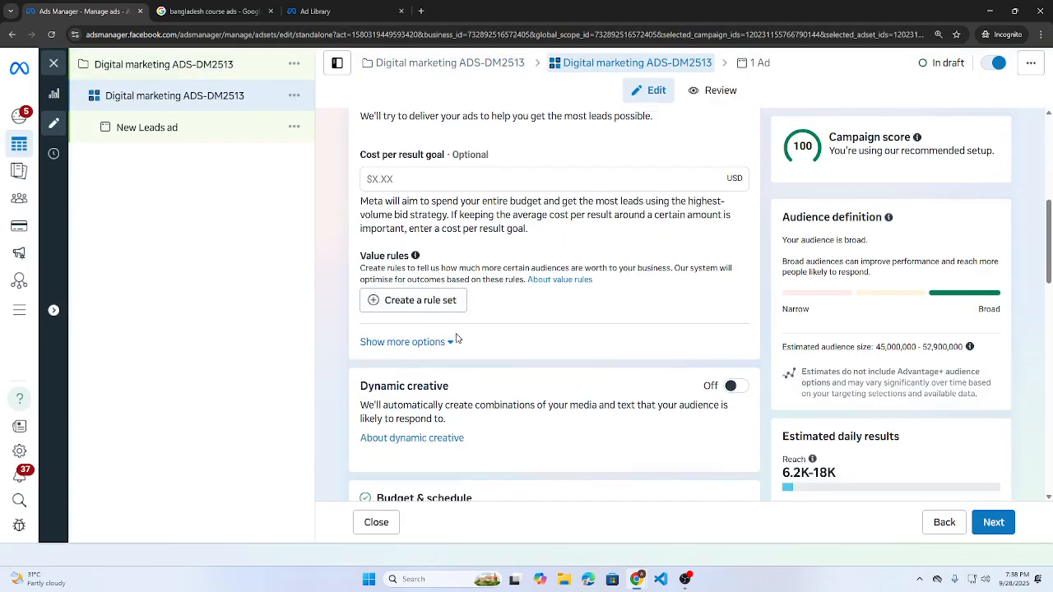
scroll(458, 341, down, 4)
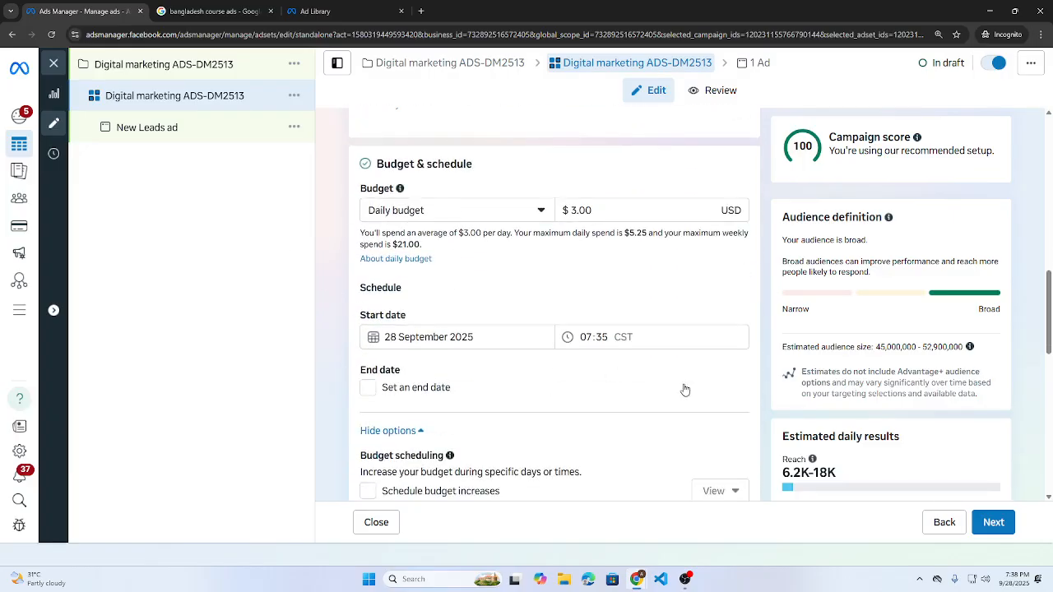
click(368, 387)
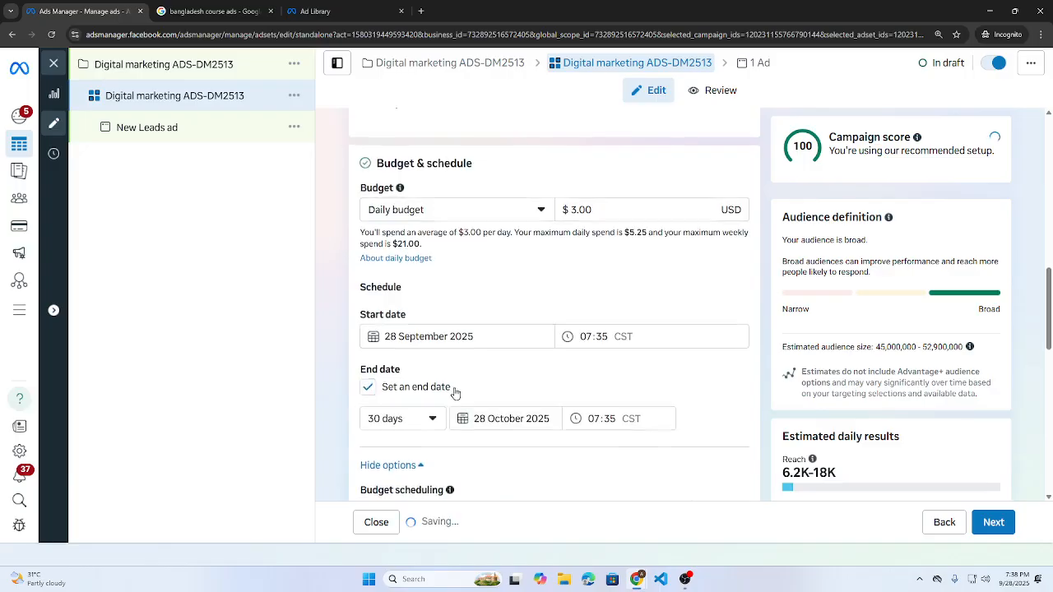
scroll(455, 392, down, 1)
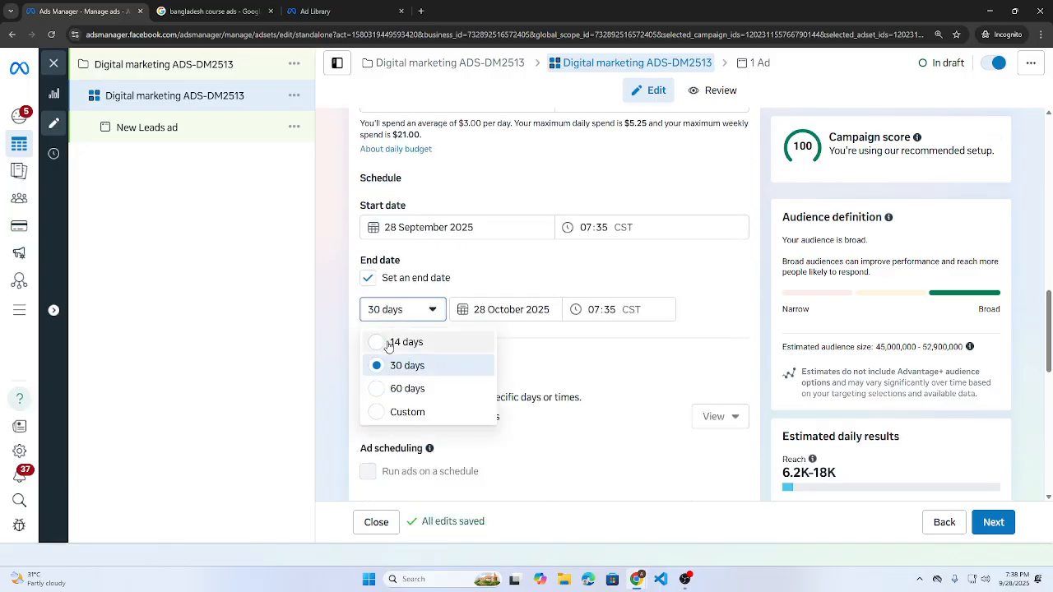
click(526, 273)
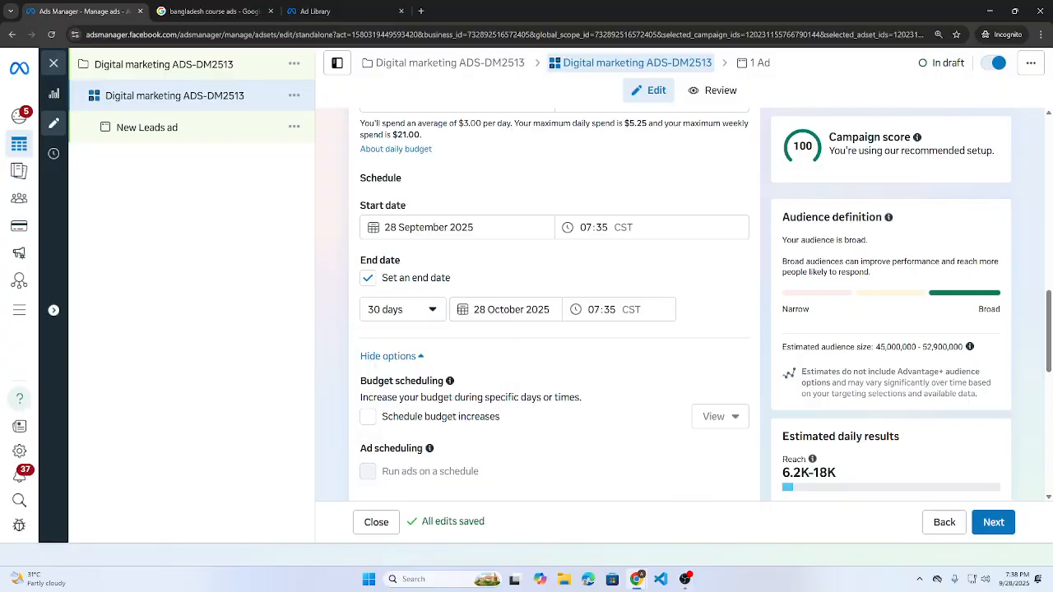
- Pick 3 October 2025 as the end date in the calendar, replacing 1 October
click(520, 312)
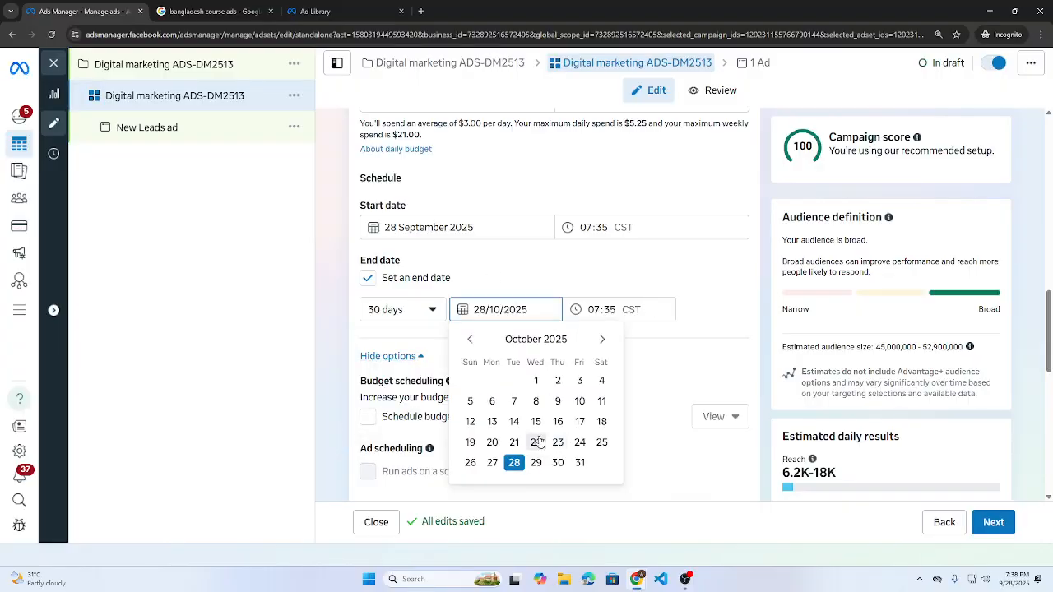
click(470, 339)
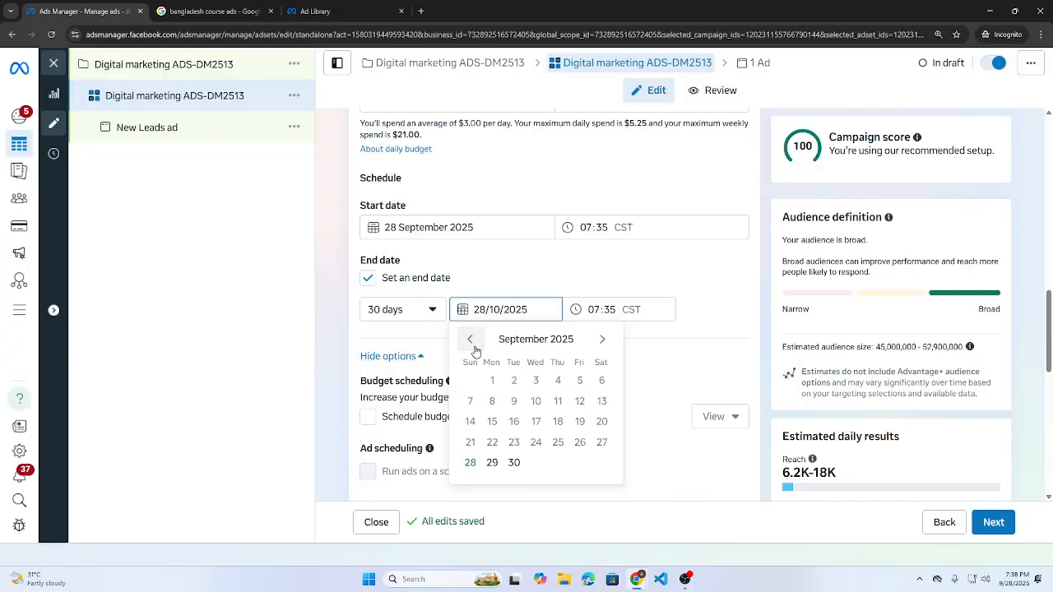
click(603, 339)
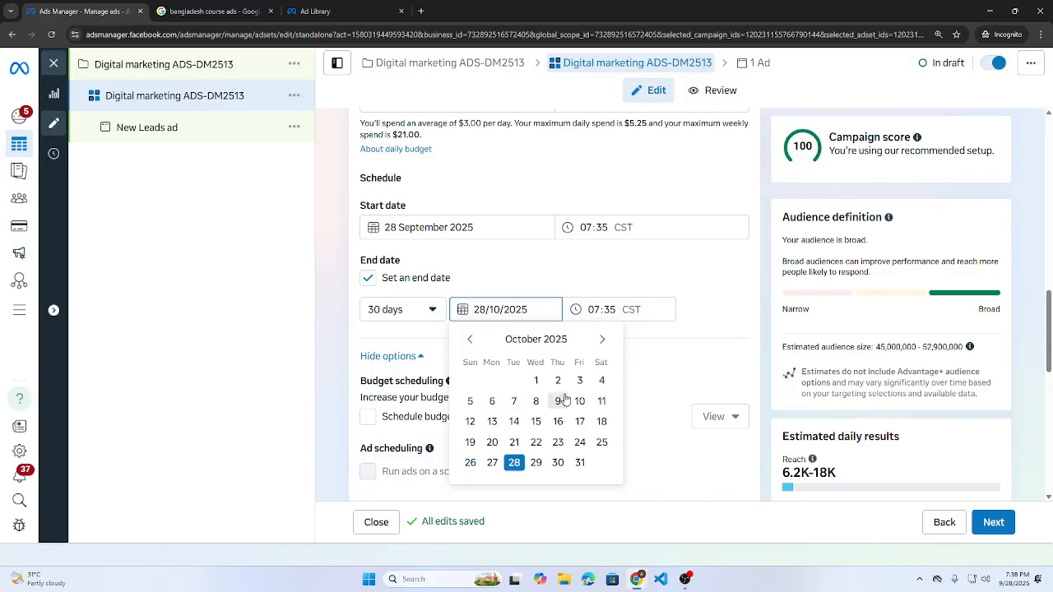
click(536, 381)
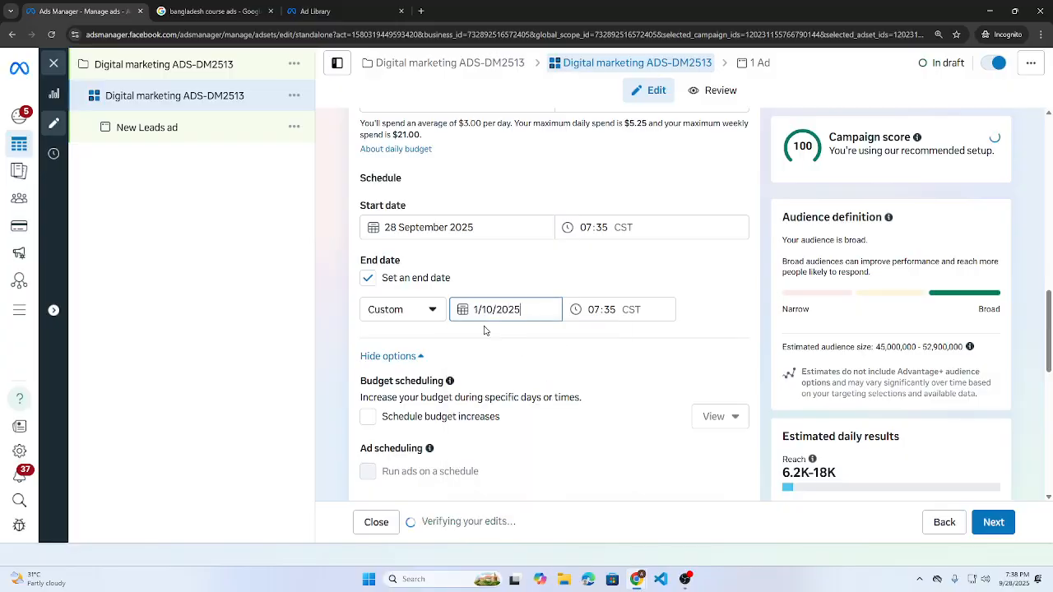
click(511, 320)
click(470, 340)
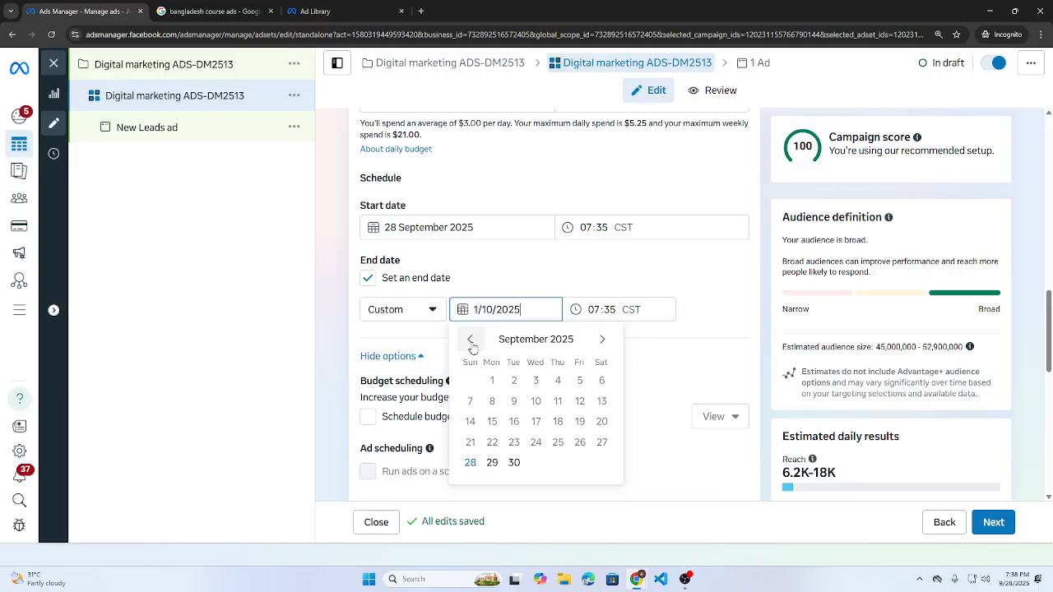
click(603, 339)
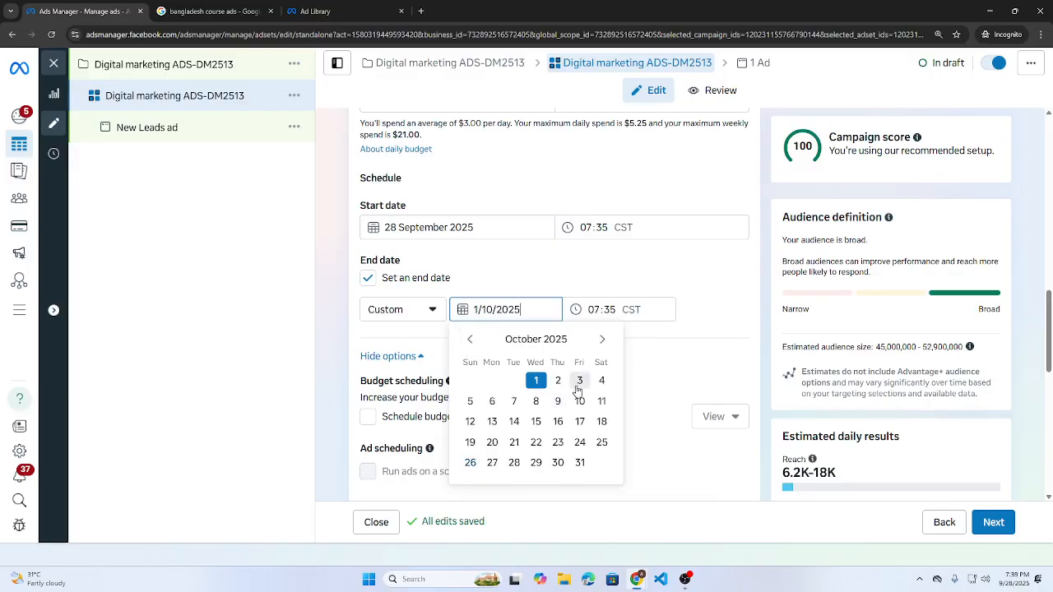
click(580, 384)
click(515, 311)
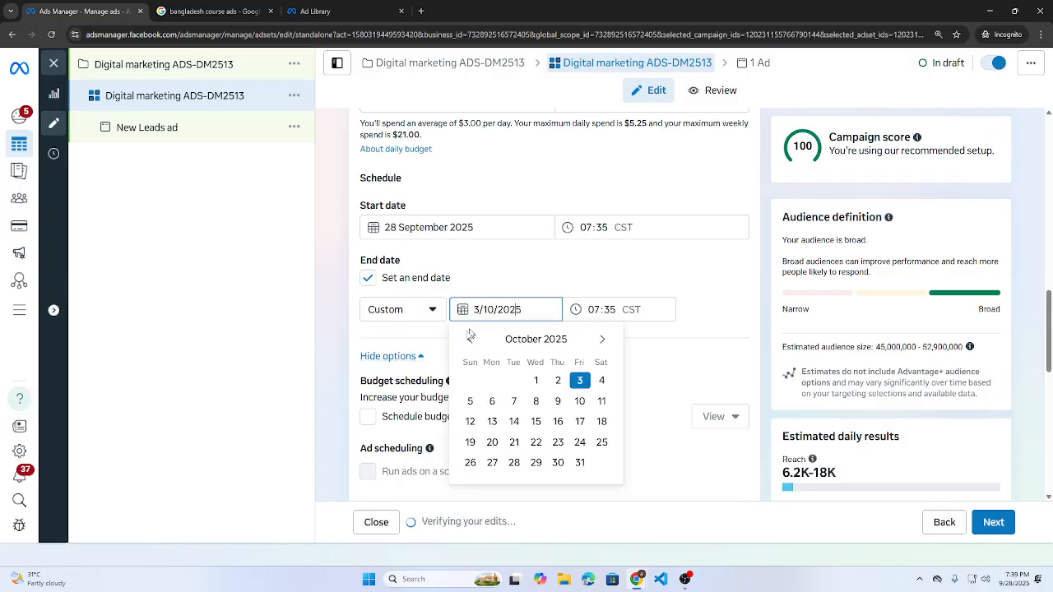
click(470, 346)
click(603, 339)
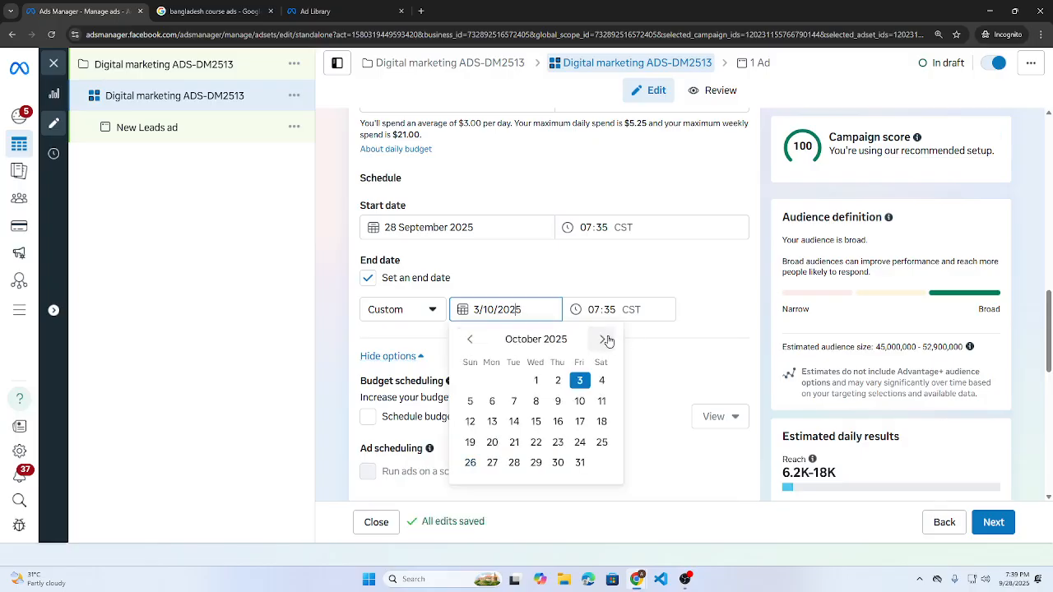
click(656, 381)
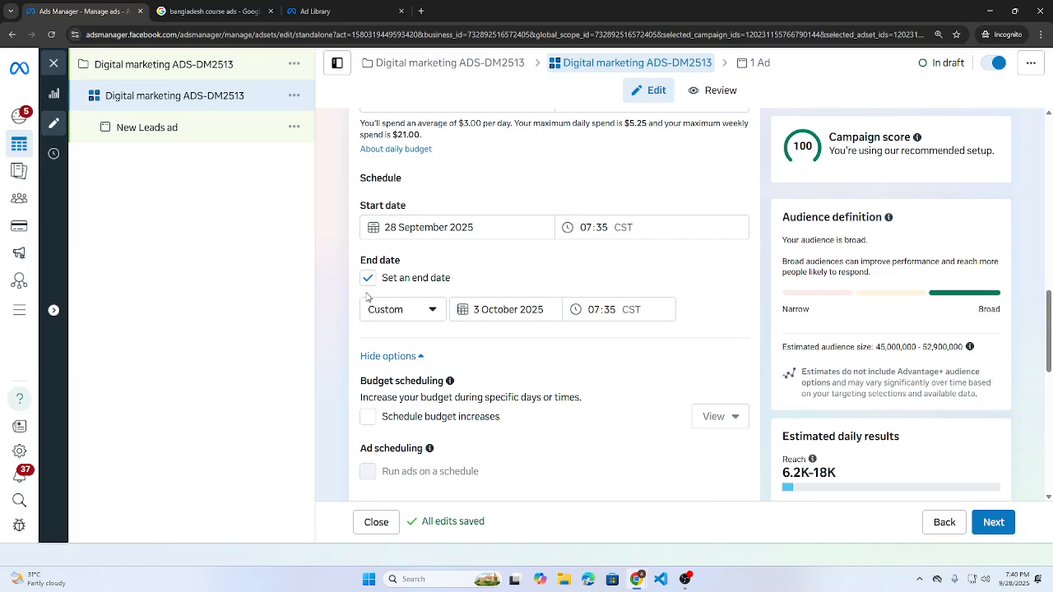
- Switch to original audience options, confirming the original audience instead of Advantage+
scroll(436, 282, down, 4)
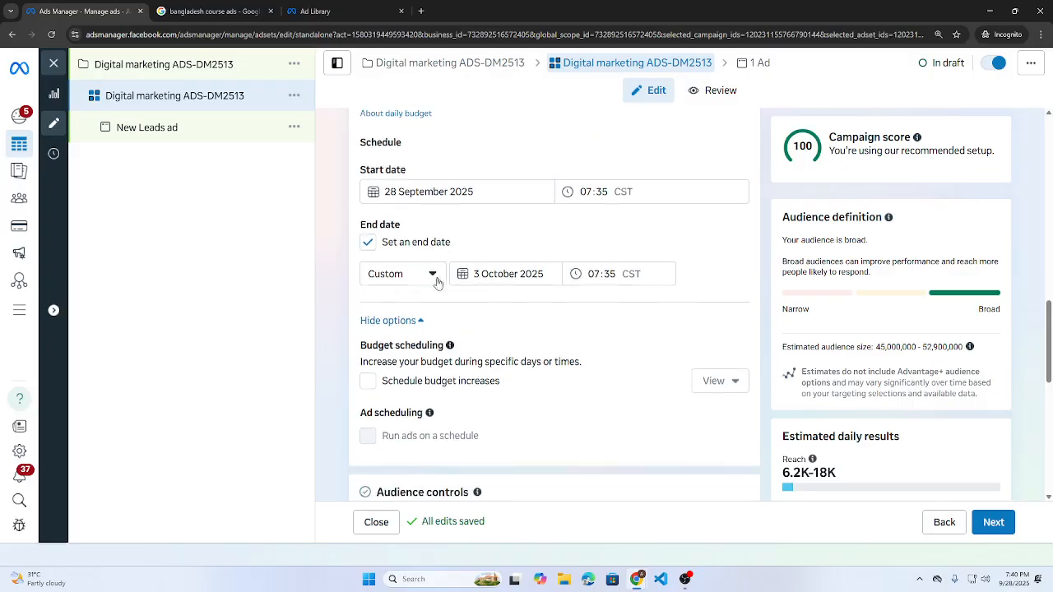
scroll(440, 287, down, 2)
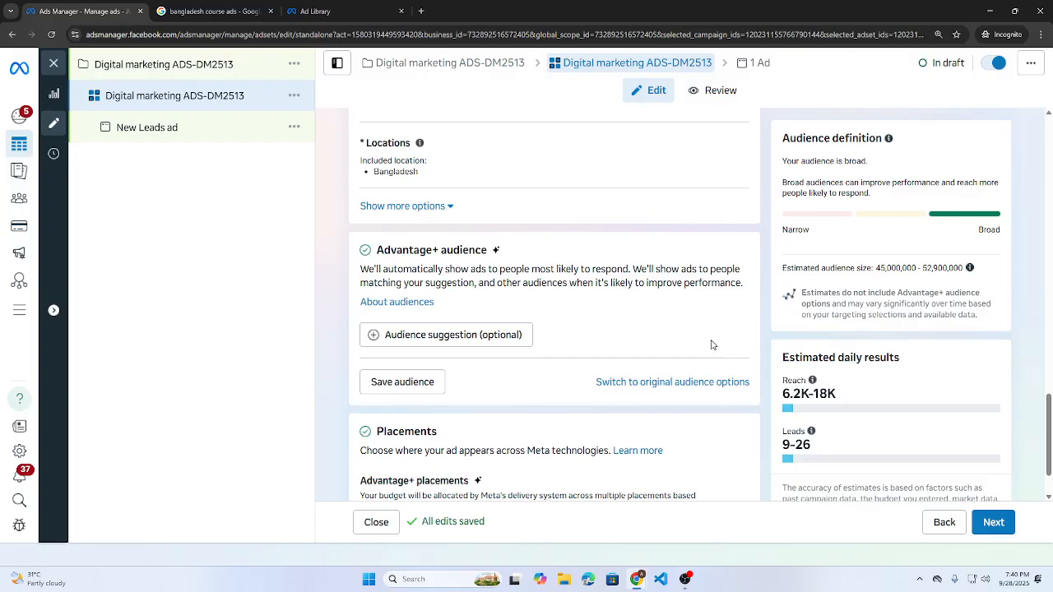
click(651, 382)
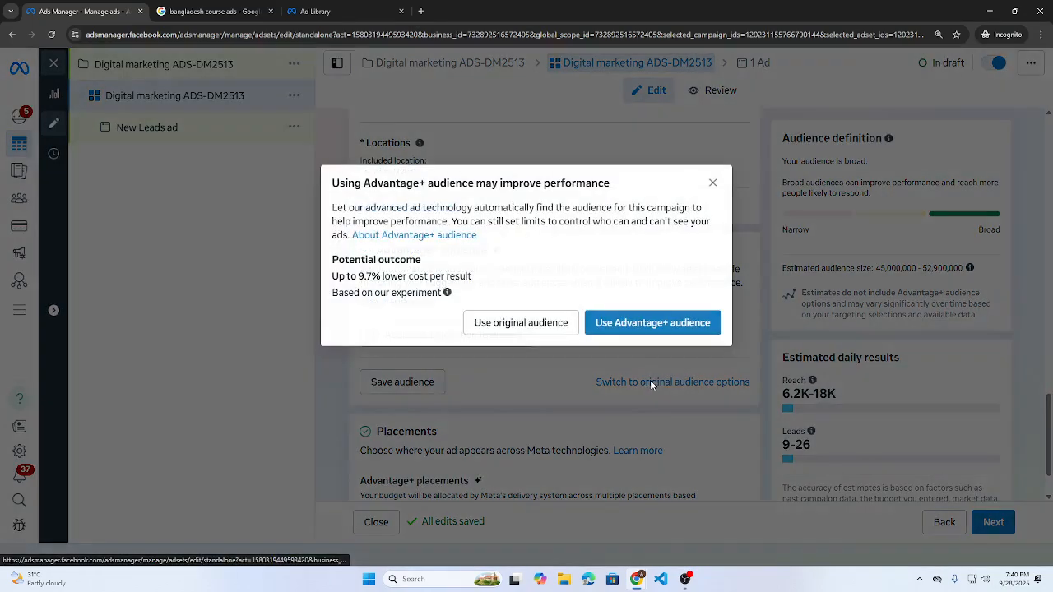
click(498, 325)
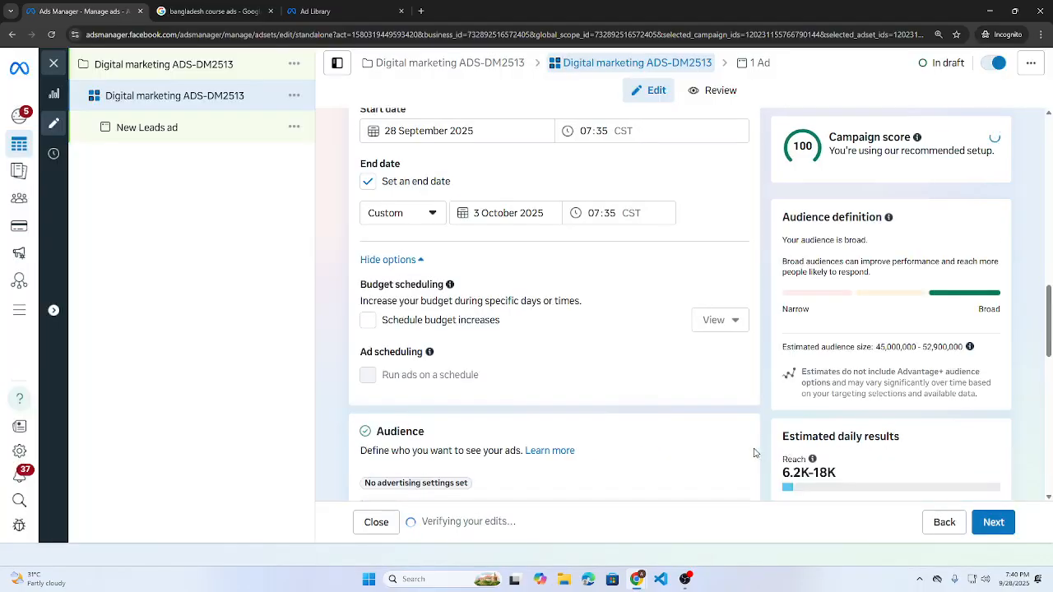
scroll(505, 395, down, 6)
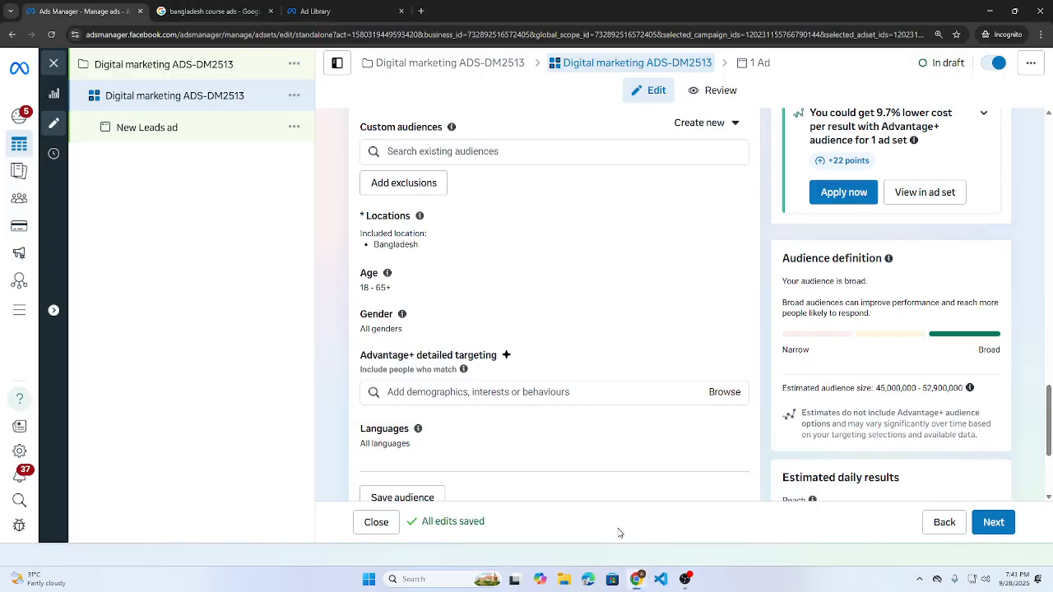
- Open ChatGPT in a new tab, dismiss the floating meeting video, and zoom to 150%
mouse_move(636, 579)
click(524, 517)
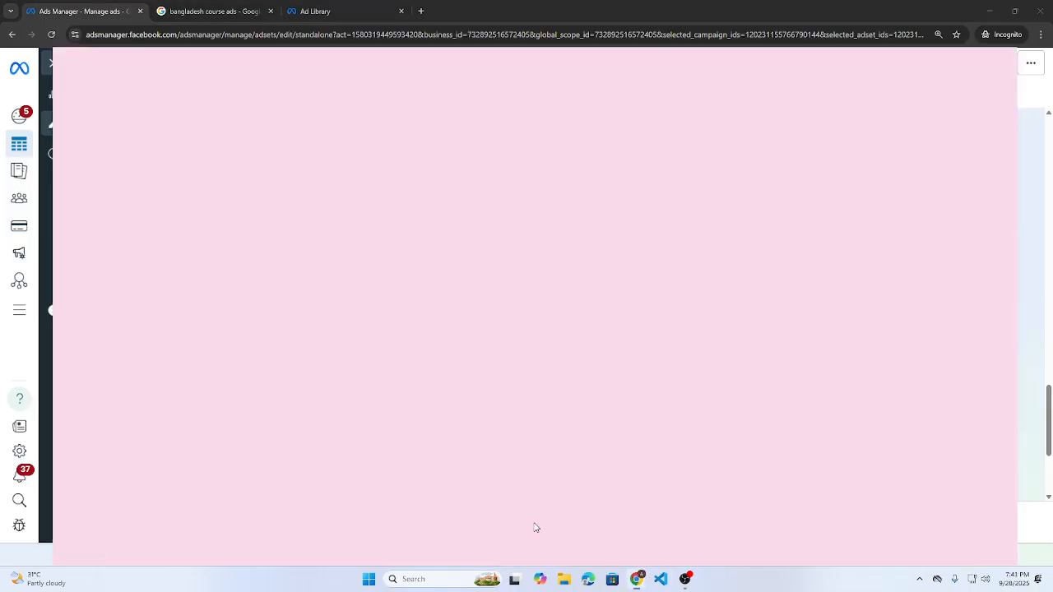
click(160, 11)
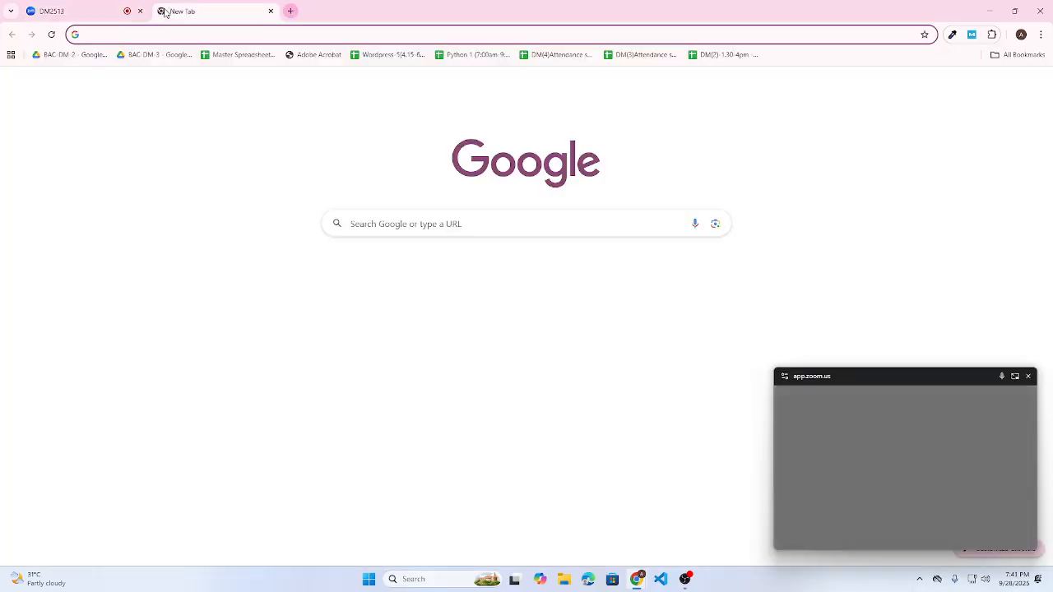
text(chatgpt.com)
key(Return)
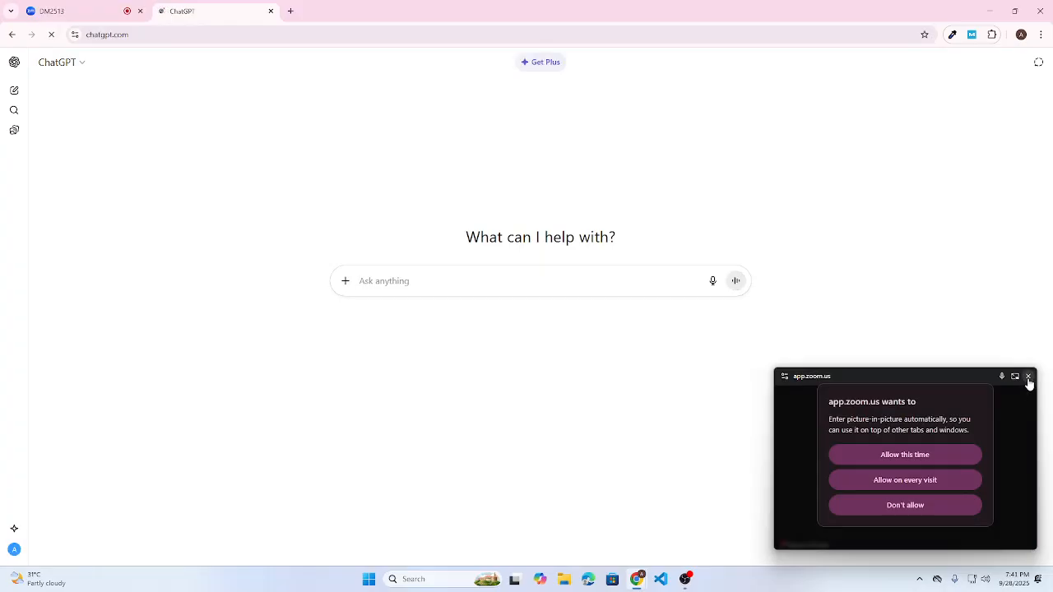
click(890, 455)
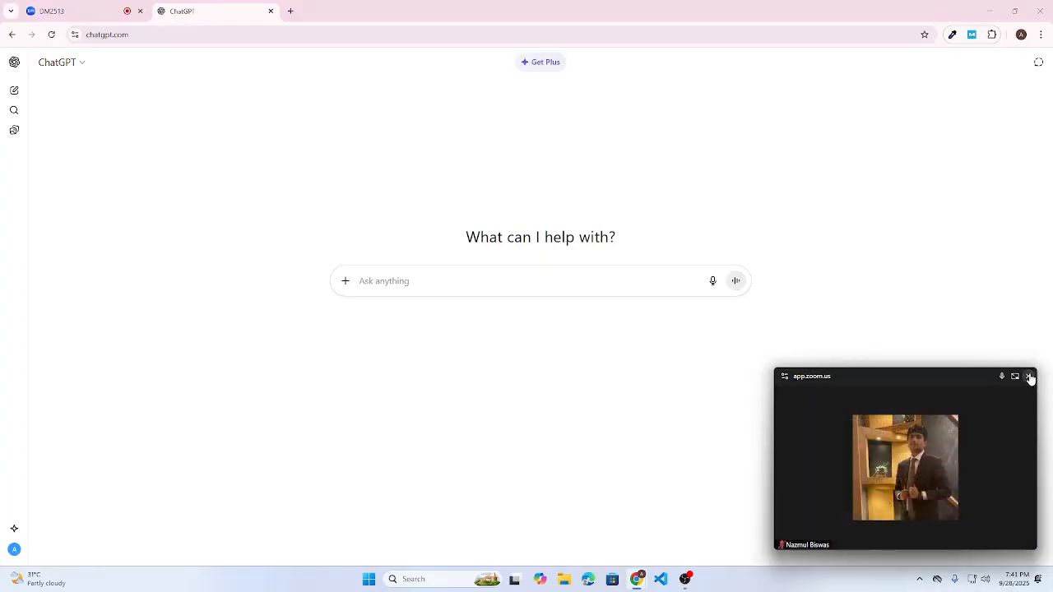
click(1028, 376)
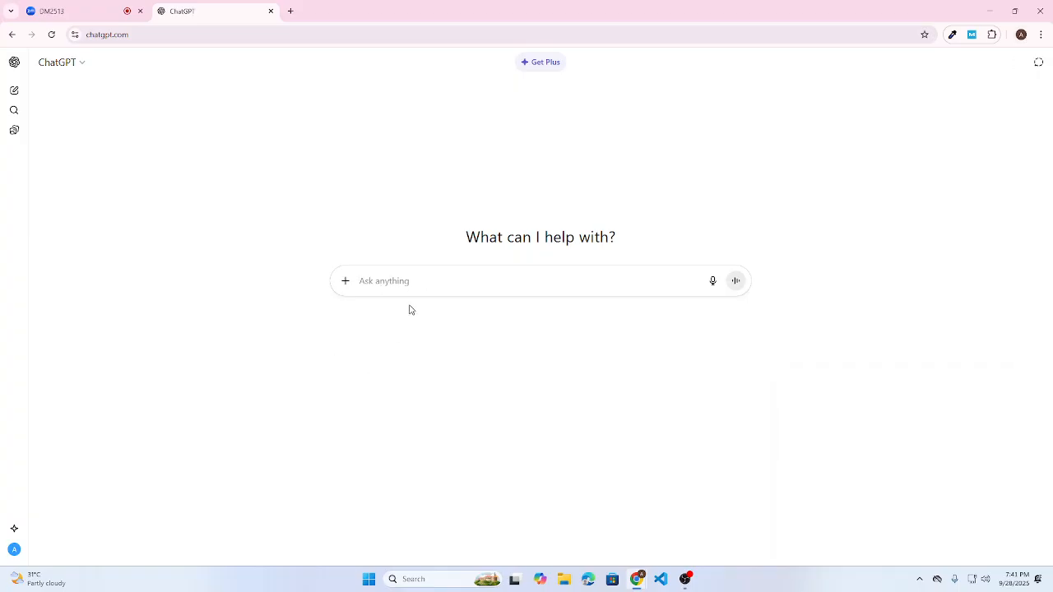
key(ctrl+plus)
key(ctrl+plus)
key(ctrl+plus)
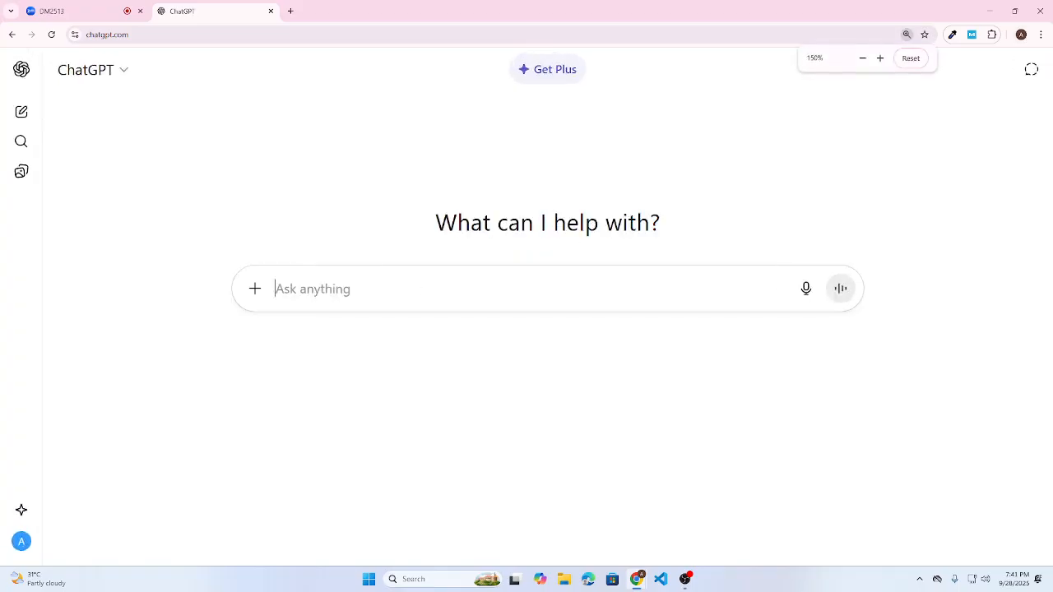
- Start the prompt asking for help setting up Facebook ads for digital marketing leads
text(Help me su)
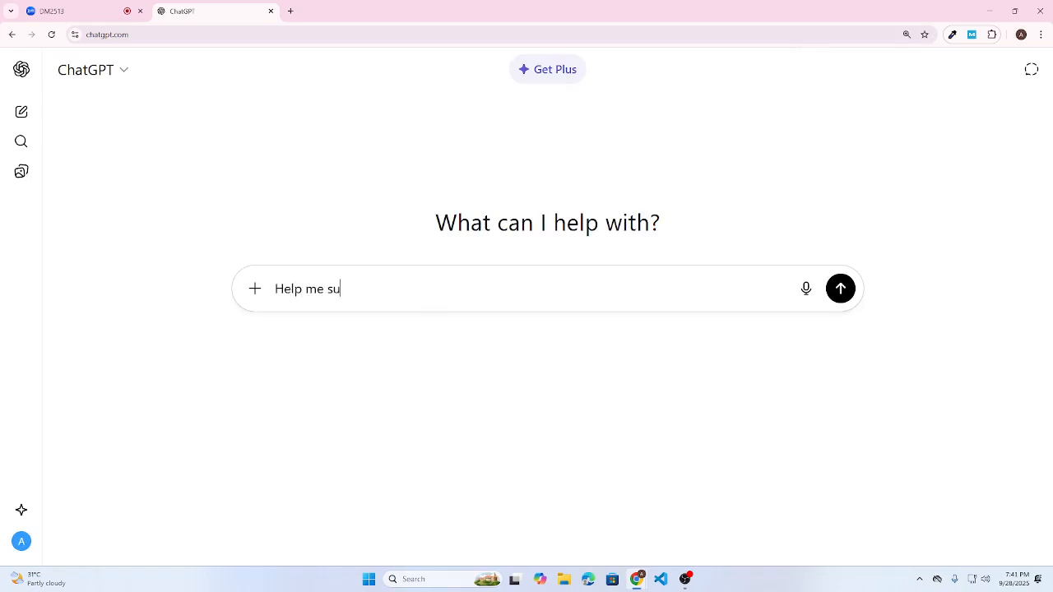
key(BackSpace)
text(er)
text(up ad)
key(BackSpace)
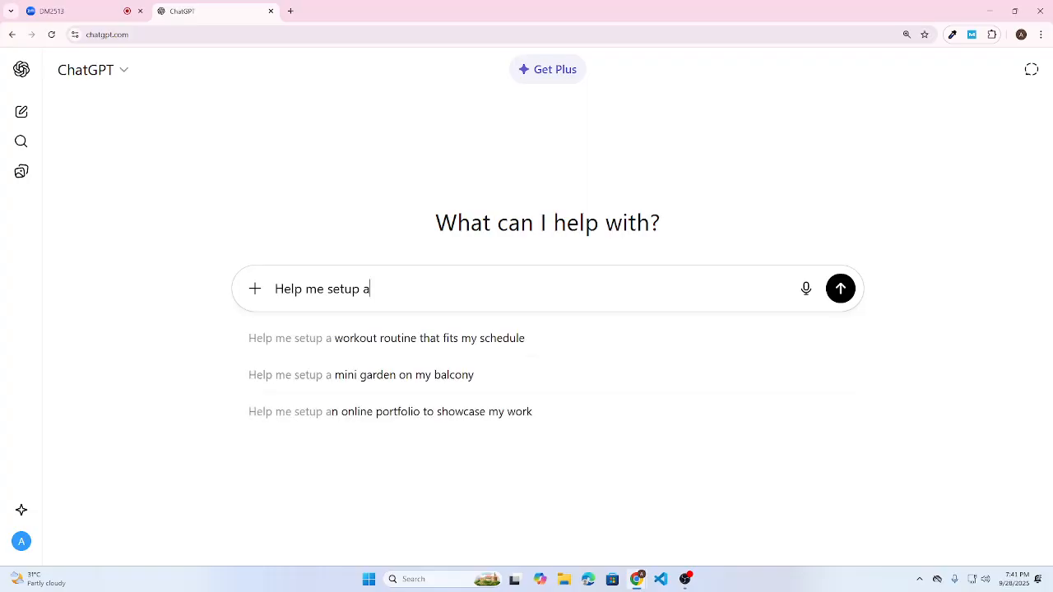
text(n ads for )
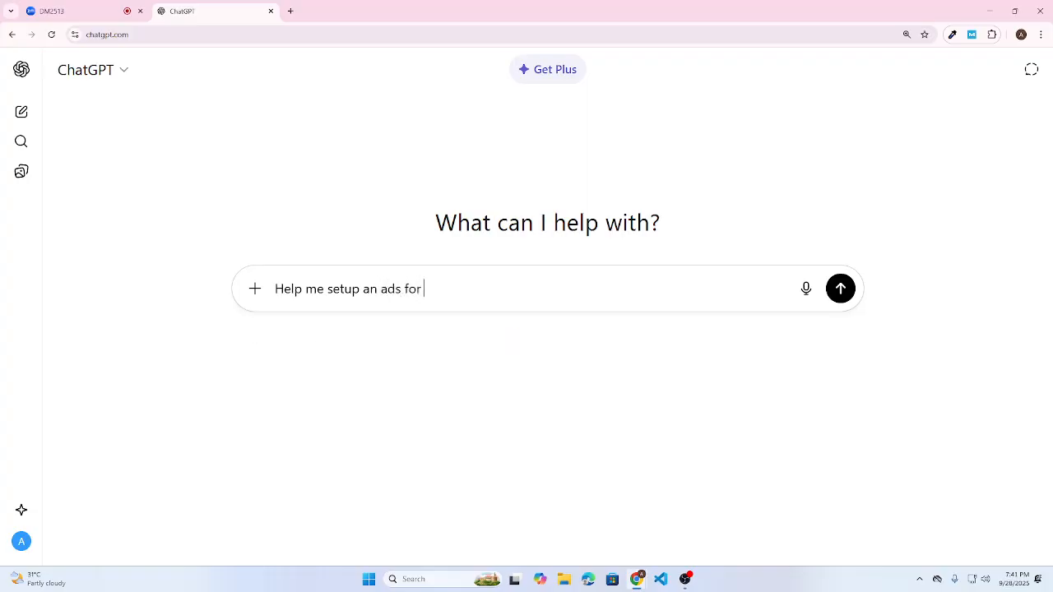
text(face)
key(BackSpace)
key(BackSpace)
key(BackSpace)
key(BackSpace)
key(ctrl+Left)
key(ctrl+Left)
text(facebook)
key(ctrl+Right)
key(ctrl+shift+Right)
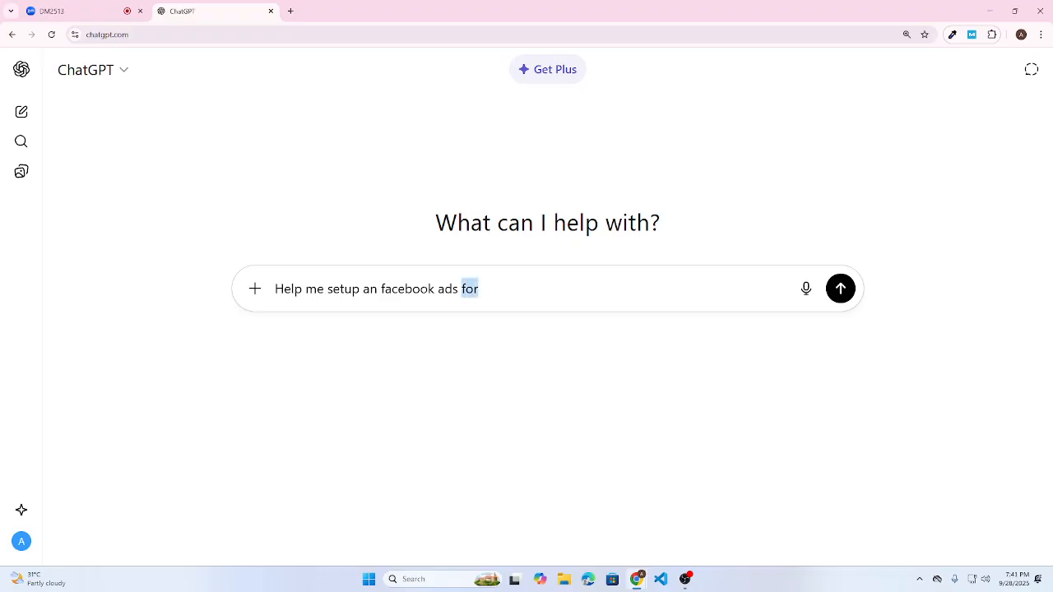
text(com)
key(BackSpace)
key(BackSpace)
key(BackSpace)
text(for digital marketing. )
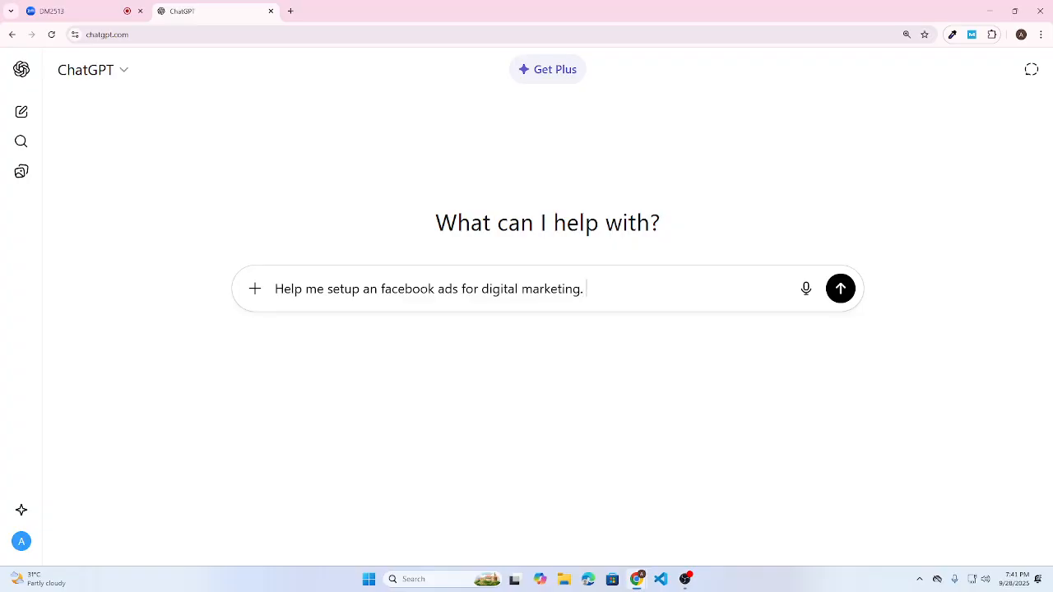
text(MY objective is to)
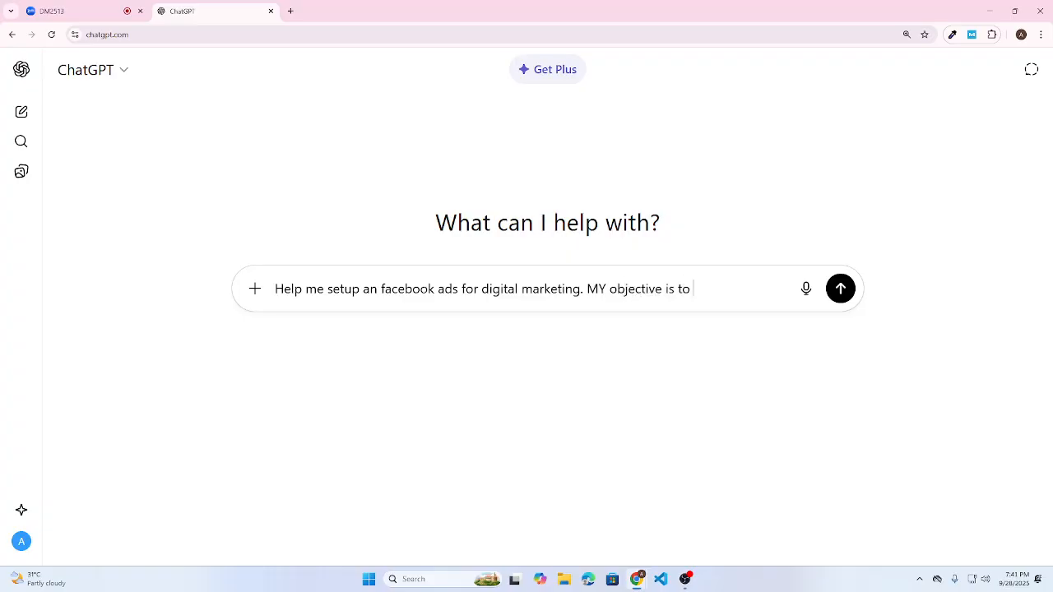
text( get leads with a budget of )
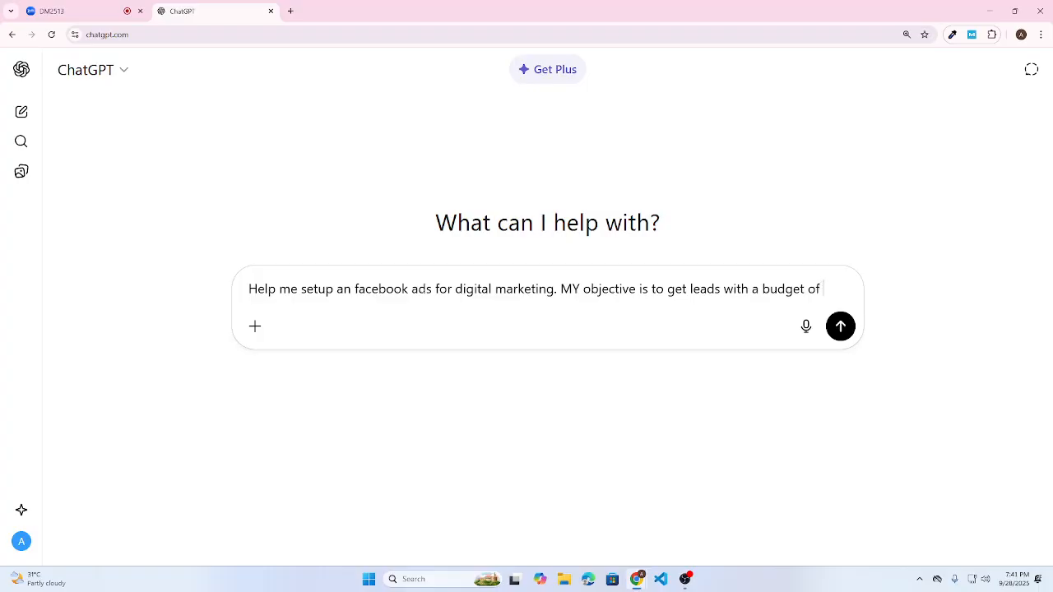
text($e per )
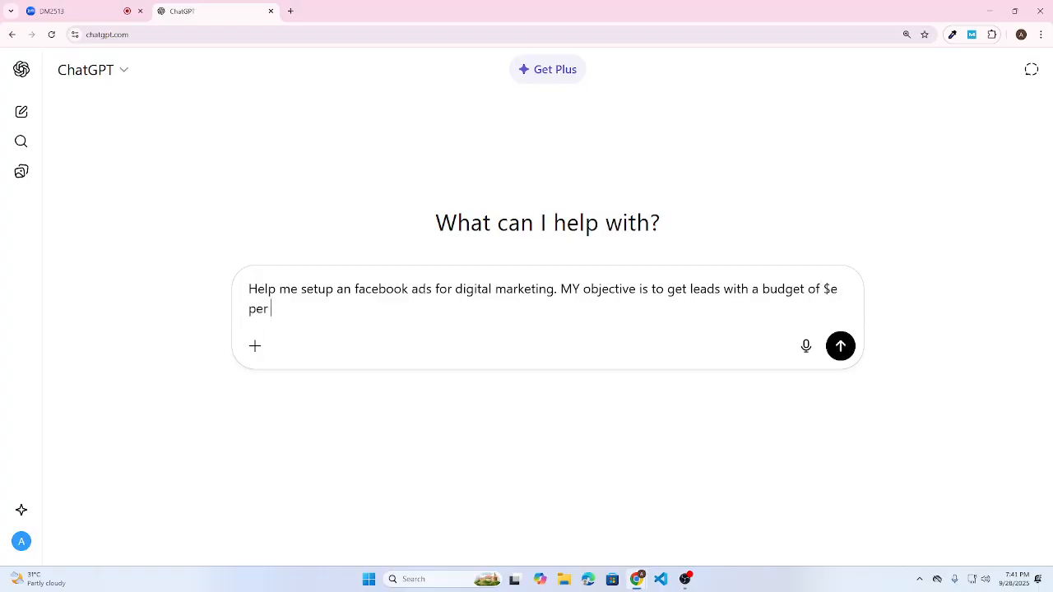
text(day in)
- Finish the prompt: $3 per day in Dhaka city, focusing on students, job seekers, freelancing
key(BackSpace)
text(3 per day in dhaka cityh)
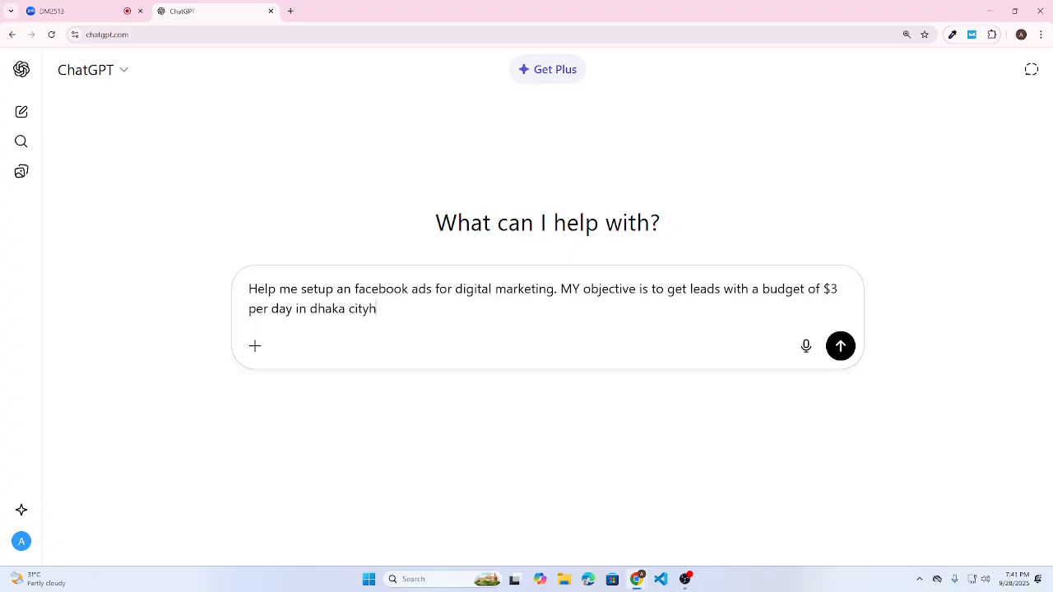
key(BackSpace)
text(. My main focus in)
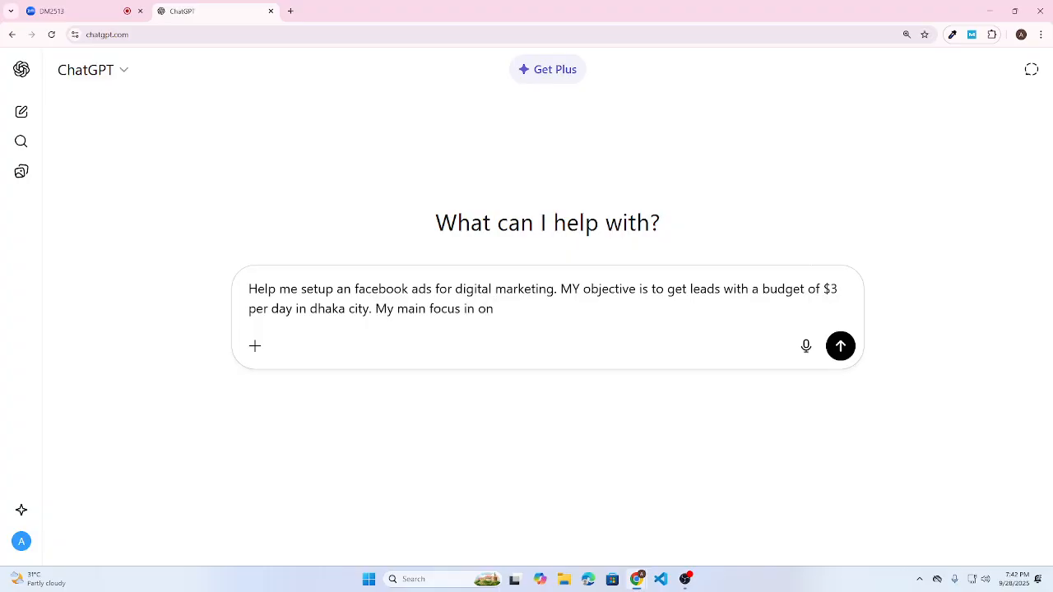
text(students and job)
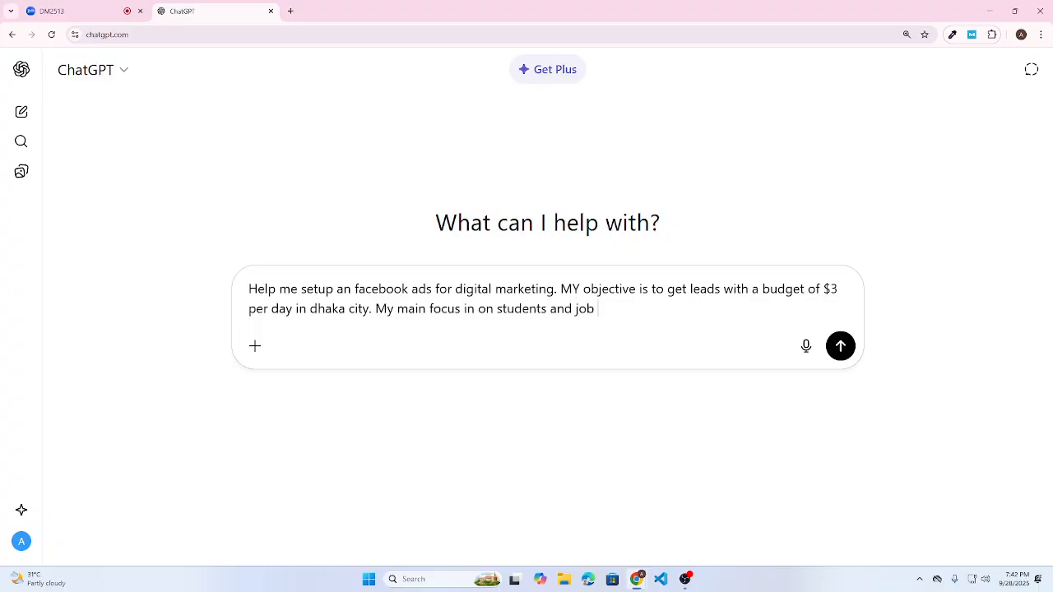
key(BackSpace)
key(BackSpace)
key(BackSpace)
key(BackSpace)
key(BackSpace)
key(BackSpace)
key(BackSpace)
key(BackSpace)
text(, job seekers and inte)
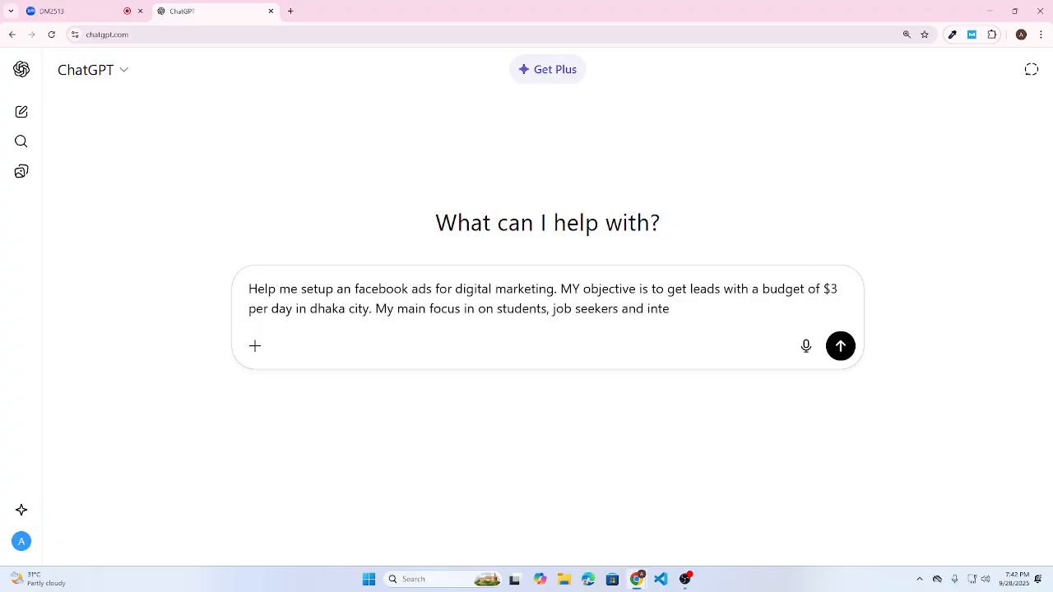
text(rested in freelancing.)
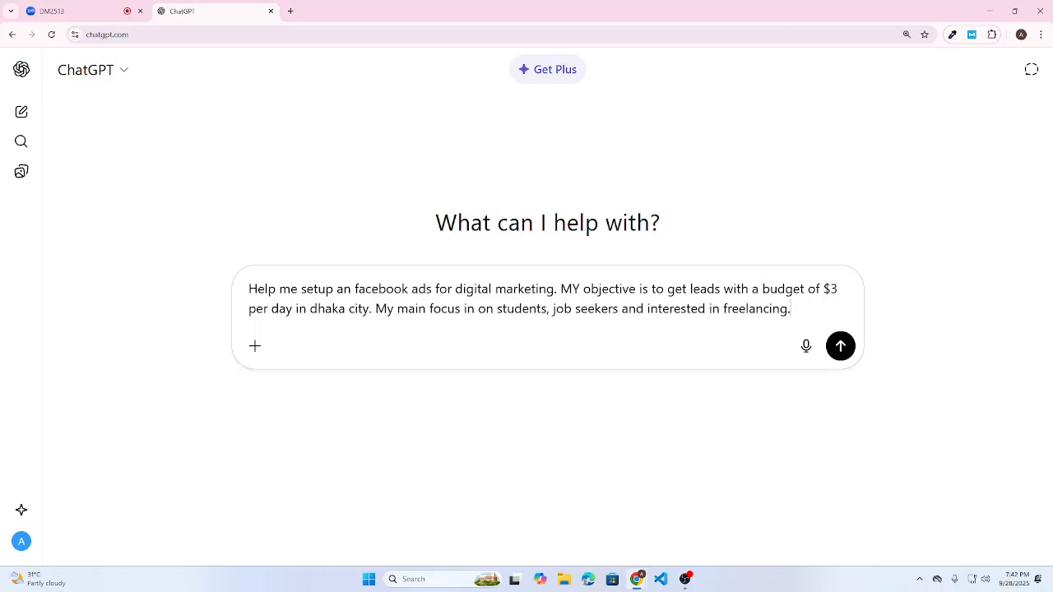
- In the Ads Manager browser window, load facebook.com and open its Menu
mouse_move(637, 579)
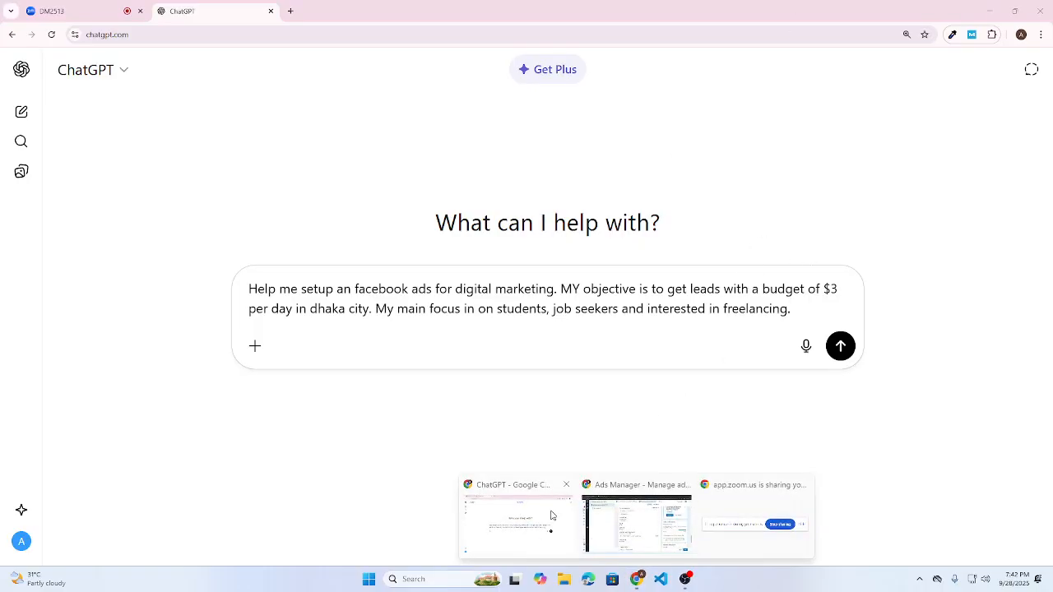
click(636, 520)
click(189, 11)
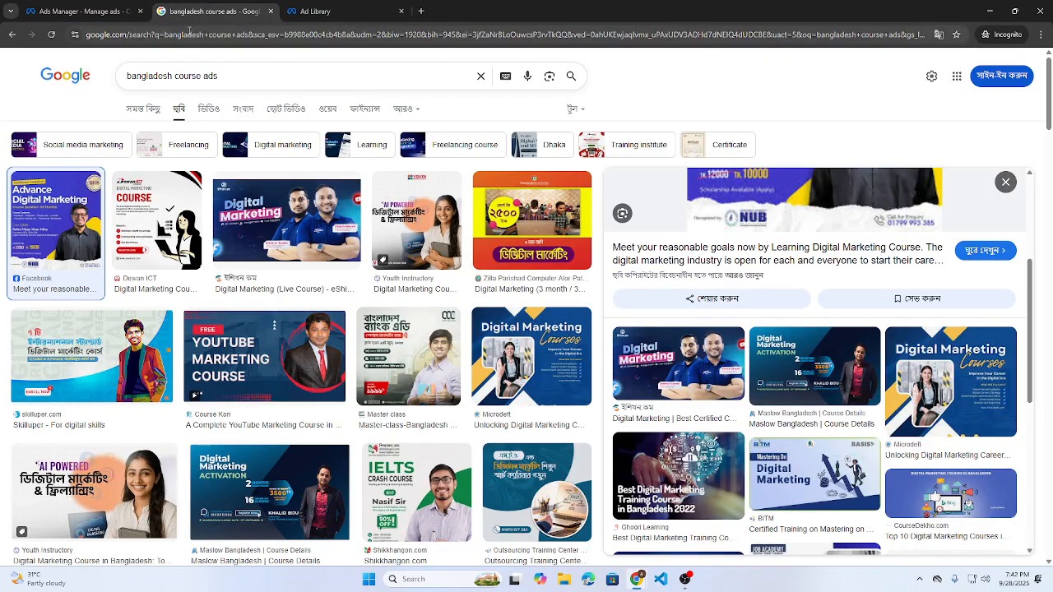
click(189, 33)
text(fa)
key(Return)
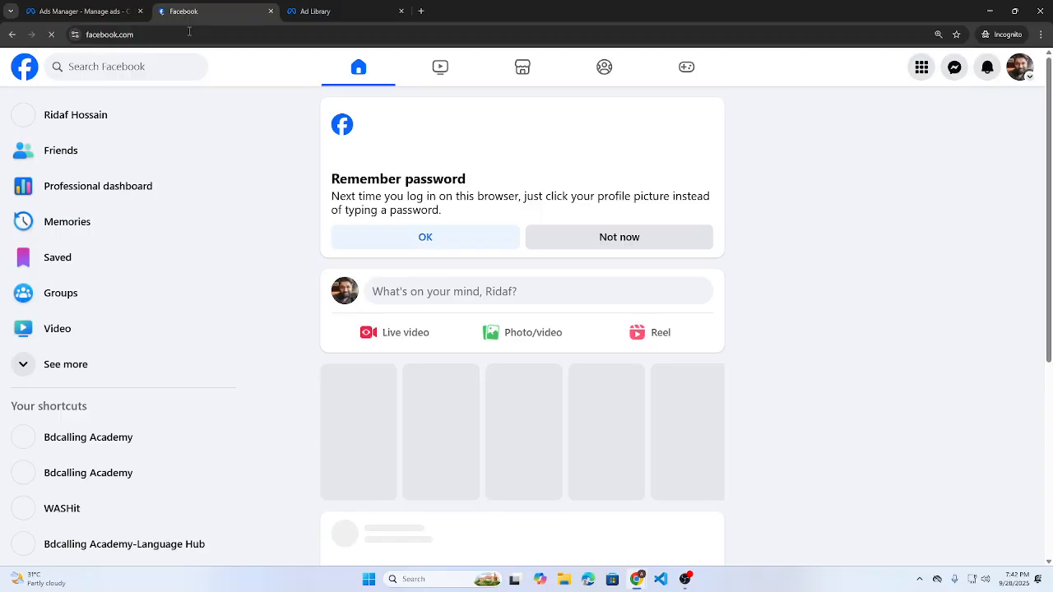
click(922, 66)
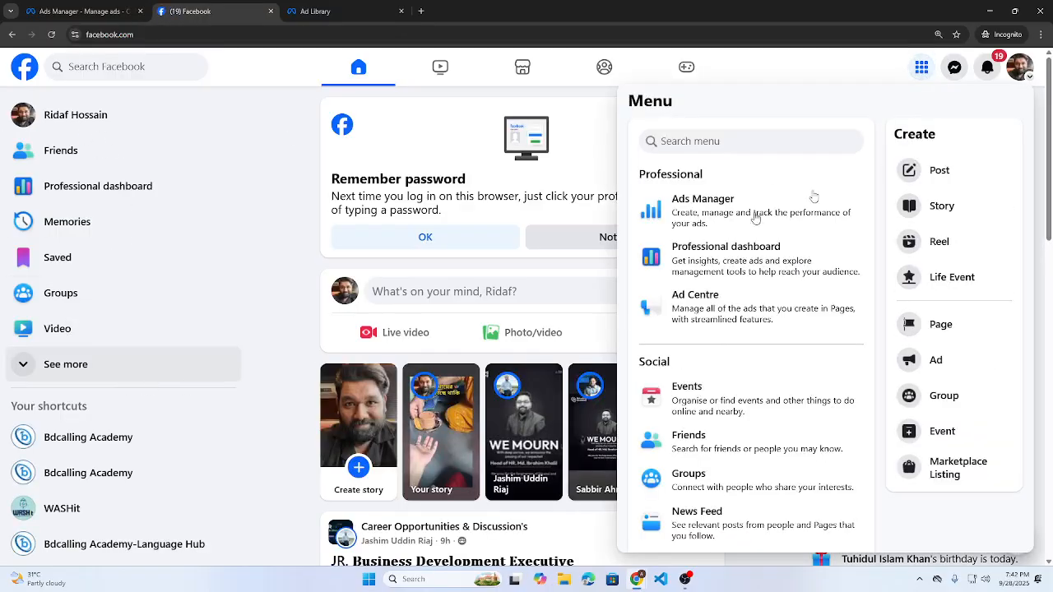
- Open the Bdcalling Academy page and switch profiles to act as that page
scroll(782, 304, down, 2)
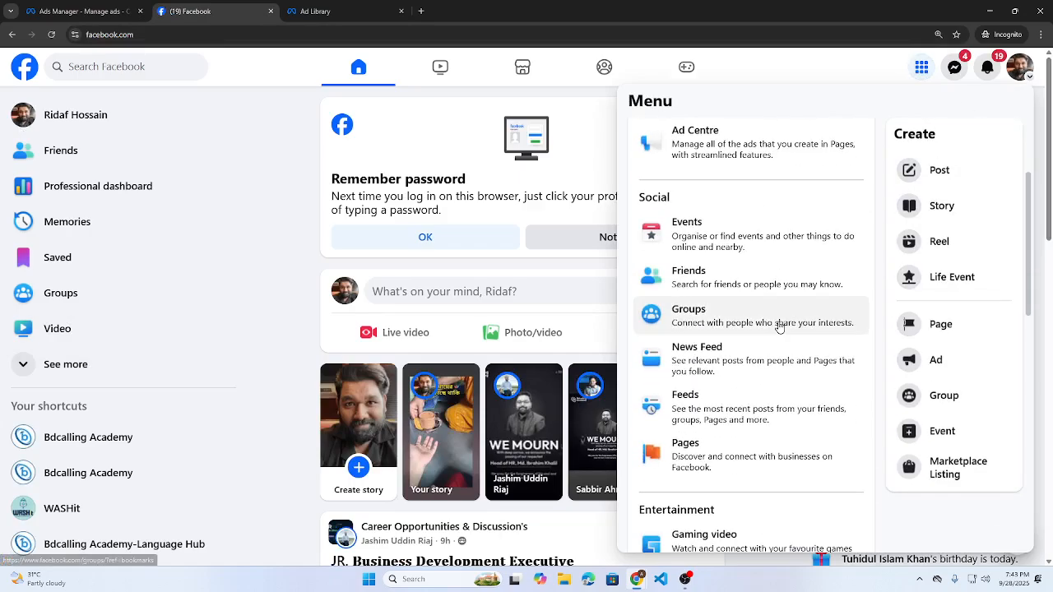
scroll(778, 330, down, 2)
scroll(745, 280, up, 4)
scroll(741, 280, down, 4)
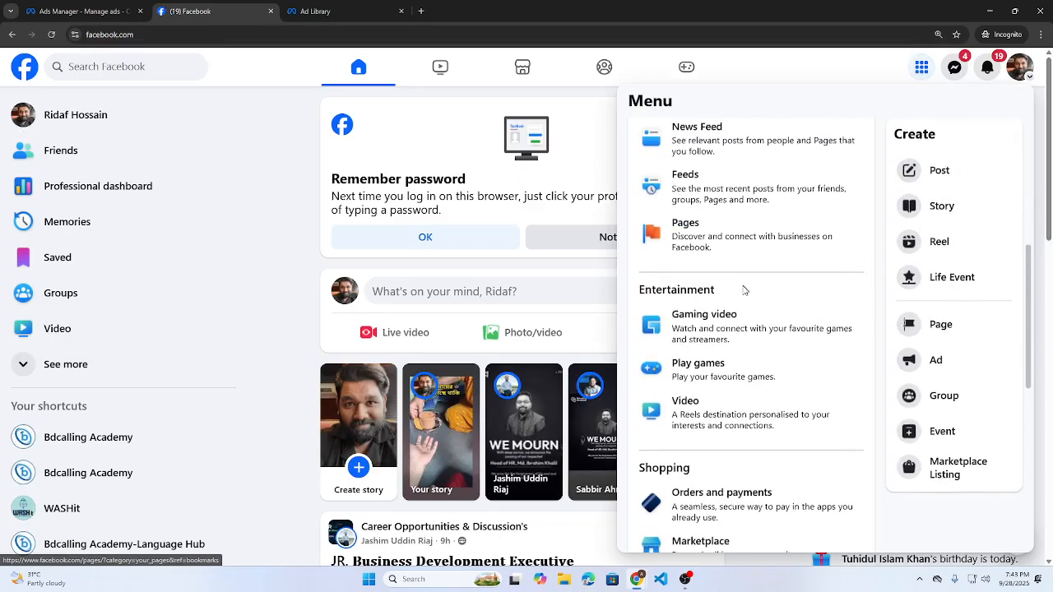
scroll(745, 292, down, 6)
scroll(724, 260, up, 3)
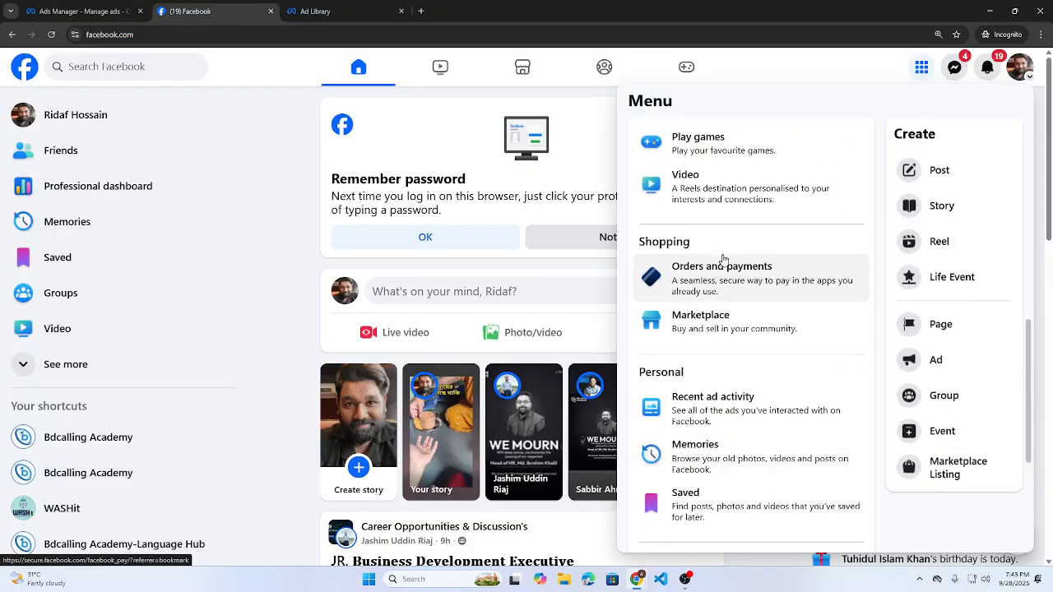
click(98, 448)
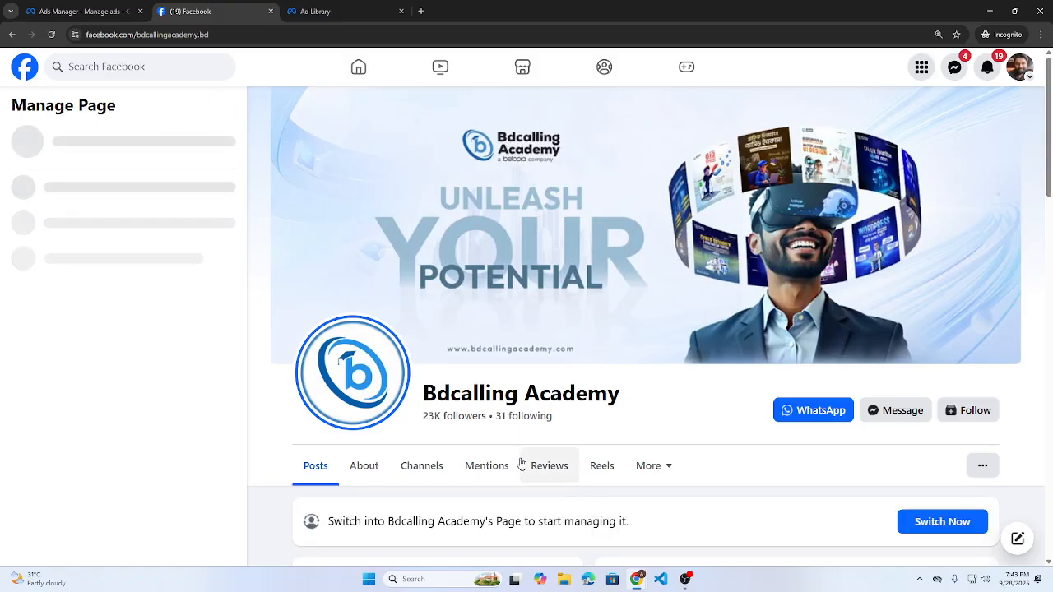
scroll(95, 420, down, 2)
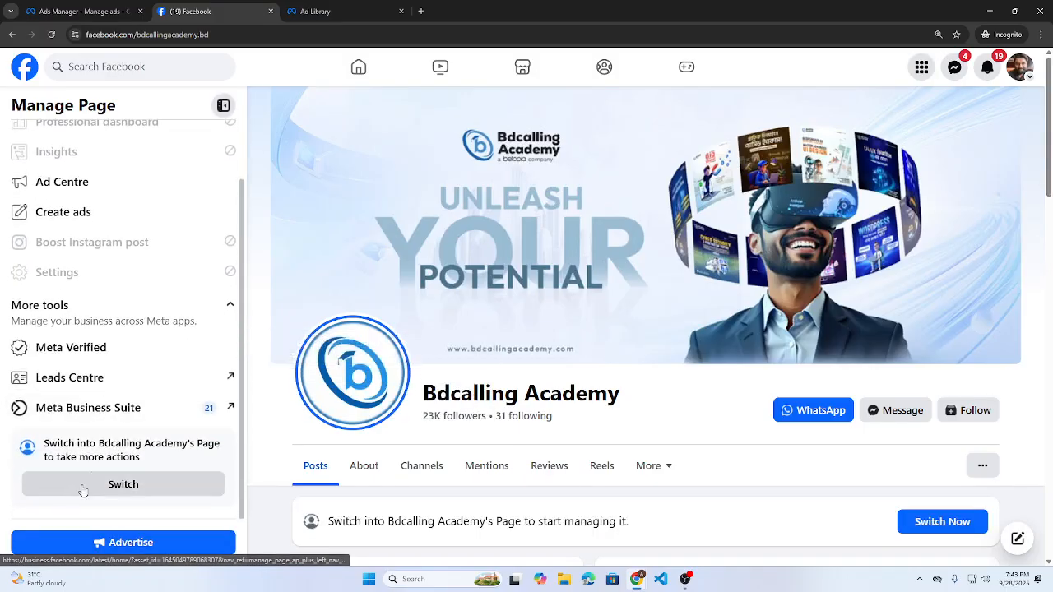
click(133, 487)
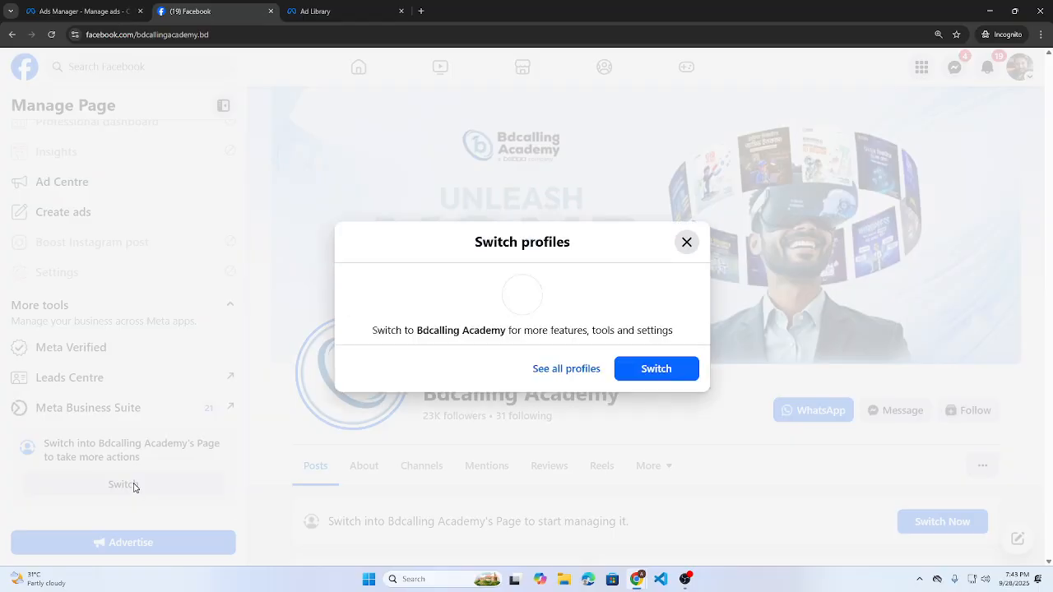
click(681, 375)
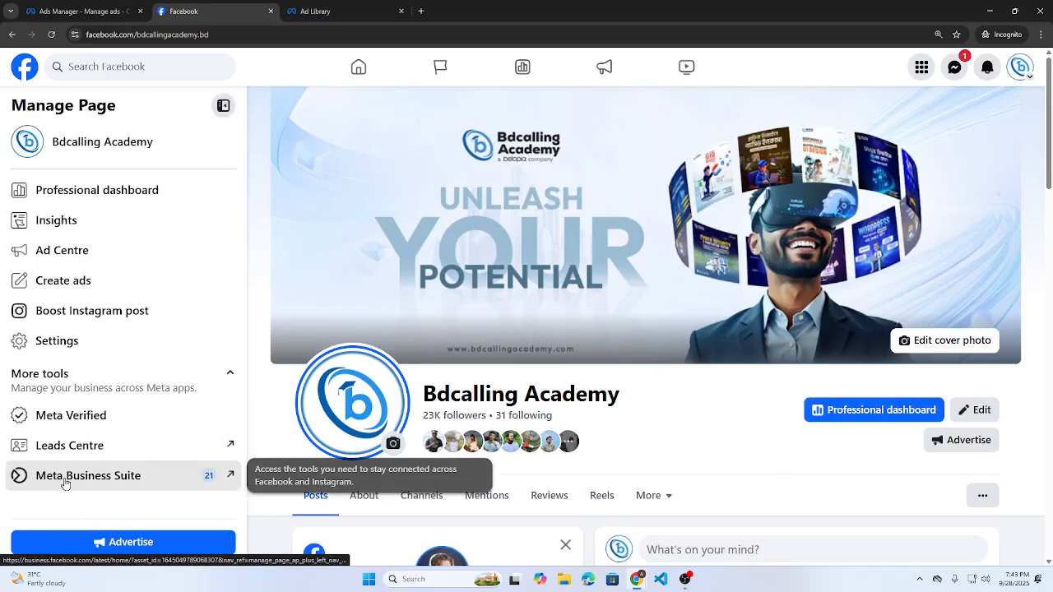
- Open Bdcalling Academy's Audience insights in Meta Business Suite, showing its 23,516 followers
click(65, 484)
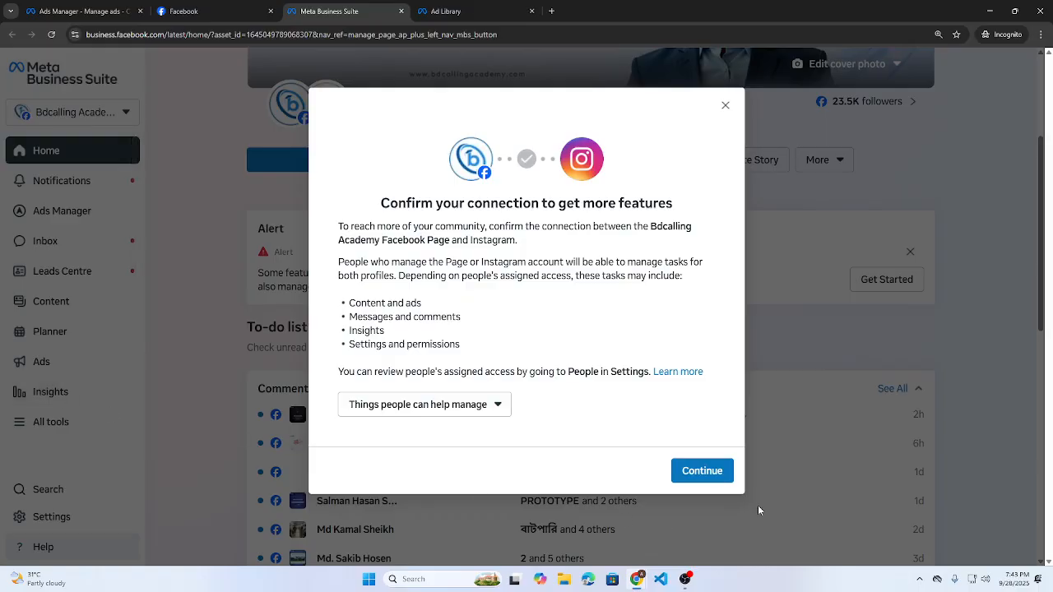
click(726, 105)
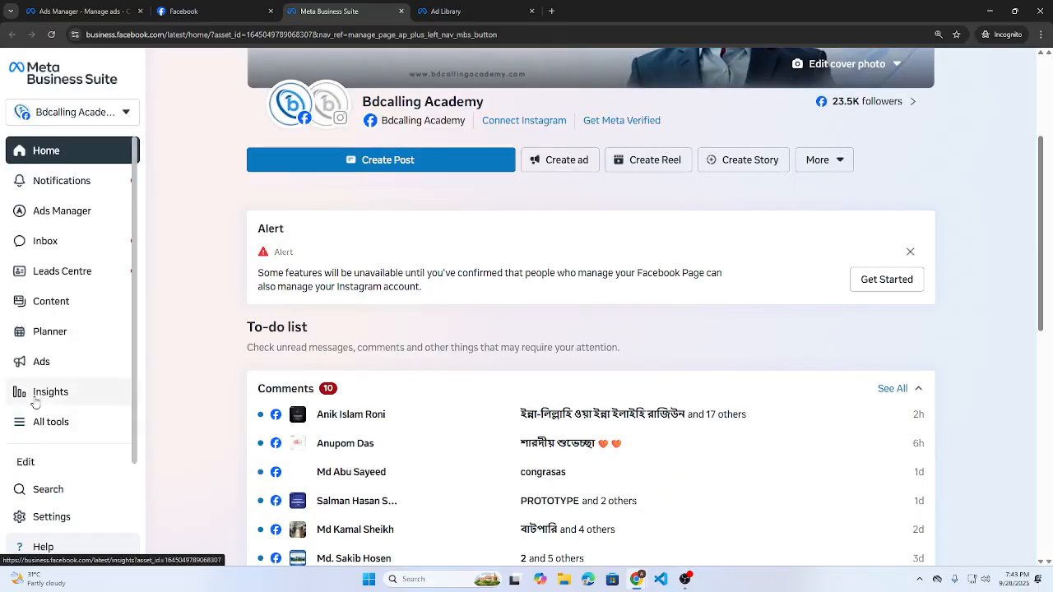
click(35, 401)
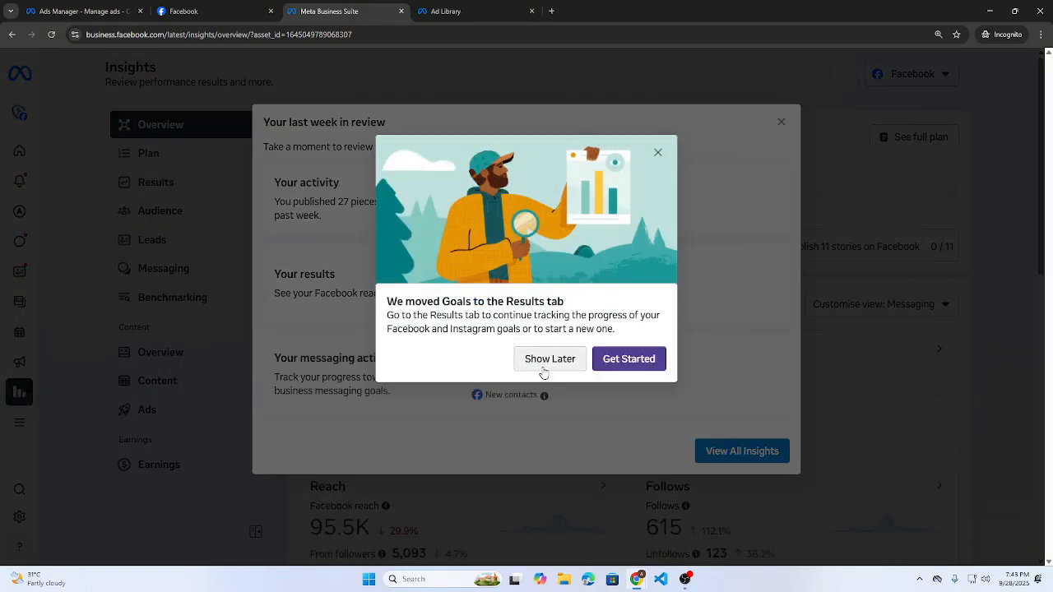
click(543, 368)
click(706, 452)
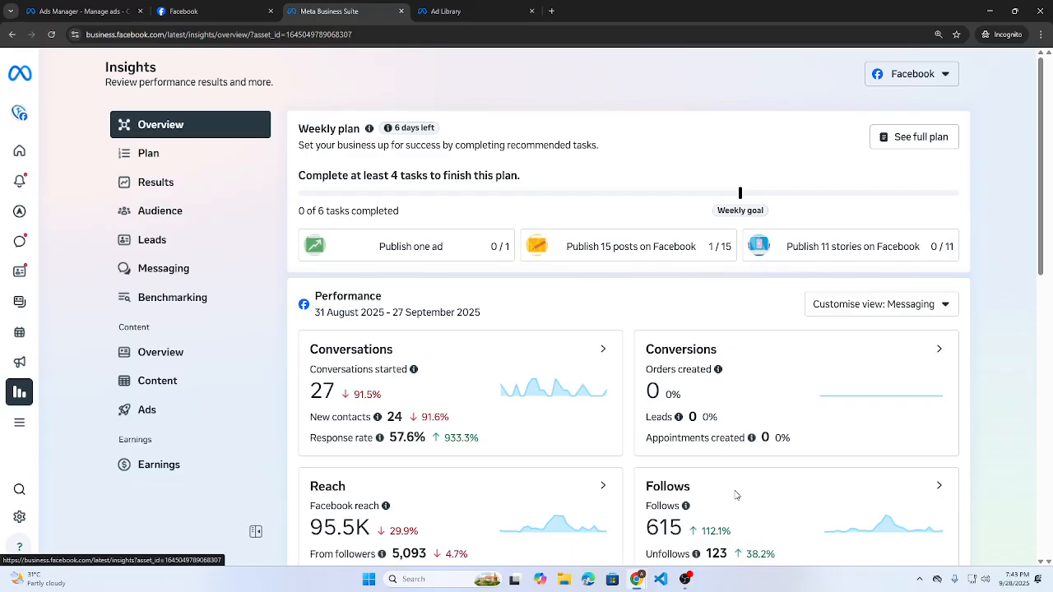
click(141, 212)
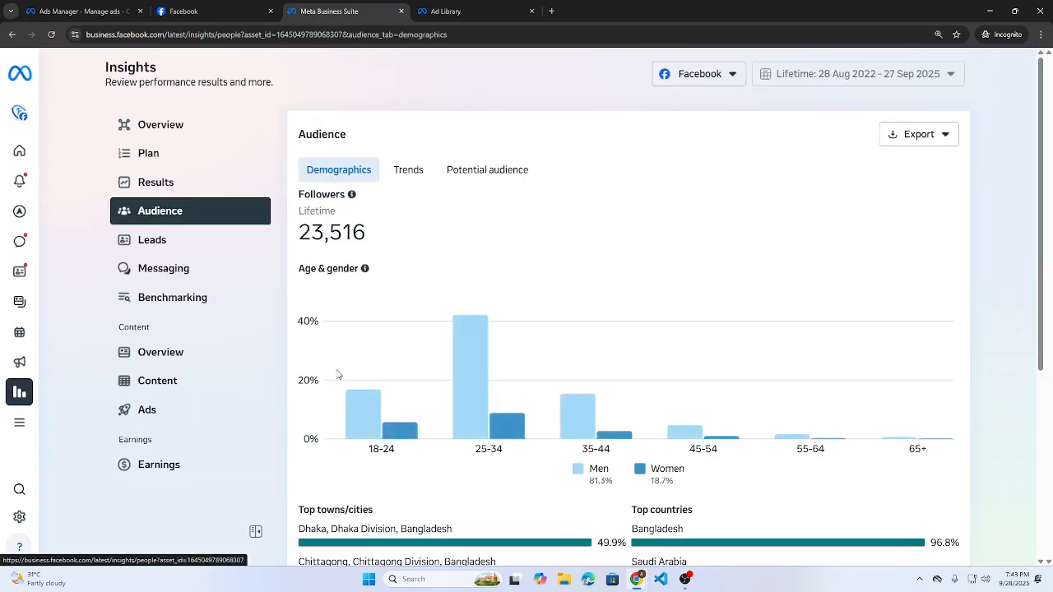
- Review the follower age chart, marking the 18-24 and 35-44 age groups
mouse_move(515, 346)
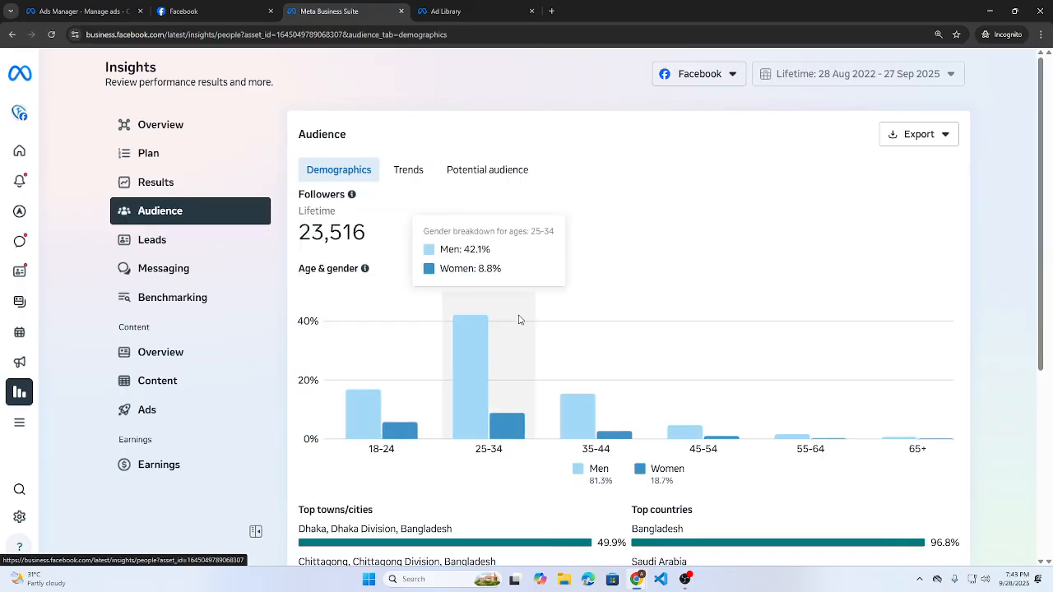
scroll(790, 310, down, 1)
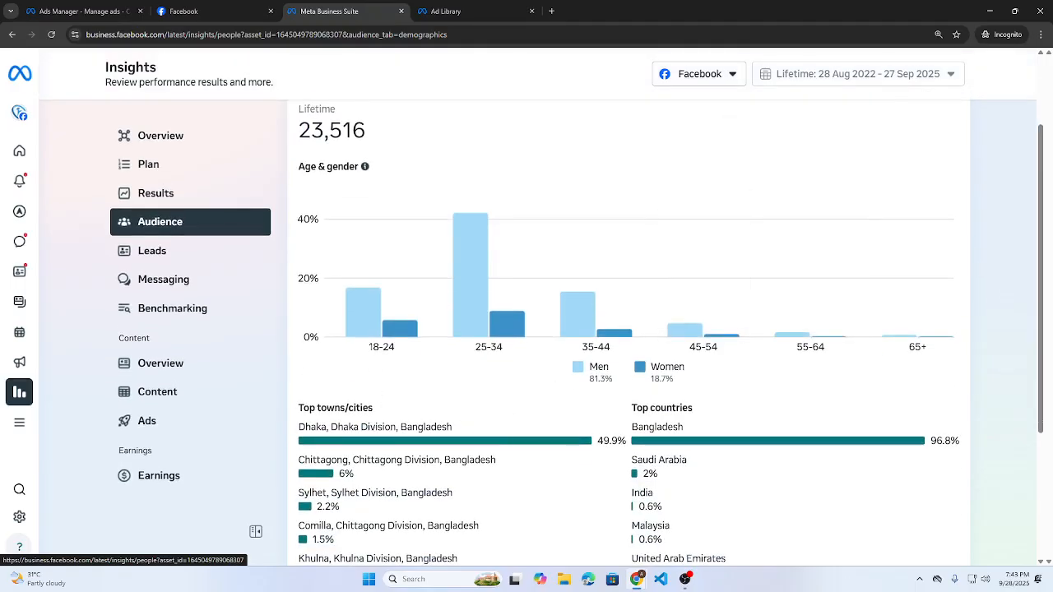
double_click(373, 346)
double_click(587, 347)
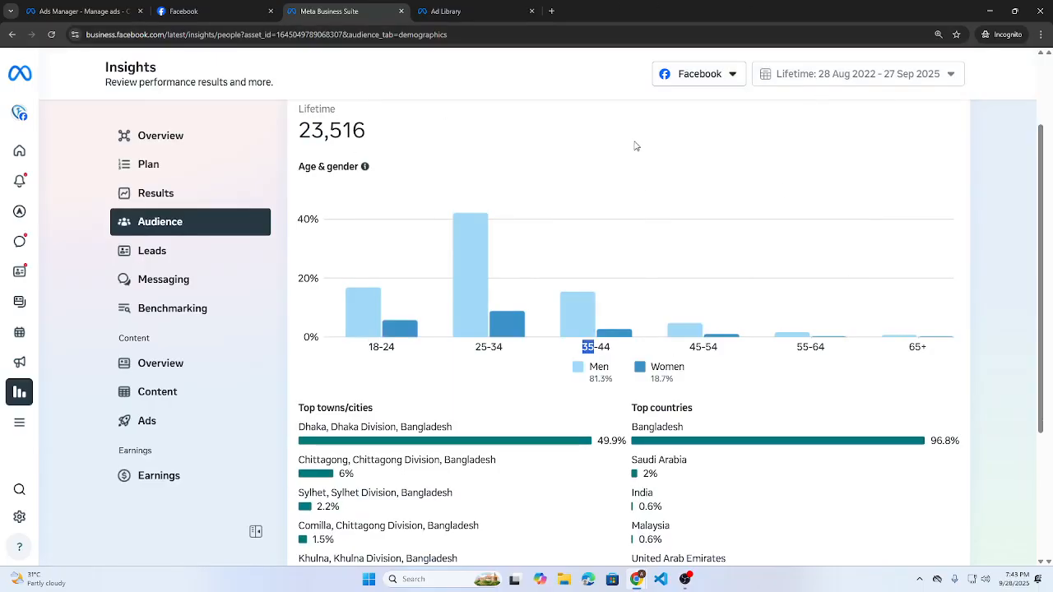
click(302, 427)
- Note top city Dhaka, Saudi Arabia's 2% share and the Men share, then return to Ads Manager
drag(301, 427, 467, 440)
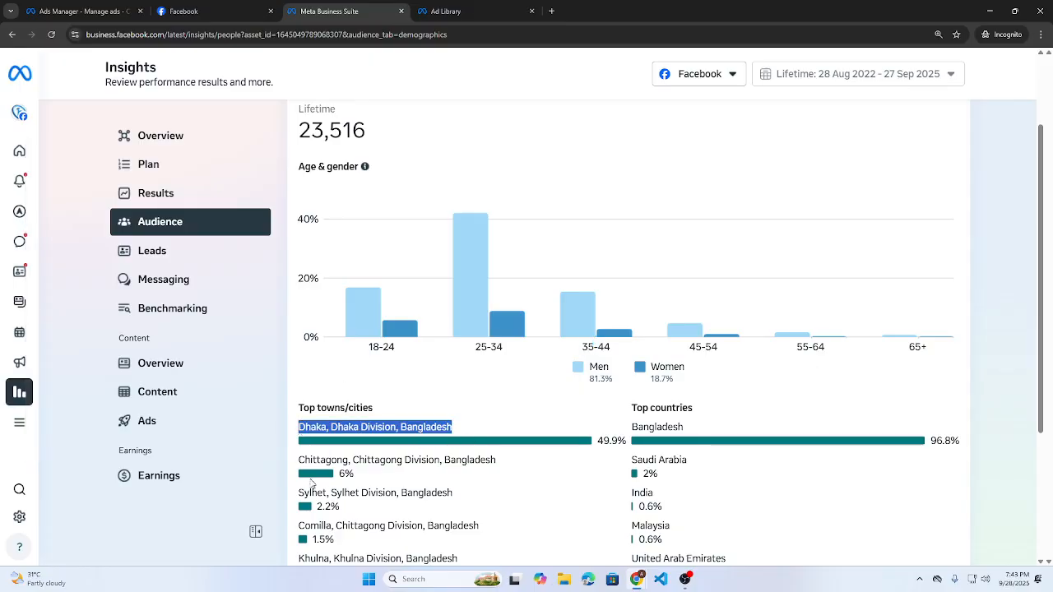
drag(346, 475, 998, 472)
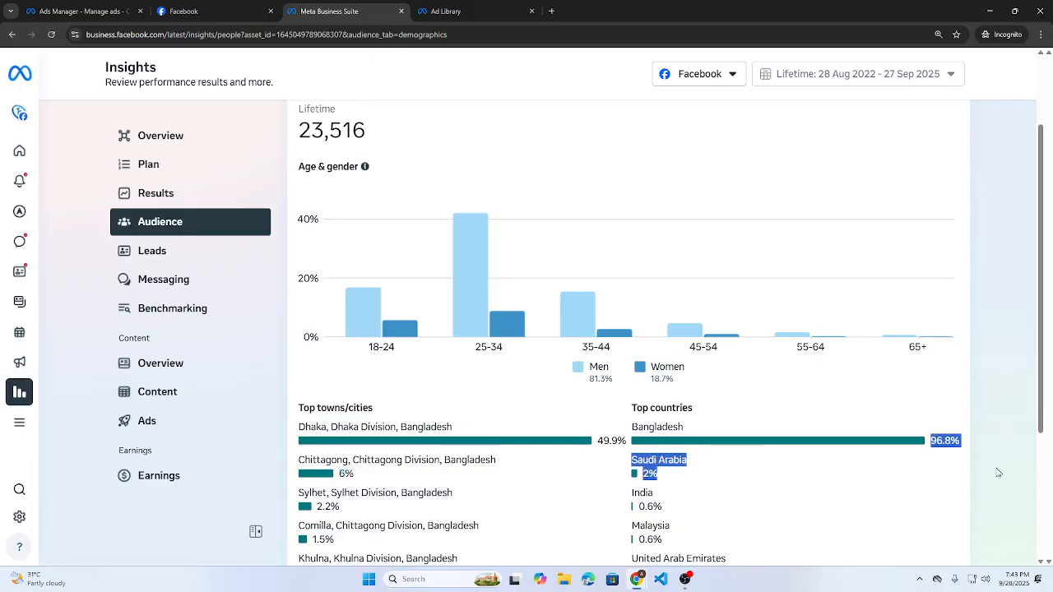
drag(589, 367, 650, 378)
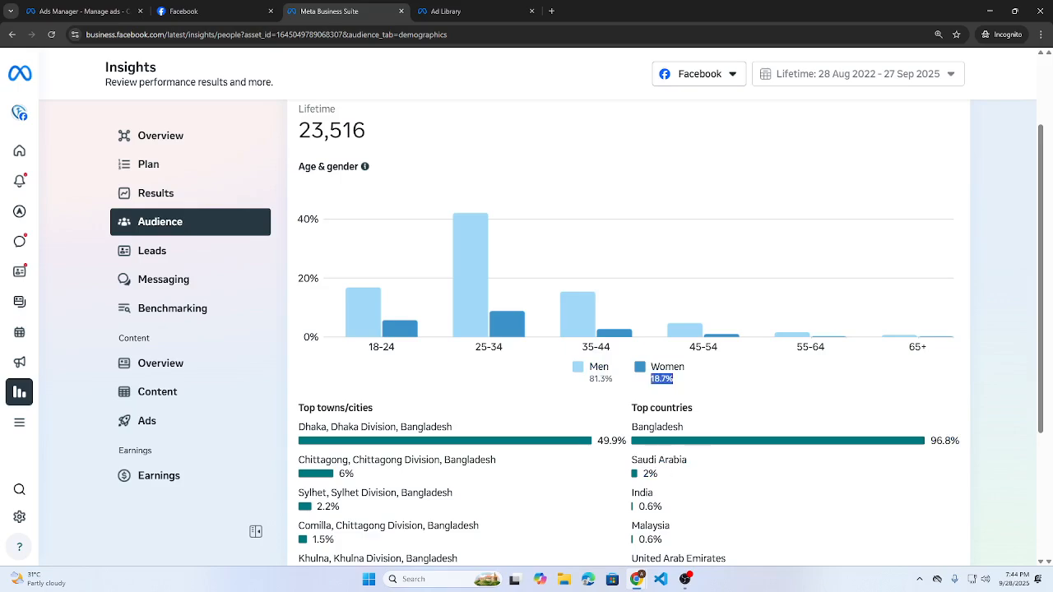
scroll(666, 458, up, 1)
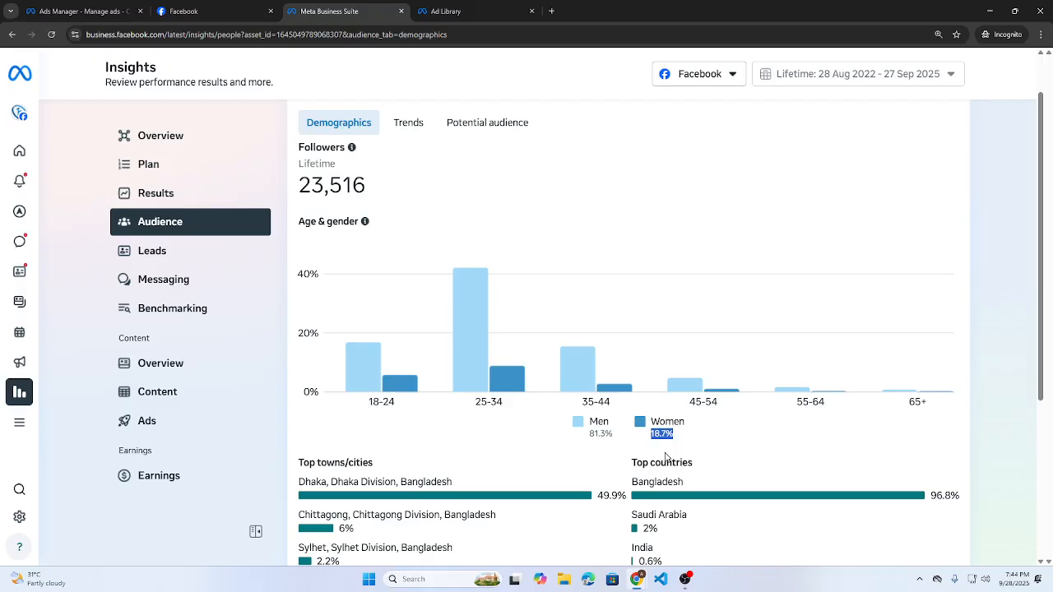
click(95, 12)
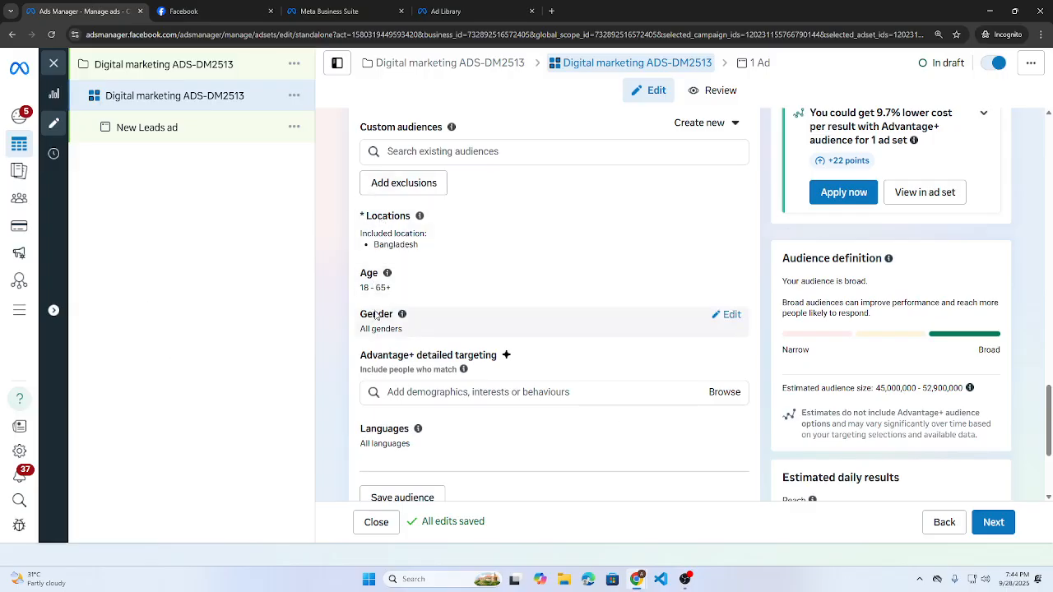
- Look through the Facebook page, audience insights and Ad Library tabs, then bring ChatGPT forward
click(214, 11)
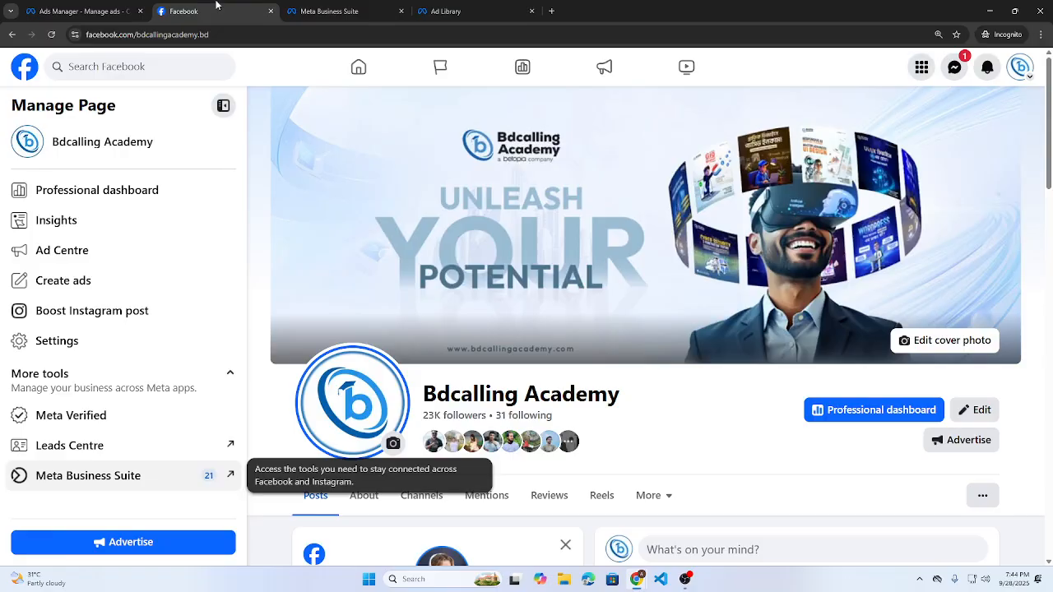
click(328, 12)
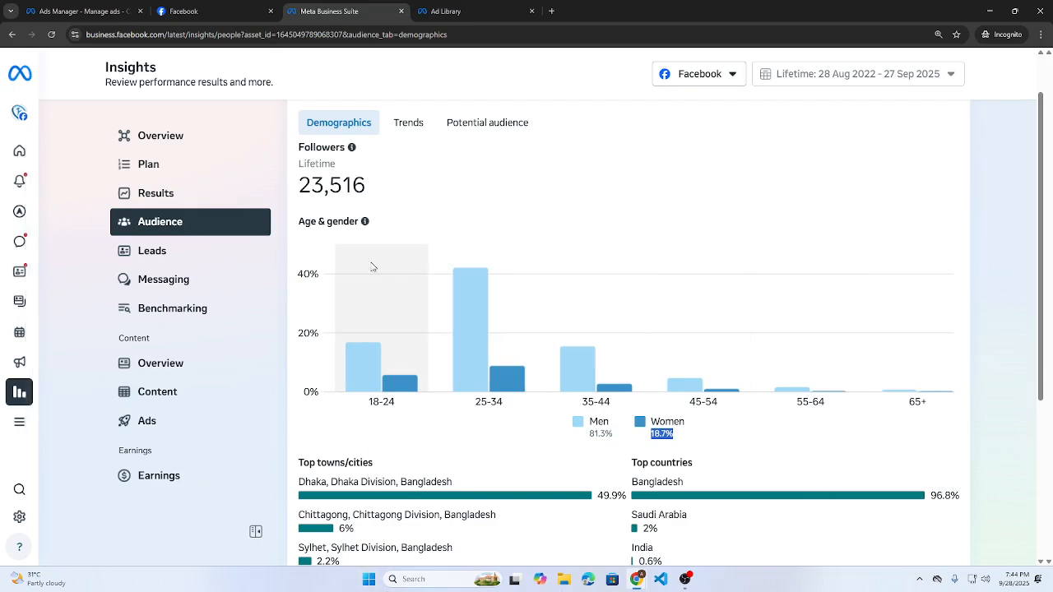
mouse_move(562, 283)
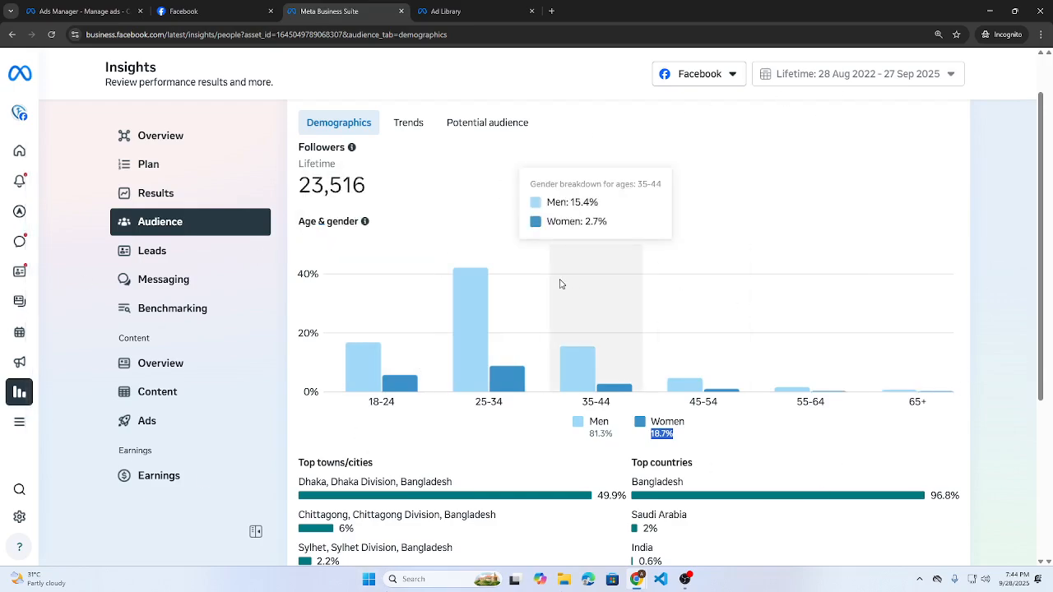
click(471, 9)
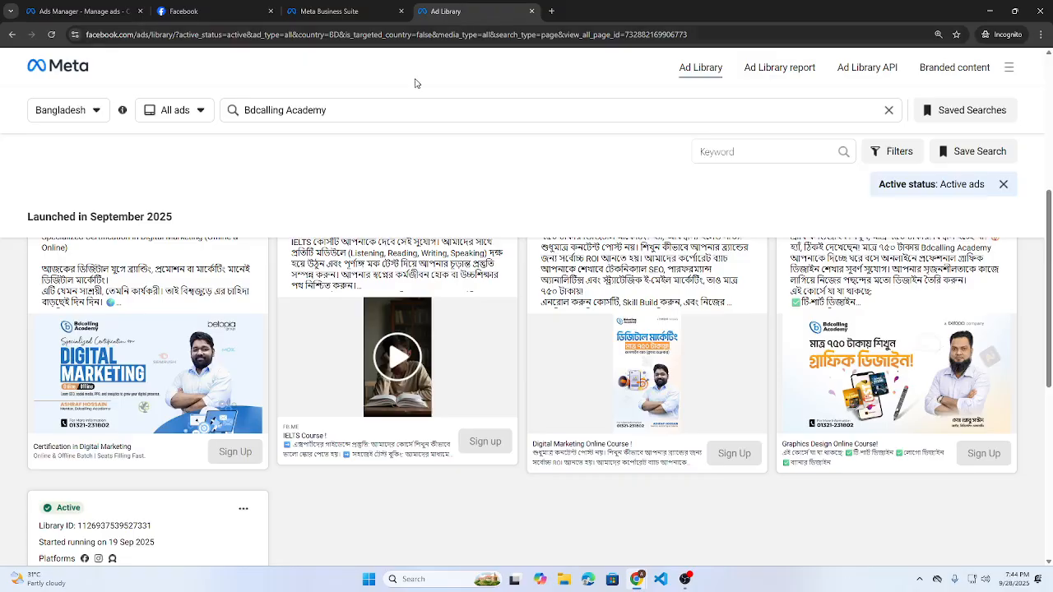
mouse_move(621, 584)
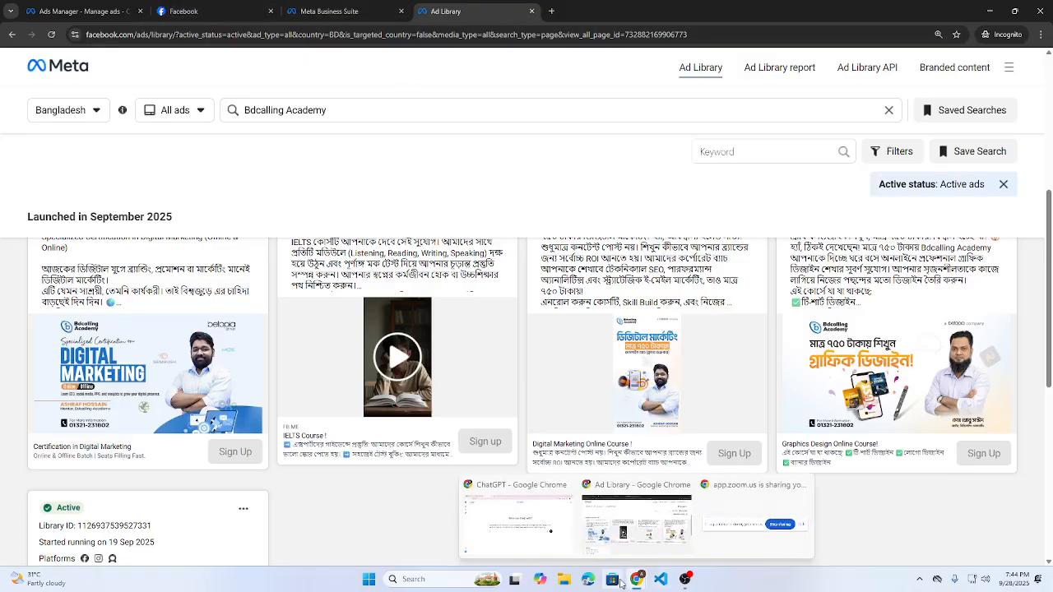
click(553, 535)
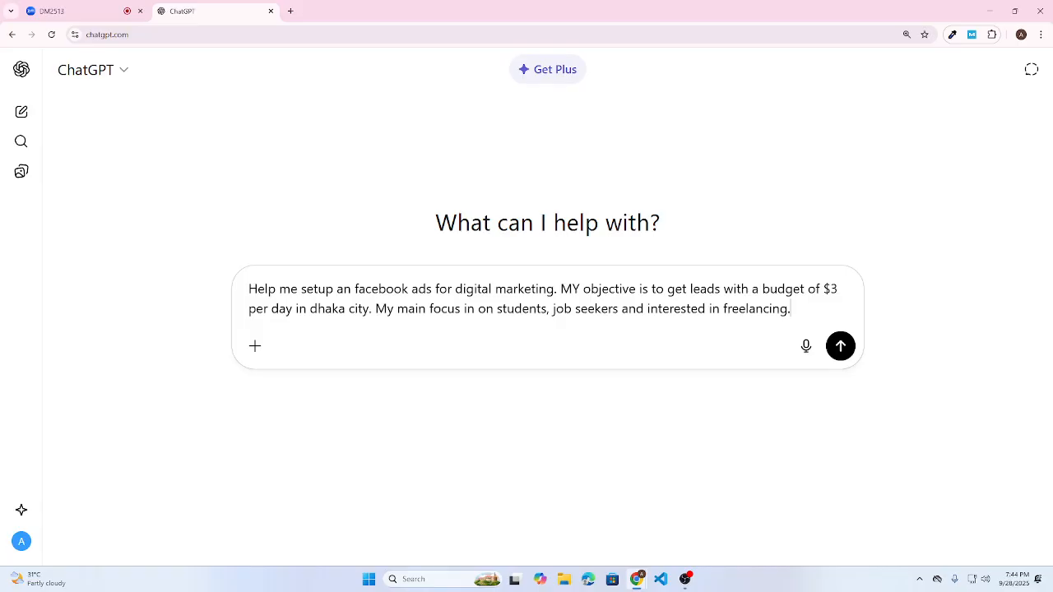
- Send ChatGPT a follow-up asking for demographics, interests and behaviors for optimal audience selection, then show the desktop
key(shift+Return)
key(shift+Return)
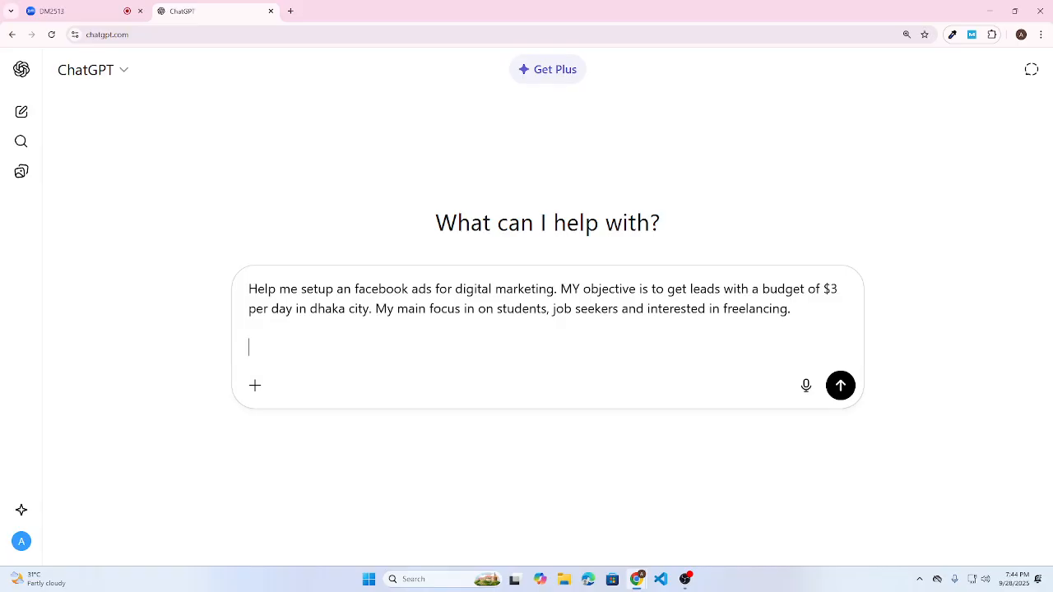
text(Now help me with demog)
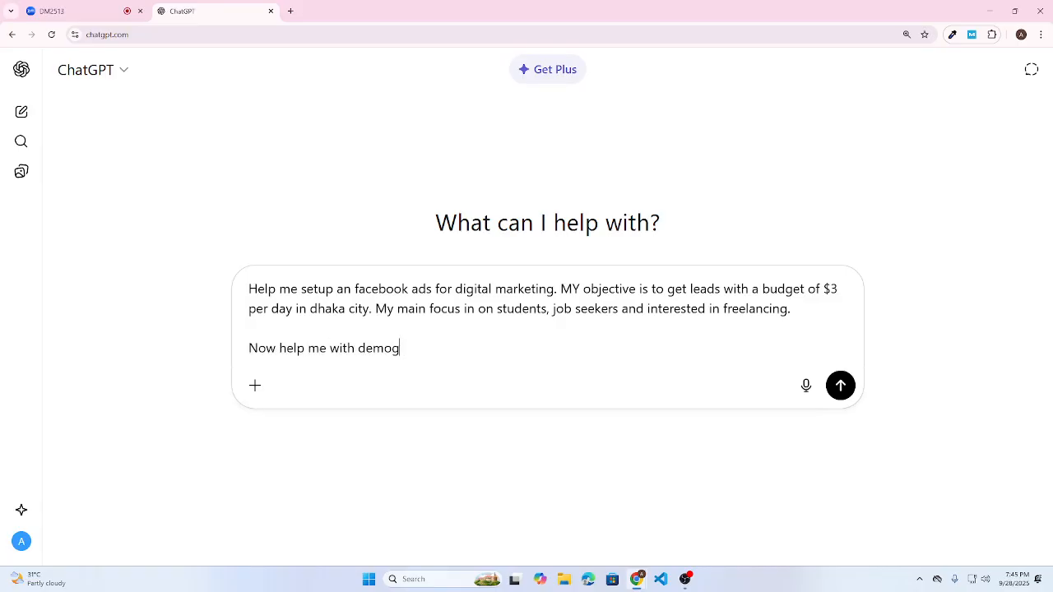
text(raphics then narrow down)
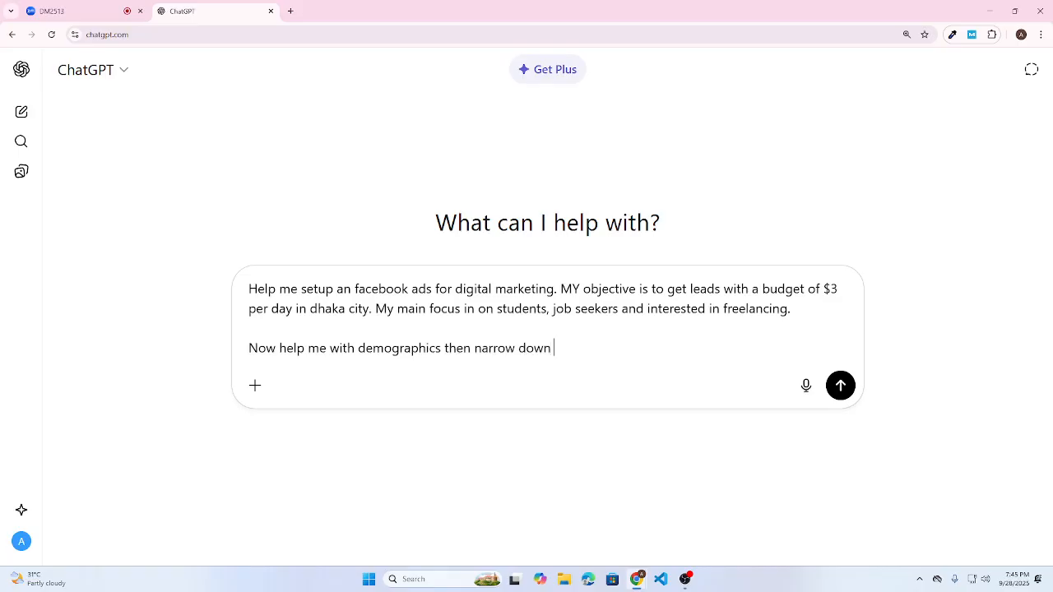
text( interest and behavior t)
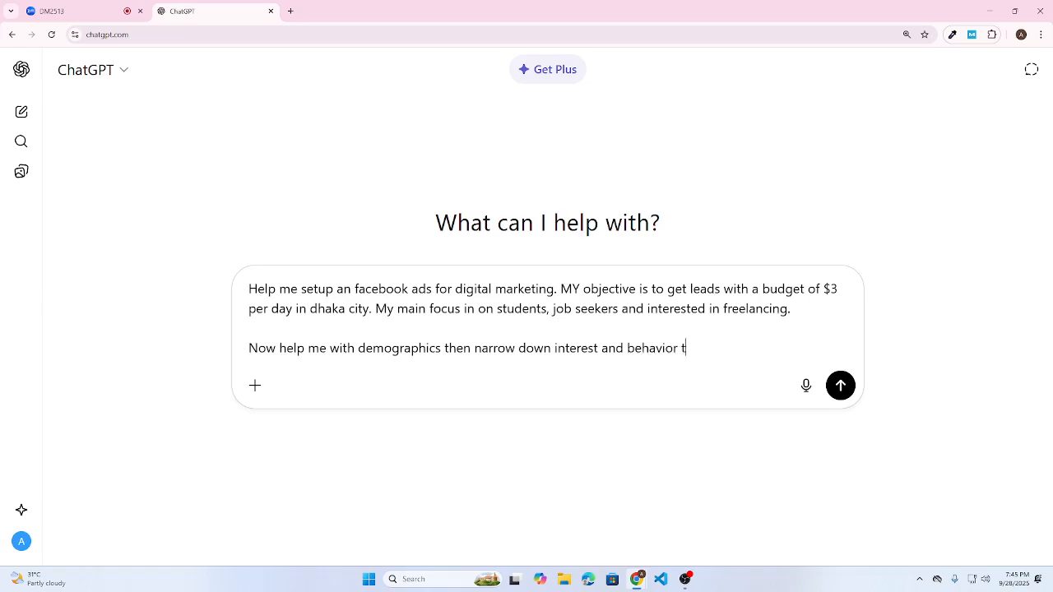
text(o get the best)
key(ctrl+shift+Left)
text(optimal audiece)
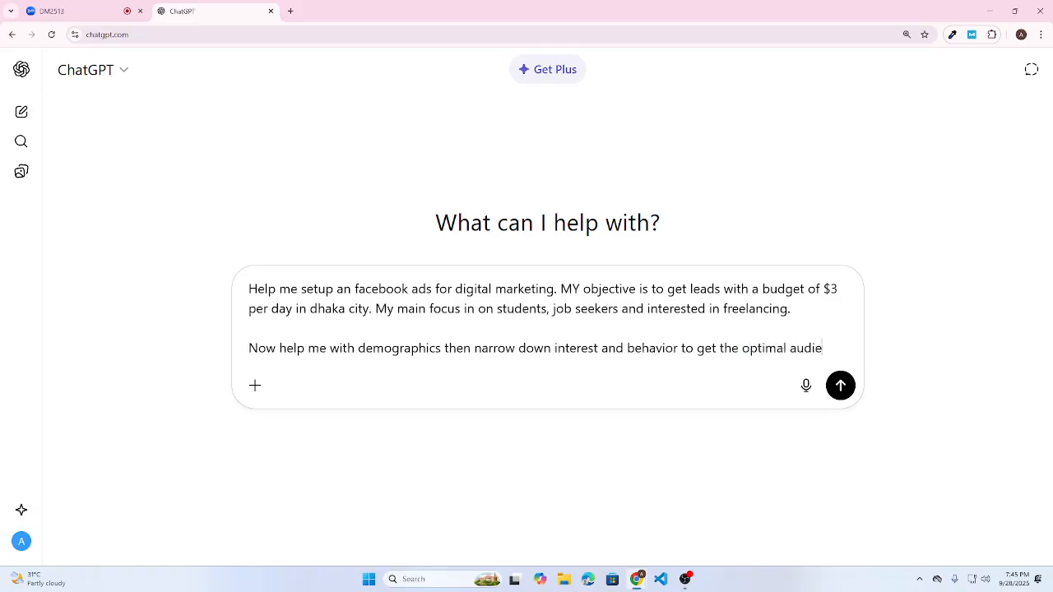
key(BackSpace)
key(BackSpace)
text(ence selection.)
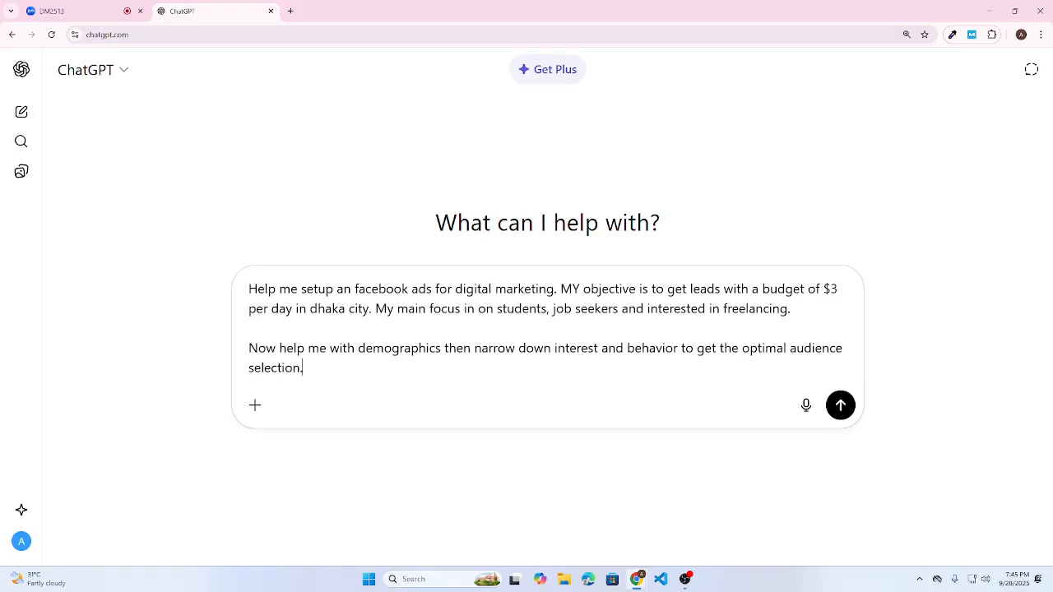
key(Return)
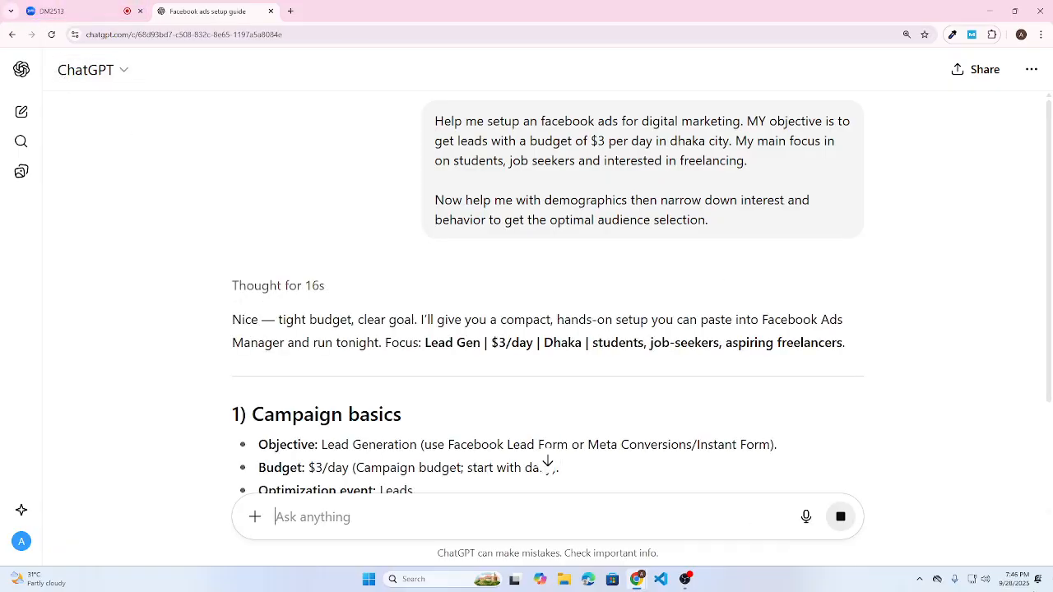
key(super+d)
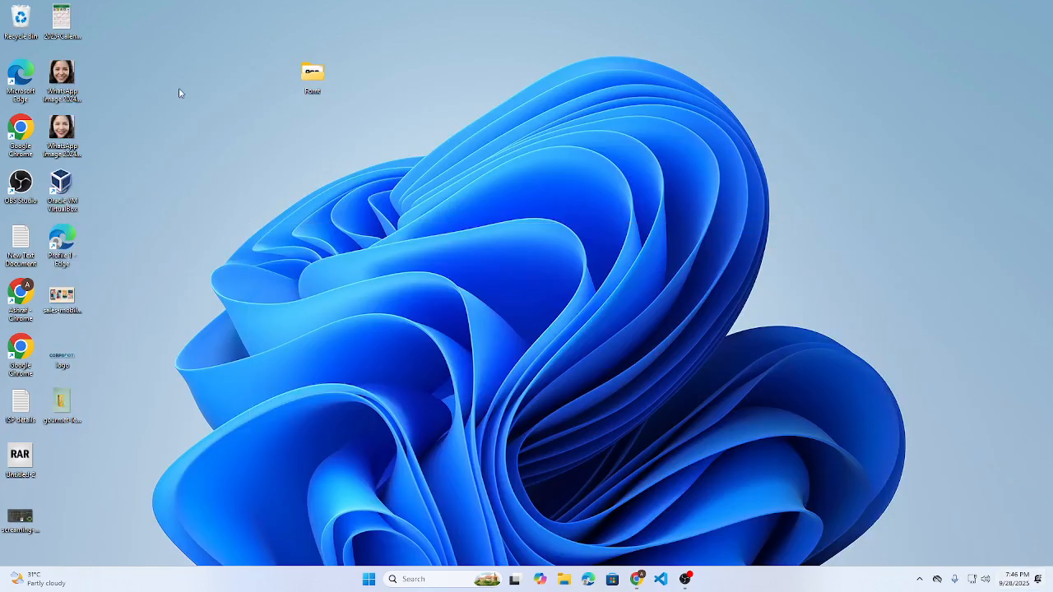
- Open New Text Document.txt in Notepad, maximize it, and delete its old shadow-making notes
double_click(19, 241)
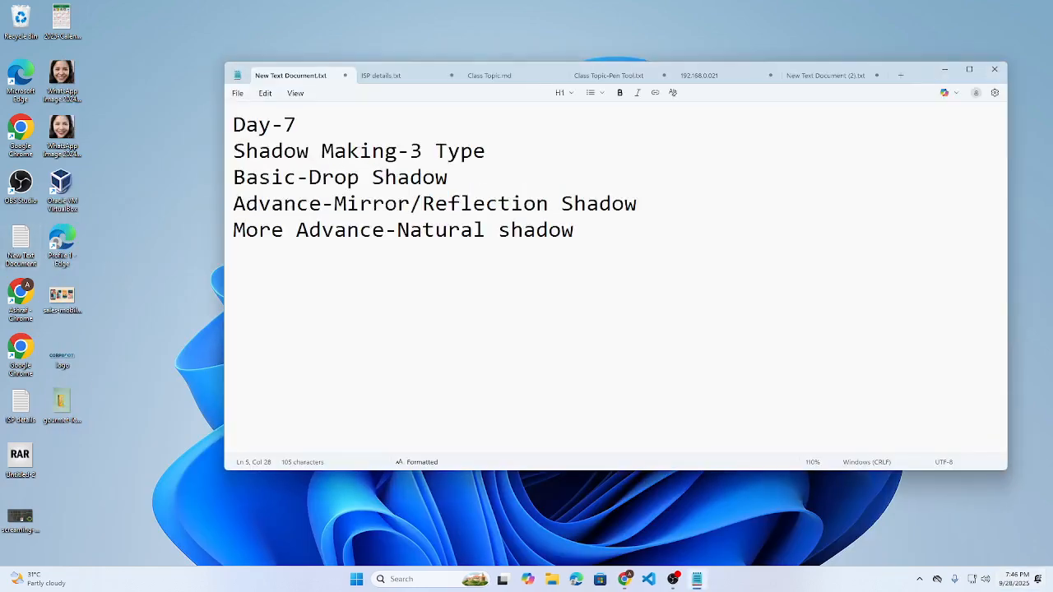
scroll(394, 216, up, 10)
key(ctrl+a)
click(968, 71)
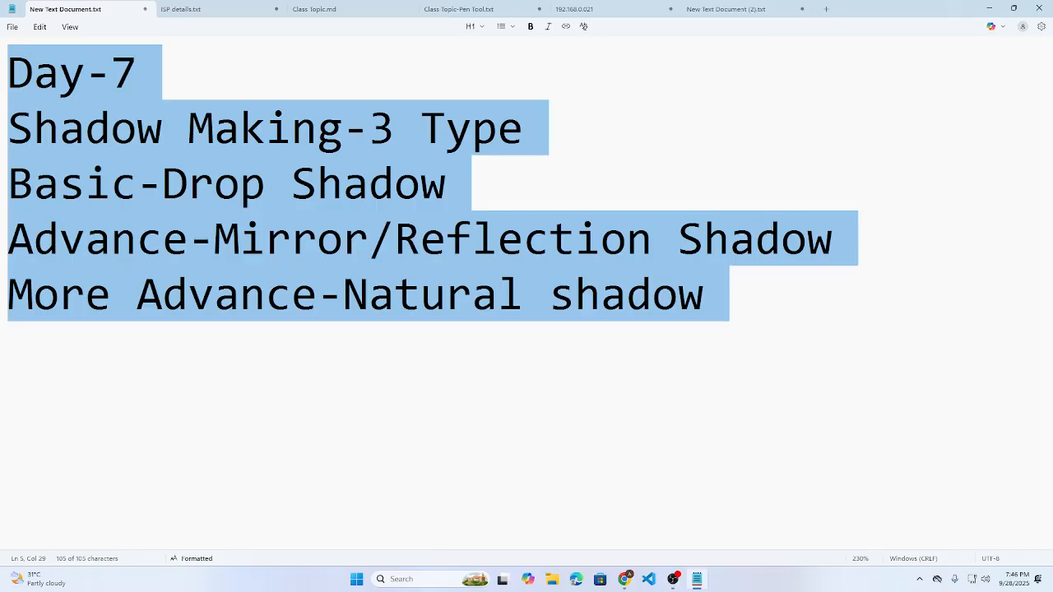
key(BackSpace)
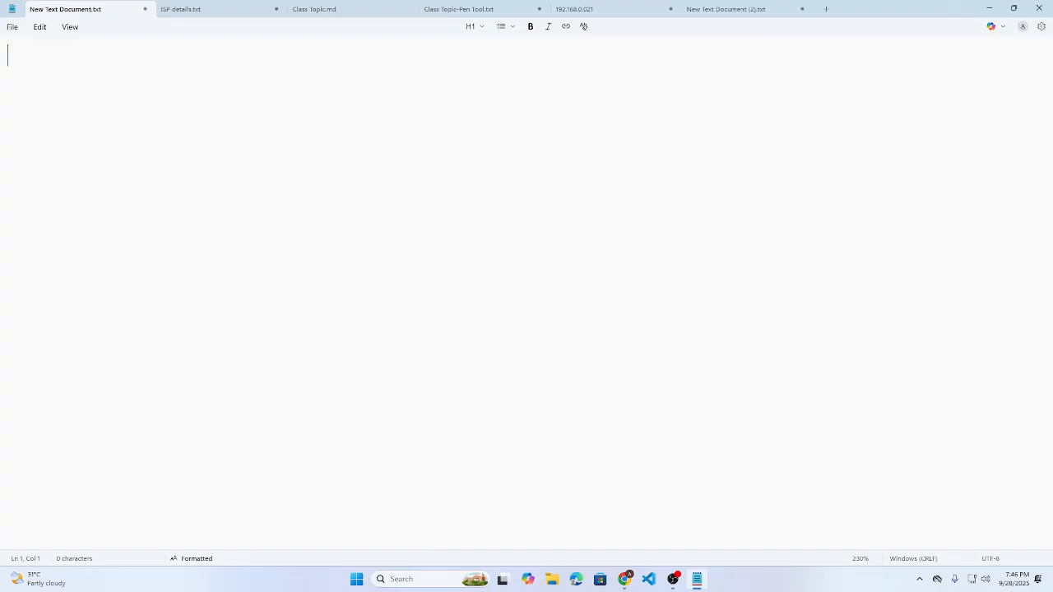
- Type a 'Demographics' heading and item '1. Students (high school,university,graduate)'
text(Demogra)
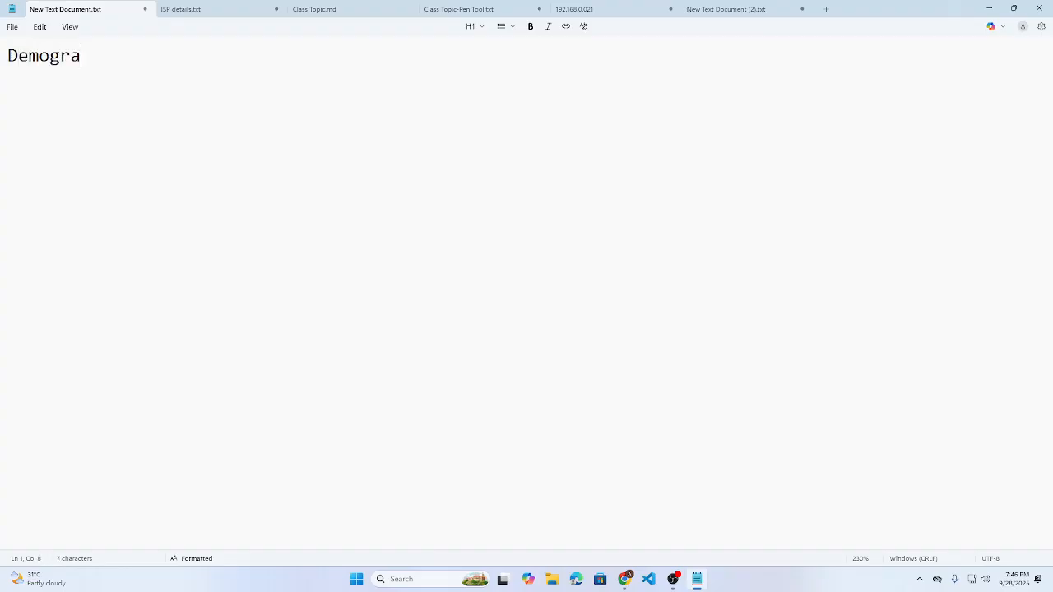
text(phics)
scroll(905, 94, up, 11)
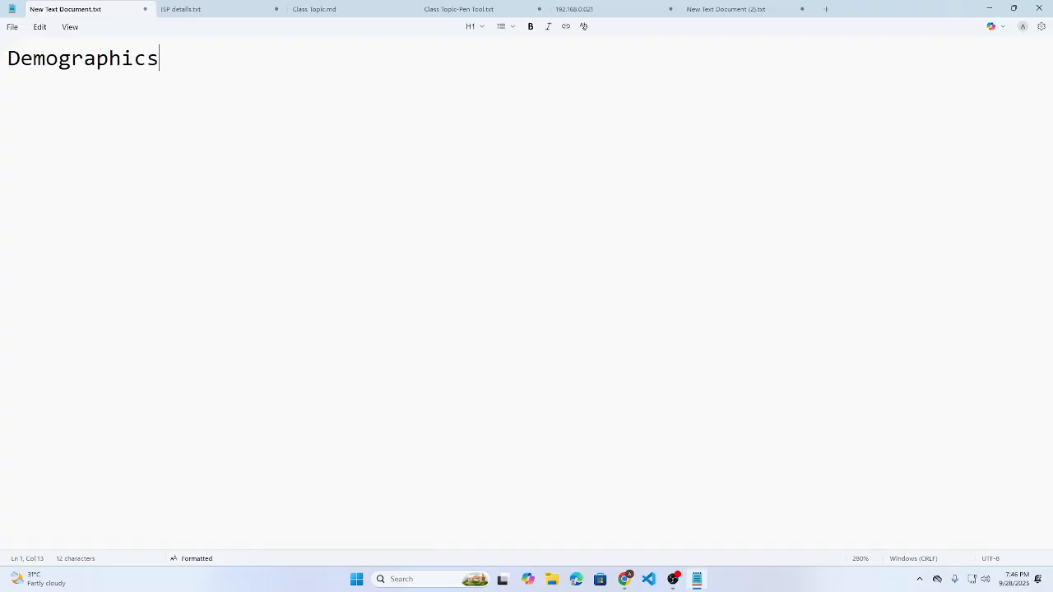
scroll(879, 156, up, 13)
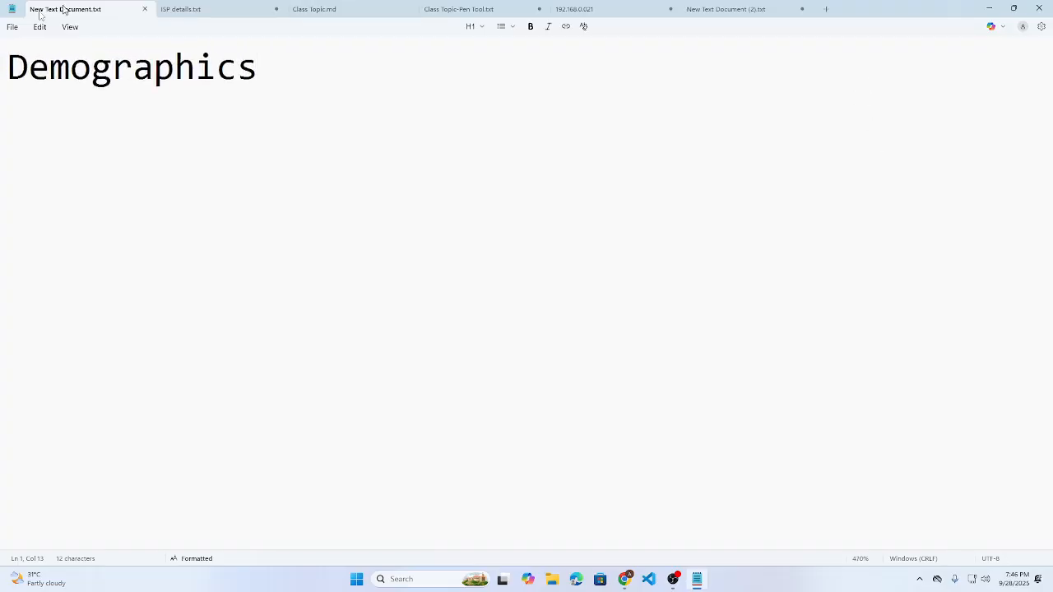
key(Return)
text(1. St)
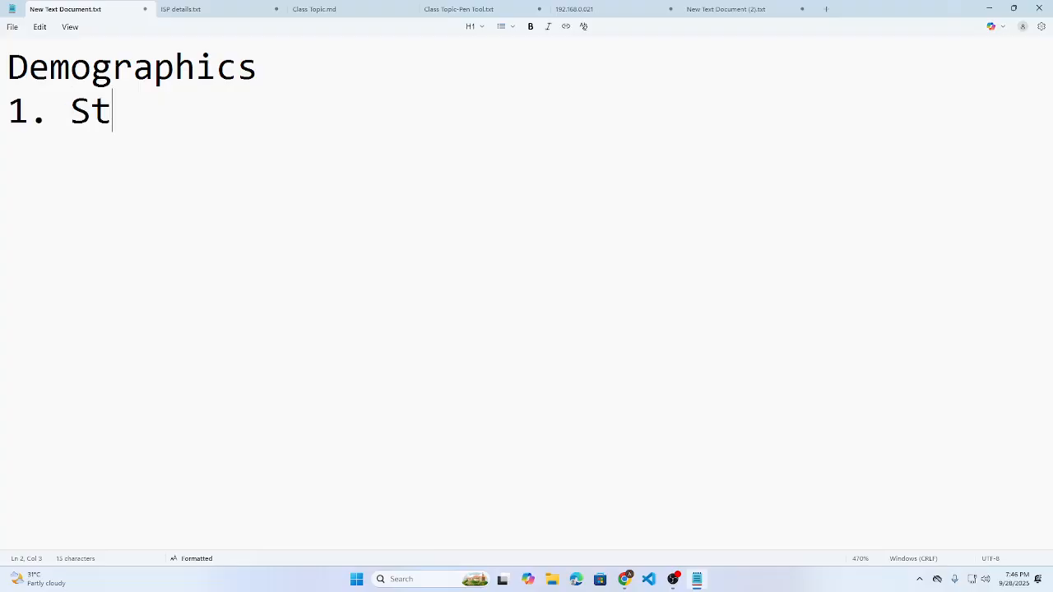
text(udents)
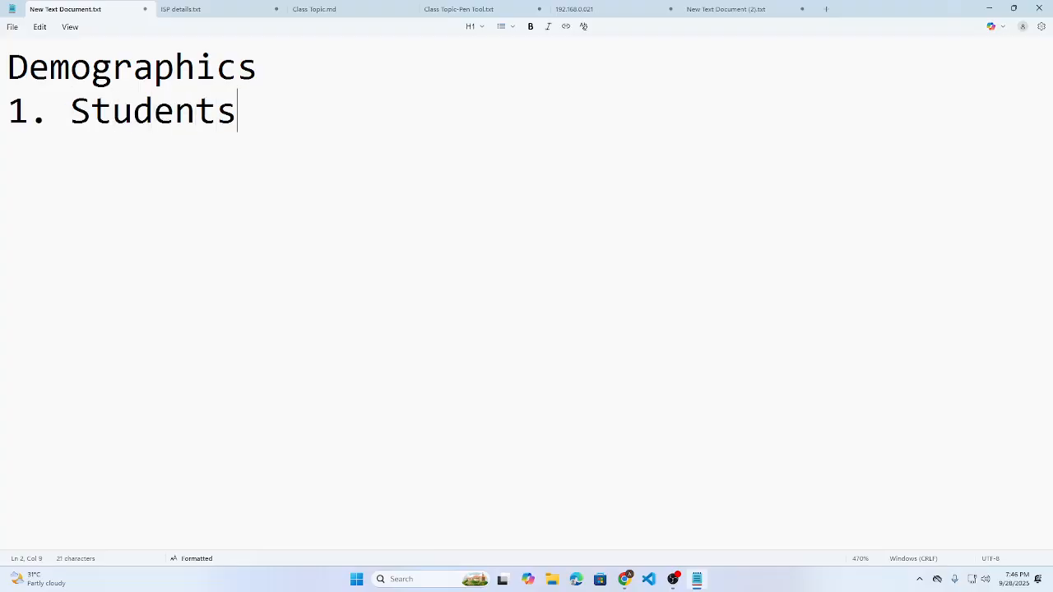
text( ())
key(Left)
text(high s)
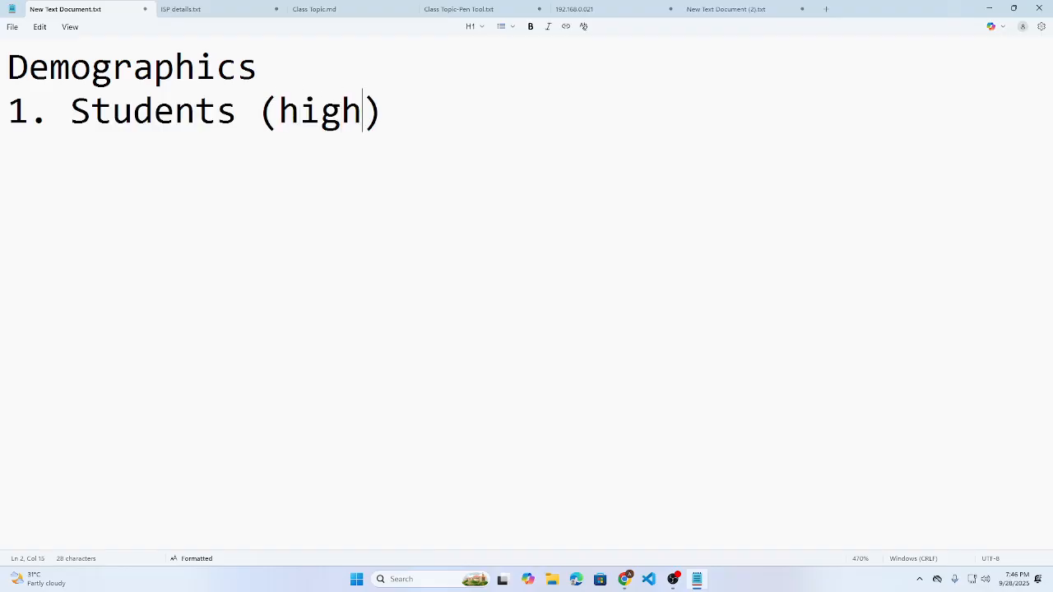
text(chool,u)
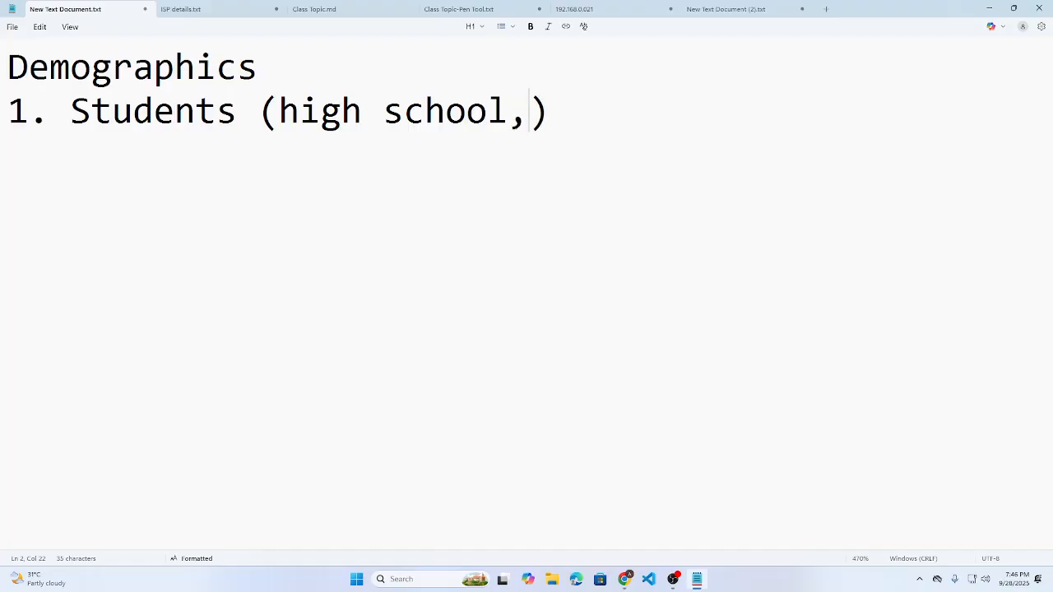
text(niversity)
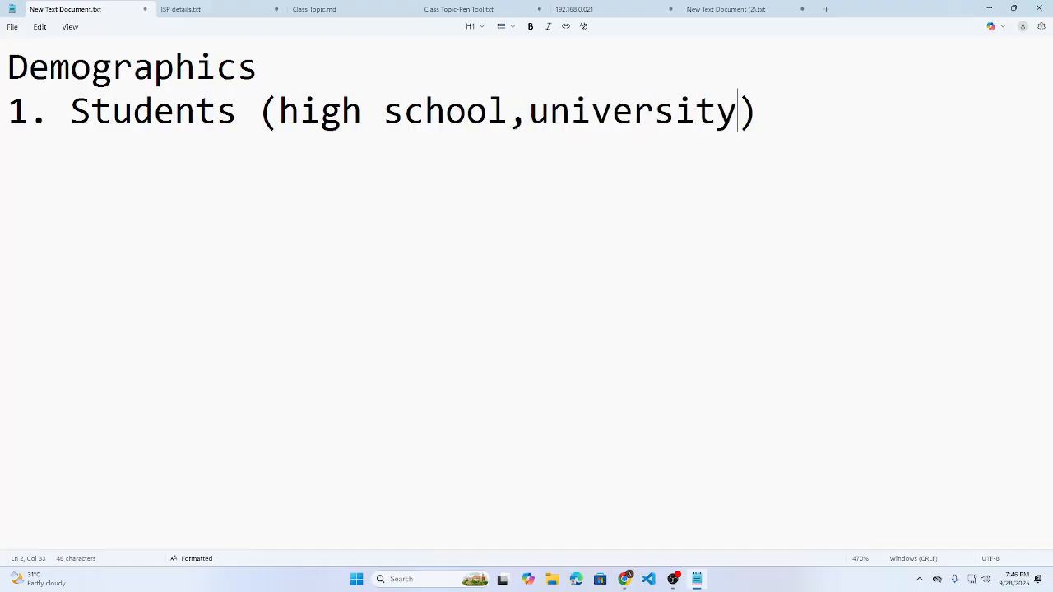
text(,gra)
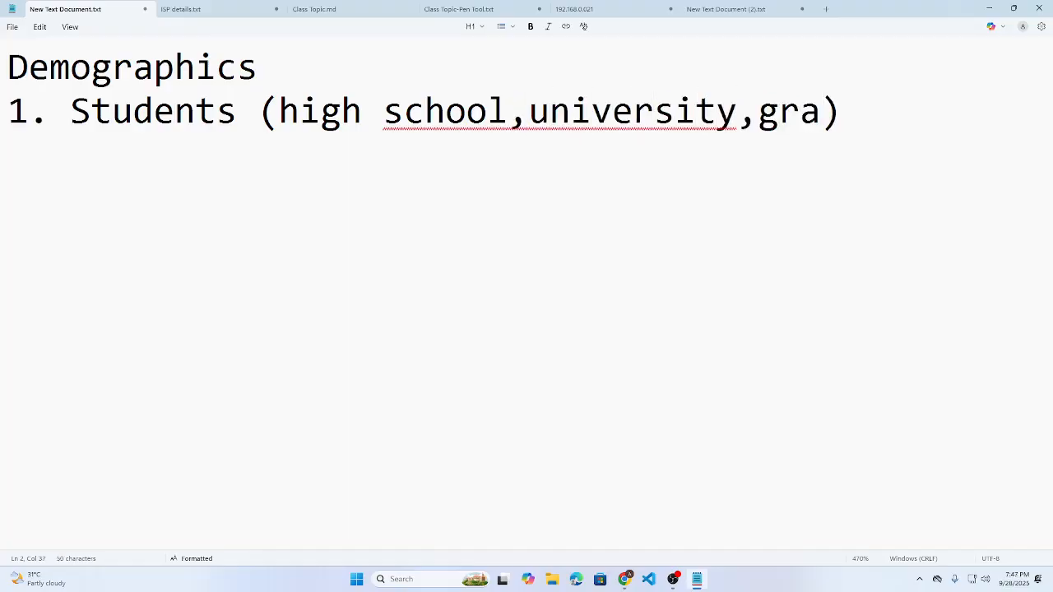
text(duate)
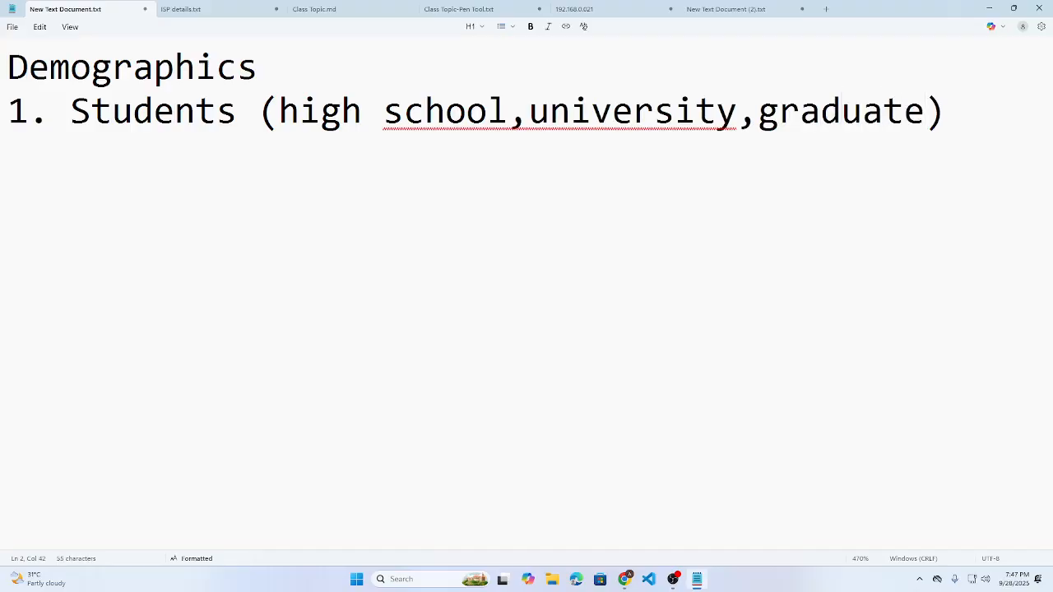
- Add spaces after the commas, remove the space before ')', and start item 2
click(801, 111)
right_click(802, 111)
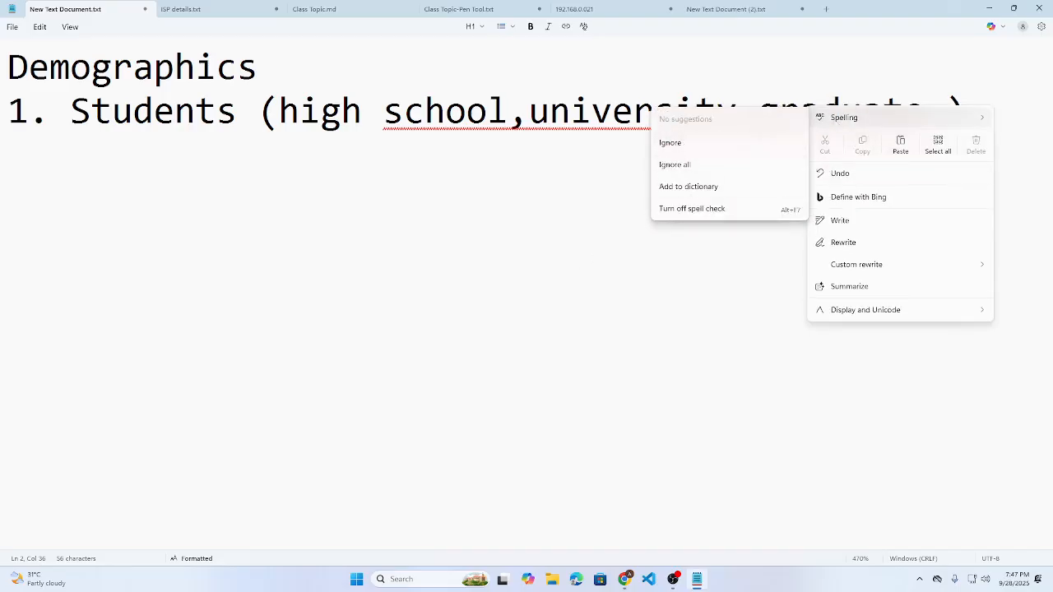
click(571, 113)
click(757, 111)
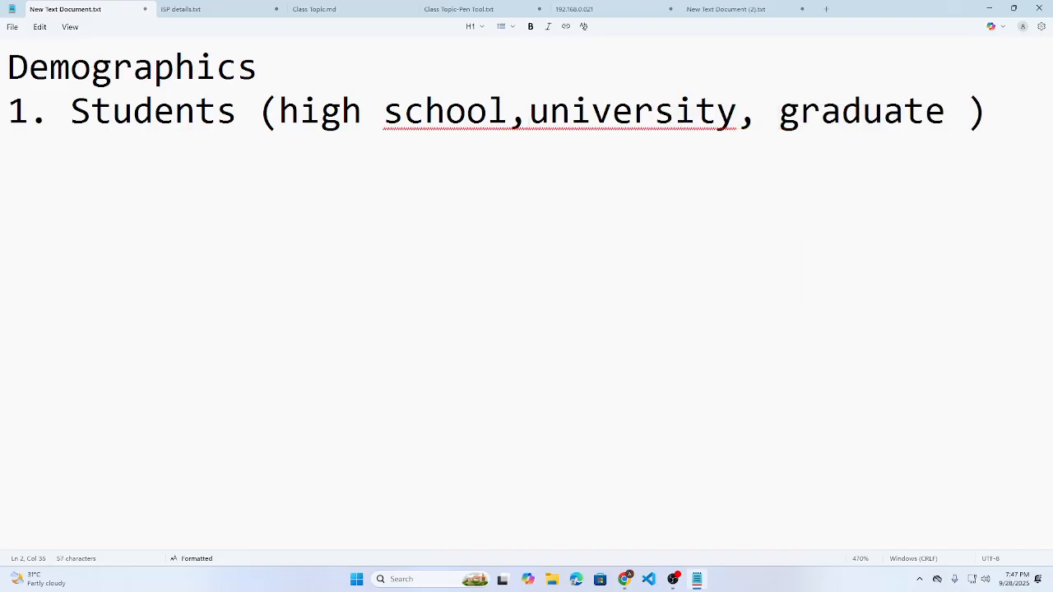
click(529, 111)
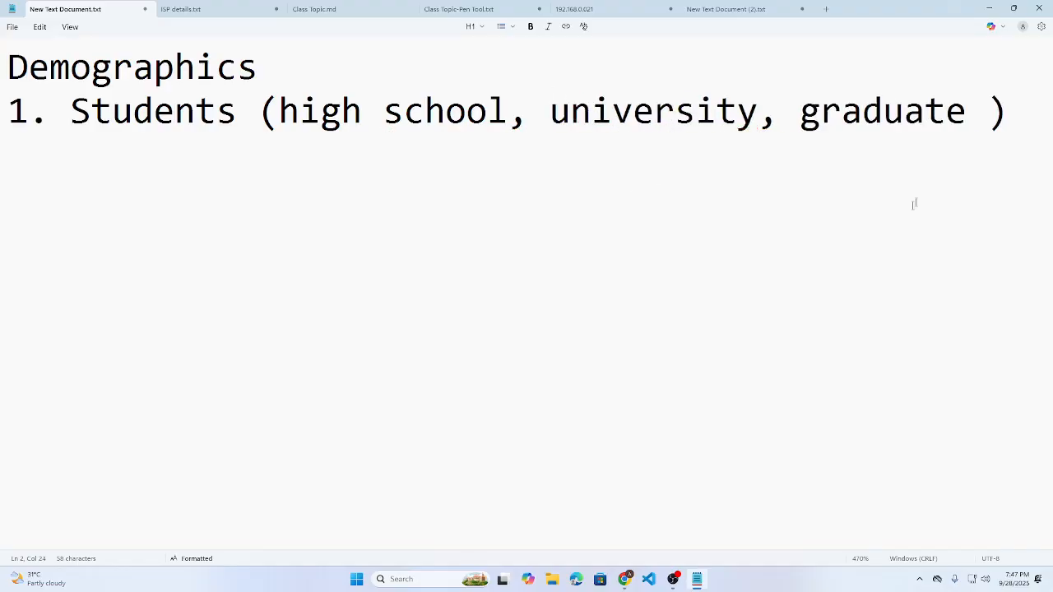
click(967, 111)
key(Delete)
click(988, 111)
key(Return)
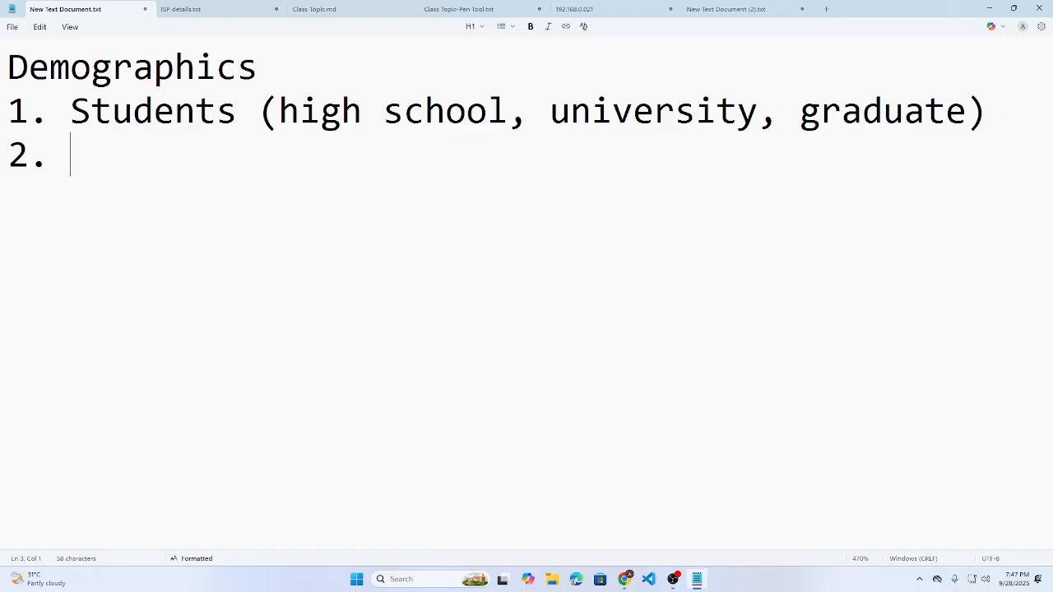
- Add item 2 'Business and finance (Job holder)' to the Demographics list
text(Business and fin)
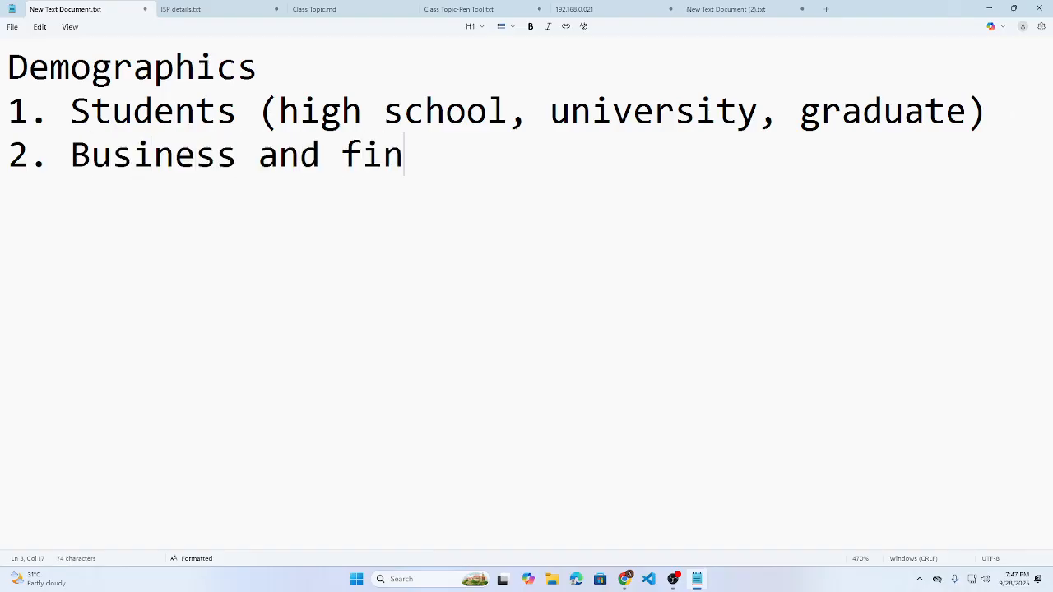
text(ace)
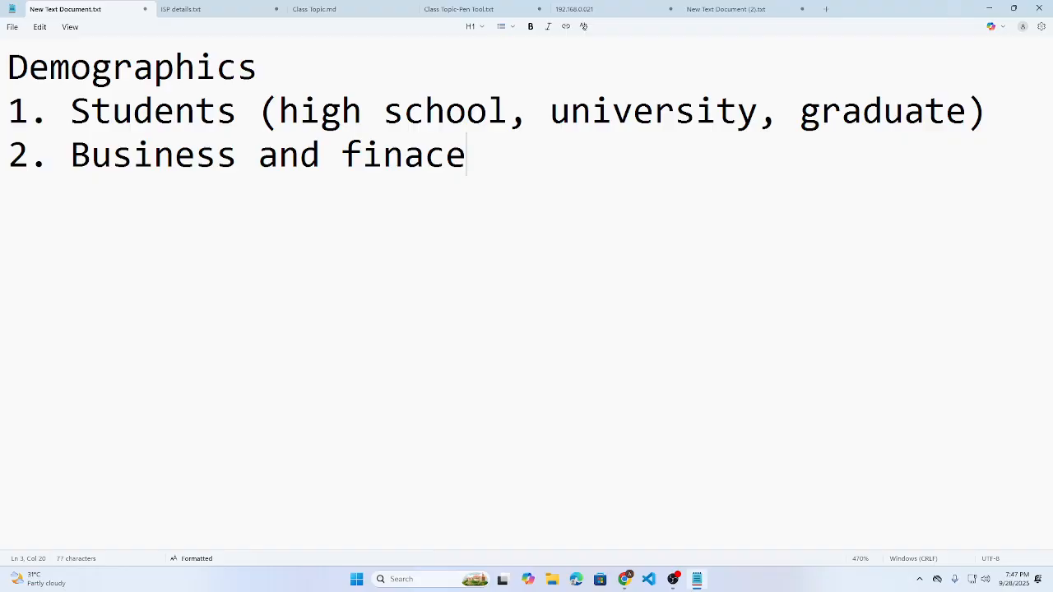
key(BackSpace)
key(BackSpace)
key(BackSpace)
text(s)
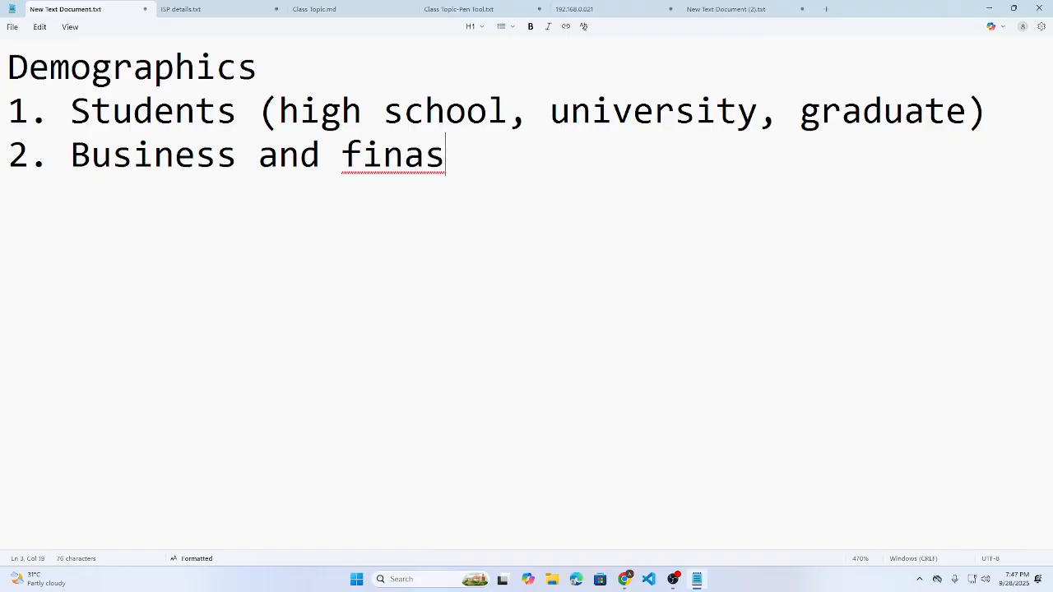
key(BackSpace)
key(BackSpace)
text(ance )
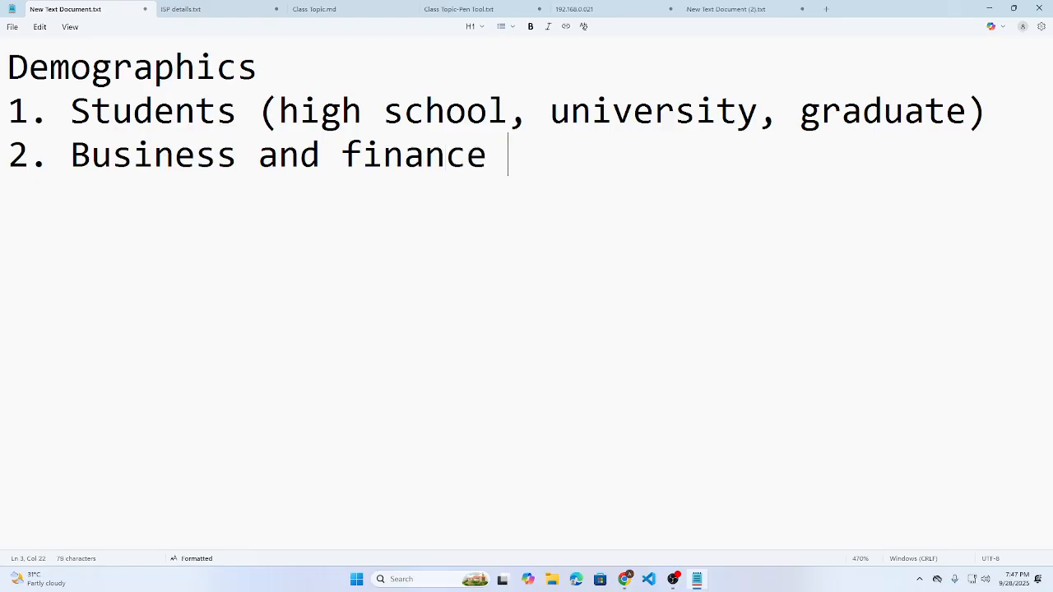
text(())
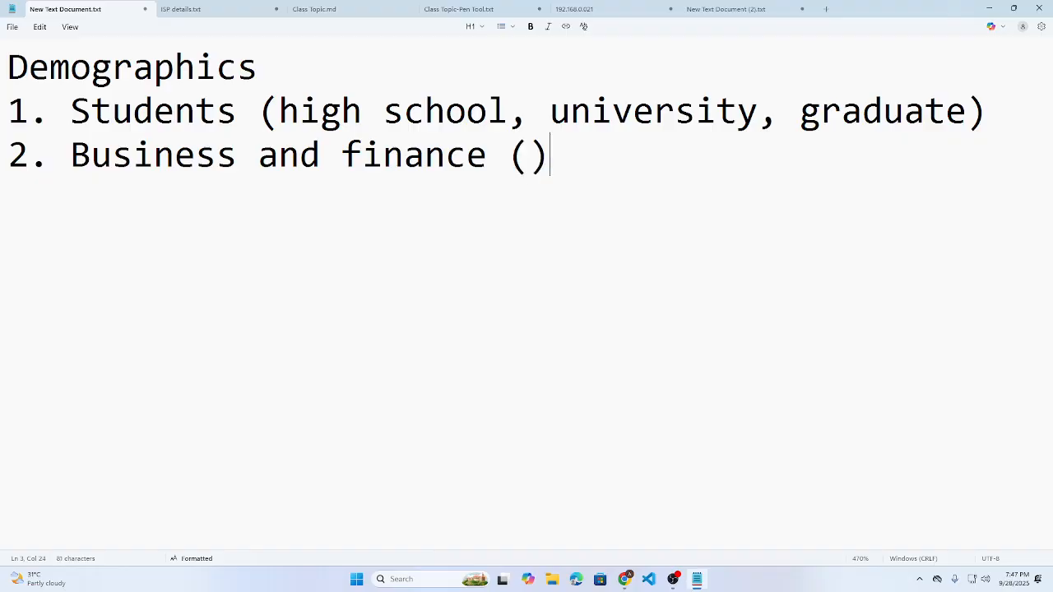
key(Left)
text(Job tit)
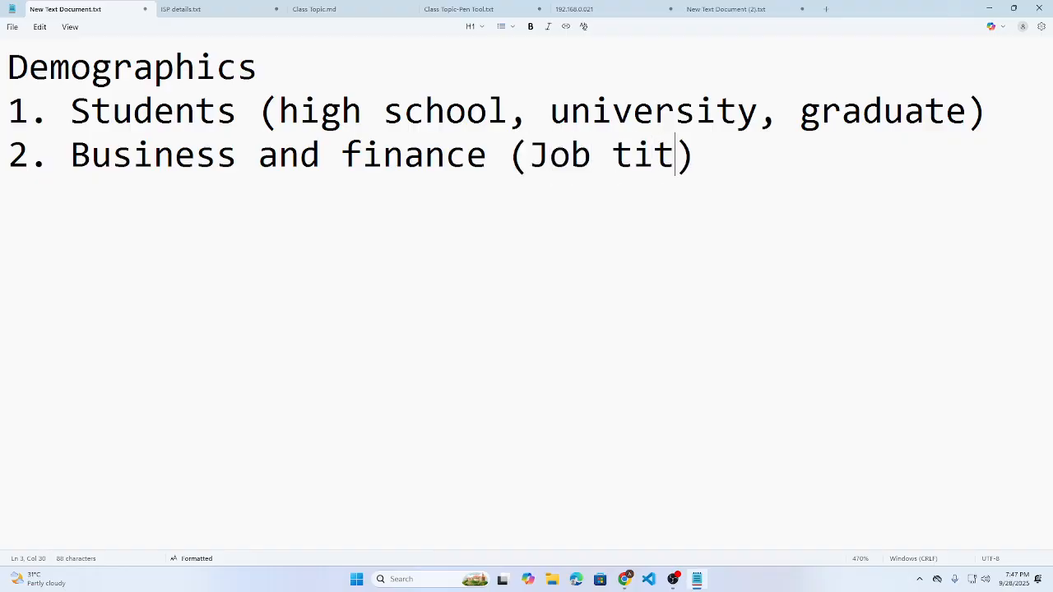
key(BackSpace)
key(BackSpace)
key(BackSpace)
text(holder)
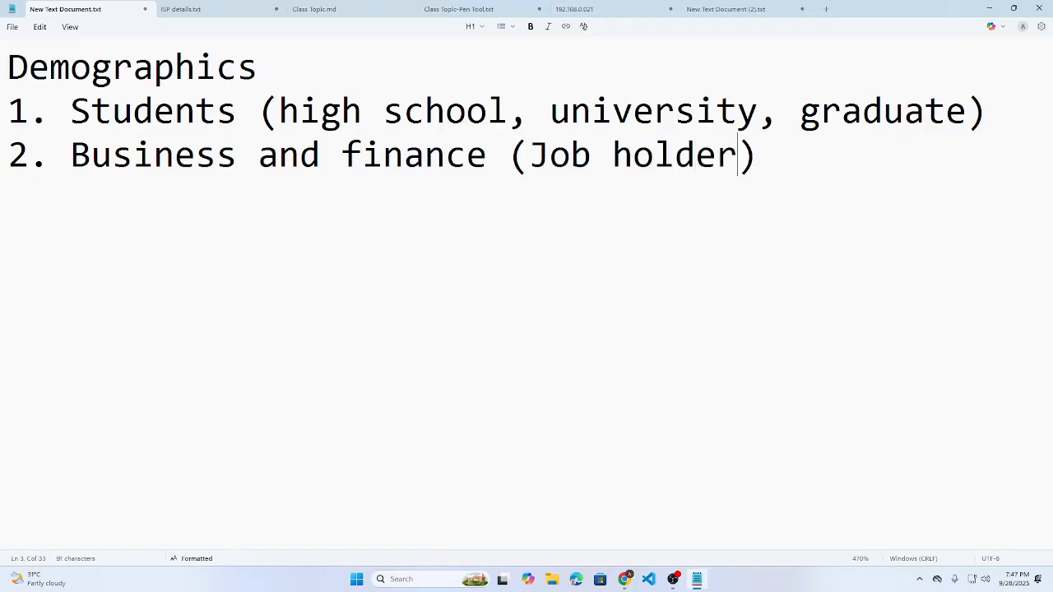
key(Right)
key(Return)
- Add items 'civil job' and 'medical sector', end the list, and start a 'Define further' note
text(c)
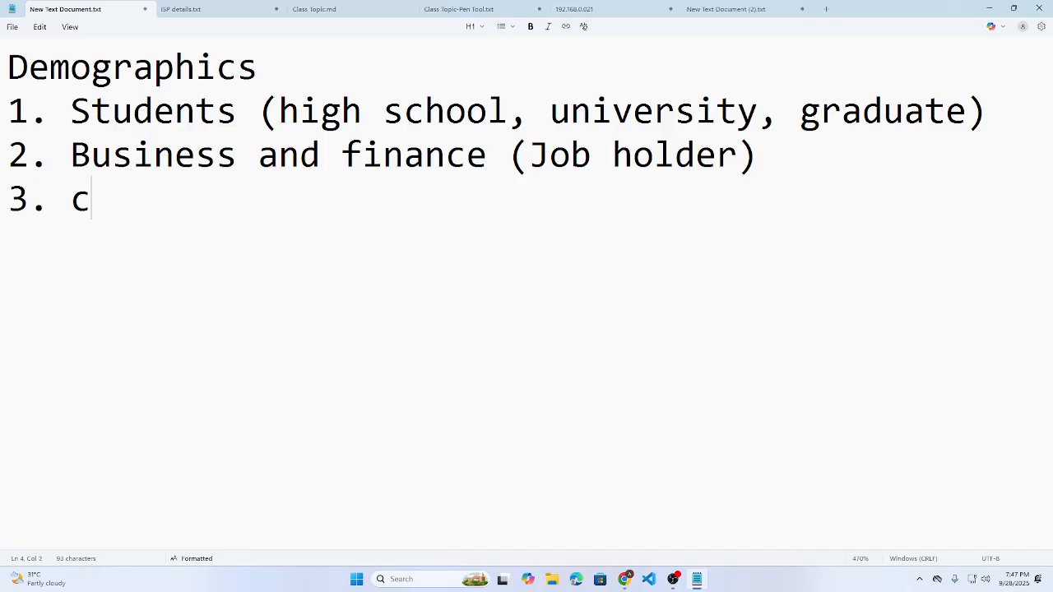
text(ivil job)
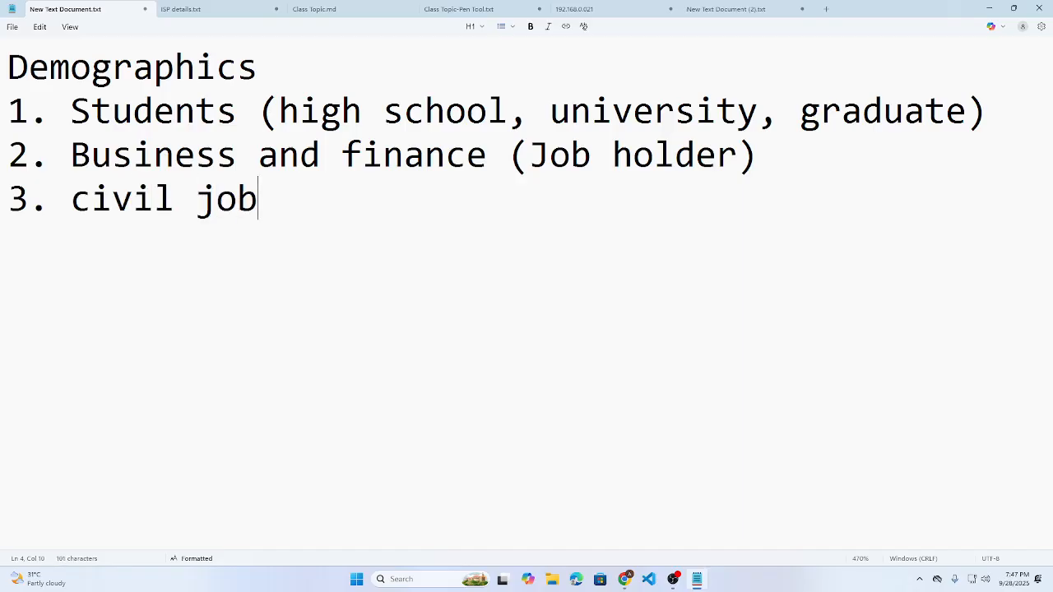
key(Return)
text(medical )
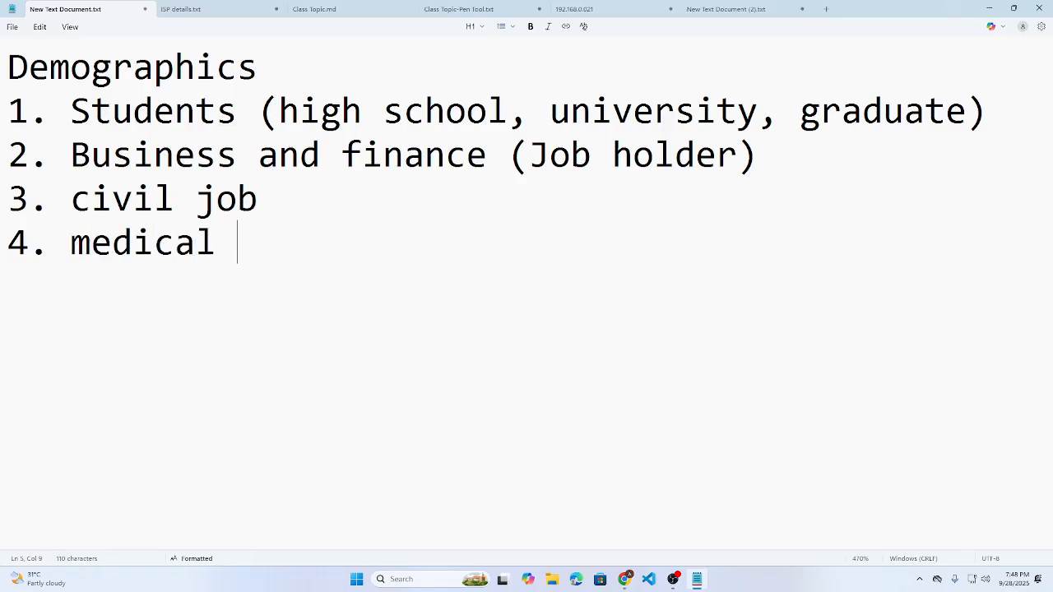
text(sec)
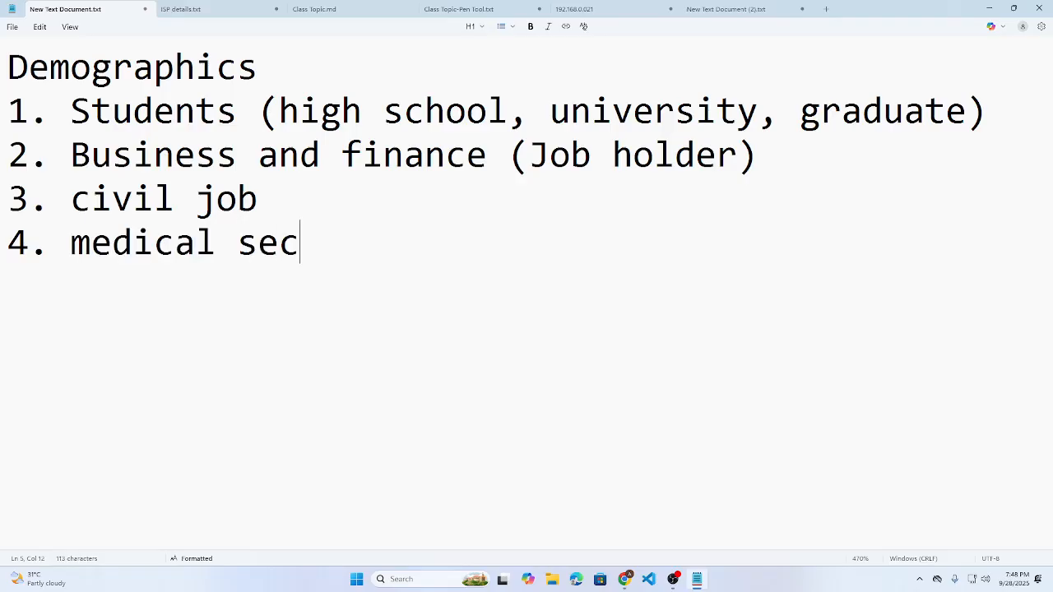
text(tor)
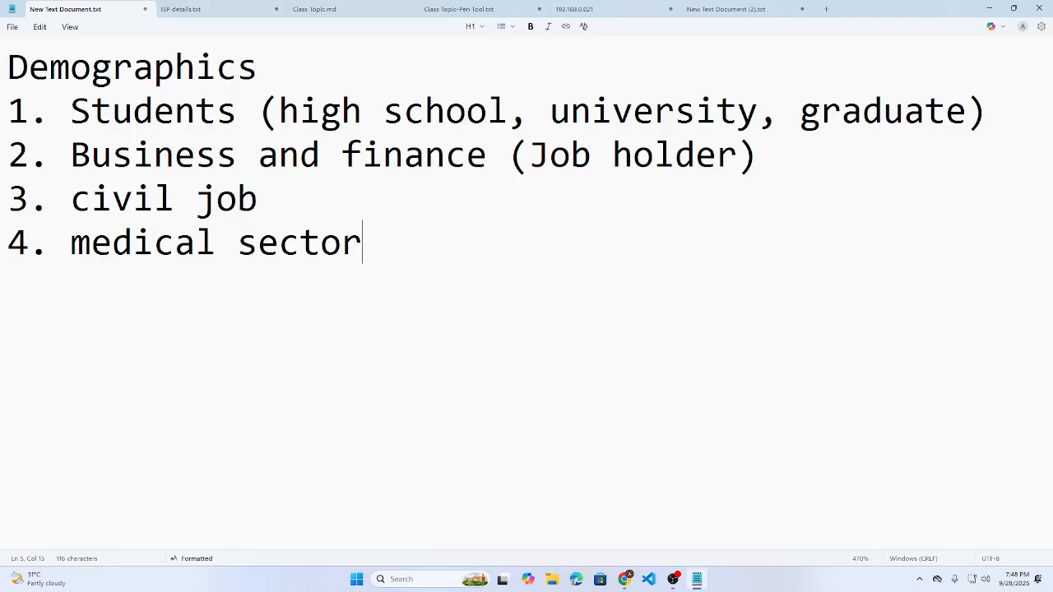
key(Return)
key(BackSpace)
key(Return)
text(Na)
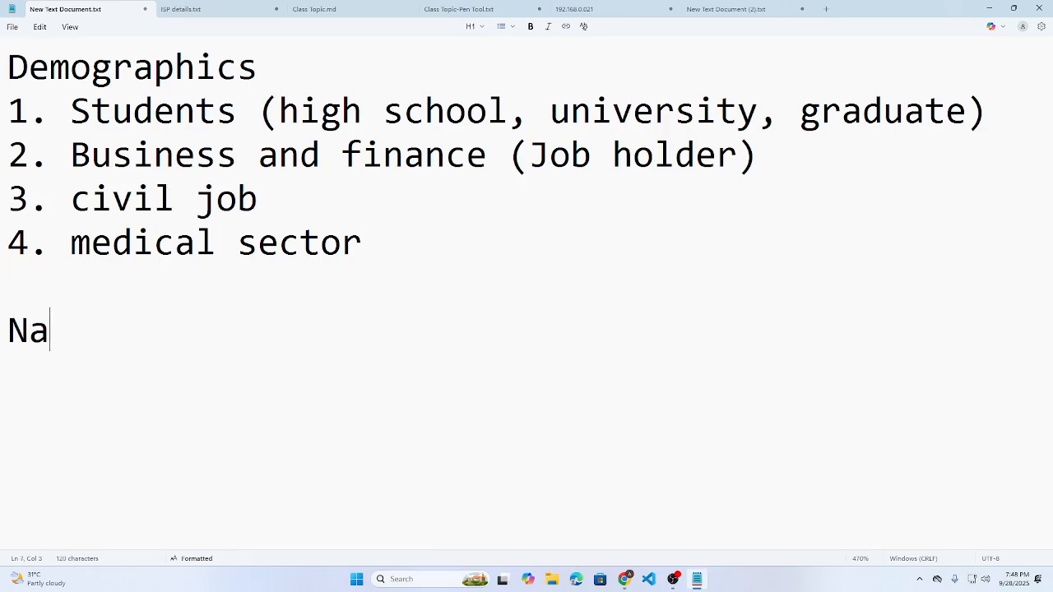
key(BackSpace)
key(BackSpace)
text(Define fur)
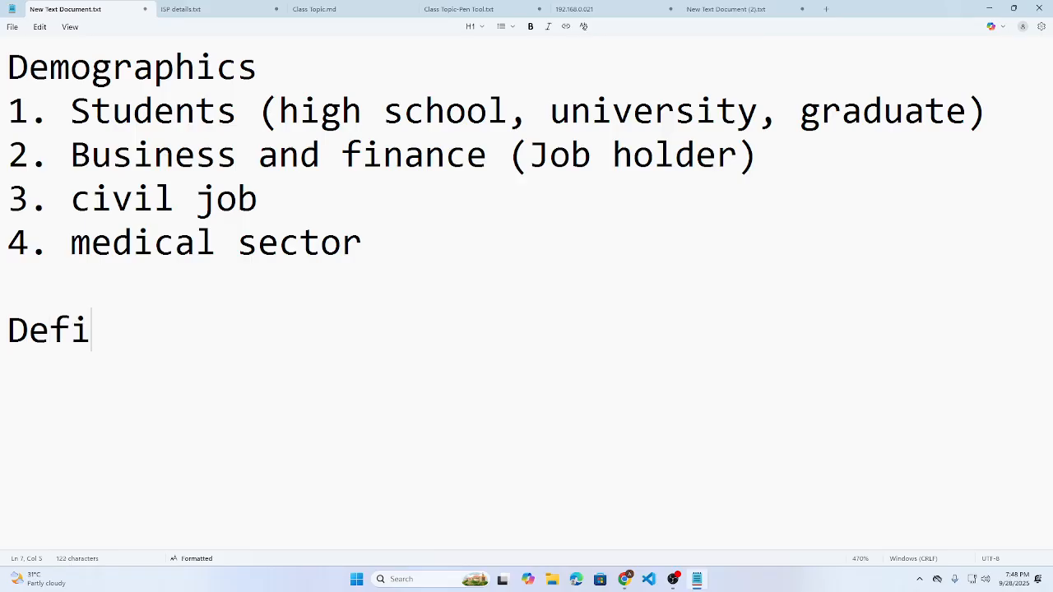
text(ther/)
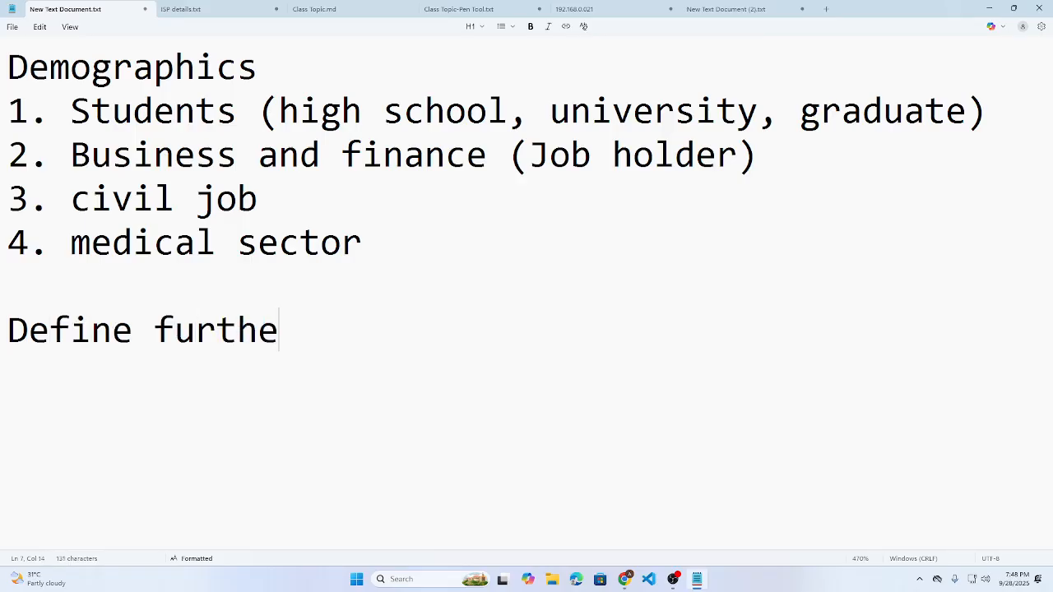
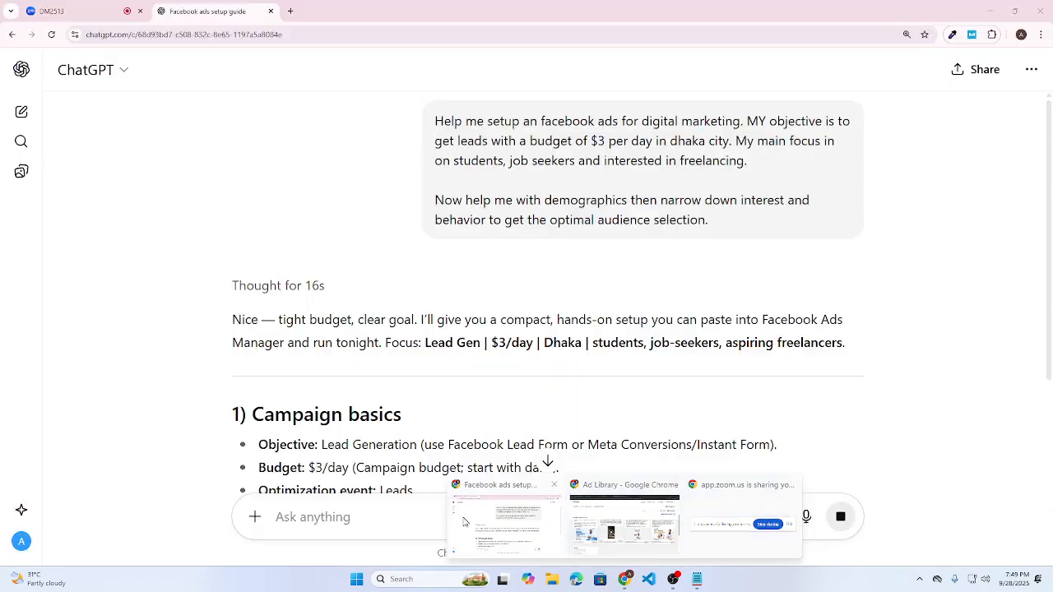
- Review the guide's Lead Generation objective and $3/day budget recommendation
scroll(394, 324, down, 2)
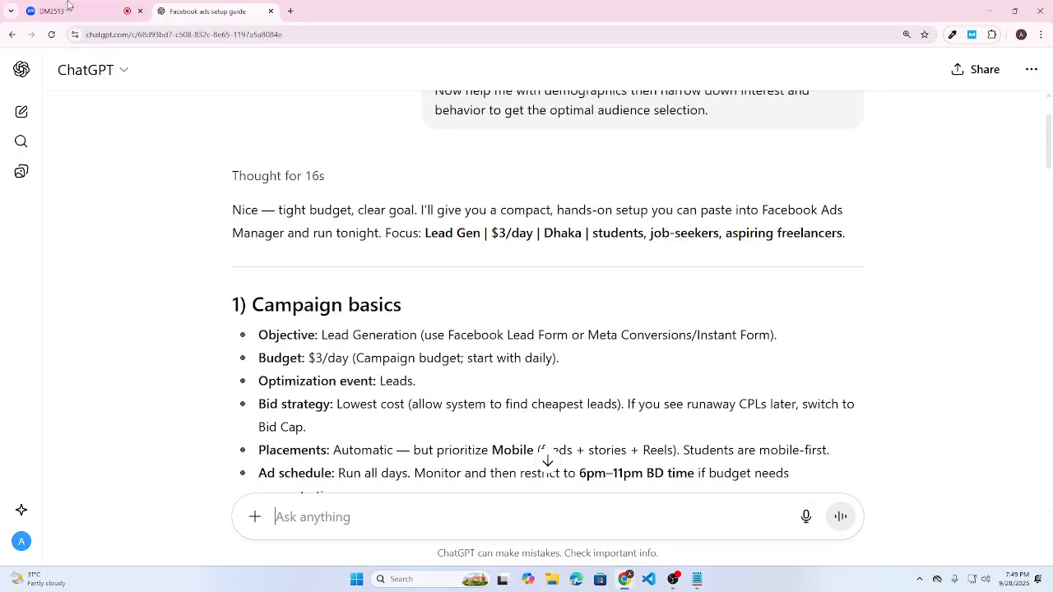
scroll(304, 182, down, 4)
scroll(386, 127, up, 2)
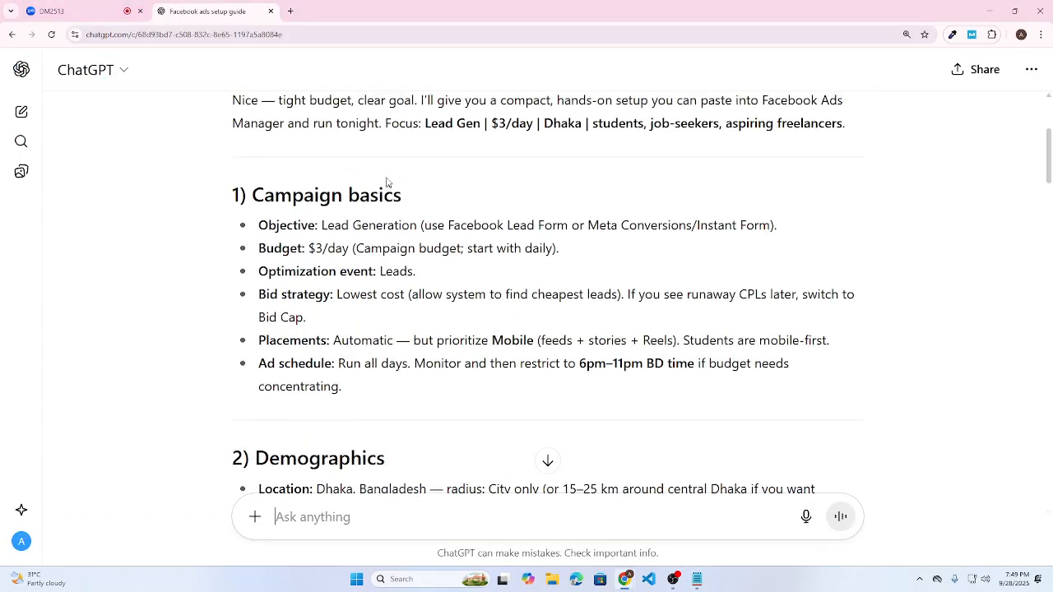
drag(322, 225, 417, 226)
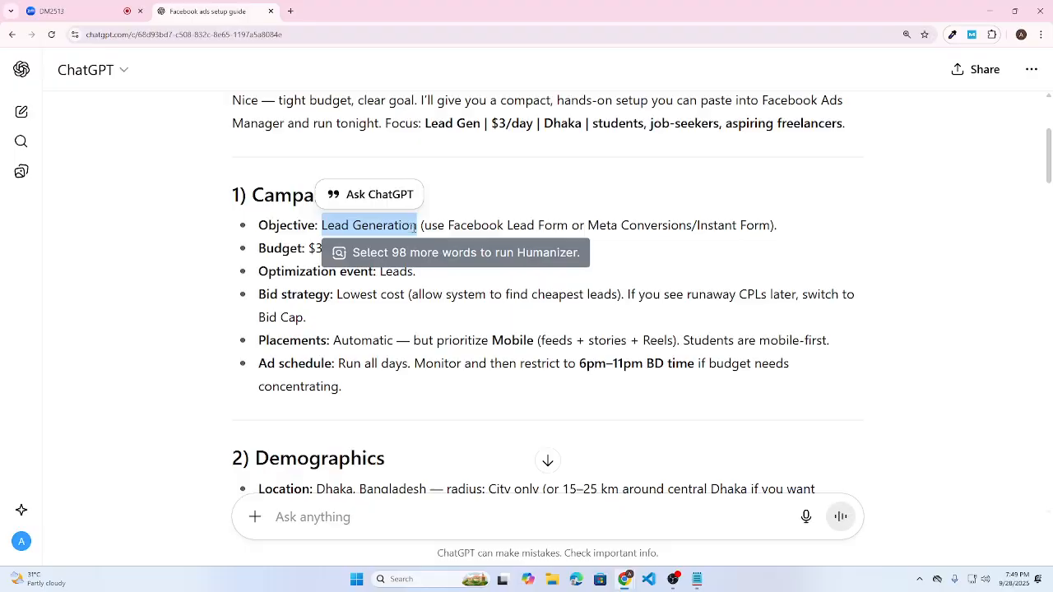
click(319, 308)
drag(308, 248, 349, 248)
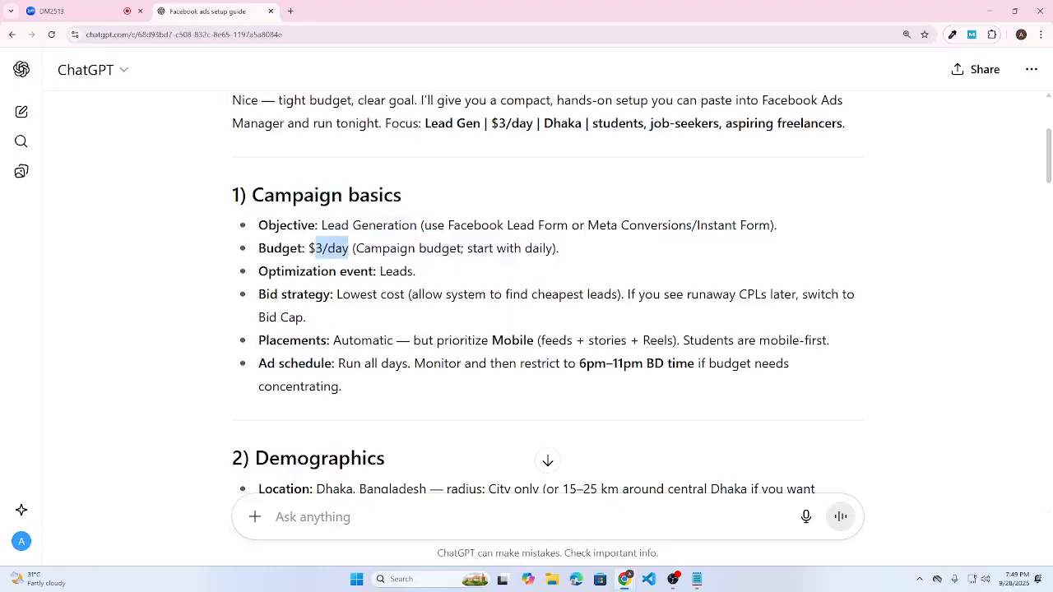
click(321, 331)
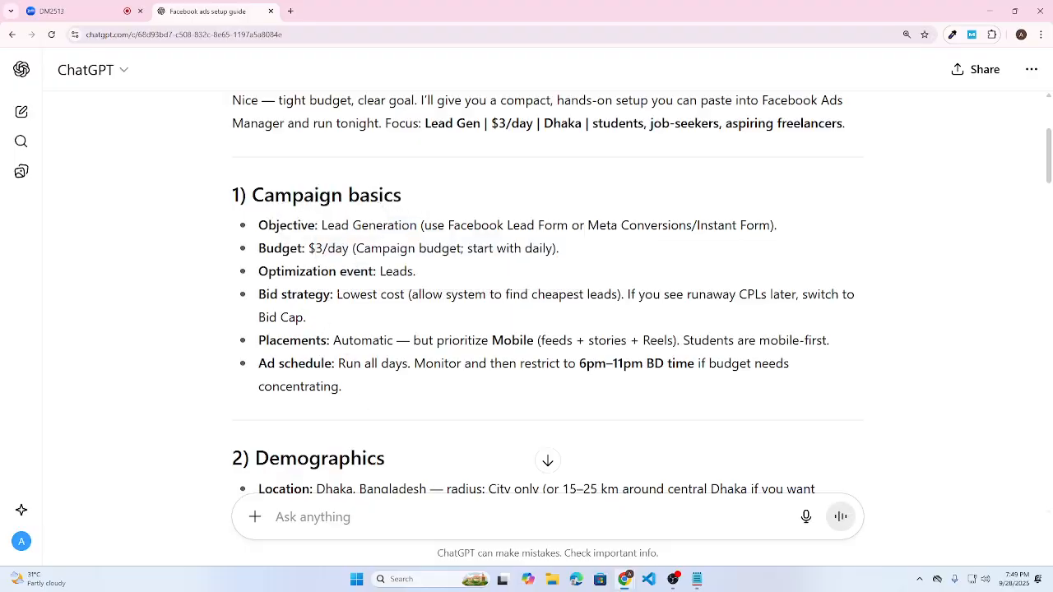
- Review the Lowest cost bid strategy and Automatic placements advice, then bring up the Ad Library window
drag(336, 294, 395, 295)
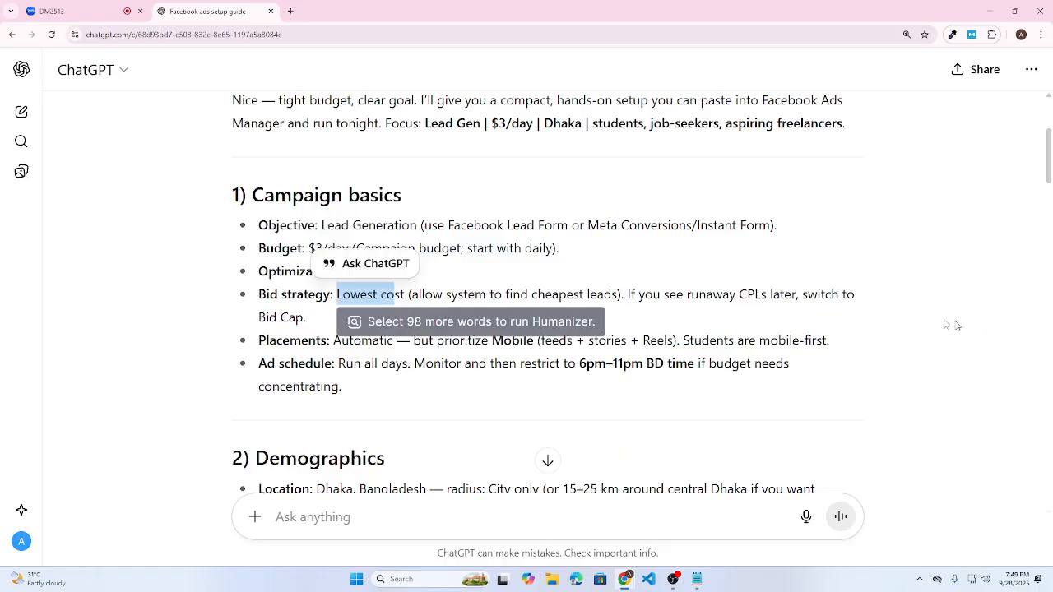
click(485, 312)
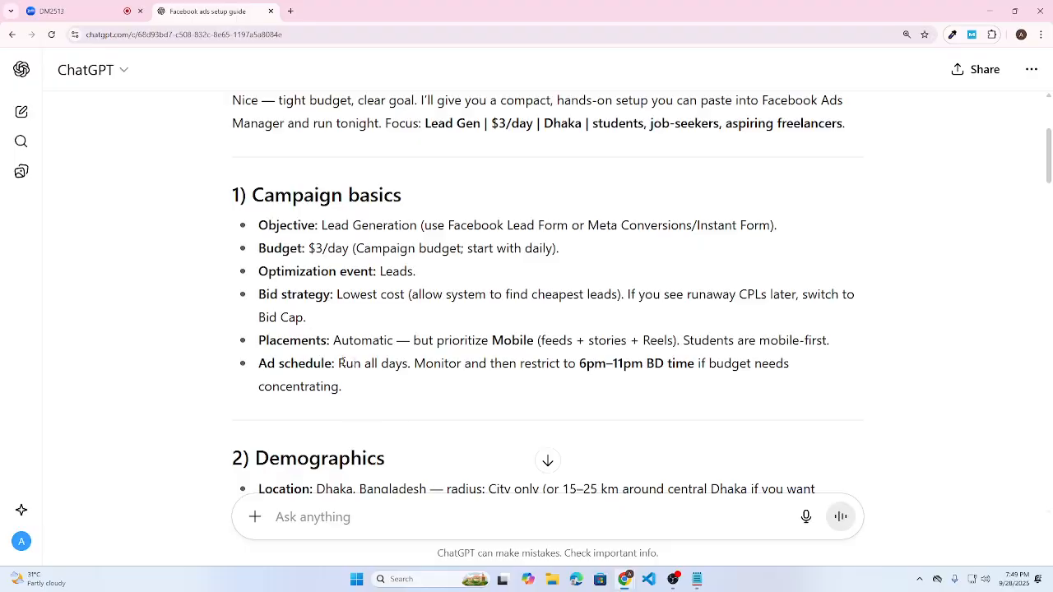
drag(332, 341, 413, 382)
click(298, 382)
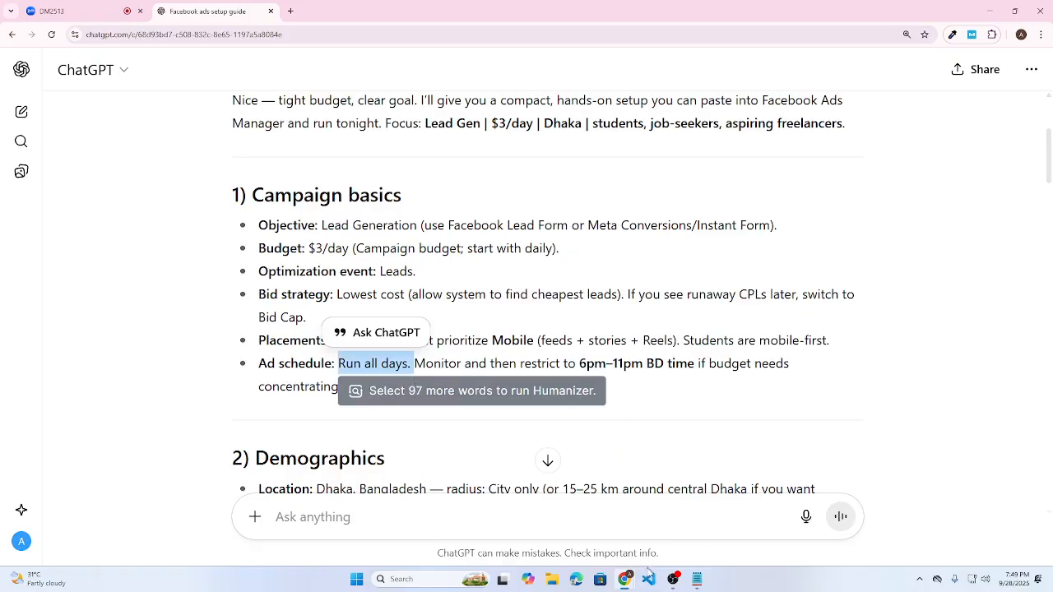
mouse_move(615, 570)
click(624, 517)
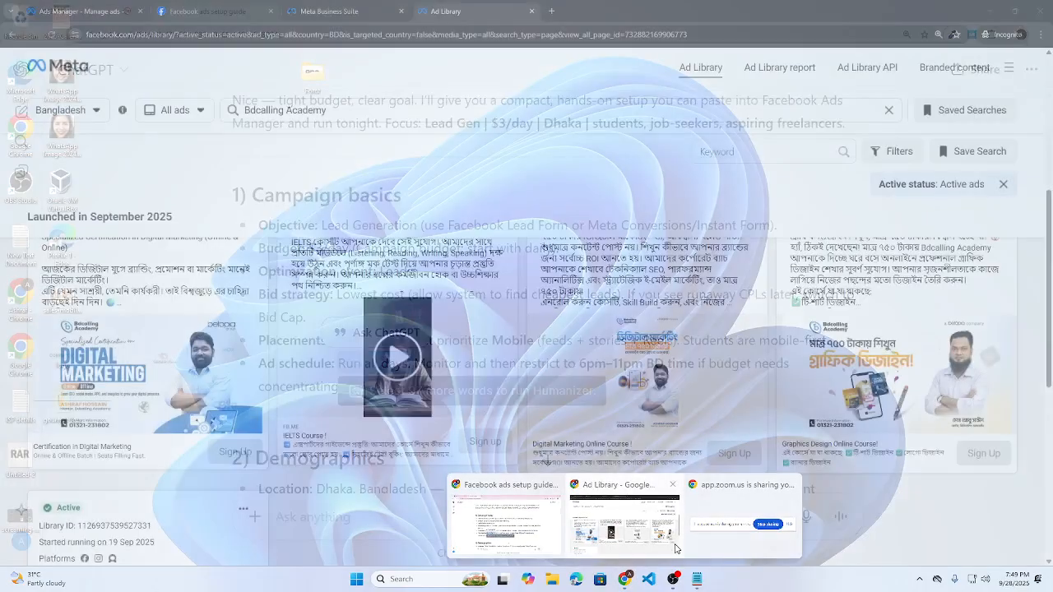
- Go to the Ads Manager ad set editor and review its budget and schedule
click(187, 5)
click(90, 10)
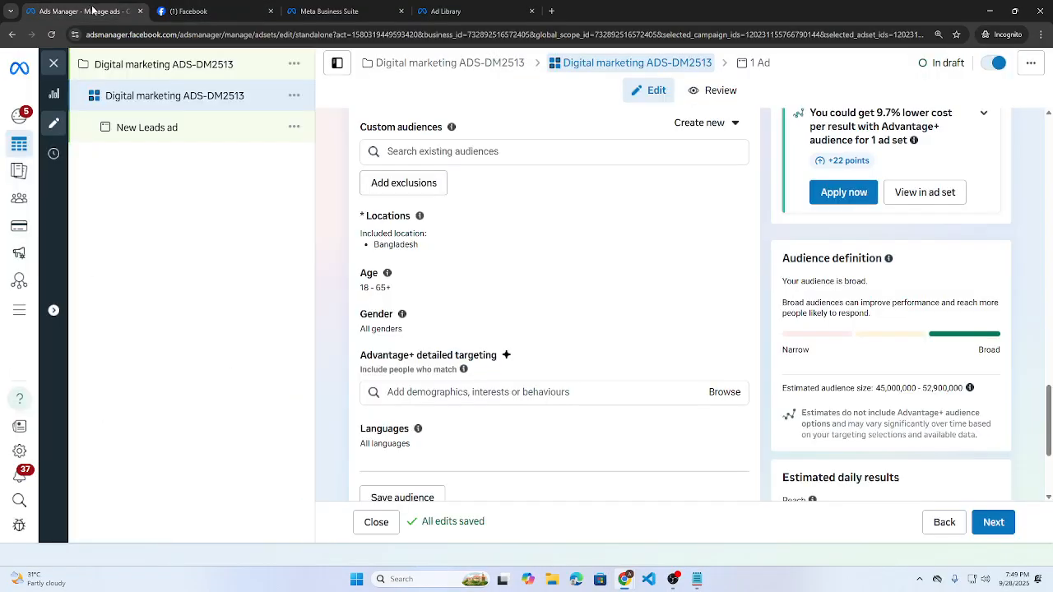
scroll(368, 237, up, 5)
scroll(368, 237, up, 10)
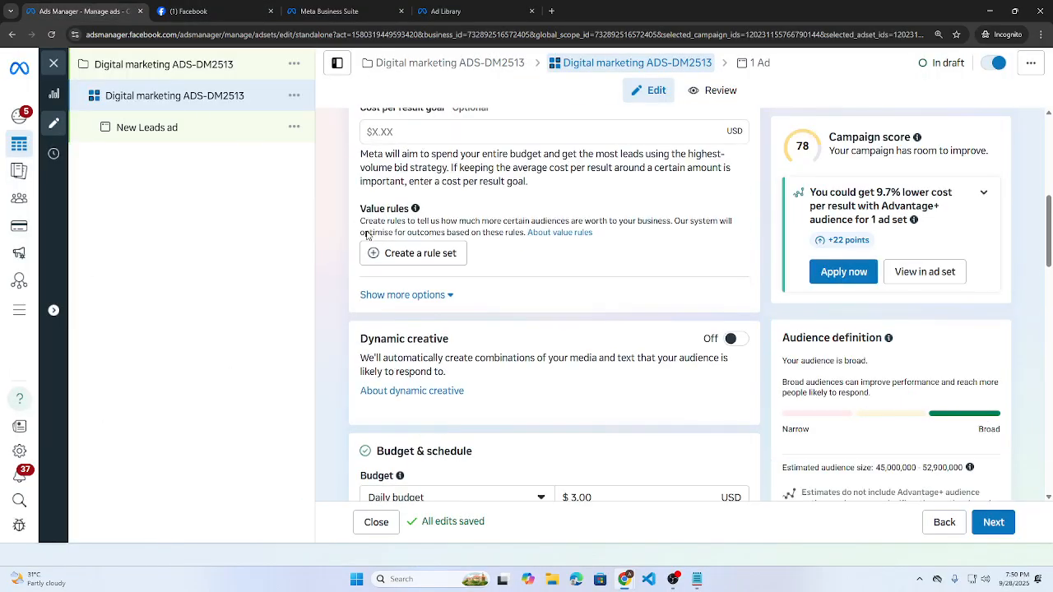
scroll(465, 280, up, 3)
scroll(465, 280, down, 5)
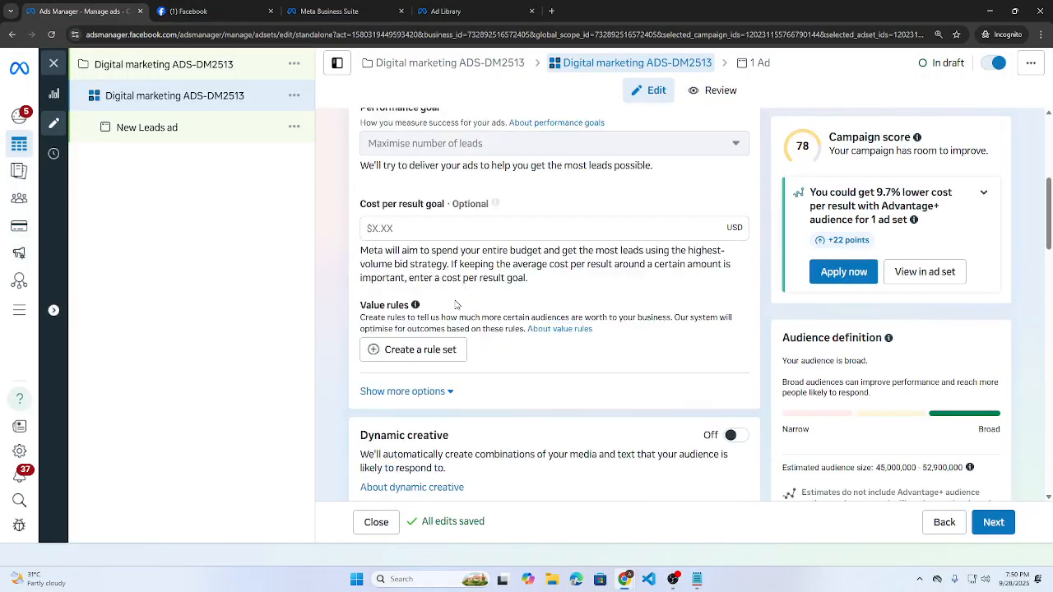
scroll(465, 284, up, 4)
scroll(466, 292, down, 5)
scroll(466, 292, down, 3)
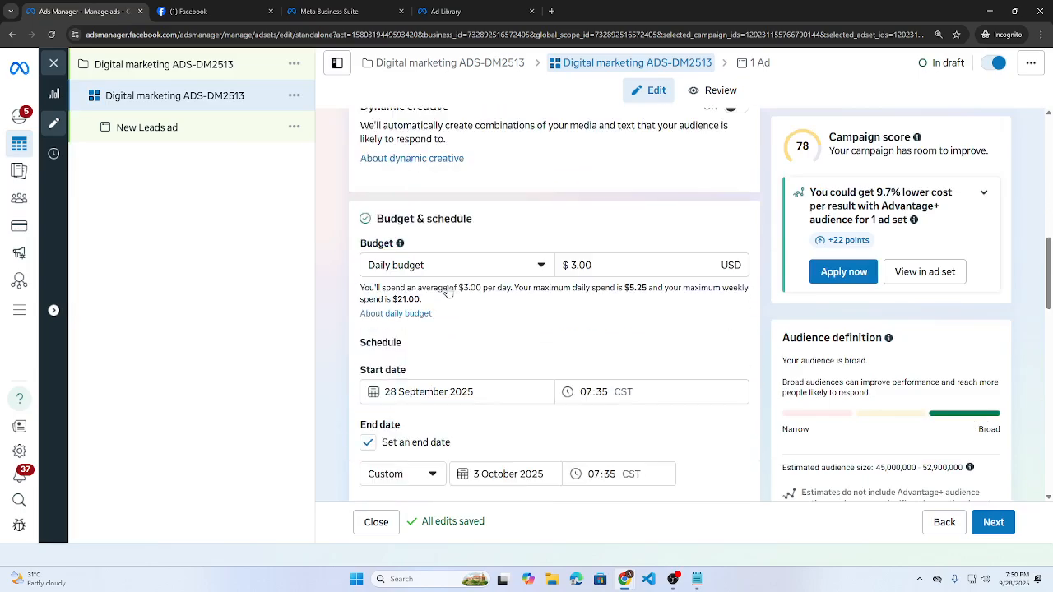
scroll(440, 287, up, 4)
drag(359, 206, 427, 208)
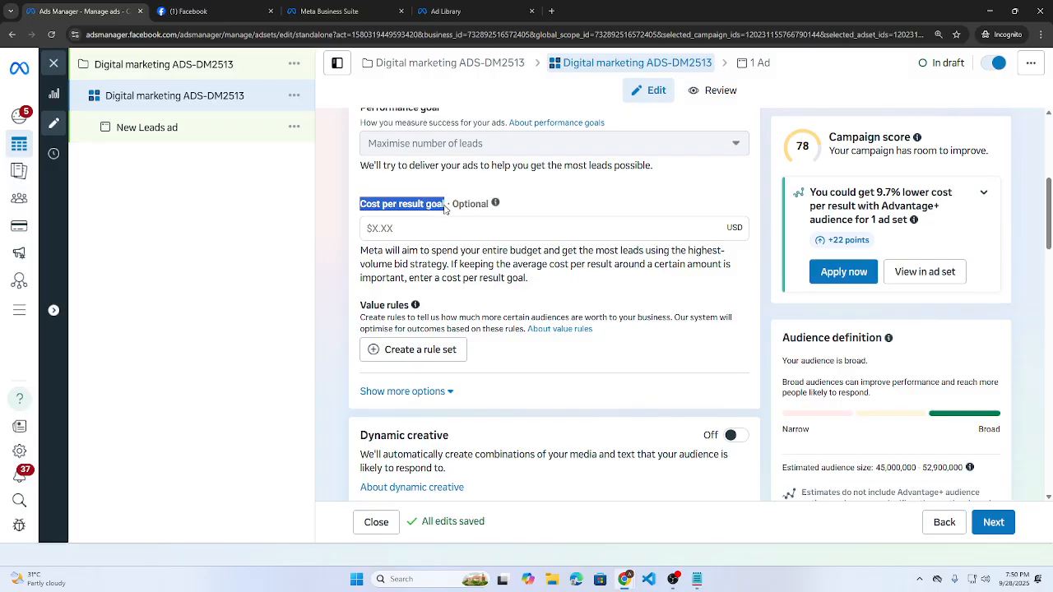
- Look over the Bangladesh 18–65+ audience settings, then return to the ChatGPT setup guide
scroll(420, 284, down, 4)
scroll(398, 284, down, 4)
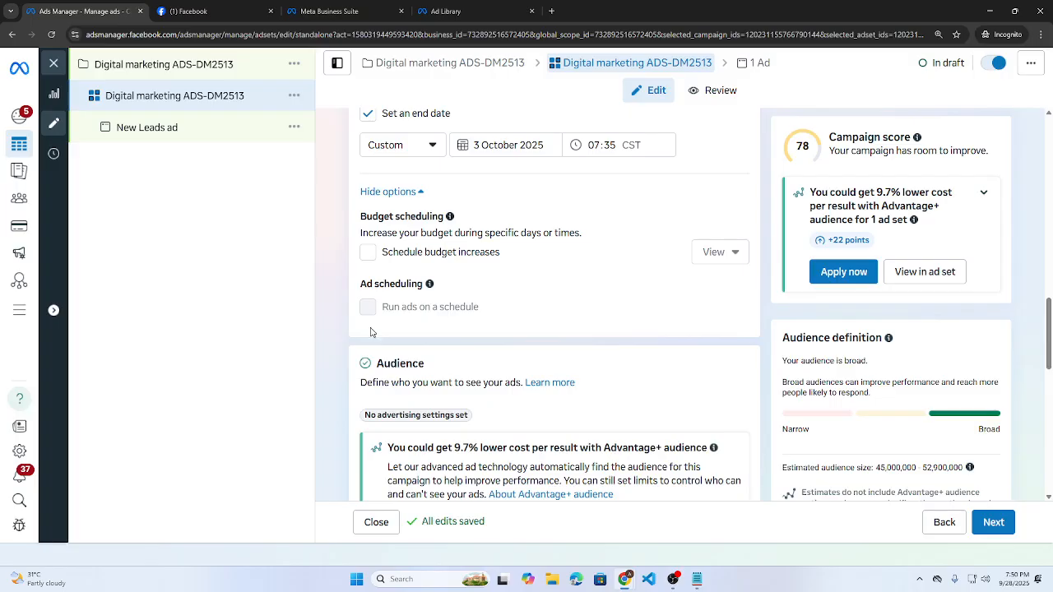
scroll(370, 298, up, 2)
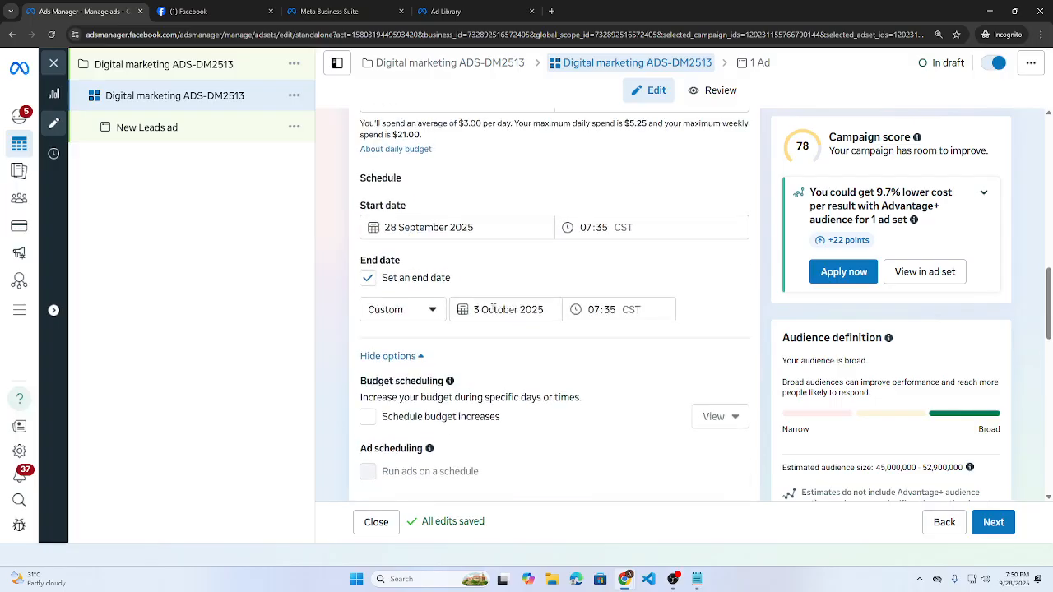
scroll(493, 329, down, 1)
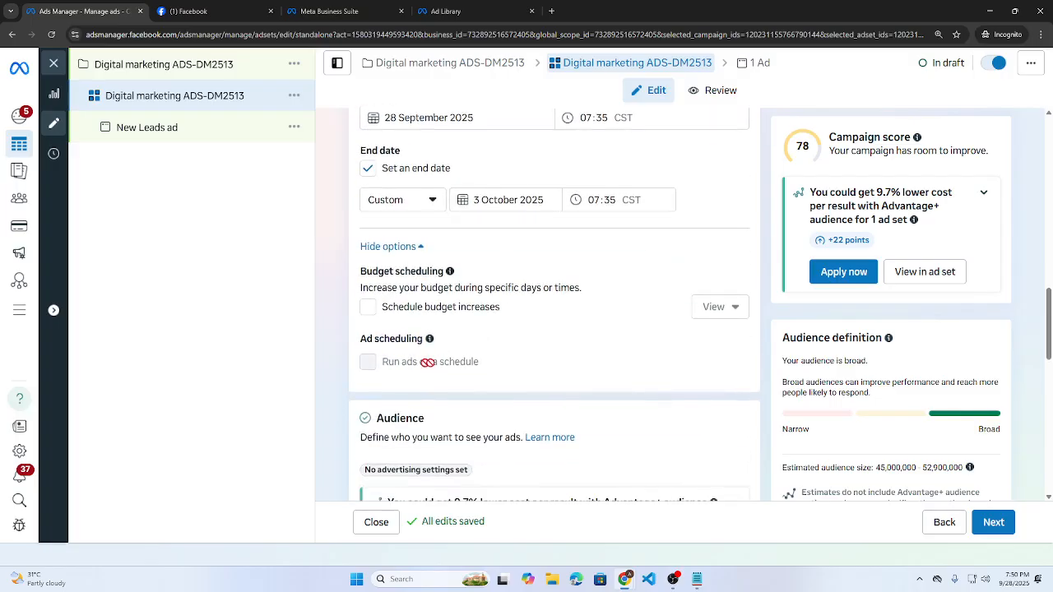
scroll(482, 359, down, 2)
scroll(491, 356, down, 2)
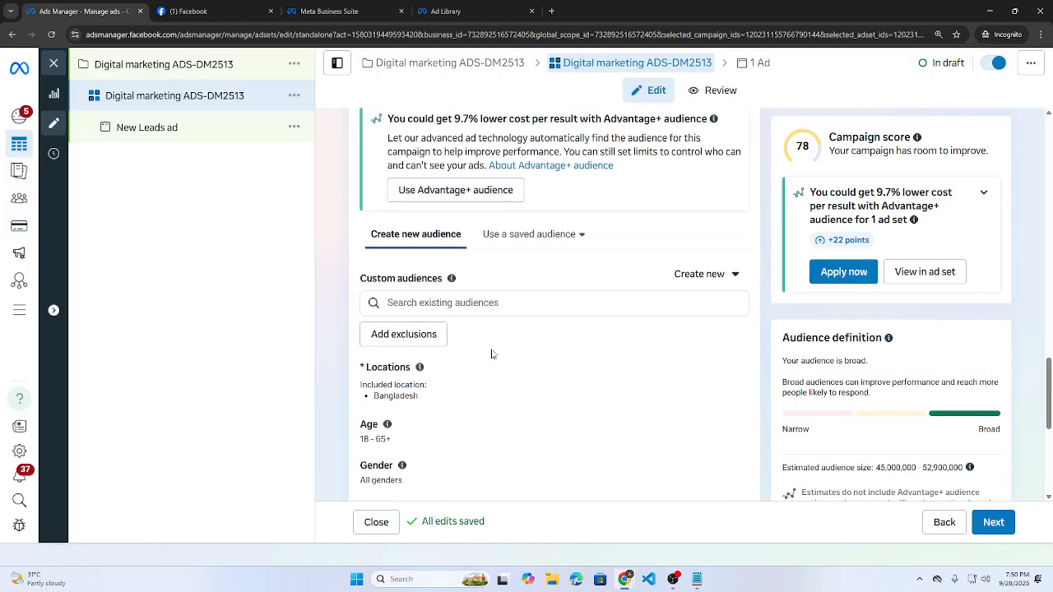
mouse_move(630, 582)
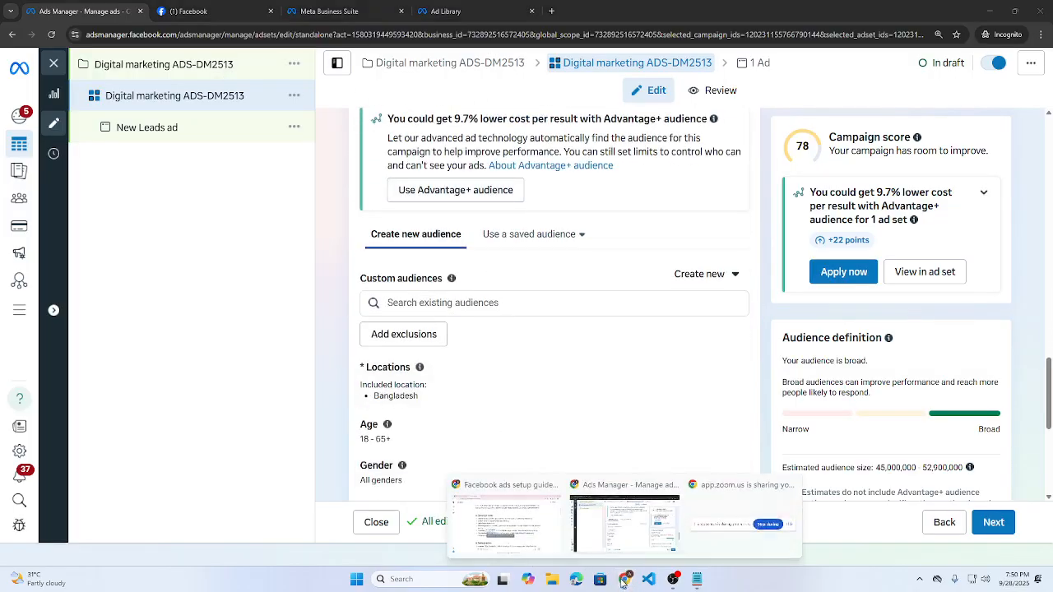
click(449, 506)
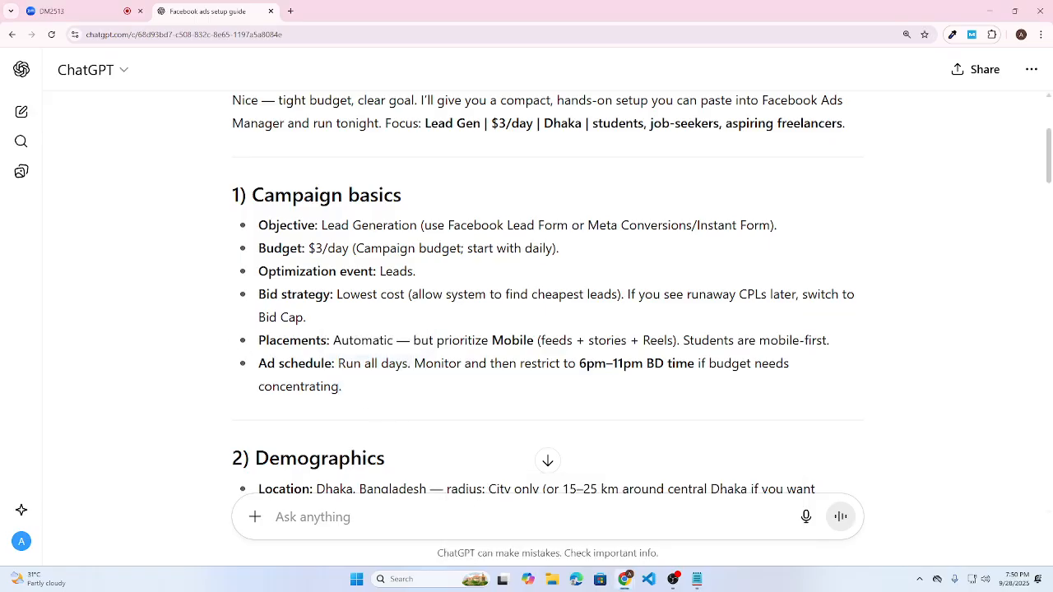
drag(372, 363, 435, 363)
click(436, 381)
double_click(535, 364)
drag(576, 364, 776, 364)
click(678, 365)
drag(343, 388, 254, 394)
drag(586, 364, 666, 363)
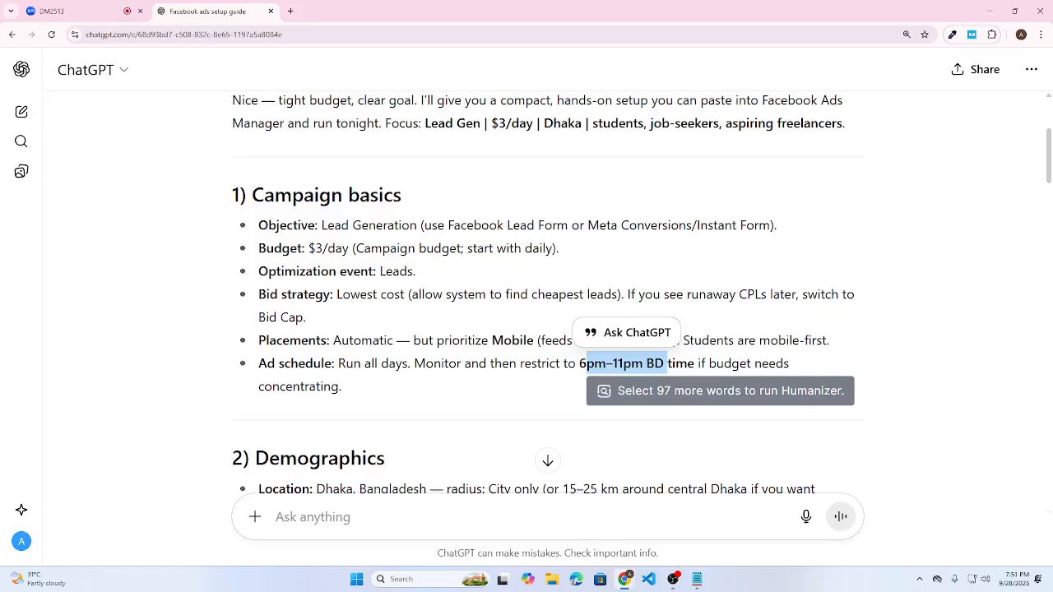
scroll(657, 368, down, 3)
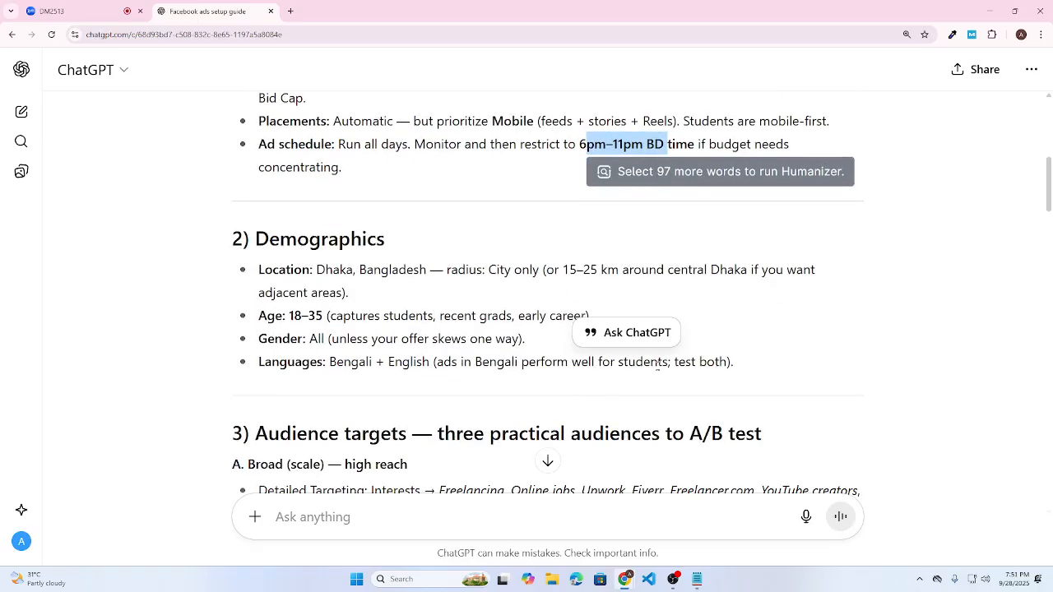
drag(265, 271, 286, 272)
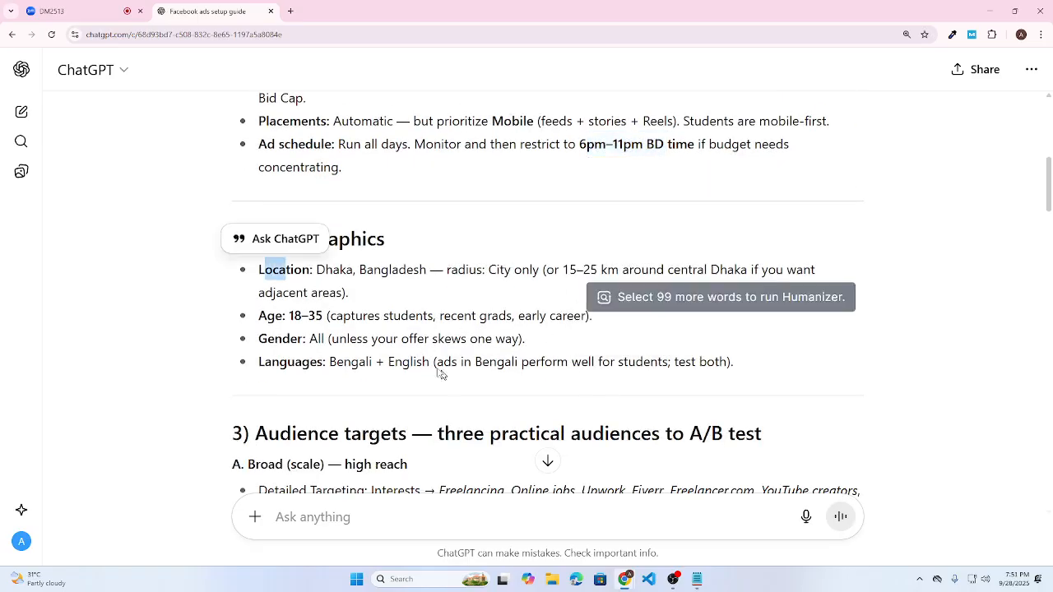
drag(353, 272, 399, 272)
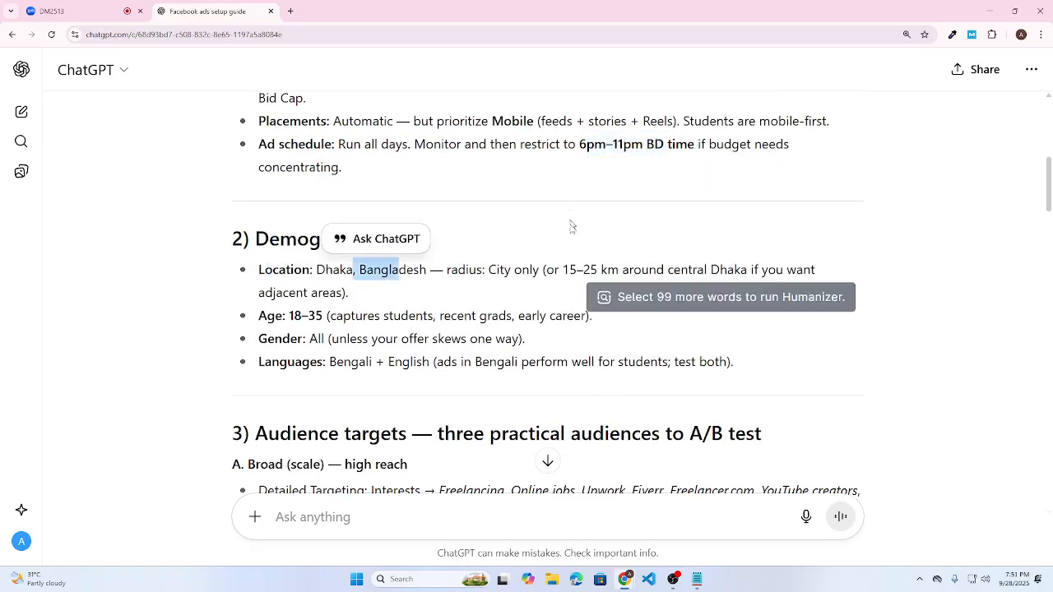
drag(488, 272, 607, 272)
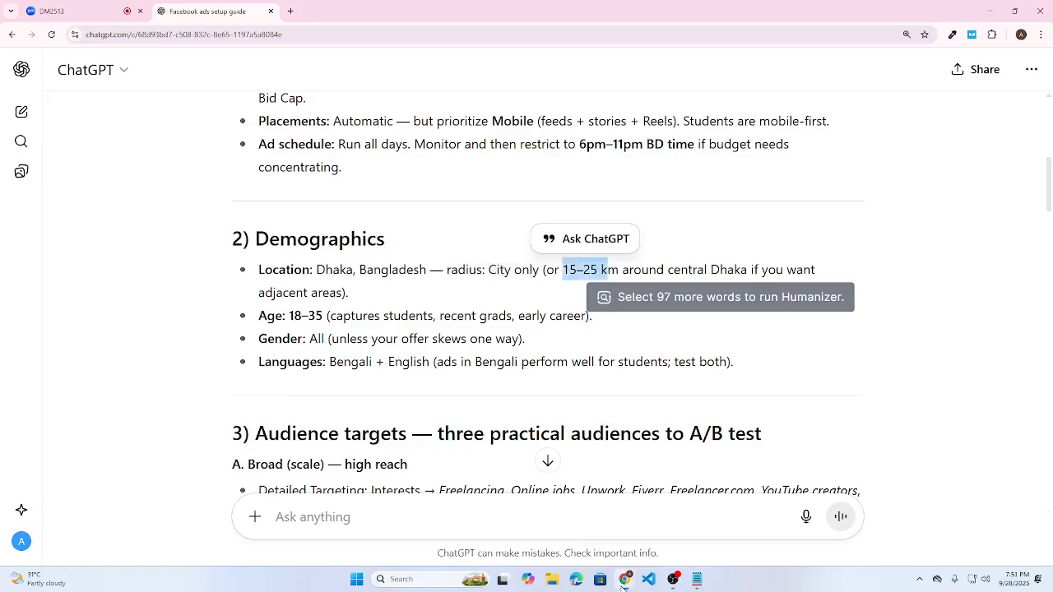
- Search 'dhaka' in the ad set's Locations and choose Dhaka, Dhaka Division, Bangladesh
mouse_move(625, 579)
click(592, 535)
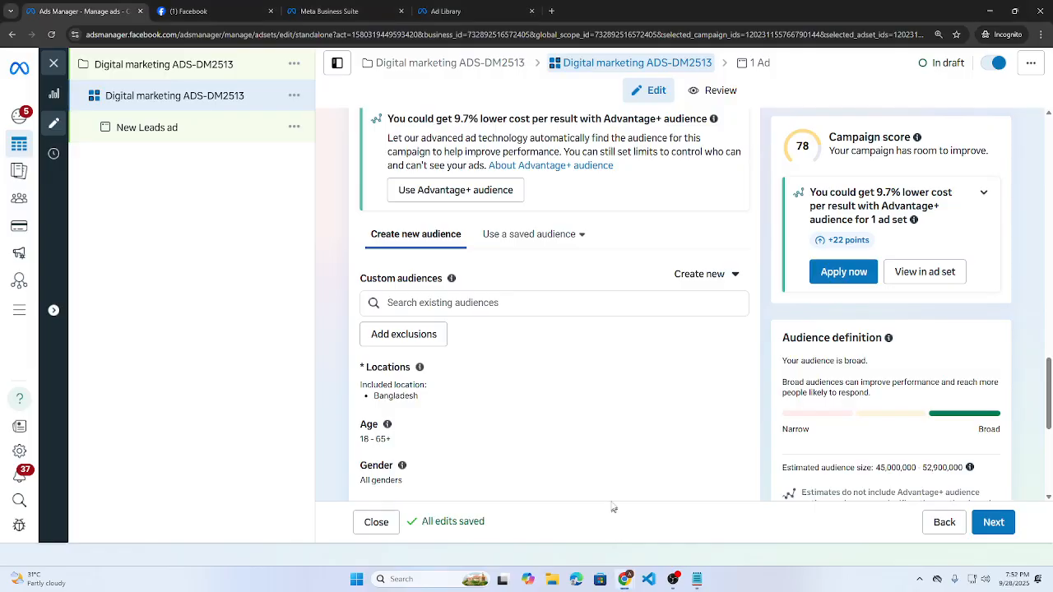
scroll(381, 344, down, 1)
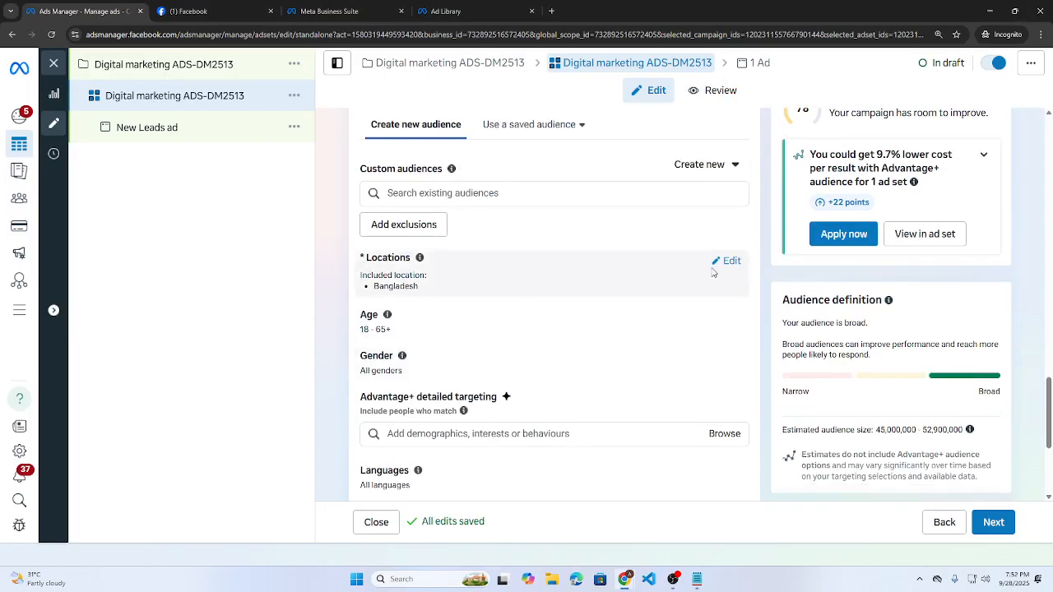
click(724, 262)
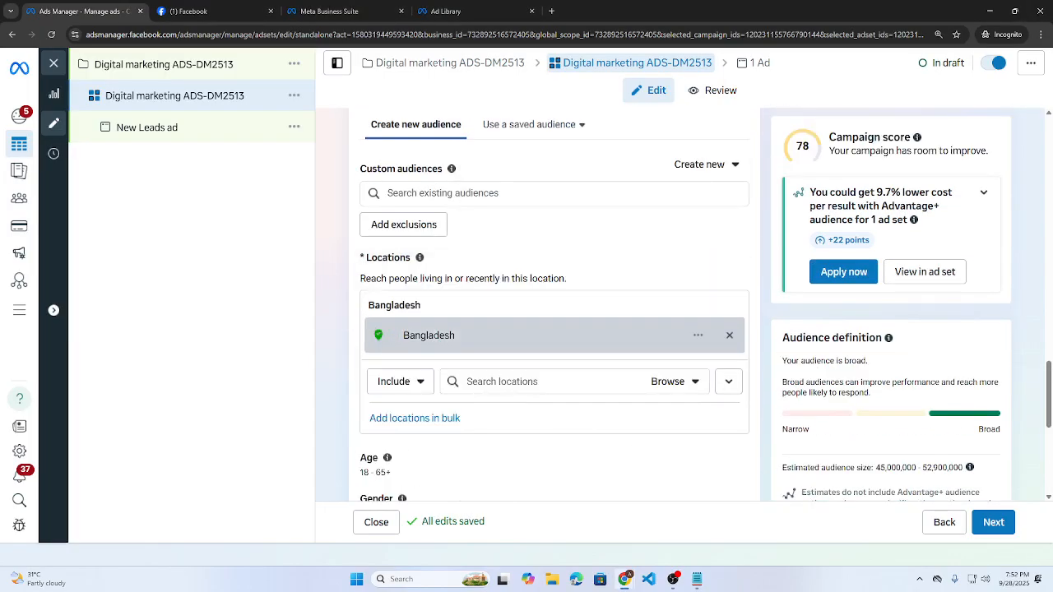
click(518, 380)
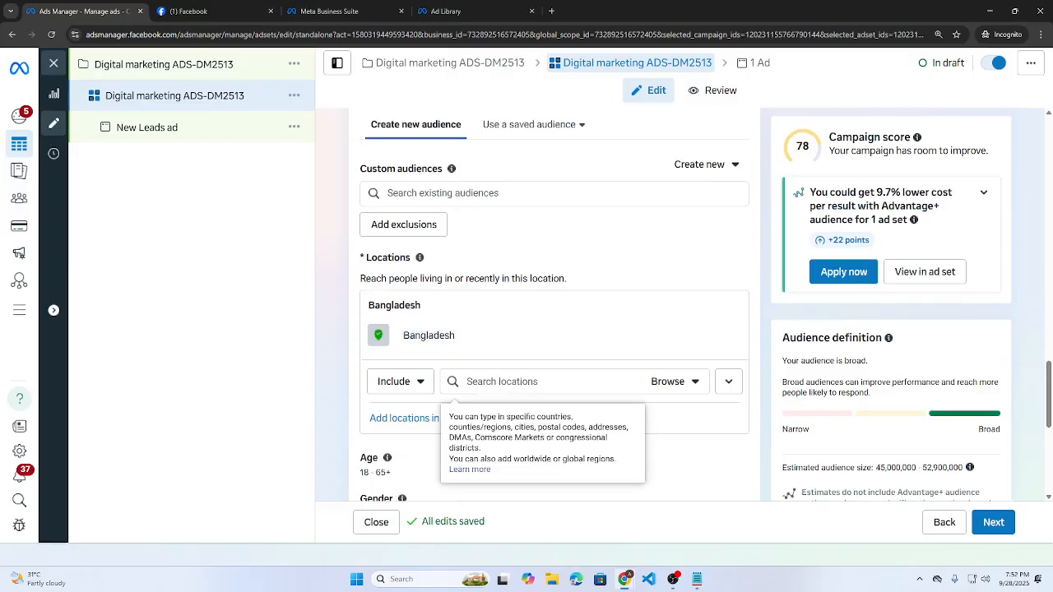
text(dhaka)
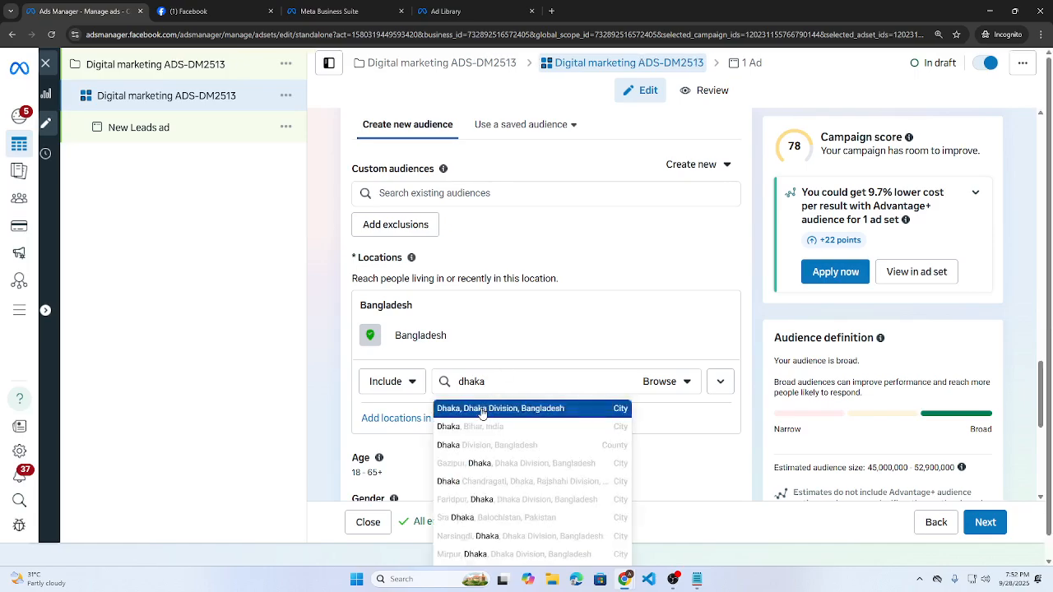
click(482, 412)
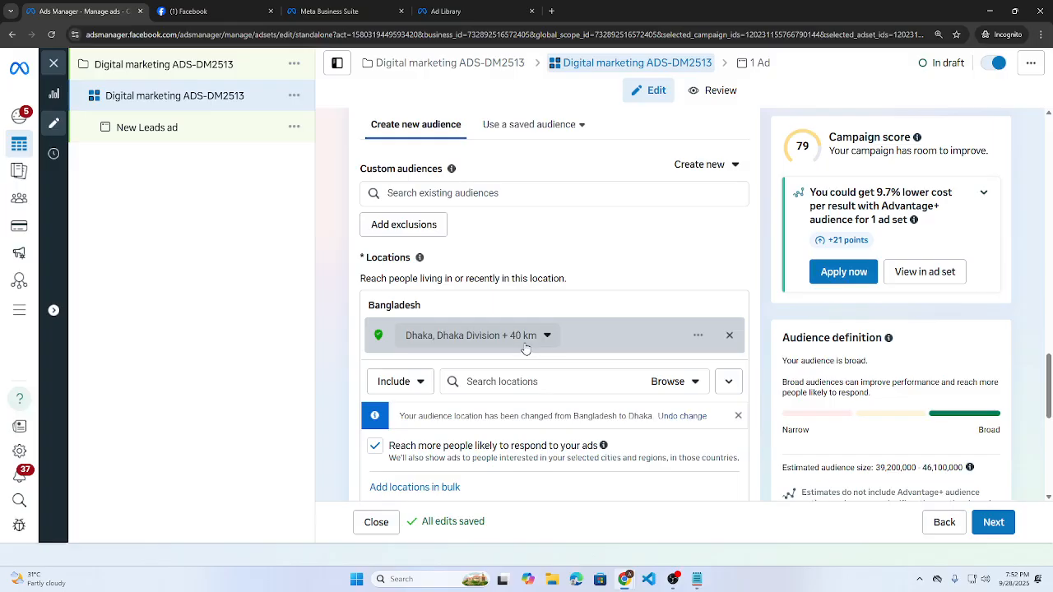
- Set the Dhaka location radius to 'Current city only' (+ 0 km), showing its map
click(729, 381)
scroll(758, 473, down, 1)
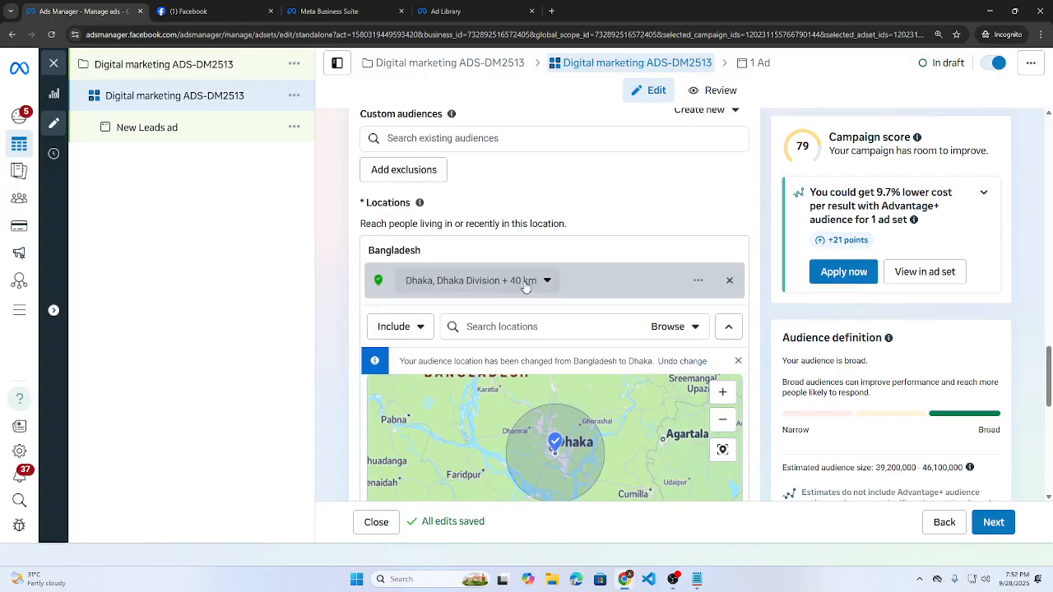
click(549, 282)
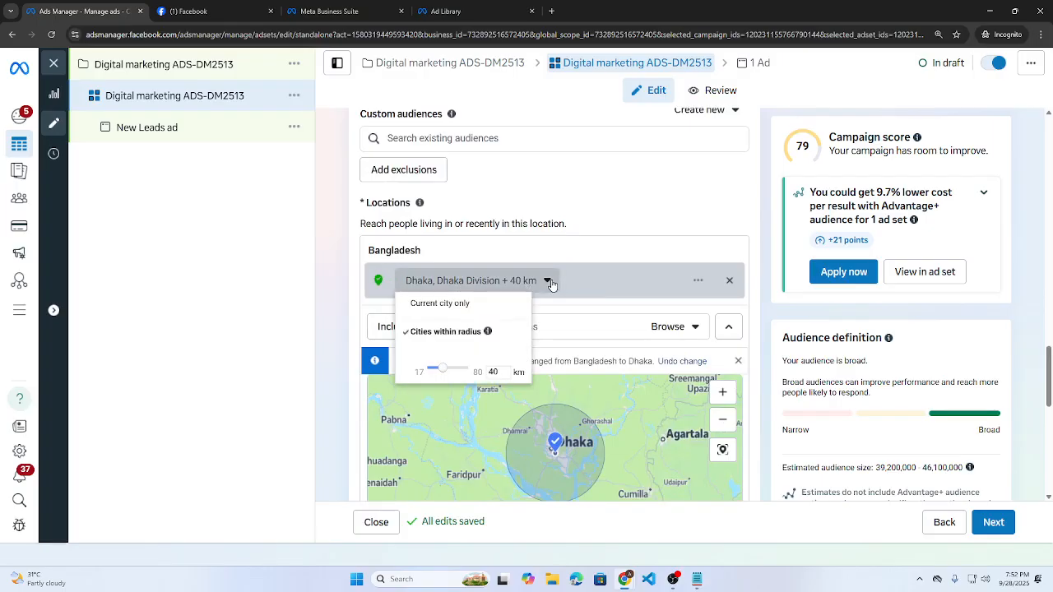
click(449, 305)
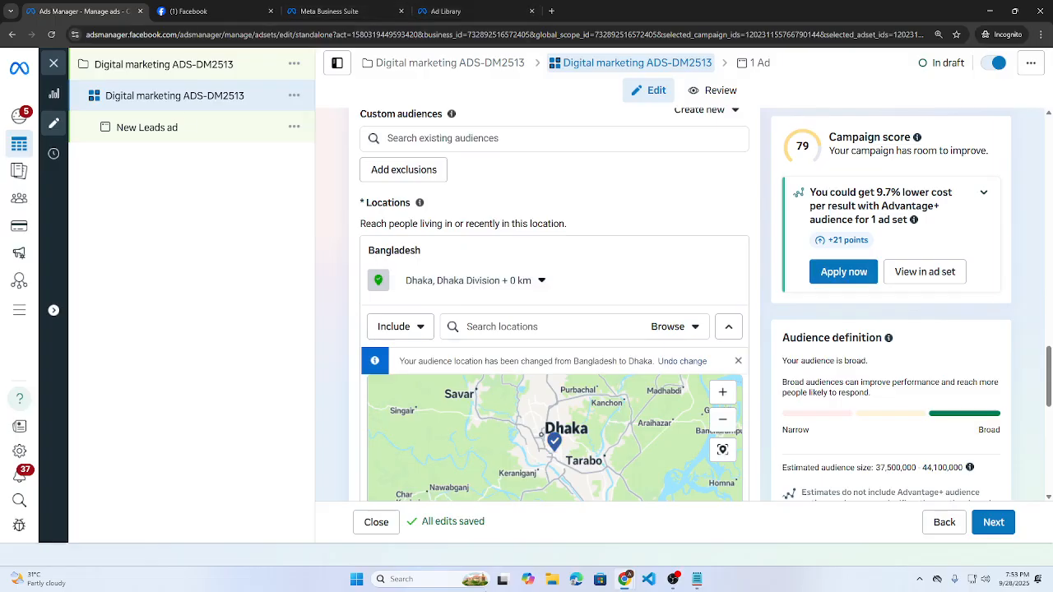
click(628, 582)
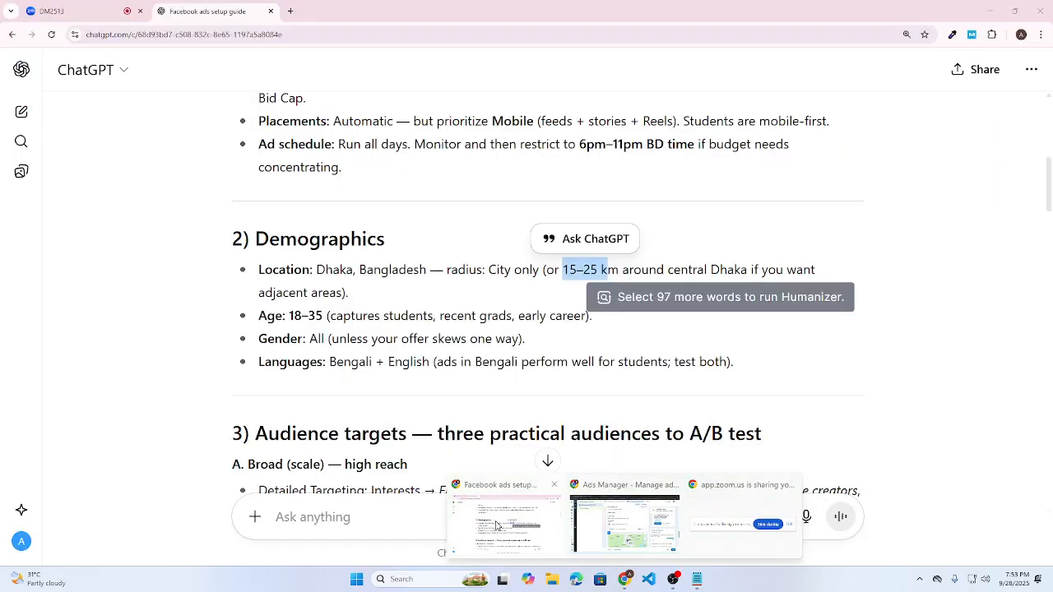
click(496, 525)
click(77, 7)
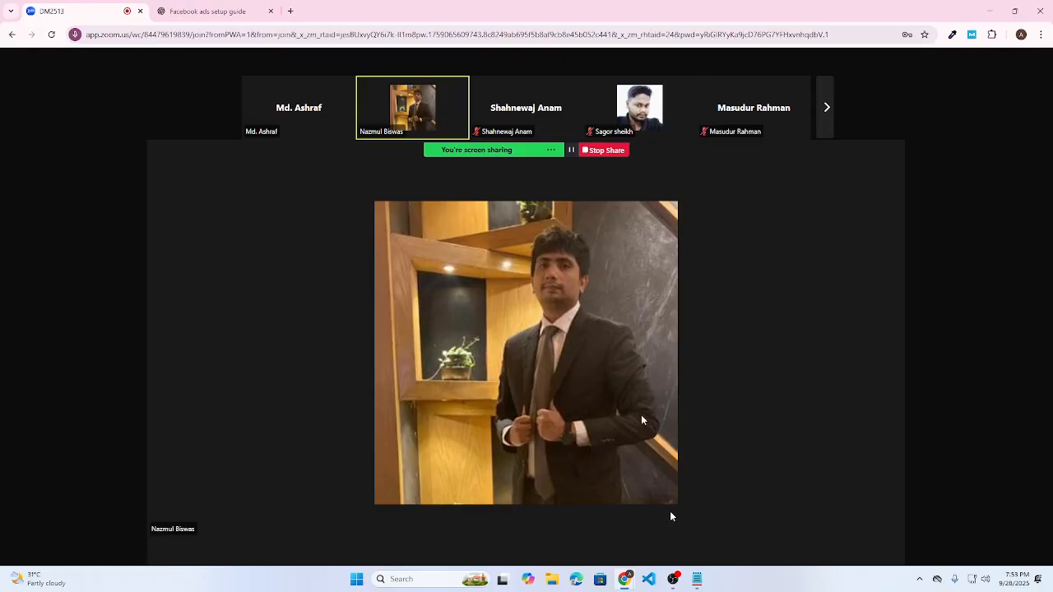
click(990, 11)
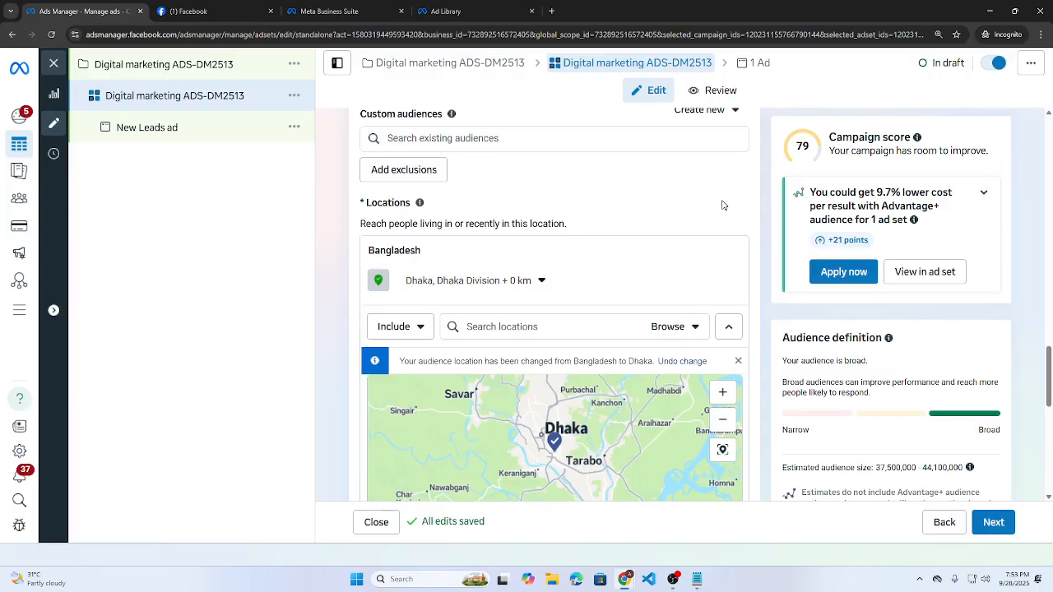
scroll(349, 268, down, 1)
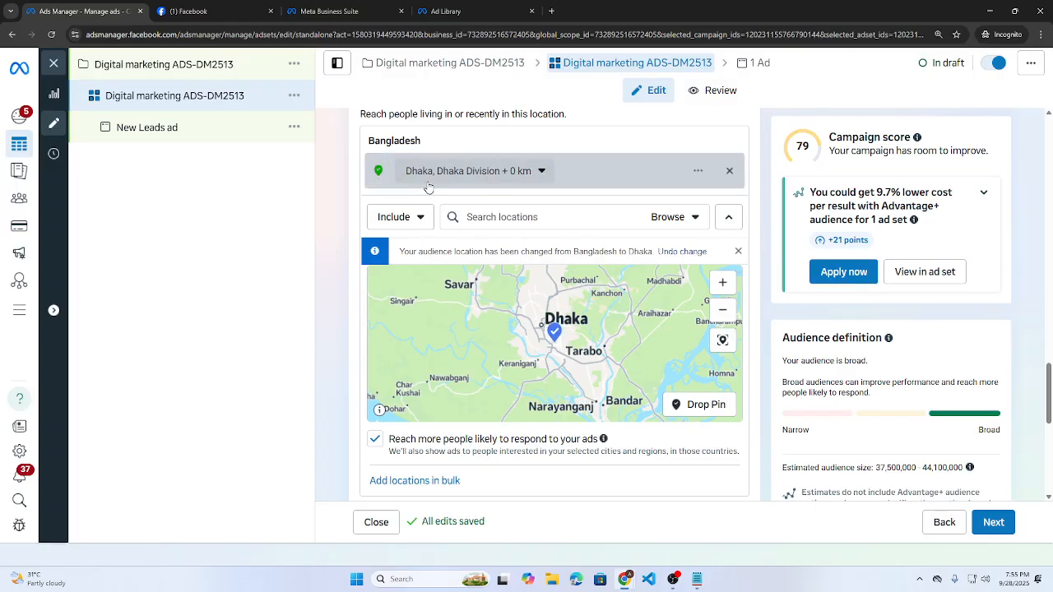
- Uncheck 'Reach more people likely to respond to your ads' for the Dhaka location
scroll(519, 460, down, 1)
scroll(519, 460, down, 1)
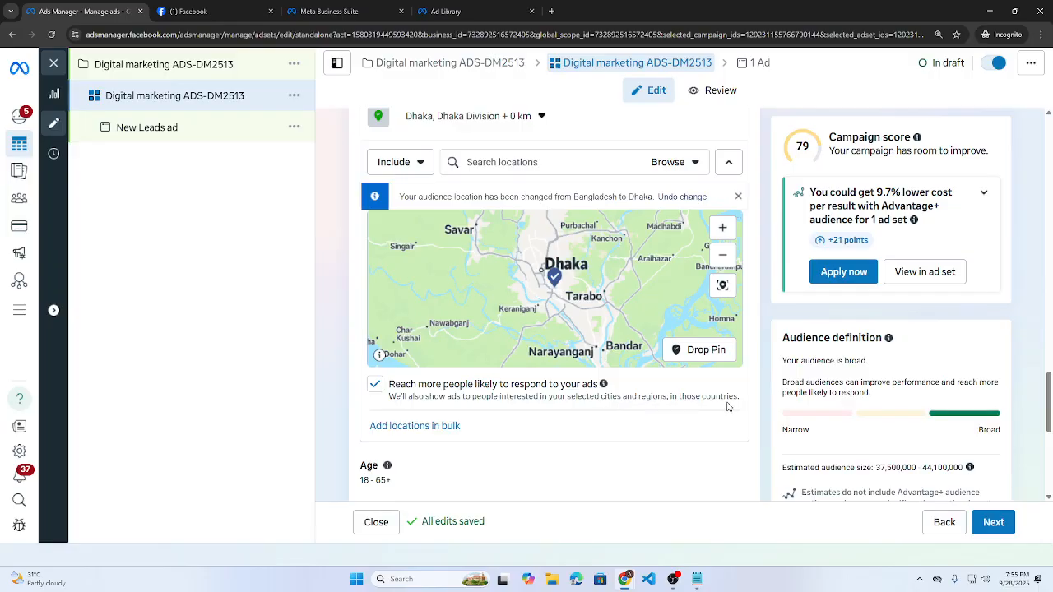
click(376, 384)
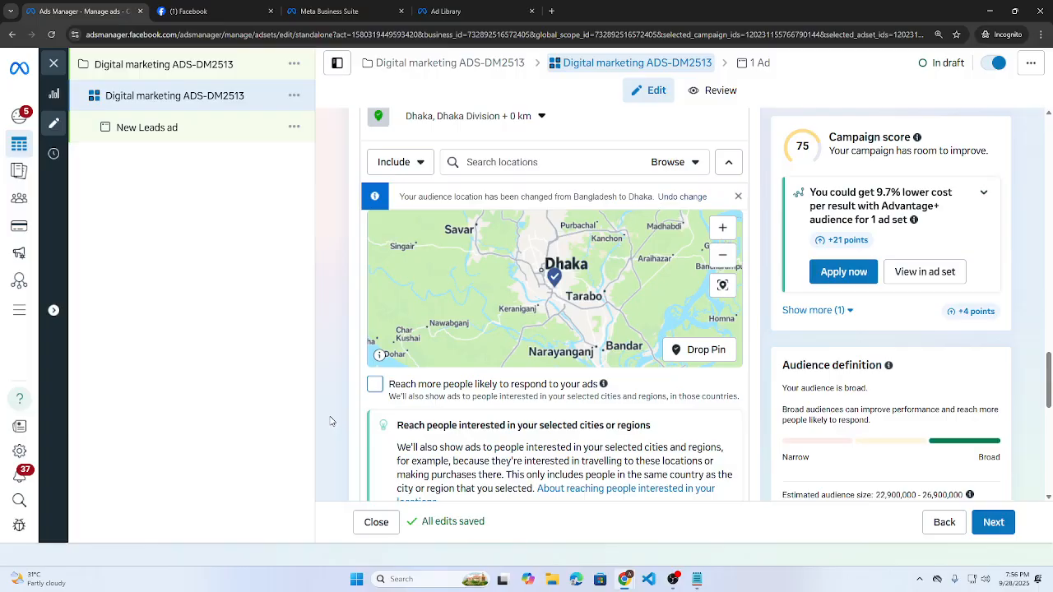
scroll(466, 334, down, 4)
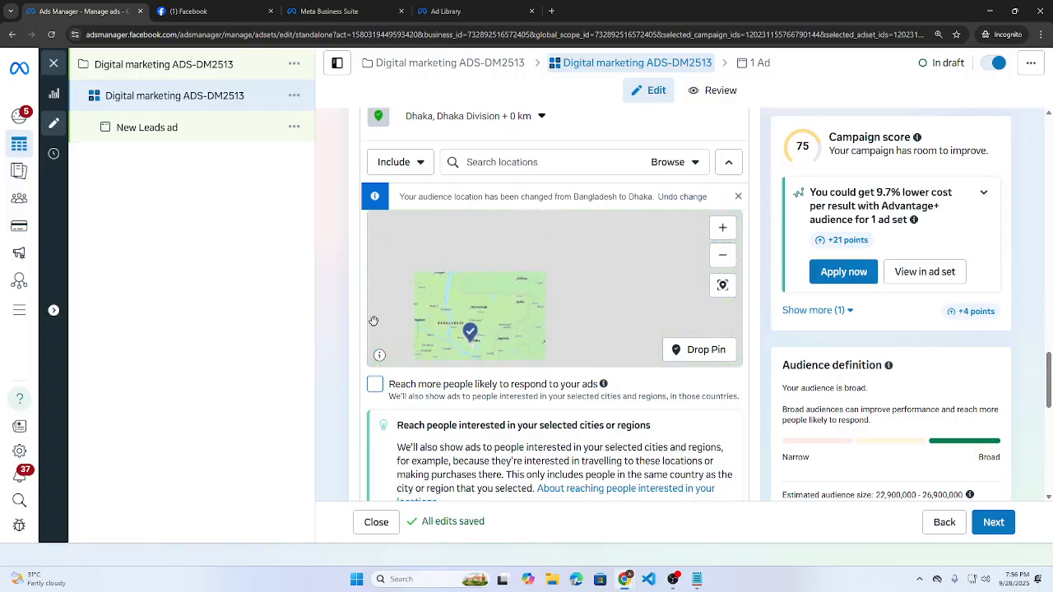
scroll(466, 334, up, 5)
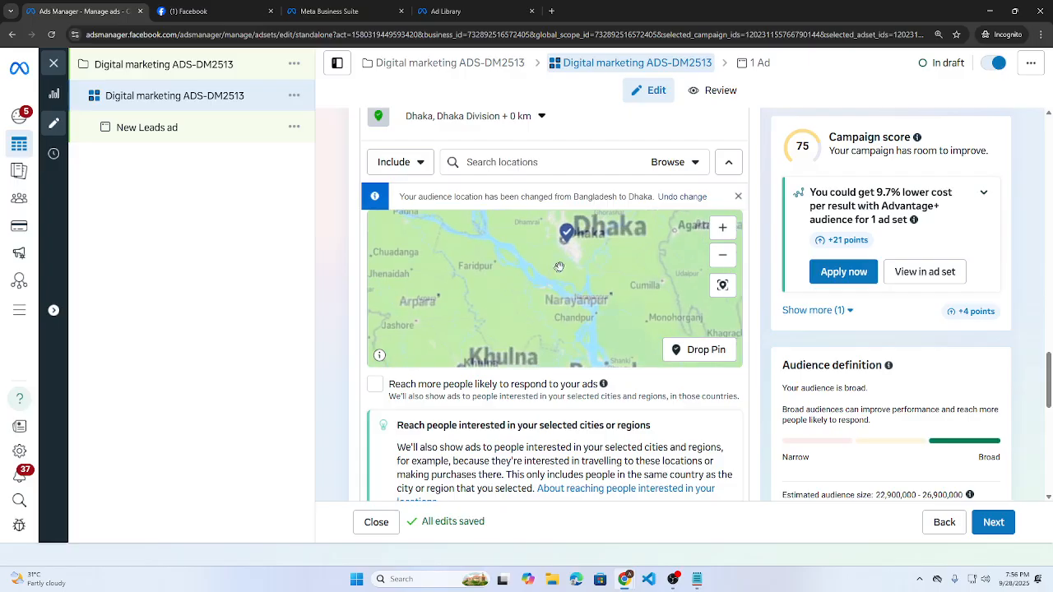
scroll(539, 317, up, 2)
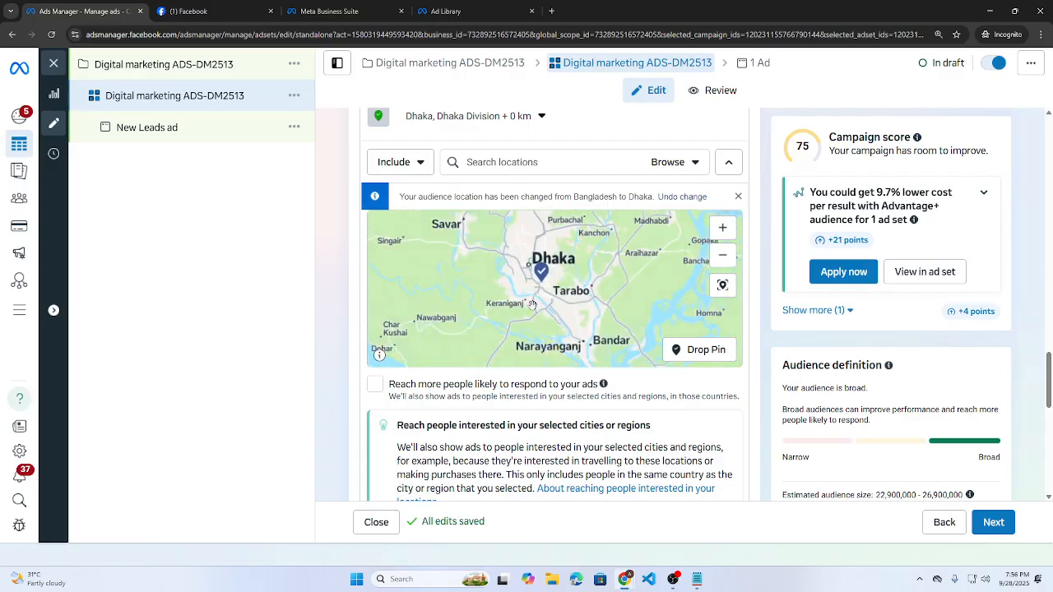
scroll(367, 367, down, 5)
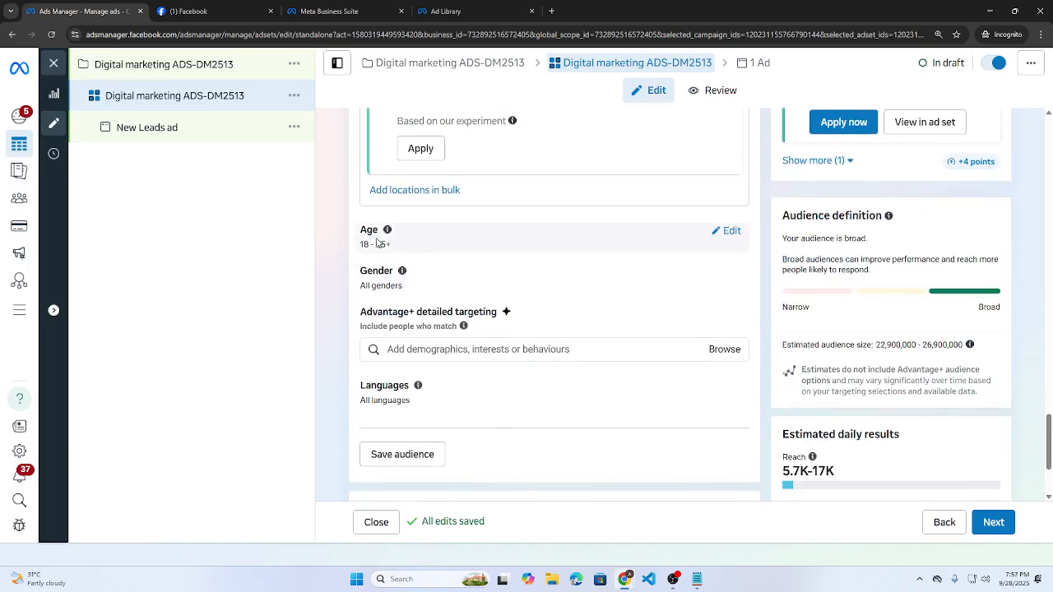
mouse_move(625, 579)
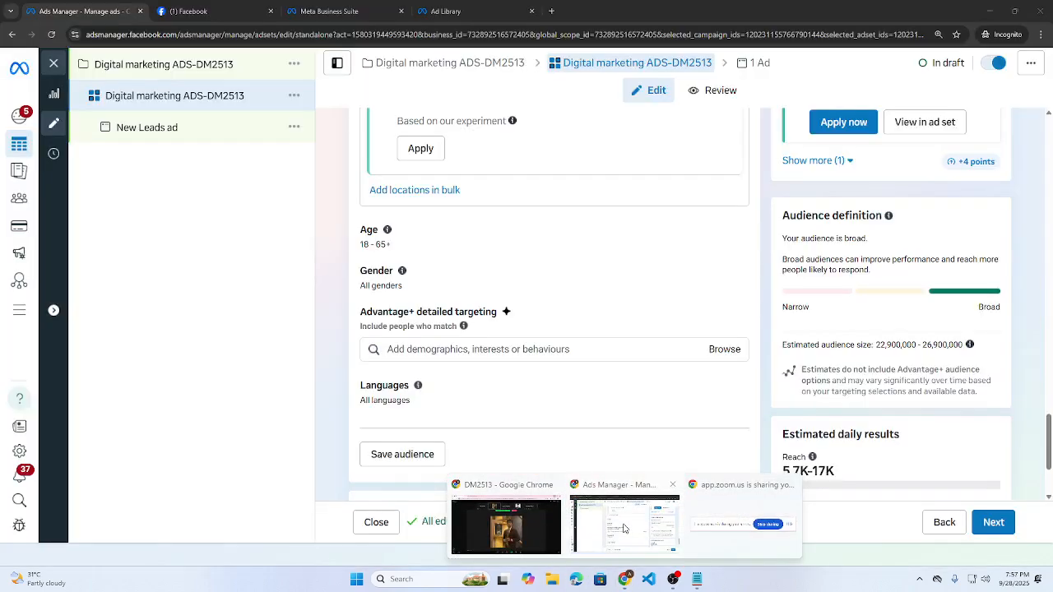
click(526, 523)
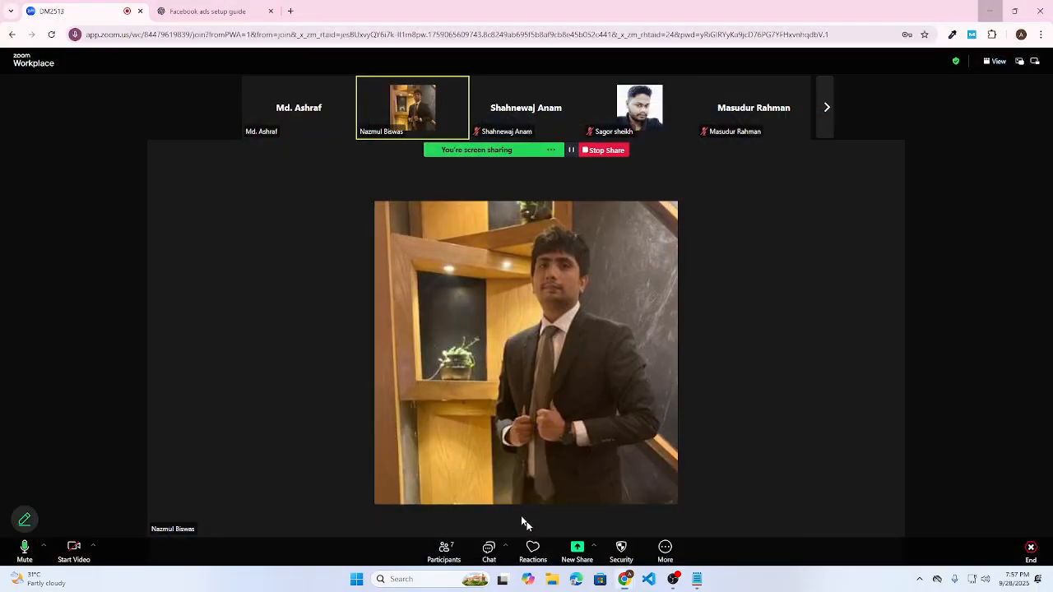
key(ctrl+Tab)
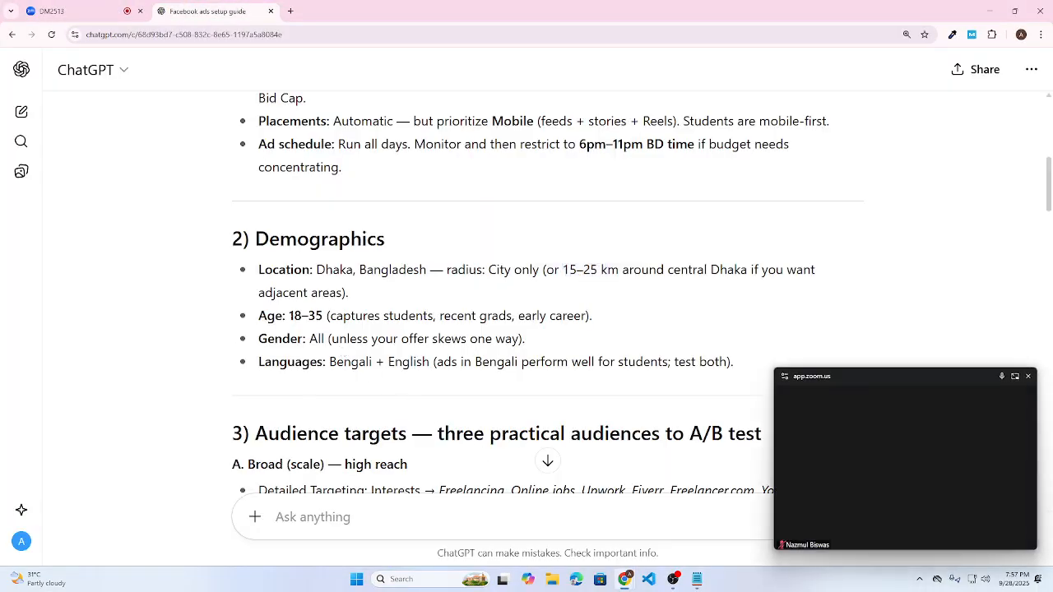
drag(289, 316, 322, 316)
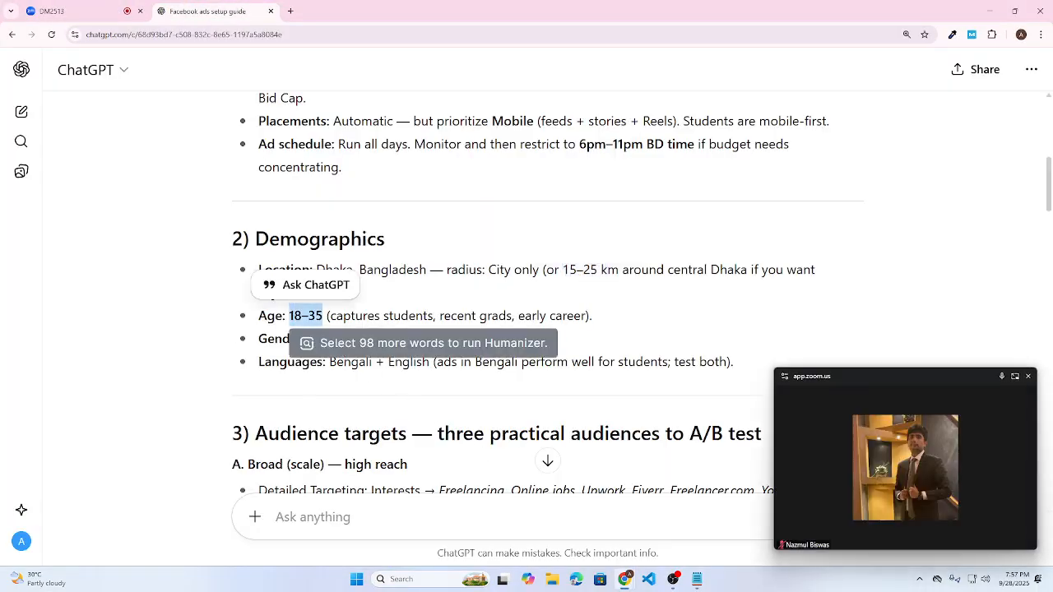
click(993, 11)
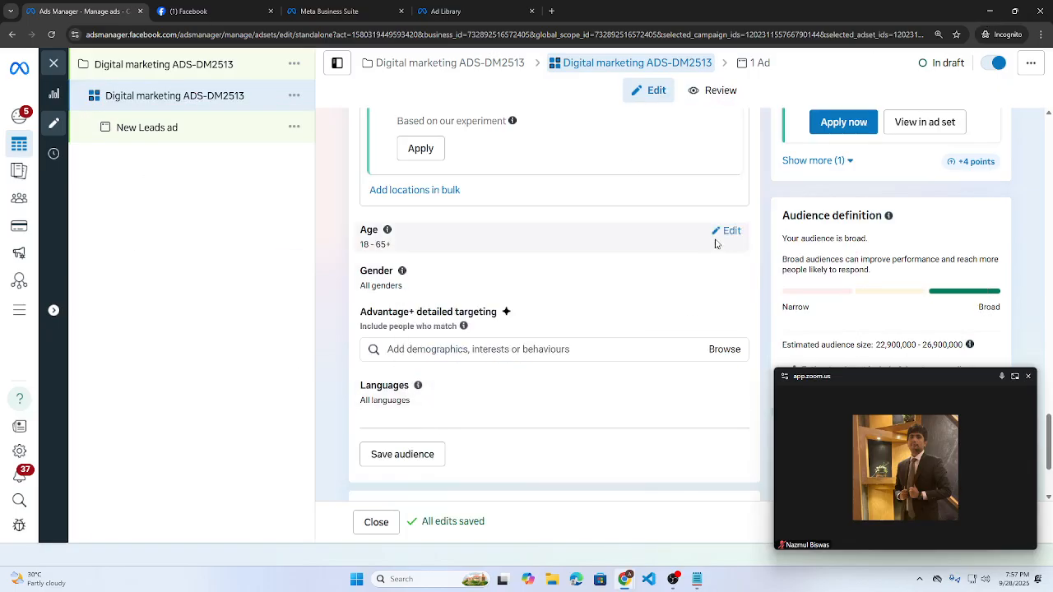
- Change the maximum age from 65+ to 35, keeping the minimum at 18
click(716, 244)
click(487, 252)
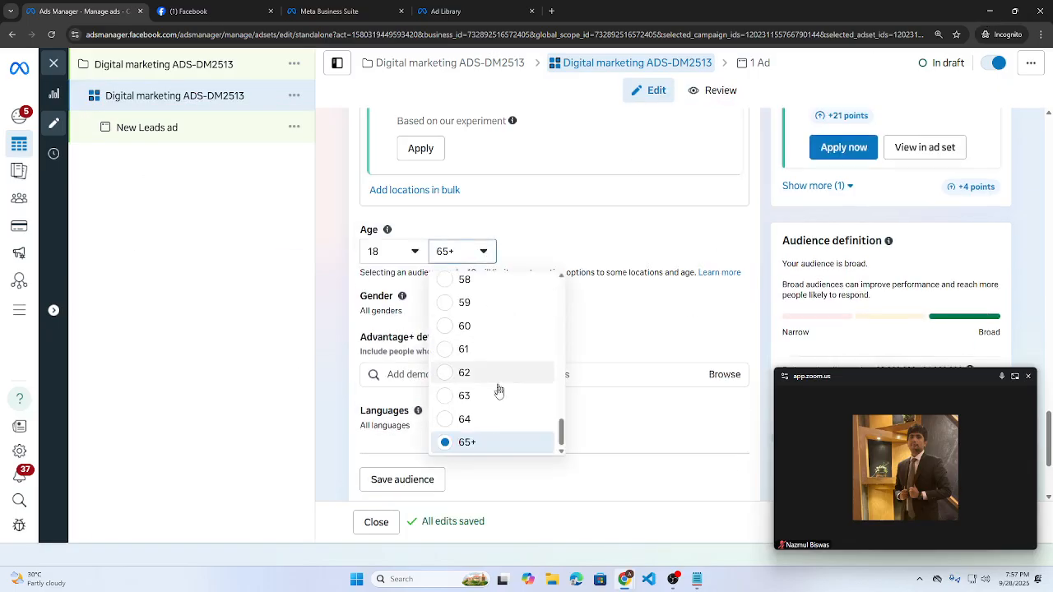
scroll(500, 387, up, 5)
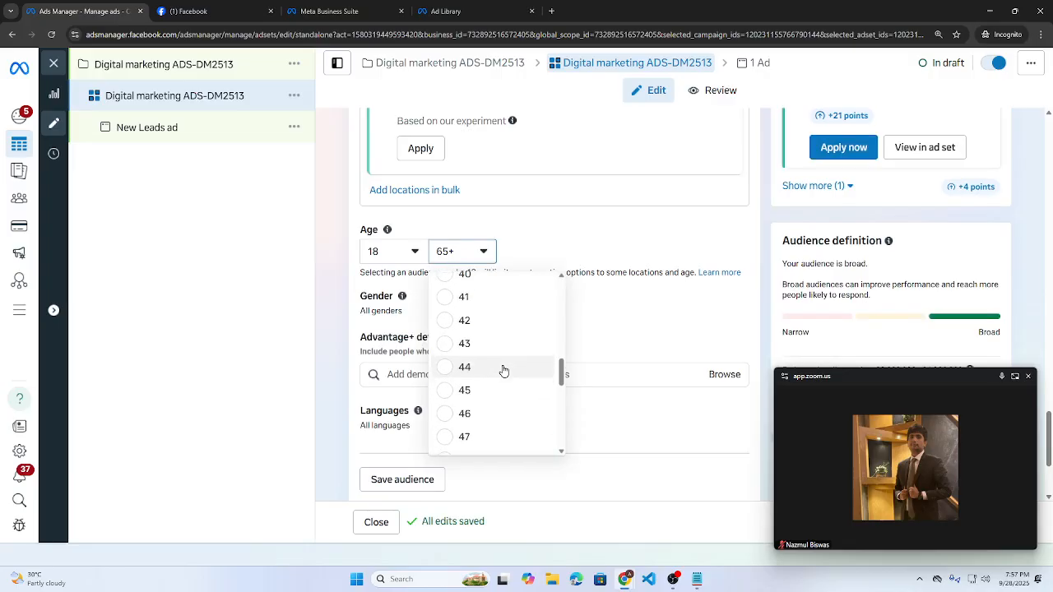
scroll(504, 371, up, 2)
scroll(498, 324, up, 1)
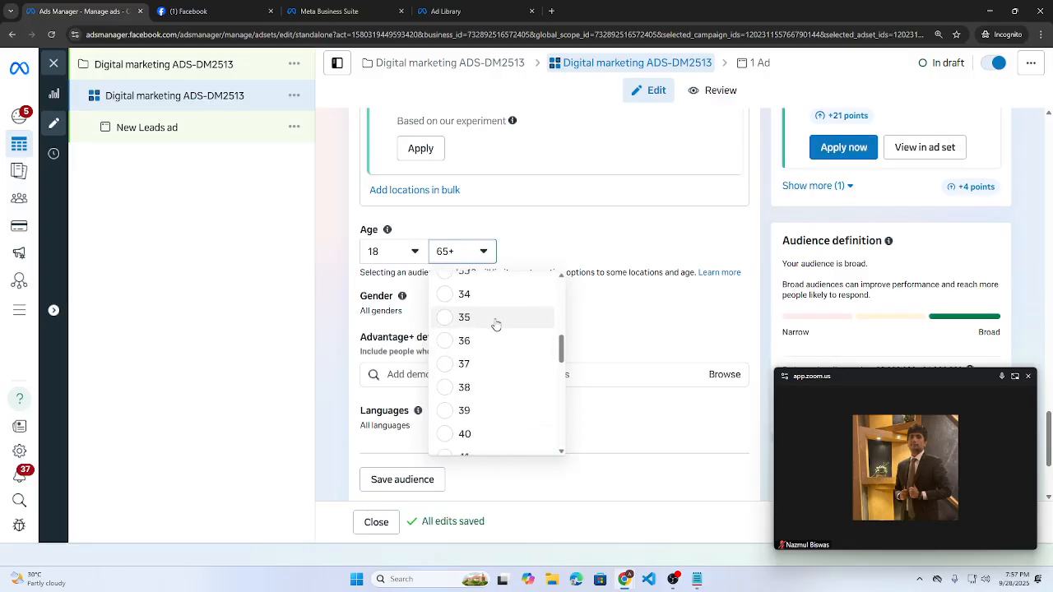
click(496, 321)
click(641, 399)
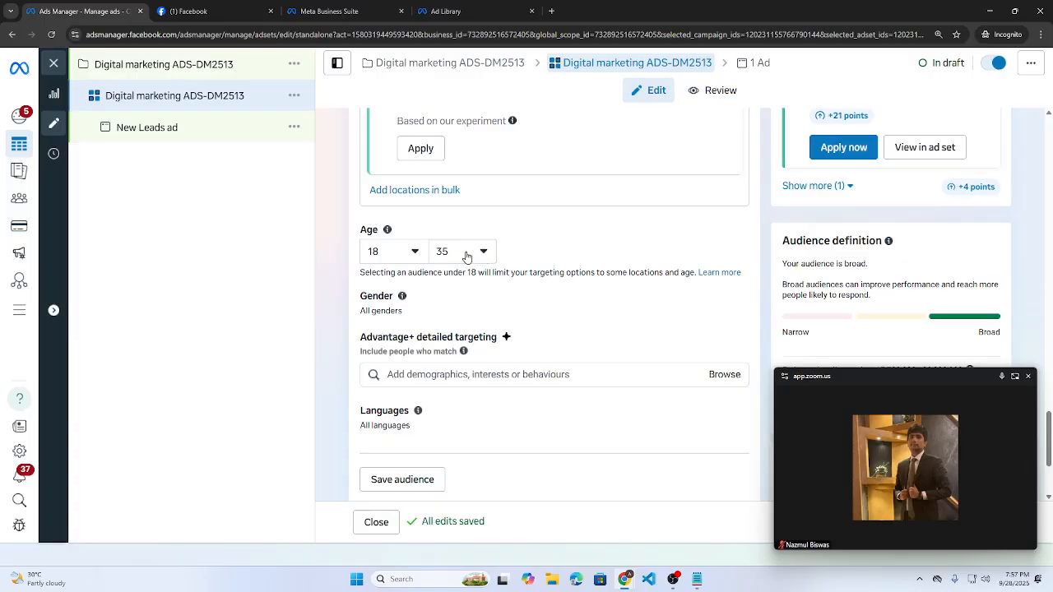
click(467, 253)
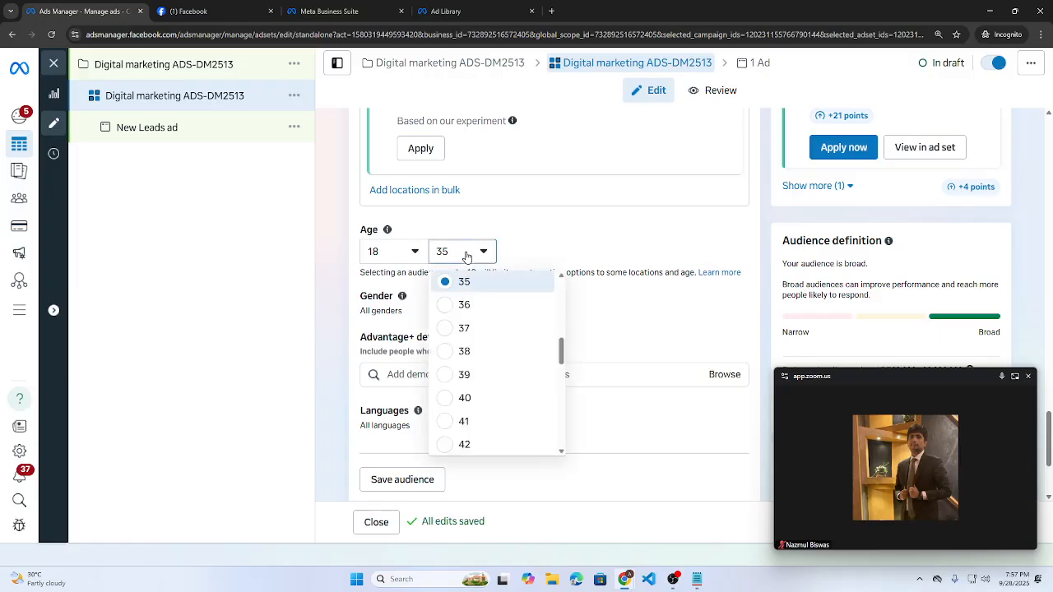
click(557, 231)
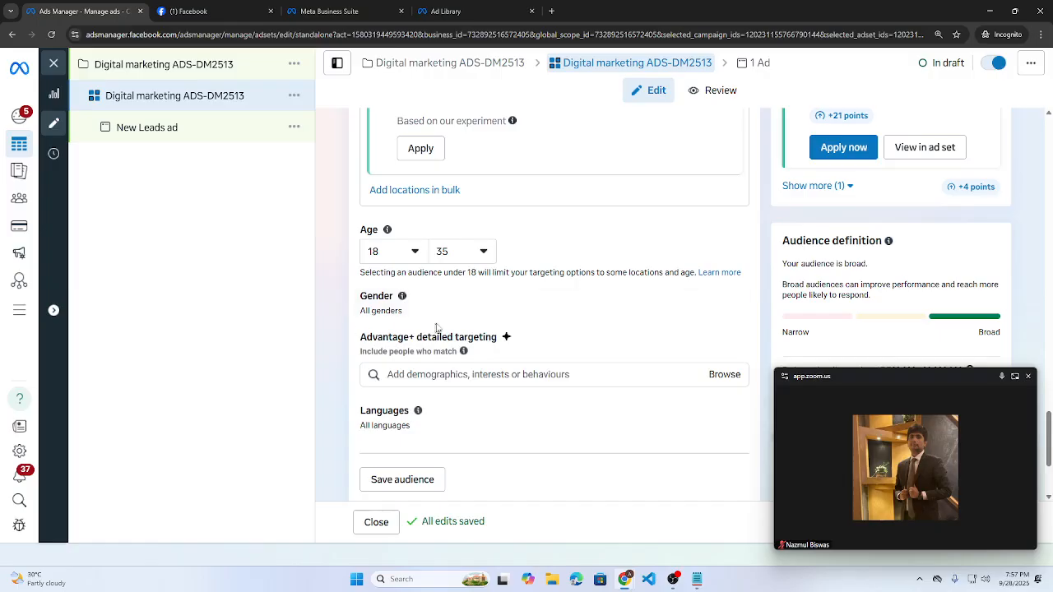
- Keep gender at All genders for ages 18–35 and close the floating Zoom window
click(735, 302)
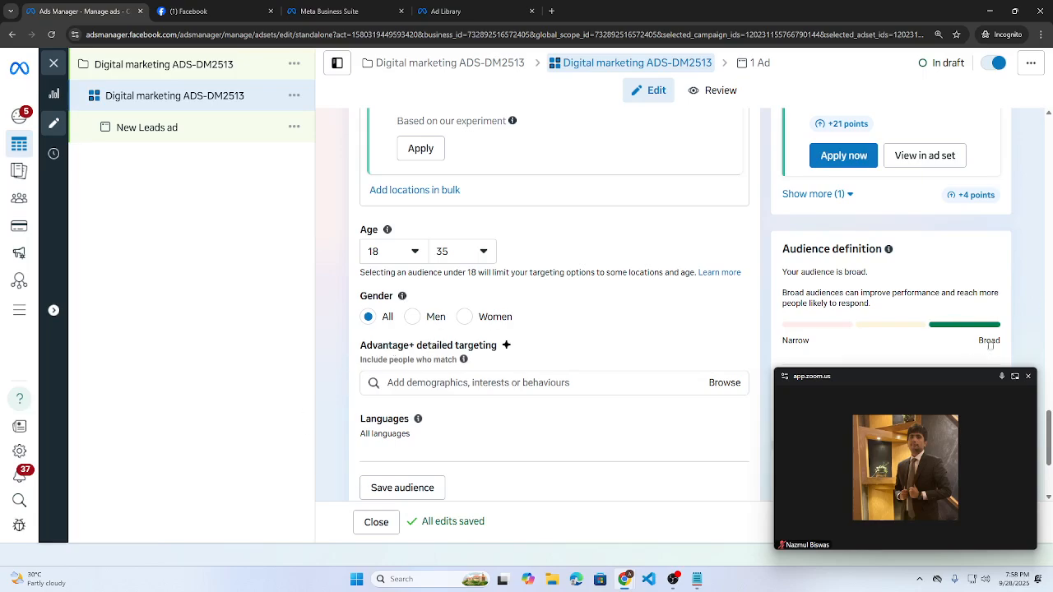
click(1028, 377)
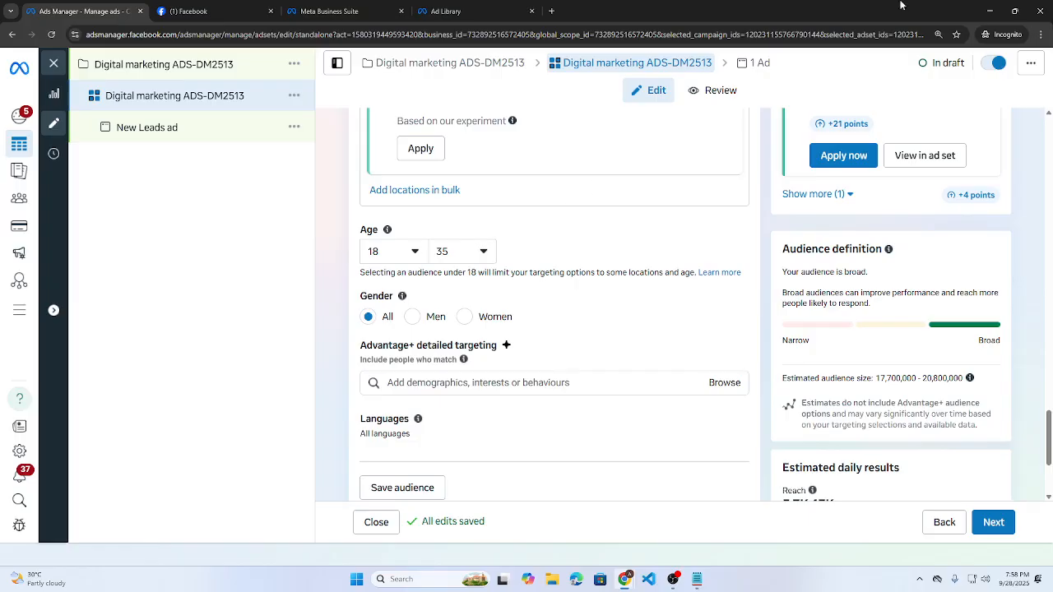
- Raise the maximum age to 40, widening the audience to 19,900,000–23,400,000
scroll(665, 395, down, 1)
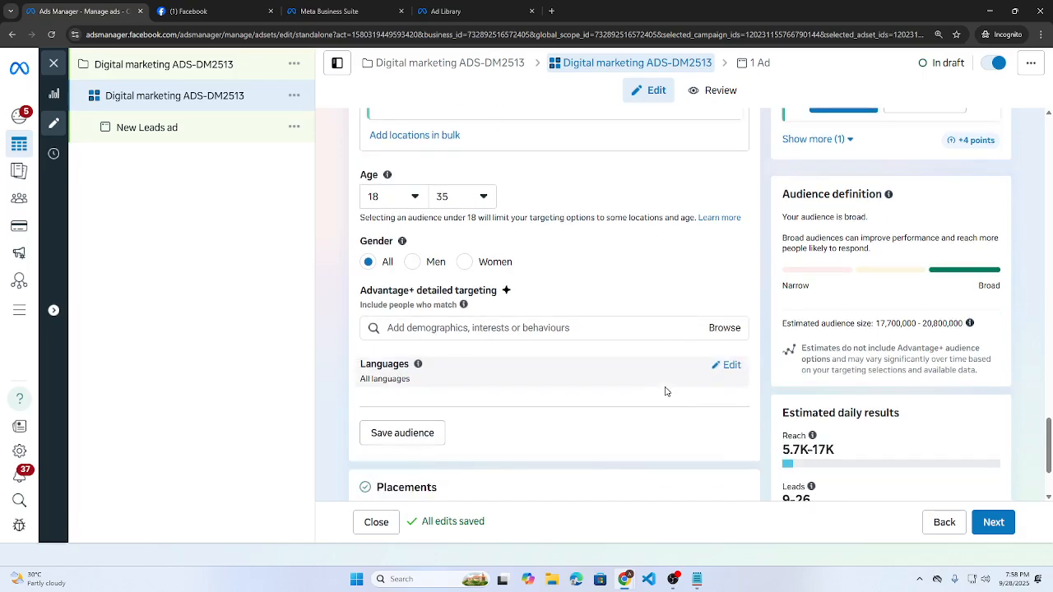
scroll(677, 425, up, 2)
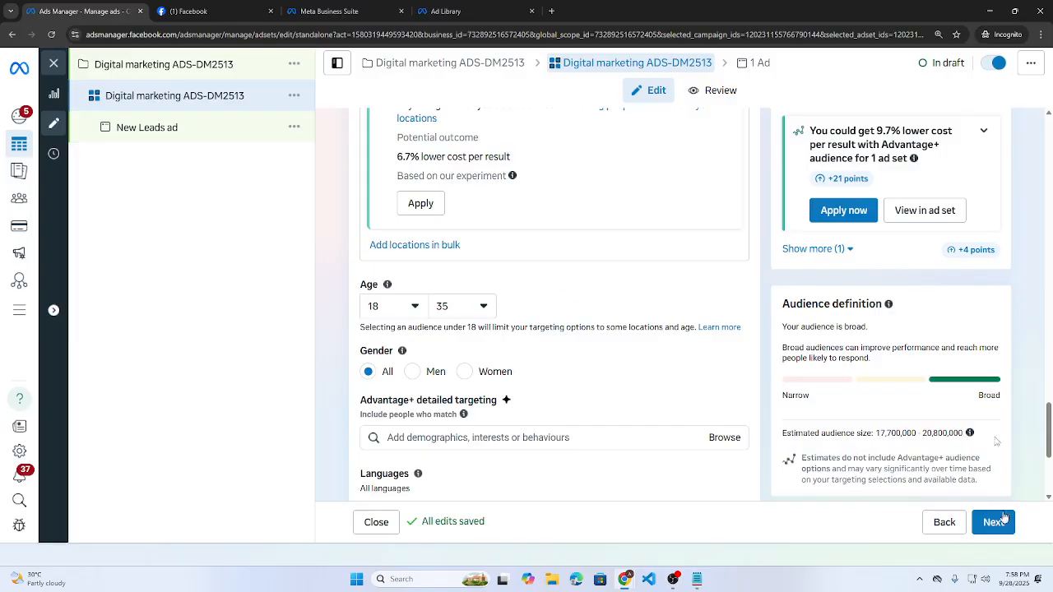
scroll(482, 324, down, 1)
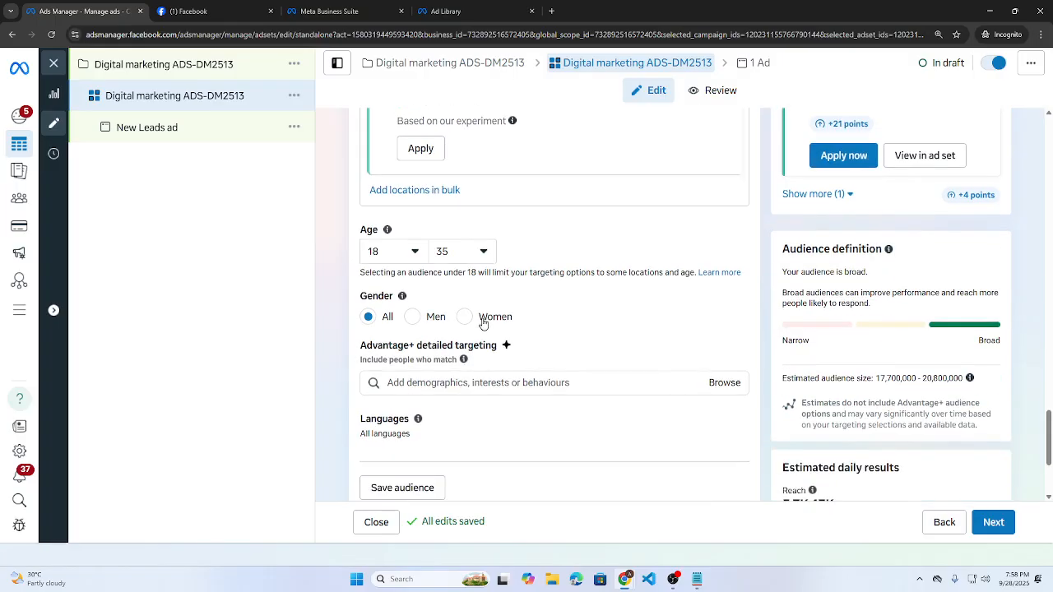
click(482, 252)
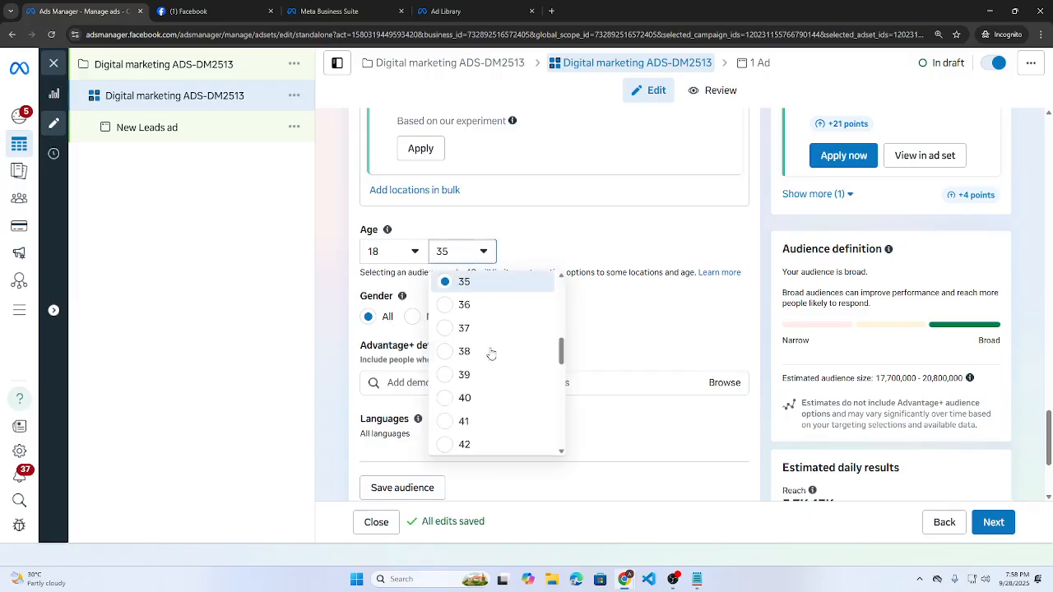
click(484, 398)
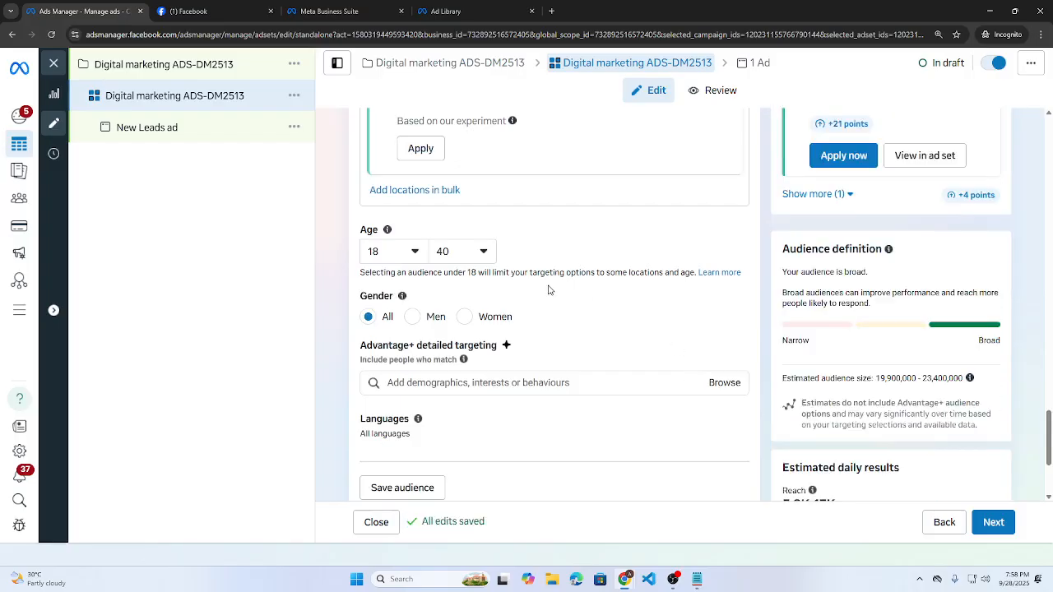
scroll(550, 290, down, 2)
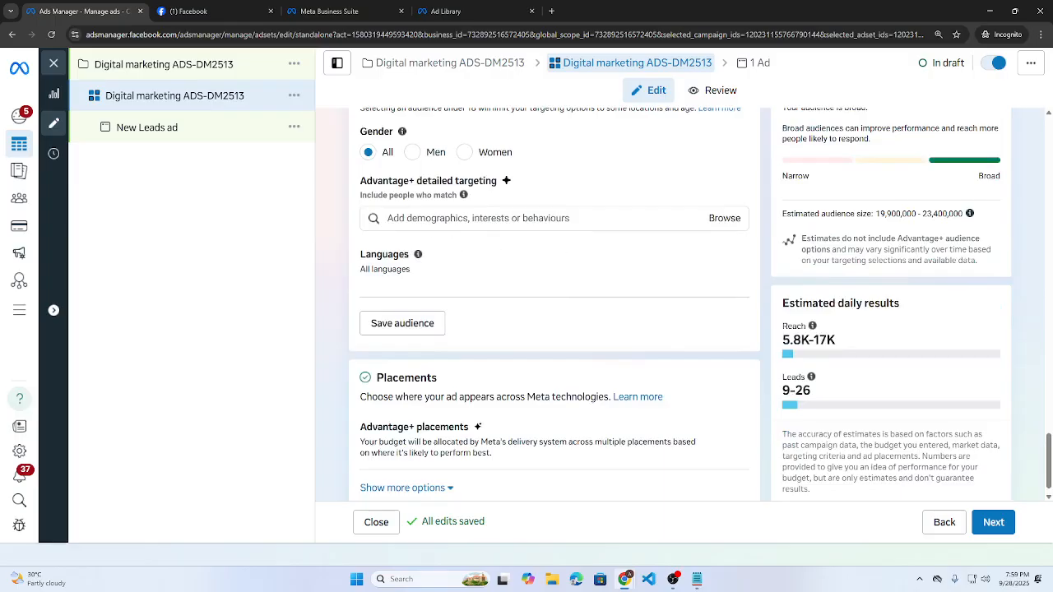
click(724, 220)
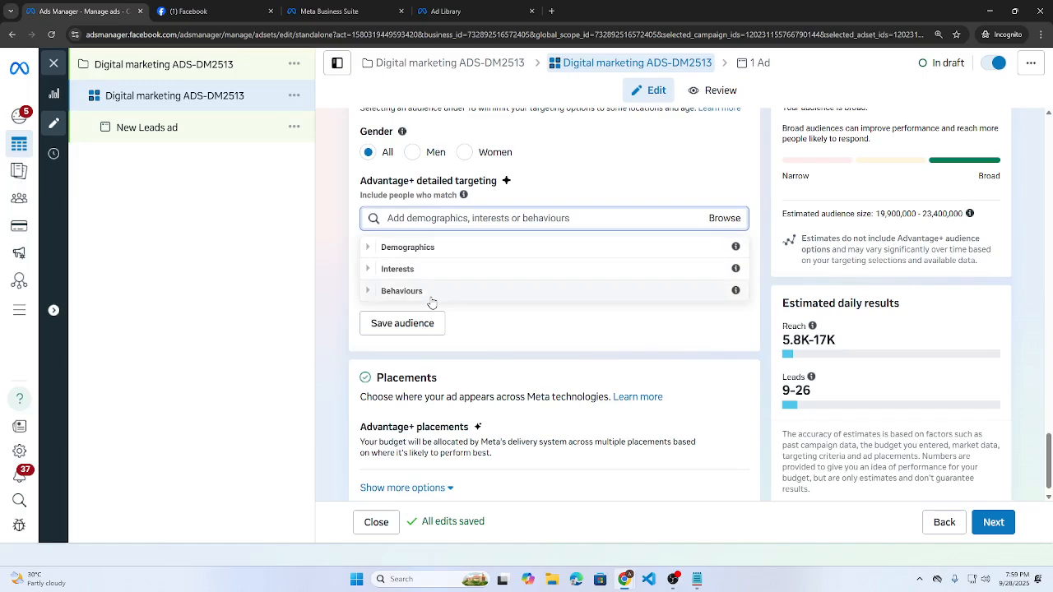
click(459, 227)
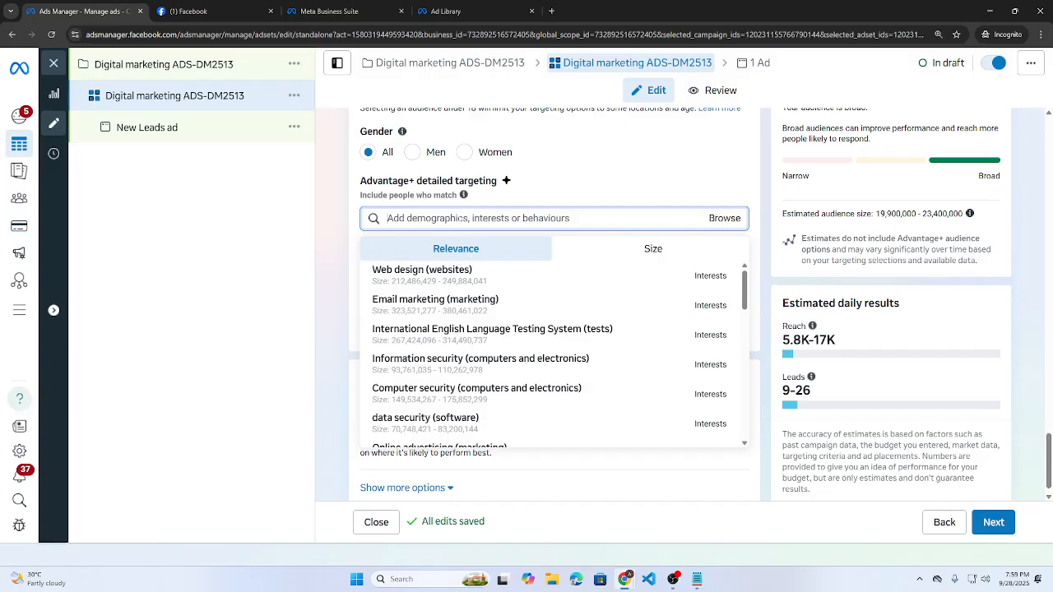
click(323, 264)
- Snap Ads Manager to the left half and the ChatGPT guide to the right half
key(super+Right)
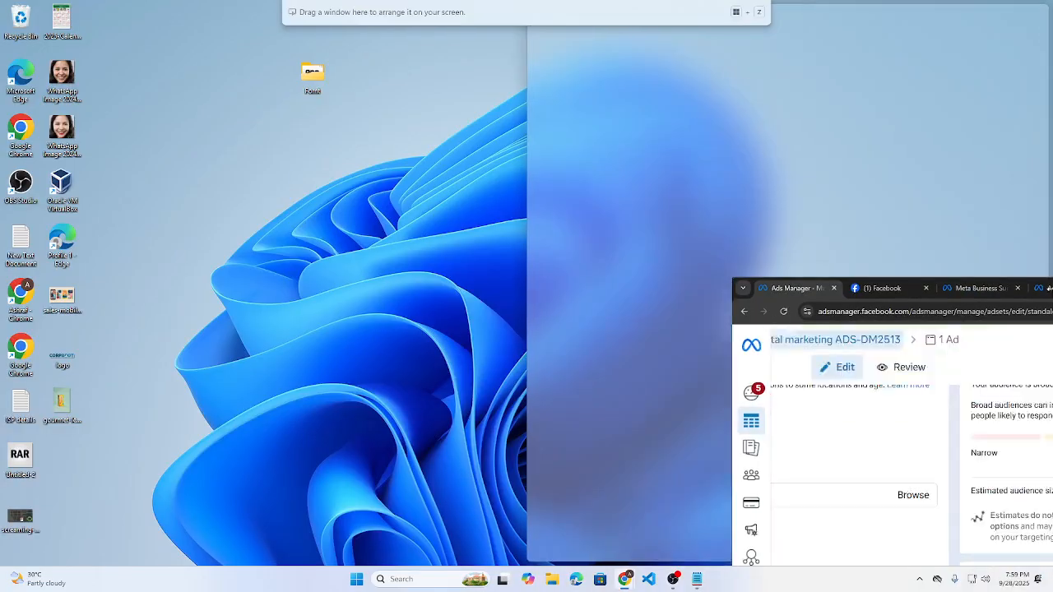
click(306, 187)
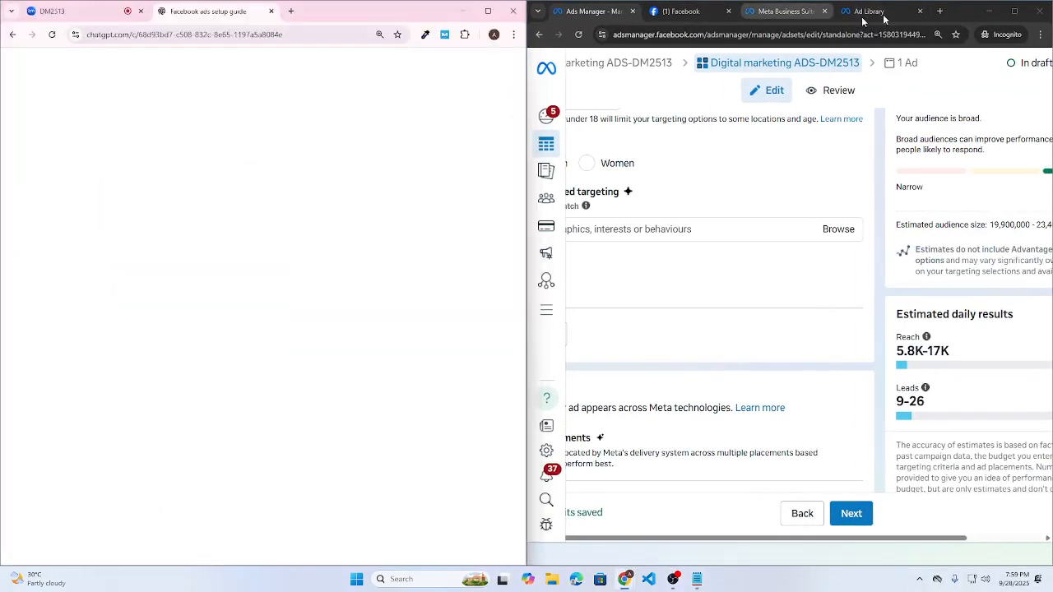
drag(956, 21, 3, 99)
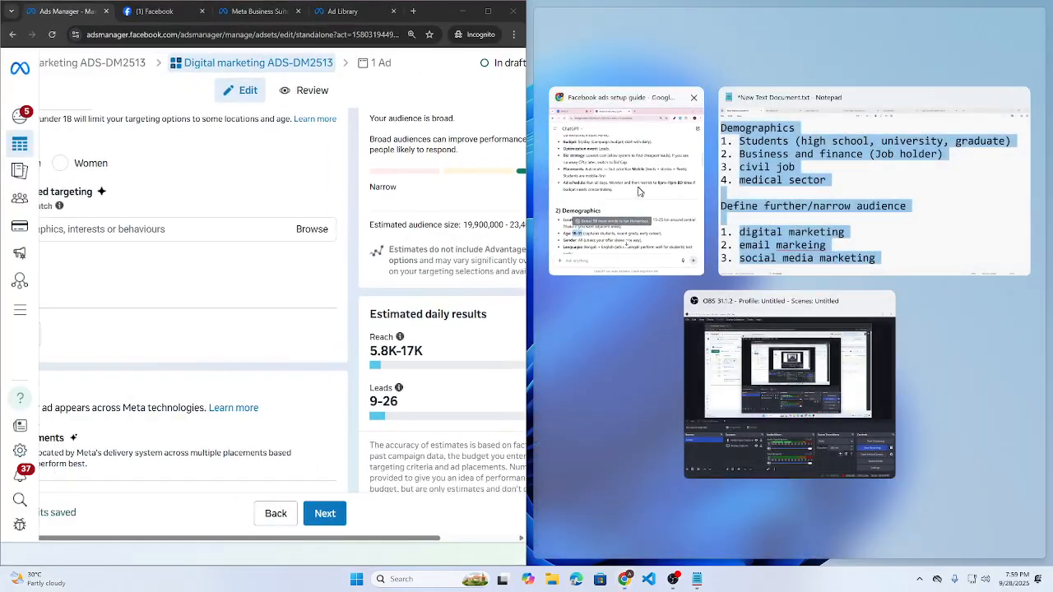
click(639, 192)
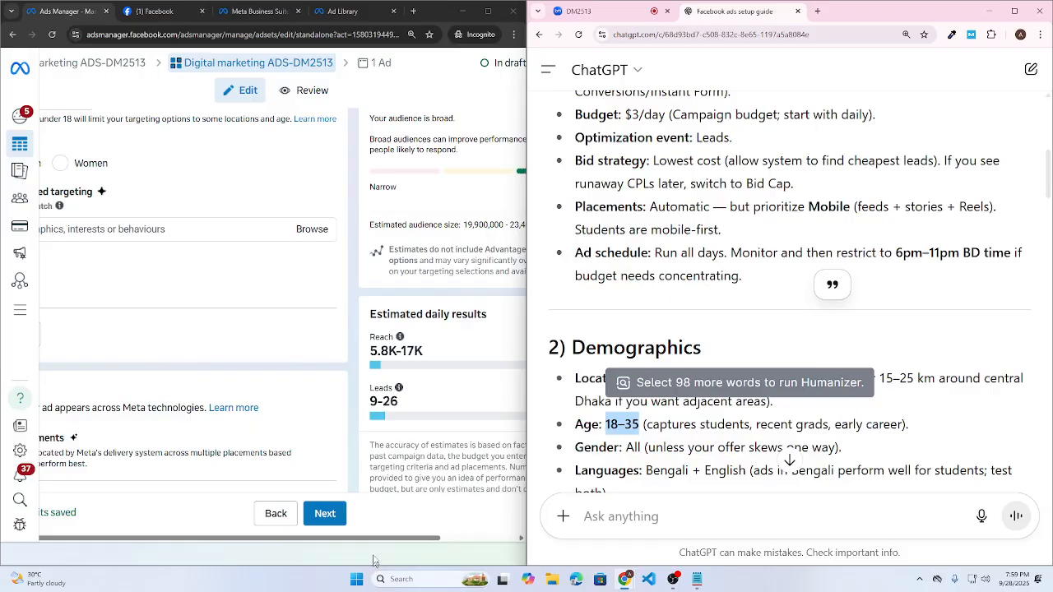
drag(374, 540, 228, 540)
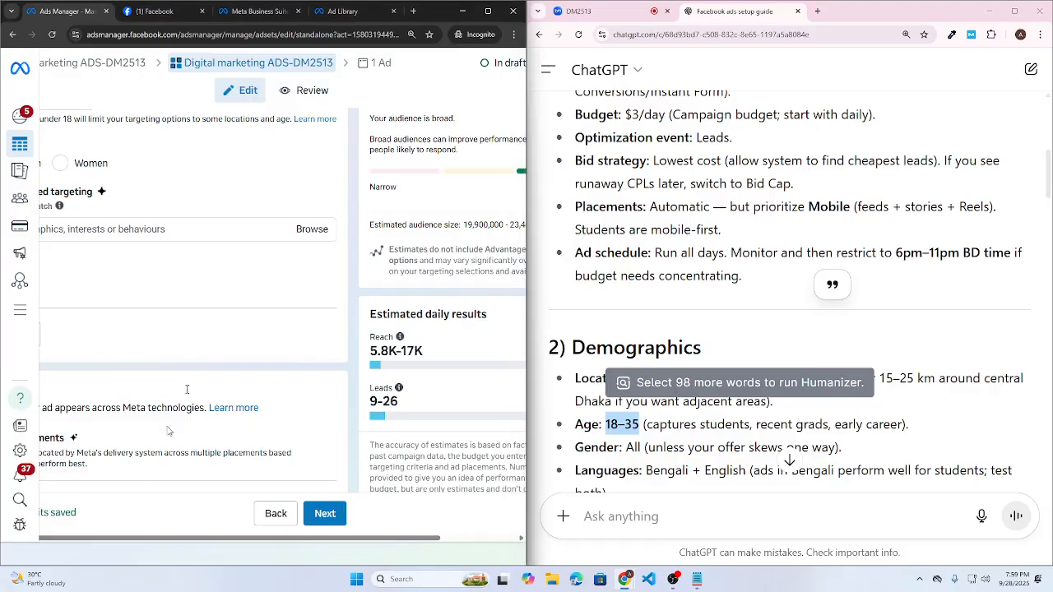
- Set the Ads Manager page zoom to 110% and bring the guide's Demographics section into view
click(411, 33)
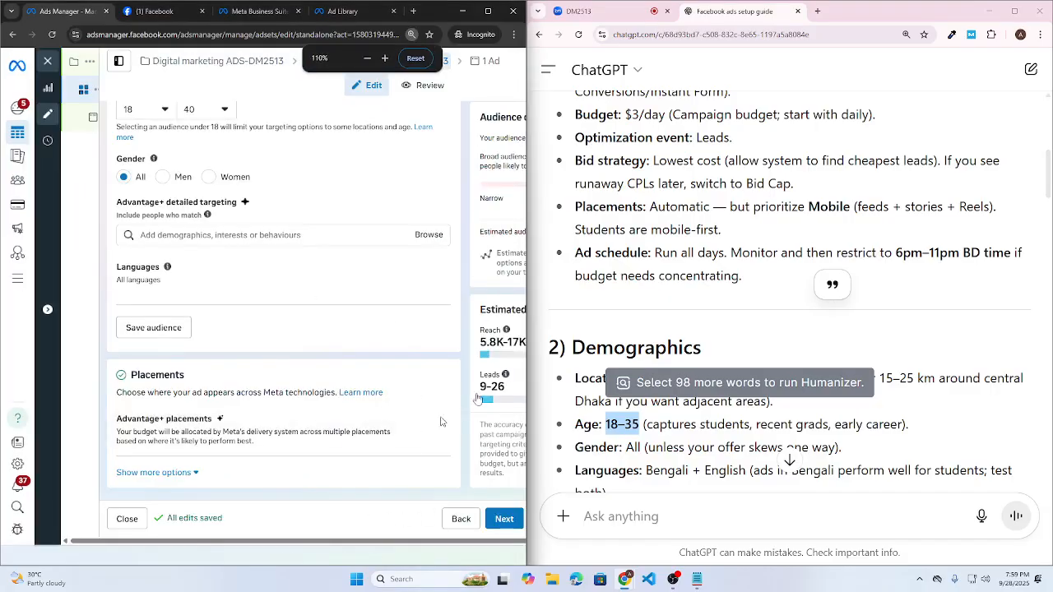
click(695, 249)
scroll(695, 249, down, 2)
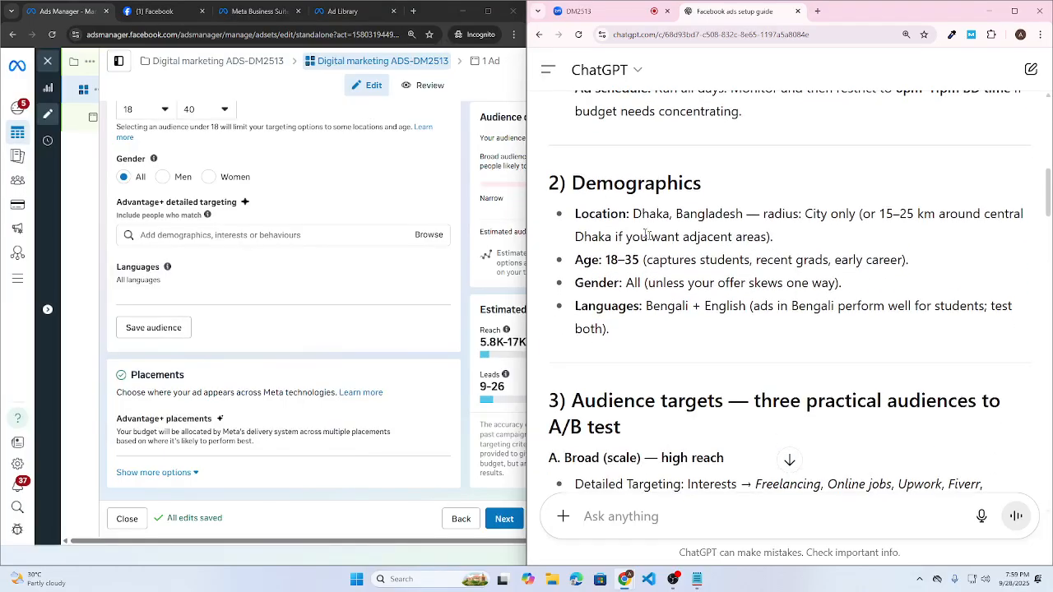
drag(575, 213, 729, 263)
click(718, 324)
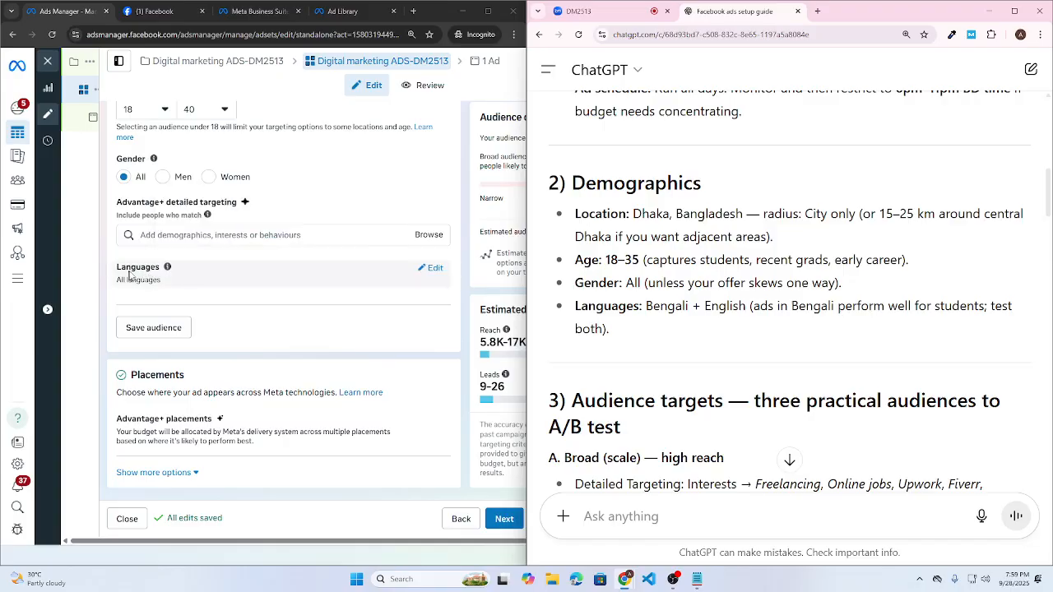
- Add Bengali and English (All) as the ad set's audience languages
click(430, 274)
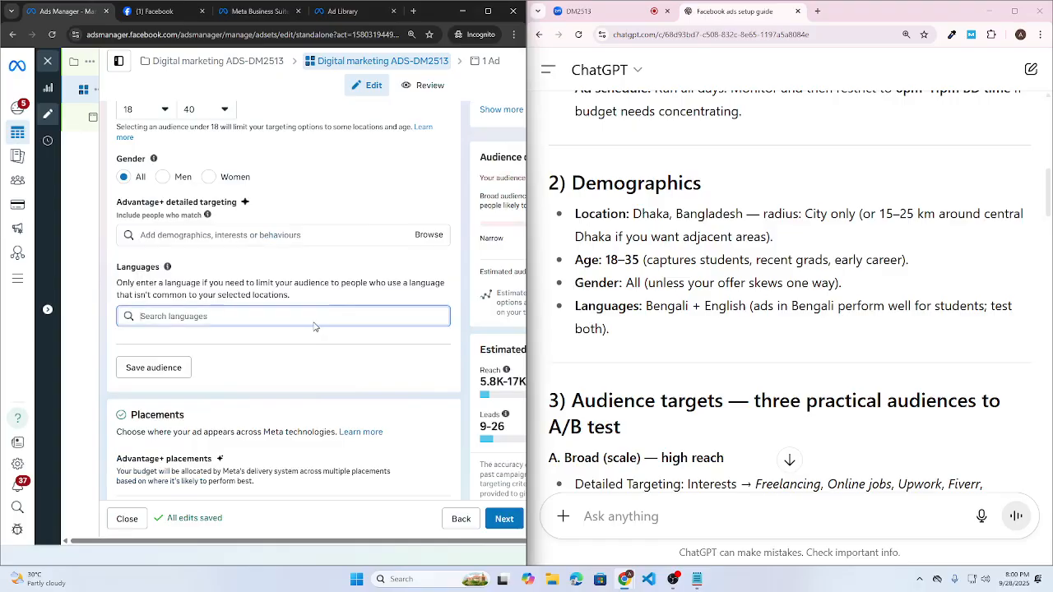
click(314, 325)
text(ben)
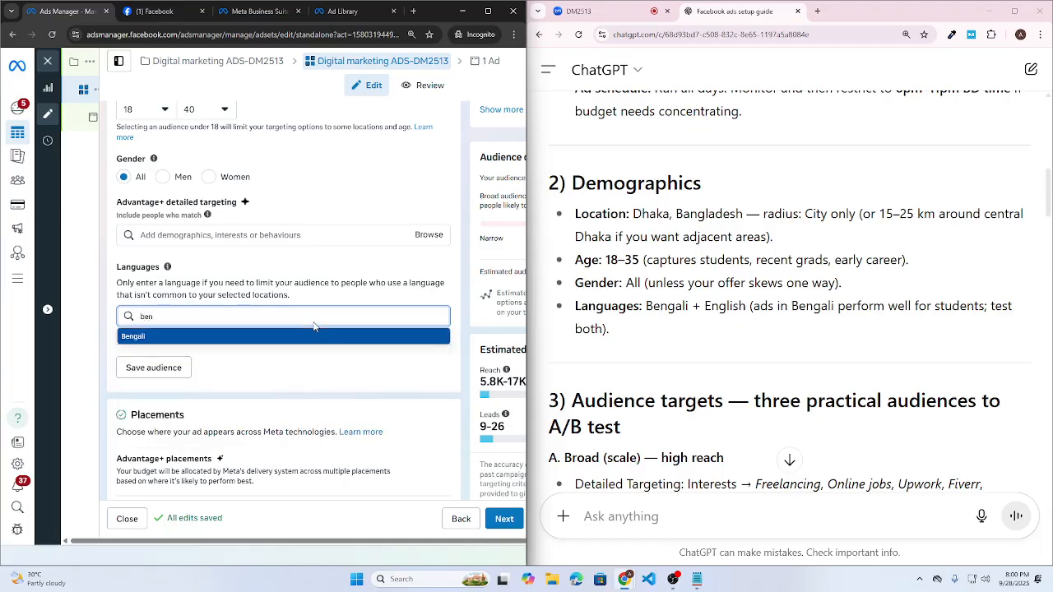
click(303, 336)
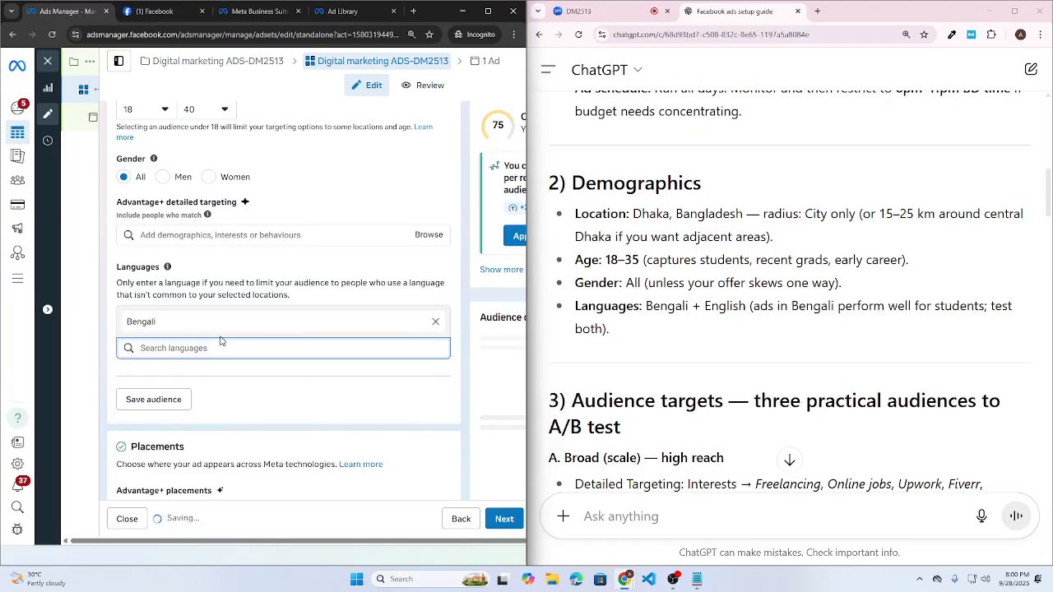
text(english)
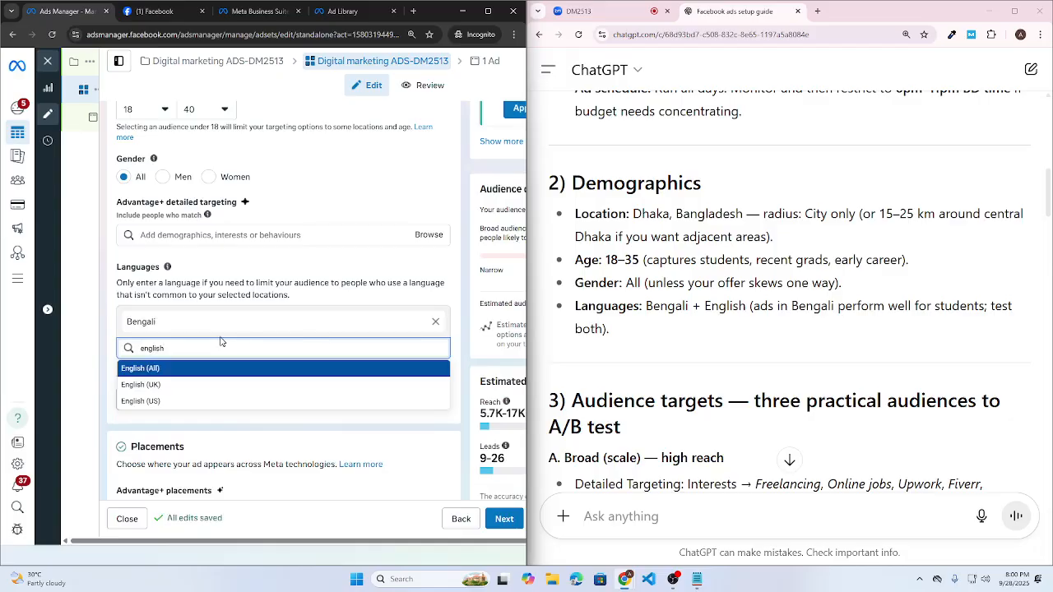
key(Return)
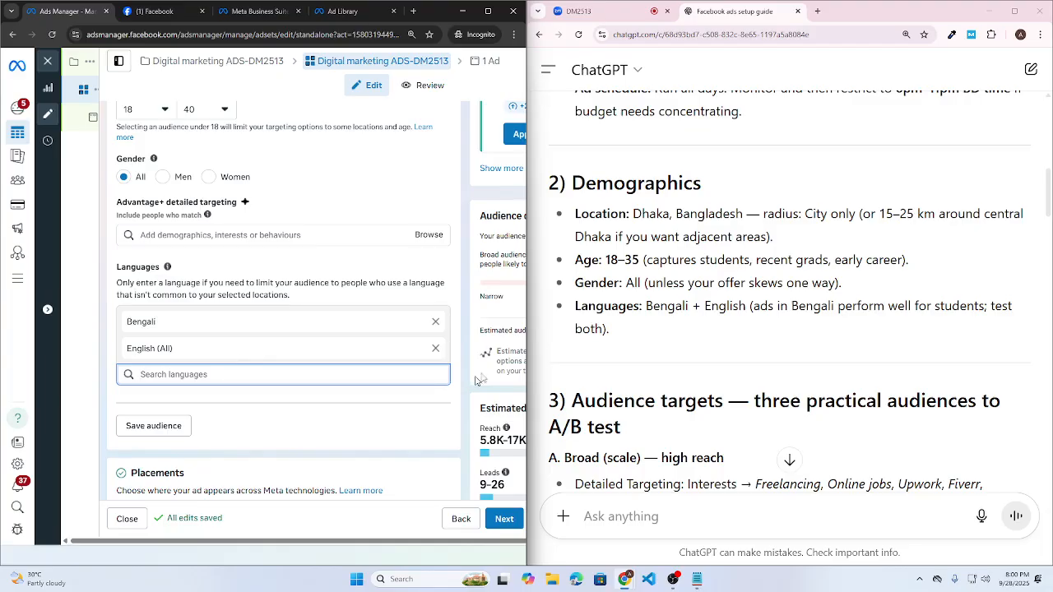
- Scroll down to the Audience targets heading and select text in it
scroll(687, 324, down, 1)
scroll(687, 323, down, 1)
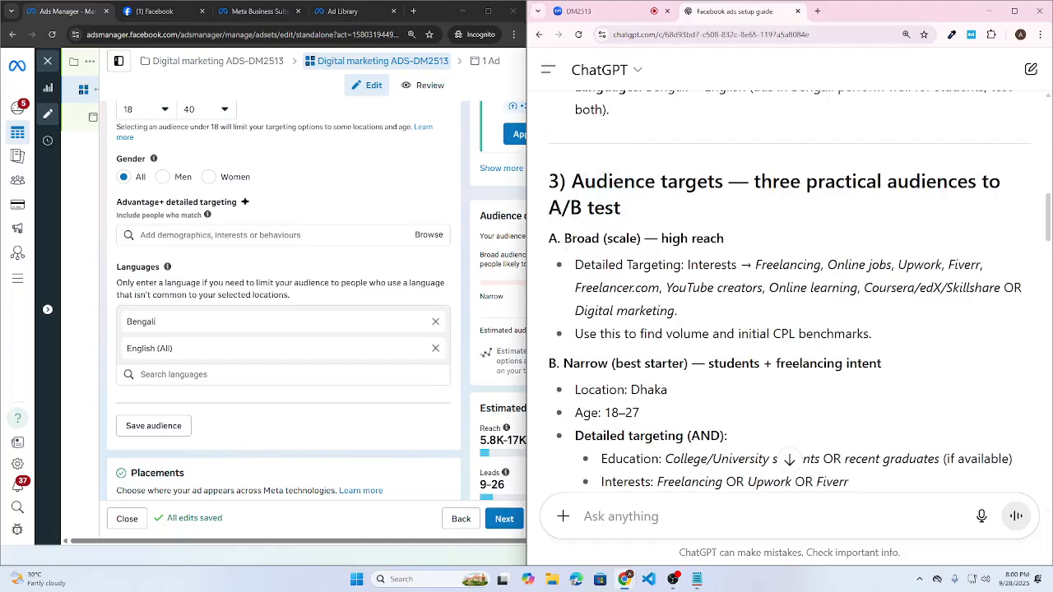
drag(562, 207, 621, 209)
drag(807, 183, 878, 183)
drag(898, 182, 958, 183)
drag(564, 216, 622, 211)
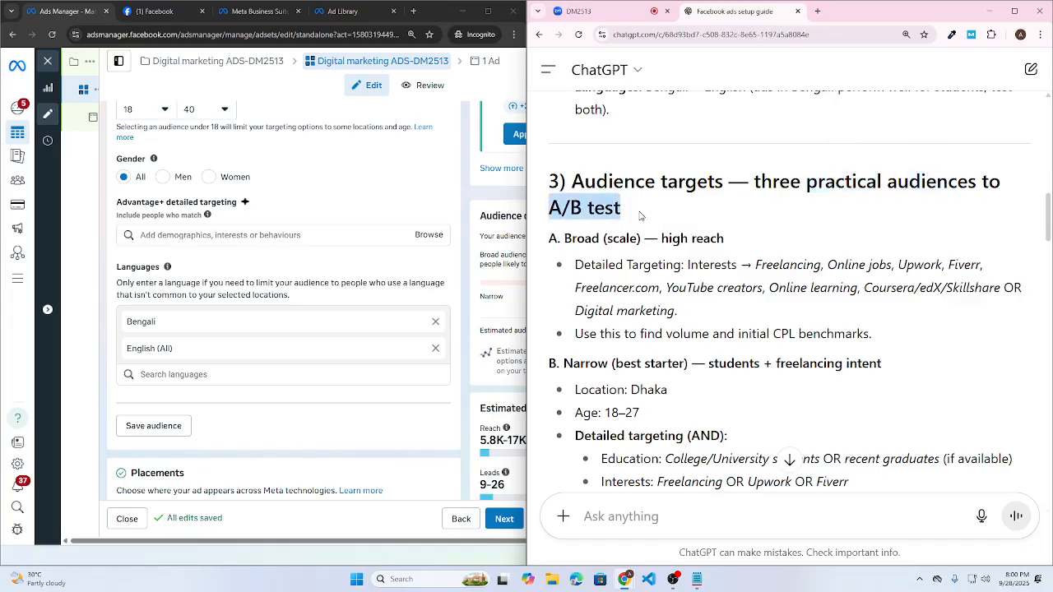
scroll(1048, 504, down, 2)
scroll(1049, 503, down, 5)
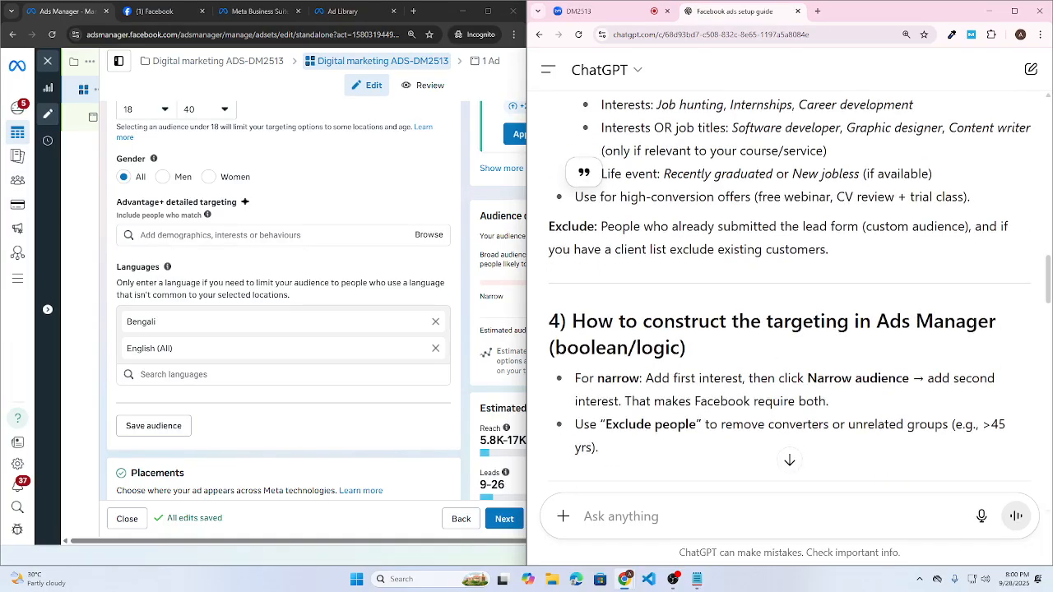
scroll(699, 291, up, 10)
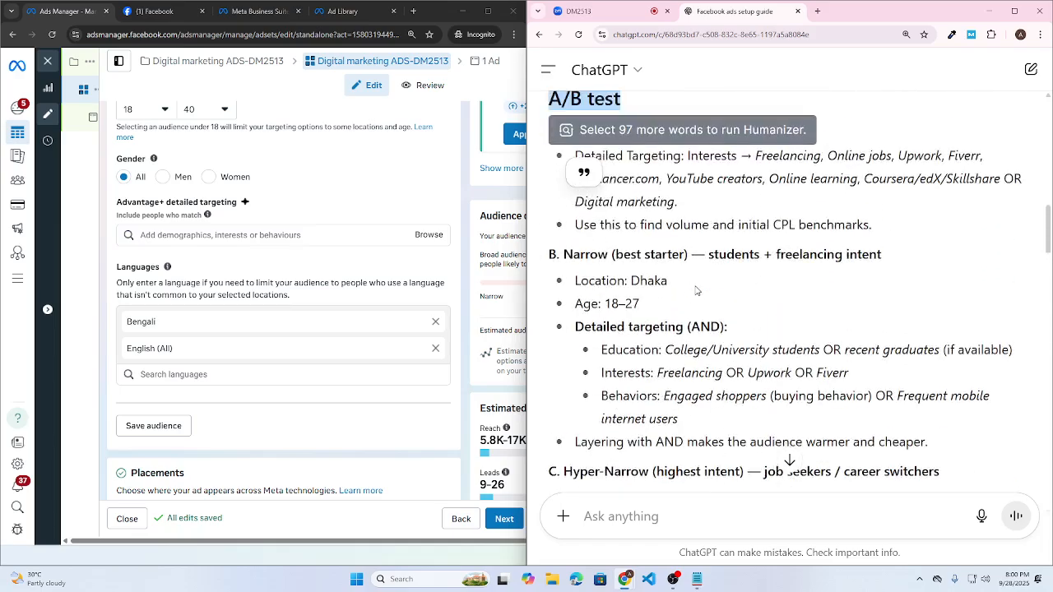
double_click(583, 236)
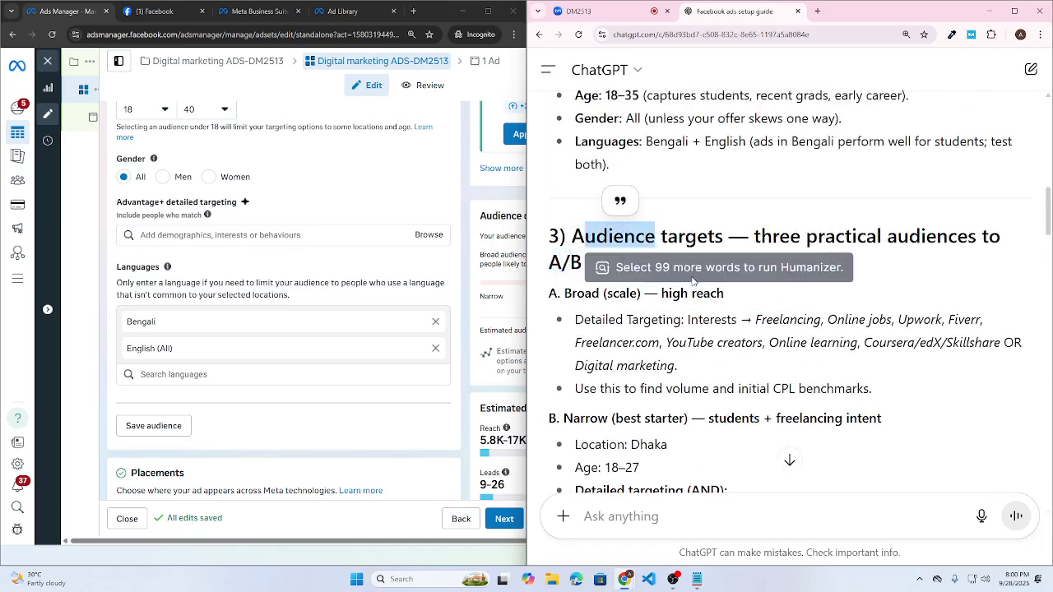
scroll(582, 234, down, 1)
click(581, 232)
drag(564, 182, 601, 183)
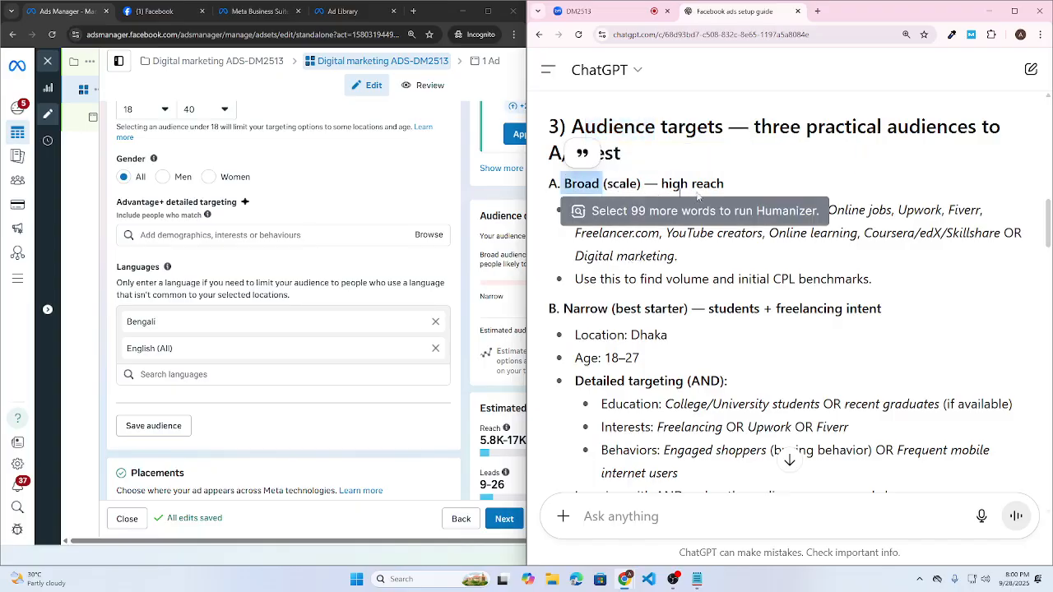
drag(712, 180, 775, 183)
click(673, 360)
drag(564, 310, 686, 309)
click(788, 298)
scroll(788, 297, down, 1)
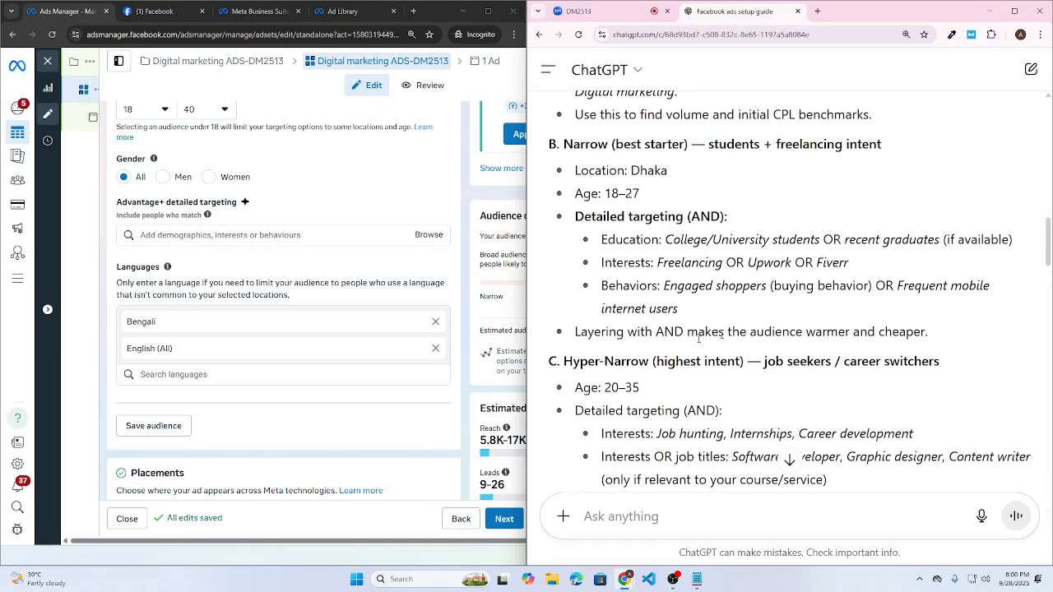
scroll(789, 458, down, 1)
scroll(788, 459, up, 1)
scroll(788, 458, up, 1)
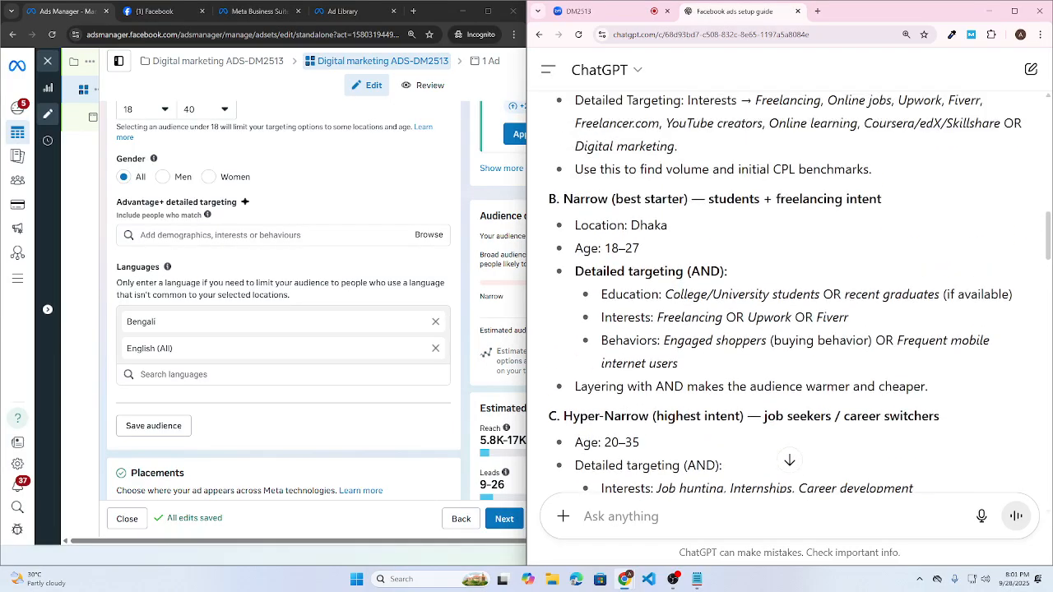
scroll(788, 458, down, 2)
drag(565, 251, 728, 251)
click(746, 224)
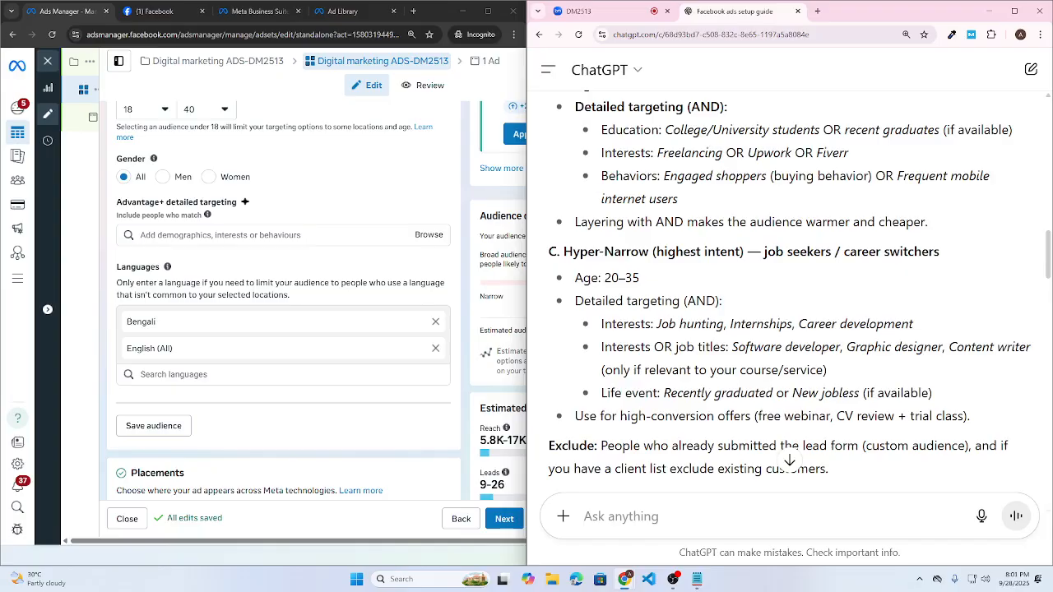
scroll(790, 288, down, 1)
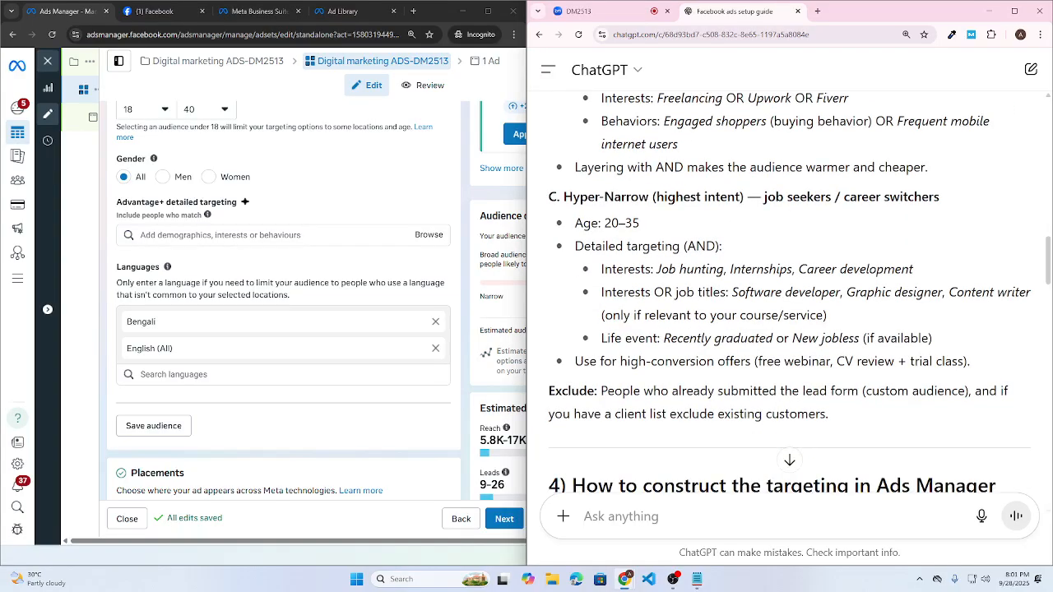
scroll(684, 354, up, 3)
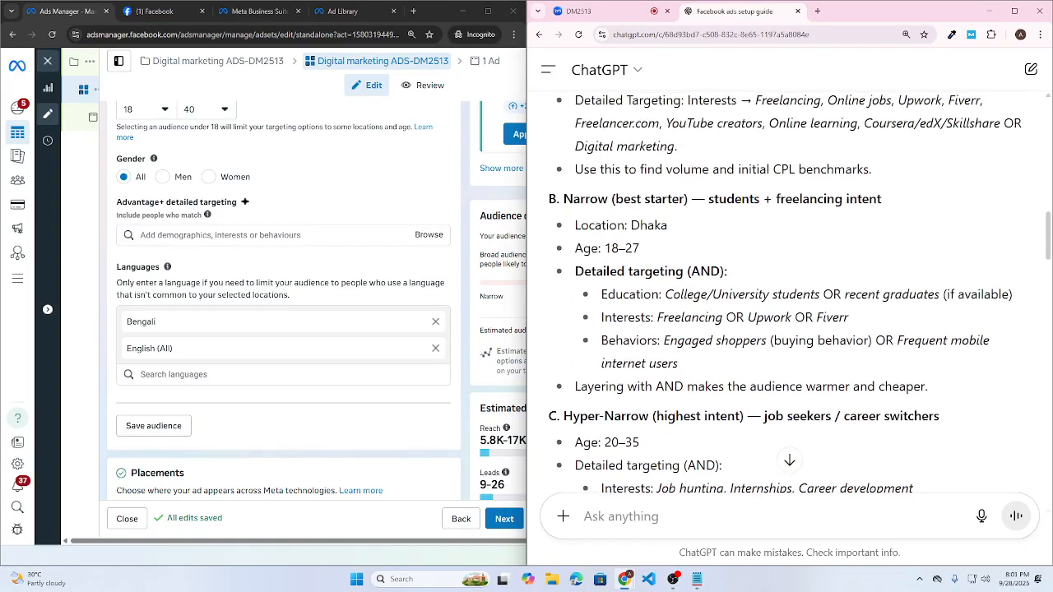
scroll(790, 288, down, 2)
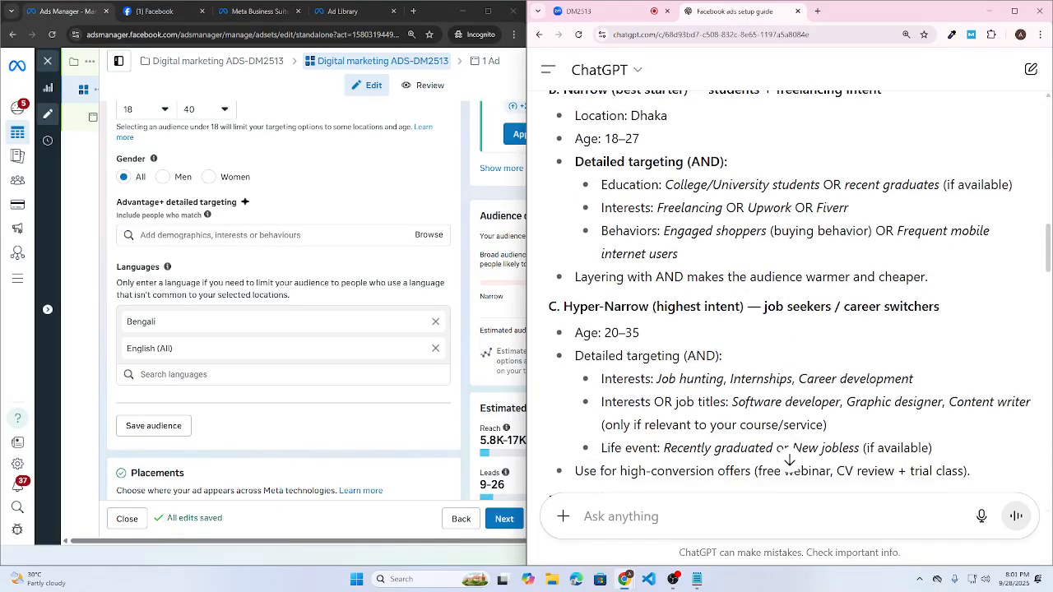
scroll(790, 288, up, 4)
scroll(785, 283, down, 1)
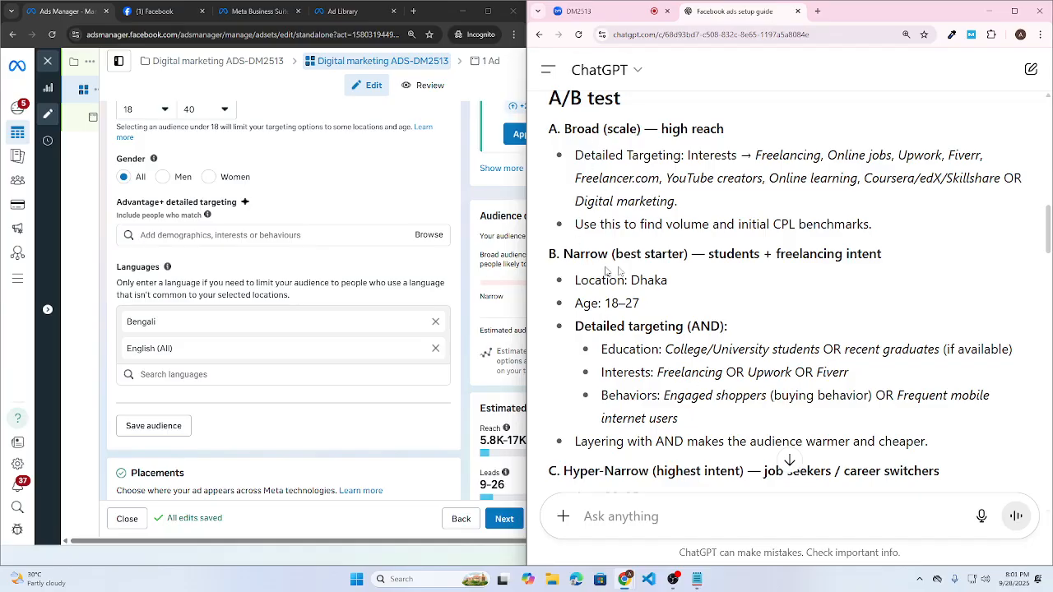
drag(592, 130, 724, 130)
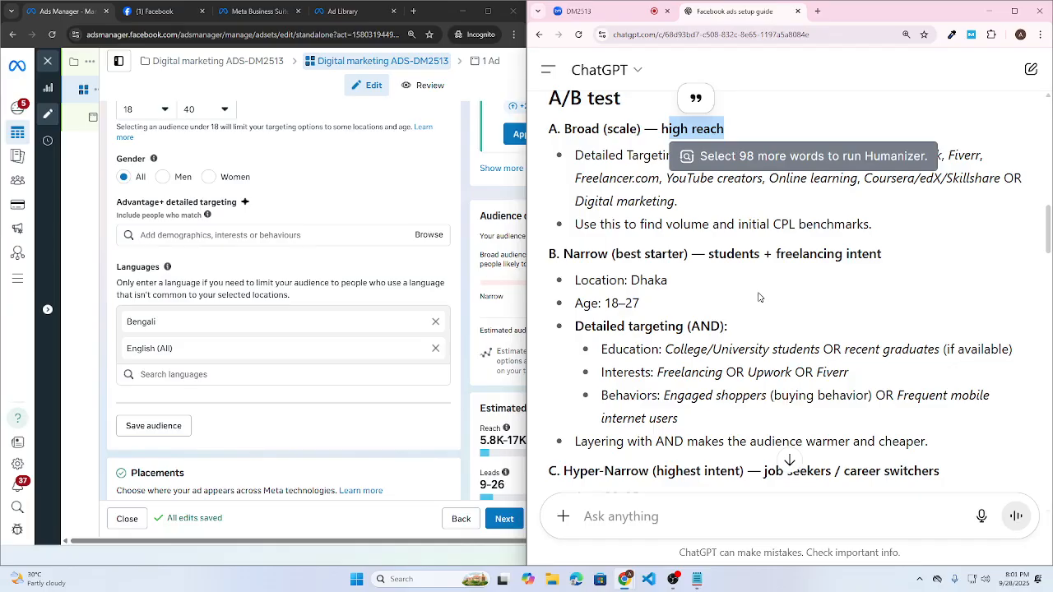
scroll(759, 297, down, 1)
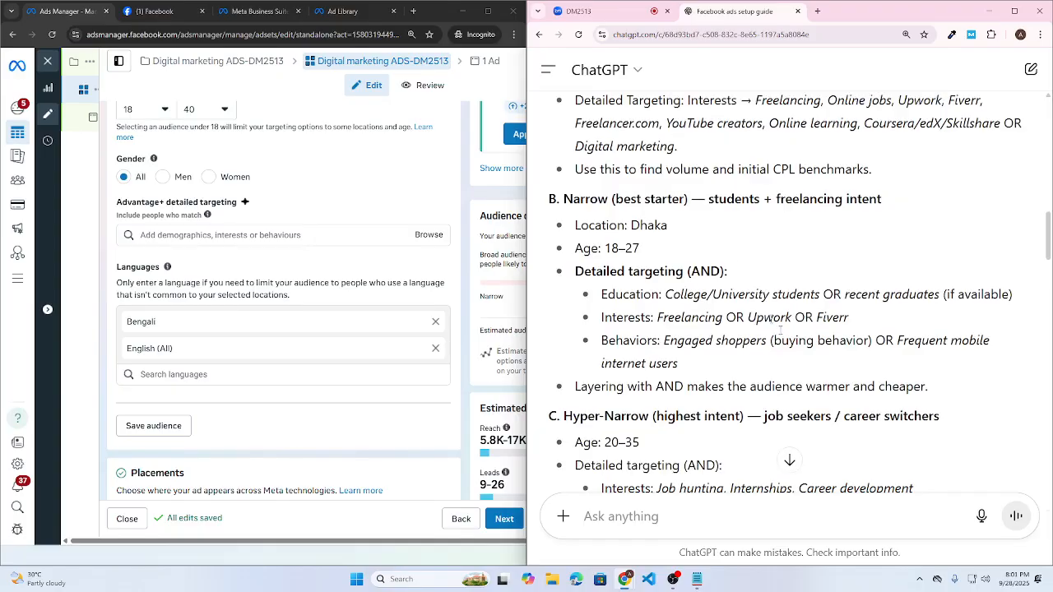
scroll(759, 297, down, 15)
scroll(790, 292, down, 15)
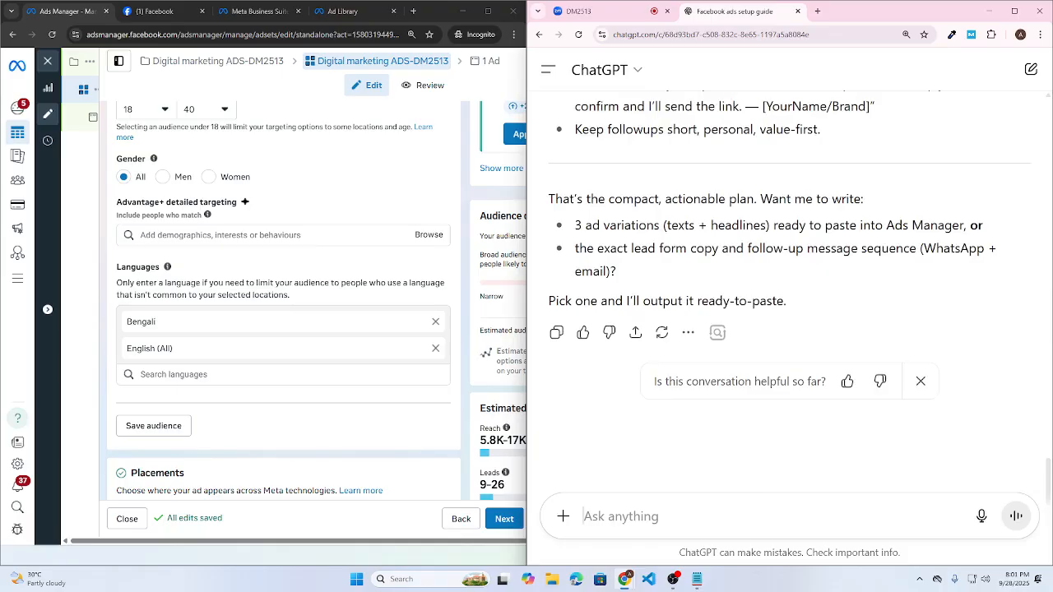
- Ask ChatGPT: 'give me demographic details first then I will ask for another'
text(provide)
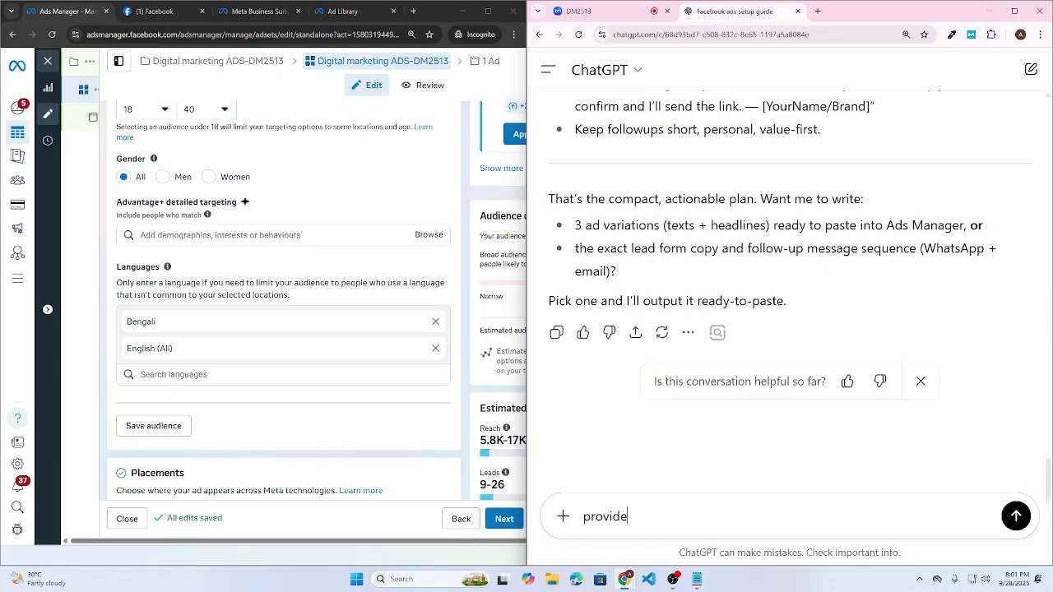
text( me me)
text(e)
key(ctrl+a)
text(give me demograo)
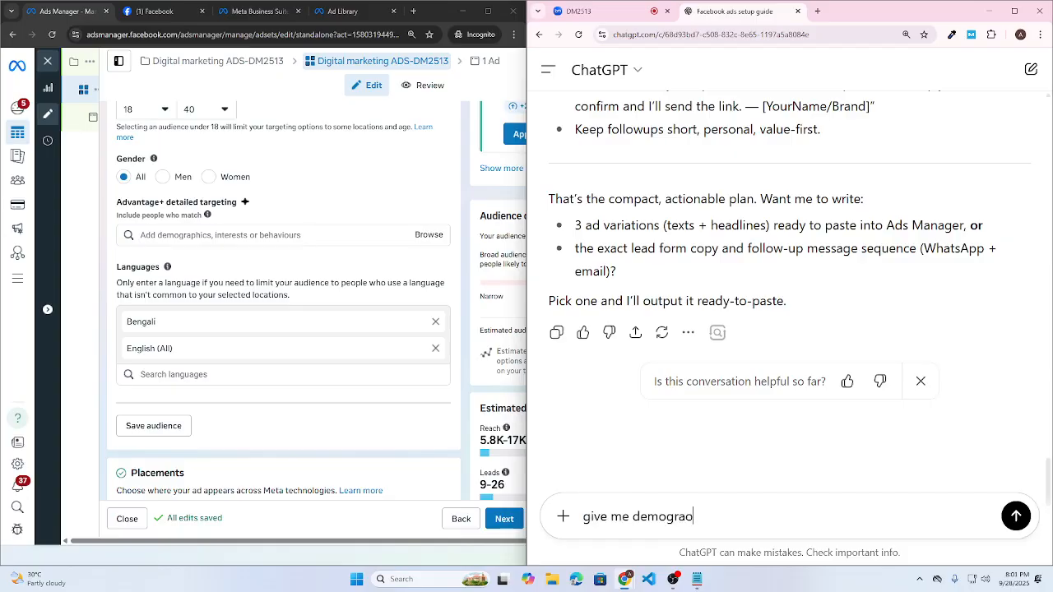
text(phic)
text( details)
text( fire)
key(BackSpace)
key(BackSpace)
text(st)
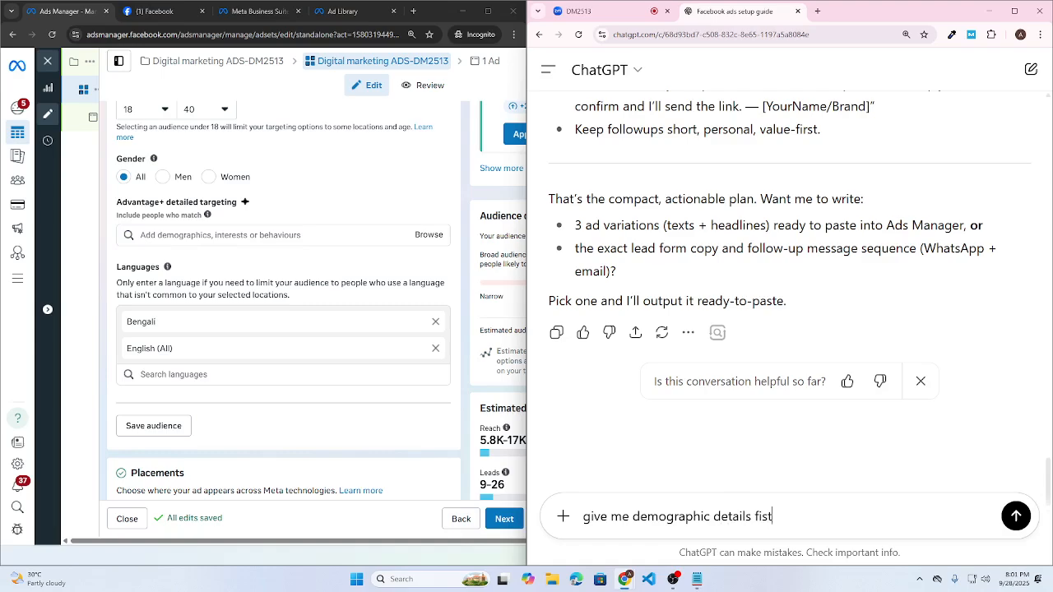
text(rst then I will ask to)
key(BackSpace)
key(BackSpace)
text(for another)
key(Return)
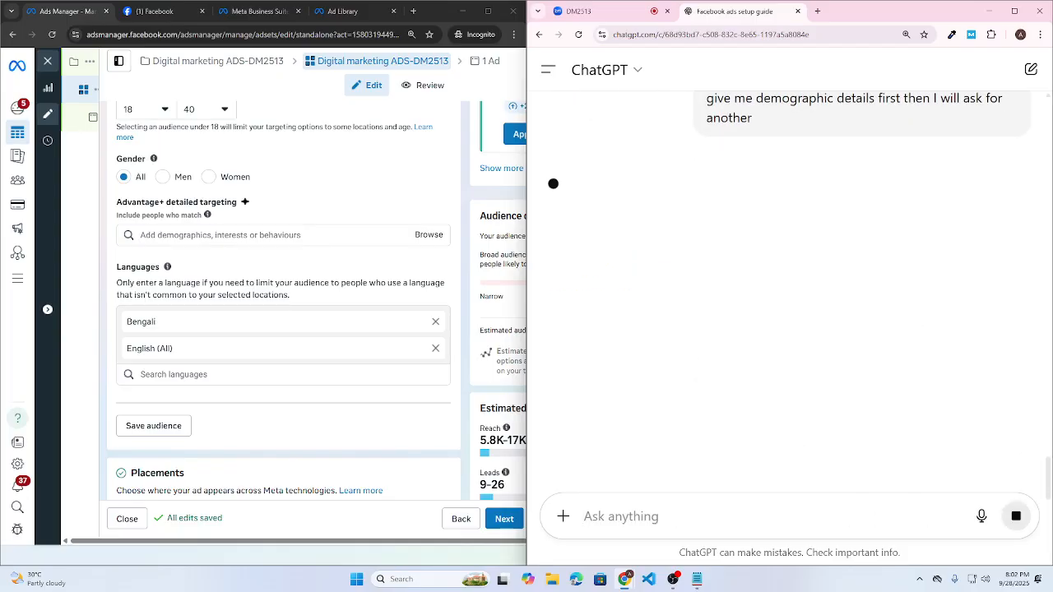
- Quote the reply's Education/Work Status heading for a follow-up message
scroll(622, 265, down, 1)
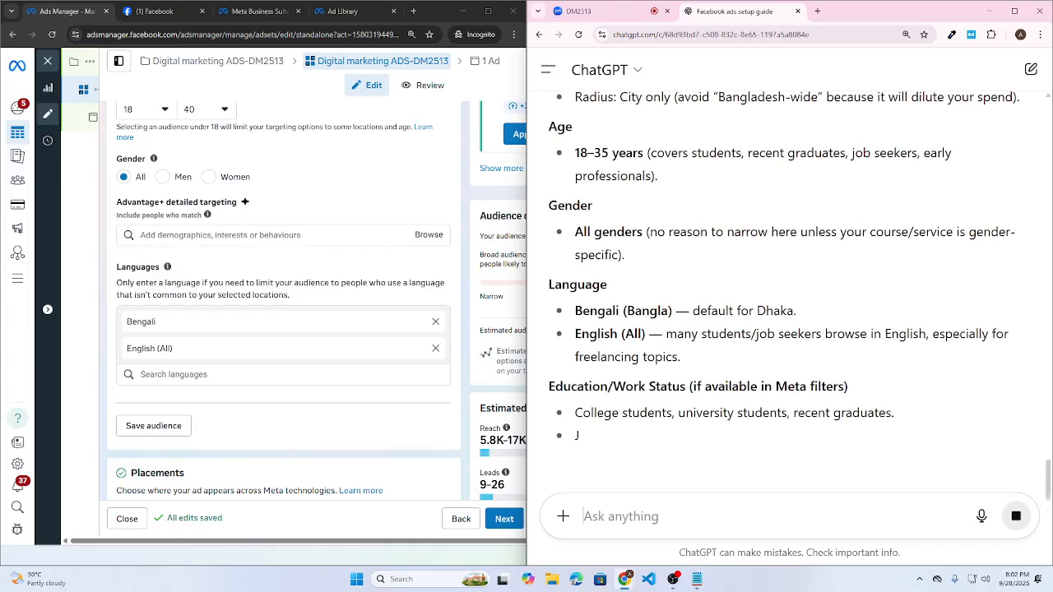
drag(588, 239, 685, 241)
click(653, 329)
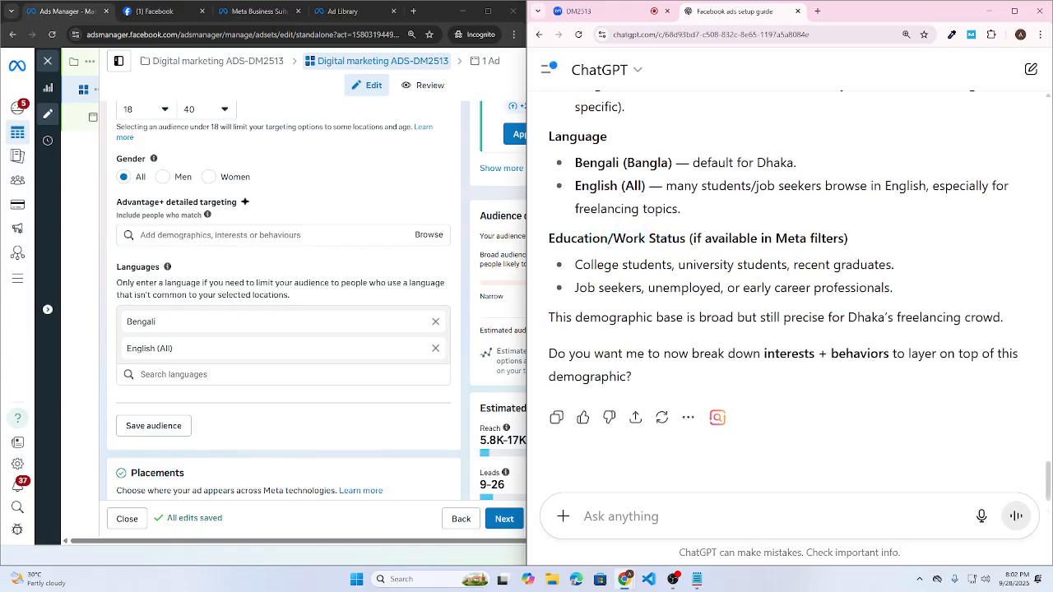
drag(608, 239, 662, 240)
click(554, 245)
drag(554, 244, 856, 249)
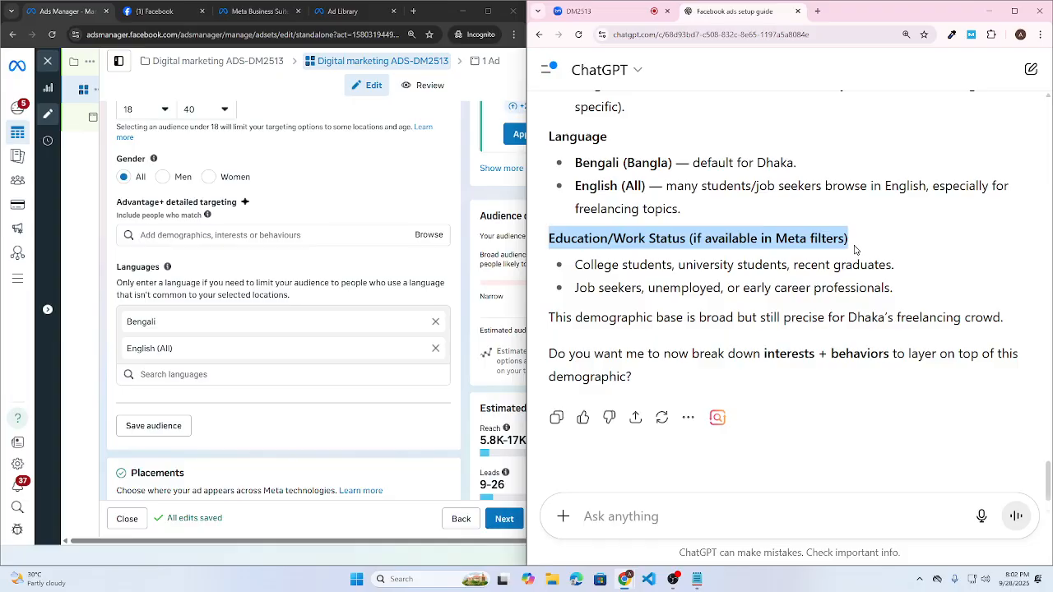
click(701, 212)
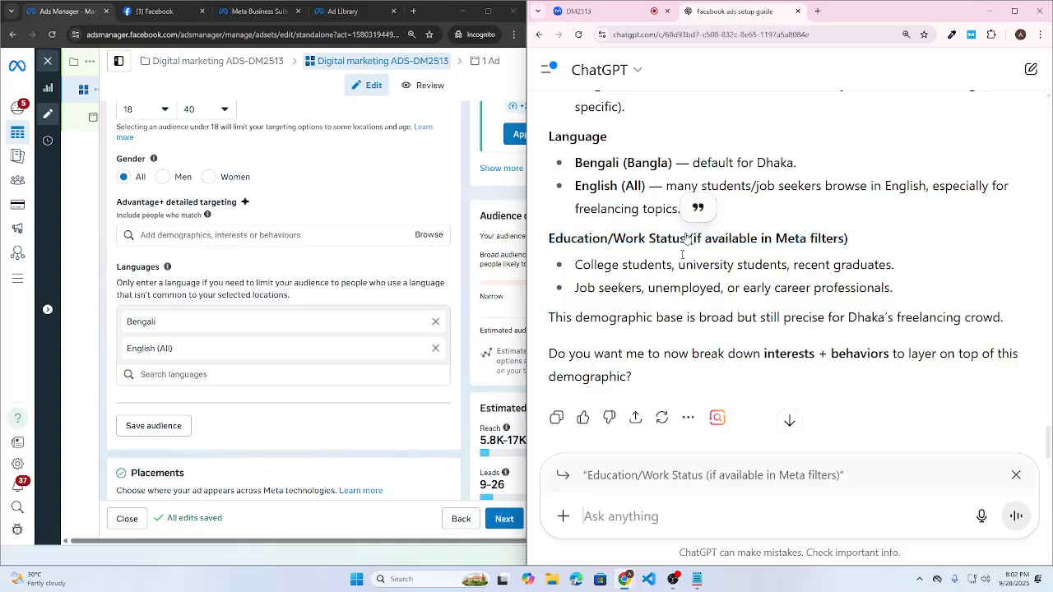
- Ask ChatGPT under the quoted heading to 'provide me more to target in ads'
text(provid)
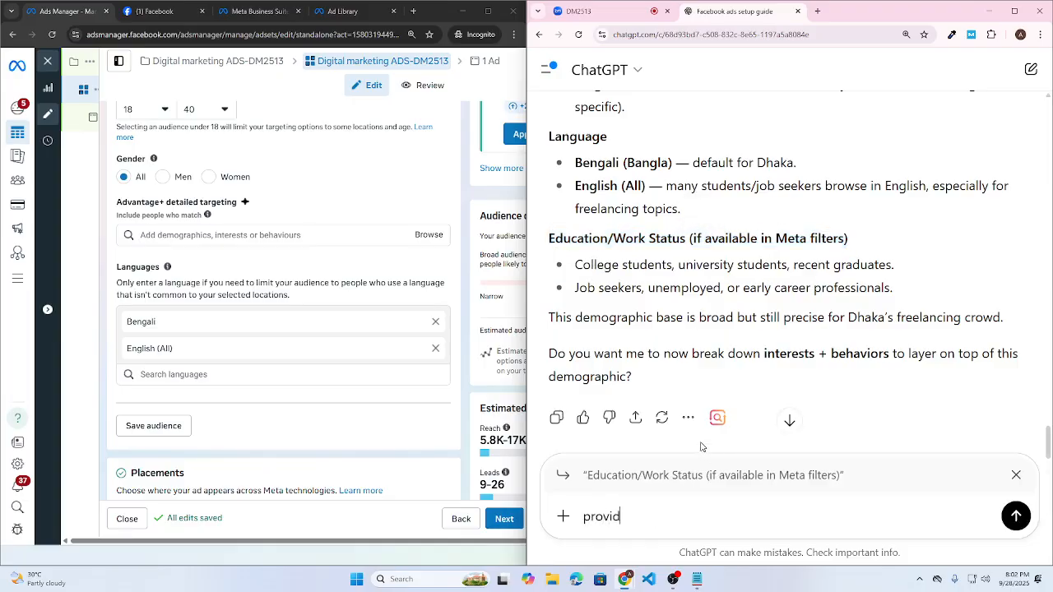
text(e me more to targer)
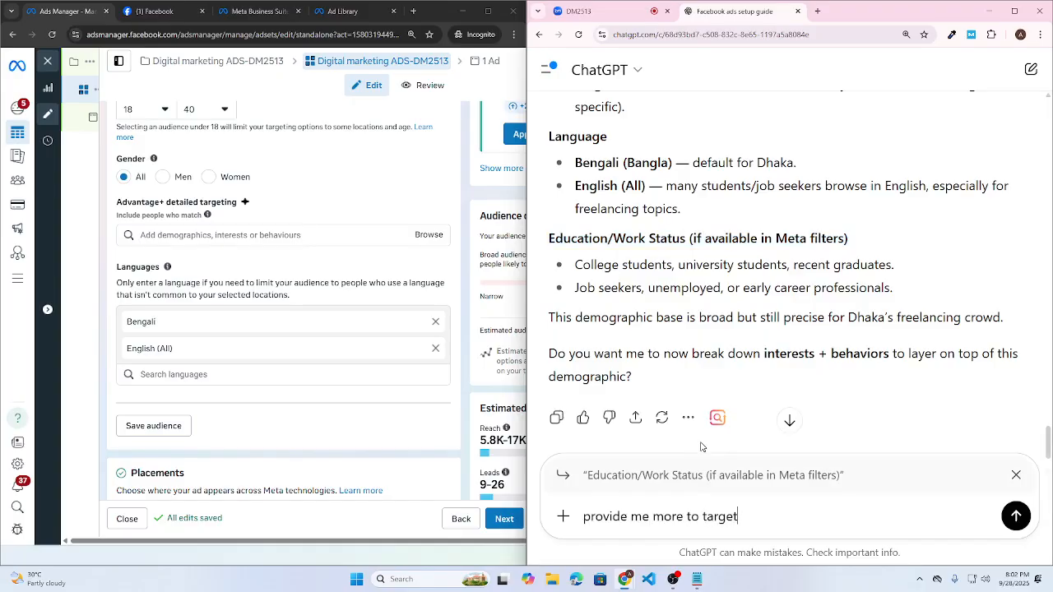
text( in ads)
key(Return)
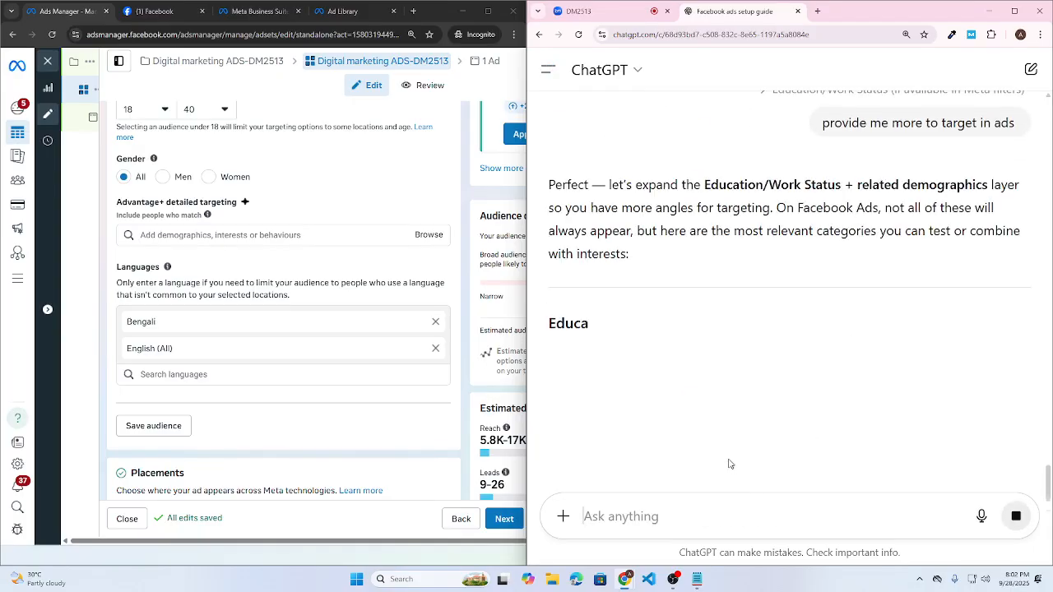
scroll(835, 298, down, 2)
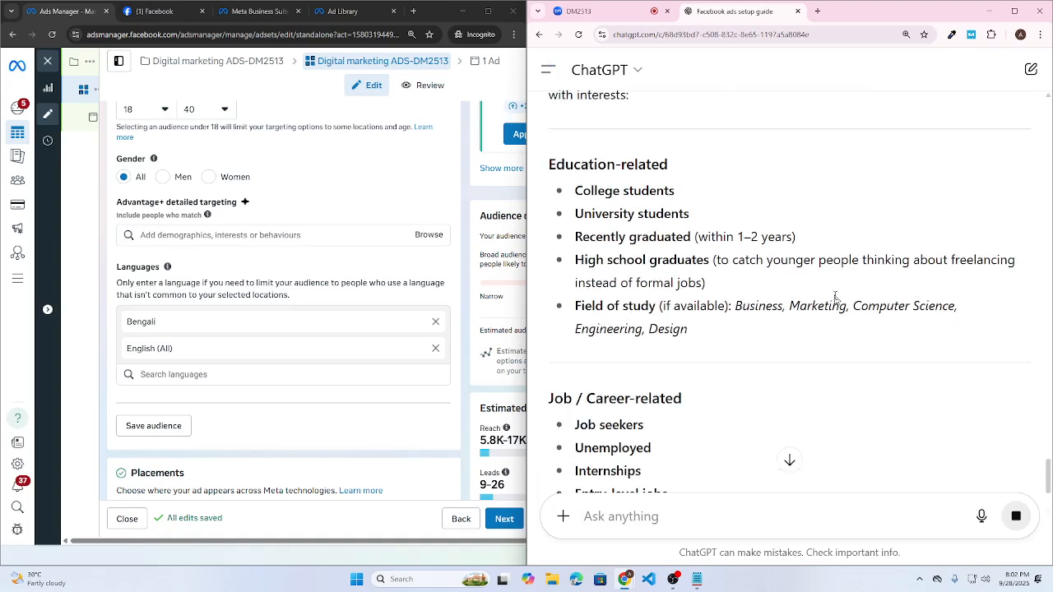
scroll(835, 299, down, 3)
- Read through the expanded education, career, industry, life-event and device targeting lists
scroll(682, 242, up, 3)
drag(565, 216, 691, 216)
scroll(669, 302, down, 4)
drag(564, 232, 618, 223)
scroll(625, 319, down, 4)
scroll(663, 360, down, 2)
drag(585, 325, 647, 325)
scroll(914, 400, down, 1)
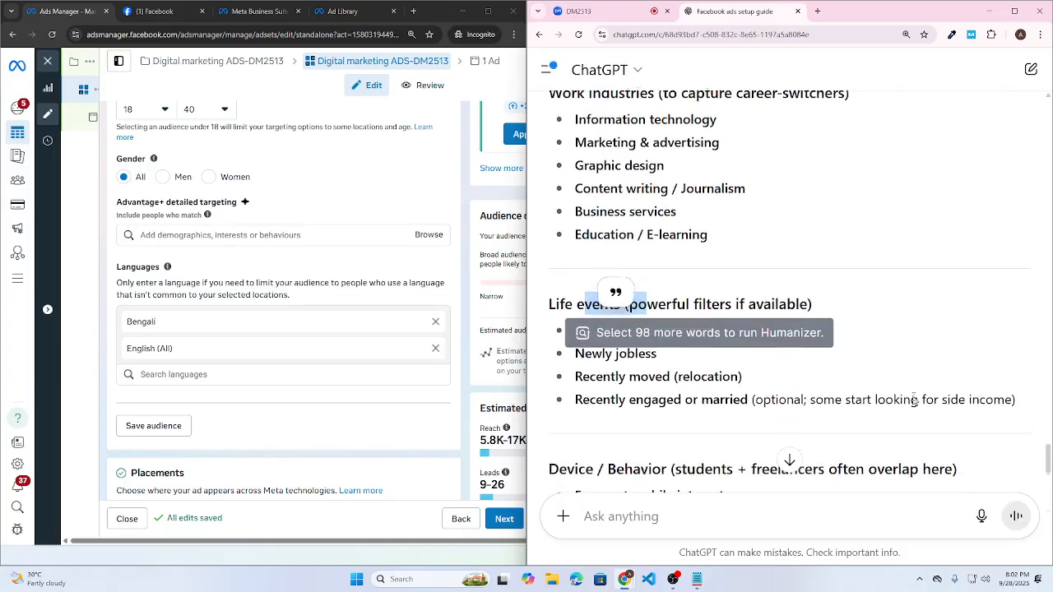
scroll(914, 399, down, 3)
drag(574, 271, 632, 271)
scroll(633, 270, down, 2)
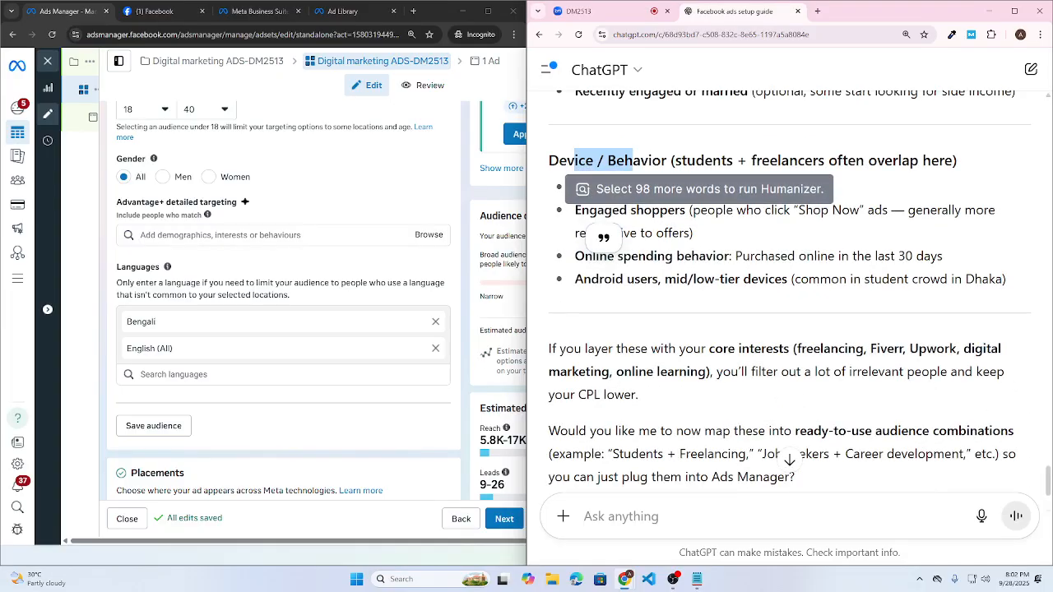
scroll(365, 288, up, 1)
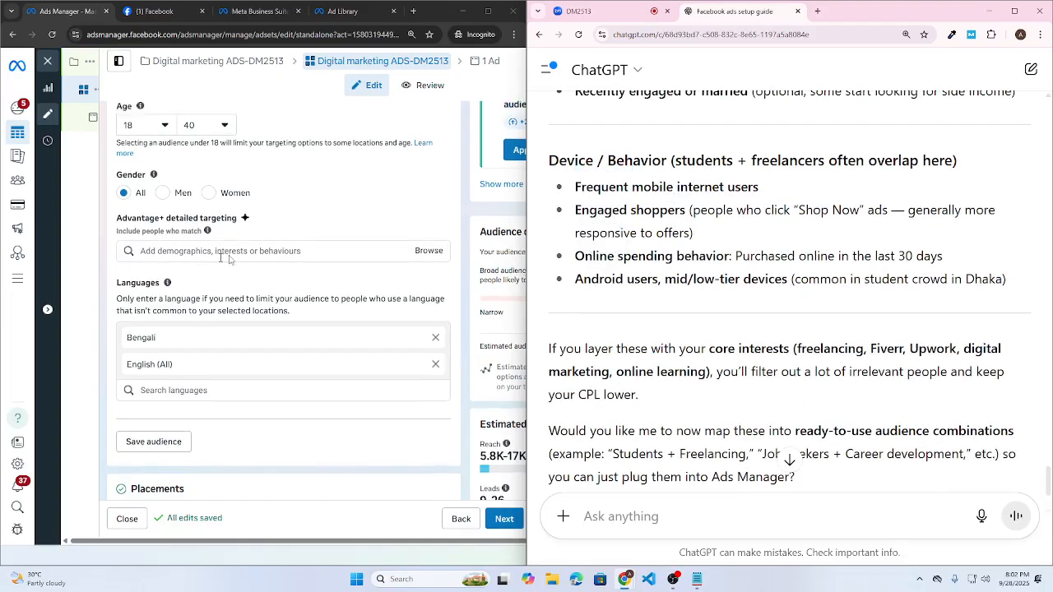
click(429, 289)
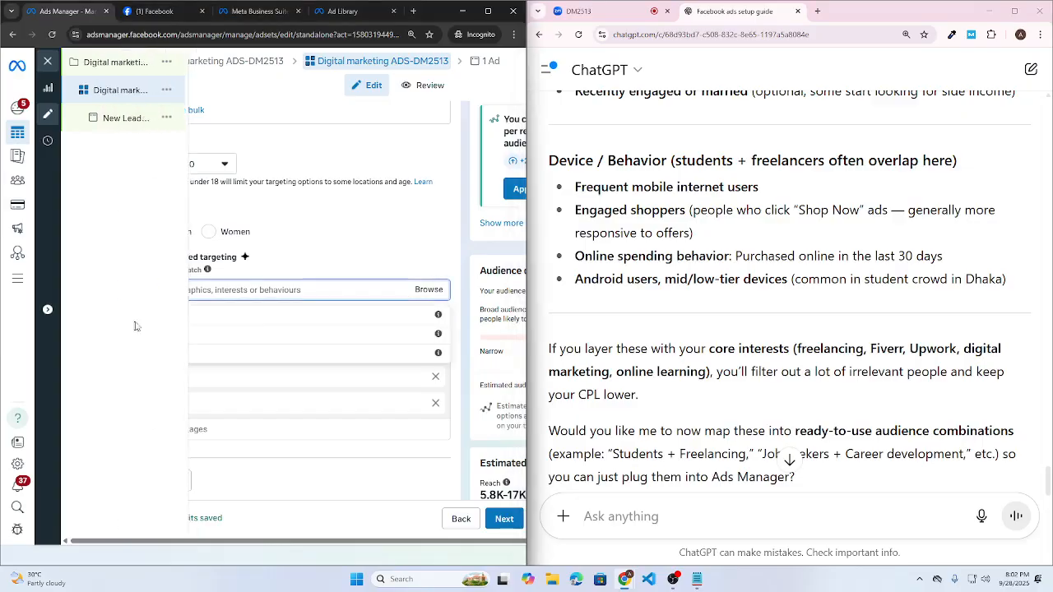
click(271, 325)
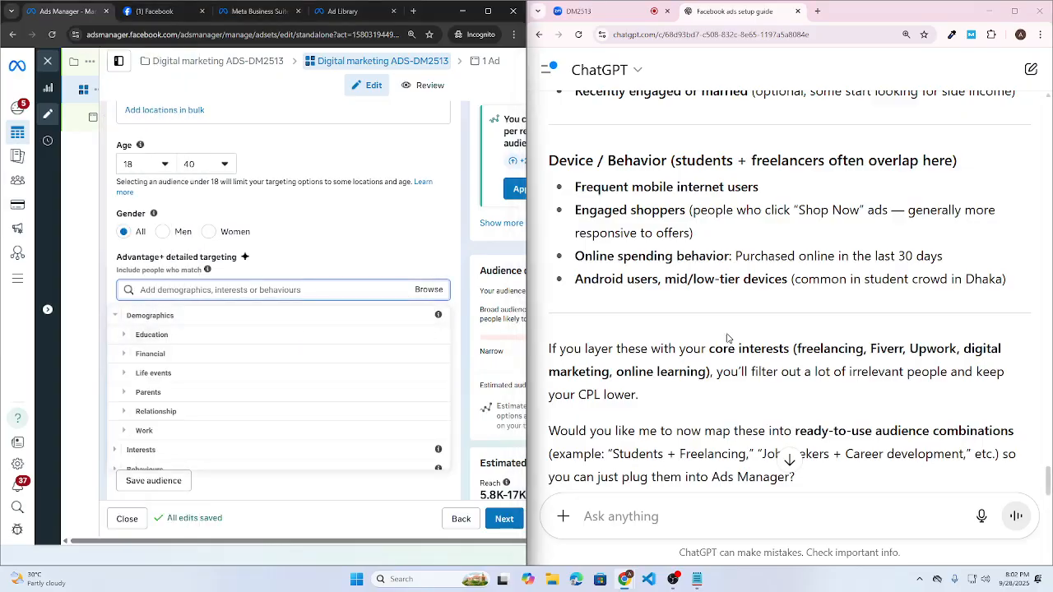
scroll(712, 327, up, 5)
scroll(712, 328, up, 6)
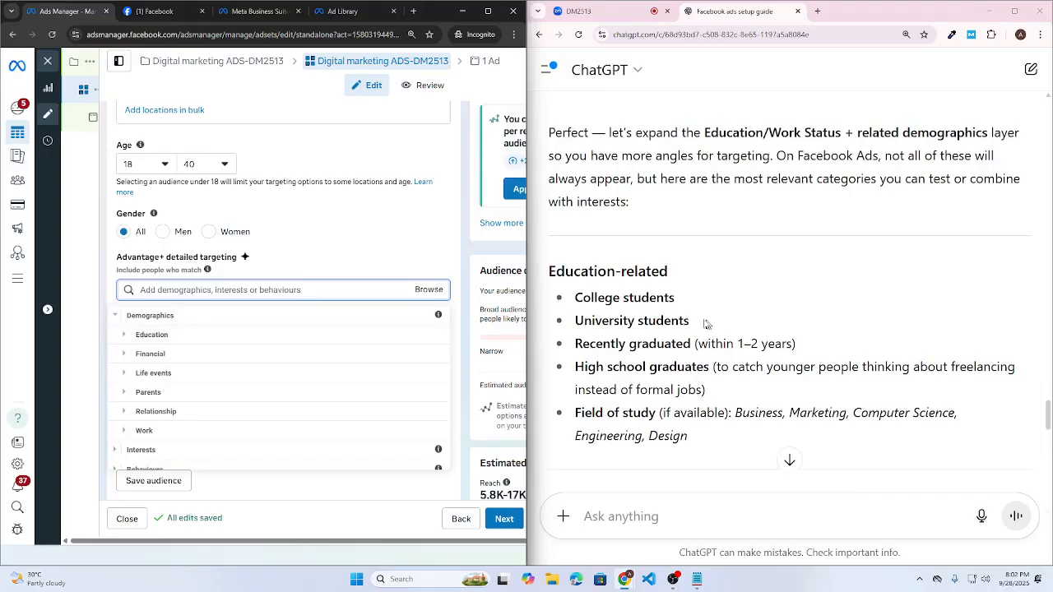
click(124, 335)
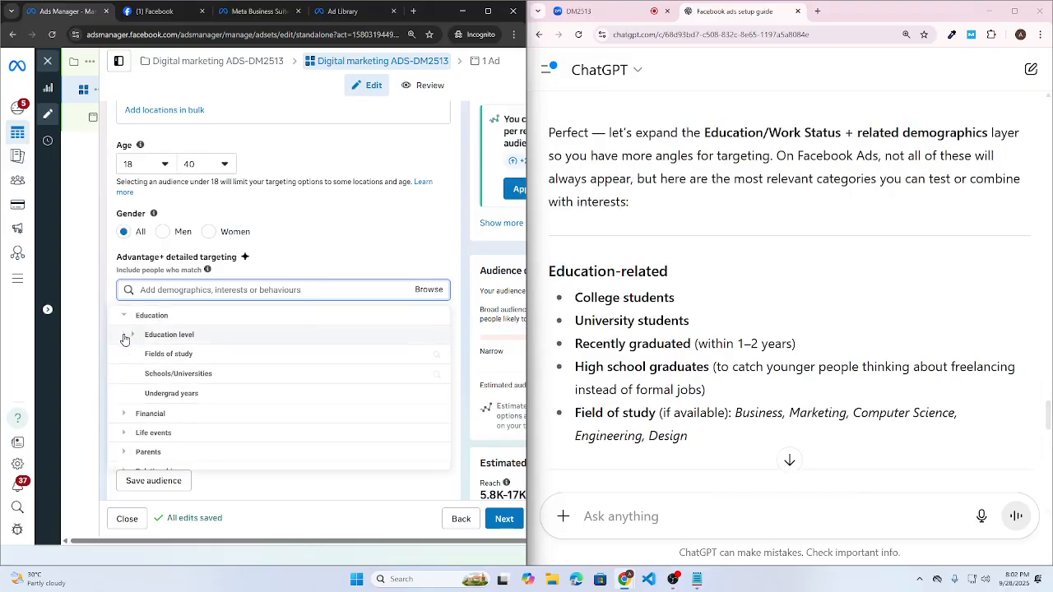
click(124, 337)
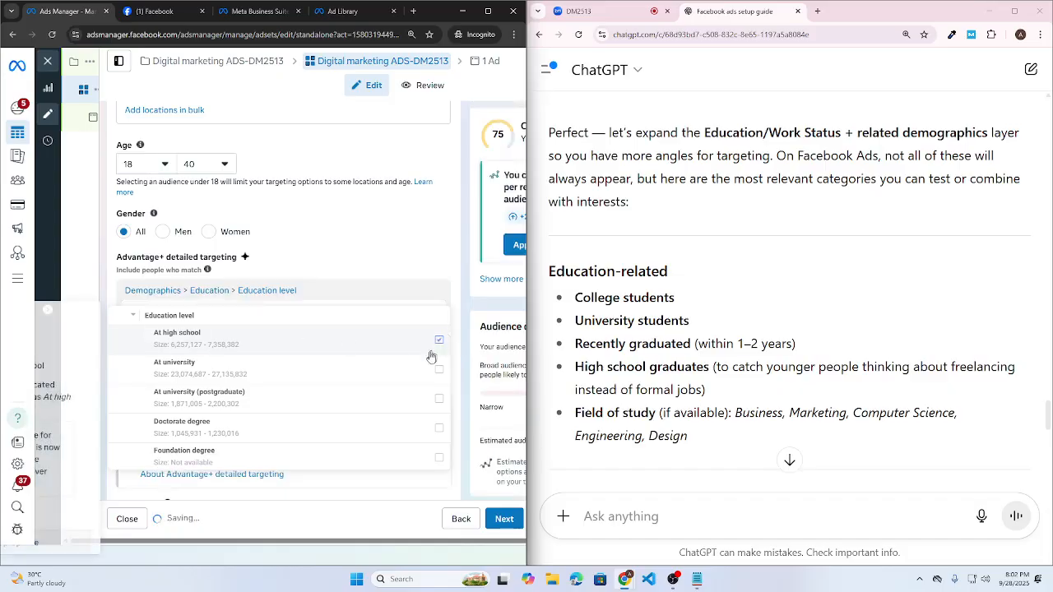
click(440, 371)
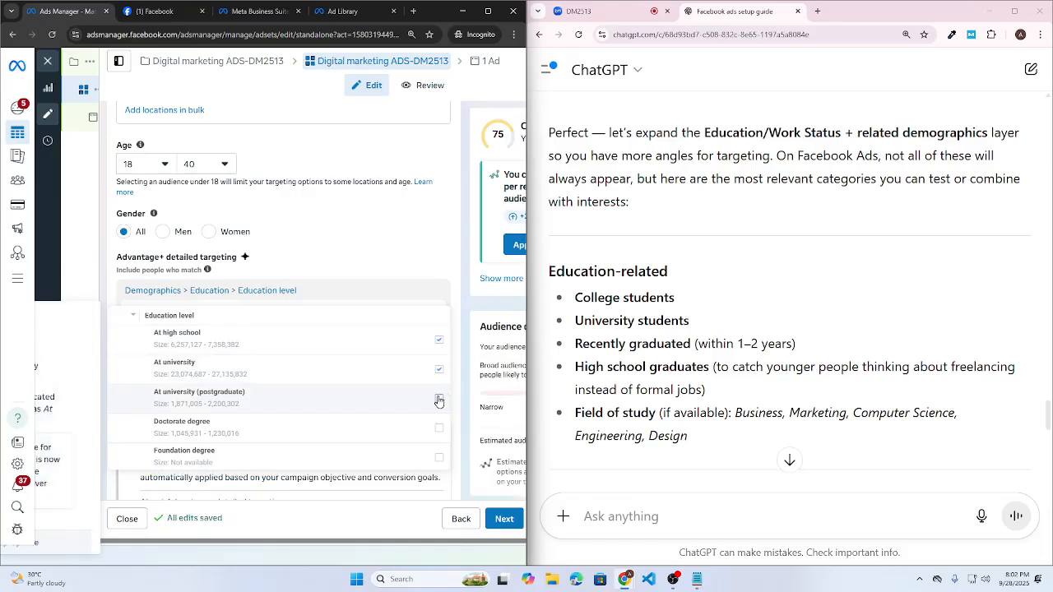
click(440, 401)
scroll(415, 409, down, 1)
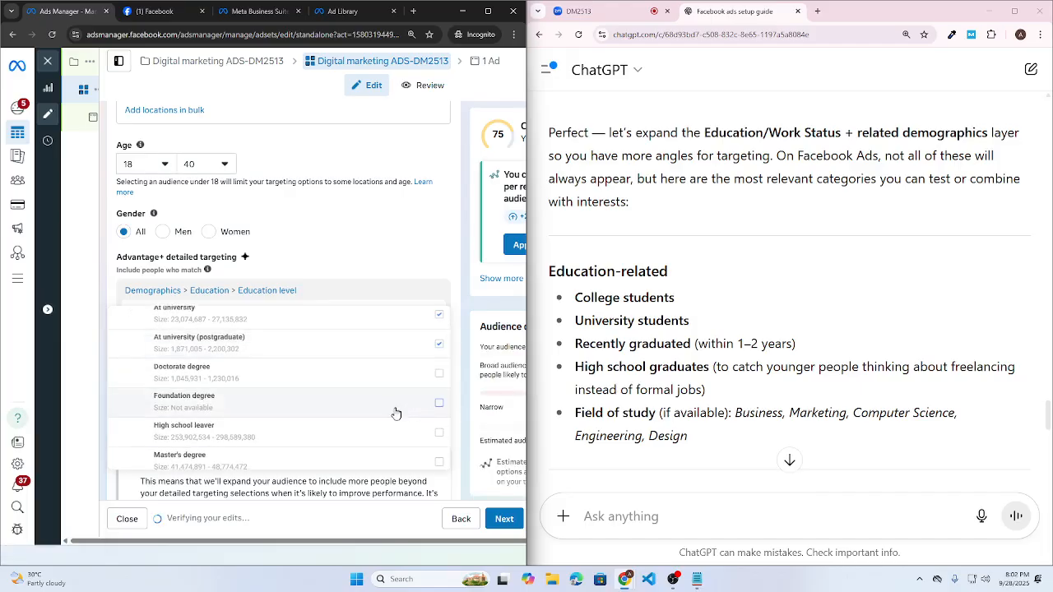
scroll(235, 399, down, 2)
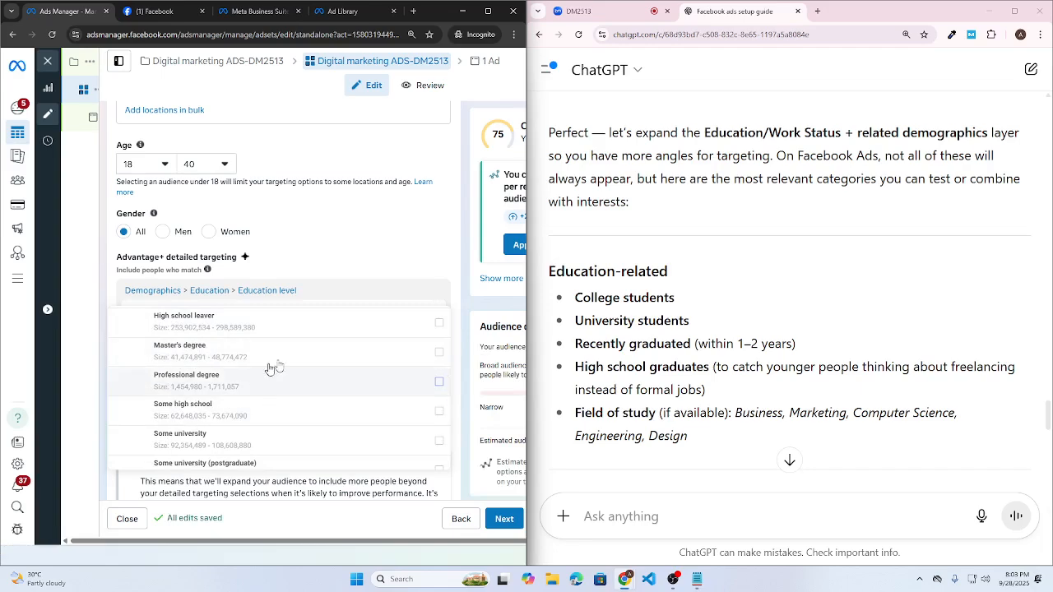
click(440, 357)
scroll(346, 399, down, 2)
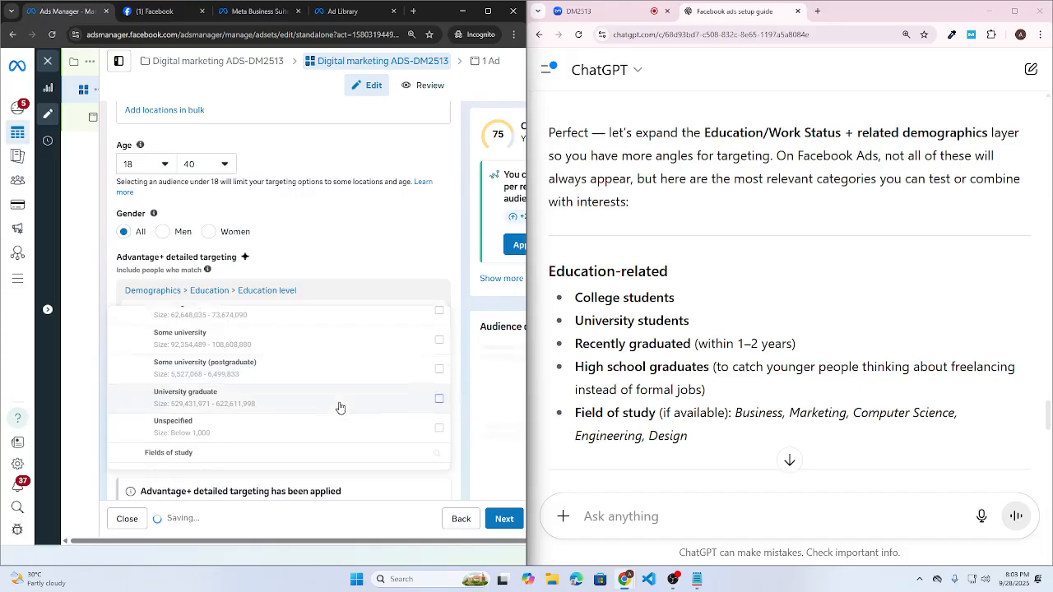
click(441, 392)
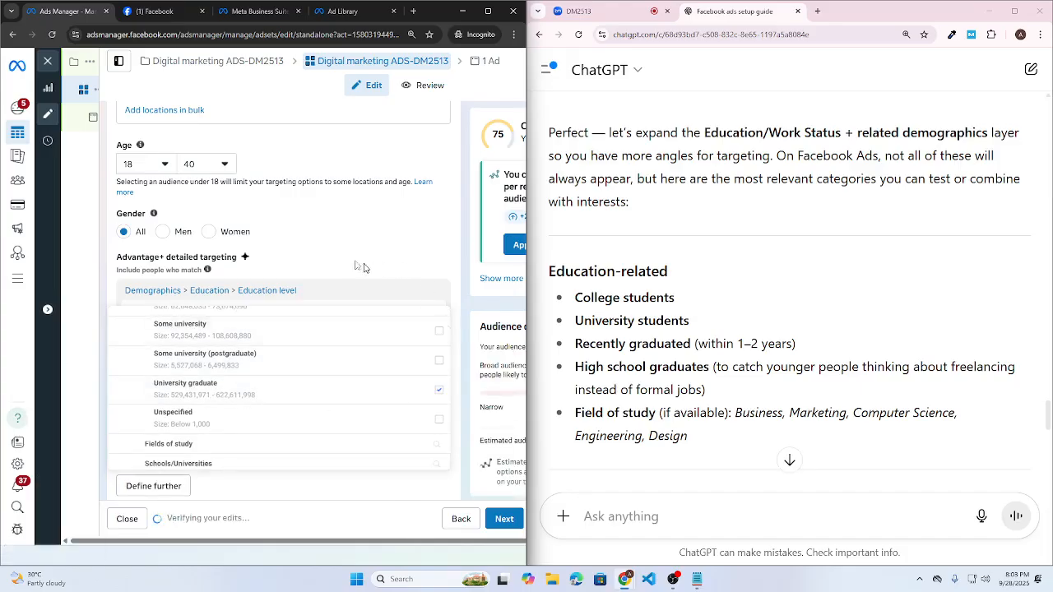
click(407, 263)
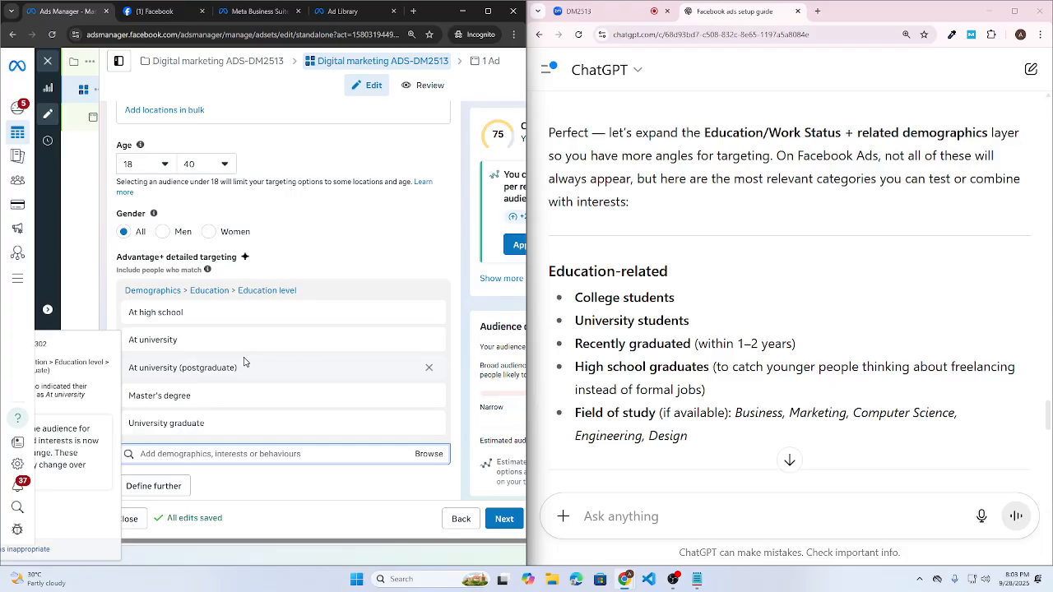
scroll(268, 469, down, 1)
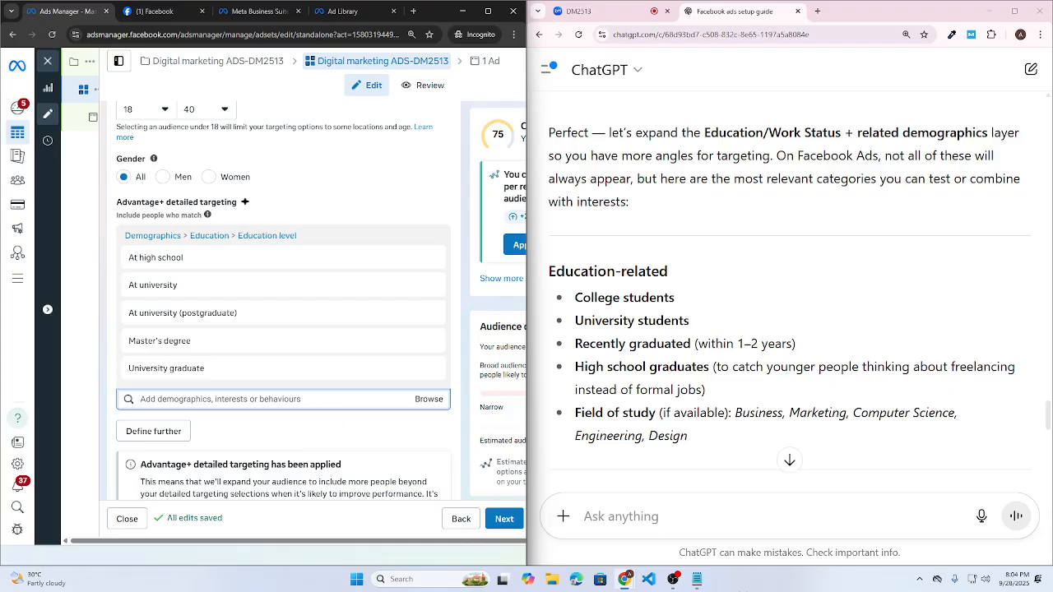
- Search detailed targeting with ChatGPT's Job seekers suggestion and add New job
mouse_move(527, 452)
scroll(759, 355, down, 4)
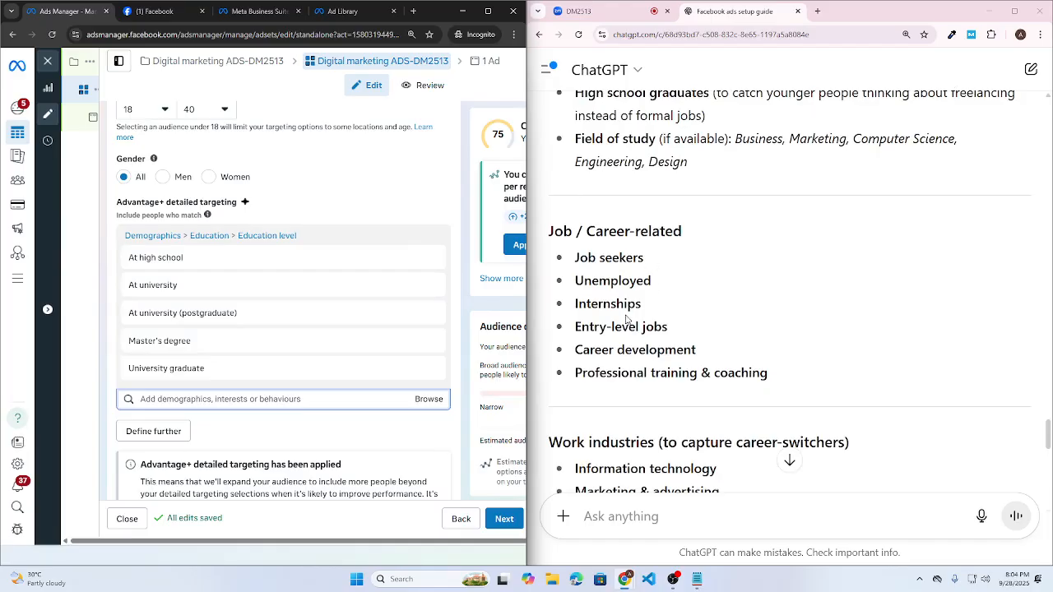
scroll(627, 320, down, 1)
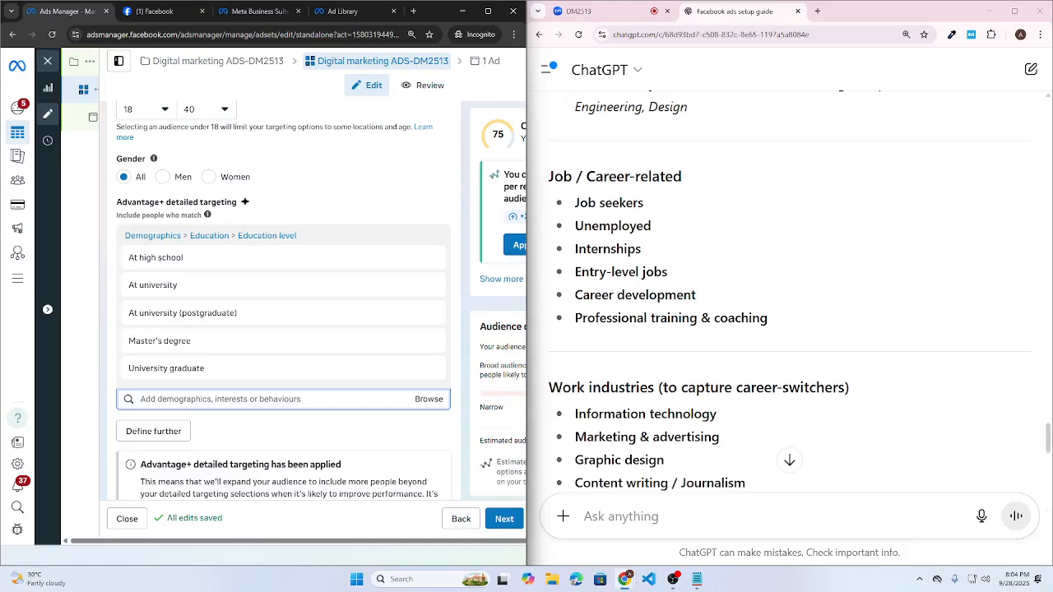
drag(647, 209, 573, 207)
key(ctrl+c)
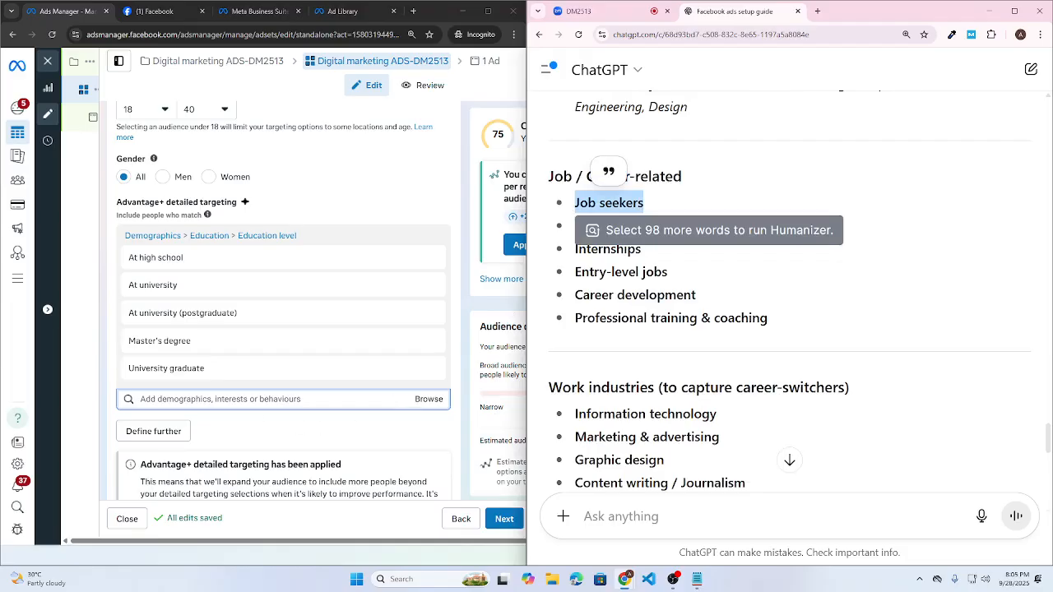
click(276, 399)
key(ctrl+v)
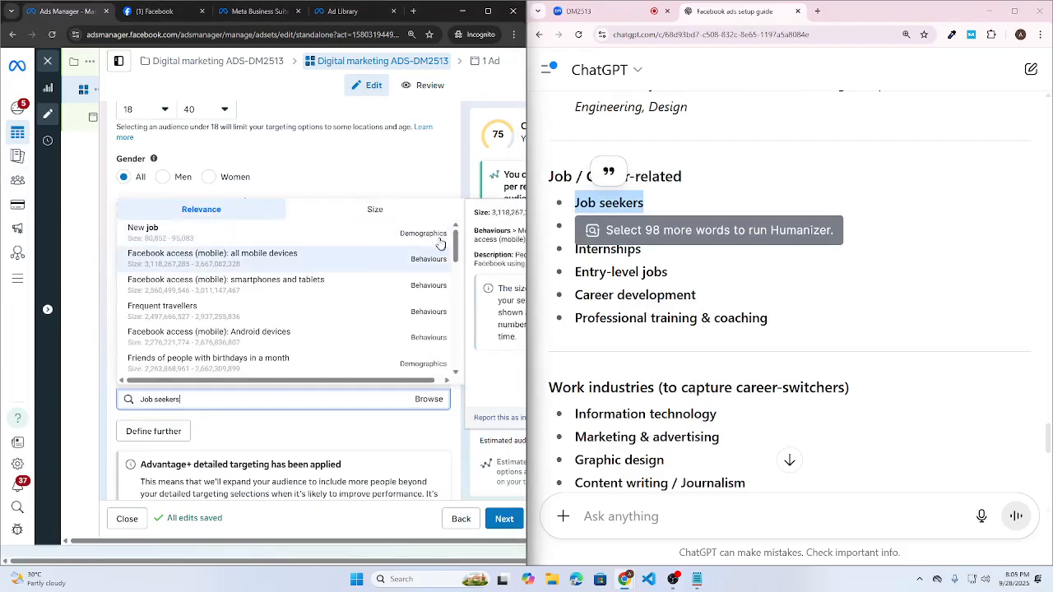
click(159, 238)
- Search Unemployed and add Unemployed Looking for work to the detailed targeting
click(629, 218)
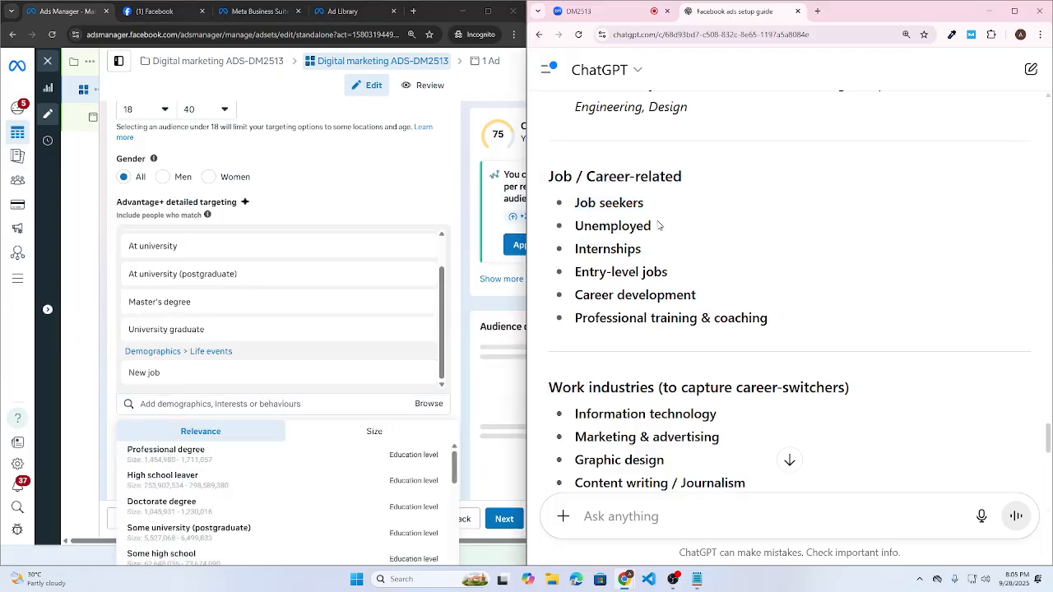
drag(660, 224, 574, 226)
key(ctrl+c)
click(244, 404)
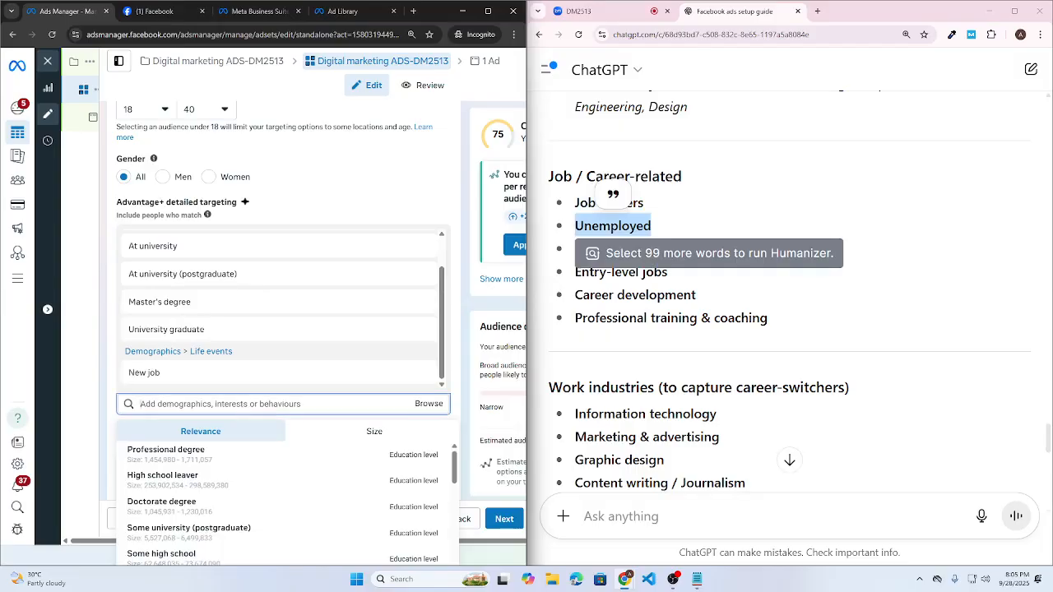
key(ctrl+v)
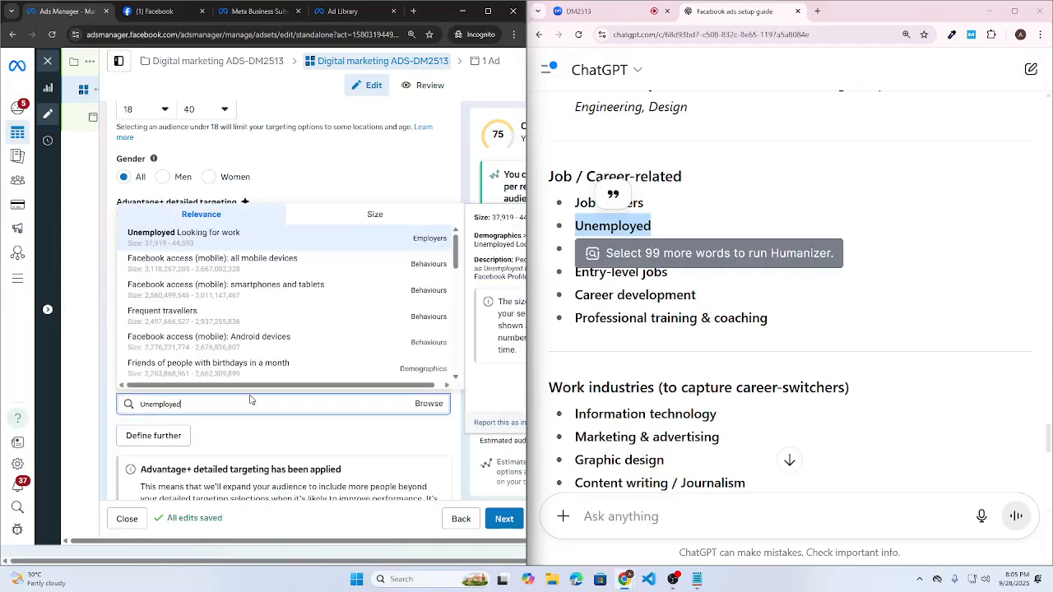
click(173, 247)
- Search Entry-level jobs and Career development from ChatGPT's list without adding either
click(667, 278)
drag(667, 274, 574, 271)
key(ctrl+c)
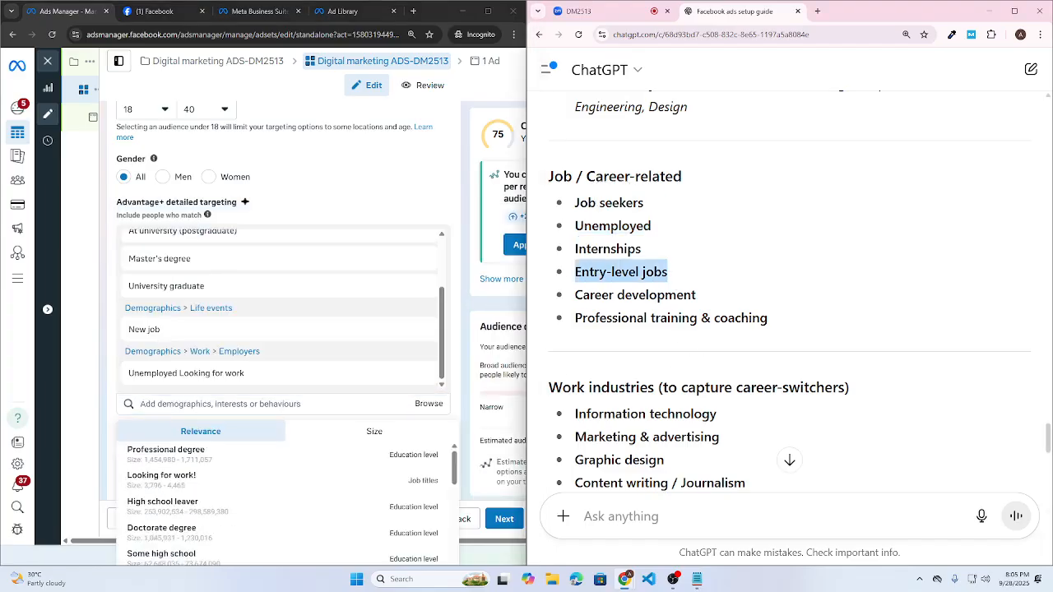
click(230, 405)
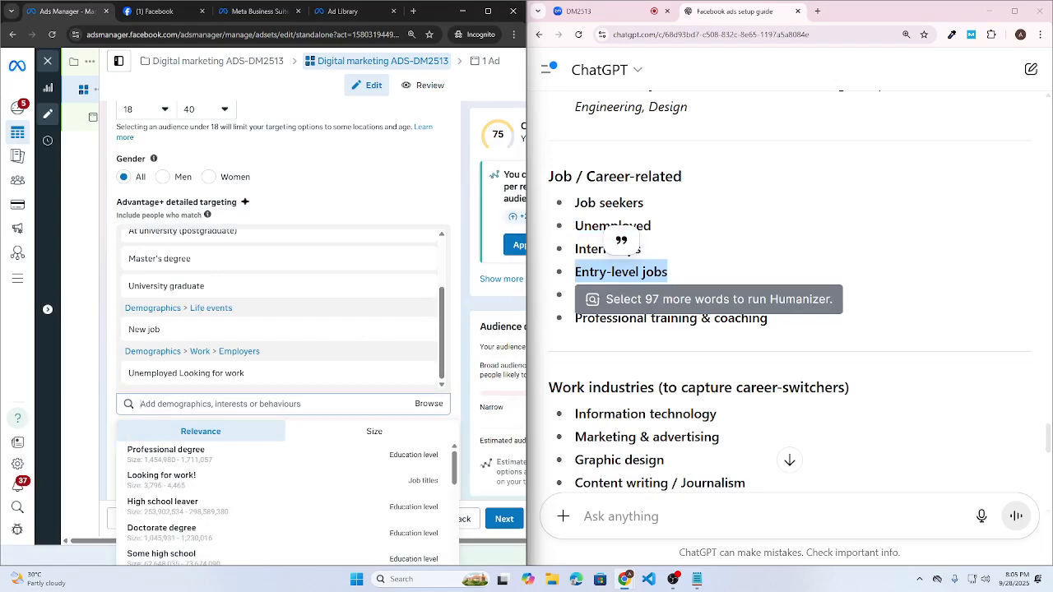
key(ctrl+v)
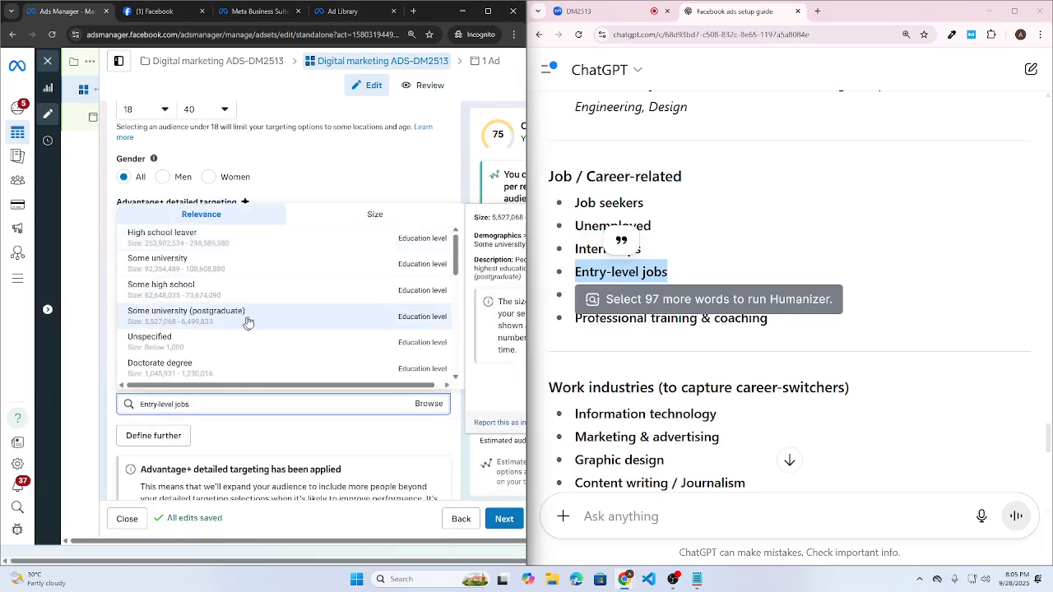
scroll(248, 322, down, 5)
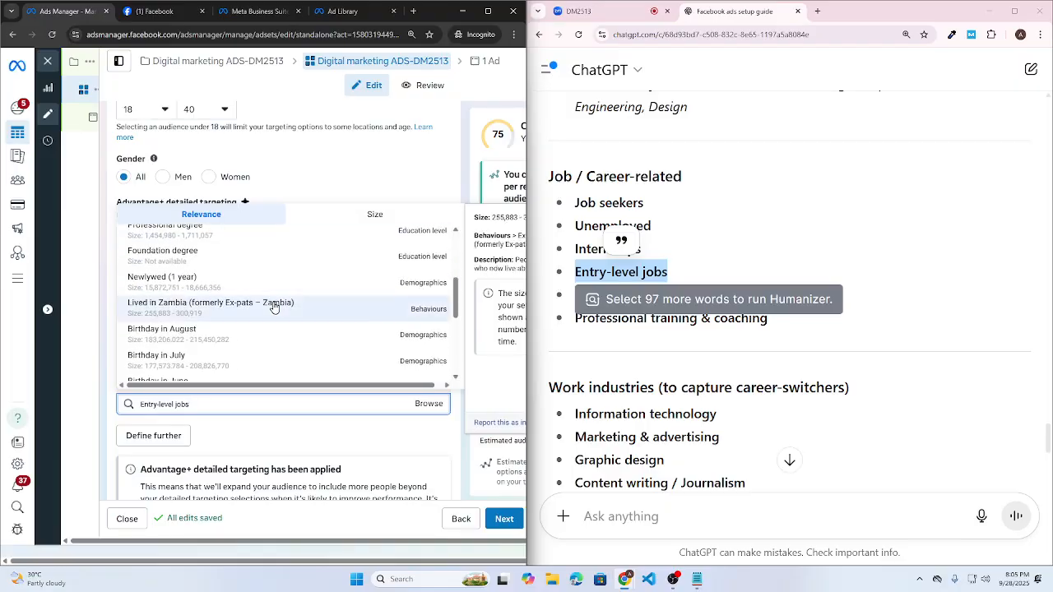
scroll(273, 307, down, 3)
click(649, 340)
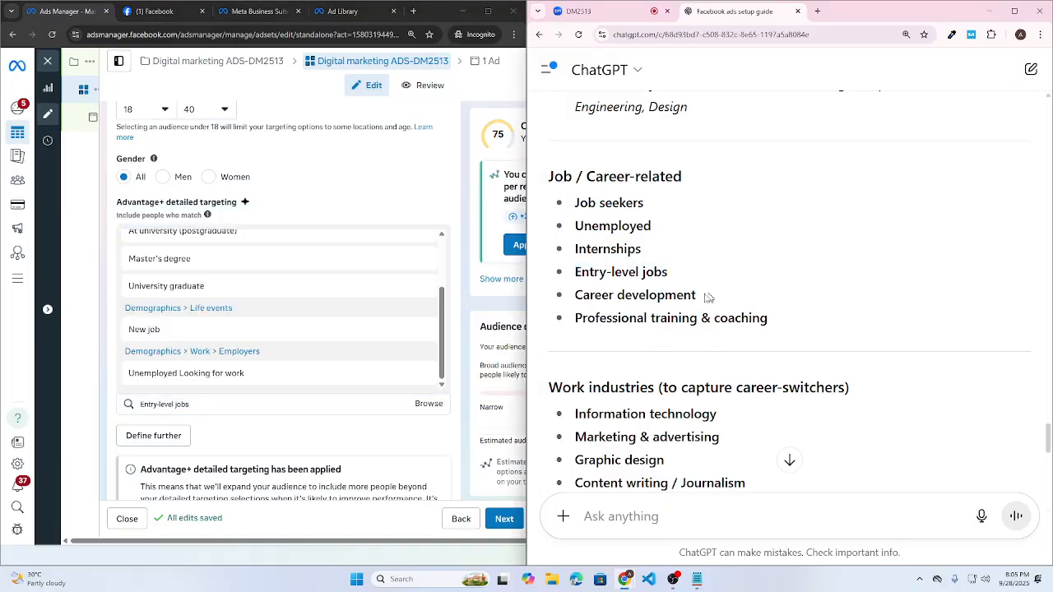
drag(707, 298, 575, 294)
key(ctrl+c)
click(227, 405)
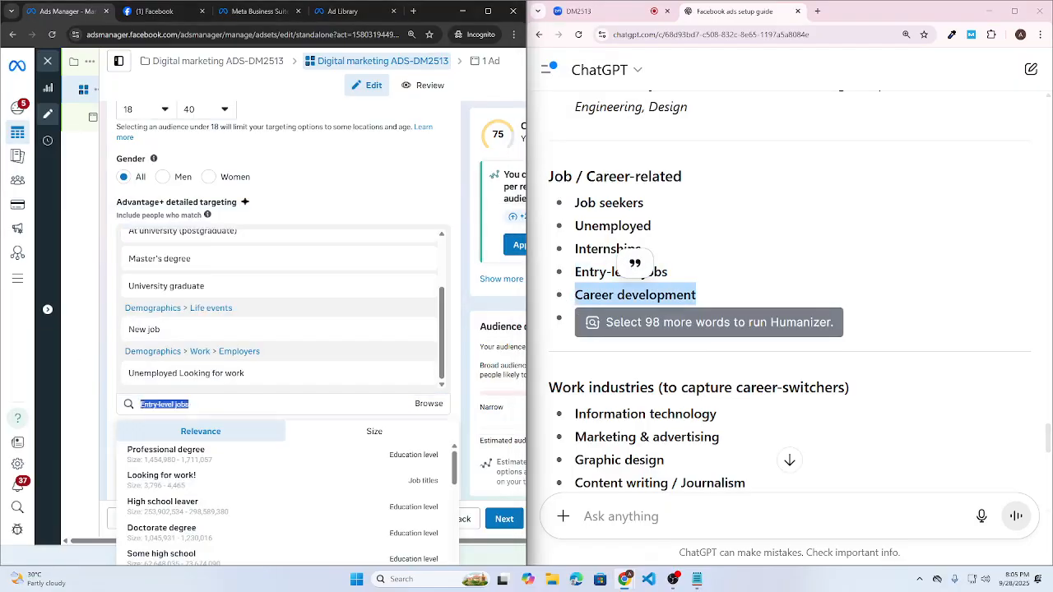
key(ctrl+v)
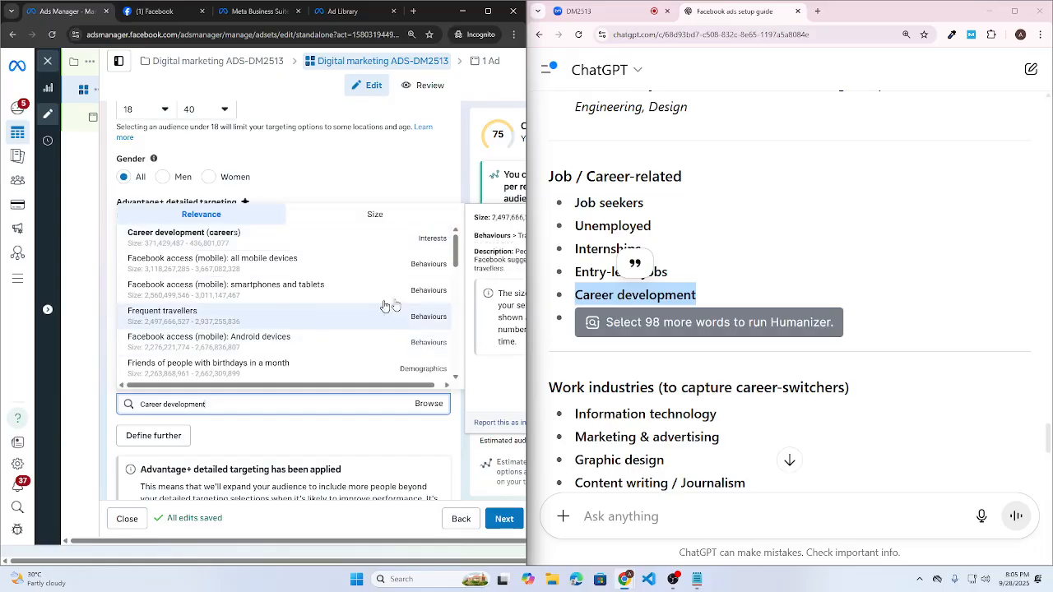
drag(208, 405, 102, 393)
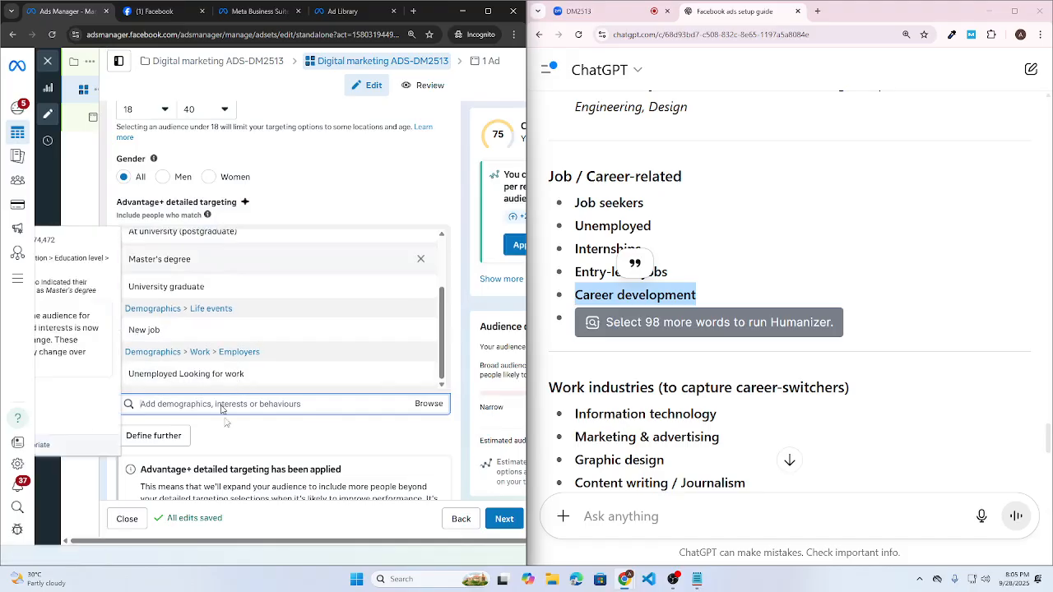
- Try Professional training in the search, clear it, then select Information technology in ChatGPT
click(711, 369)
scroll(711, 369, down, 1)
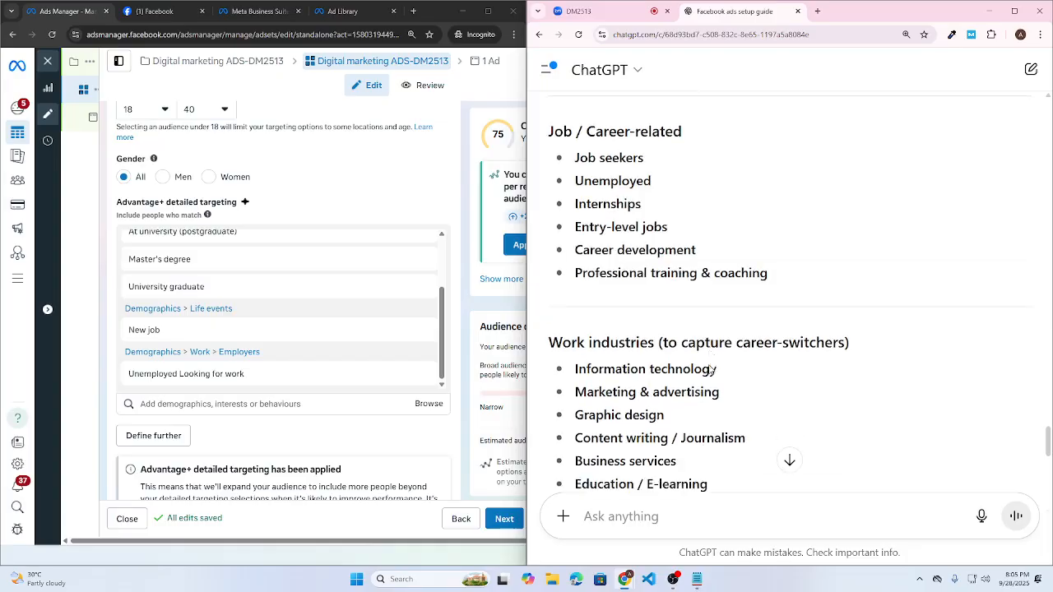
drag(574, 264, 698, 263)
key(ctrl+c)
click(224, 401)
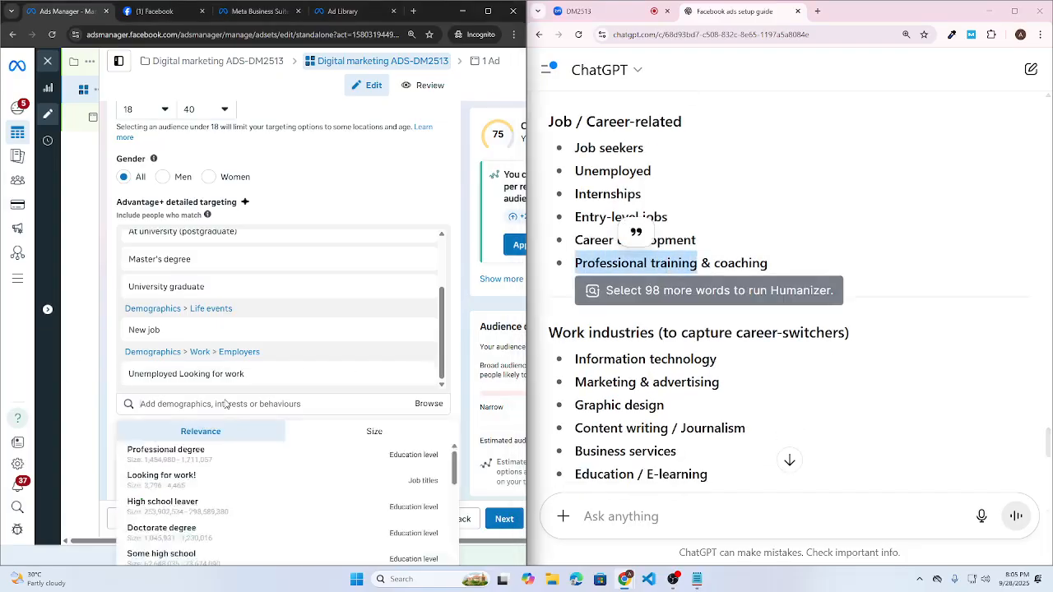
key(ctrl+v)
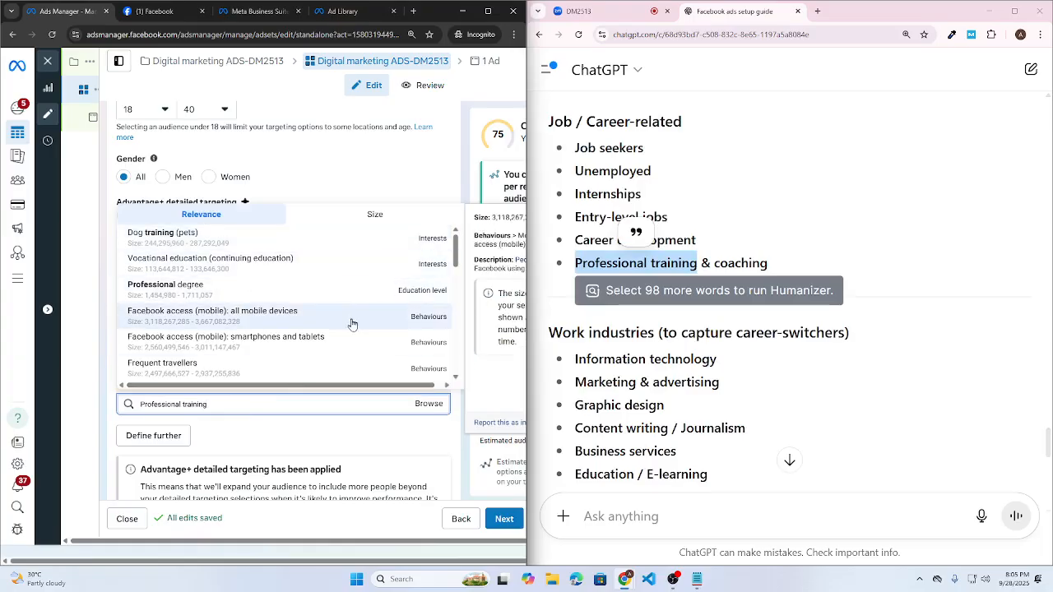
key(ctrl+a)
key(BackSpace)
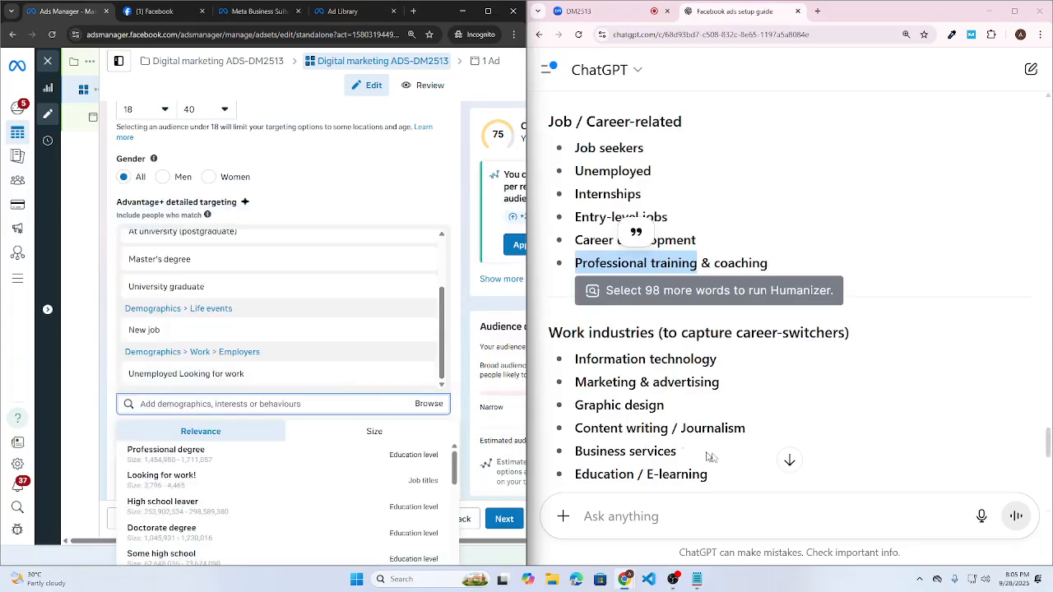
click(700, 350)
scroll(700, 350, down, 1)
scroll(700, 350, down, 1)
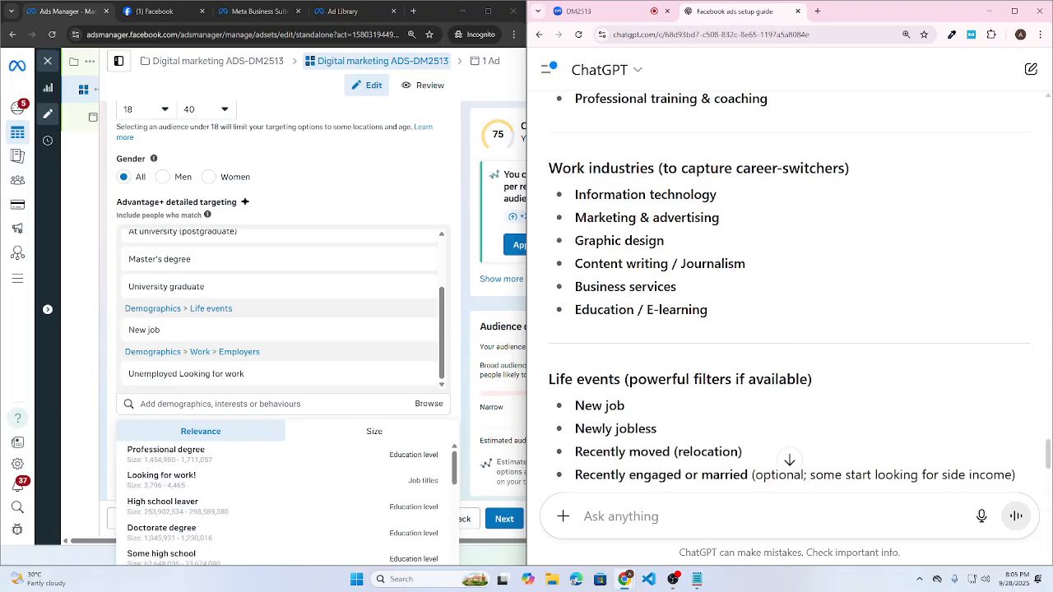
drag(572, 198, 720, 199)
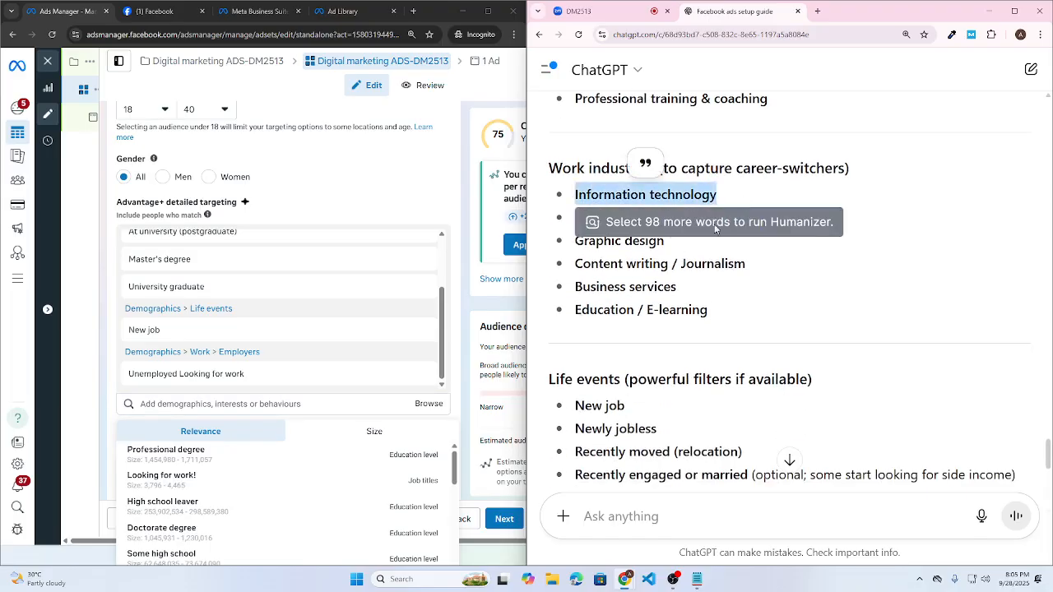
- Search Information technology and add the Fields of study result to detailed targeting
click(235, 404)
key(ctrl+v)
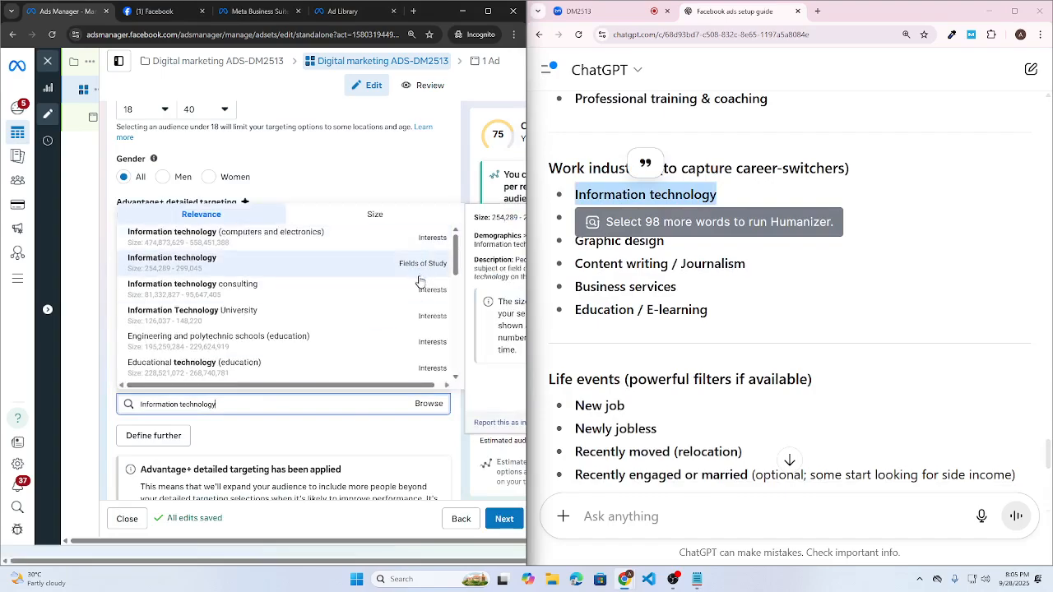
scroll(420, 292, down, 3)
scroll(412, 329, down, 2)
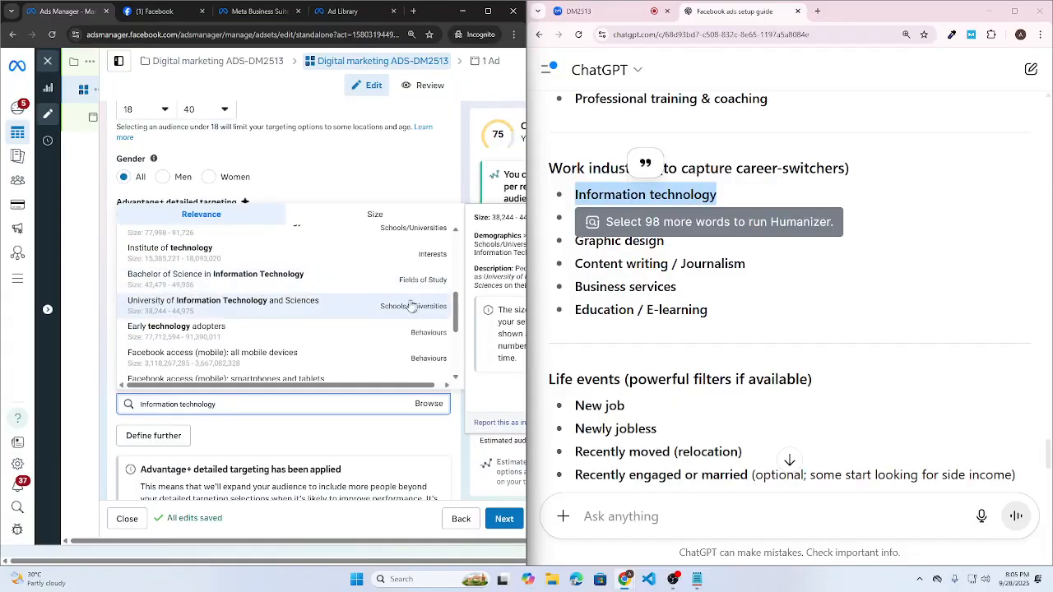
scroll(411, 313, down, 5)
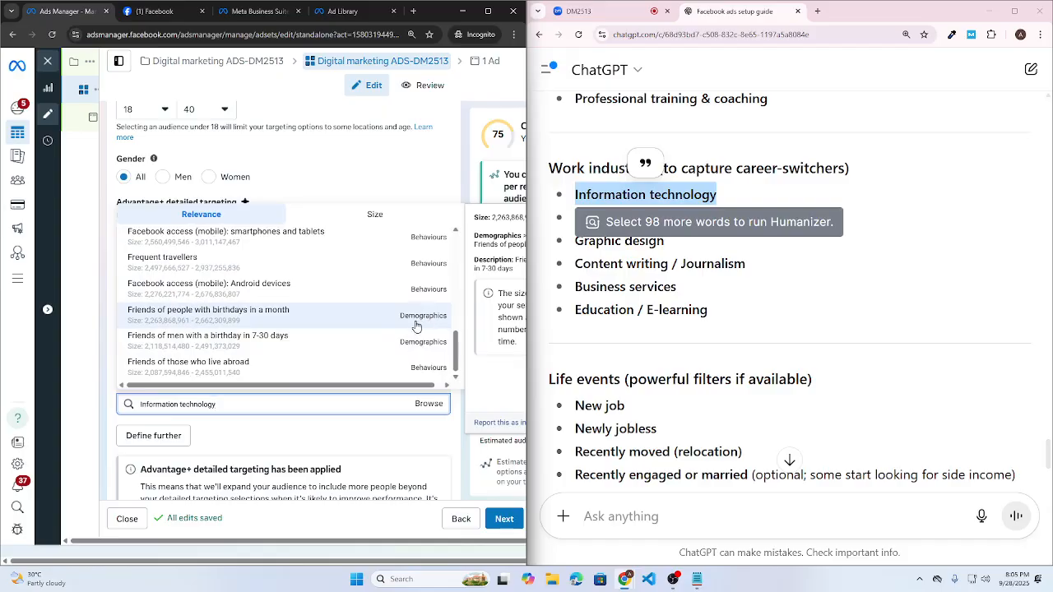
scroll(358, 343, up, 10)
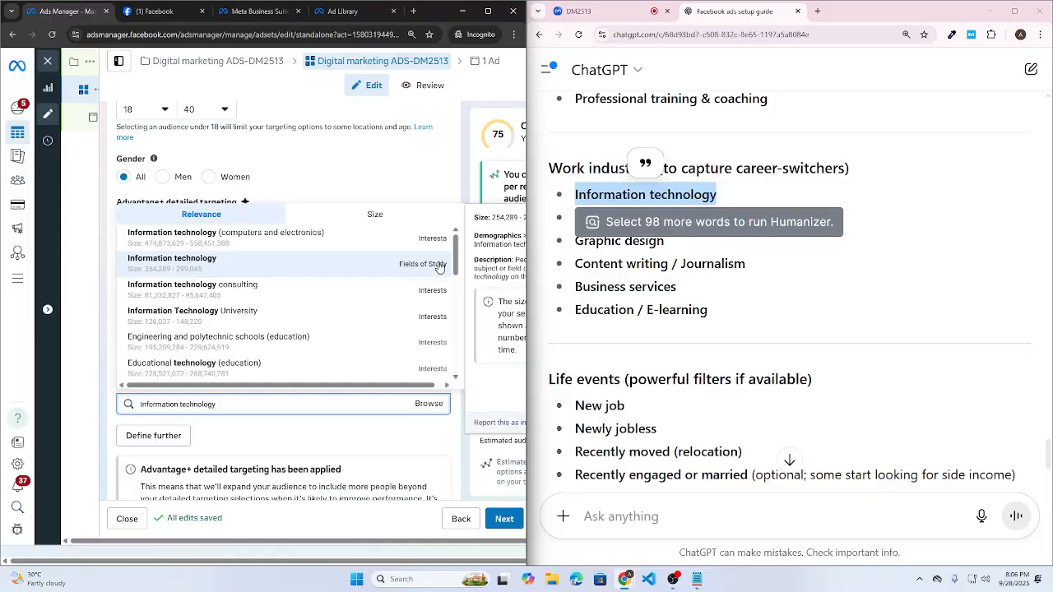
click(172, 258)
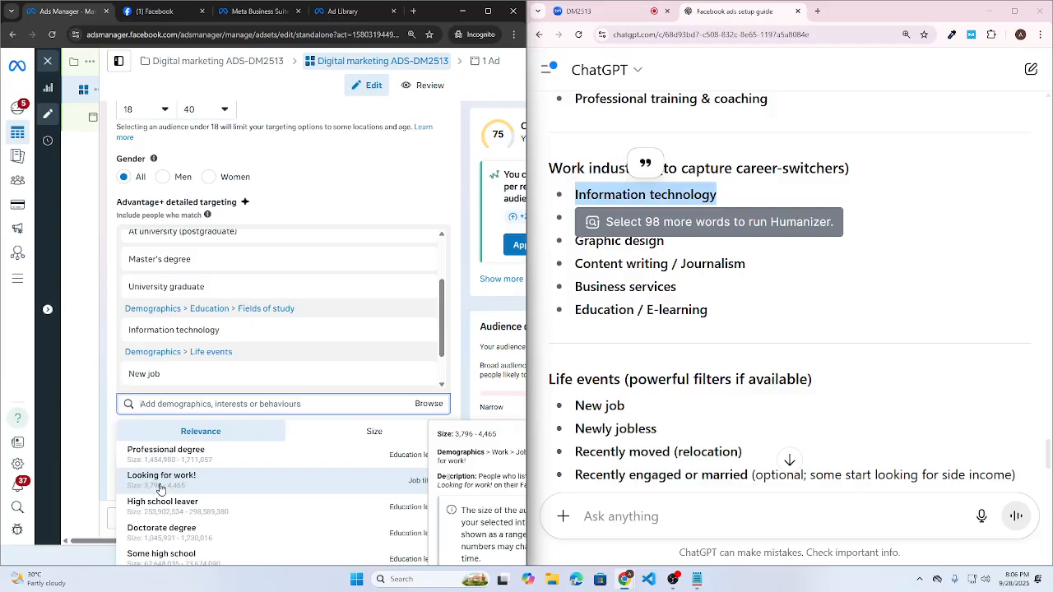
- Browse to Demographics > Education > Fields of study and add BBA Marketing via 'bba'
click(432, 406)
click(150, 432)
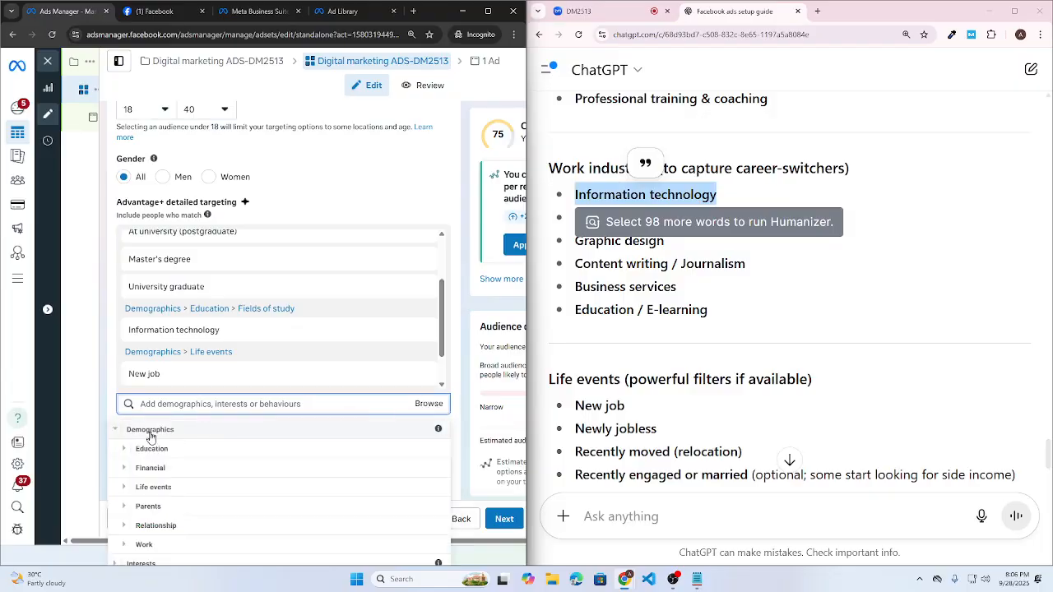
click(152, 449)
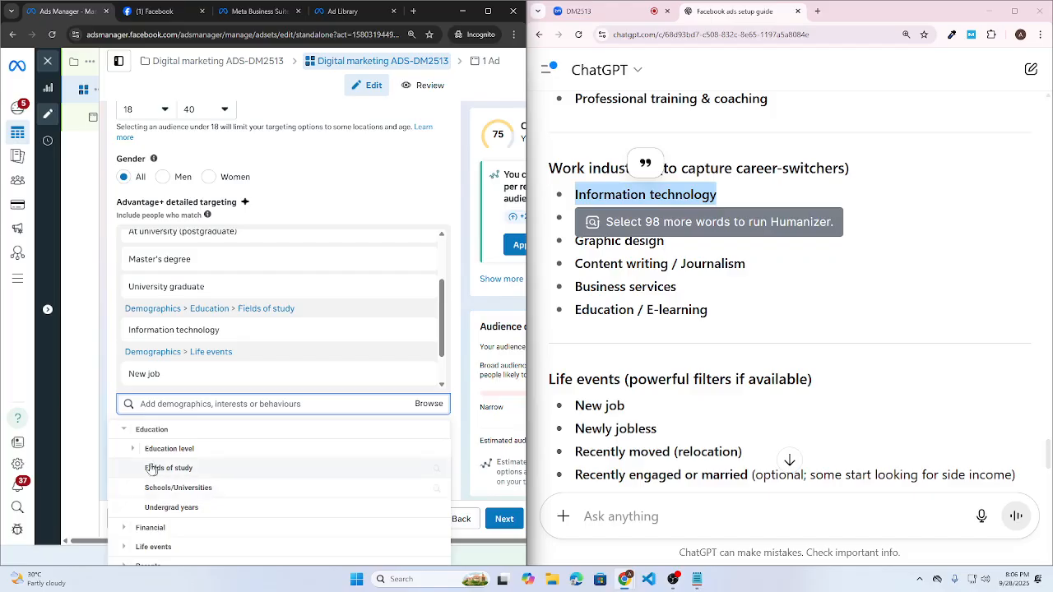
click(173, 470)
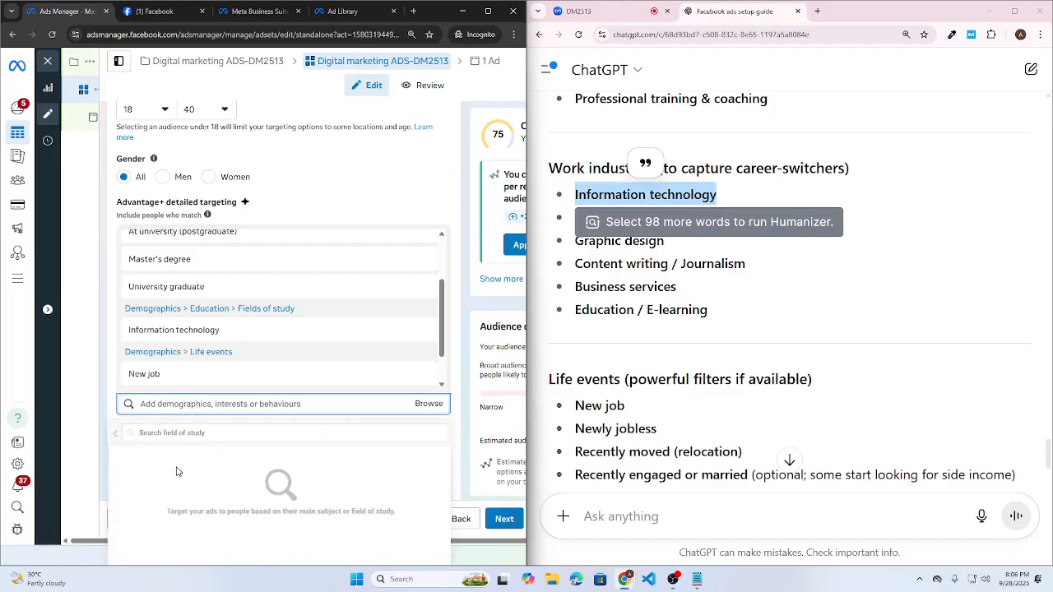
click(212, 434)
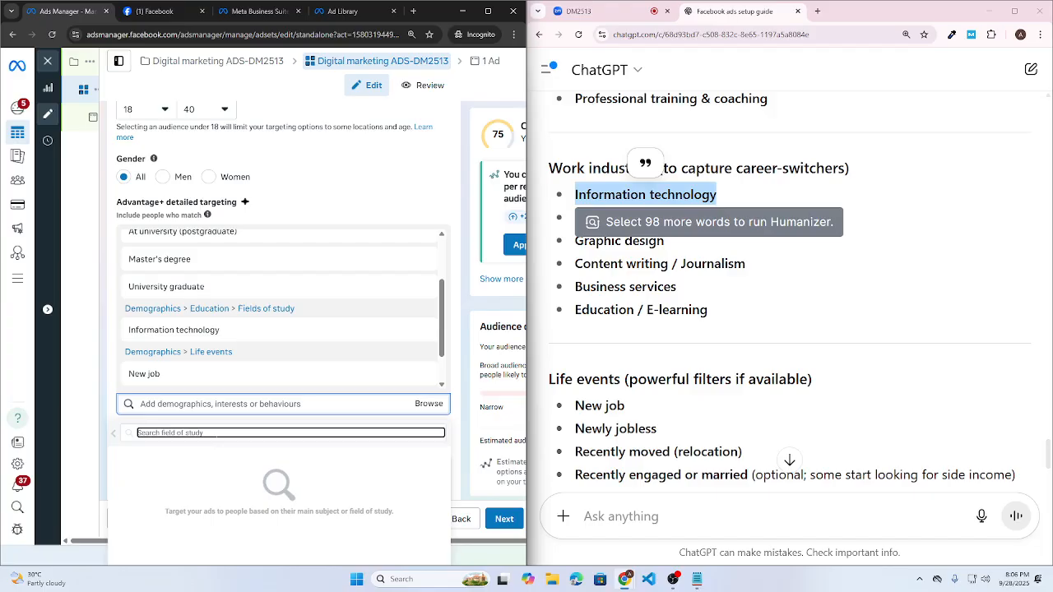
text(bba)
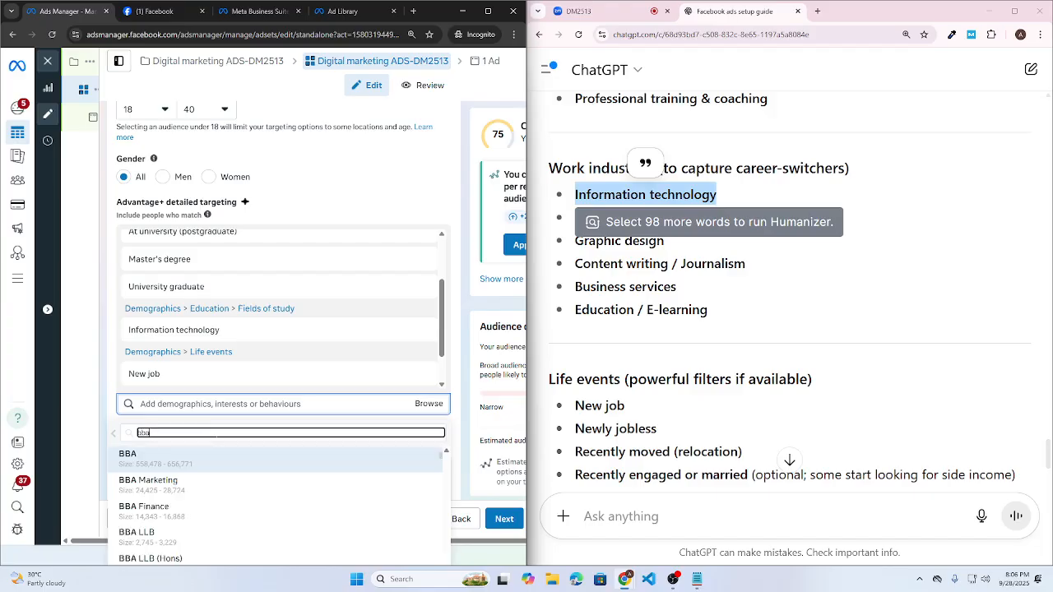
mouse_move(184, 463)
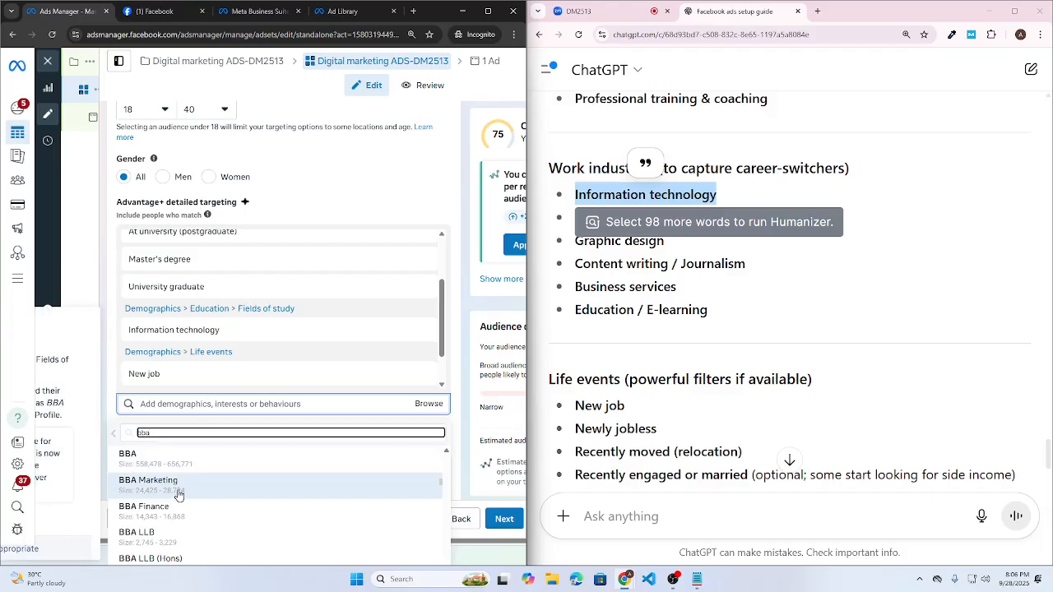
click(181, 494)
- Search 'acco' and add Accounting management as a field of study
click(158, 432)
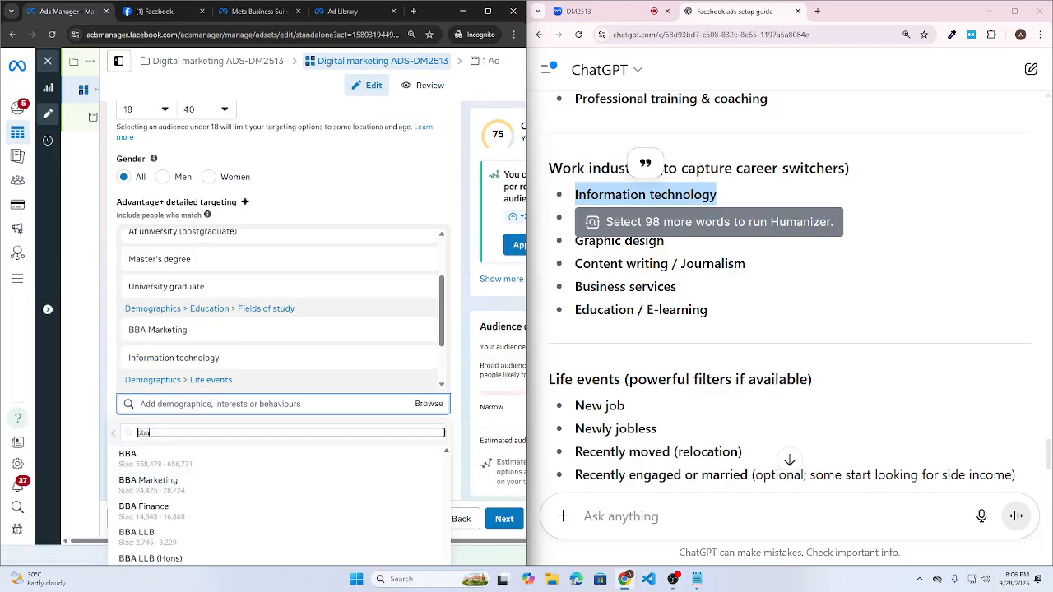
key(ctrl+a)
text(acco)
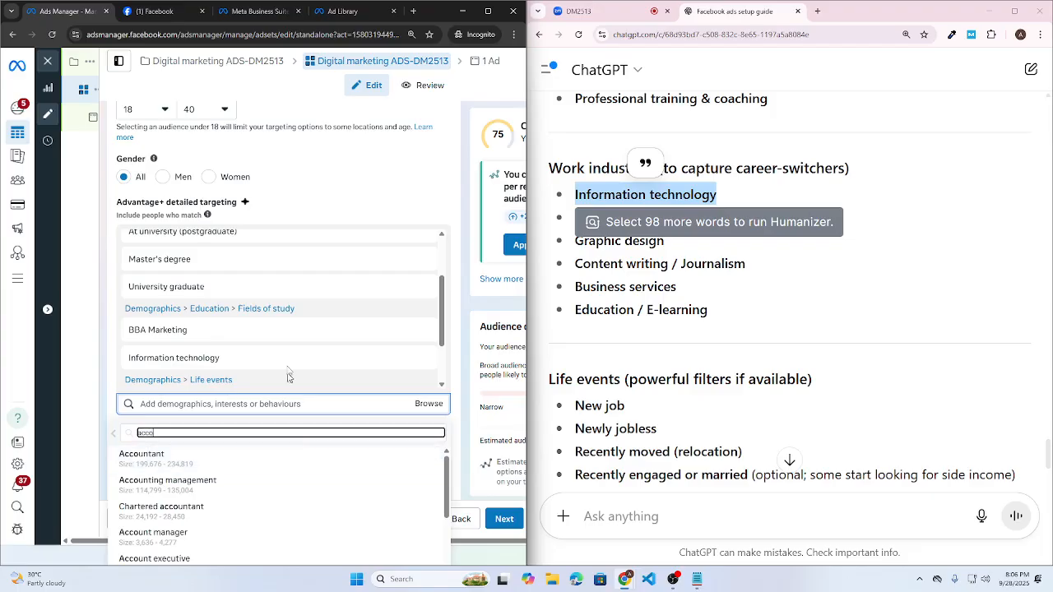
key(ctrl+minus)
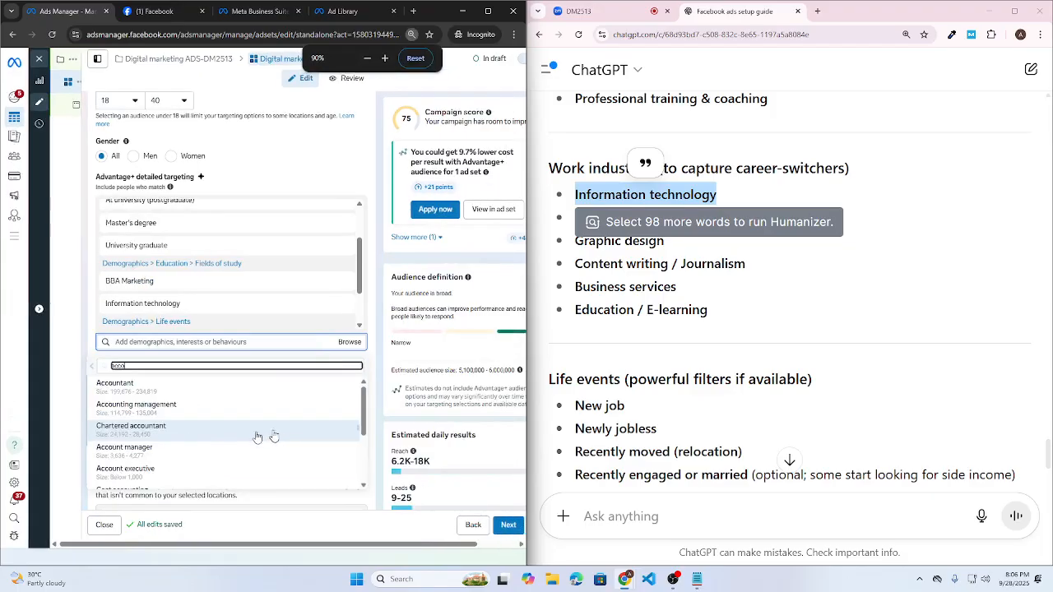
key(ctrl+plus)
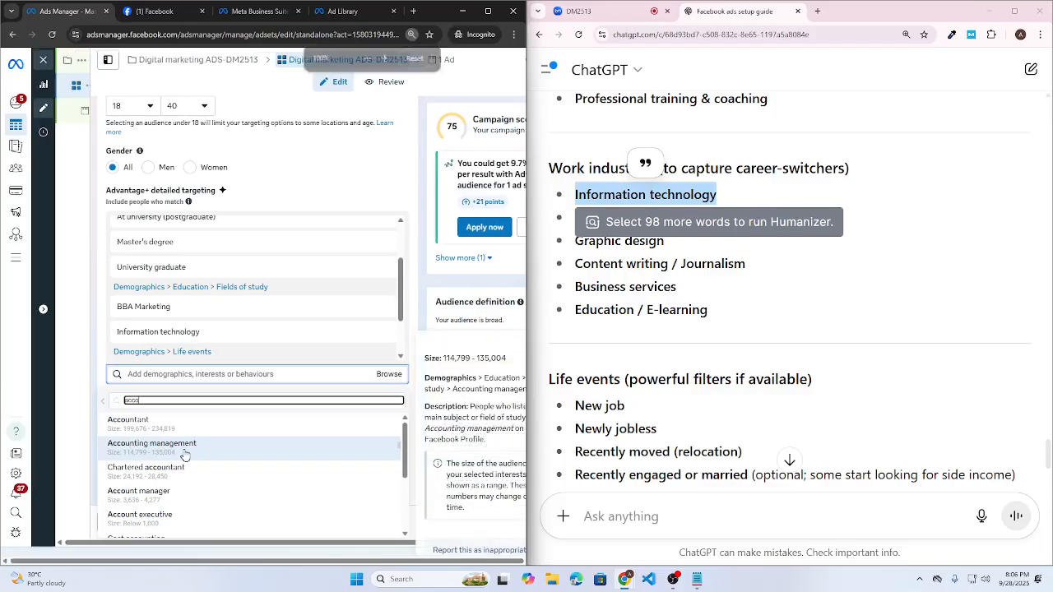
click(203, 454)
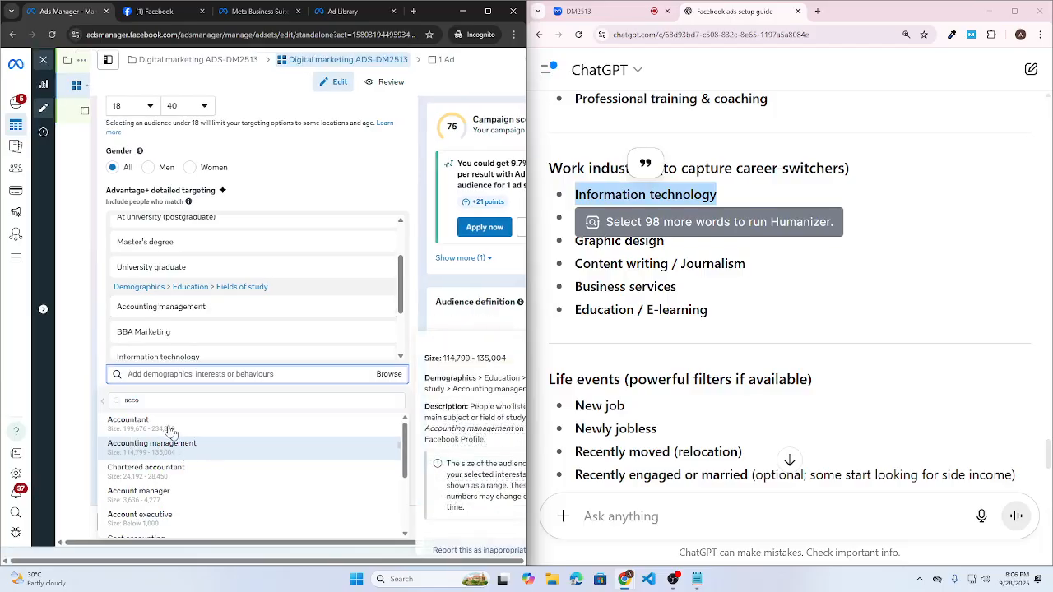
key(ctrl+a)
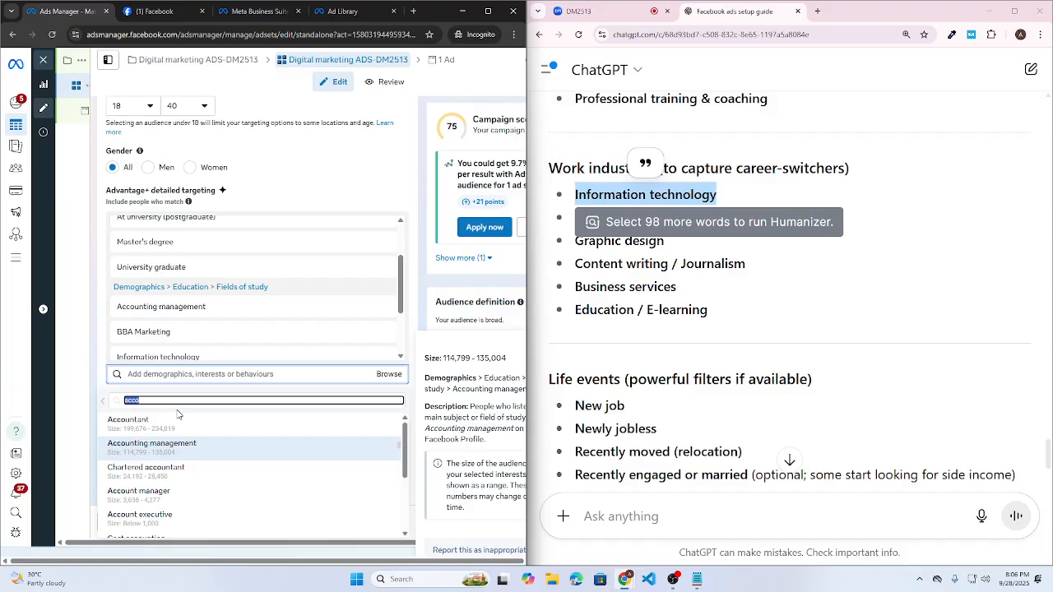
key(BackSpace)
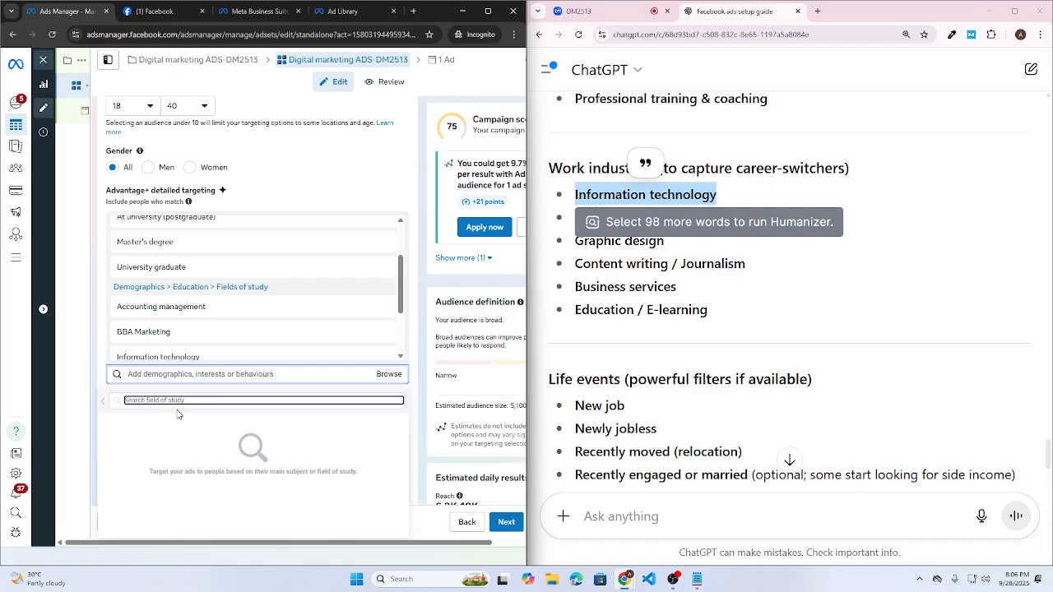
- Search 'computer science' and add Computer science, BSc Computer Science and CSE fields
text(computer scien)
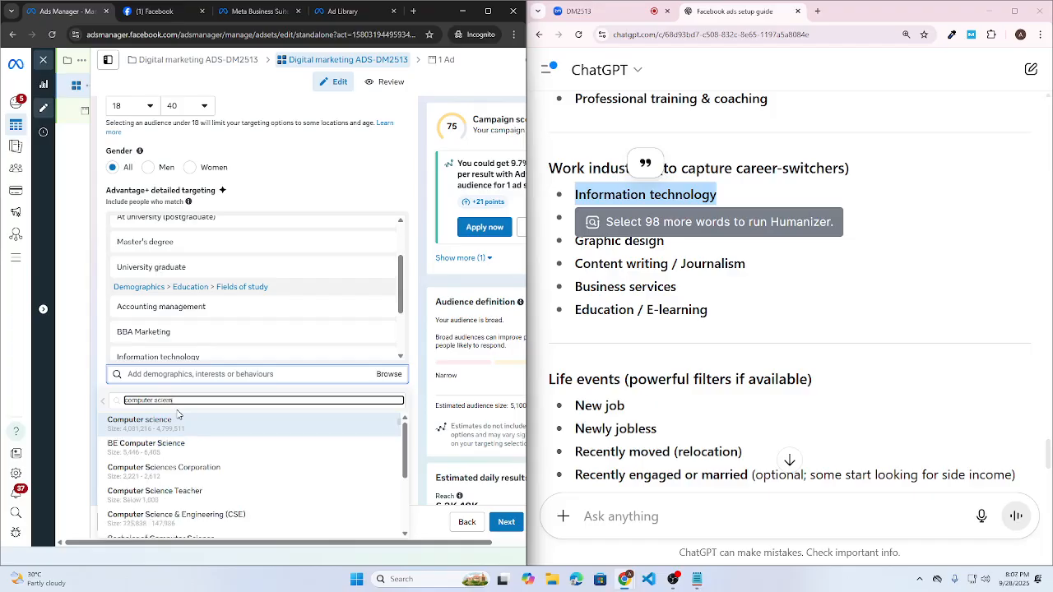
text(ce)
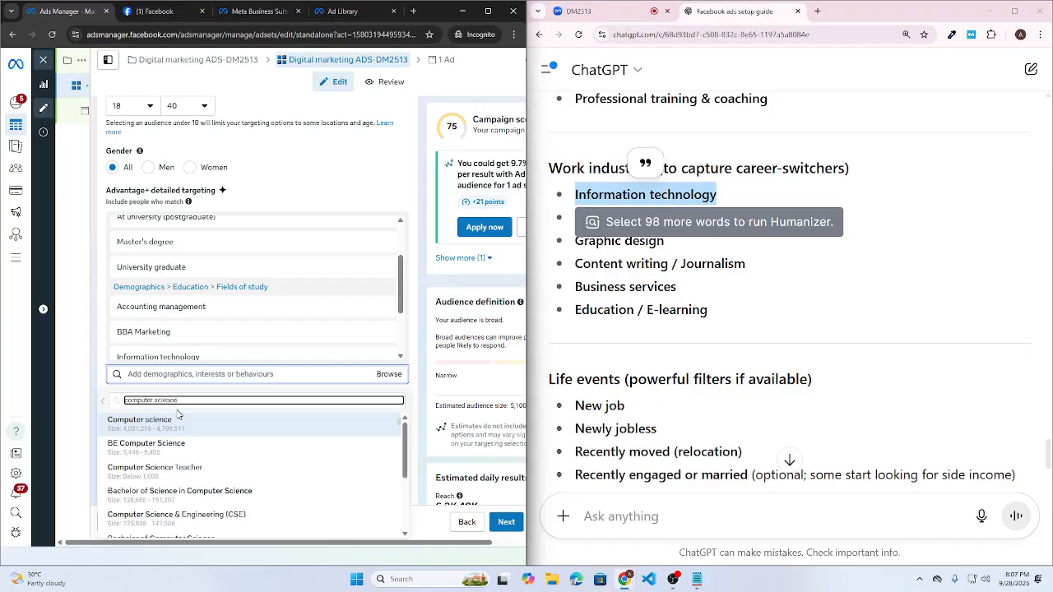
key(ctrl+a)
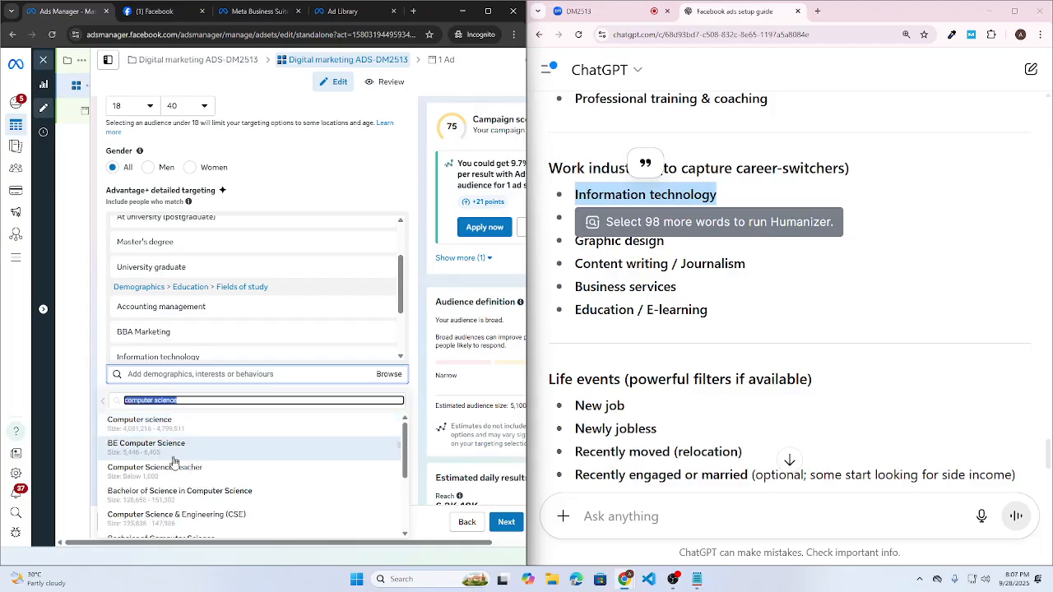
click(144, 421)
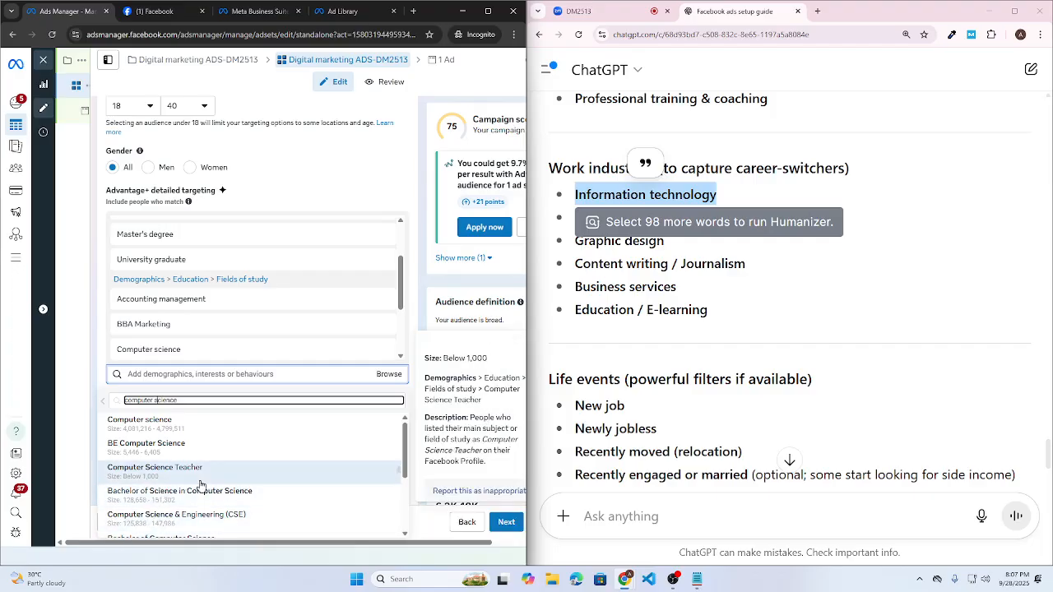
scroll(191, 478, down, 1)
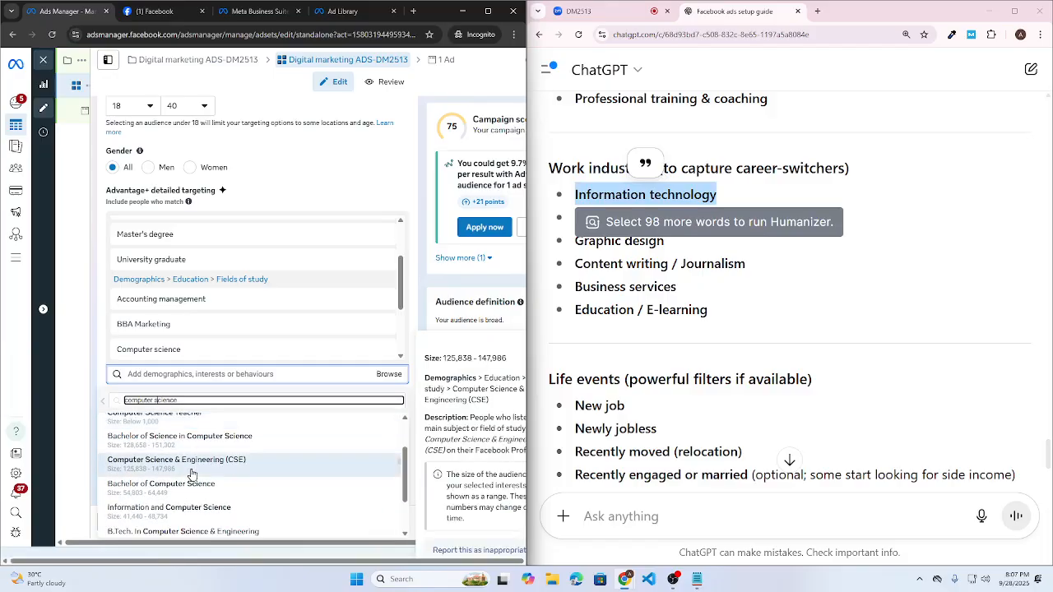
scroll(191, 475, up, 1)
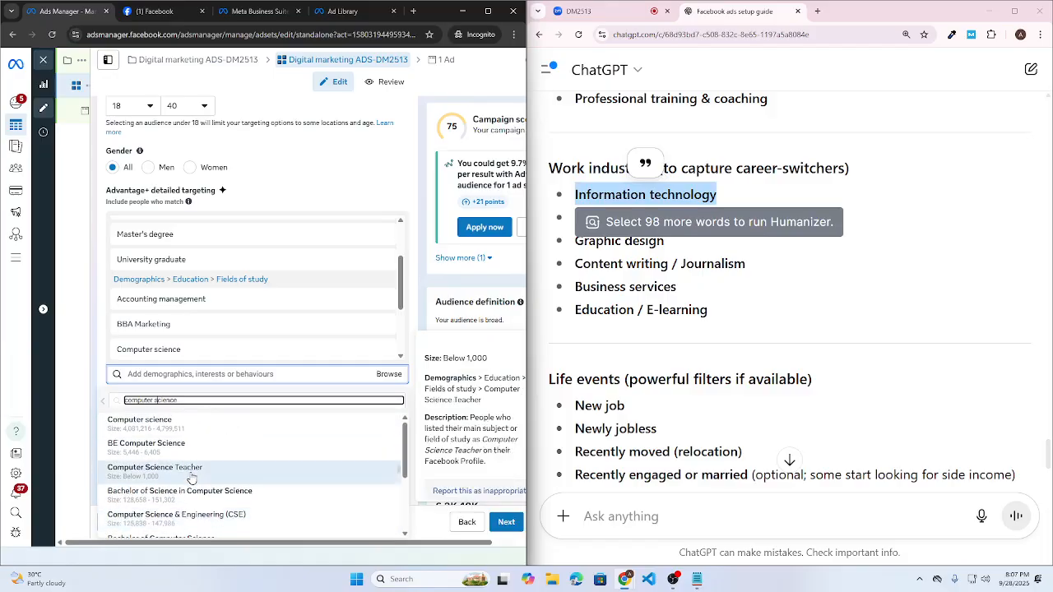
click(140, 504)
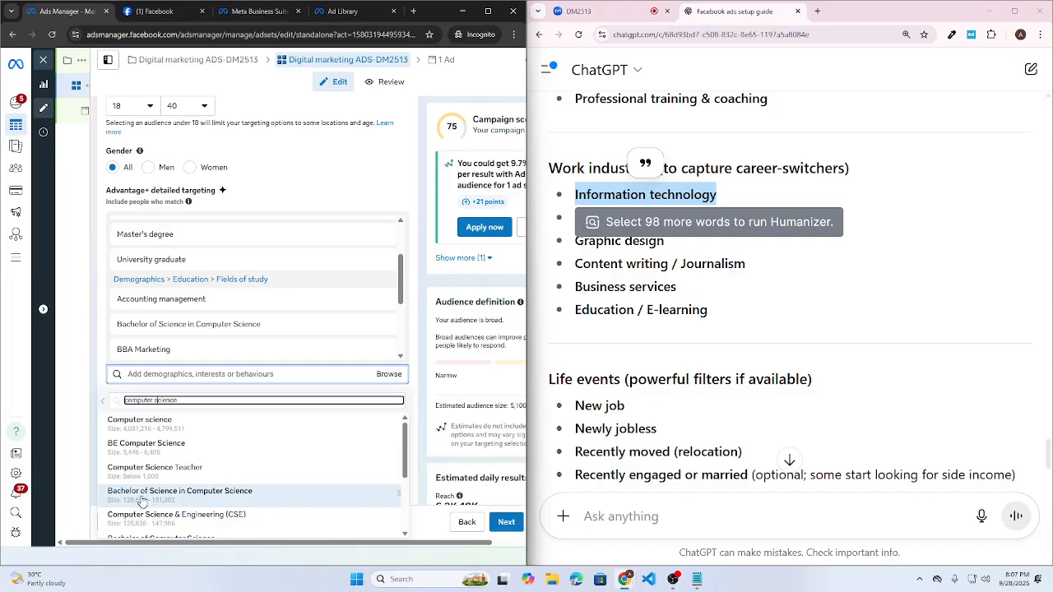
scroll(142, 504, down, 1)
scroll(142, 504, down, 1)
click(242, 475)
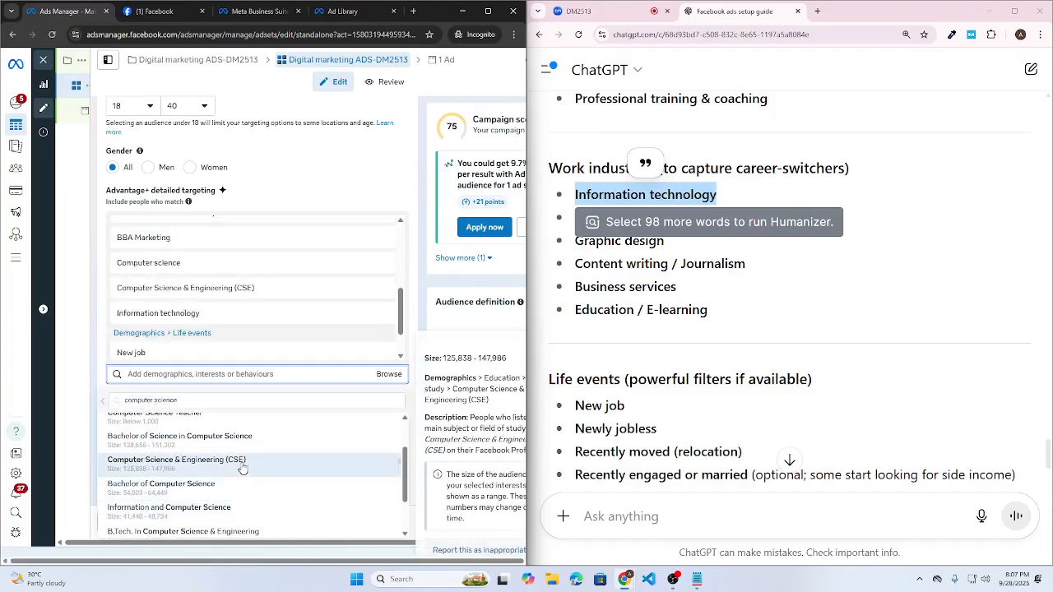
click(201, 376)
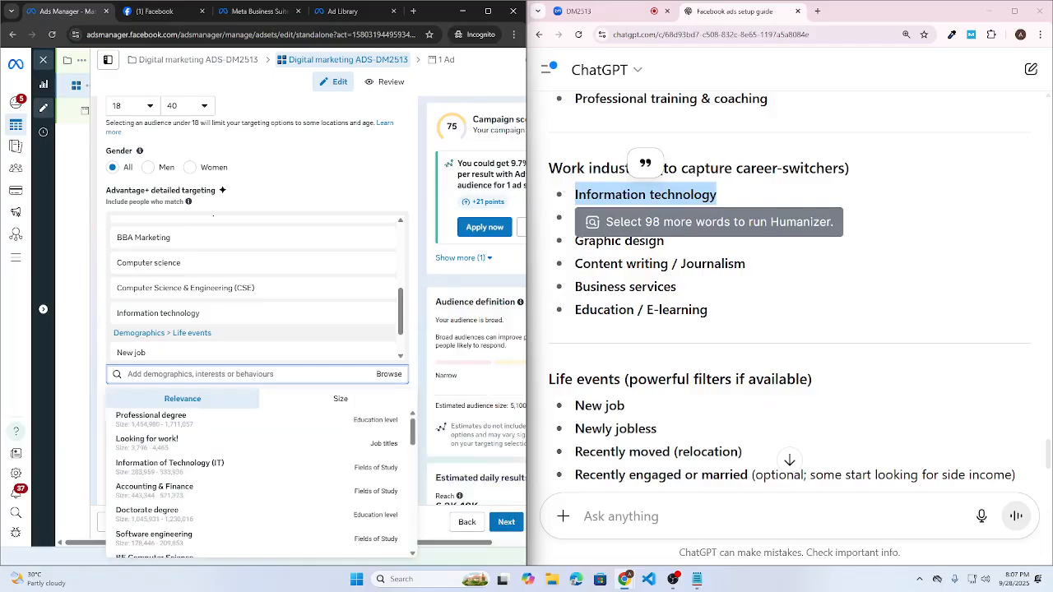
text(cst)
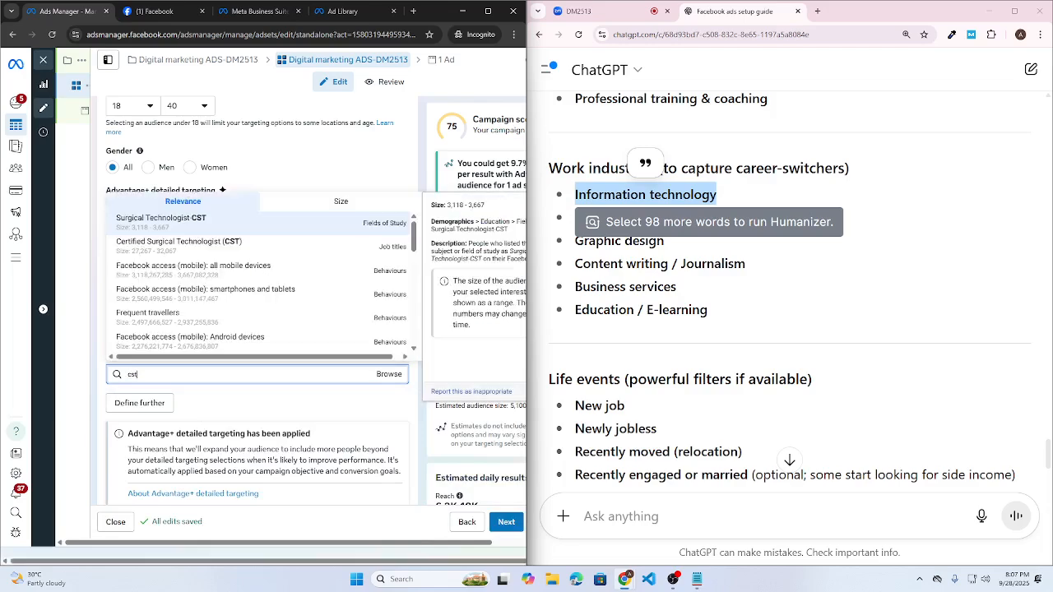
key(ctrl+a)
text(computer s)
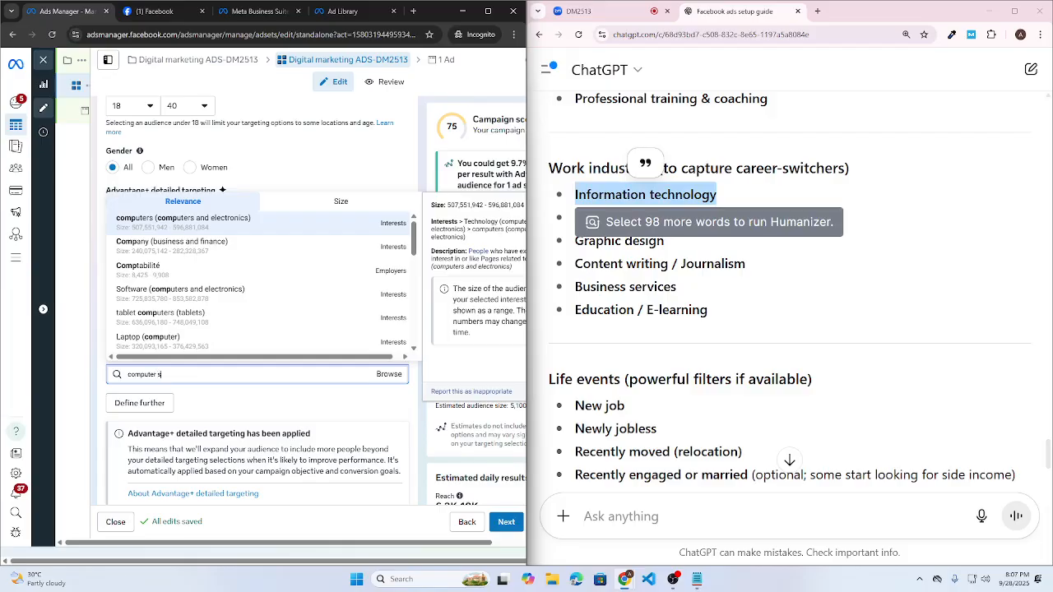
text(cience and tec)
text(hnilo)
text(ology)
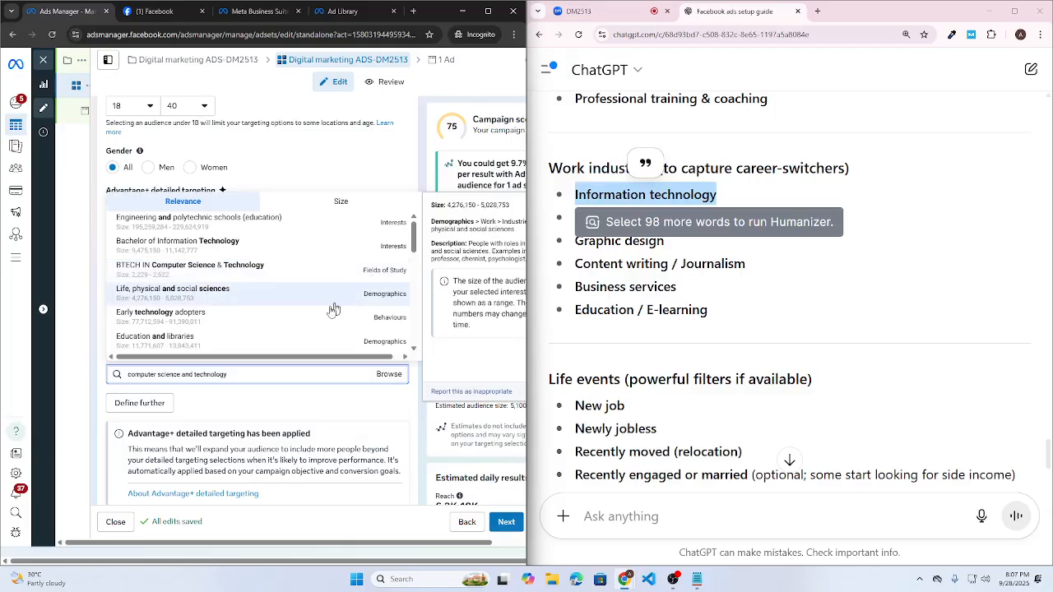
triple_click(288, 368)
text(cst)
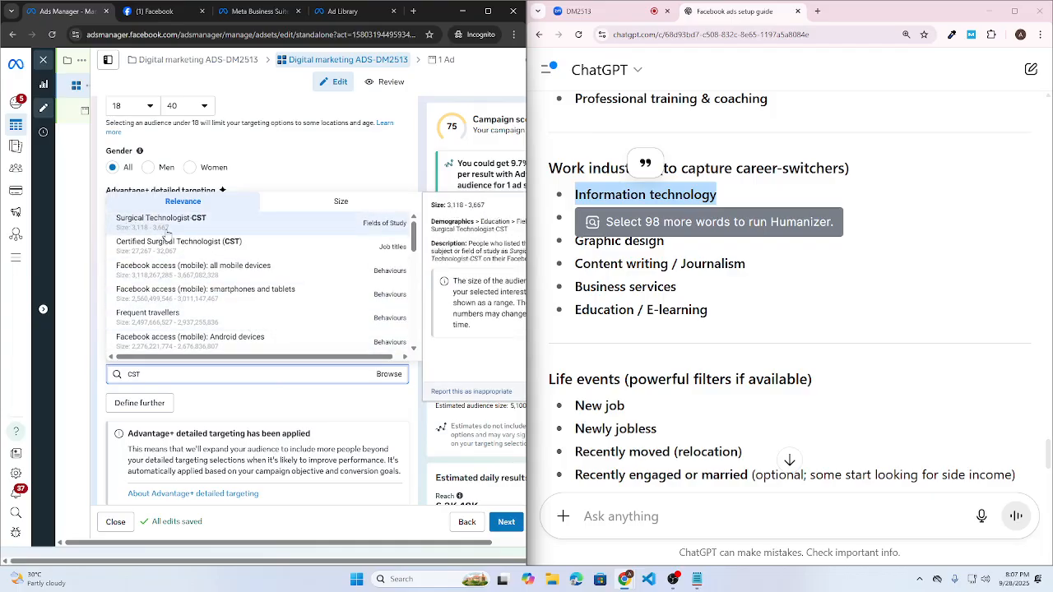
key(ctrl+a)
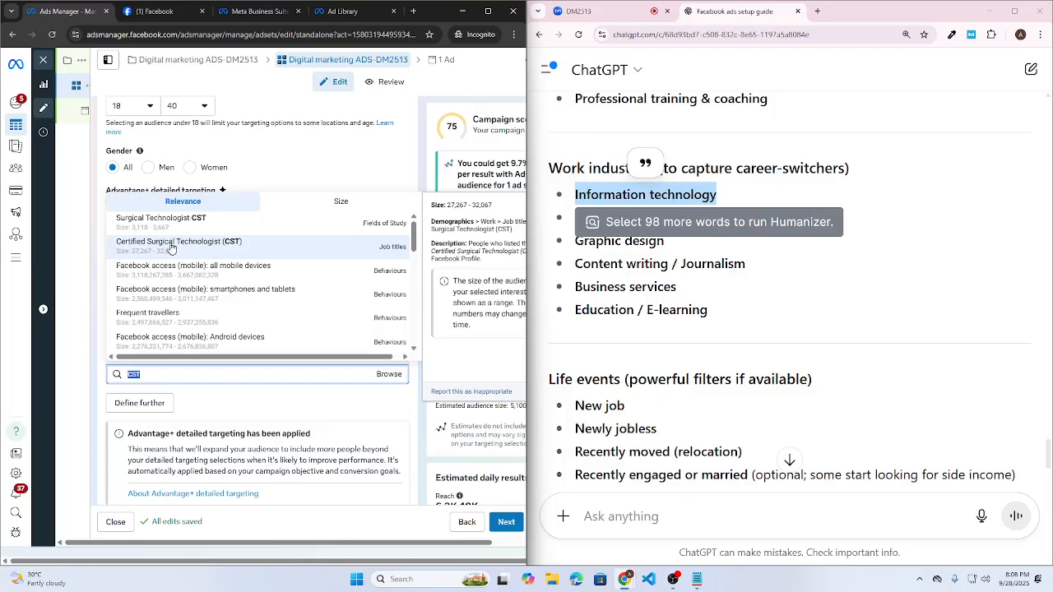
key(BackSpace)
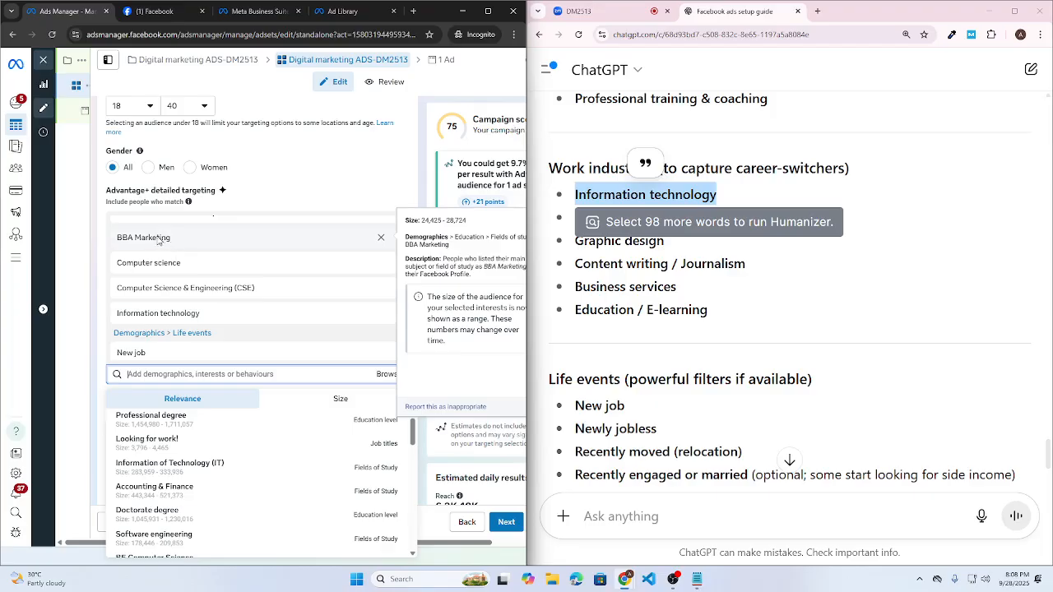
- Copy Recently moved from ChatGPT's guide and add it as a Life events target
click(817, 320)
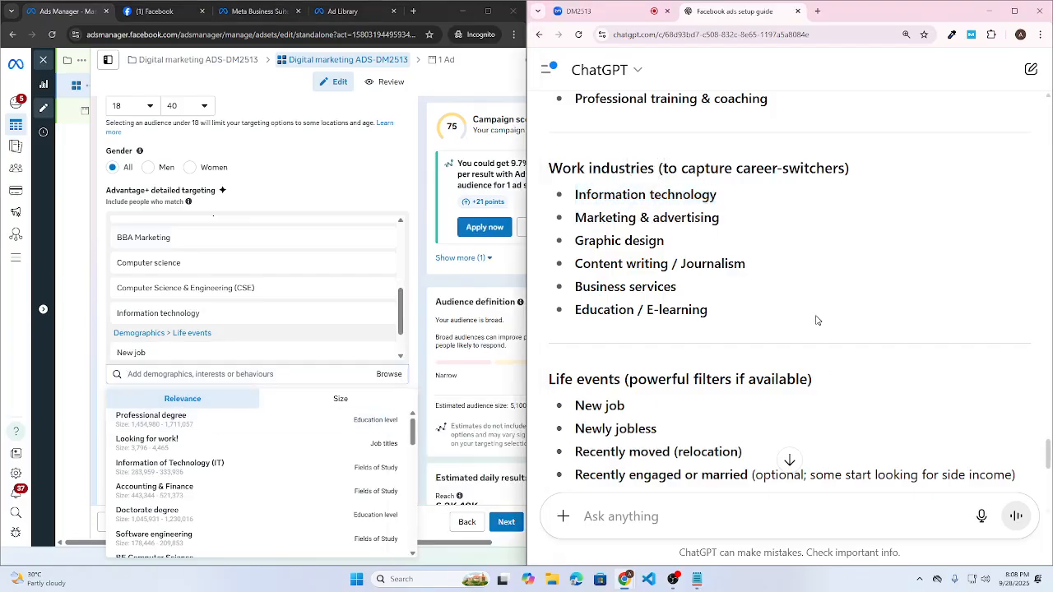
scroll(817, 320, down, 1)
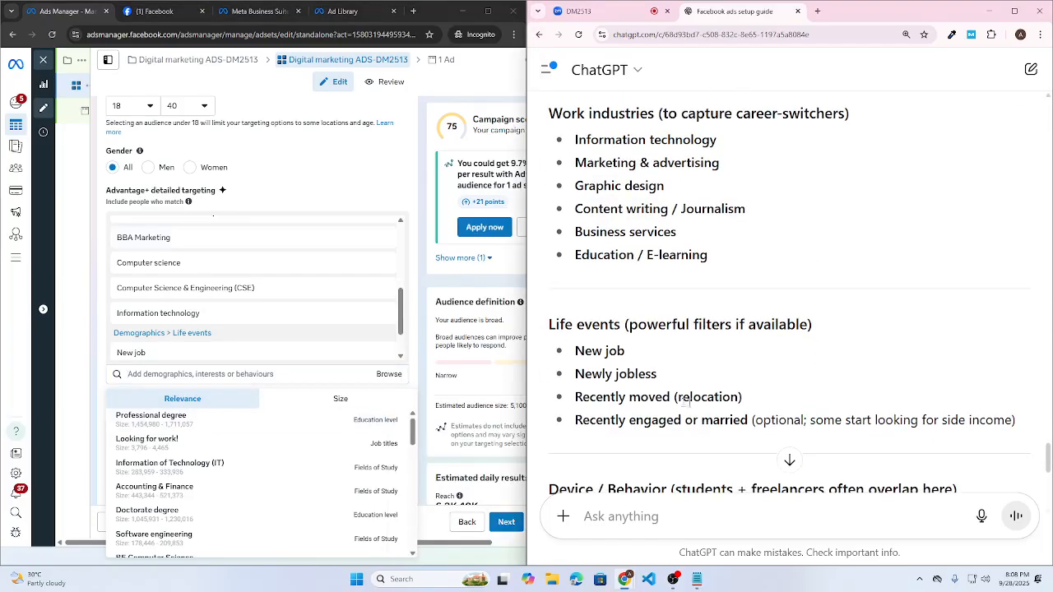
drag(575, 397, 671, 397)
key(ctrl+c)
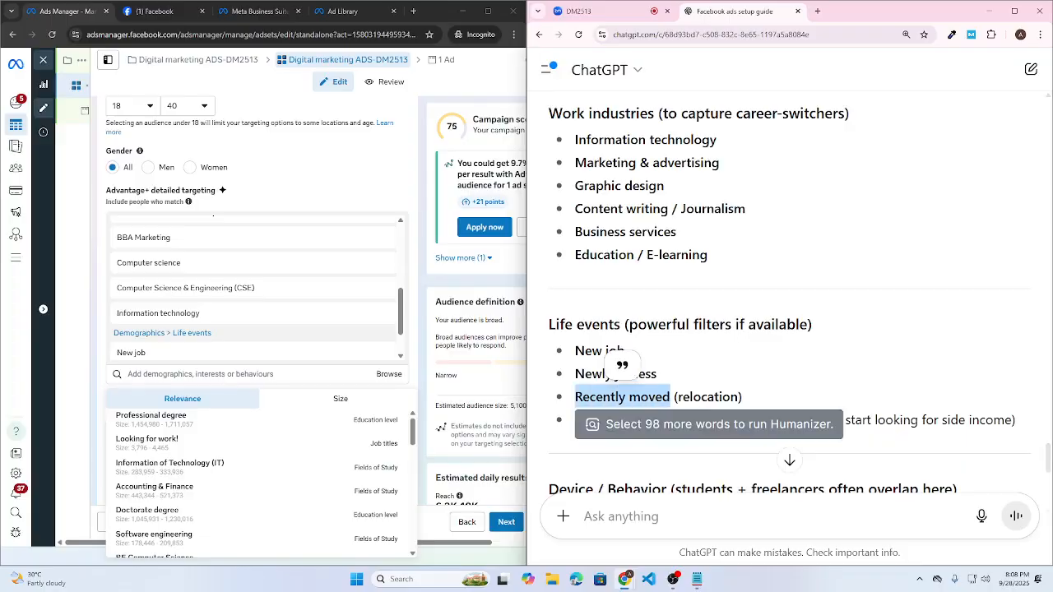
click(247, 375)
key(ctrl+v)
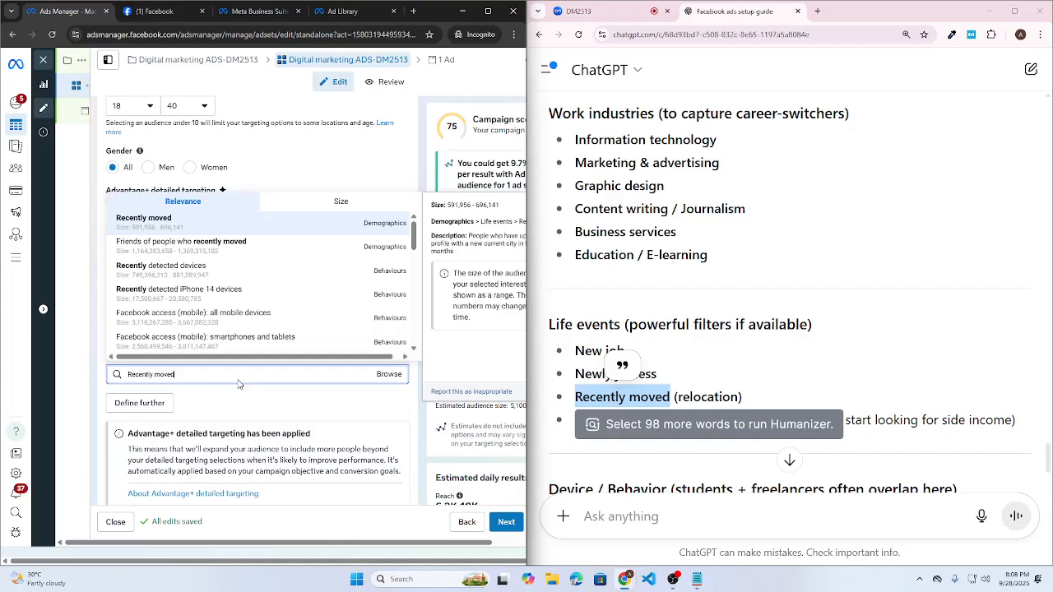
click(320, 226)
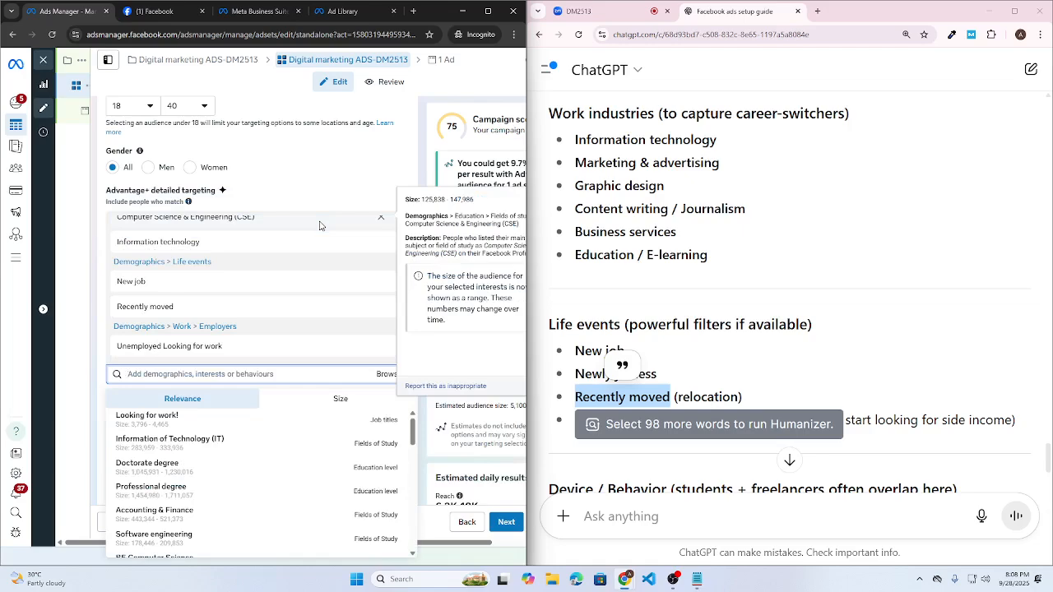
click(741, 381)
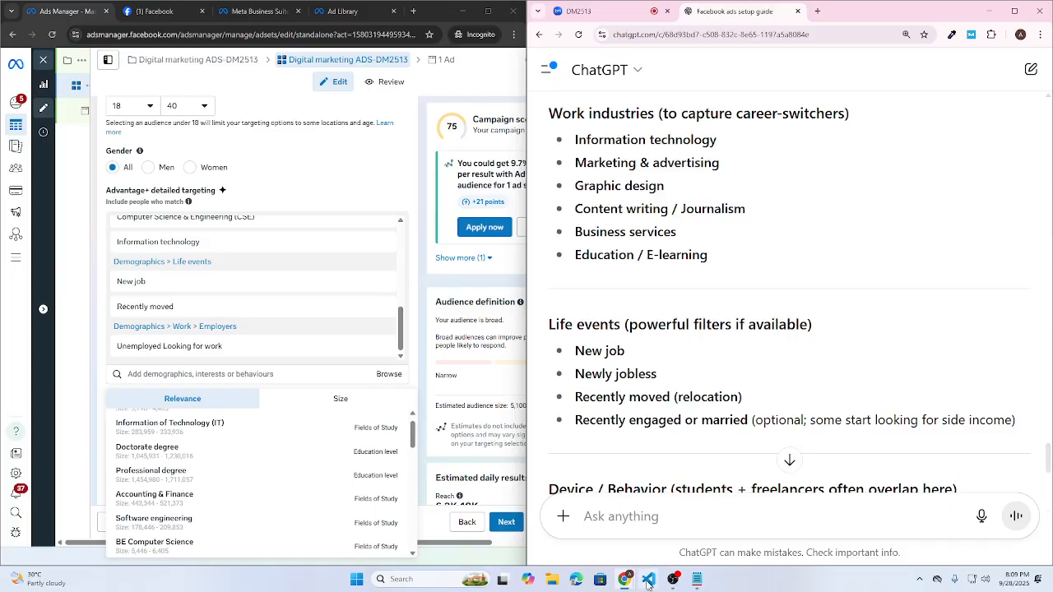
mouse_move(627, 583)
scroll(724, 440, down, 1)
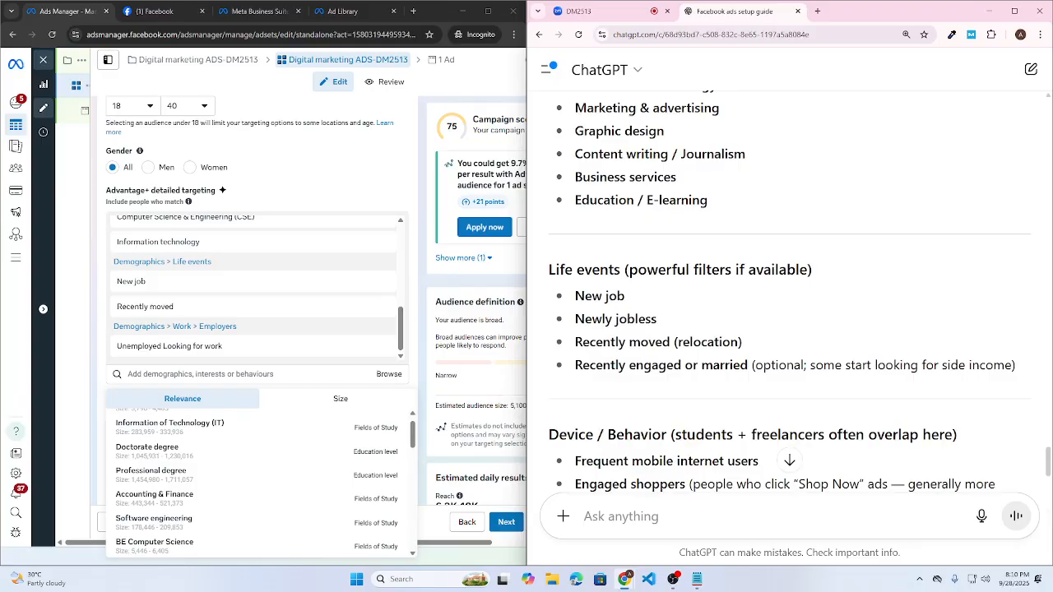
scroll(728, 448, down, 1)
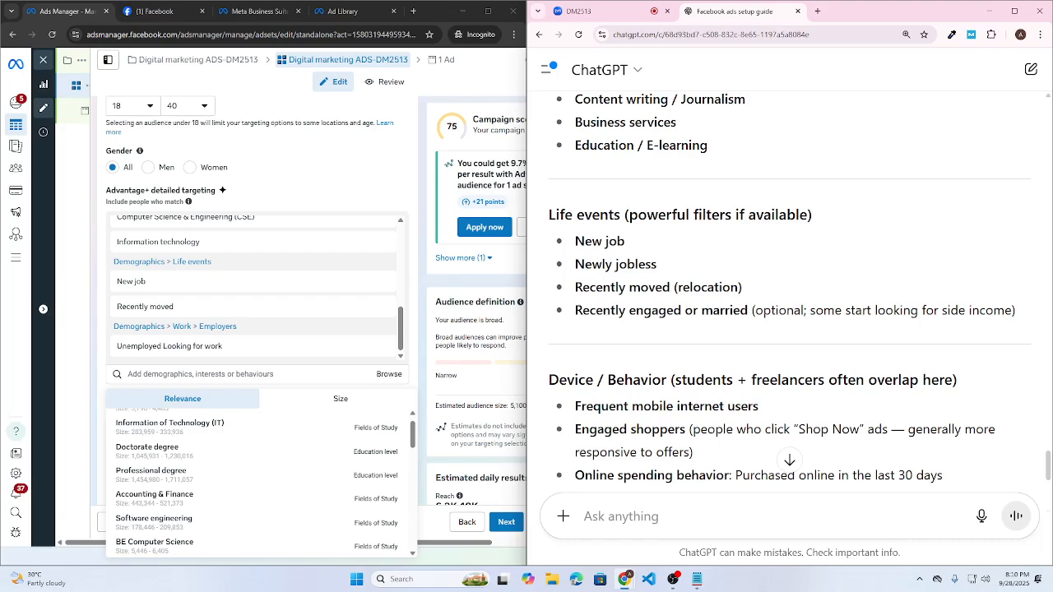
scroll(694, 399, down, 1)
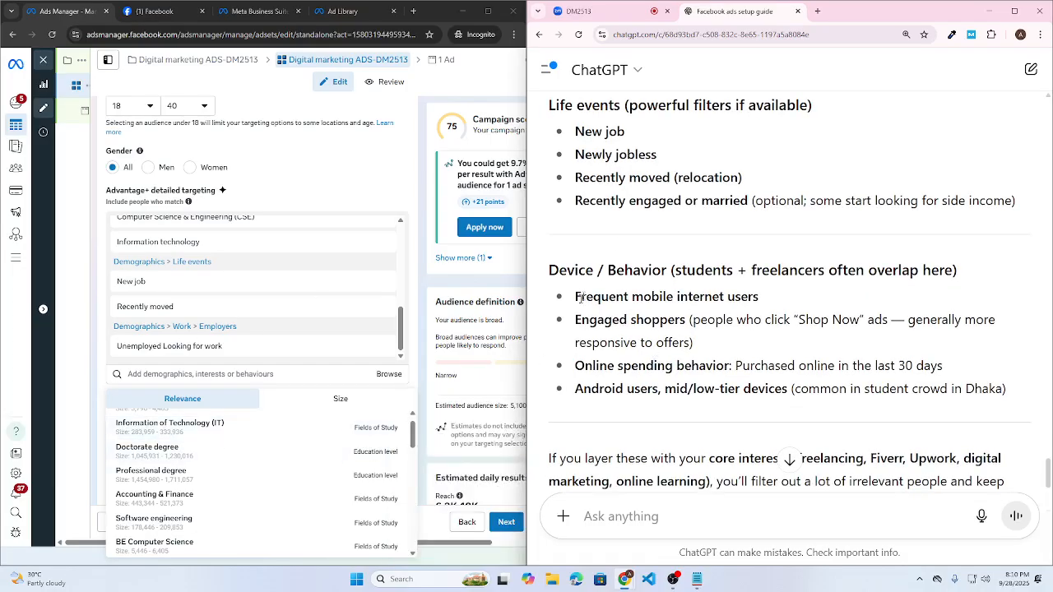
scroll(168, 403, up, 1)
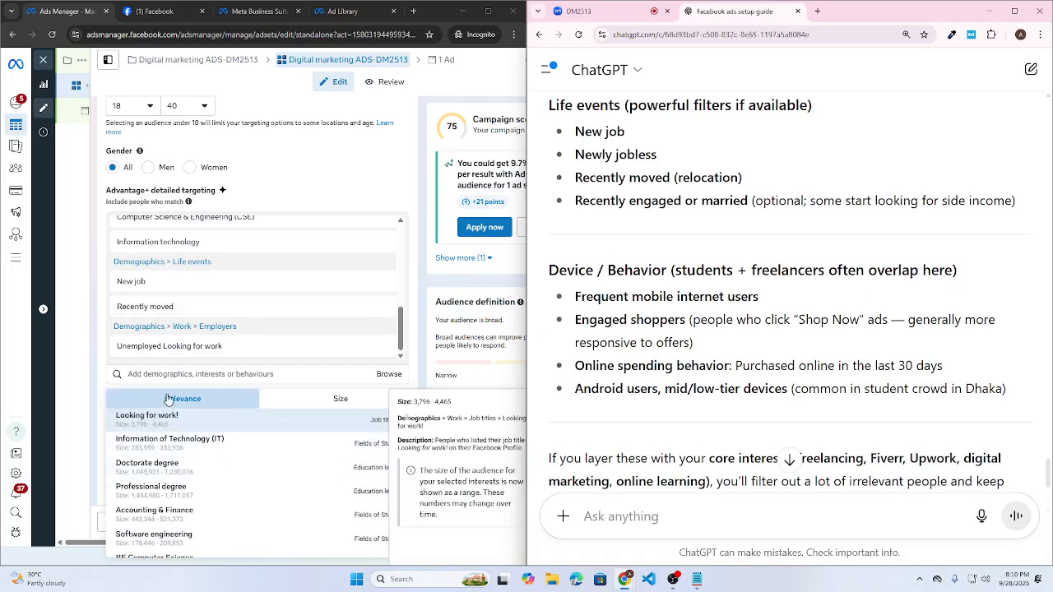
click(170, 375)
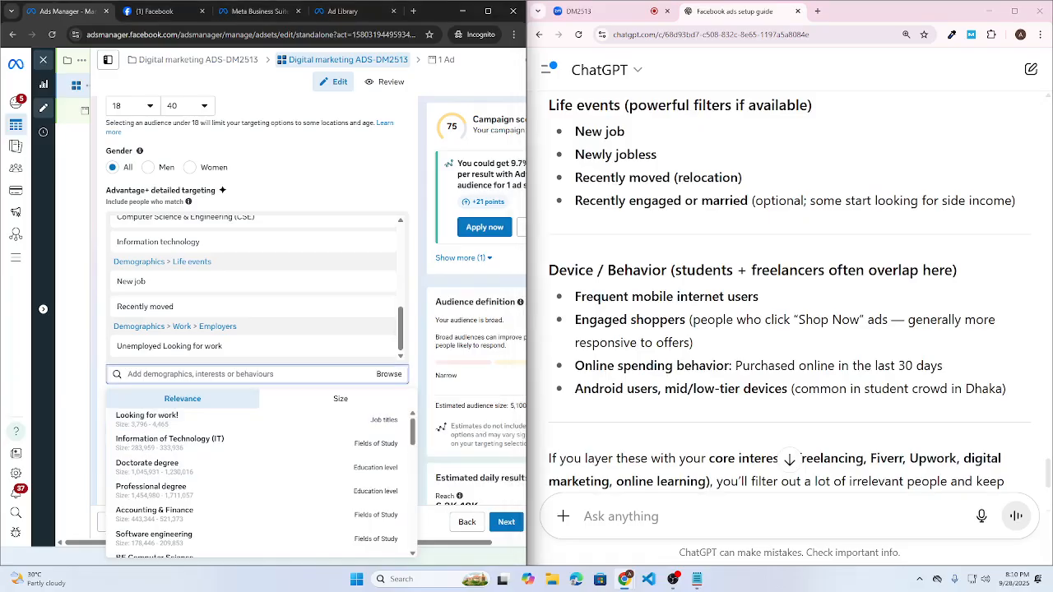
- Maximize Ads Manager, zoom the page to 110%, and add Looking for work!
click(488, 11)
key(ctrl+plus)
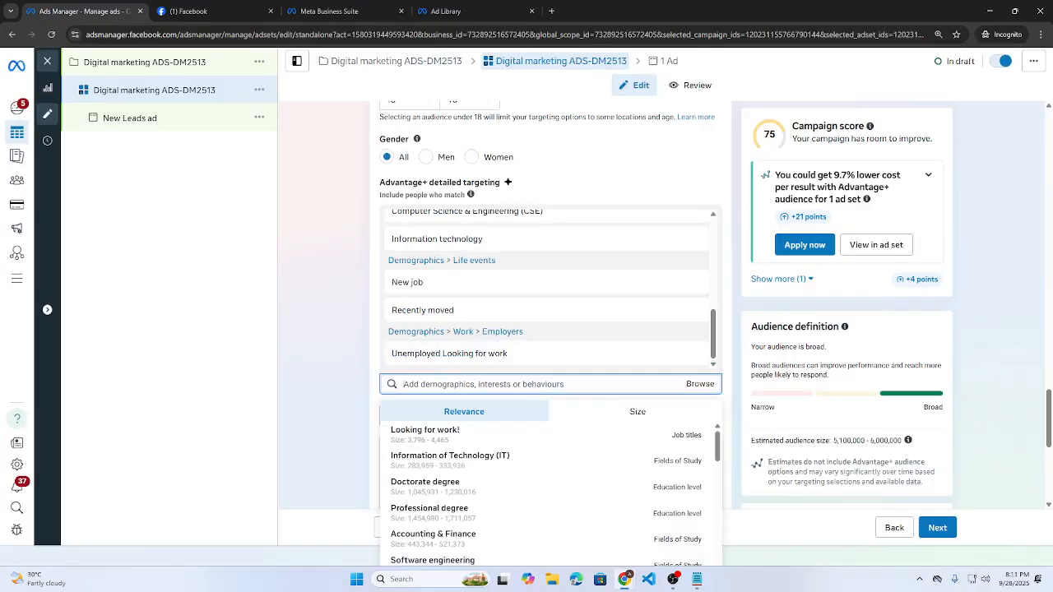
click(436, 442)
click(333, 414)
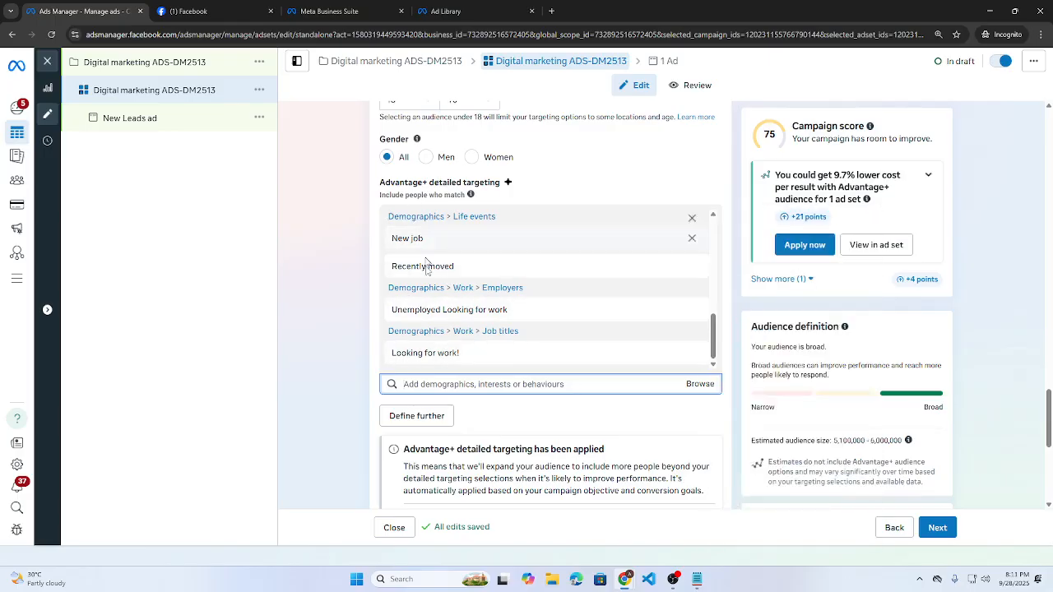
scroll(393, 271, down, 5)
scroll(404, 337, up, 3)
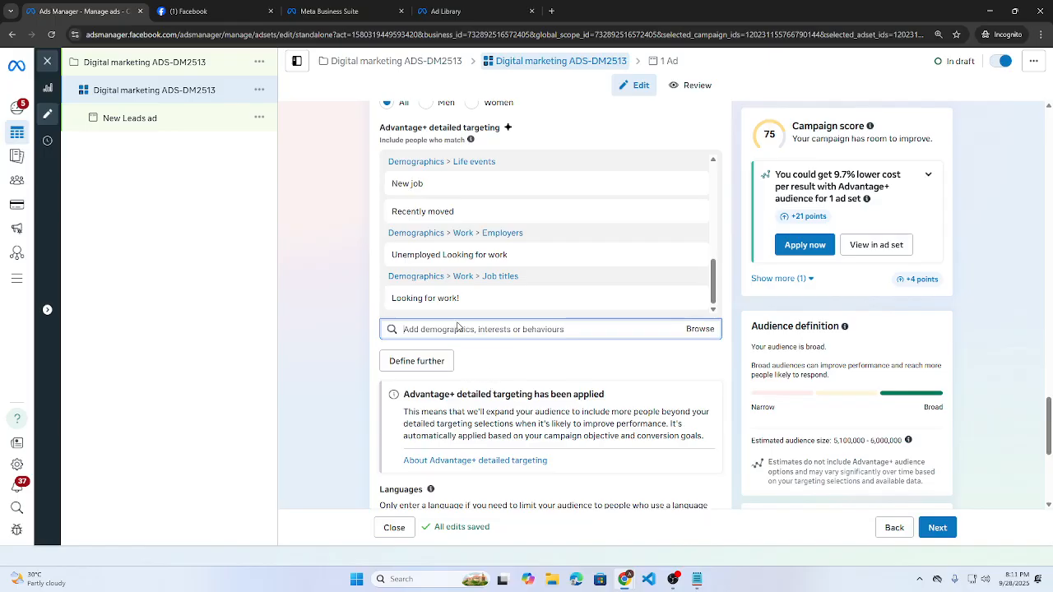
- Add Accounting & Finance, Currently looking for a job., Finance and BE Computer Science from suggestions
click(451, 331)
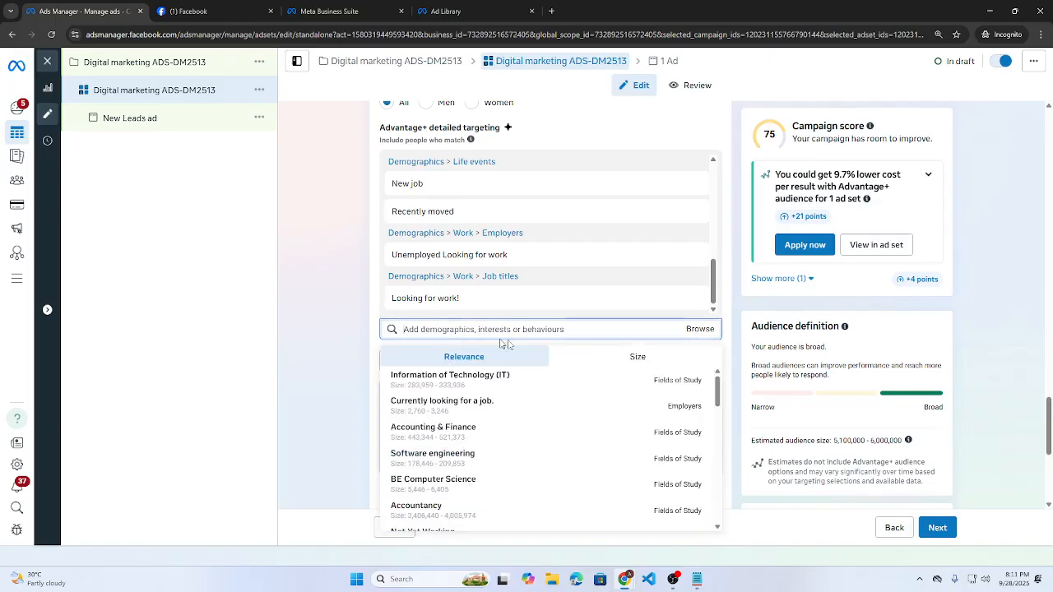
scroll(568, 522, down, 1)
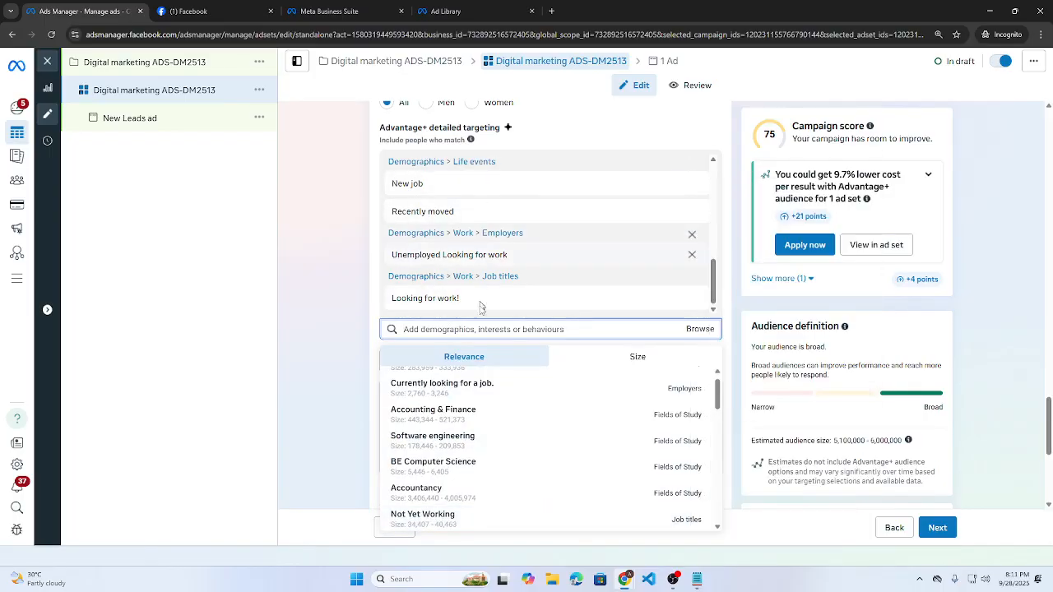
scroll(461, 428, up, 1)
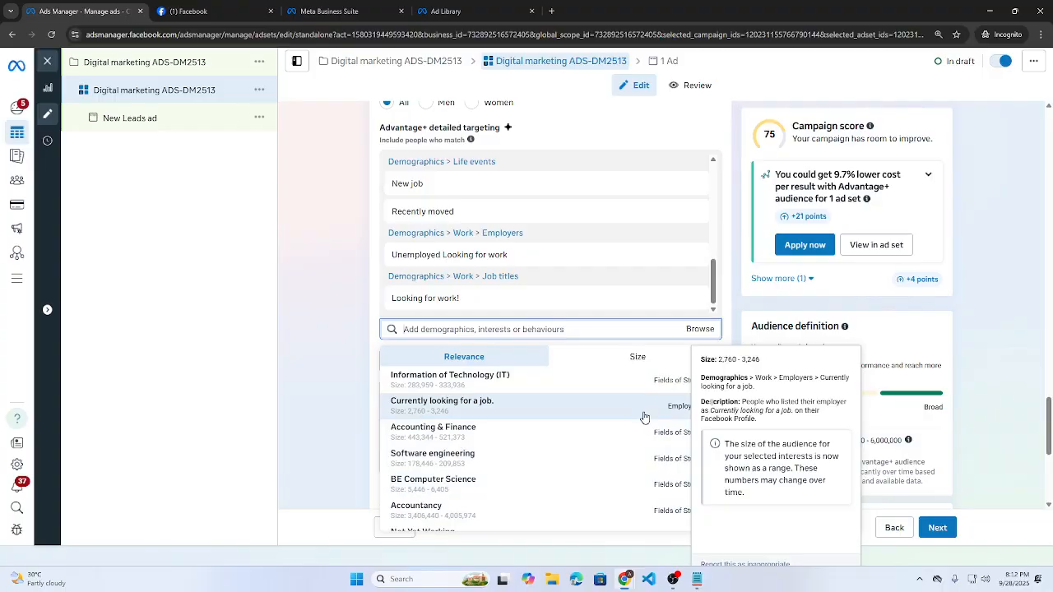
click(458, 438)
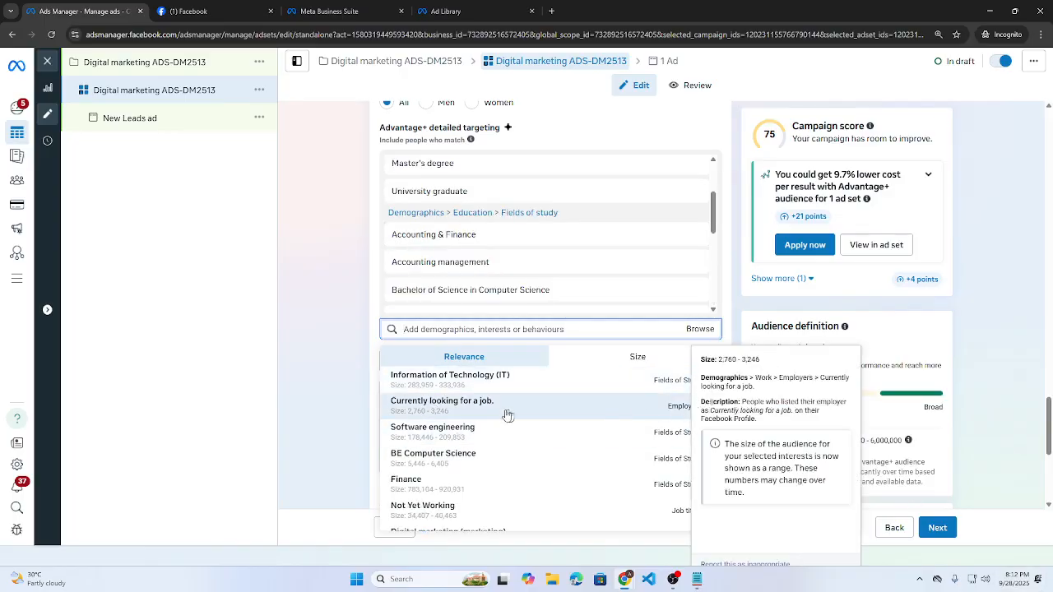
click(482, 412)
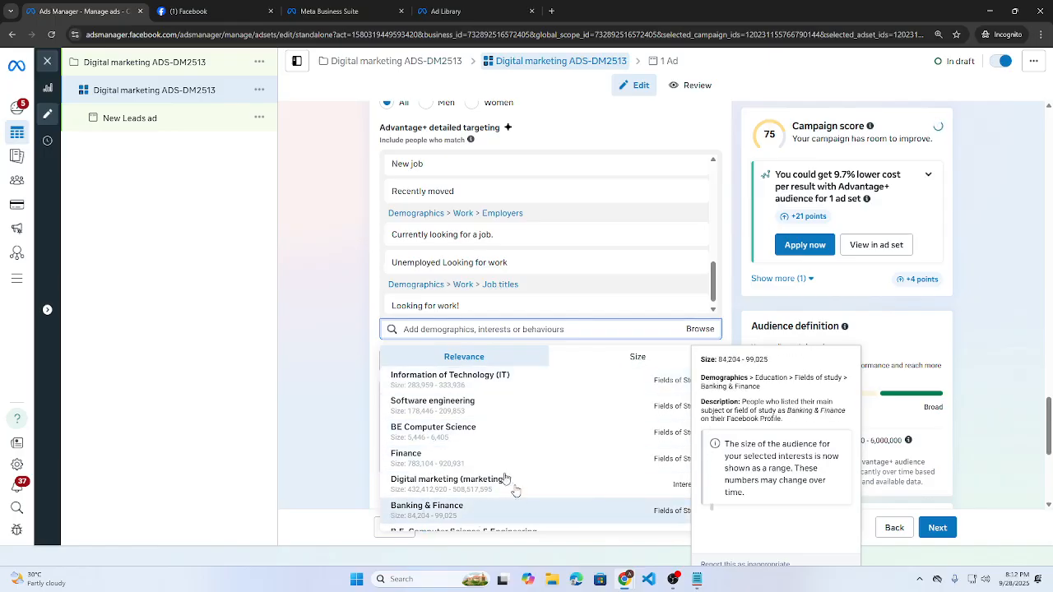
click(449, 461)
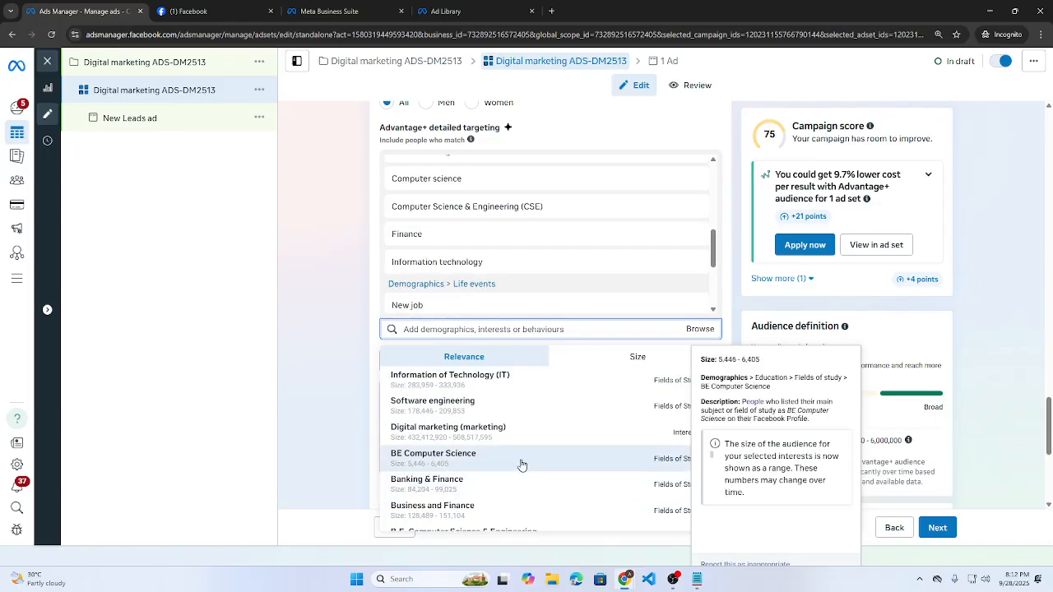
click(560, 470)
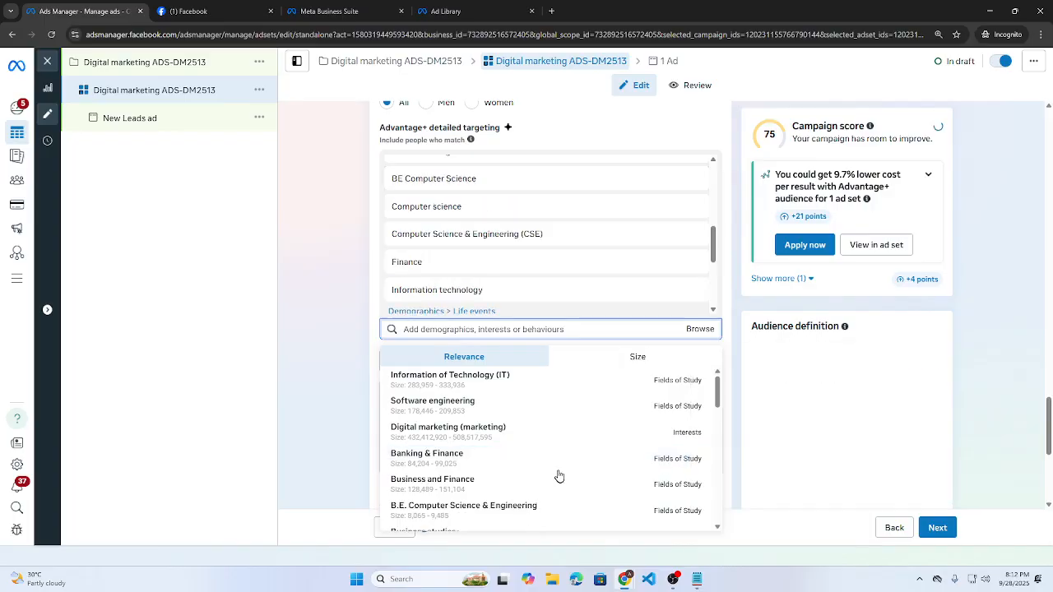
click(309, 359)
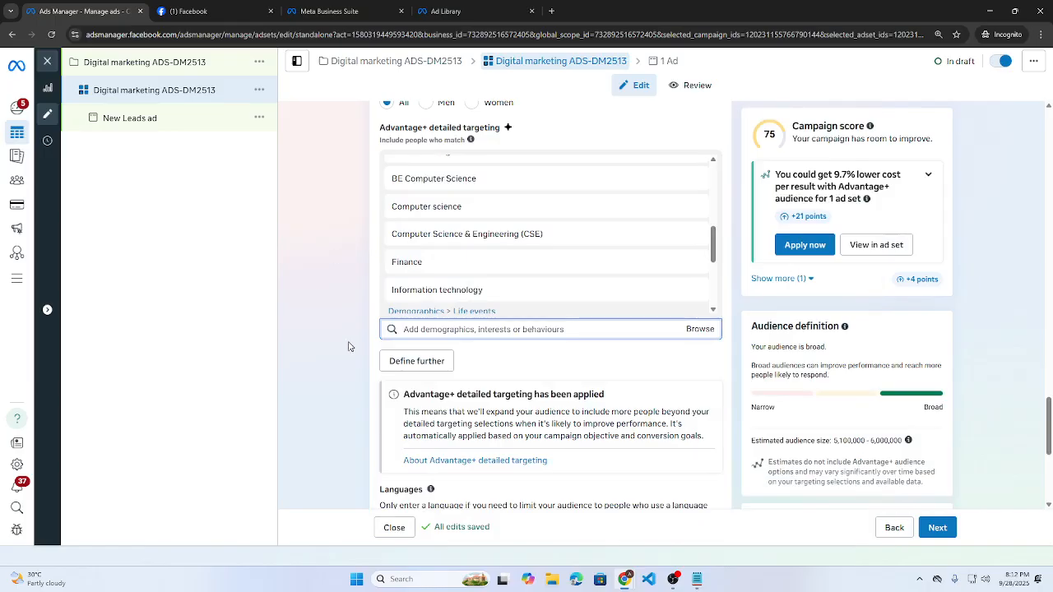
- Add an empty 'and must also match' narrowing box, then bring ChatGPT's guide forward
click(418, 363)
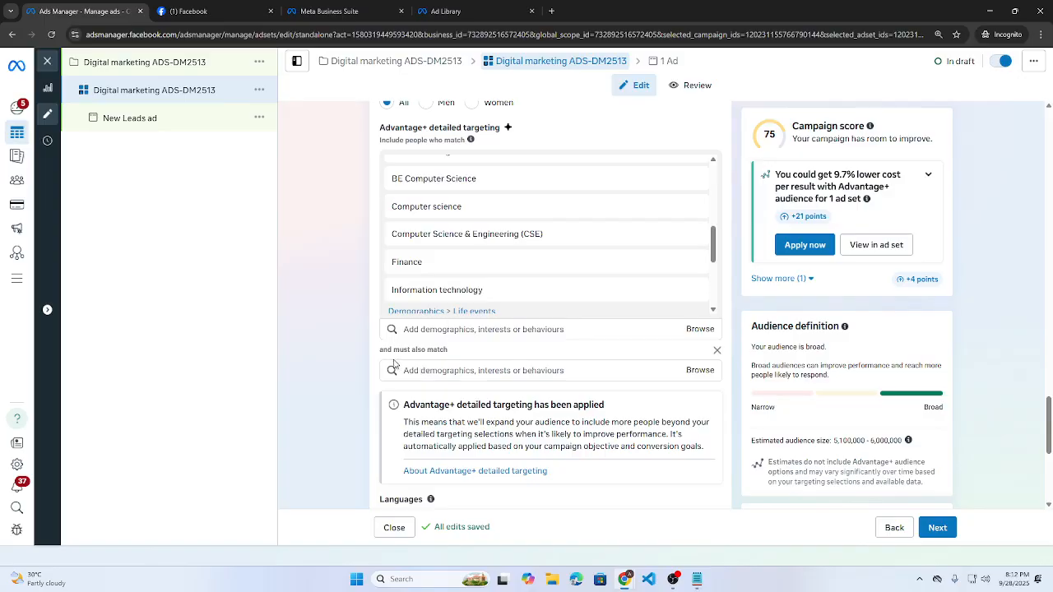
triple_click(433, 361)
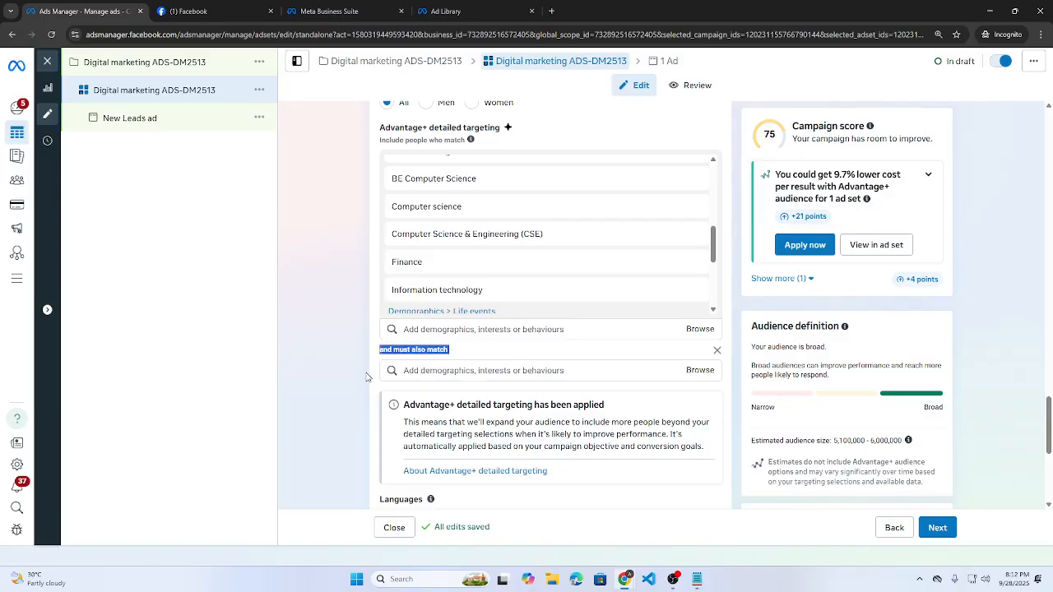
click(459, 350)
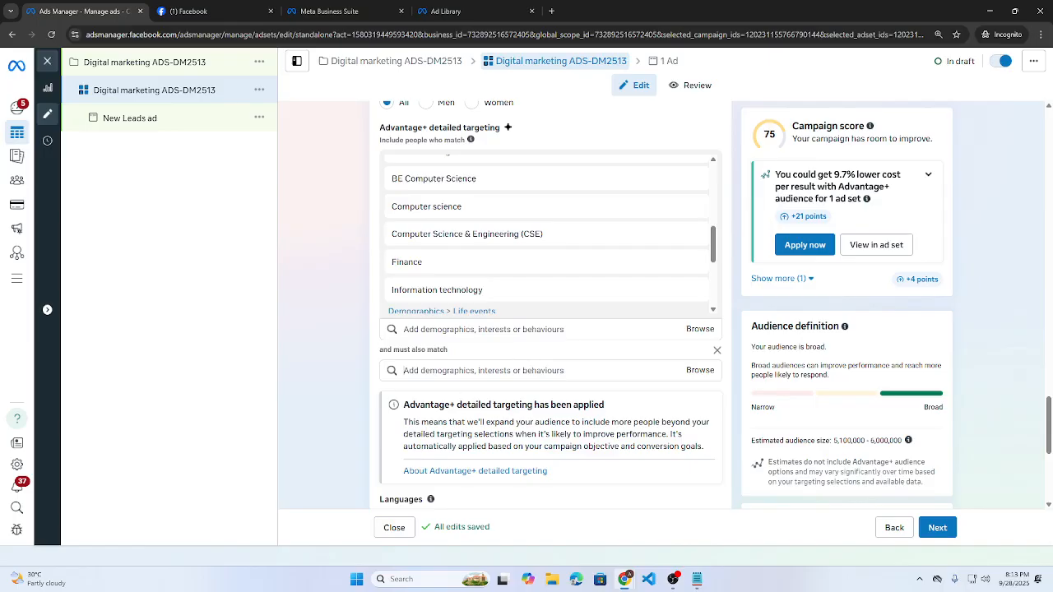
click(444, 371)
mouse_move(627, 579)
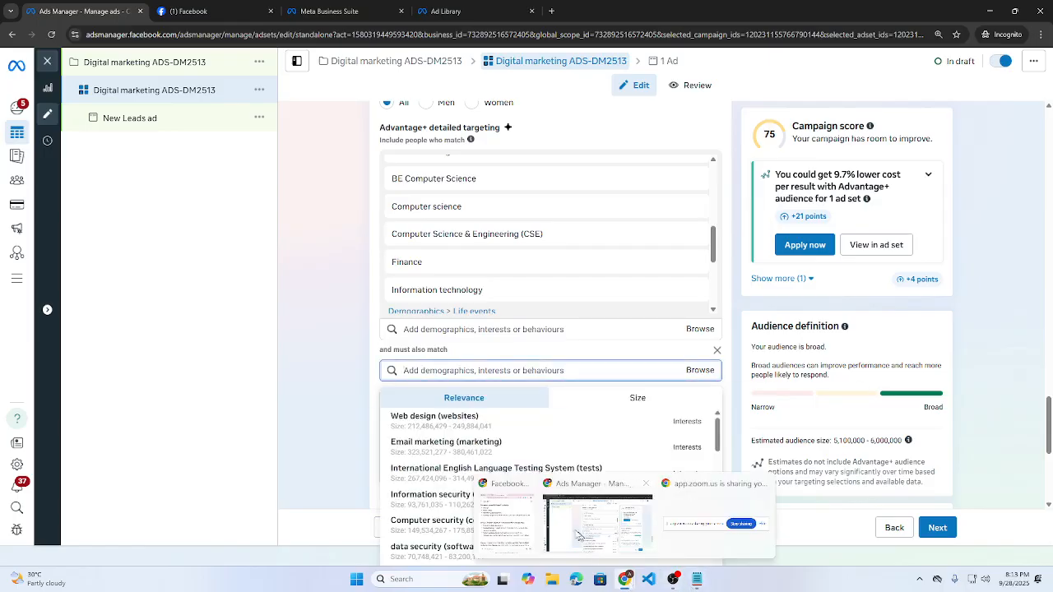
click(504, 532)
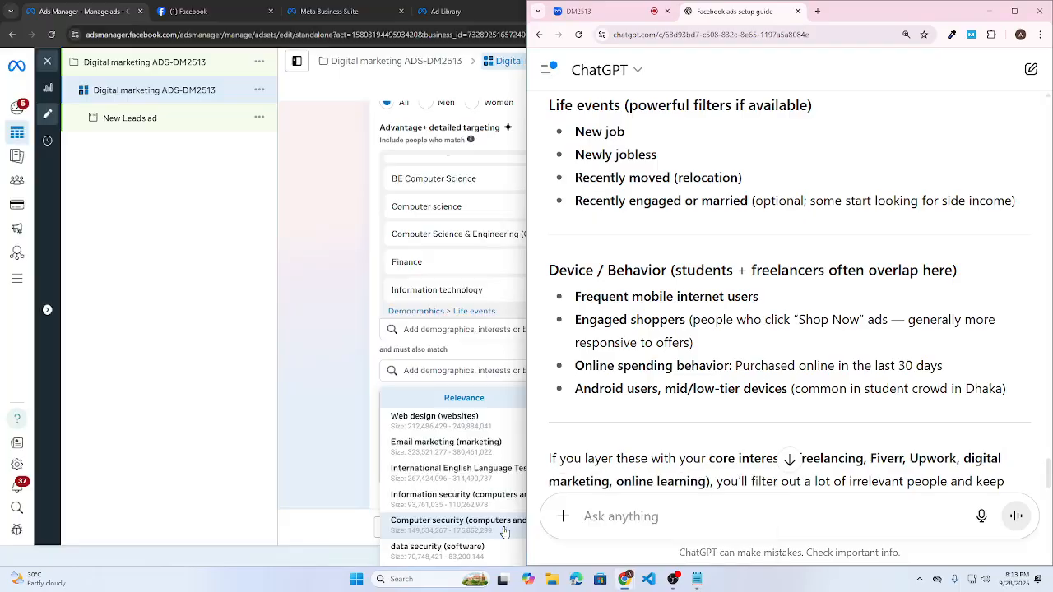
- Ask ChatGPT 'give me interestes' and dock Ads Manager on the left half of the screen
text(gi)
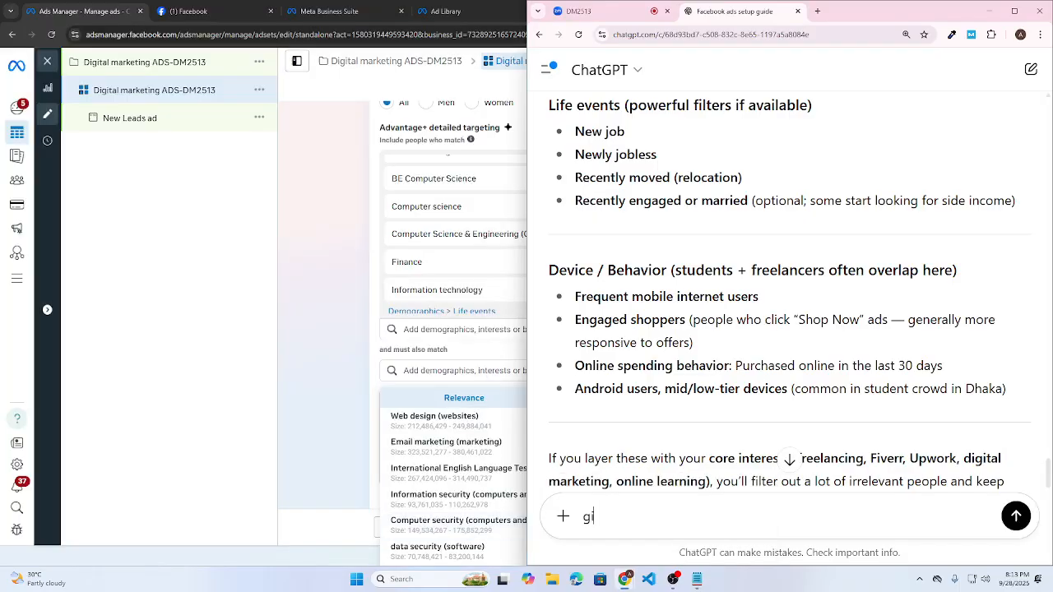
text(ve me interestes)
key(Return)
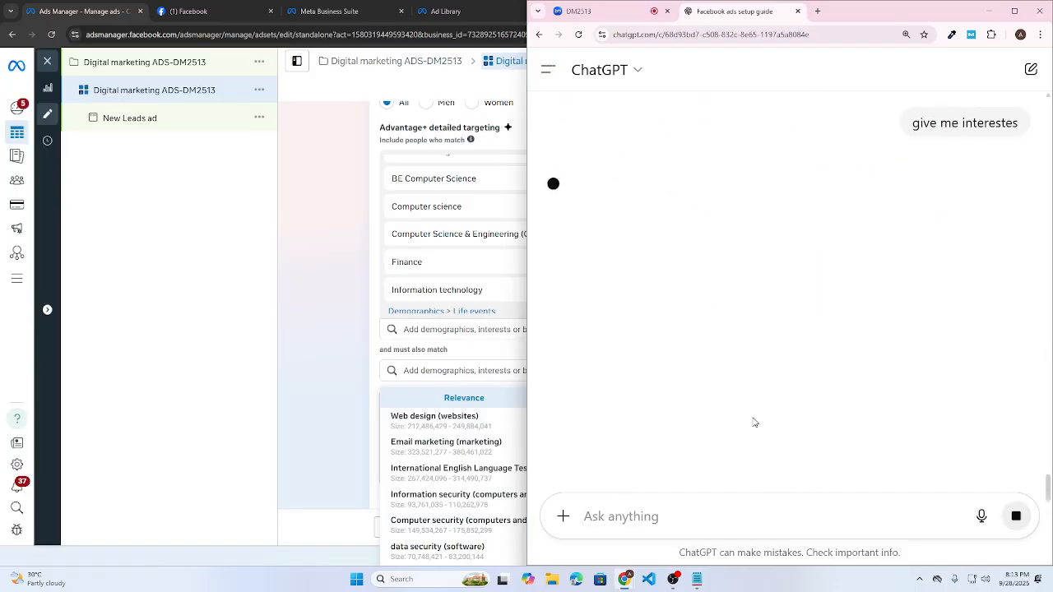
click(282, 304)
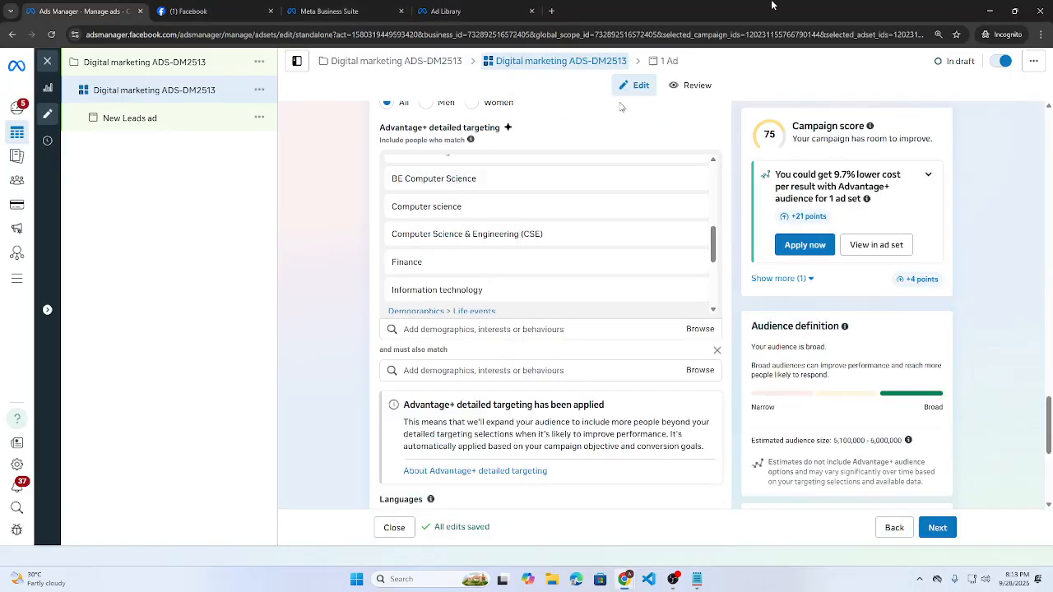
drag(771, 5, 2, 130)
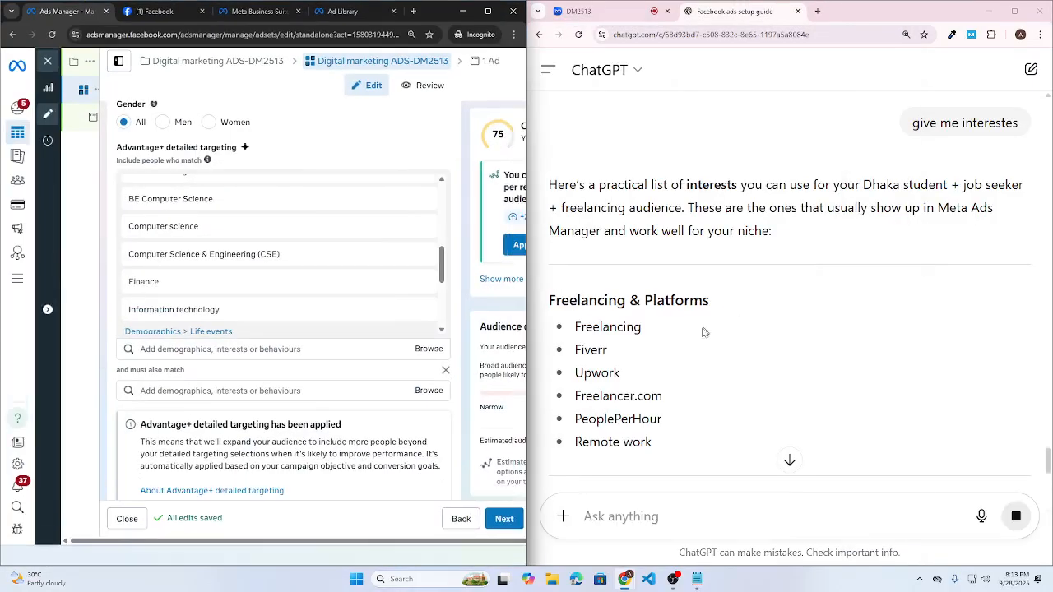
- Copy Freelancing from ChatGPT's reply into the must-also-match interest search
scroll(703, 332, down, 4)
scroll(699, 327, up, 3)
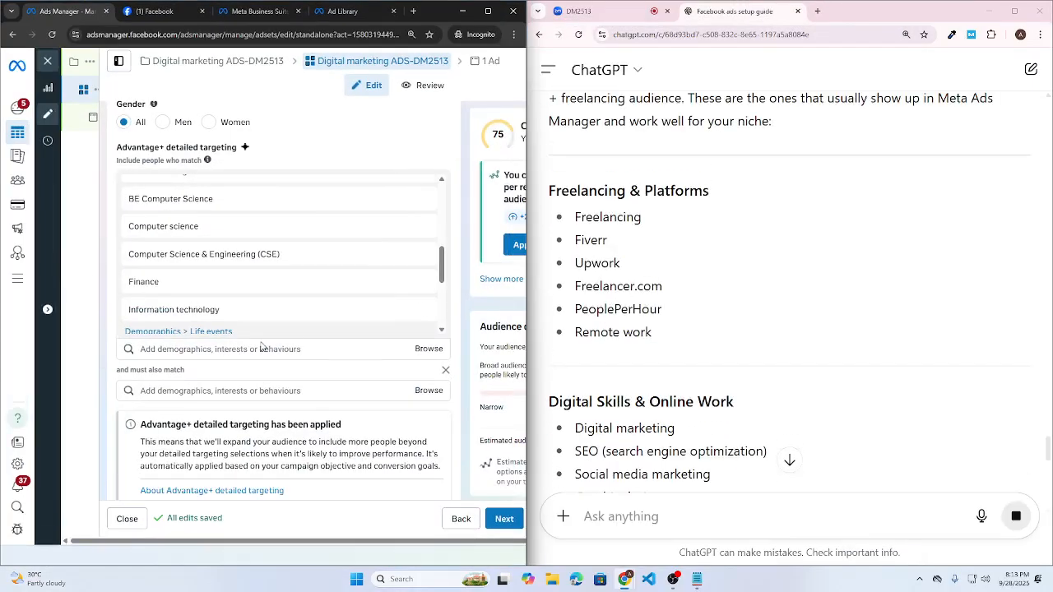
scroll(143, 286, down, 2)
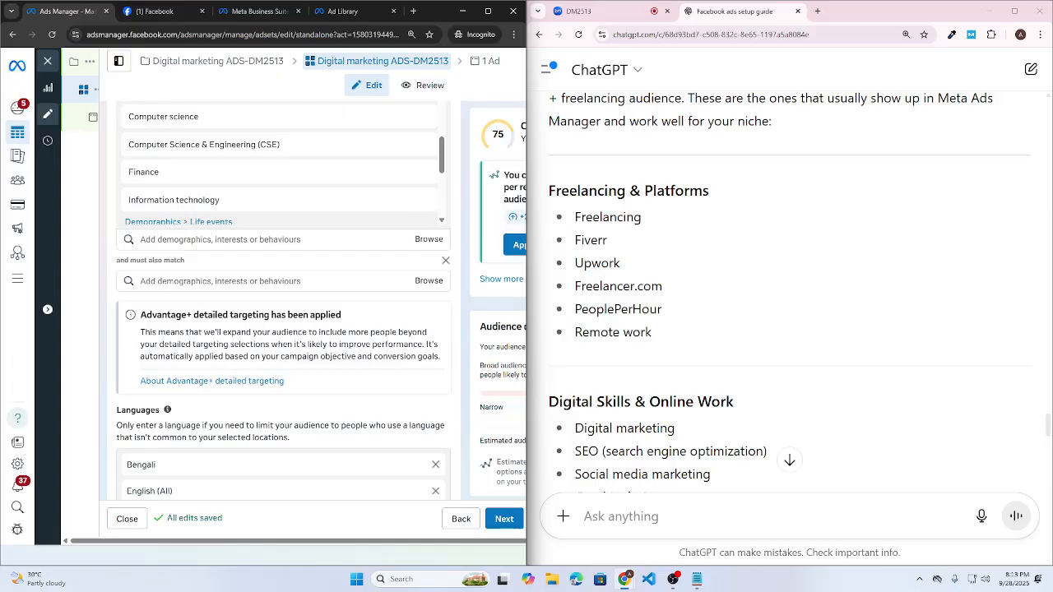
drag(663, 226, 577, 216)
key(ctrl+c)
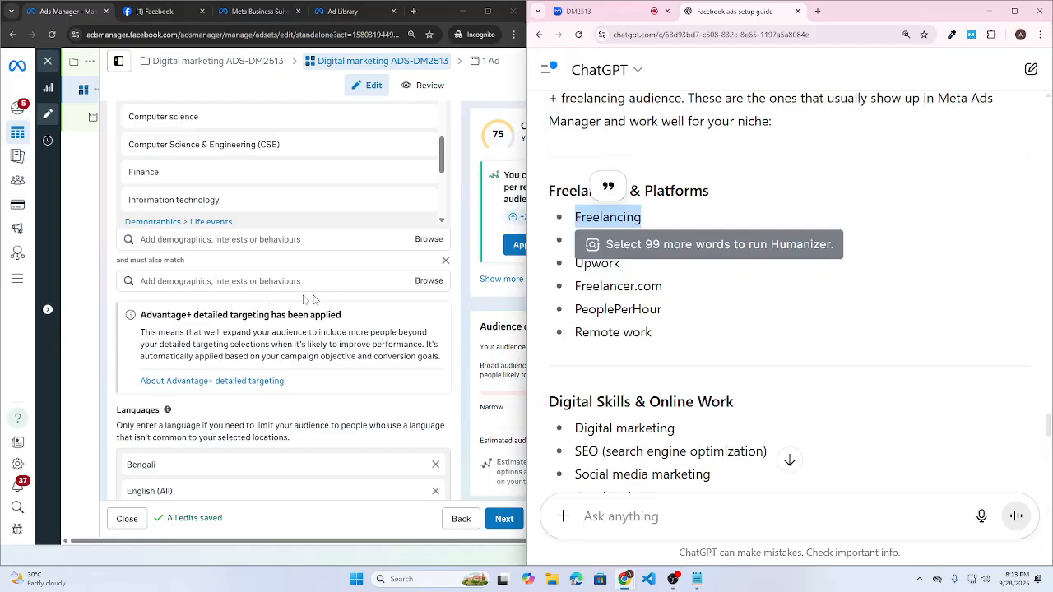
click(177, 281)
key(ctrl+v)
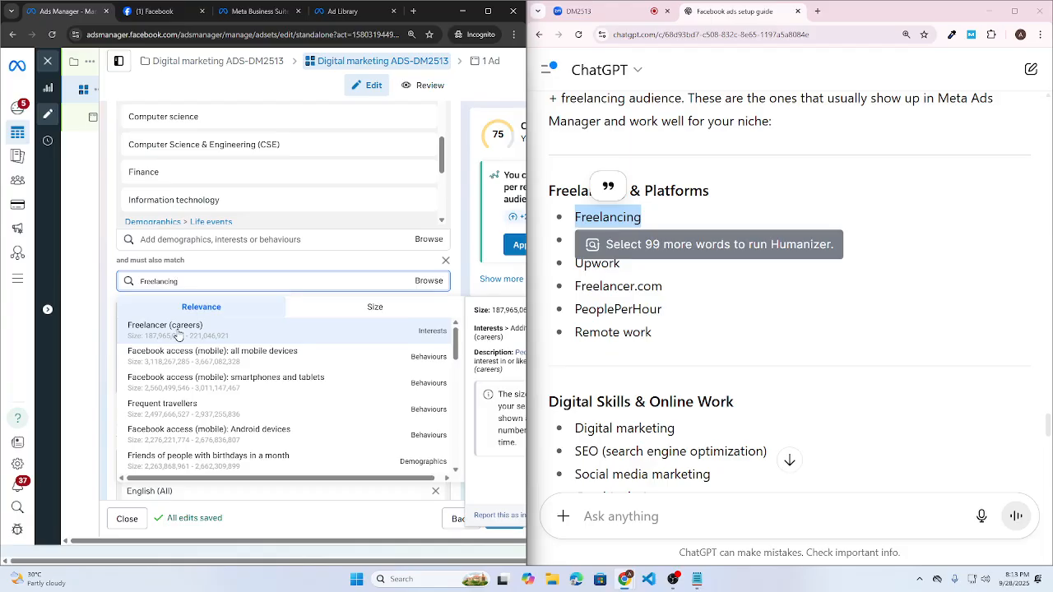
- Add Freelancer (careers) and Fiverr as must-also-match narrowing interests
click(441, 341)
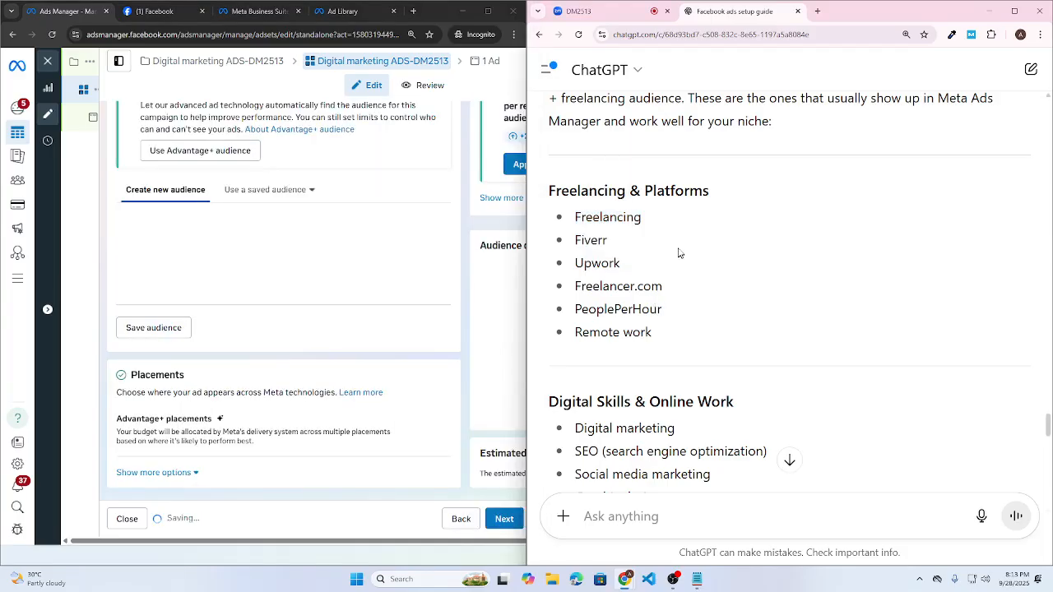
double_click(591, 239)
key(ctrl+c)
click(165, 331)
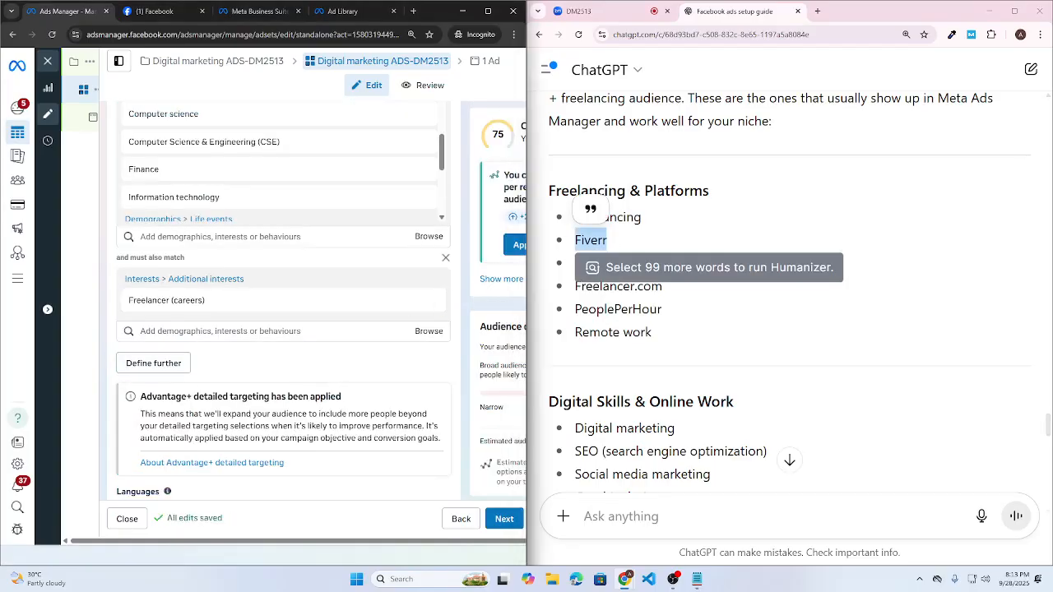
key(ctrl+v)
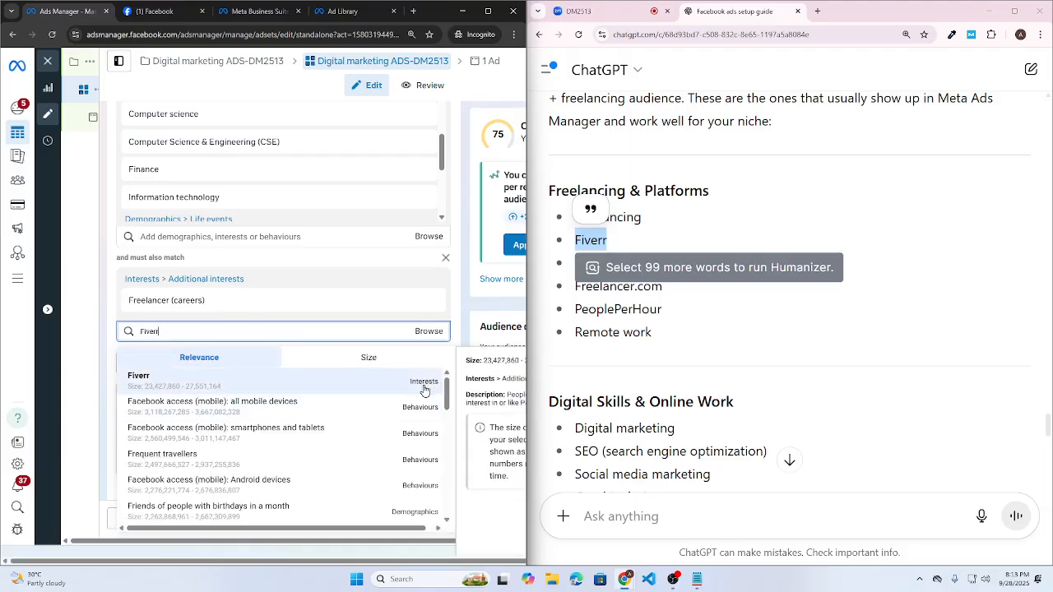
click(424, 391)
- Search Upwork without adding it, then add Freelancer.com as a narrowing interest
click(628, 275)
drag(628, 275, 573, 270)
key(ctrl+c)
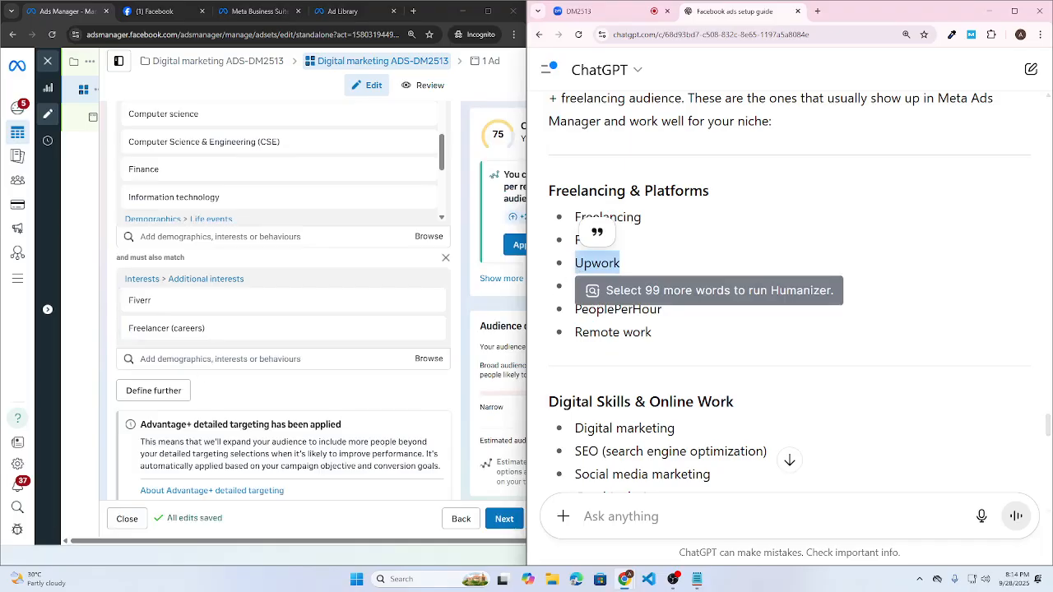
click(211, 359)
key(ctrl+v)
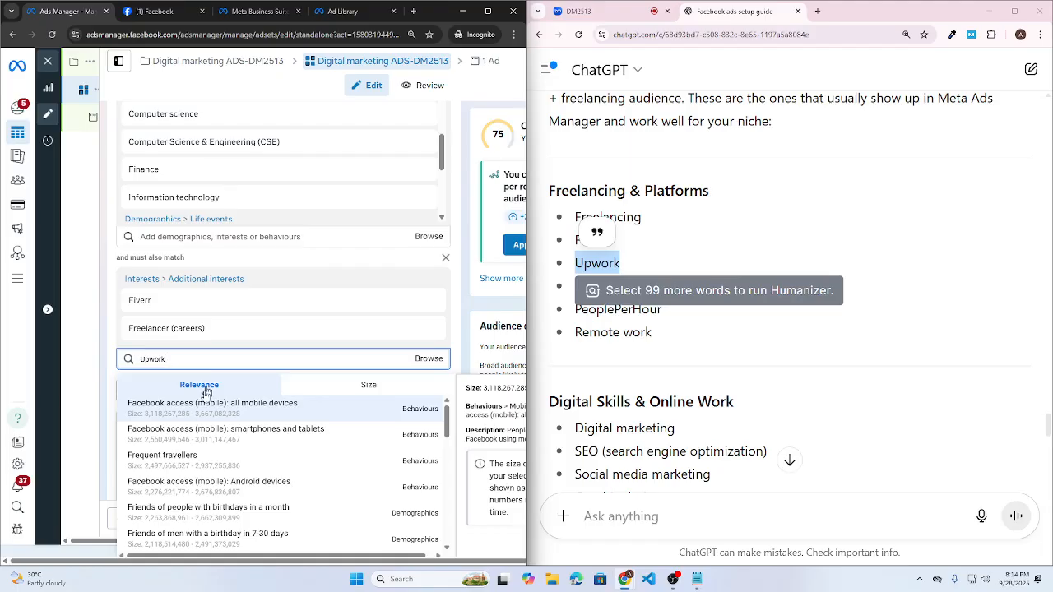
scroll(275, 489, down, 10)
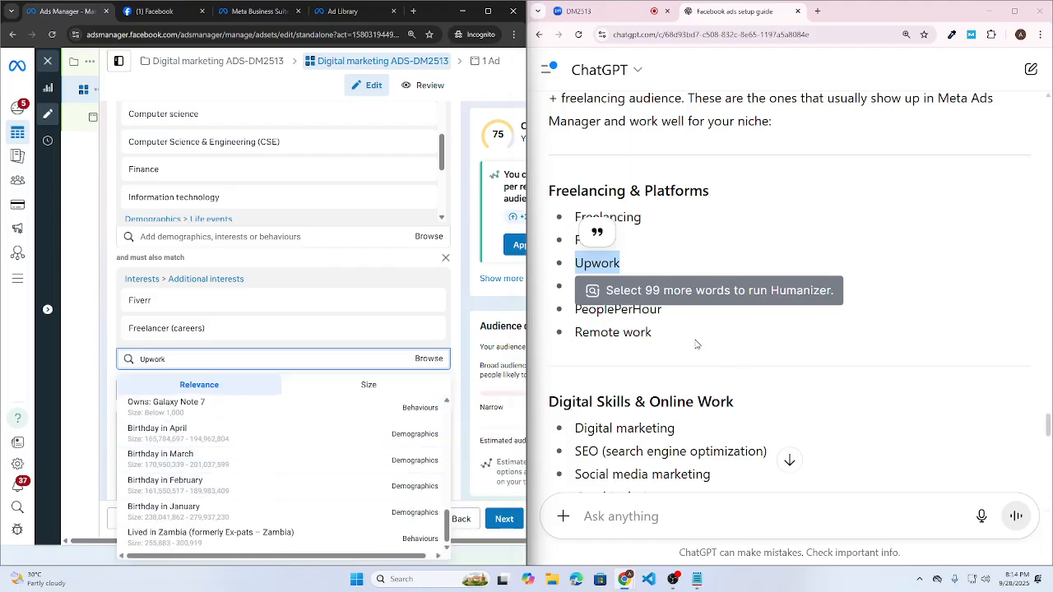
click(696, 343)
drag(668, 290, 575, 286)
key(ctrl+c)
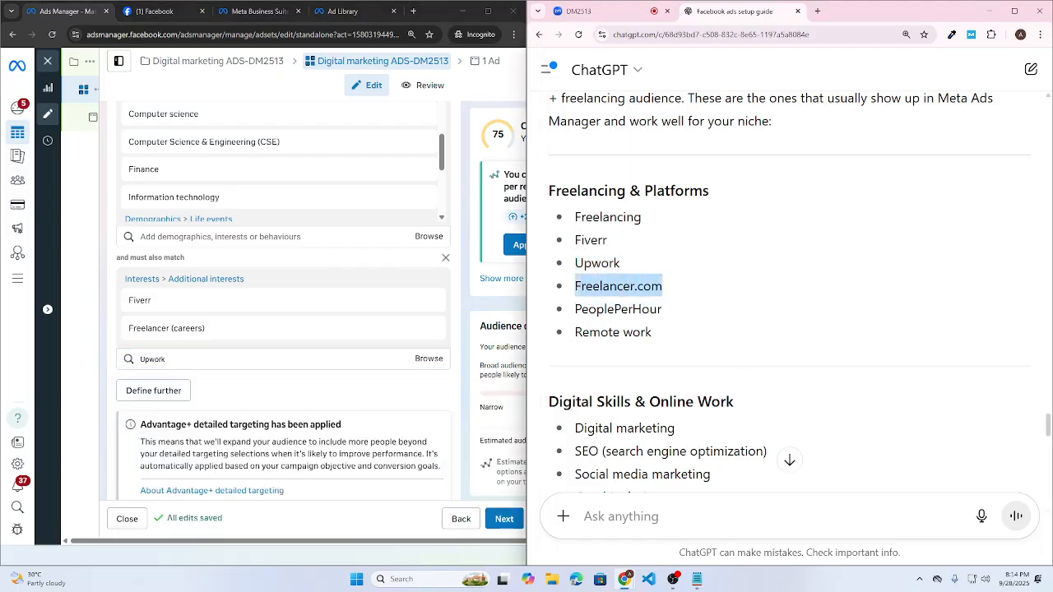
double_click(153, 359)
key(ctrl+v)
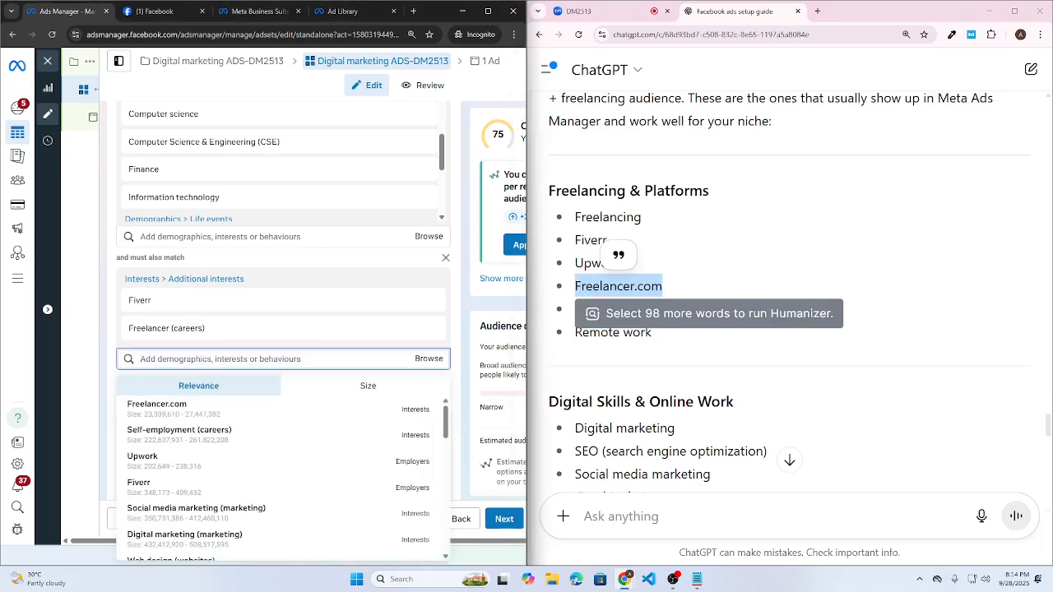
click(427, 417)
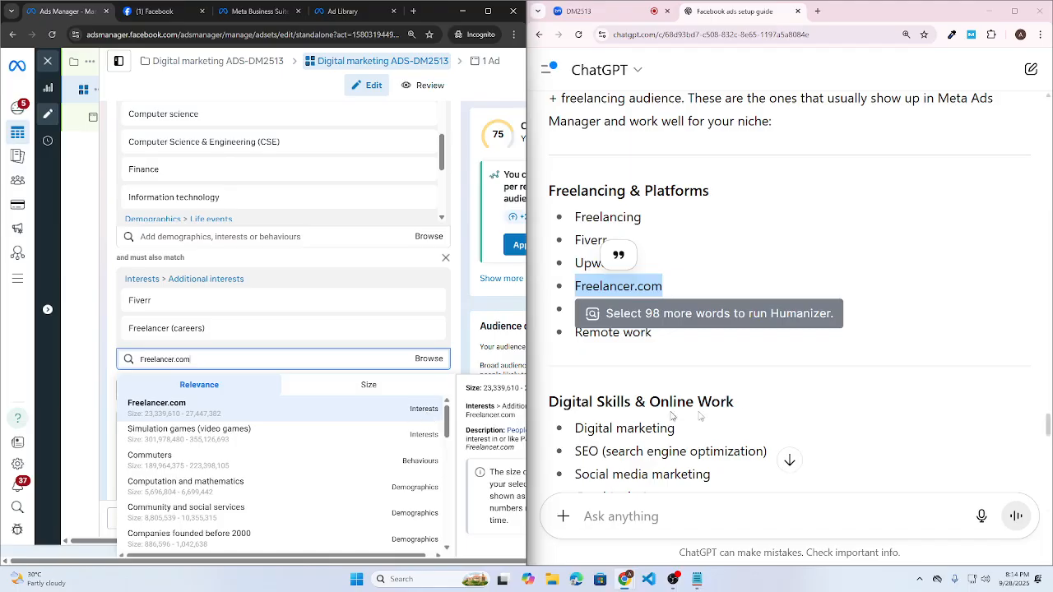
- Search PeoplePerHour and add Freelance marketplace as a narrowing interest
click(661, 313)
drag(673, 310, 568, 313)
key(ctrl+c)
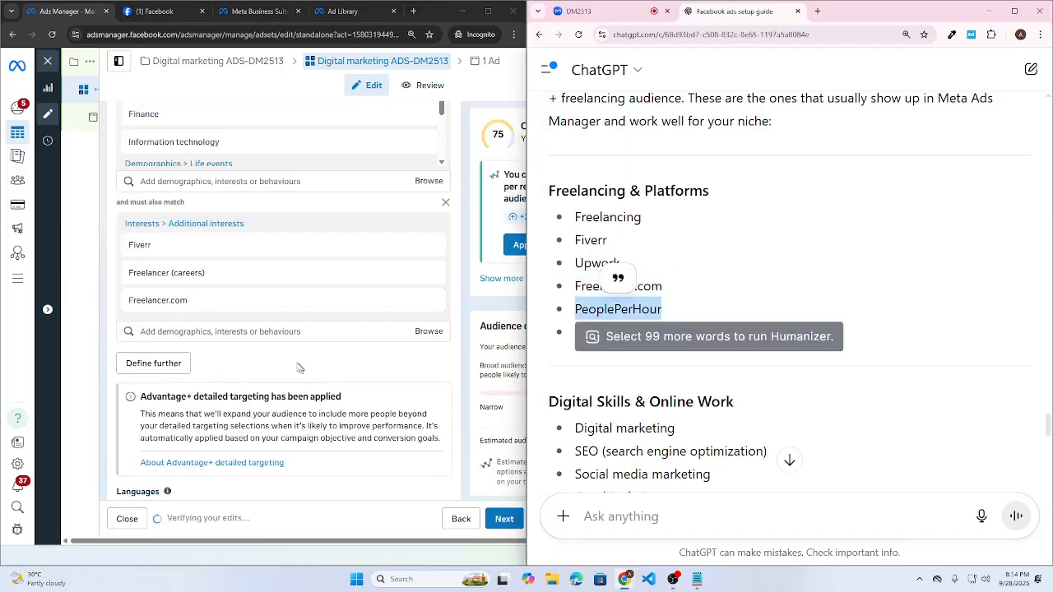
click(274, 338)
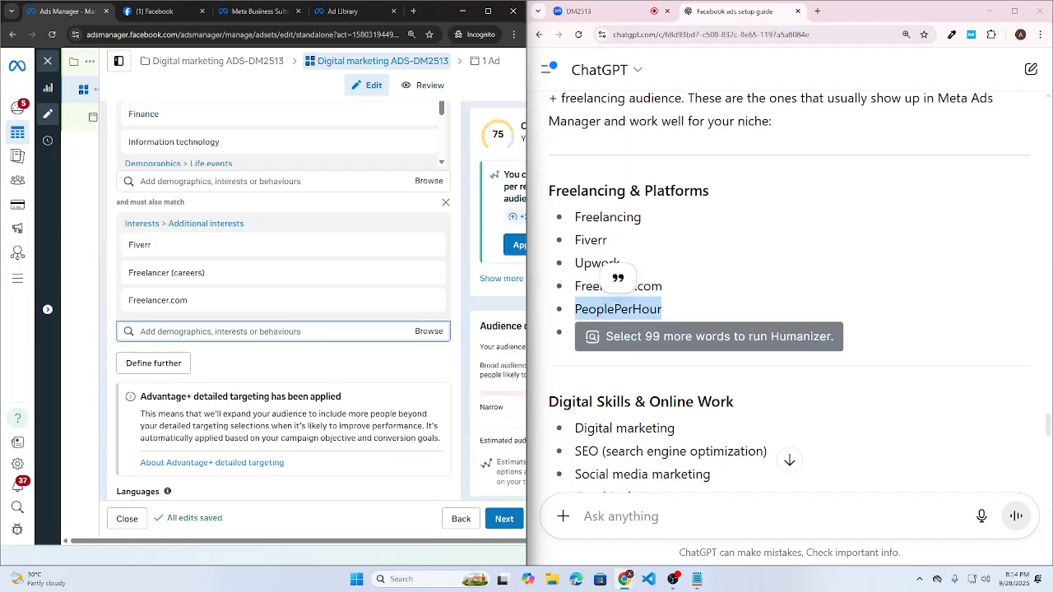
key(ctrl+v)
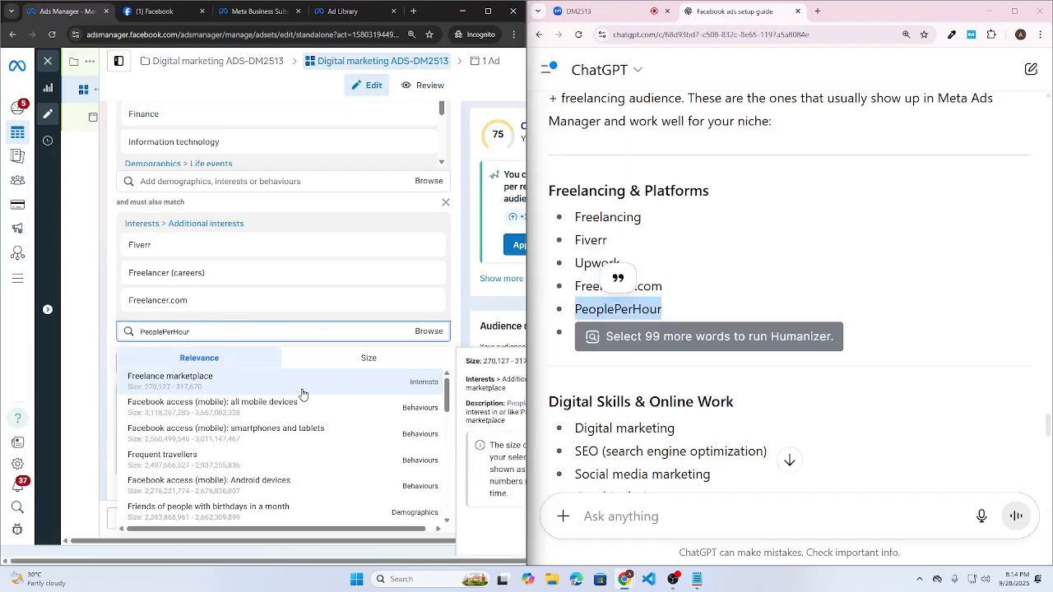
click(186, 385)
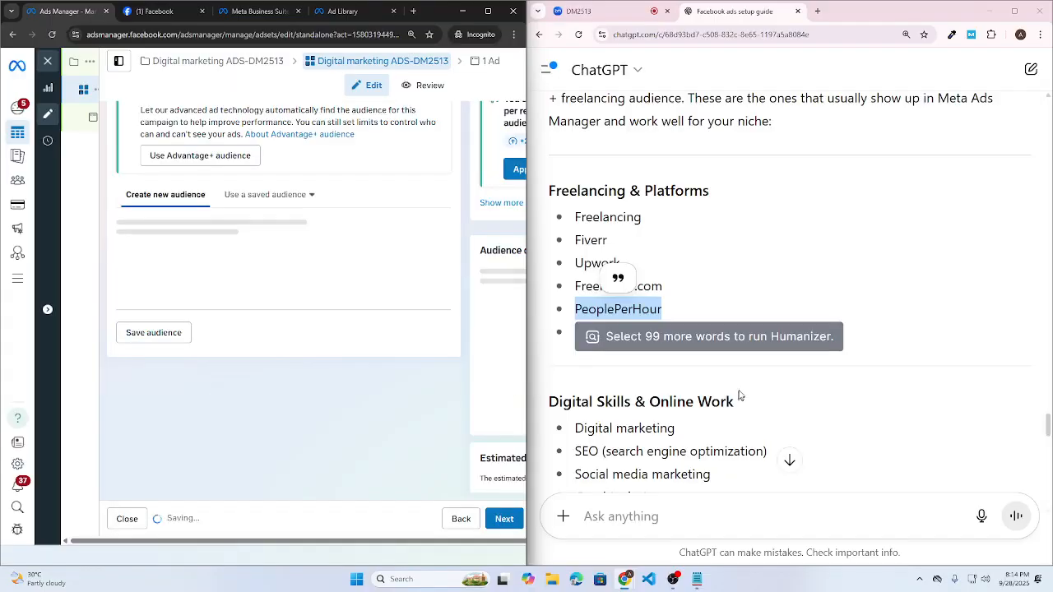
- Search Remote work, then clear the search without adding any interest
drag(654, 334, 575, 333)
key(ctrl+c)
click(310, 385)
key(ctrl+v)
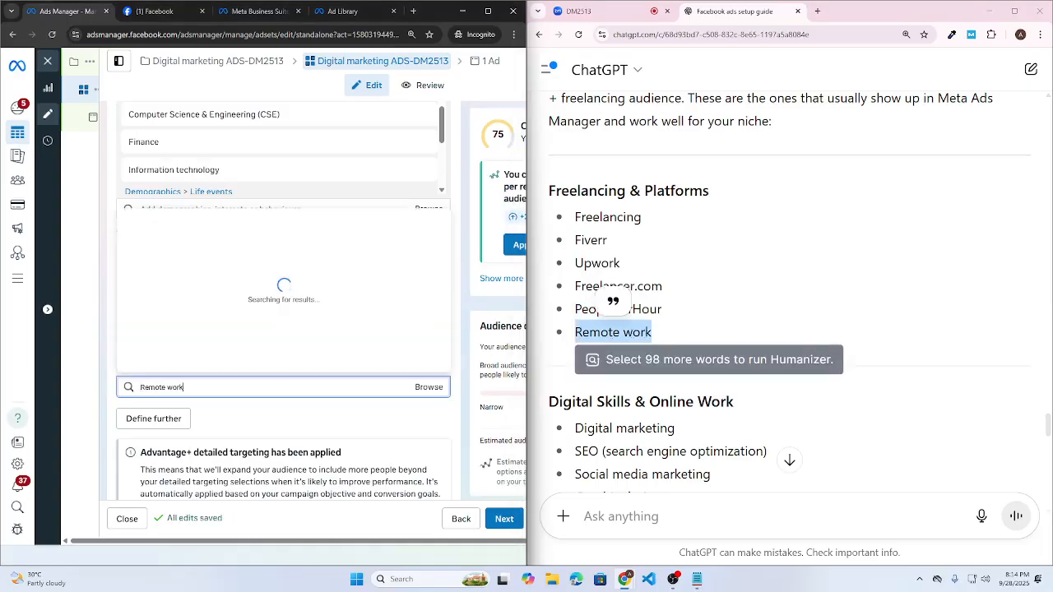
scroll(206, 265, down, 1)
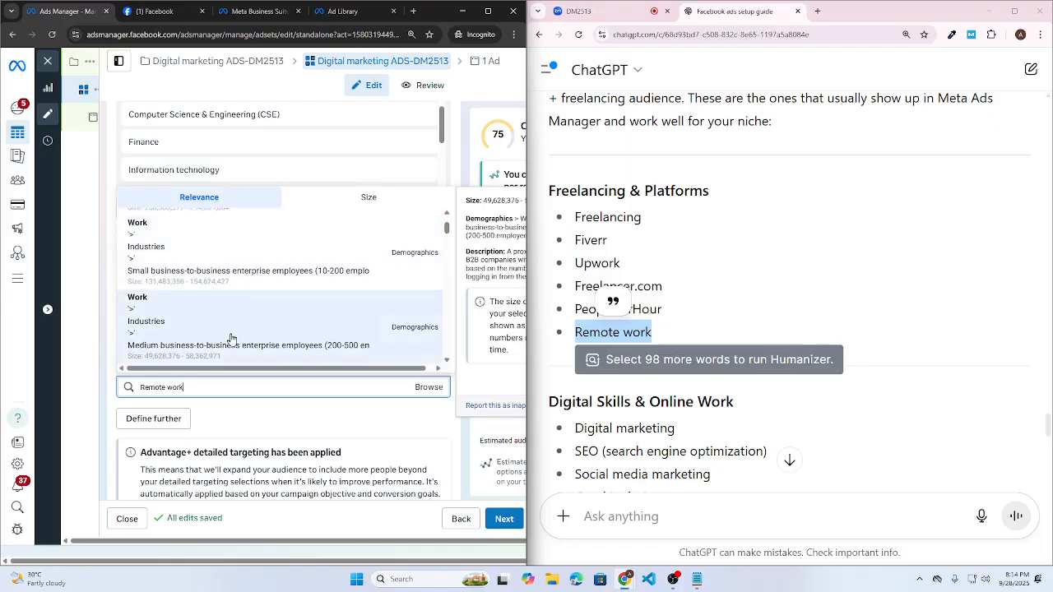
scroll(236, 342, up, 1)
scroll(189, 251, down, 1)
drag(186, 387, 73, 386)
key(BackSpace)
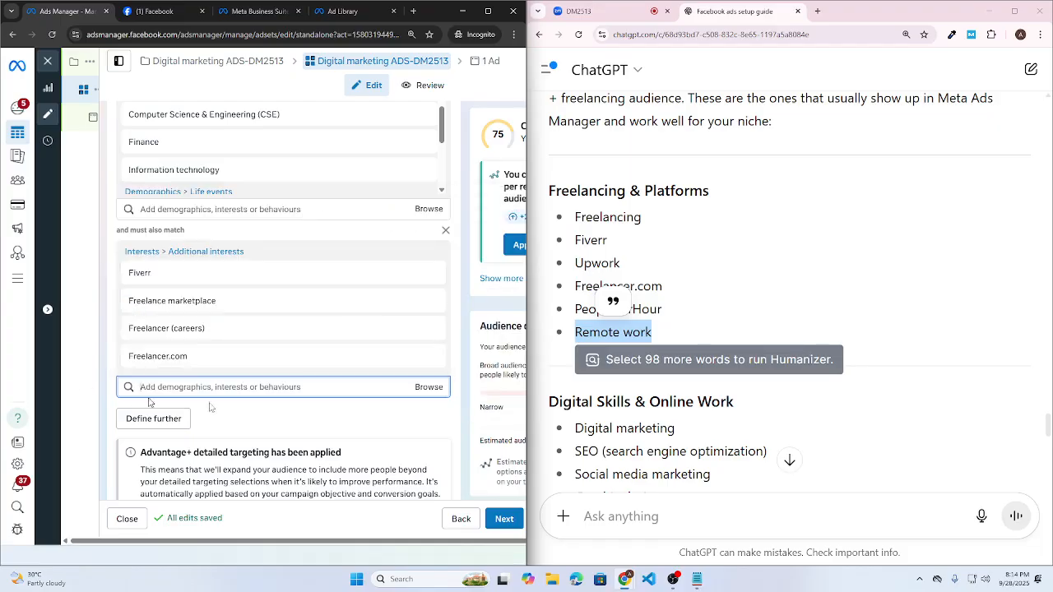
scroll(794, 426, down, 1)
click(739, 357)
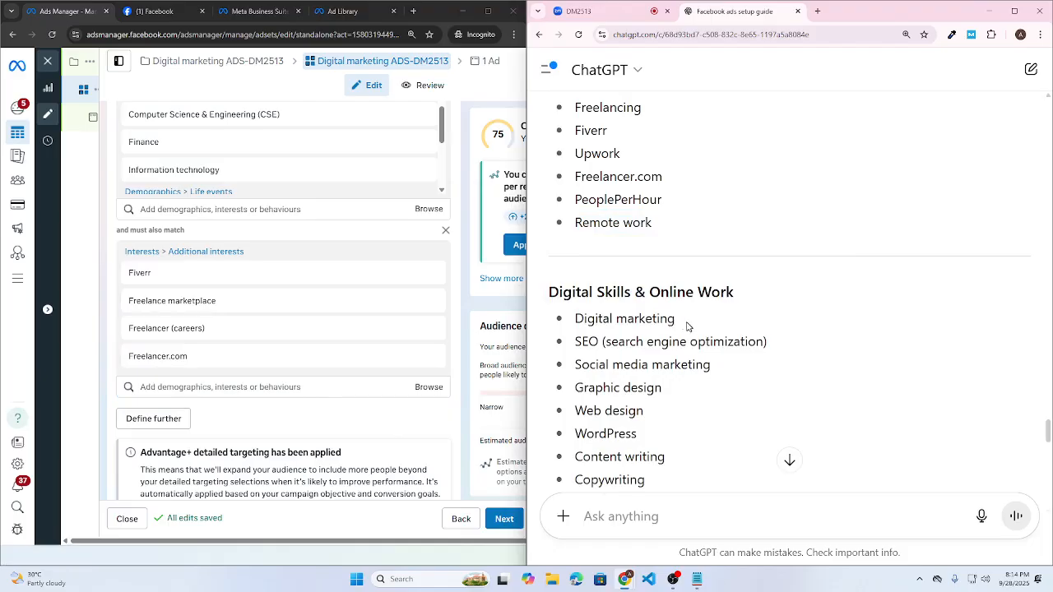
- Add Digital marketing (marketing) and Search engine optimization (software) as narrowing interests
drag(688, 326, 575, 319)
key(ctrl+c)
click(202, 386)
key(ctrl+v)
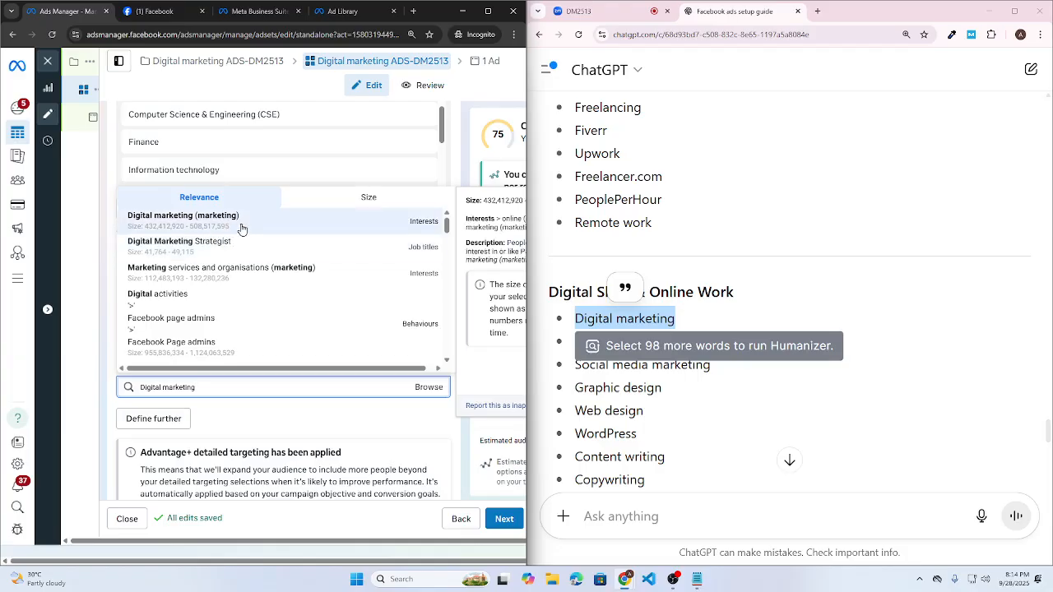
click(241, 229)
click(716, 354)
drag(782, 344, 570, 353)
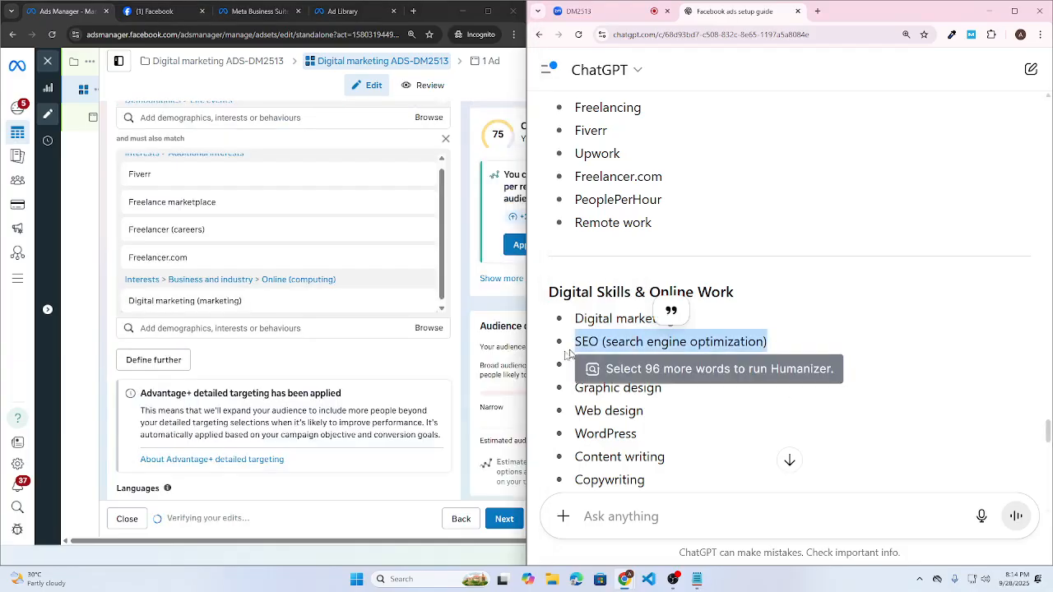
click(201, 329)
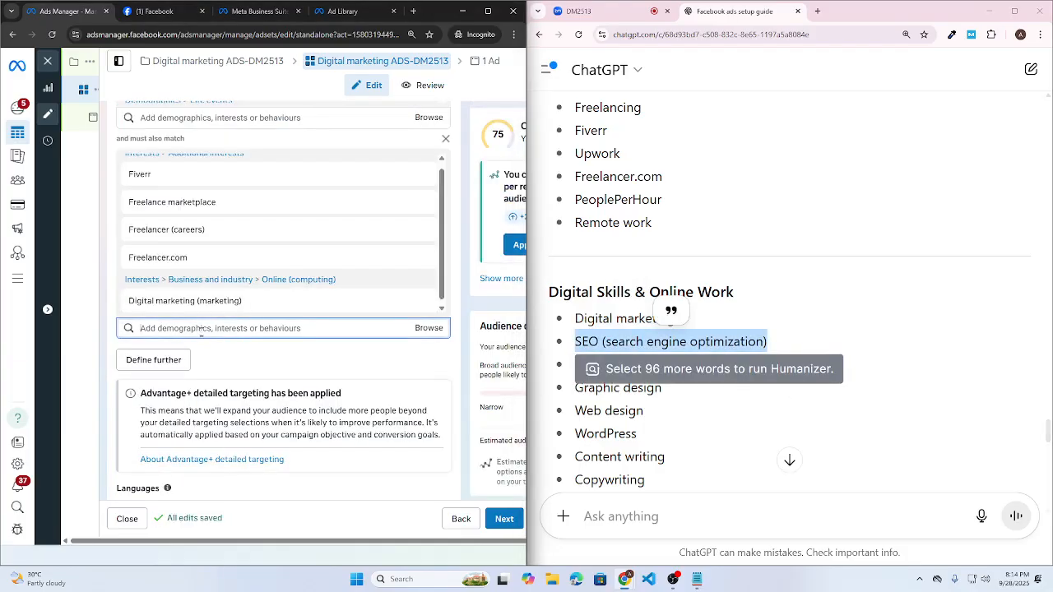
key(ctrl+v)
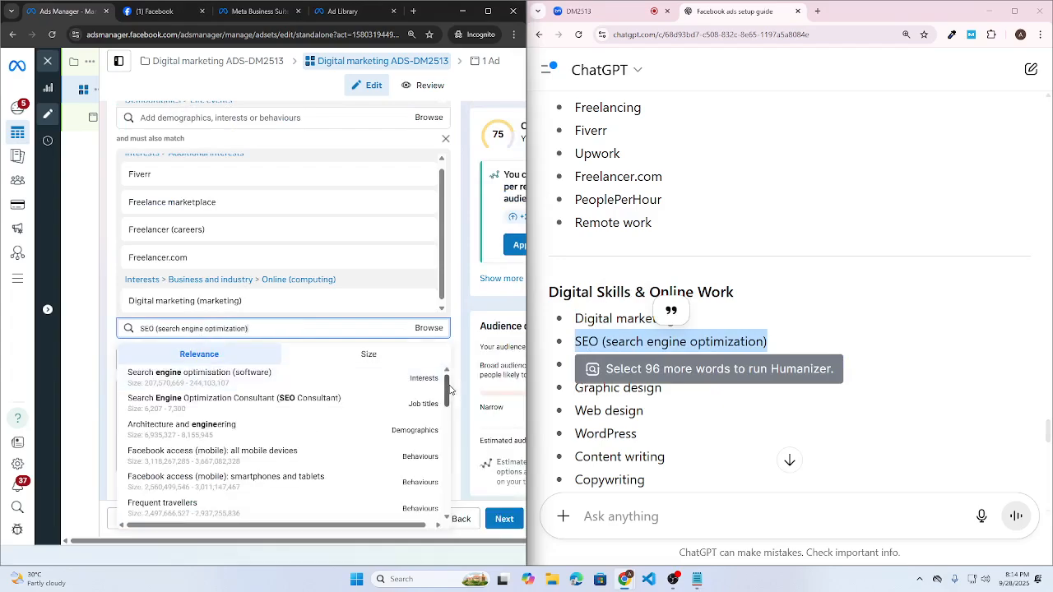
click(419, 391)
- Add Social media marketing (marketing) as a narrowing interest, re-searching it once
drag(725, 366, 573, 368)
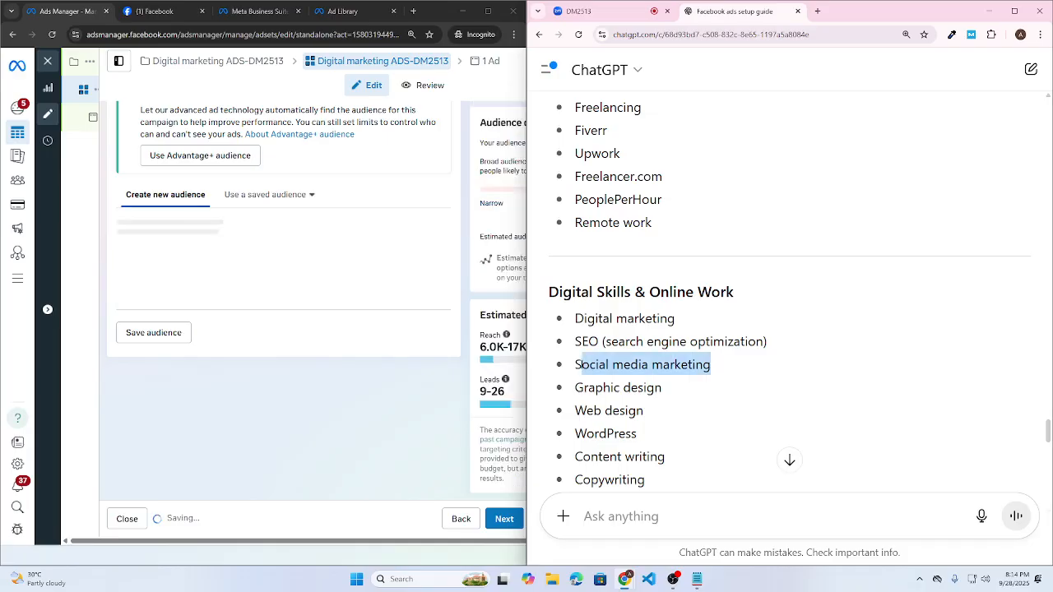
key(ctrl+c)
click(206, 332)
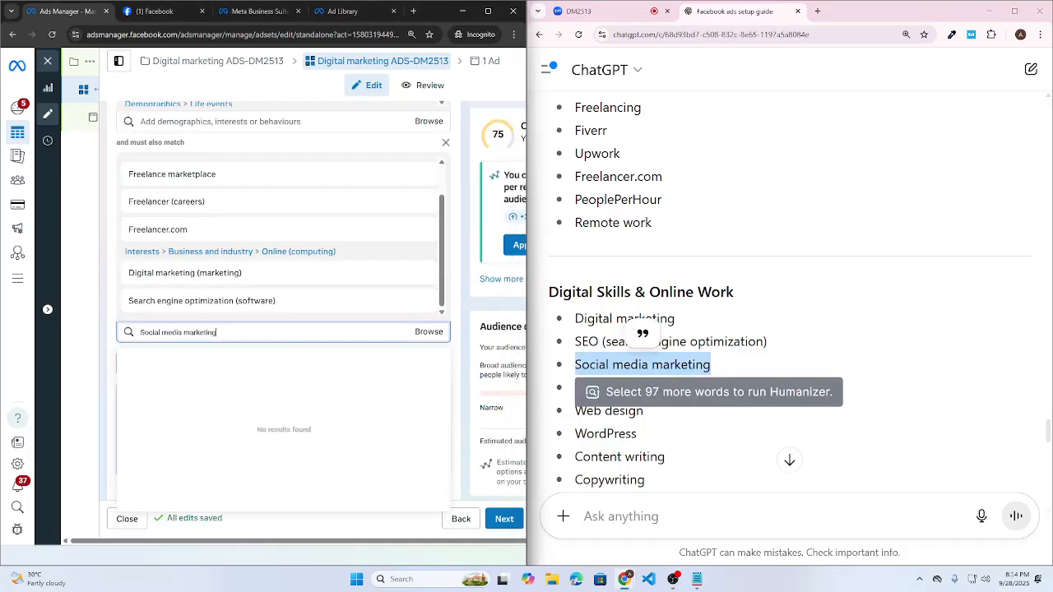
key(ctrl+v)
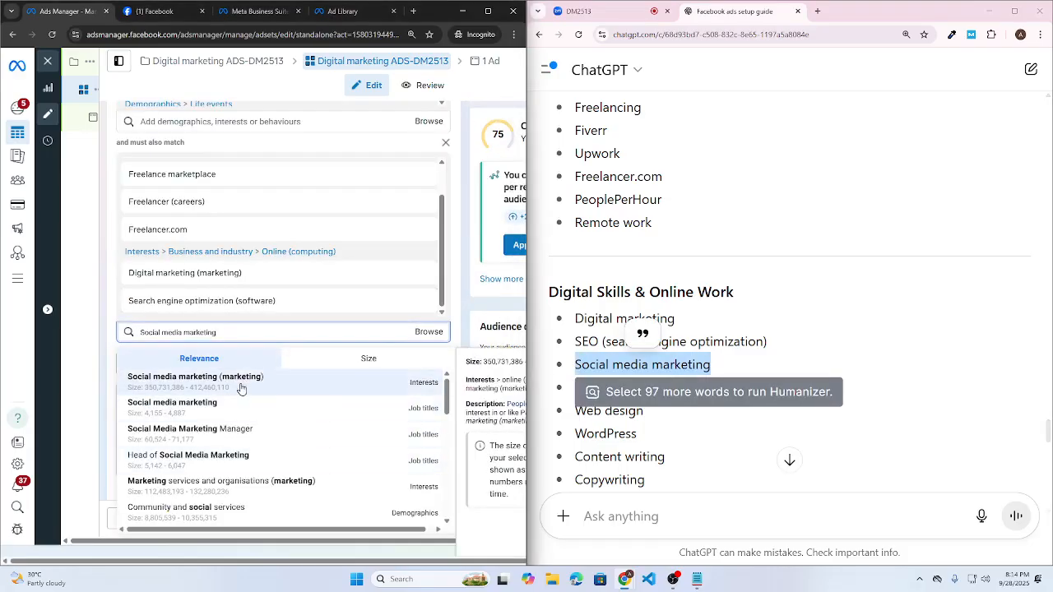
click(250, 384)
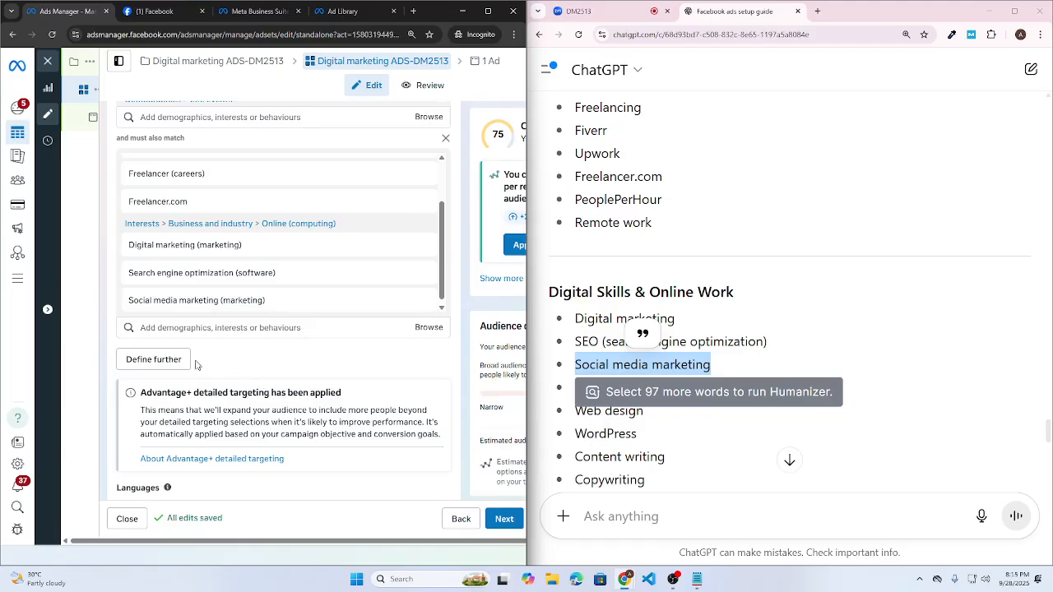
click(675, 395)
scroll(667, 346, down, 1)
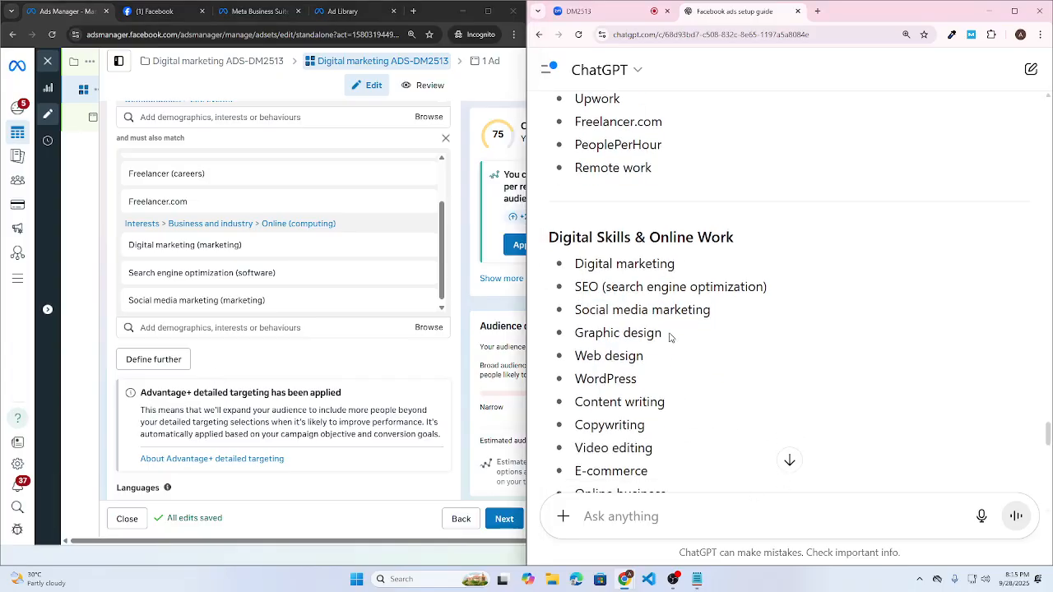
drag(709, 321, 575, 312)
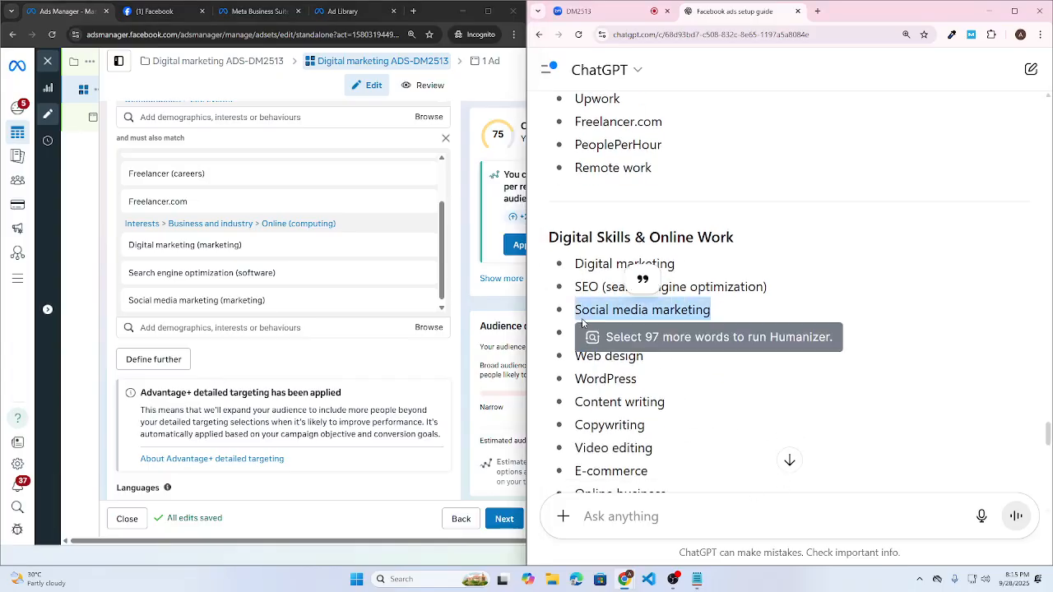
click(244, 321)
key(ctrl+v)
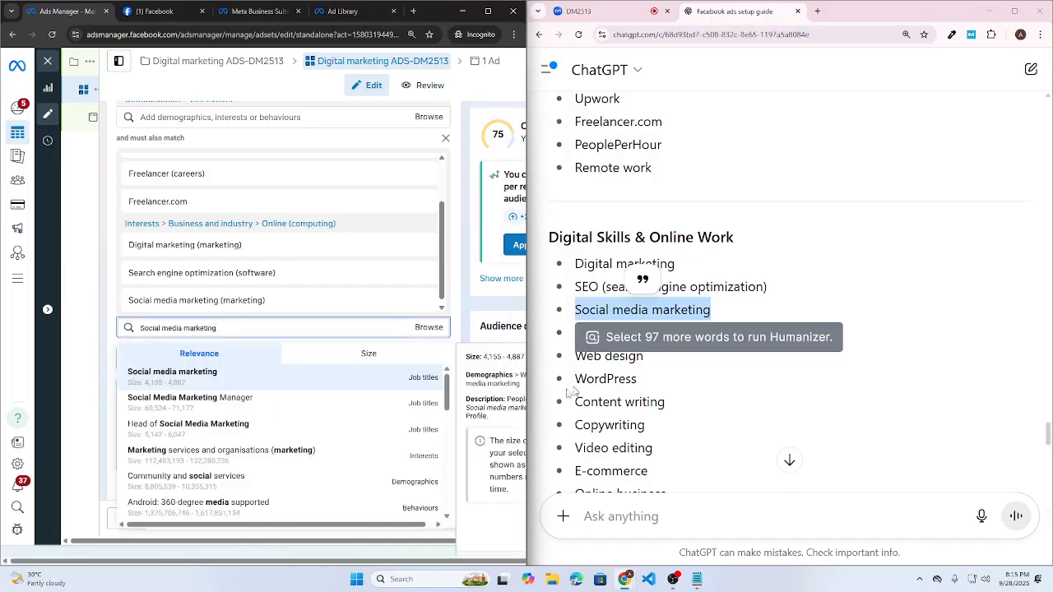
click(302, 375)
- Copy WordPress from the ChatGPT list and search it in the narrowing interests
click(676, 340)
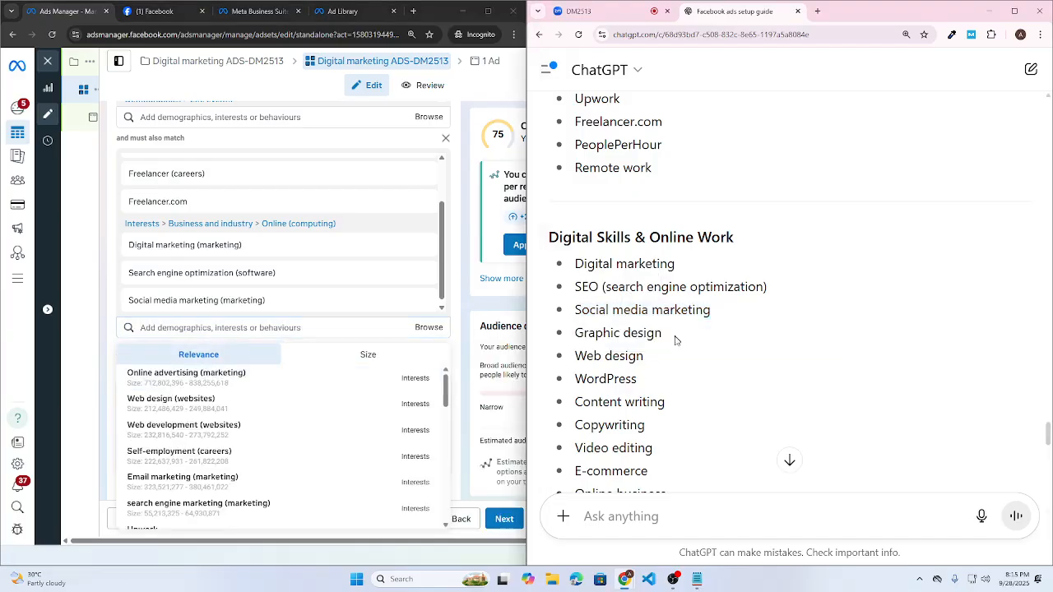
double_click(650, 358)
click(650, 358)
drag(650, 380, 571, 381)
key(ctrl+c)
click(271, 327)
key(ctrl+v)
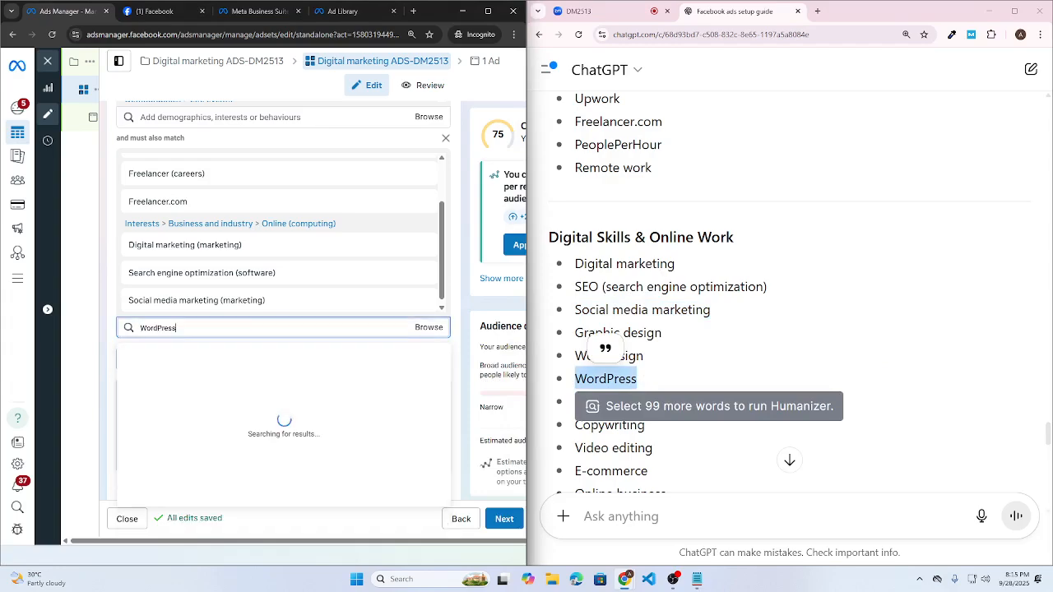
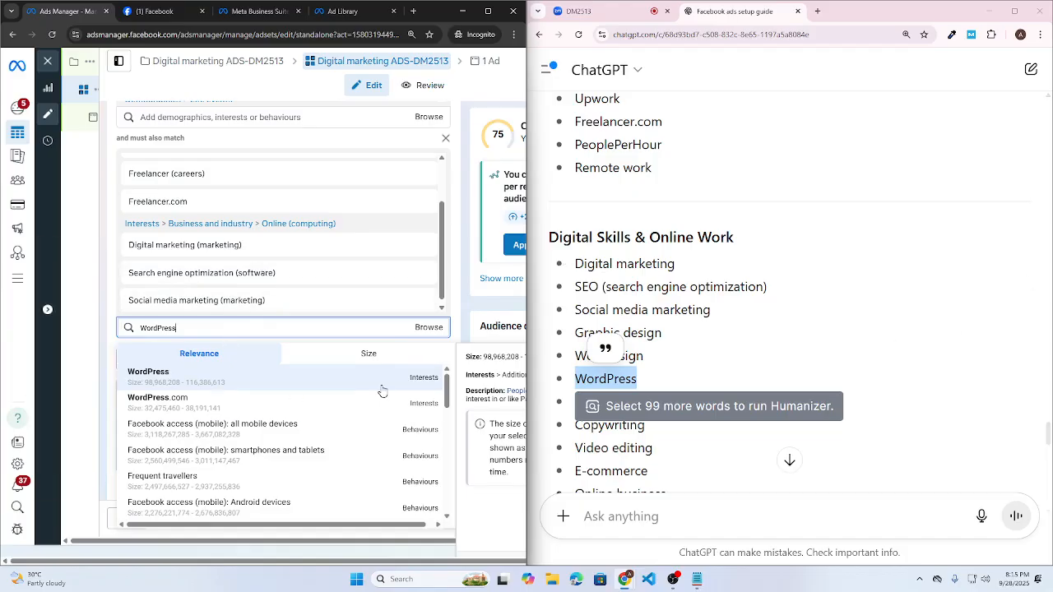
- Search the narrowing interests for Content writing without adding a suggestion
click(634, 411)
triple_click(642, 413)
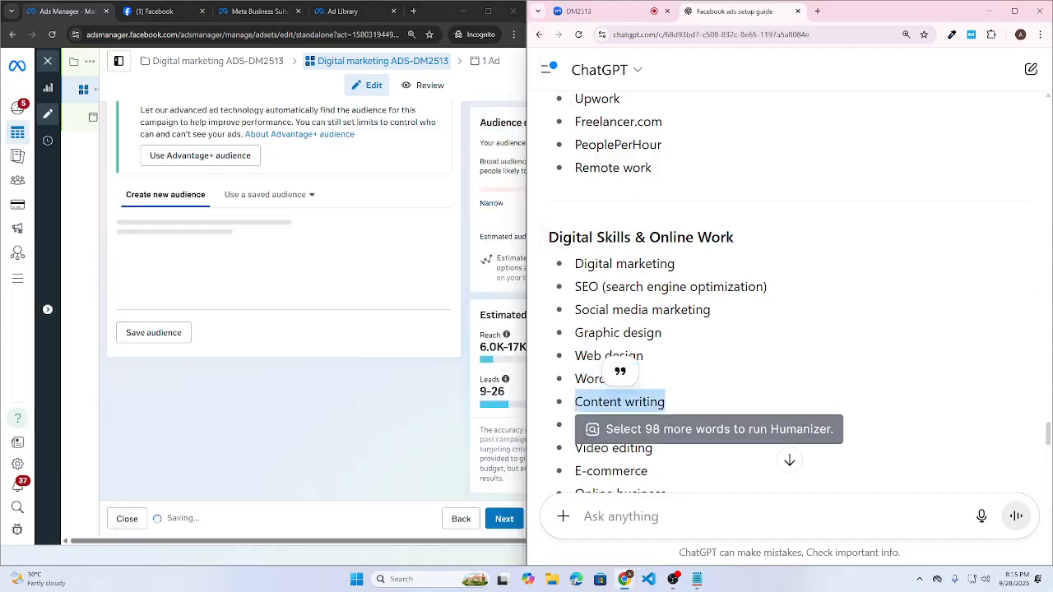
key(ctrl+c)
click(246, 399)
key(ctrl+v)
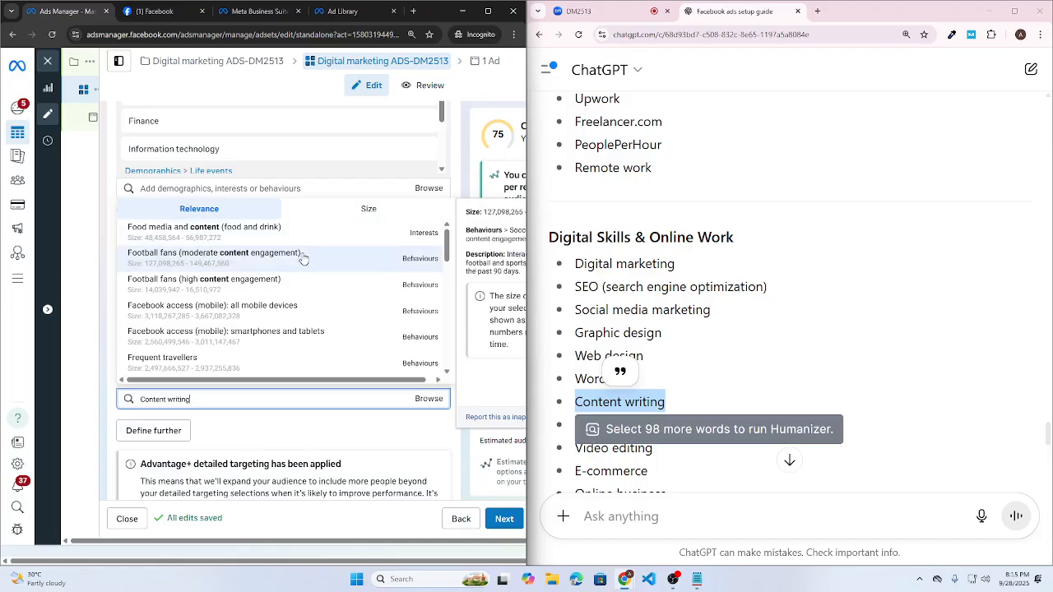
click(673, 423)
- Search Copywriting and add the Advertising (marketing) interest
triple_click(669, 425)
key(ctrl+c)
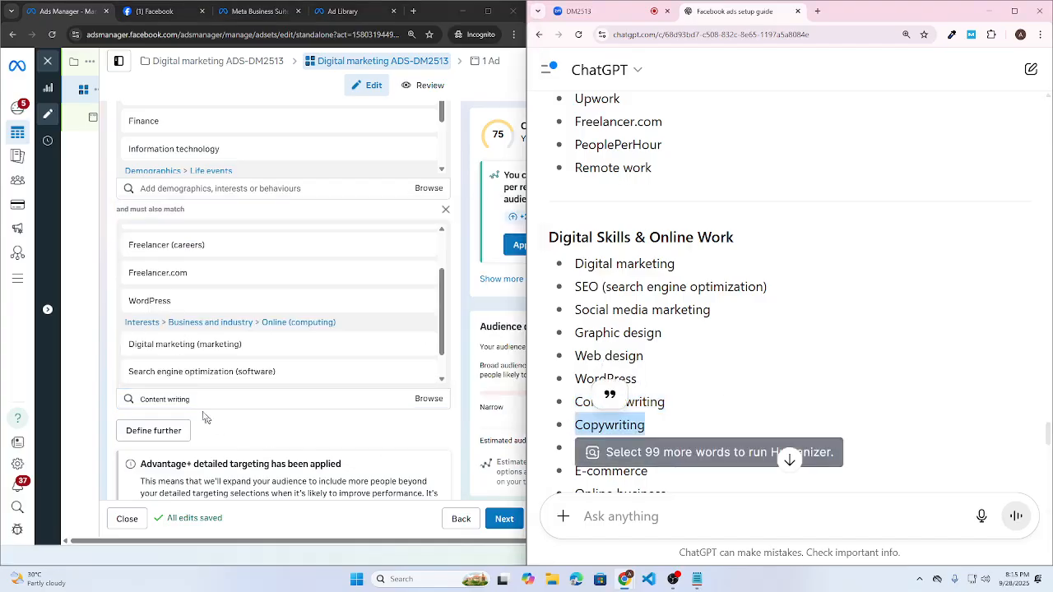
click(205, 400)
key(ctrl+a)
key(ctrl+v)
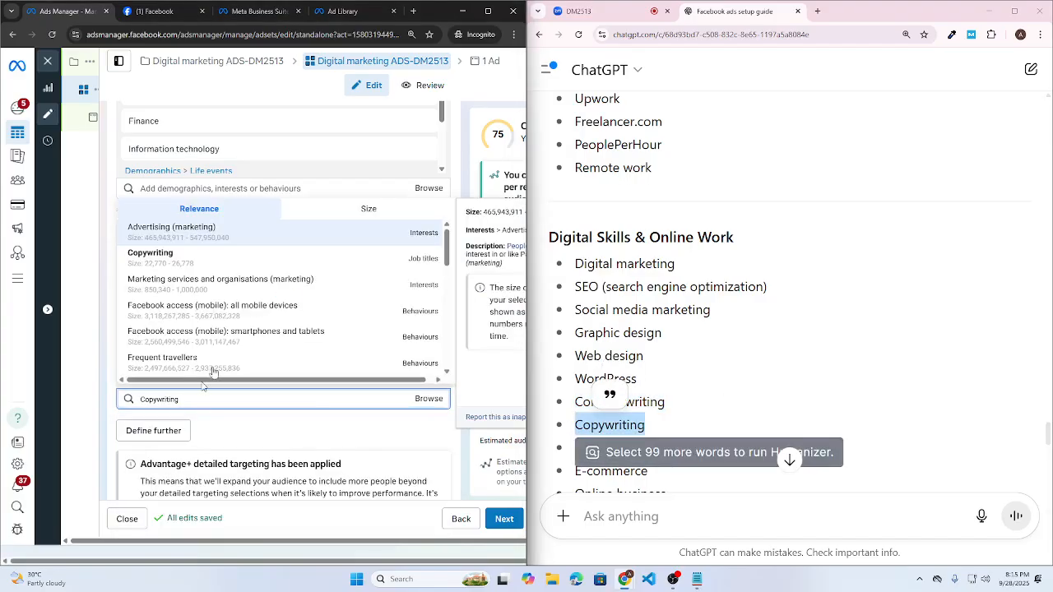
click(312, 238)
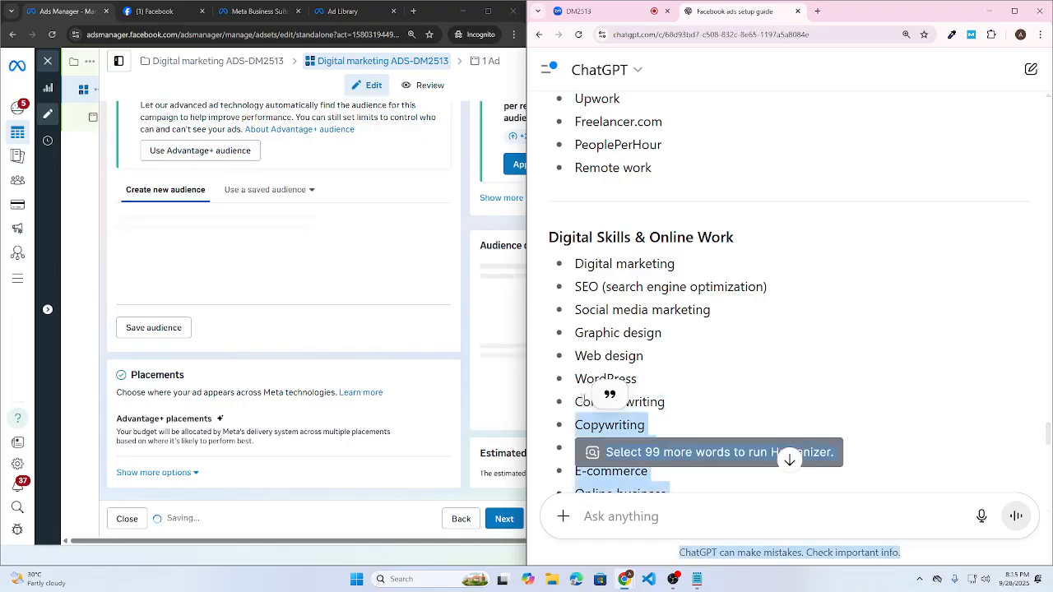
- Search Content writing again and browse the suggestions, adding none
triple_click(658, 402)
click(322, 357)
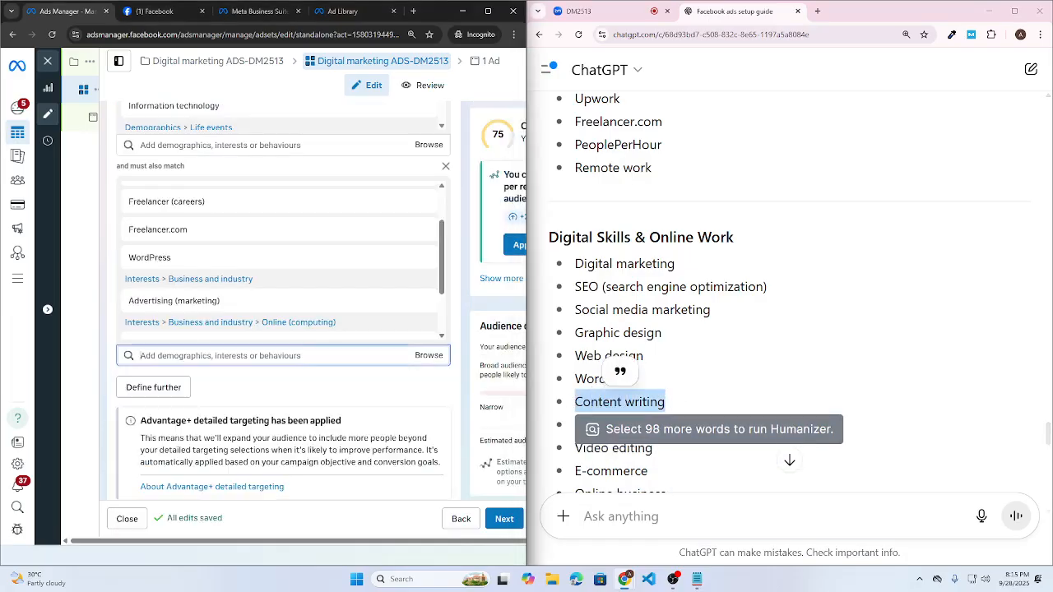
key(ctrl+v)
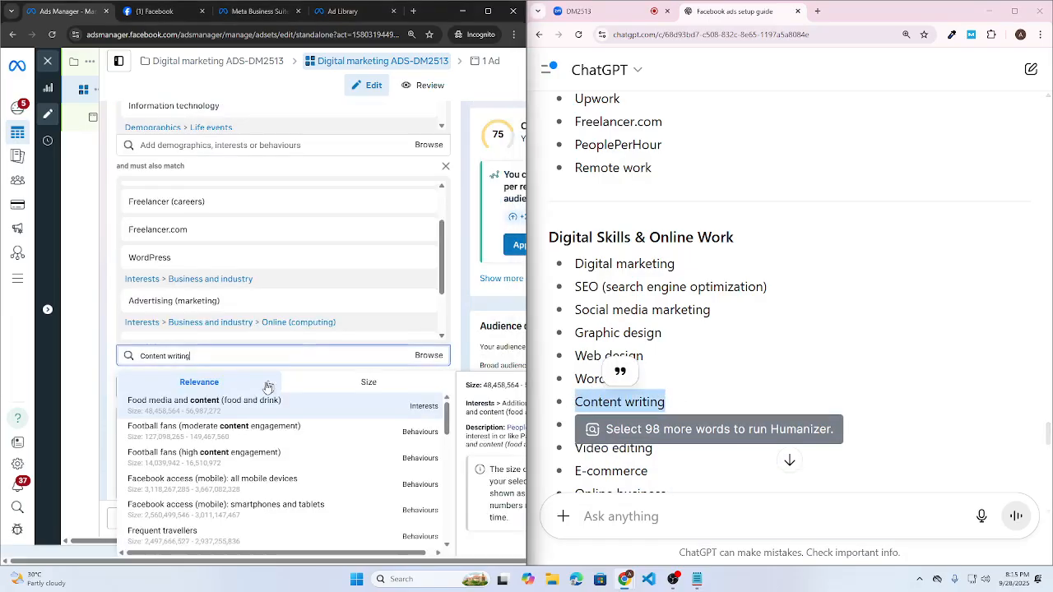
scroll(211, 452, down, 6)
scroll(210, 473, down, 2)
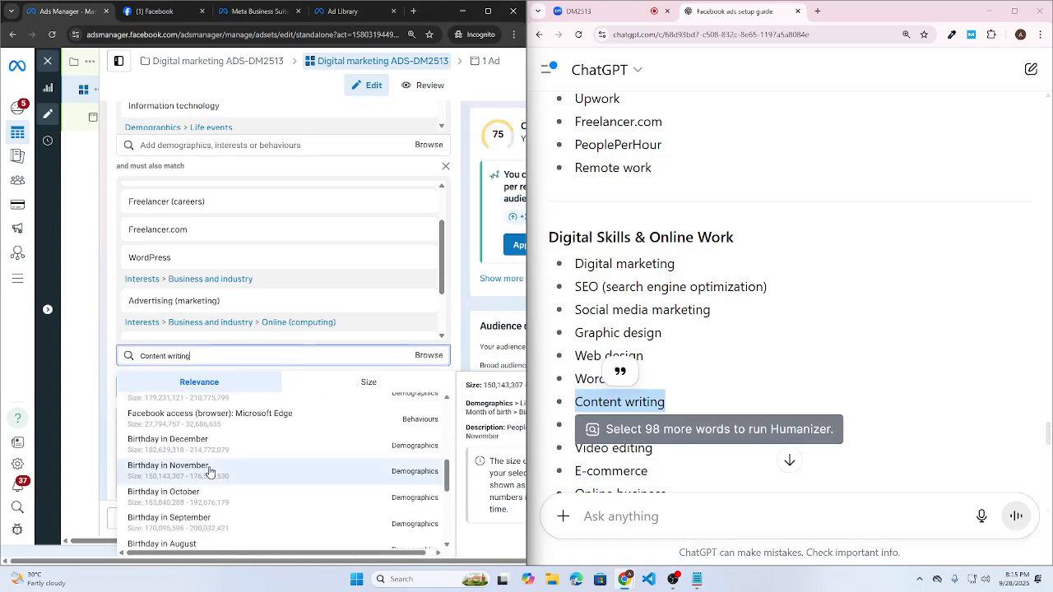
scroll(210, 473, down, 3)
scroll(215, 462, up, 10)
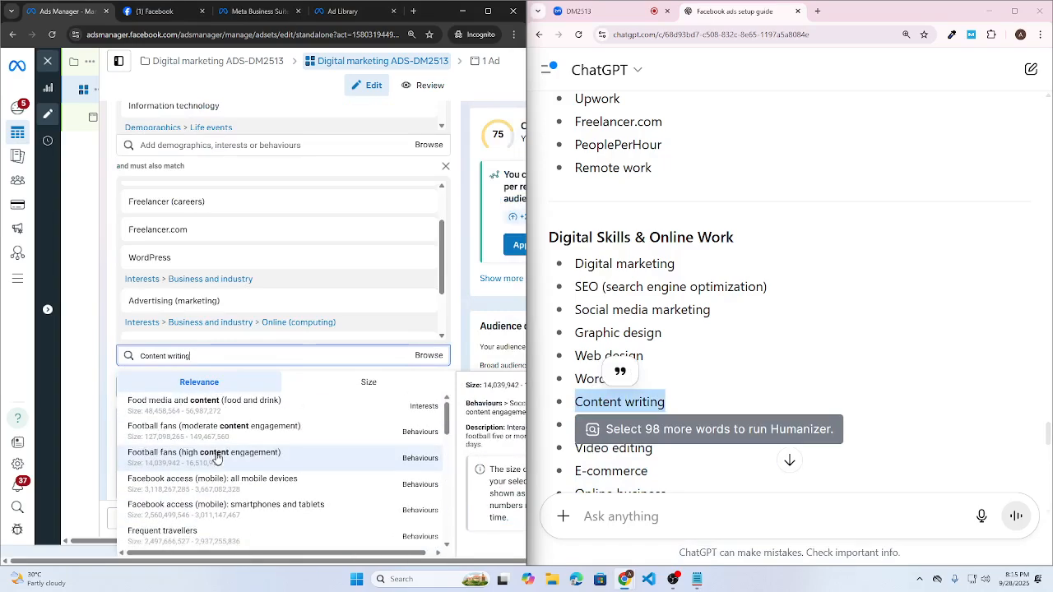
click(842, 337)
scroll(731, 379, down, 2)
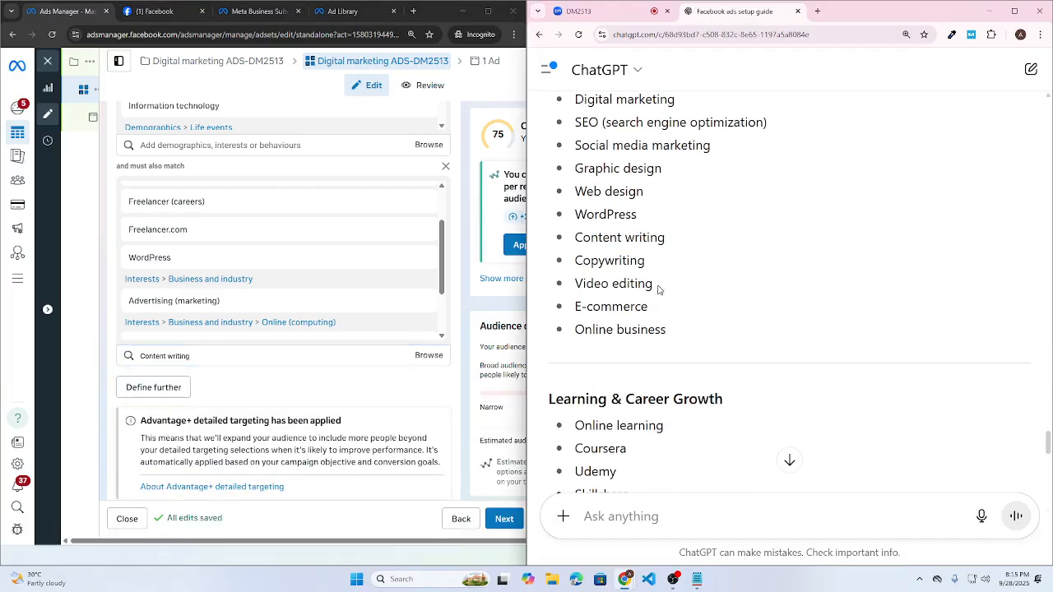
- Copy E-commerce from ChatGPT and add the E-commerce (retail) narrowing interest
drag(658, 287, 569, 288)
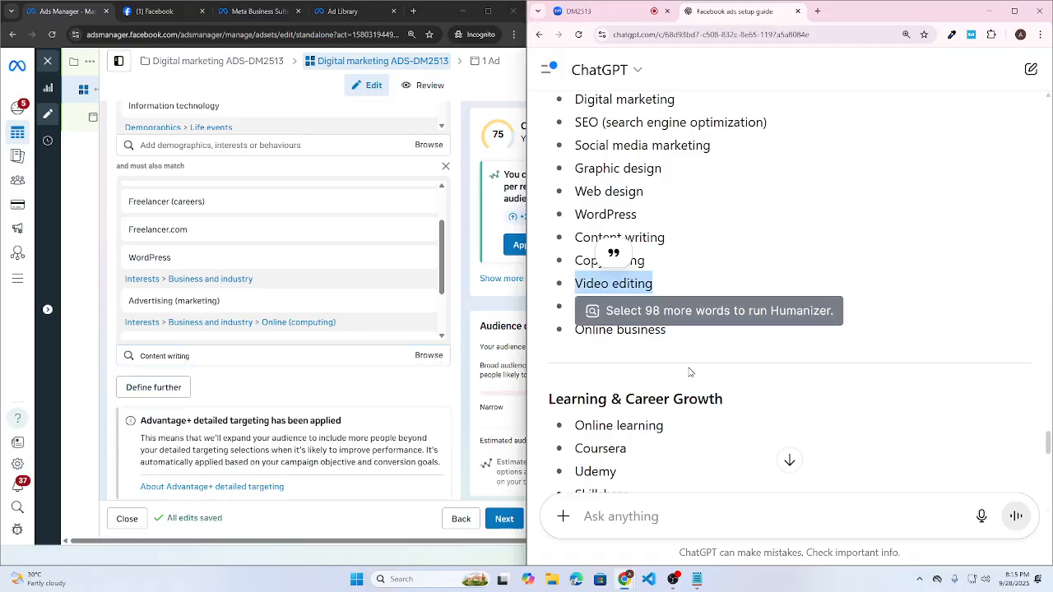
click(738, 209)
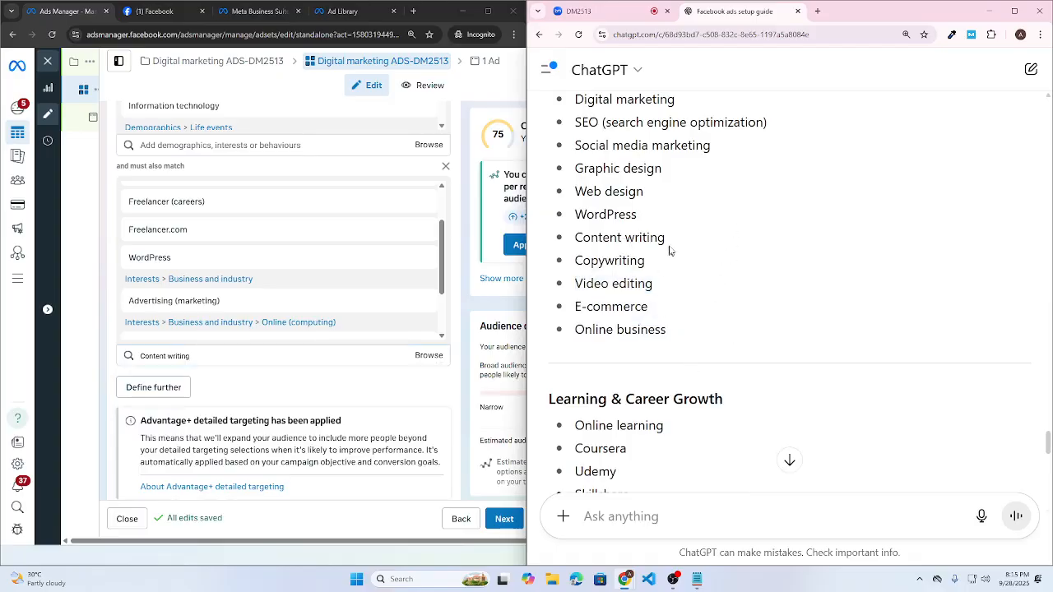
drag(670, 250, 566, 247)
drag(667, 264, 571, 262)
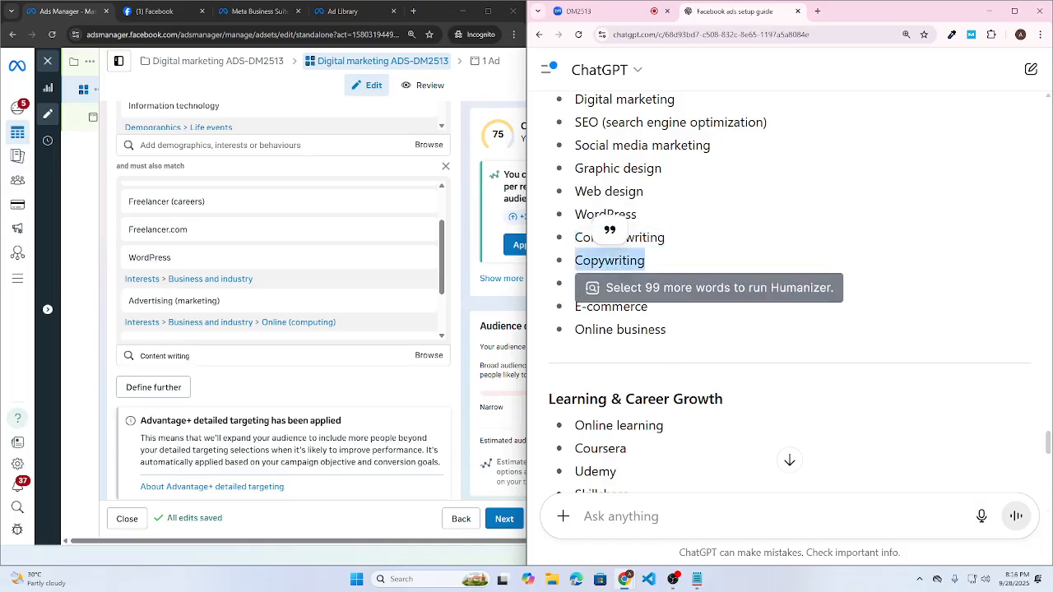
click(642, 347)
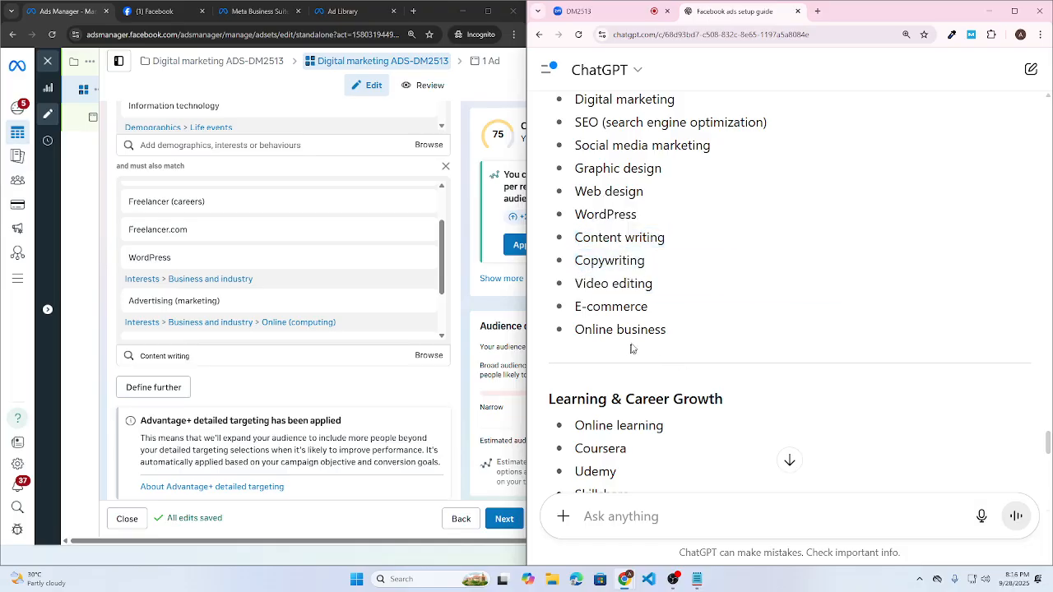
drag(649, 310, 546, 311)
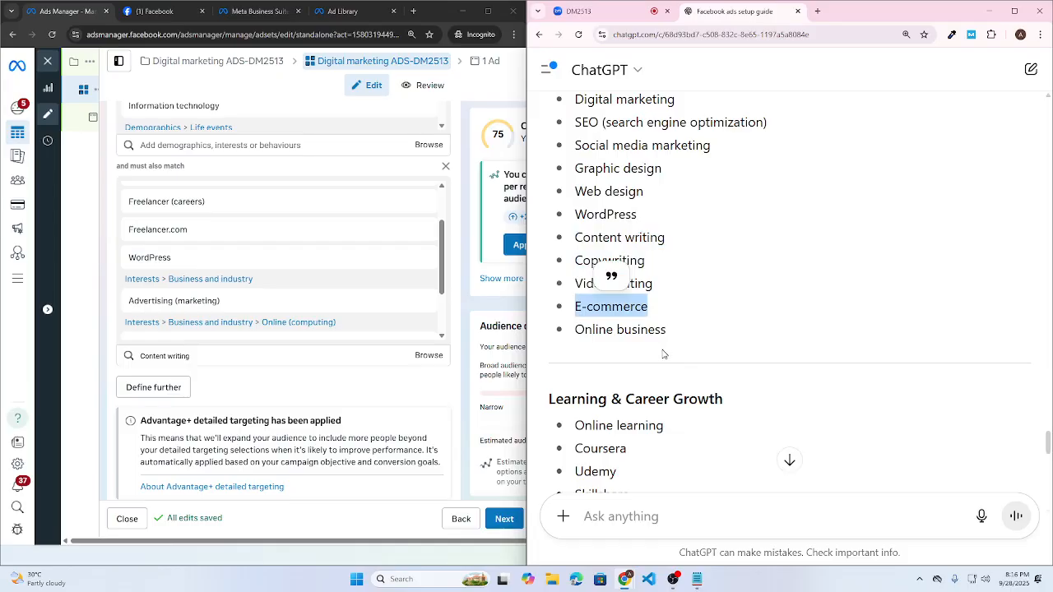
click(134, 358)
key(ctrl+v)
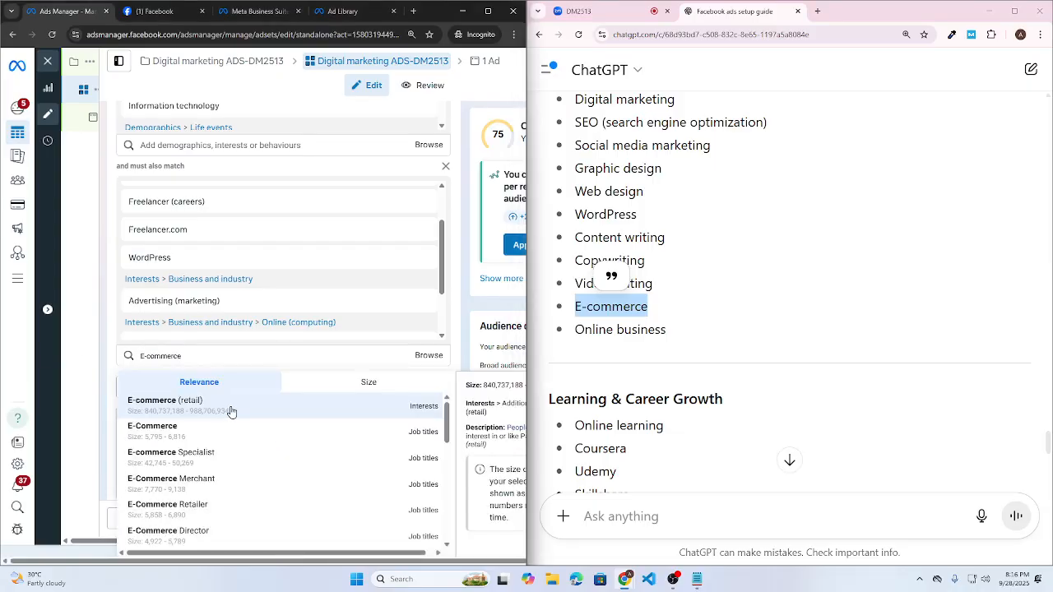
click(234, 409)
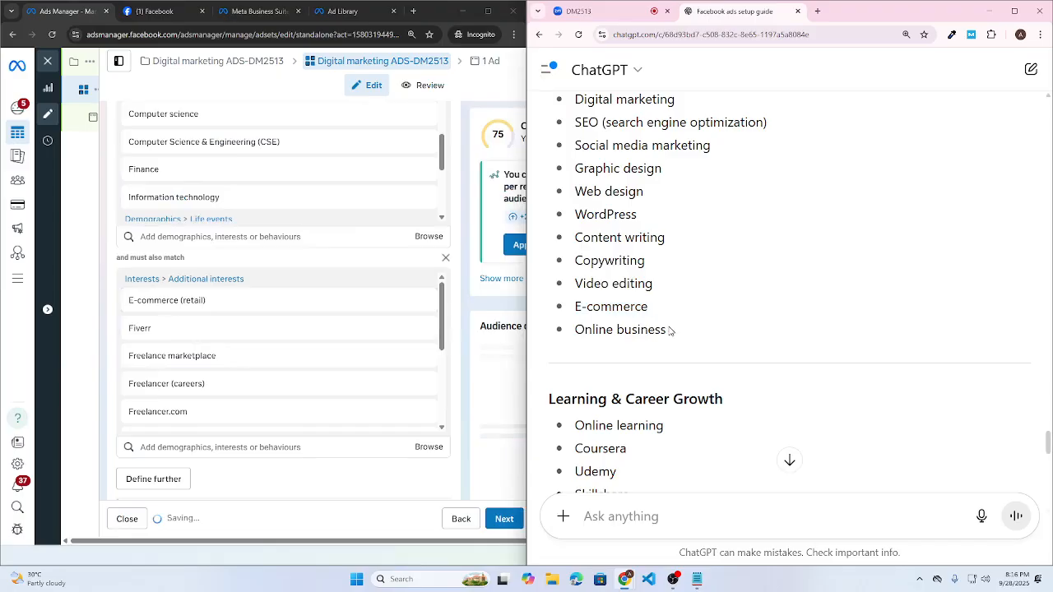
- Search Online business, add nothing, and clear the leftover search text
drag(669, 331, 574, 330)
click(197, 446)
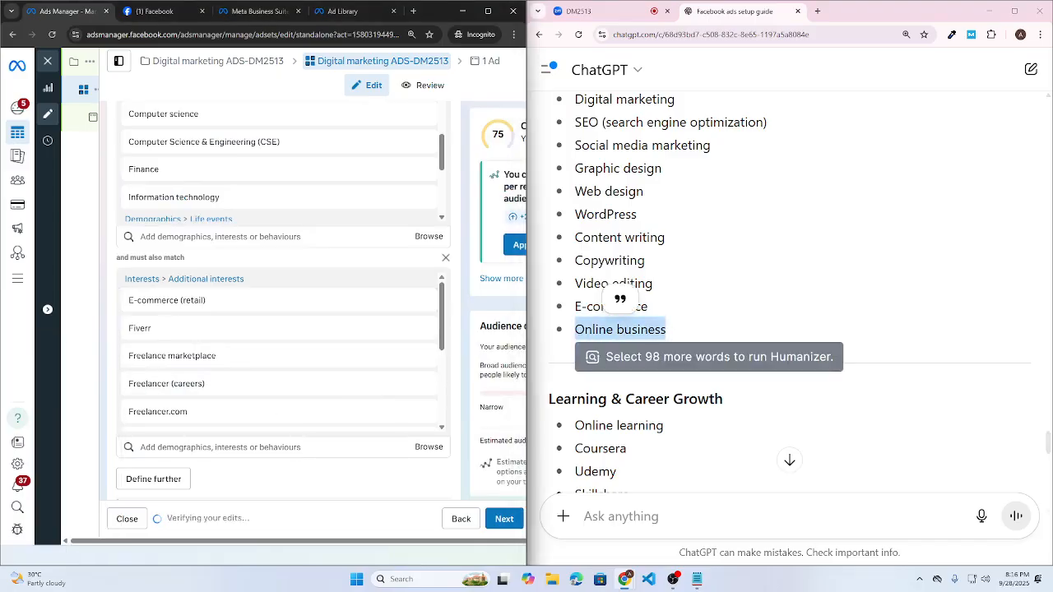
key(ctrl+v)
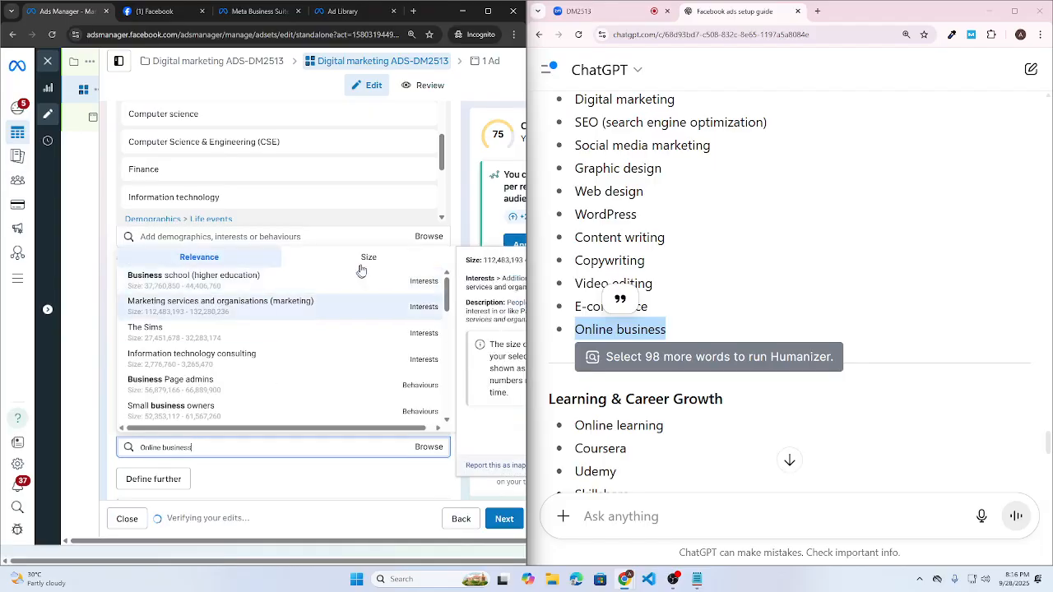
scroll(277, 377, down, 2)
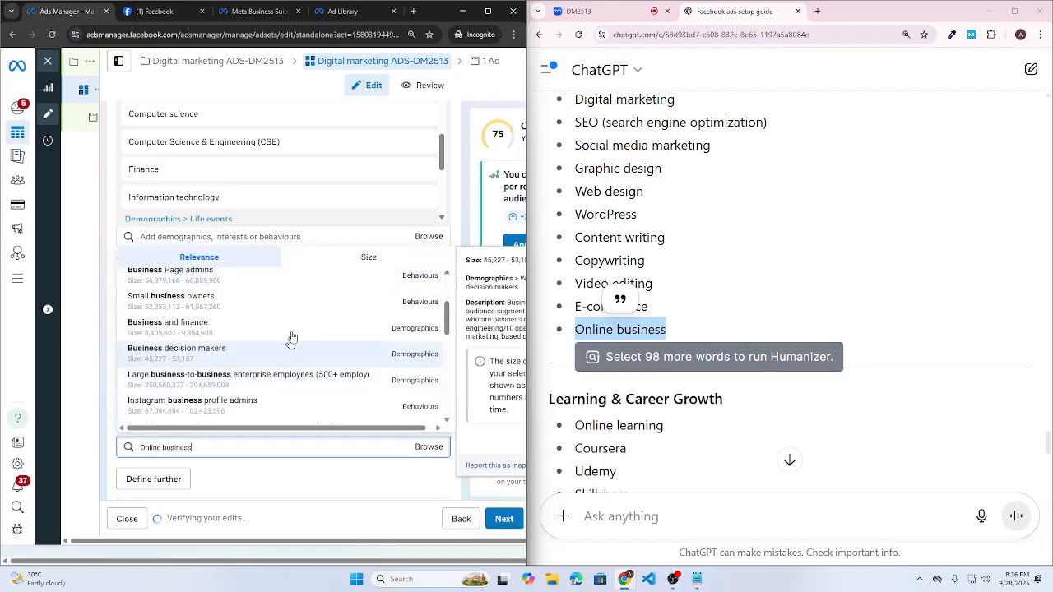
click(757, 291)
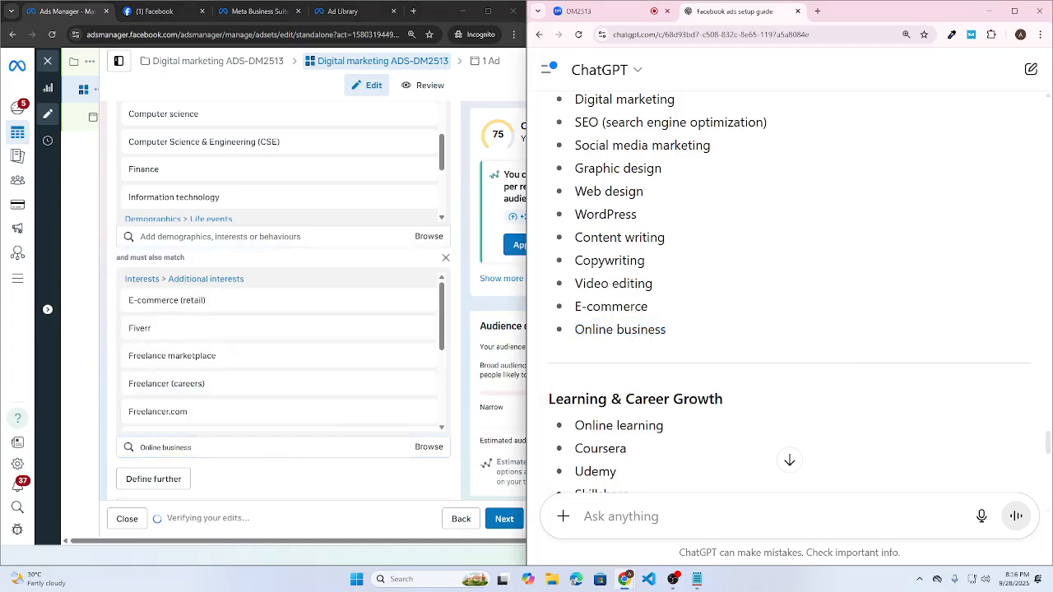
click(120, 454)
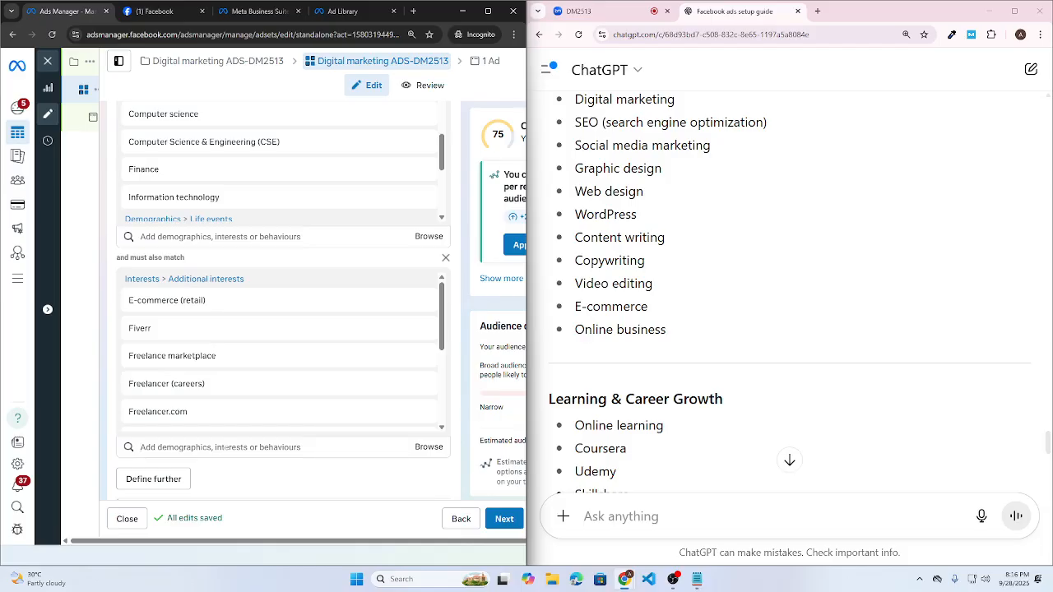
scroll(724, 303, down, 3)
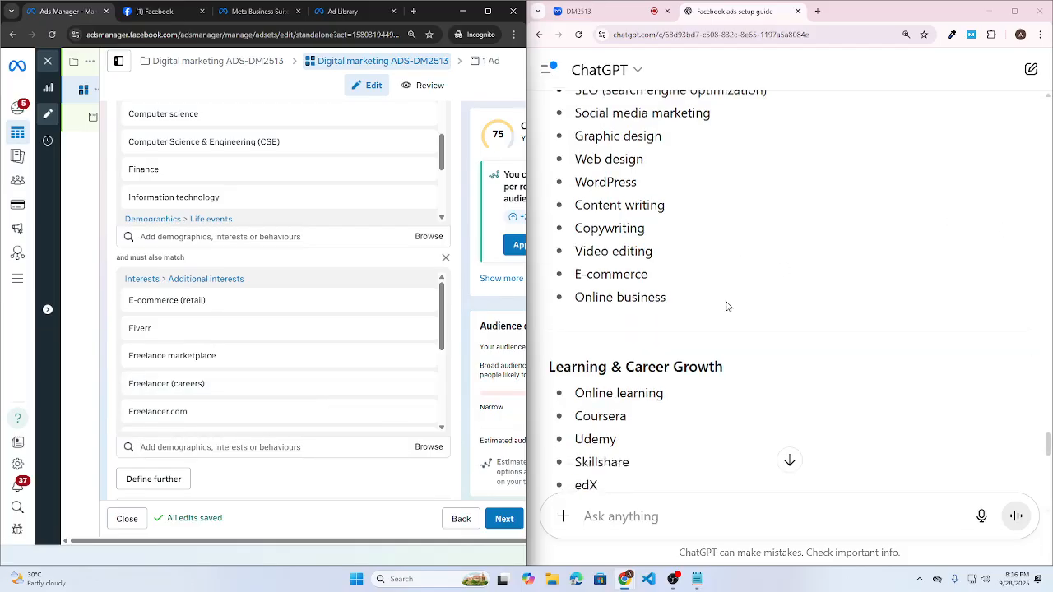
- Search Online learning without adding it, then add the Coursera interest
drag(677, 212, 554, 211)
key(ctrl+c)
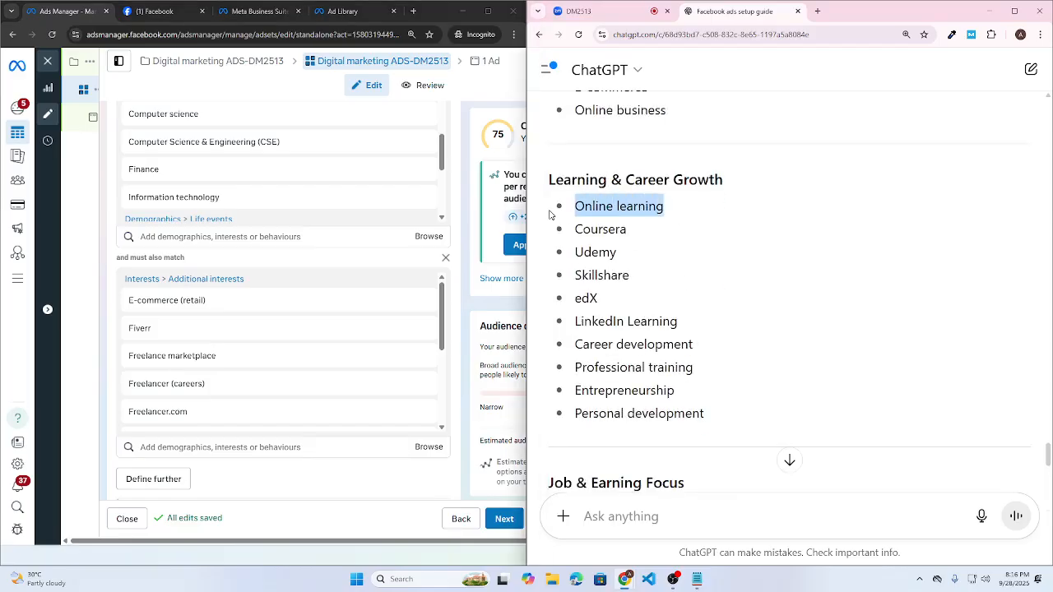
click(195, 445)
key(ctrl+v)
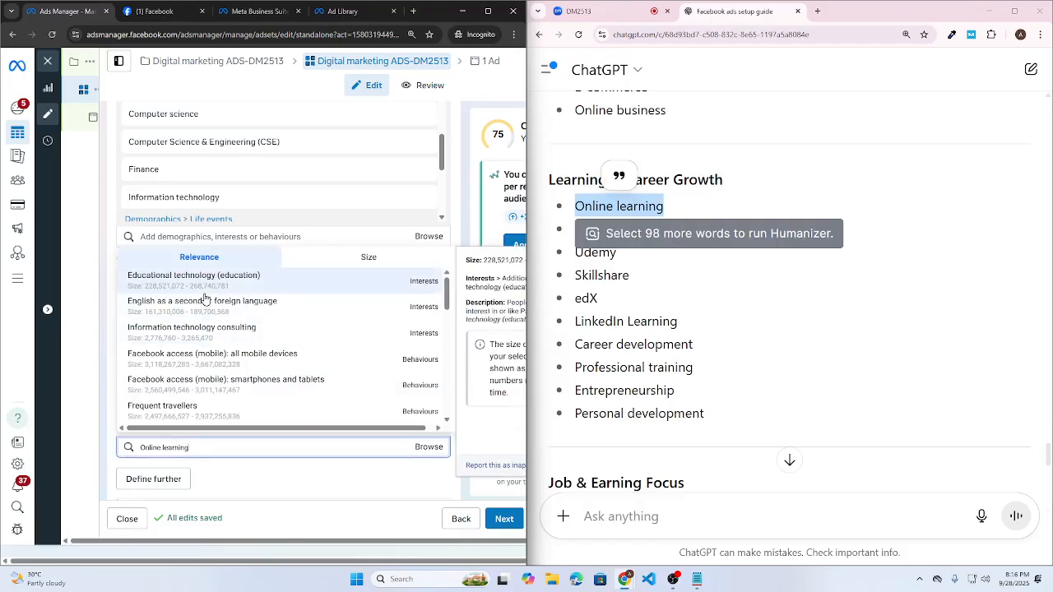
click(627, 263)
drag(631, 234, 571, 234)
key(ctrl+c)
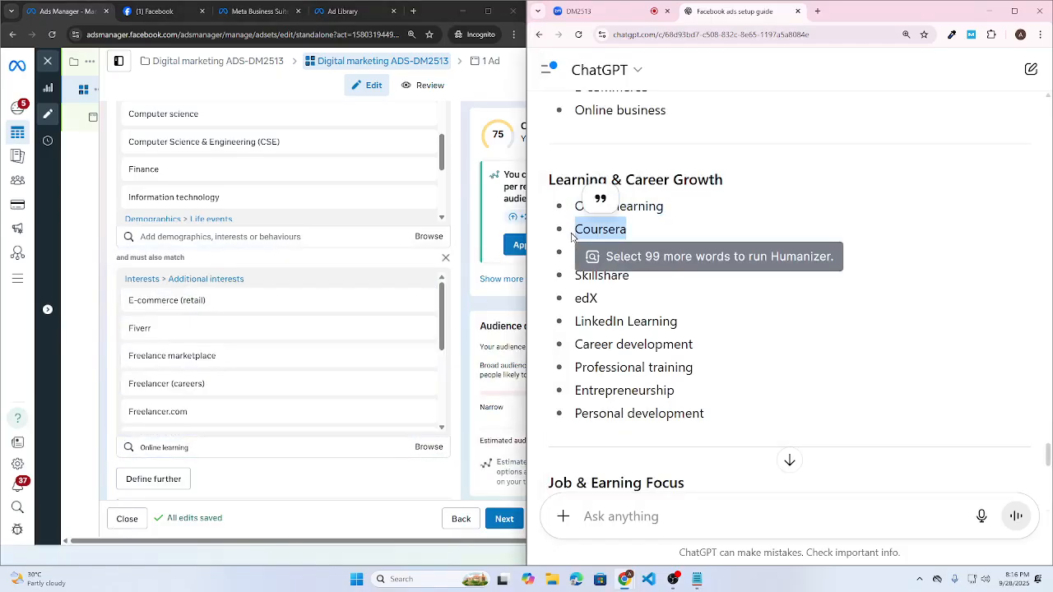
click(266, 450)
key(ctrl+v)
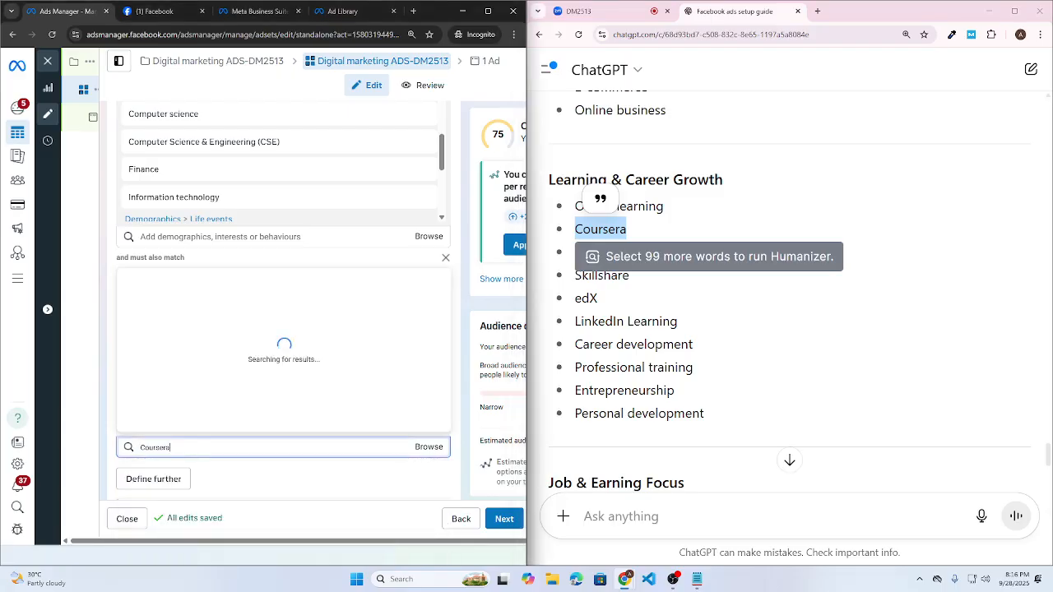
click(412, 290)
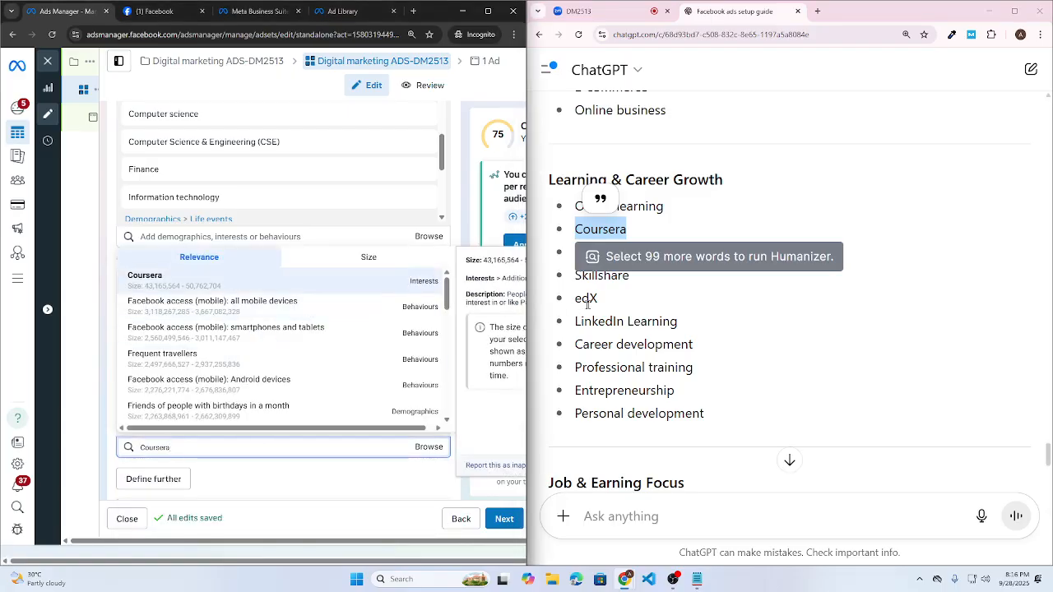
click(589, 298)
- Add Udemy and Skillshare as narrowing interests
drag(625, 254, 577, 256)
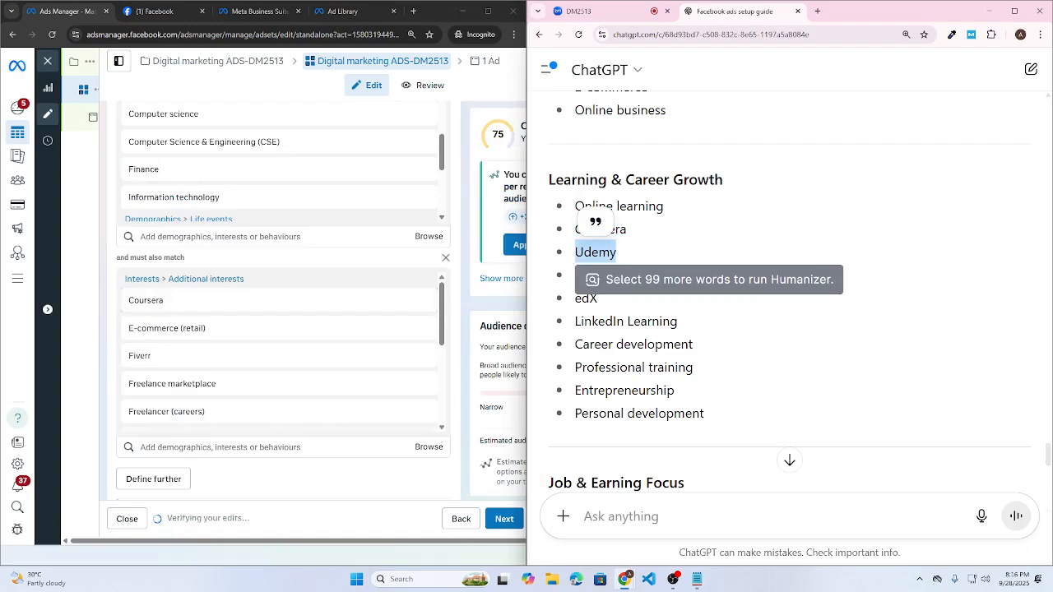
text(Udemy)
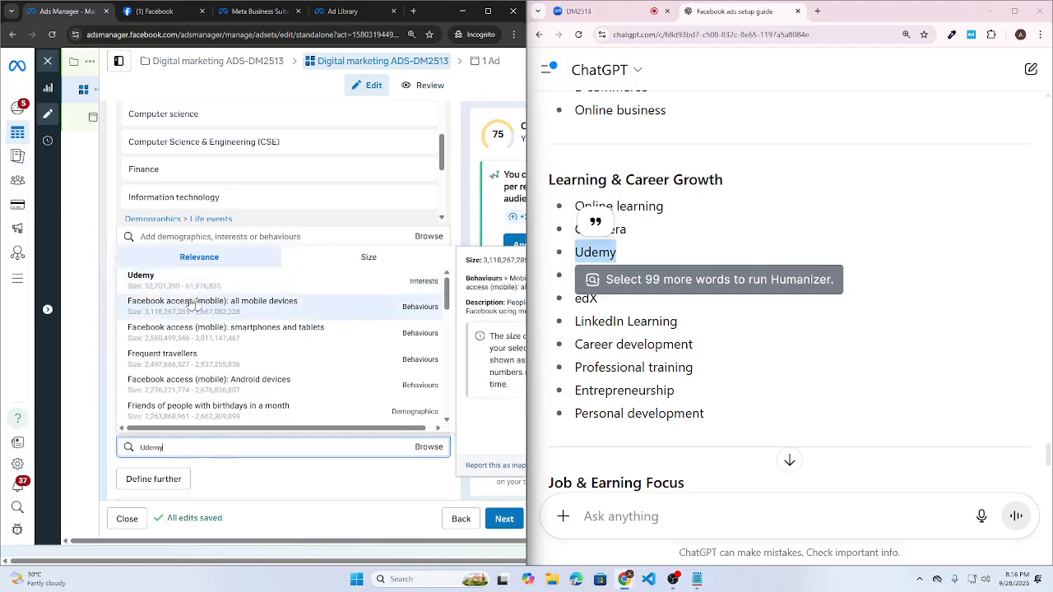
click(143, 283)
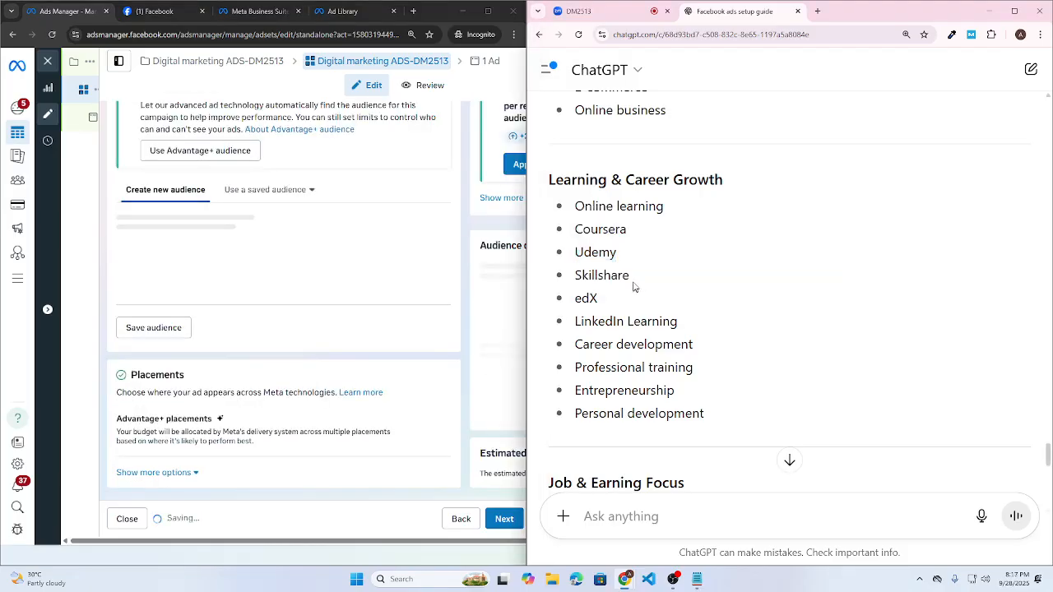
drag(631, 287, 574, 274)
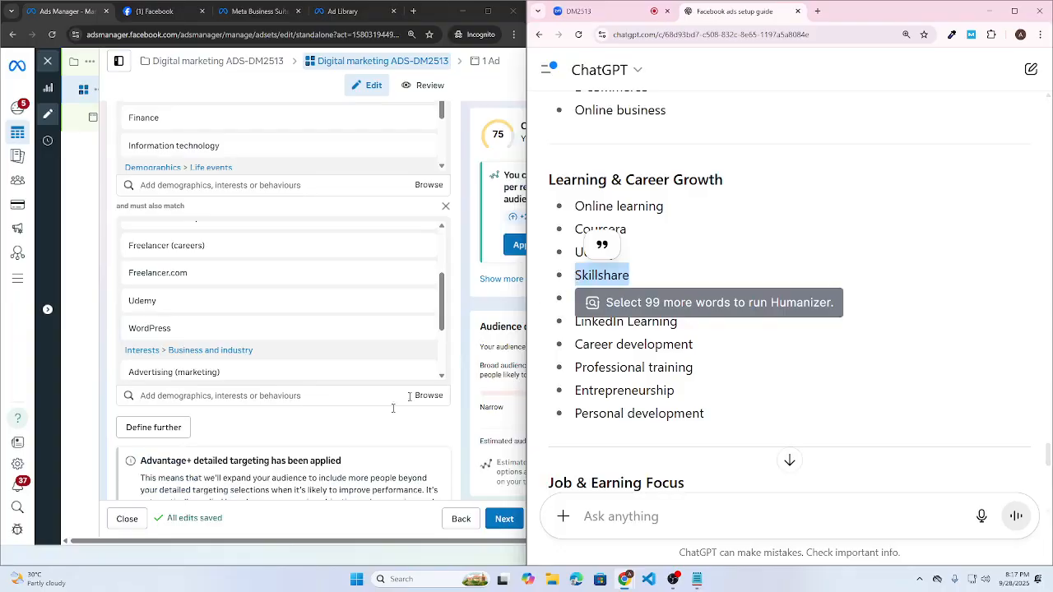
key(ctrl+c)
click(209, 404)
key(ctrl+v)
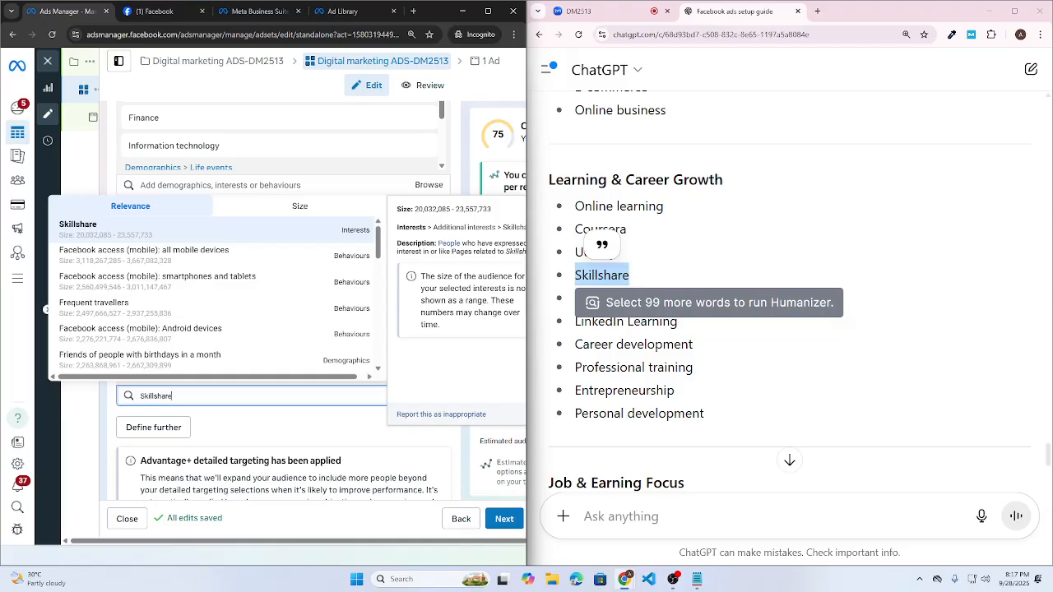
click(616, 305)
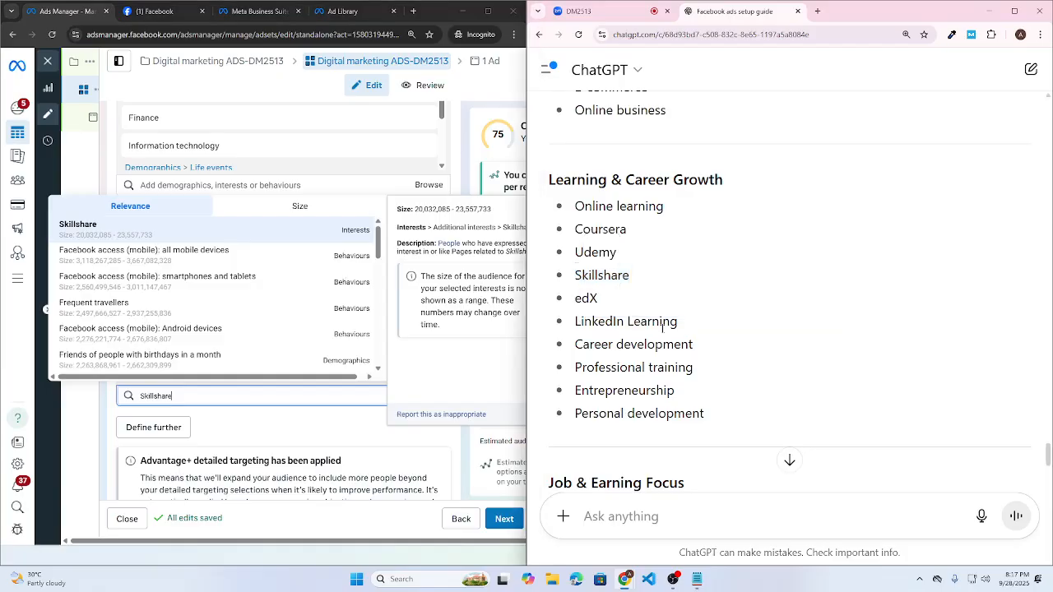
- Add EdX as a narrowing interest
drag(616, 305, 569, 301)
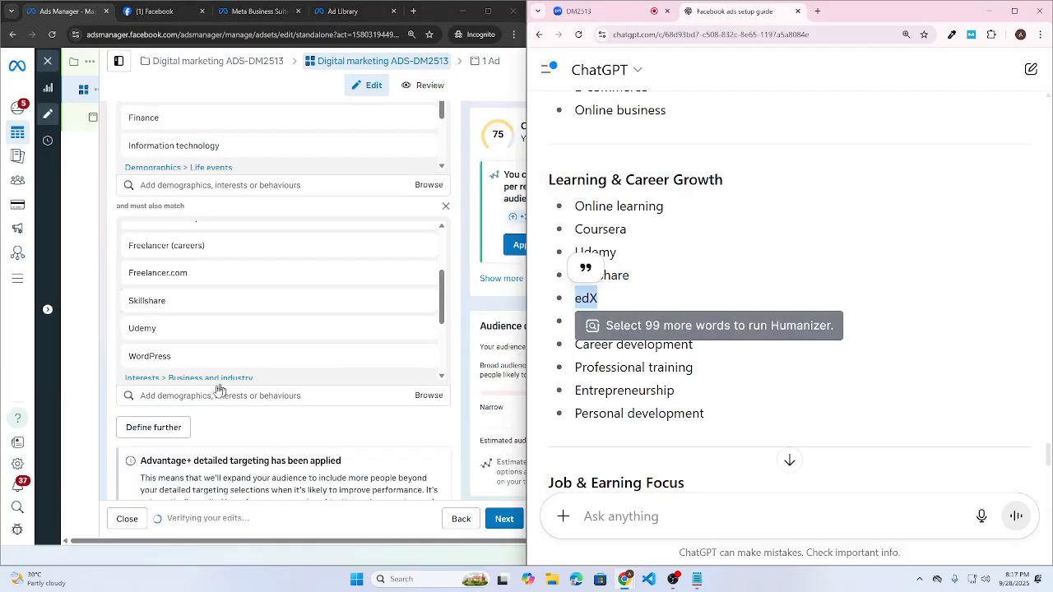
click(306, 396)
key(ctrl+v)
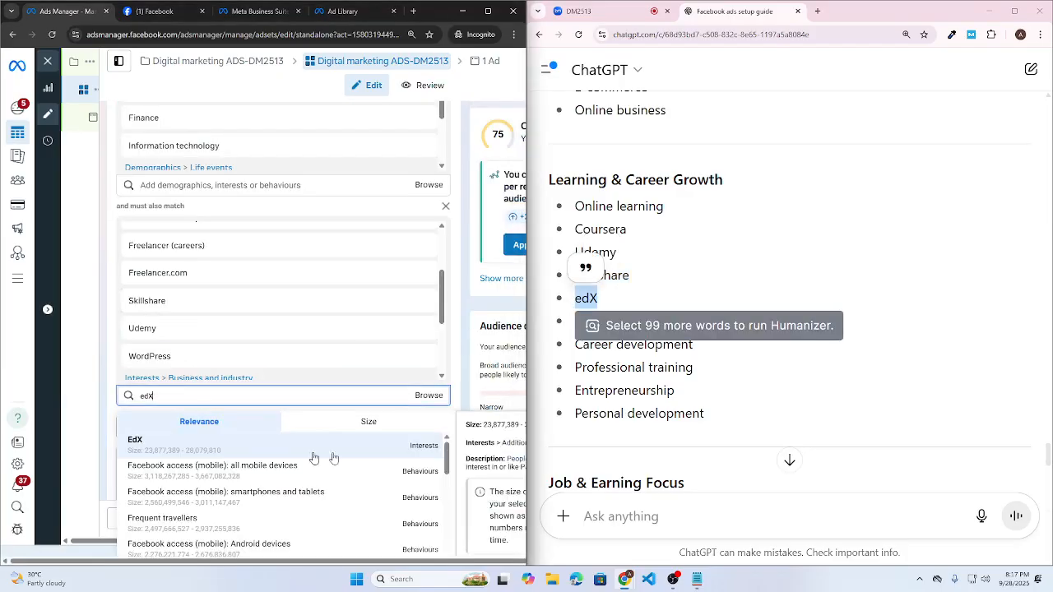
click(434, 454)
click(618, 336)
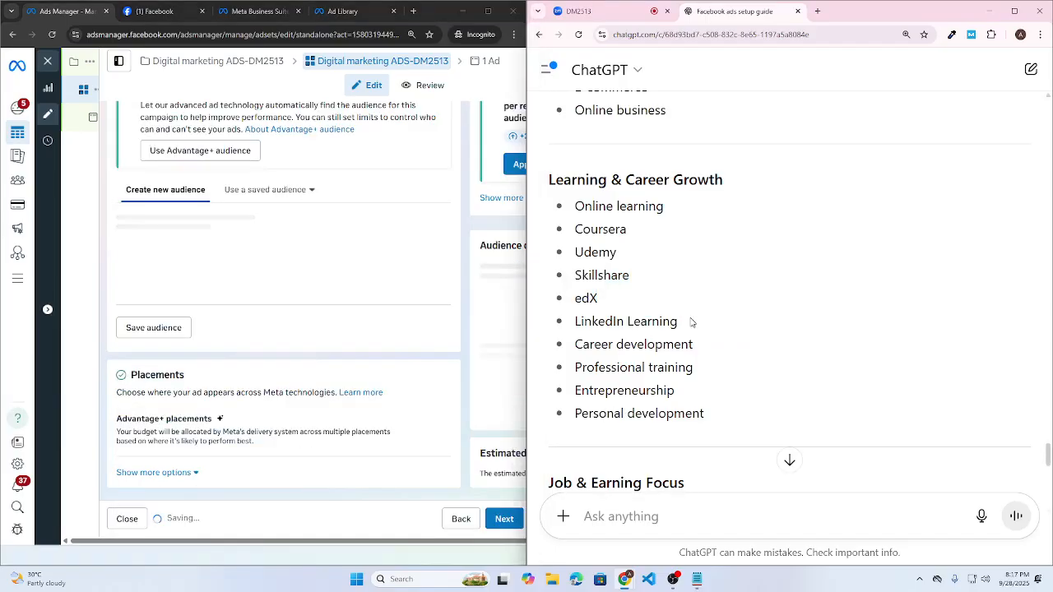
- Add LinkedIn as an interest, trimming the LinkedIn Learning search down to LinkedIn
drag(691, 321, 574, 322)
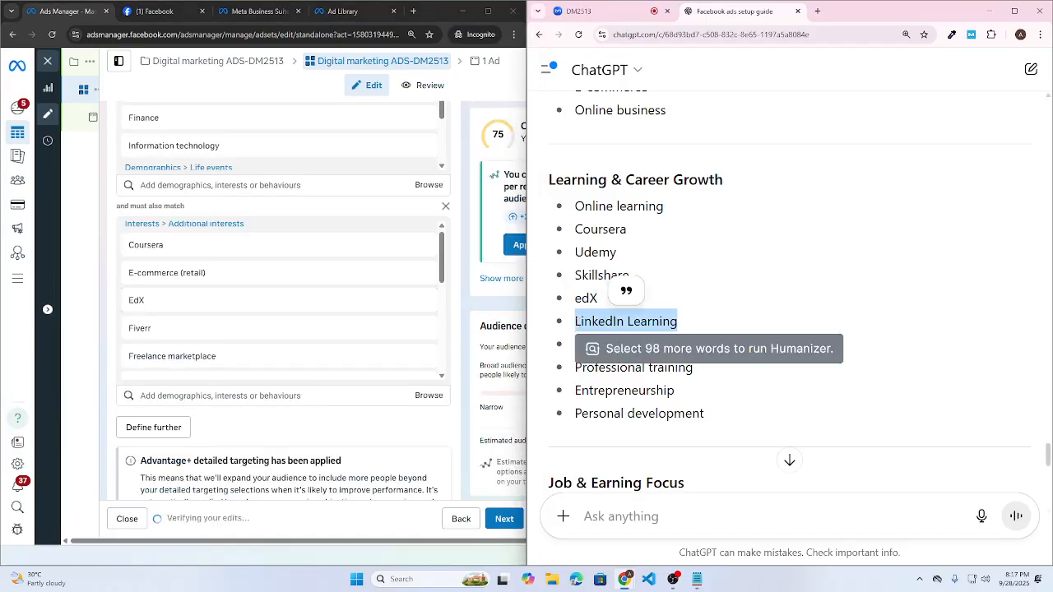
click(181, 396)
key(ctrl+v)
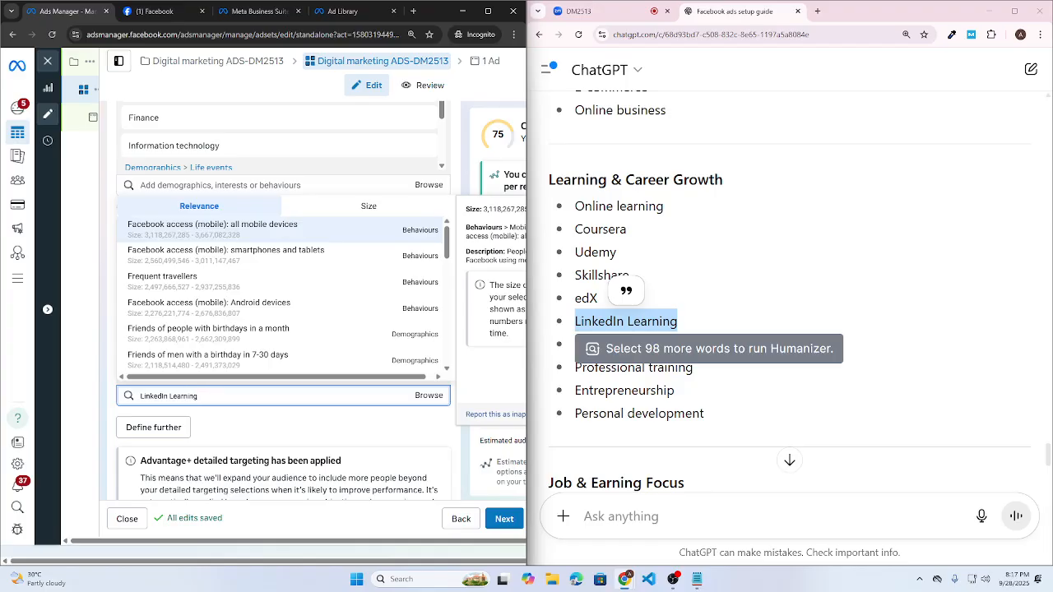
key(ctrl+shift+Left)
key(ctrl+shift+Left)
key(BackSpace)
key(ctrl+v)
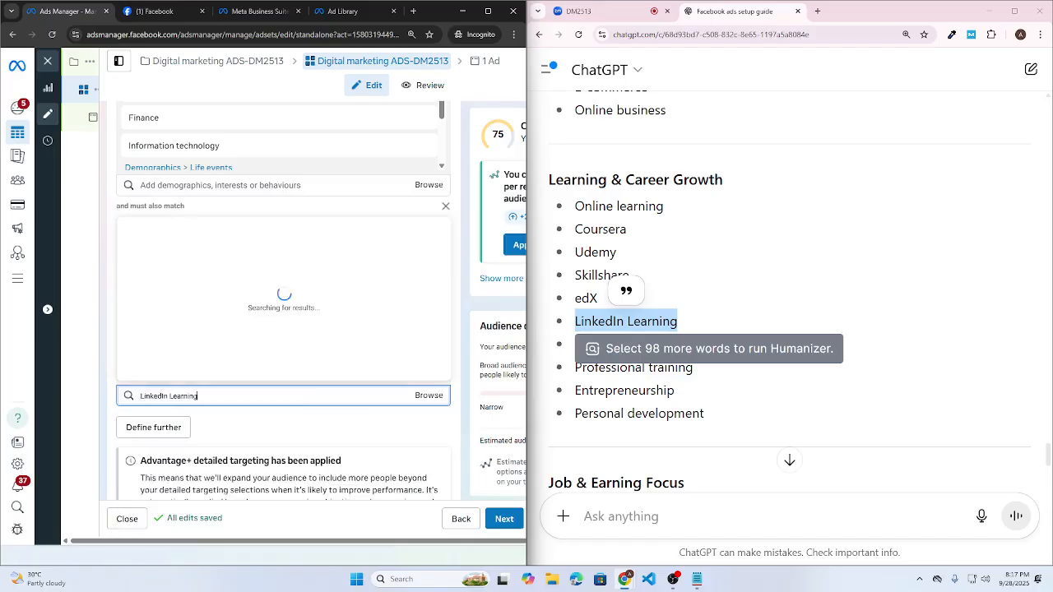
key(BackSpace)
key(BackSpace)
key(BackSpace)
key(BackSpace)
key(BackSpace)
key(BackSpace)
key(BackSpace)
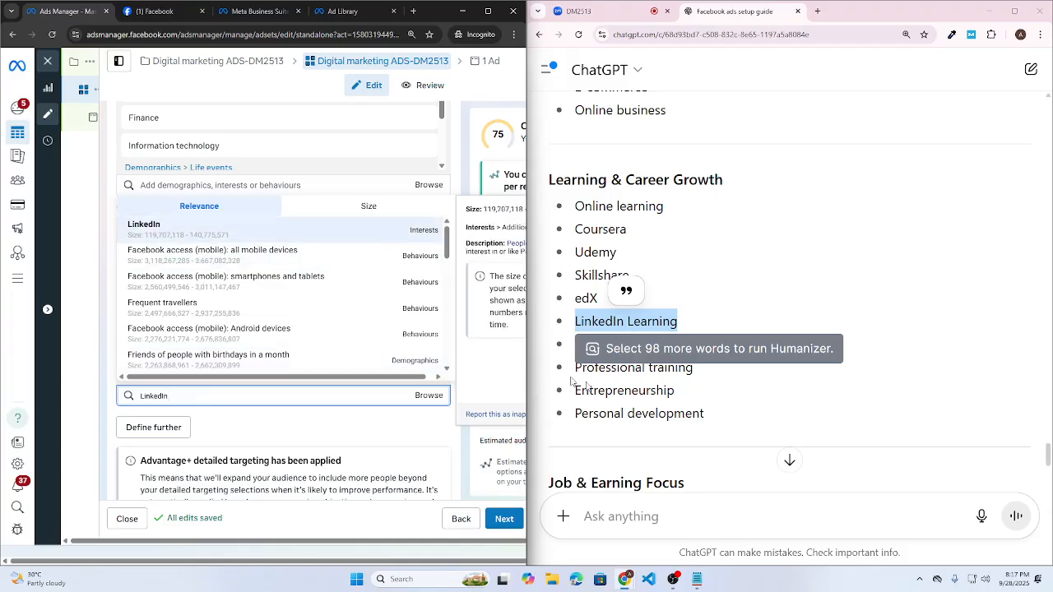
key(Return)
- Add Career development (careers); search Professional training without adding it
drag(696, 346, 564, 352)
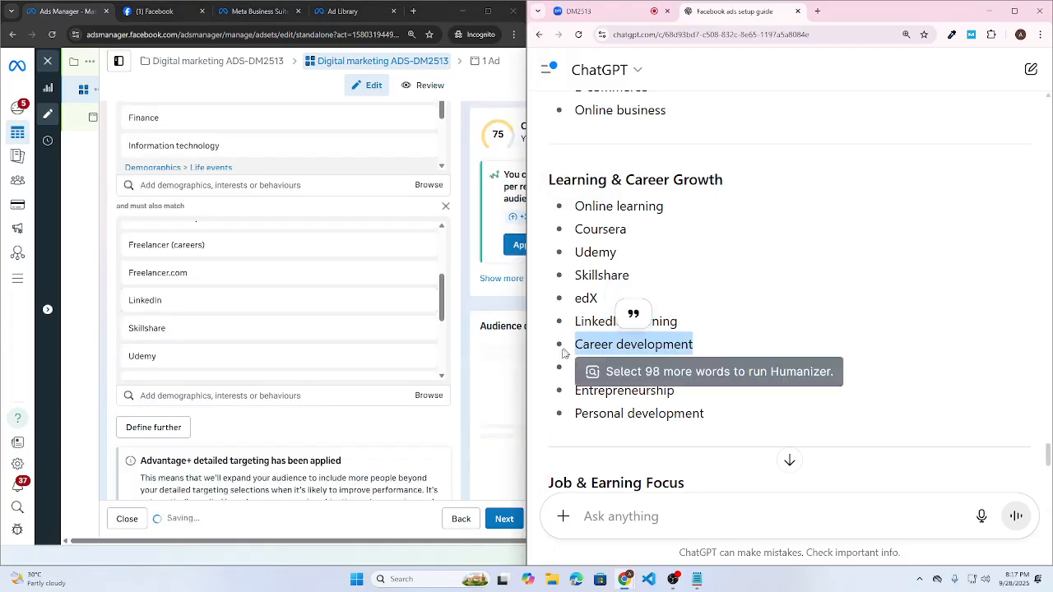
click(278, 396)
key(ctrl+v)
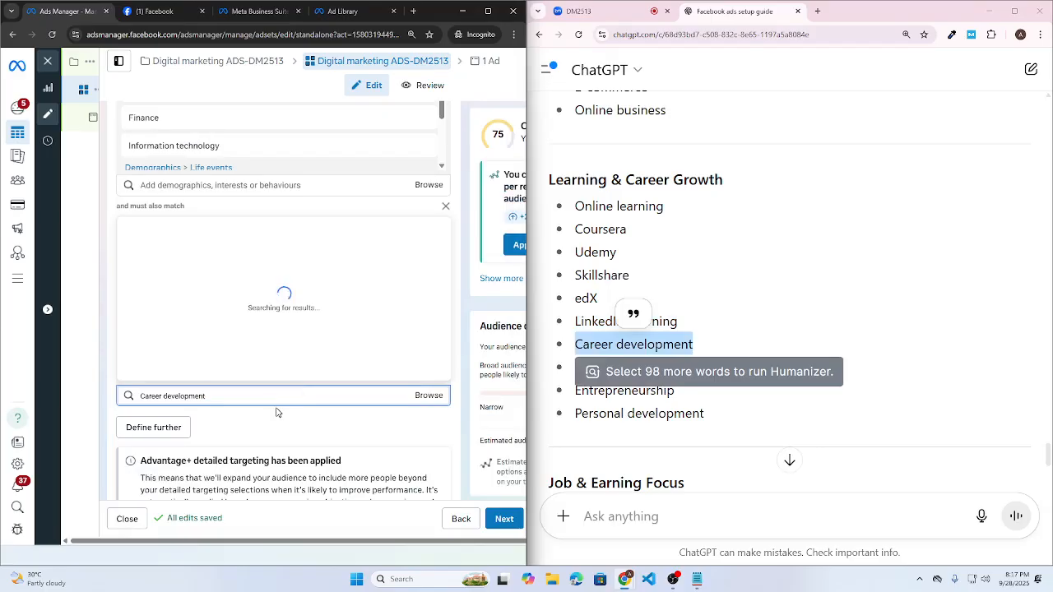
click(688, 394)
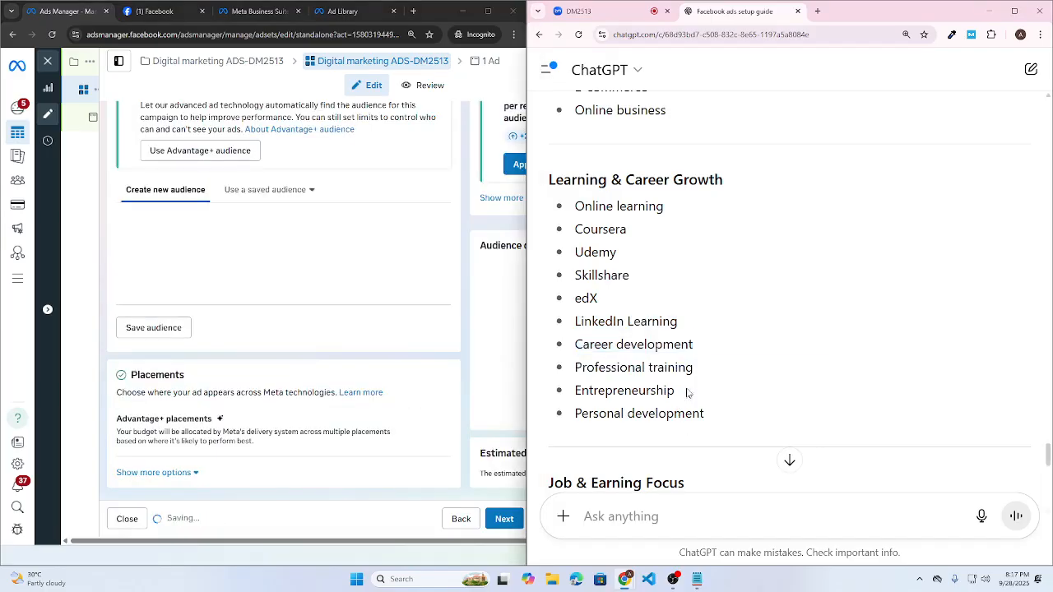
drag(695, 369, 574, 369)
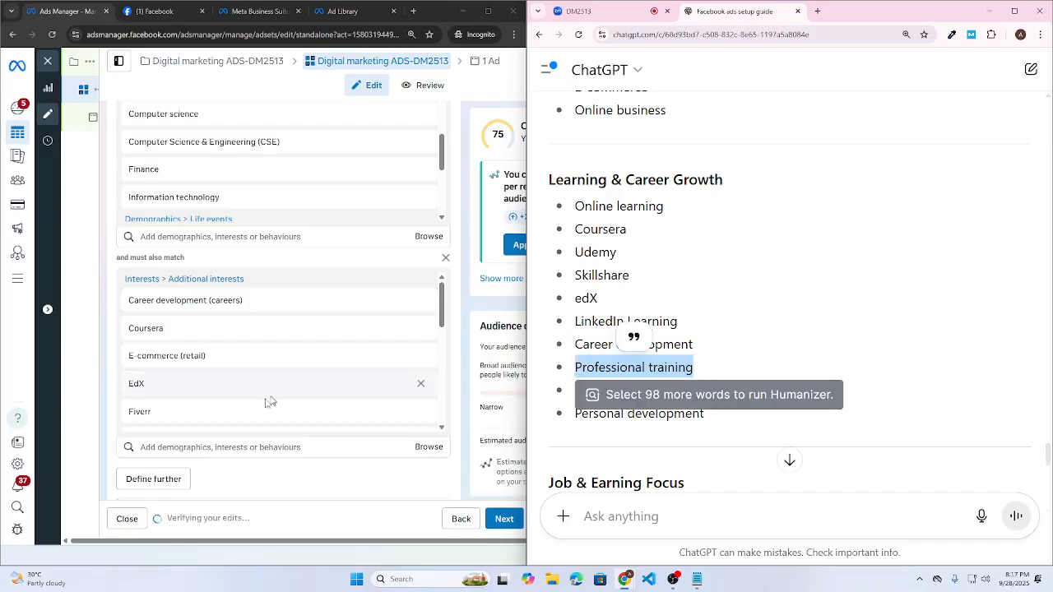
key(ctrl+c)
click(238, 446)
key(ctrl+v)
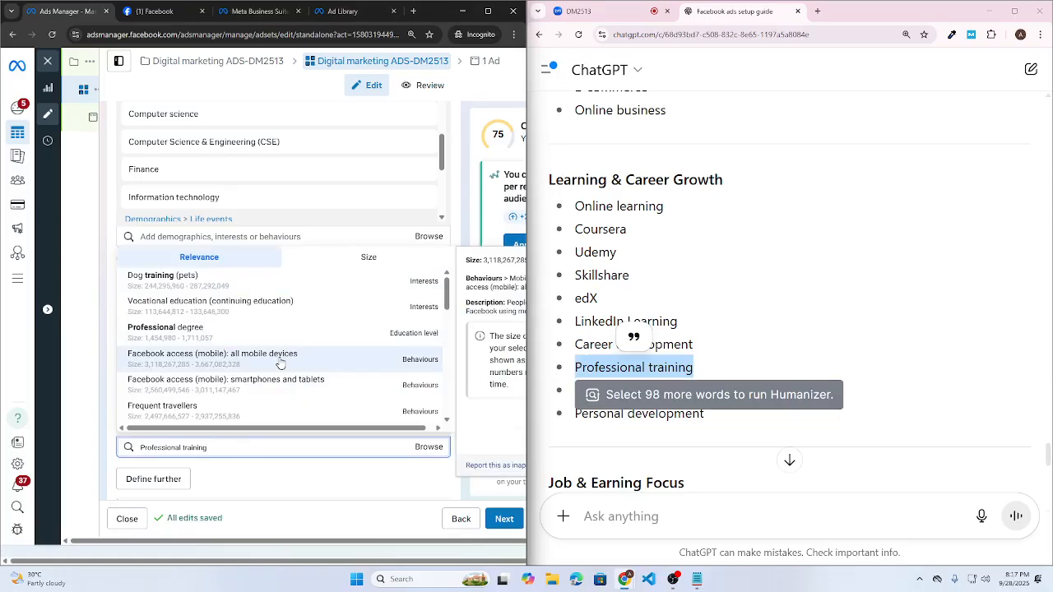
scroll(266, 391, down, 5)
click(714, 400)
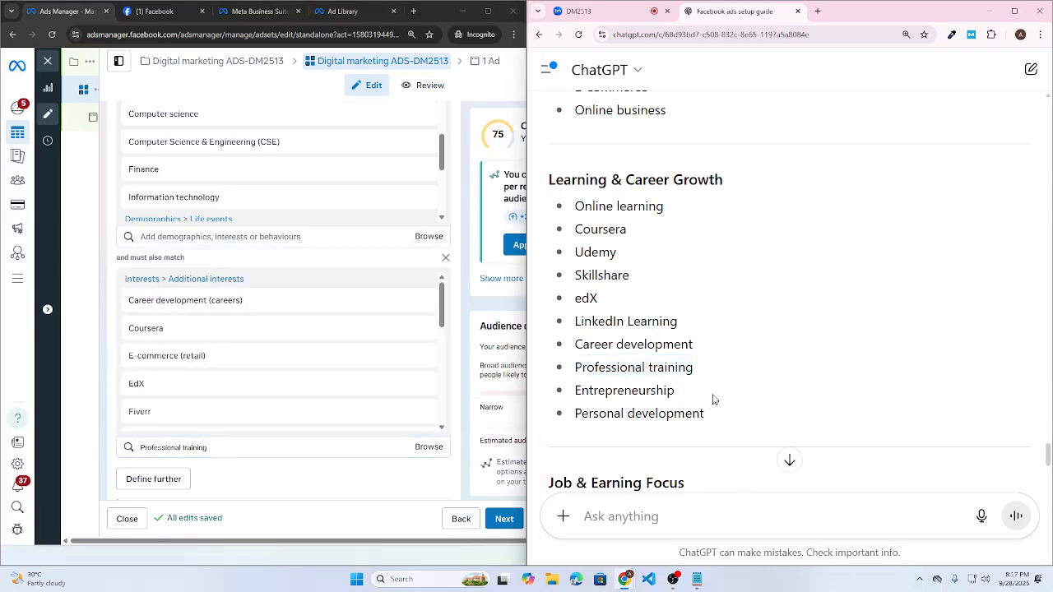
- Add Entrepreneurship (business and finance) and Personal development (personal identity) interests
double_click(624, 390)
click(238, 447)
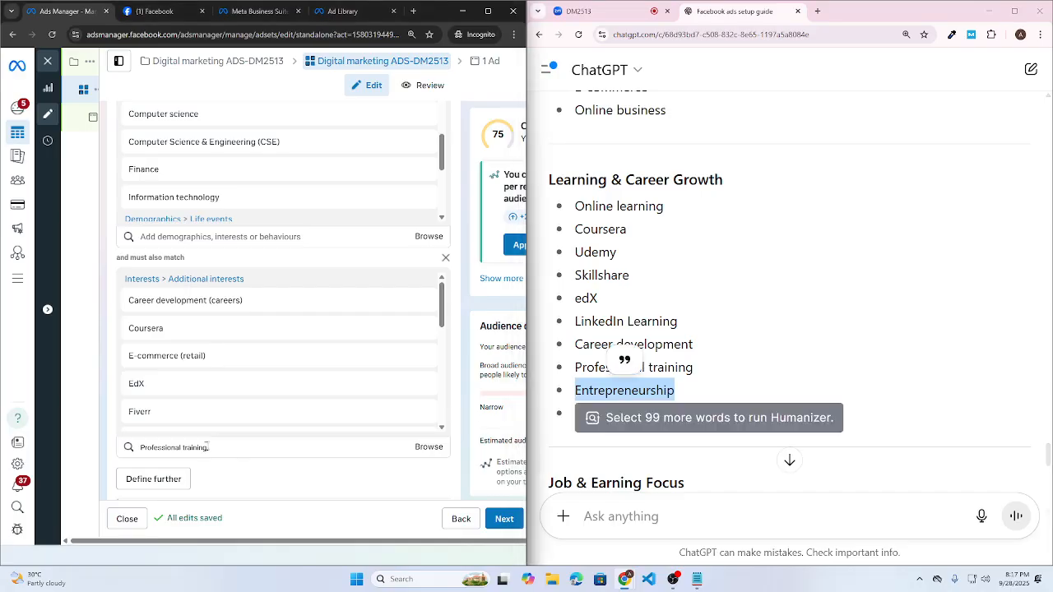
key(ctrl+v)
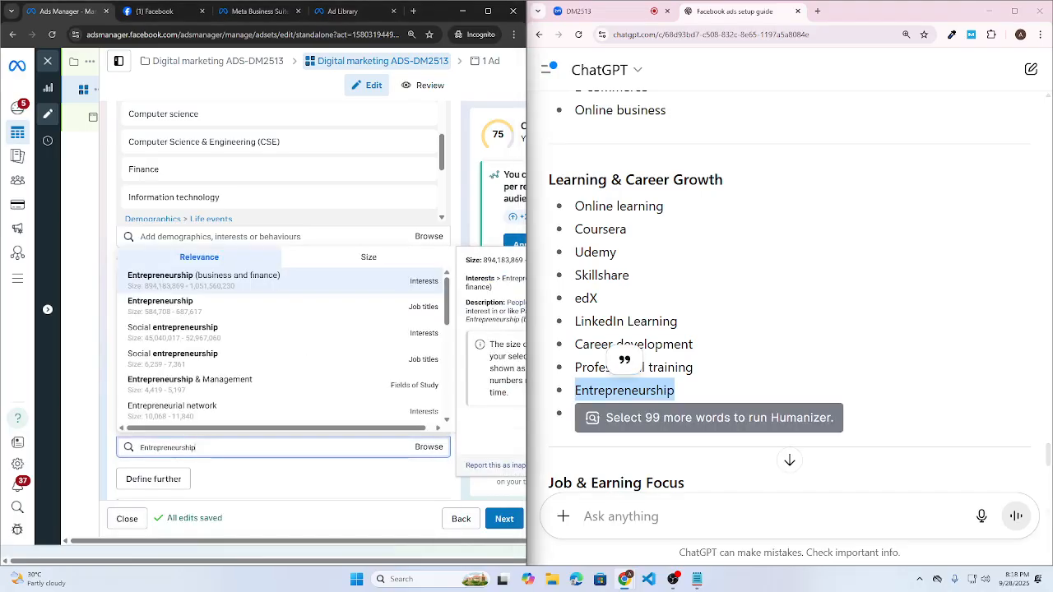
click(286, 286)
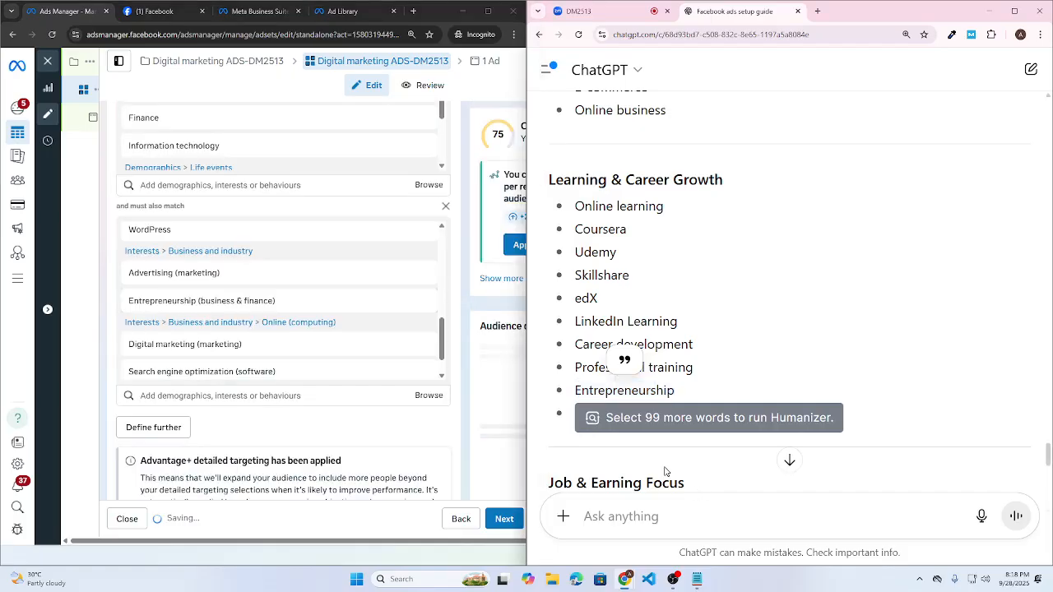
drag(732, 414, 576, 424)
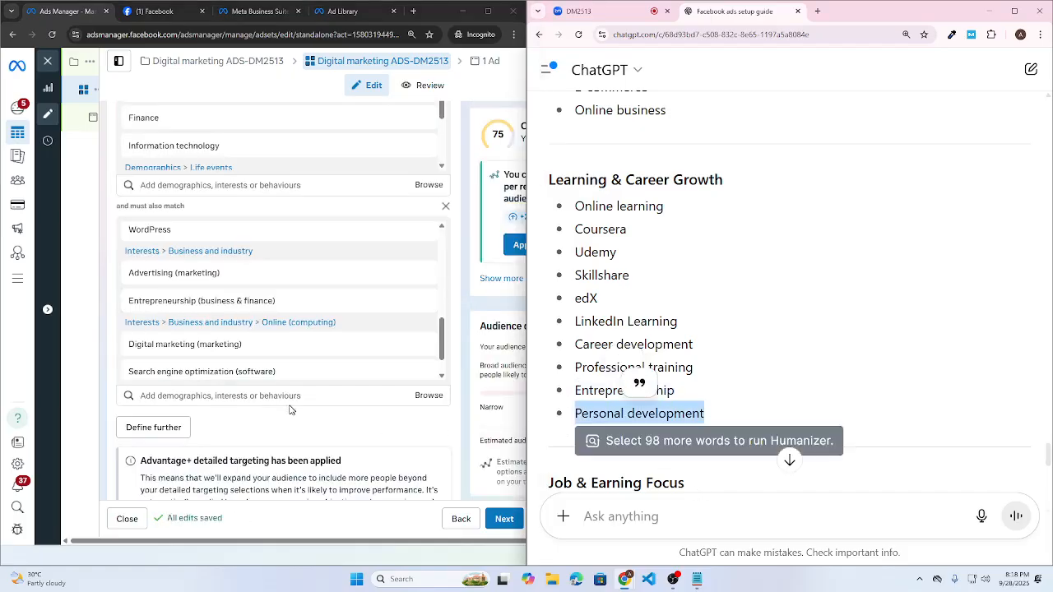
key(ctrl+v)
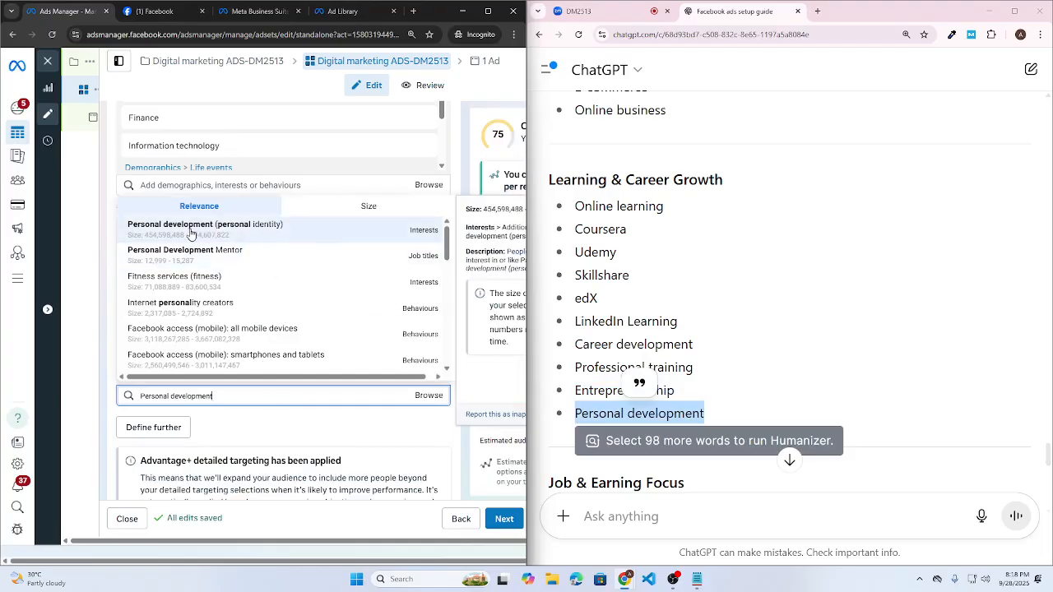
click(425, 233)
scroll(713, 379, down, 3)
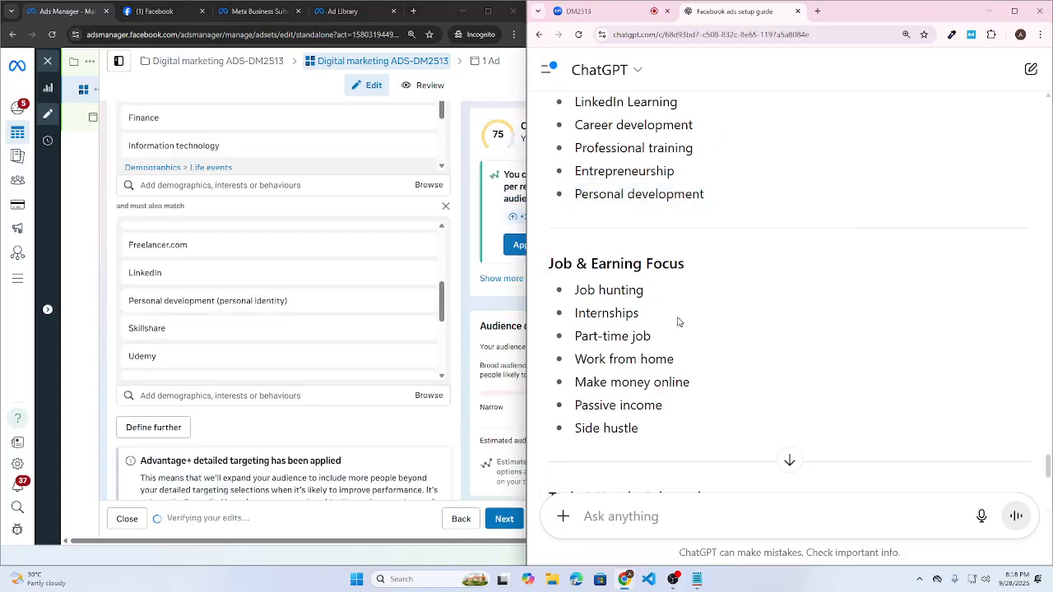
- Add Job hunting (careers), Internships and Part Time Jobs as narrowing interests
drag(647, 291, 568, 297)
click(196, 395)
key(ctrl+v)
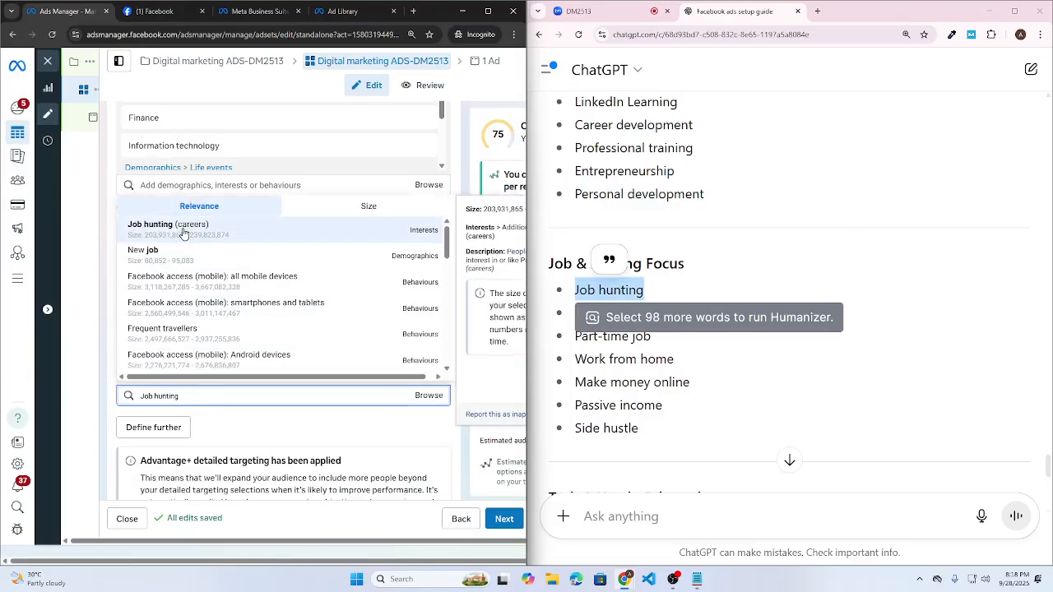
click(183, 235)
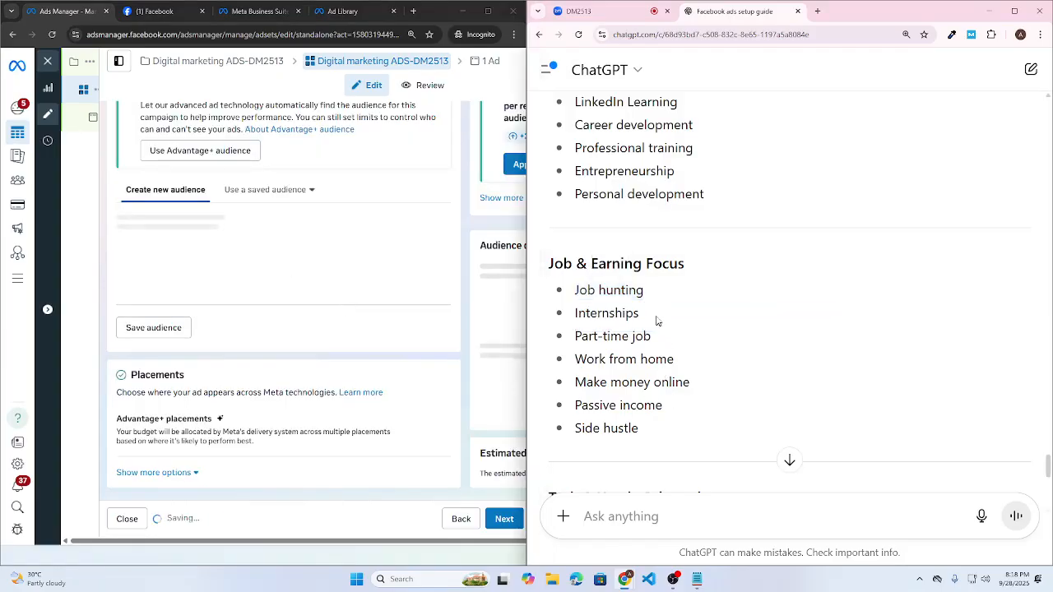
drag(656, 319, 575, 314)
click(253, 424)
key(ctrl+v)
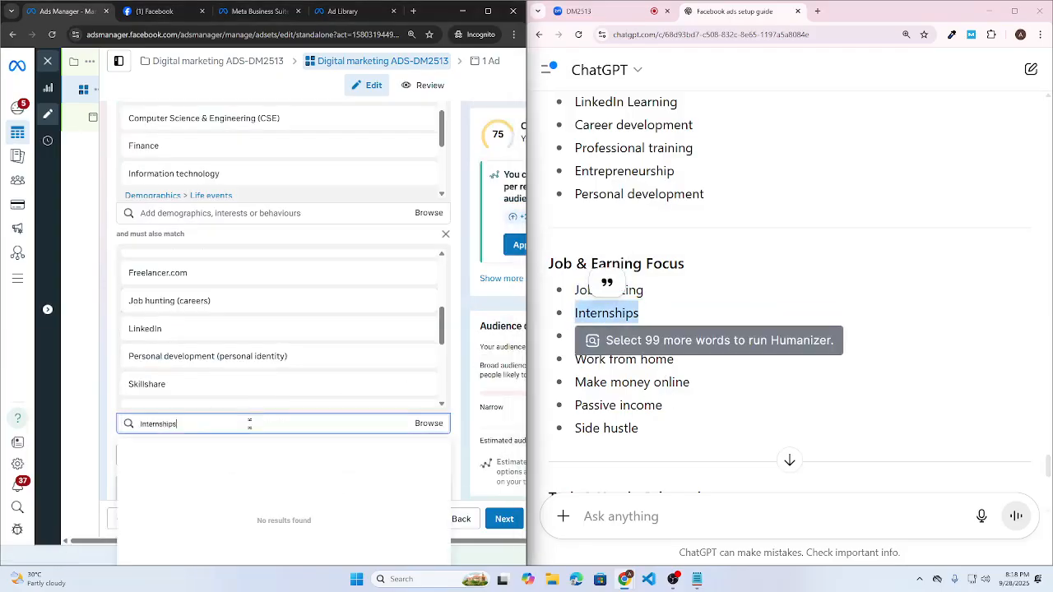
key(ctrl+v)
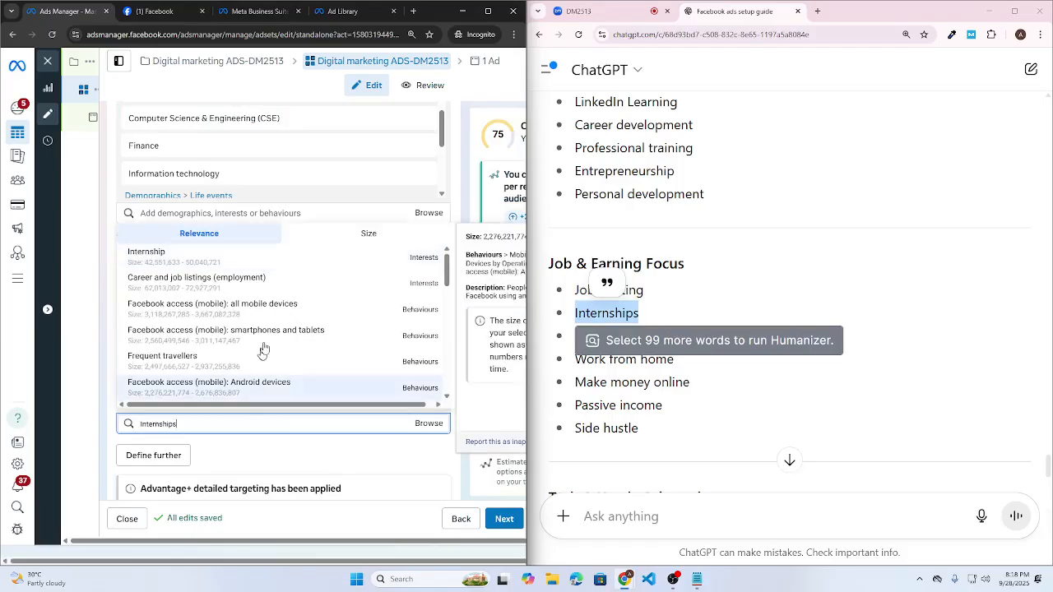
drag(659, 340, 576, 343)
click(206, 426)
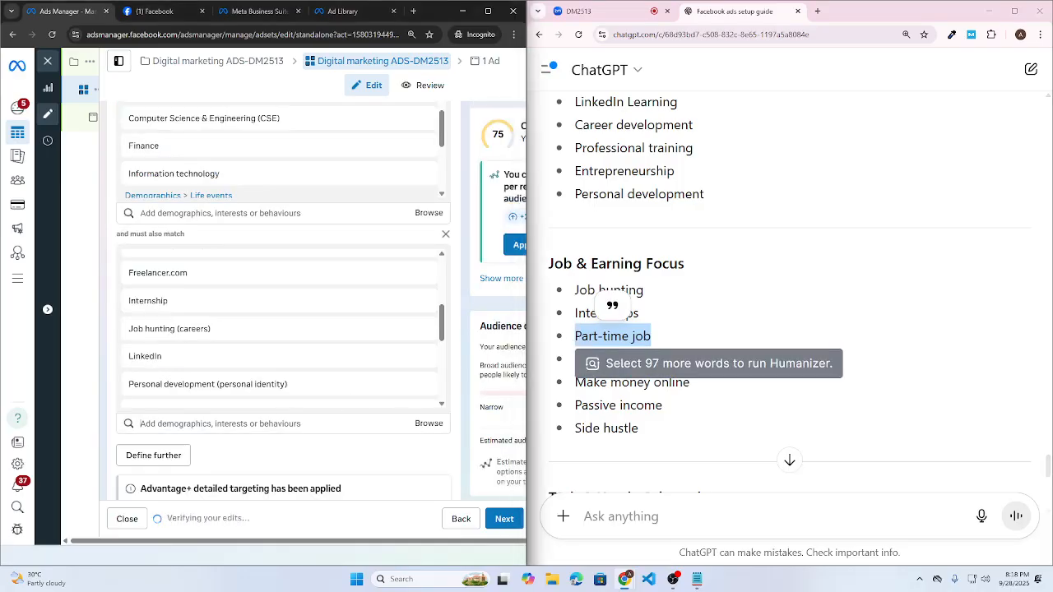
key(ctrl+v)
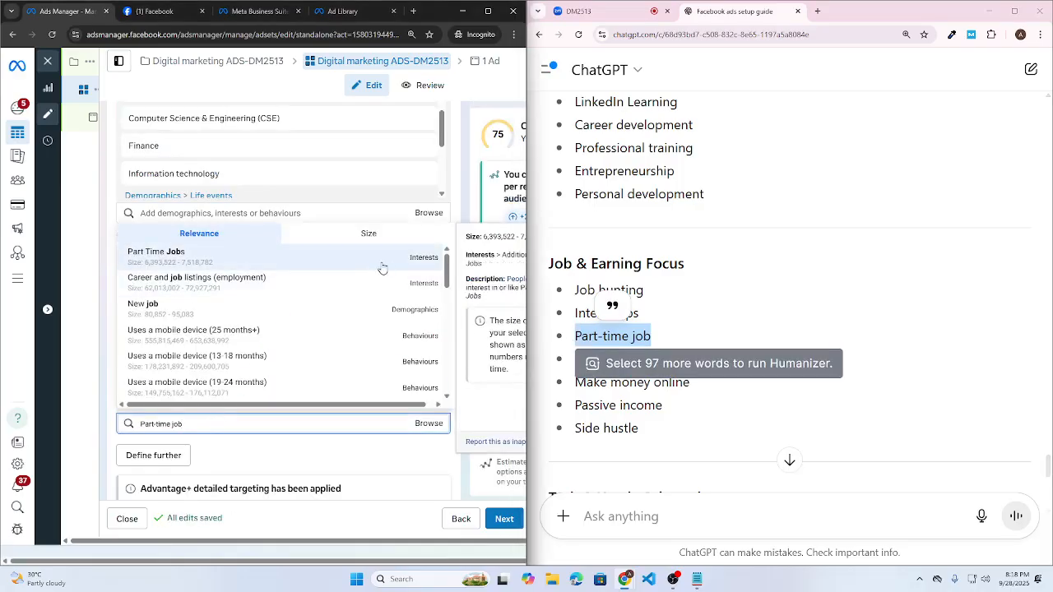
click(381, 261)
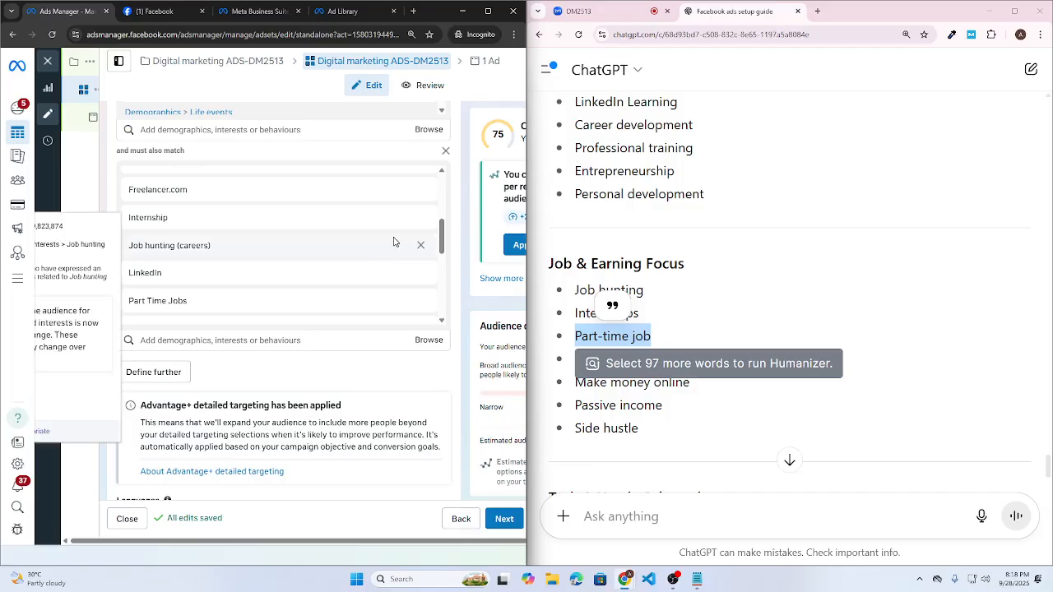
- Search interests for Work from home, then clear the search
click(706, 309)
drag(677, 363, 586, 359)
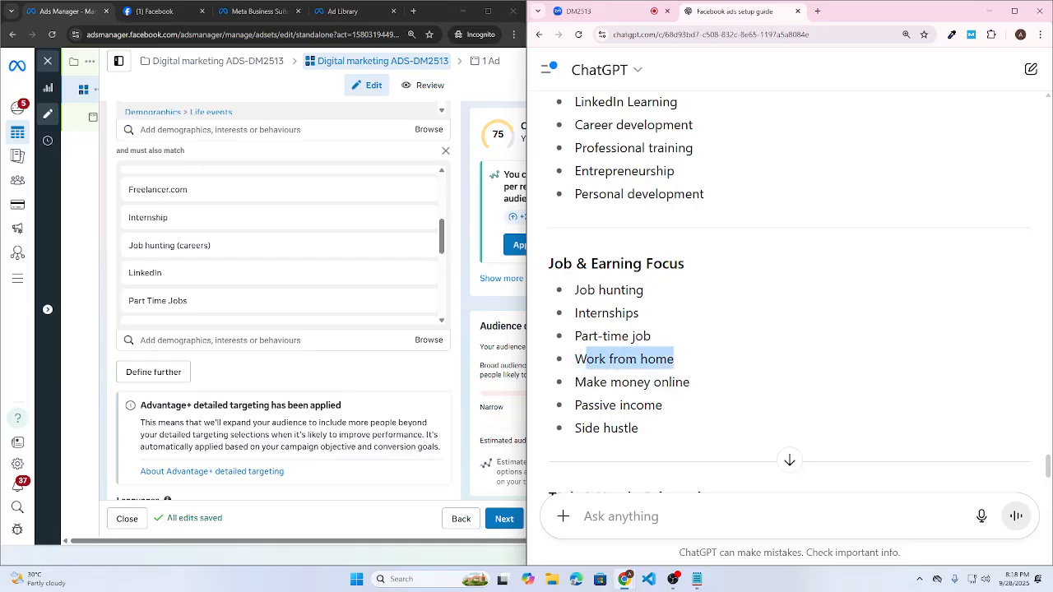
drag(692, 364, 576, 360)
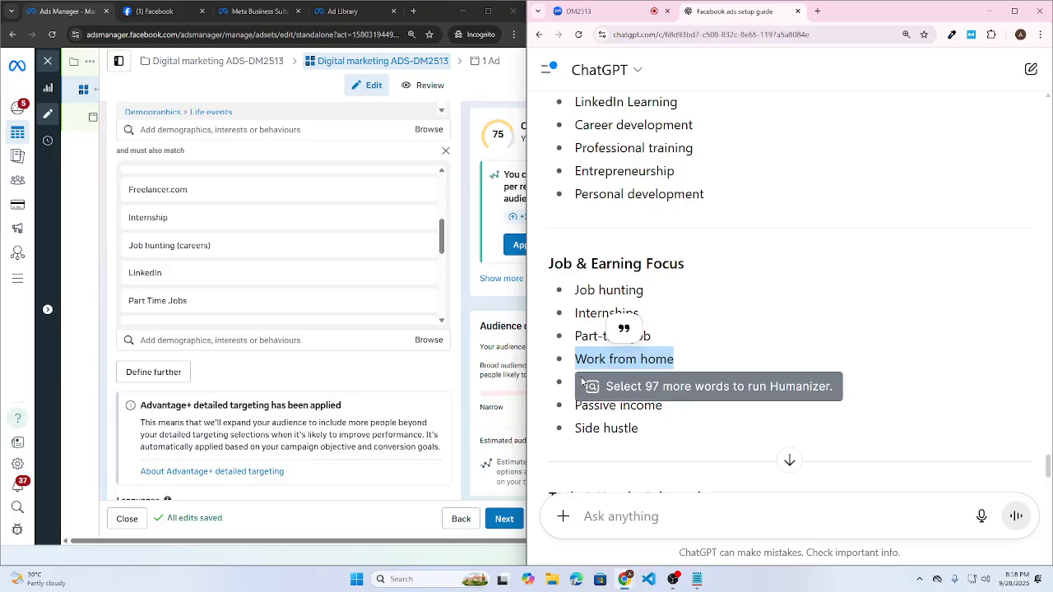
click(240, 344)
key(ctrl+v)
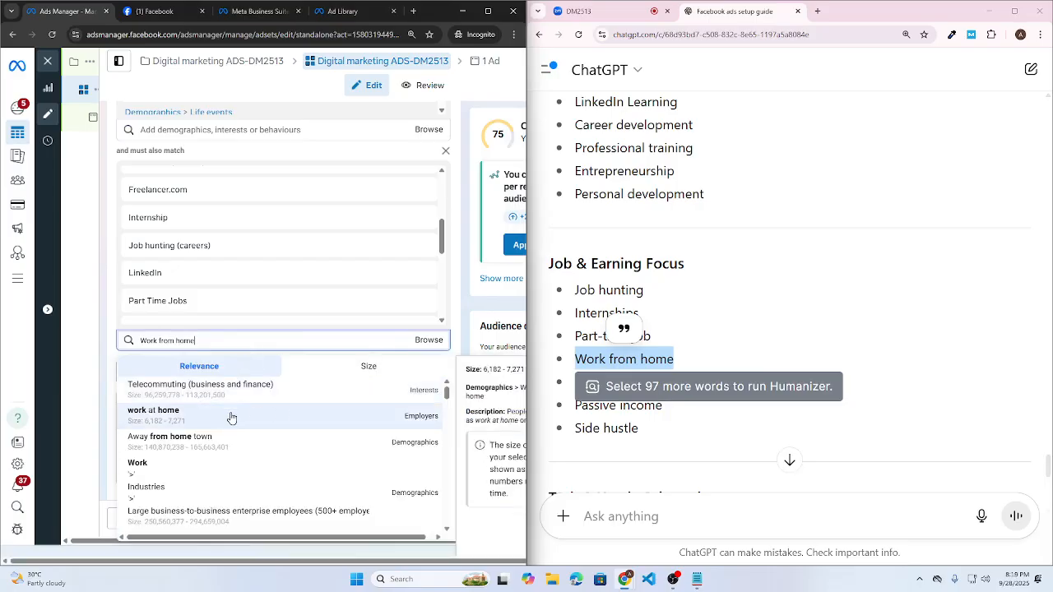
key(ctrl+a)
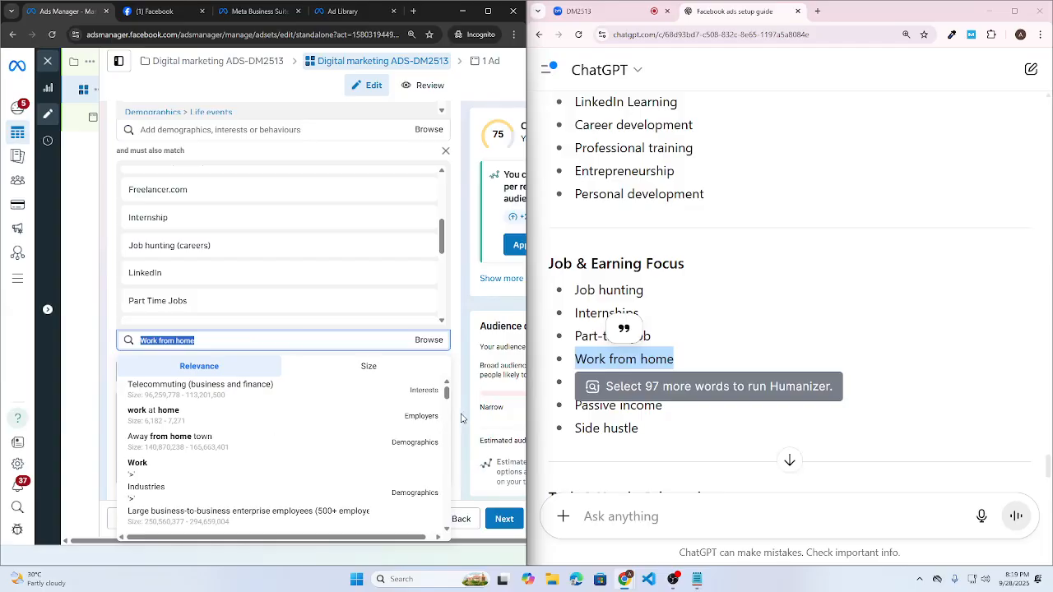
key(BackSpace)
- Search interests for Make money online without adding any
click(655, 448)
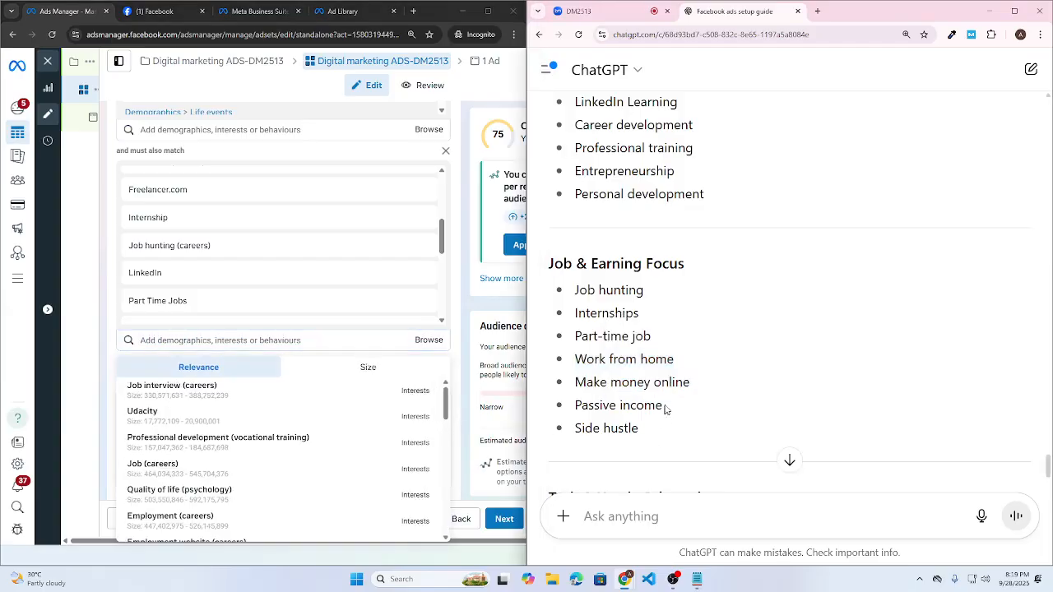
scroll(666, 409, down, 2)
drag(664, 301, 595, 296)
drag(691, 274, 574, 274)
key(ctrl+c)
click(140, 340)
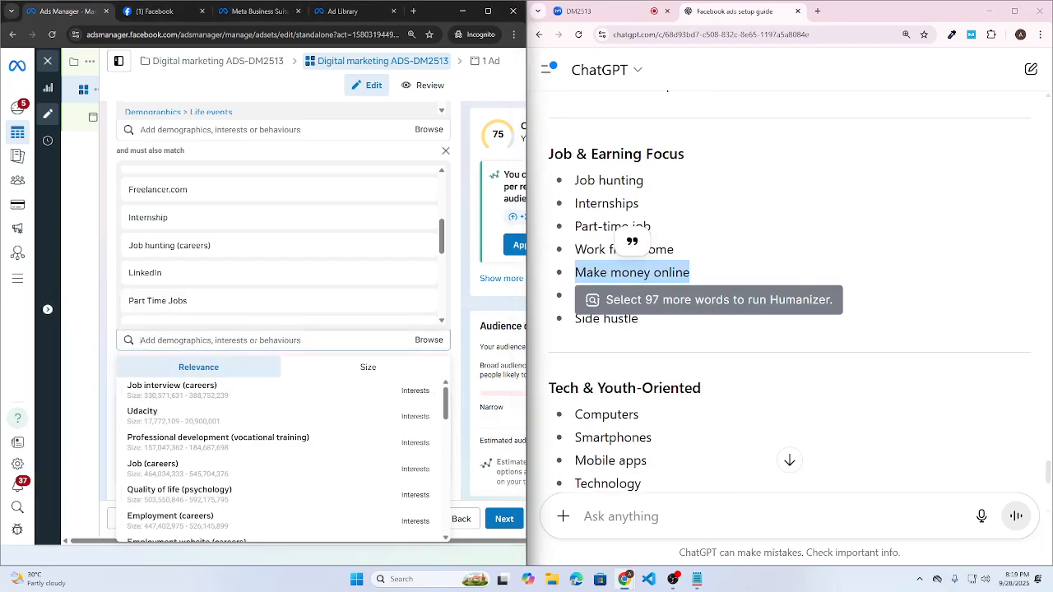
key(ctrl+v)
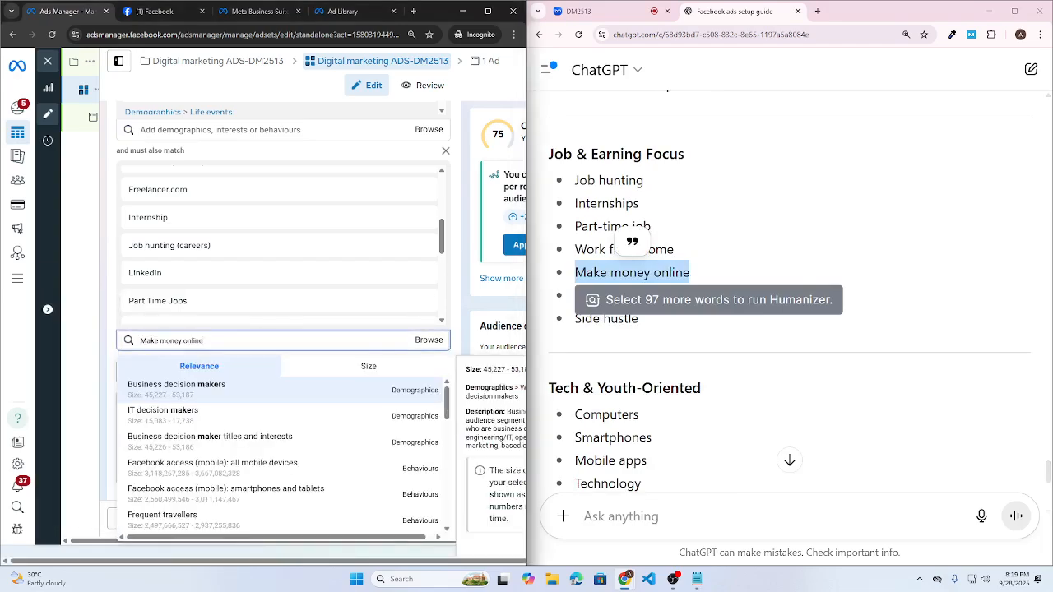
click(651, 329)
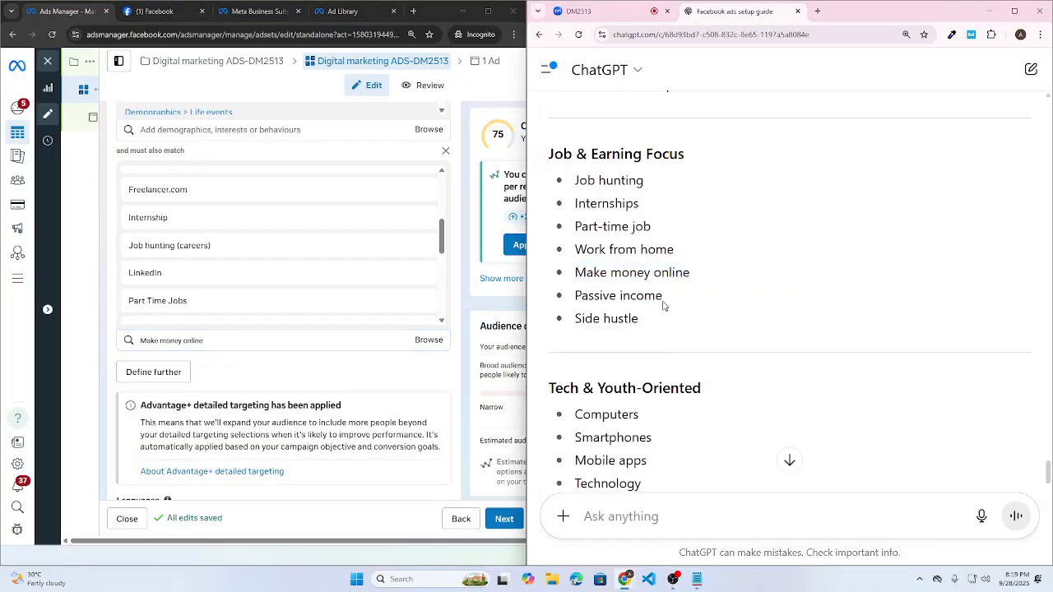
- Add the Passive income (business and finance) interest
drag(664, 301, 568, 304)
key(ctrl+c)
click(360, 341)
key(ctrl+a)
key(ctrl+v)
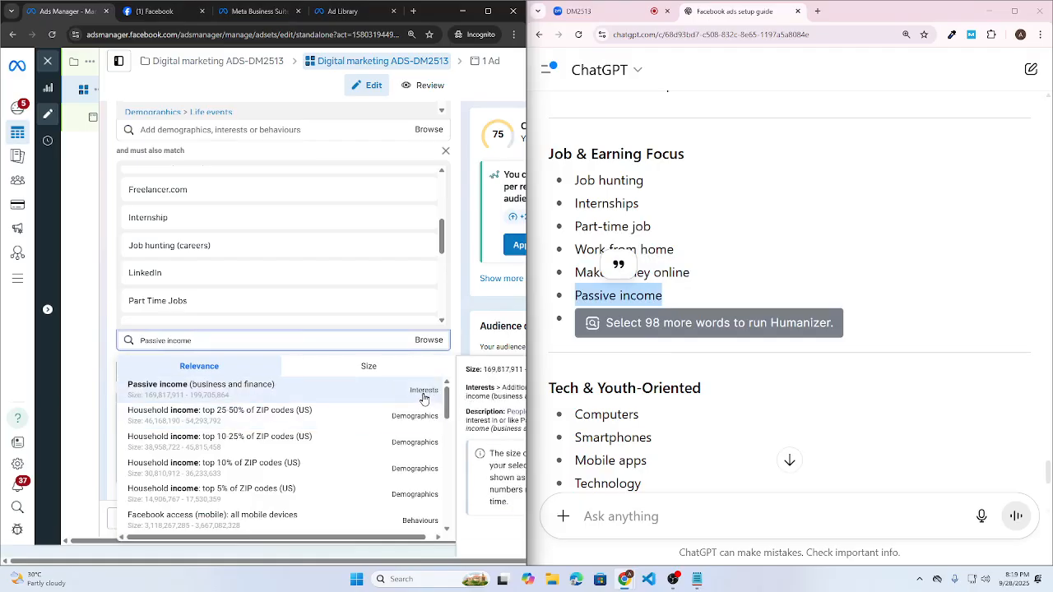
click(413, 397)
click(721, 391)
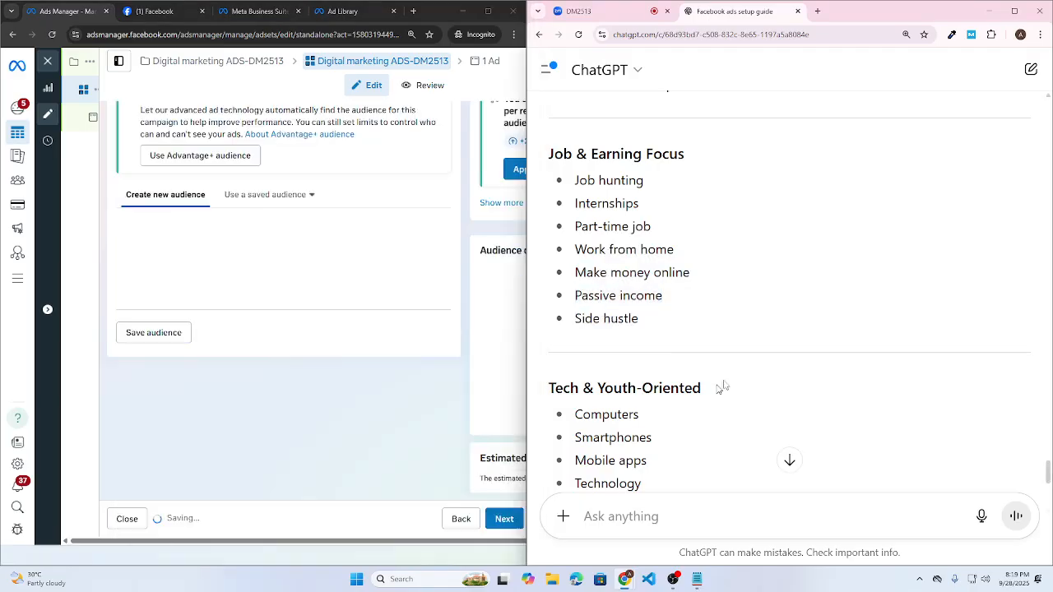
scroll(724, 378, down, 2)
- Add the computers (computers and electronics) and Smartphones (consumer electronics) interests to Detailed targeting
drag(623, 280, 771, 281)
click(710, 370)
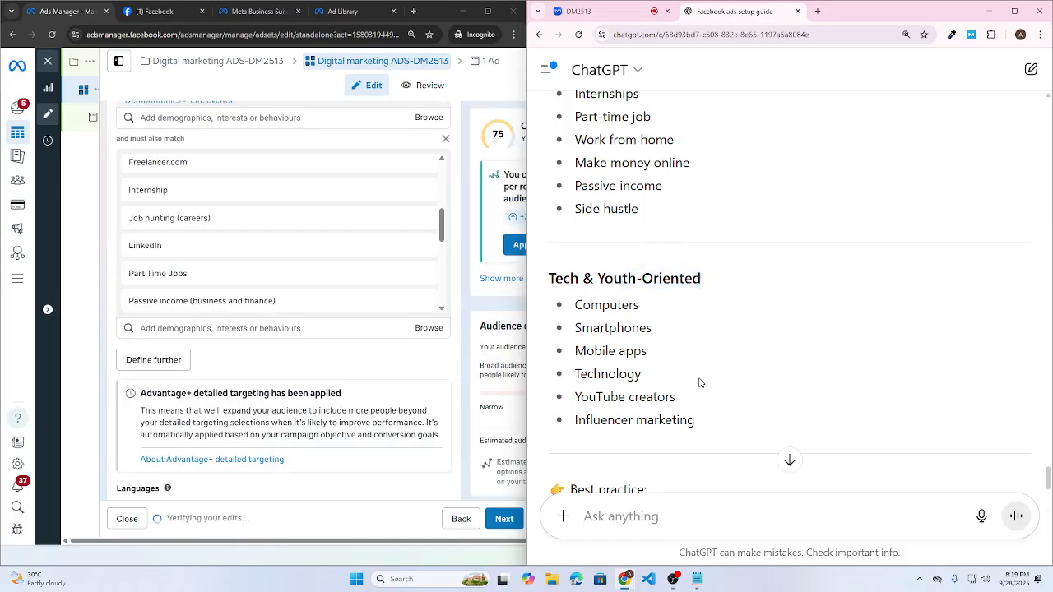
drag(651, 310, 574, 305)
key(ctrl+c)
click(247, 329)
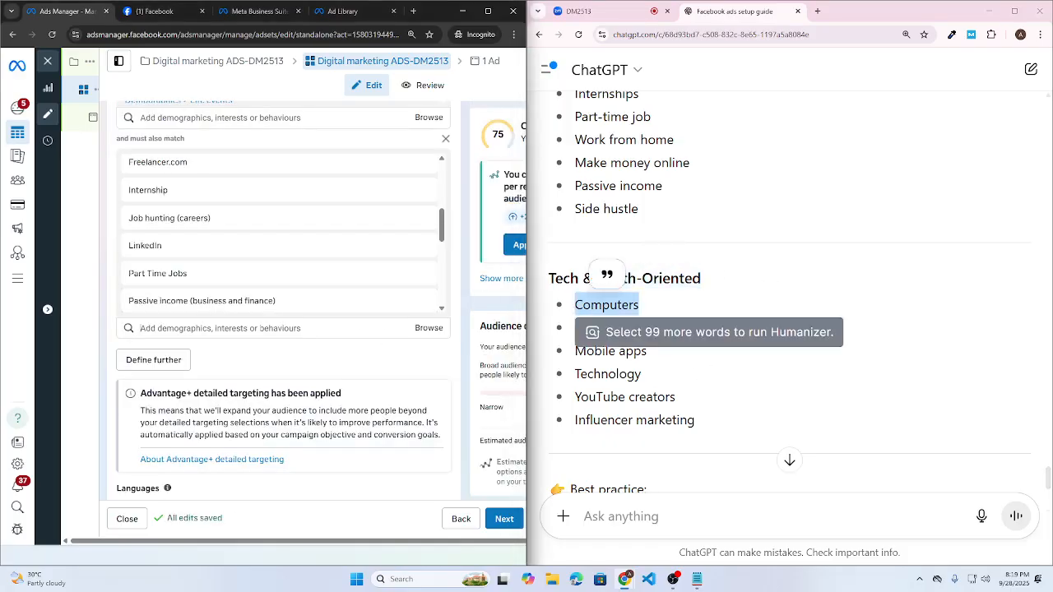
key(ctrl+v)
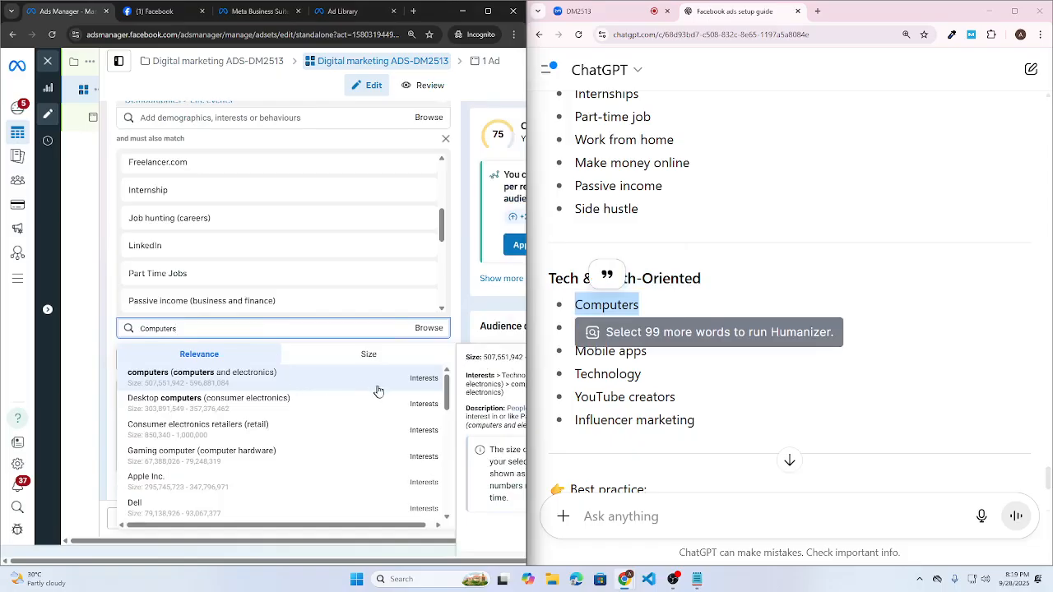
click(386, 388)
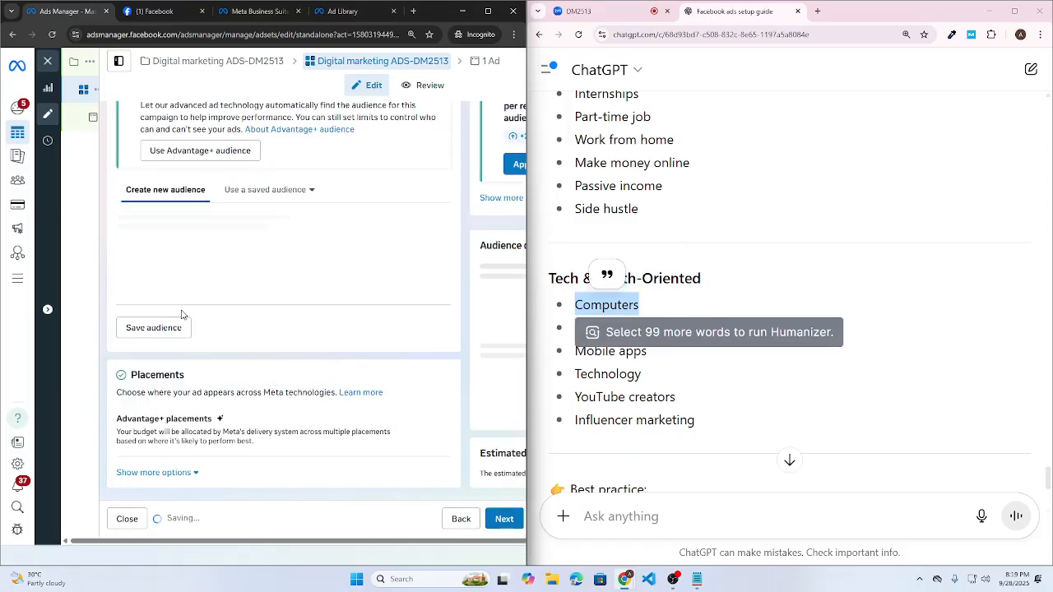
drag(664, 333, 564, 335)
key(ctrl+c)
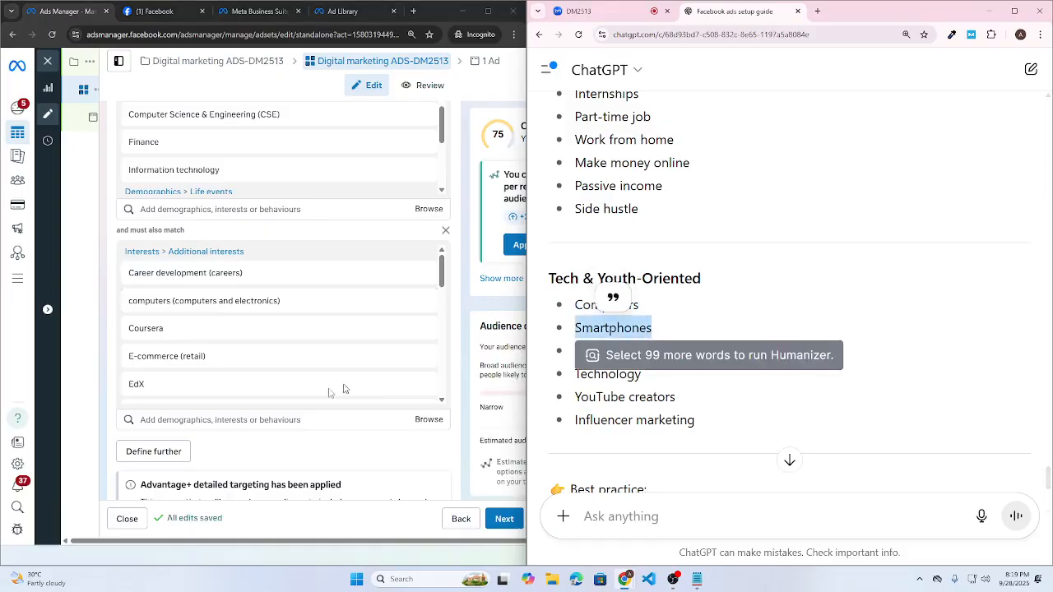
click(301, 421)
key(ctrl+v)
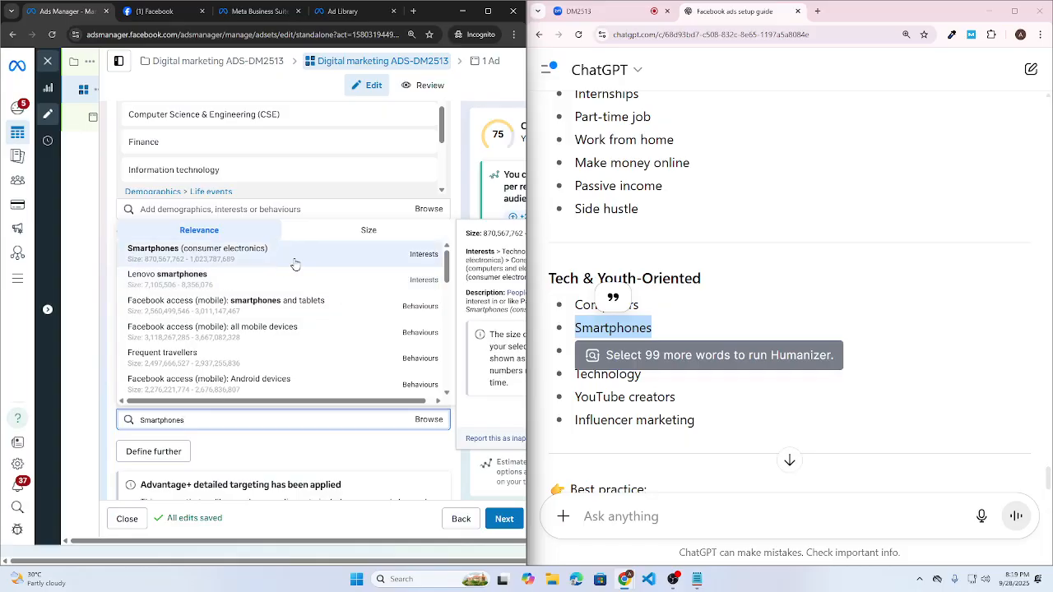
click(295, 263)
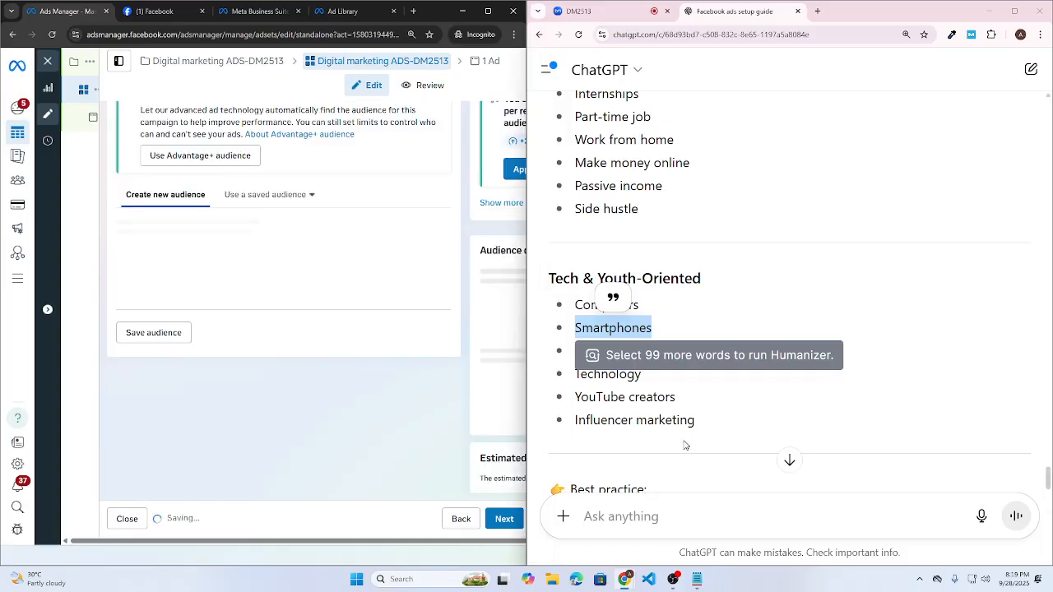
- Add the Mobile app (software) and Technology (computers and electronics) interests
click(651, 365)
drag(652, 365, 576, 352)
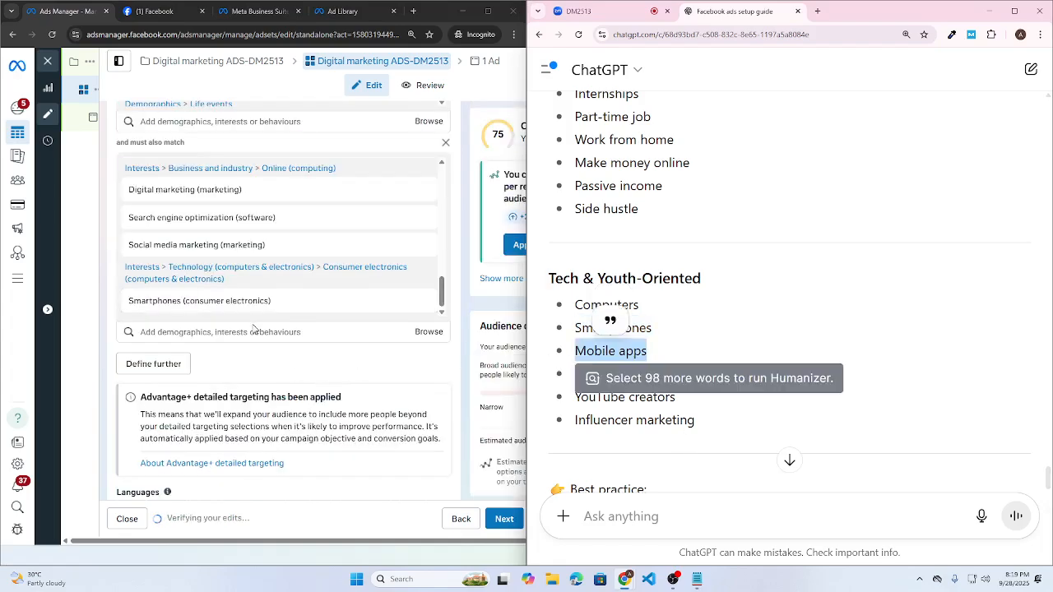
click(141, 331)
key(ctrl+v)
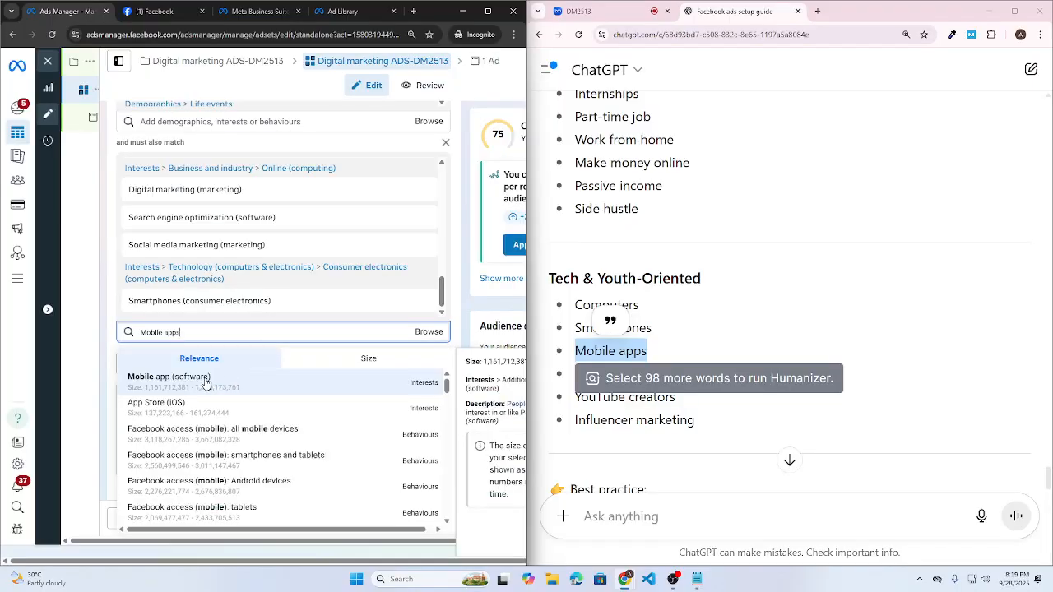
click(661, 381)
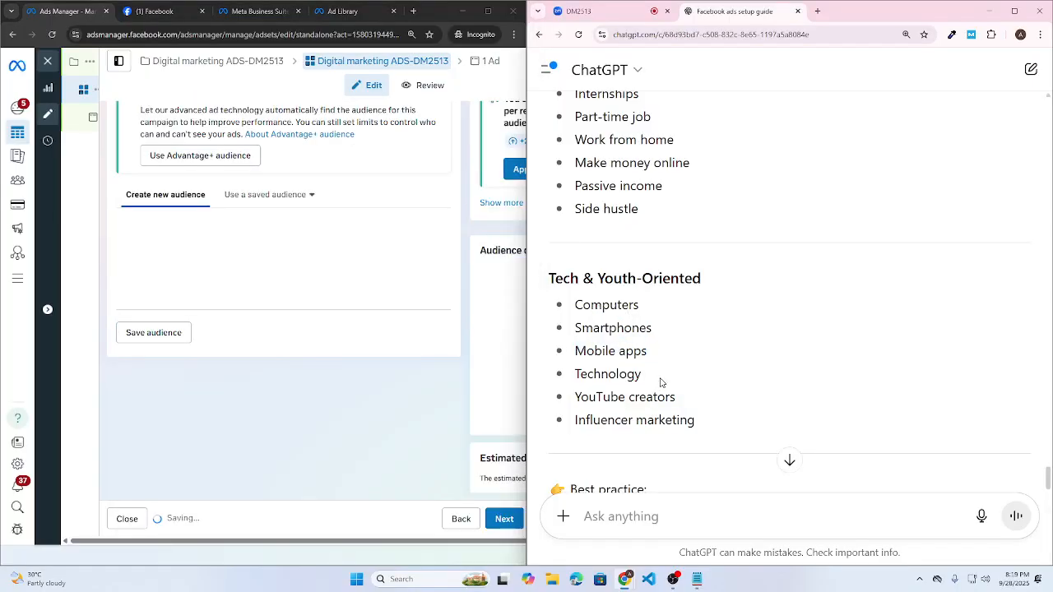
drag(661, 381, 568, 383)
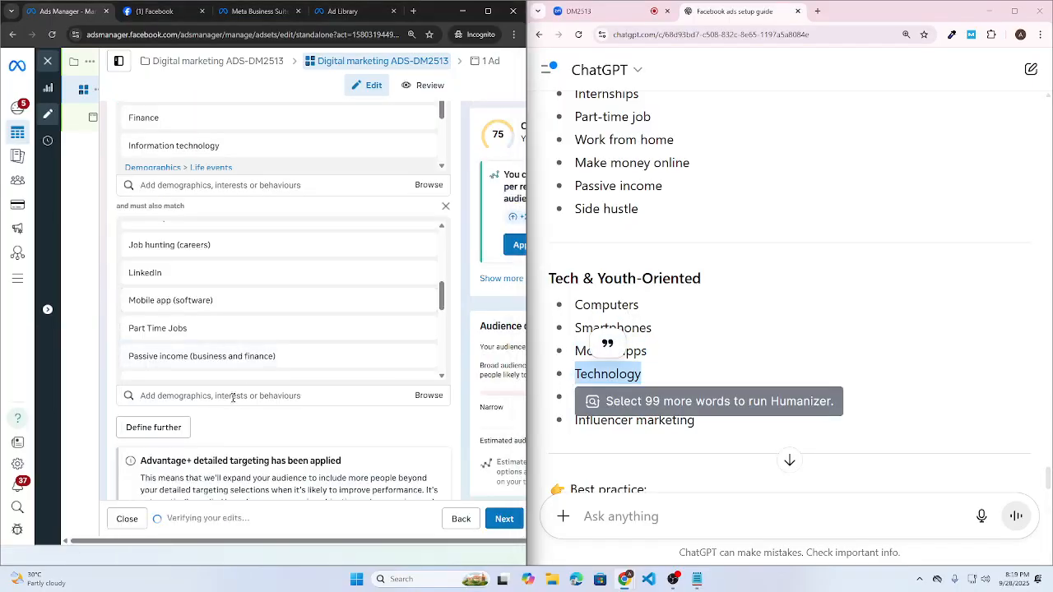
click(233, 396)
key(ctrl+v)
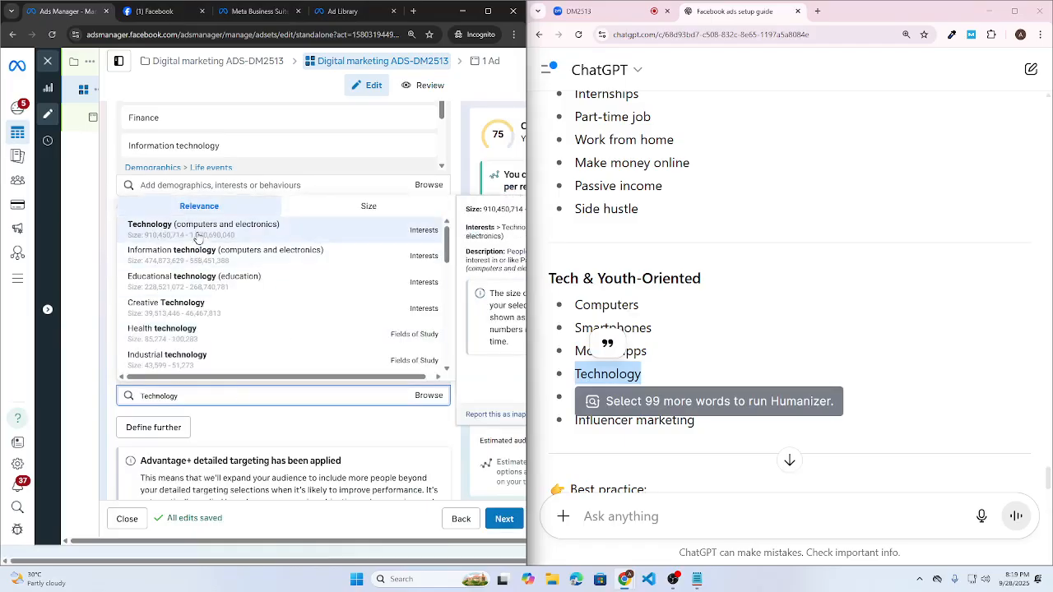
click(702, 431)
- Search for YouTube creators, add nothing, and clear the search field
drag(677, 398, 560, 405)
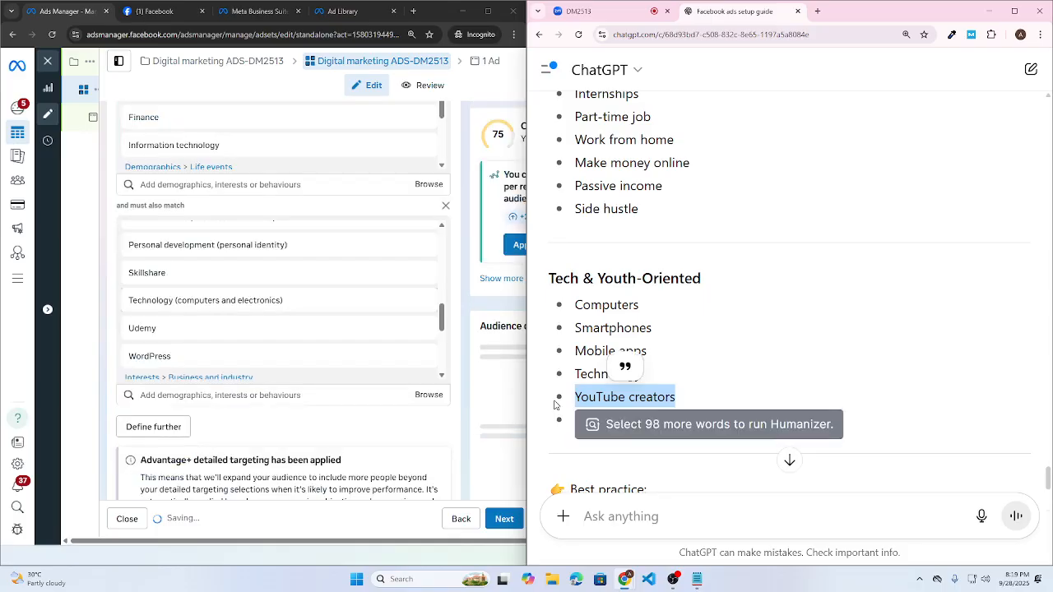
click(215, 404)
key(ctrl+v)
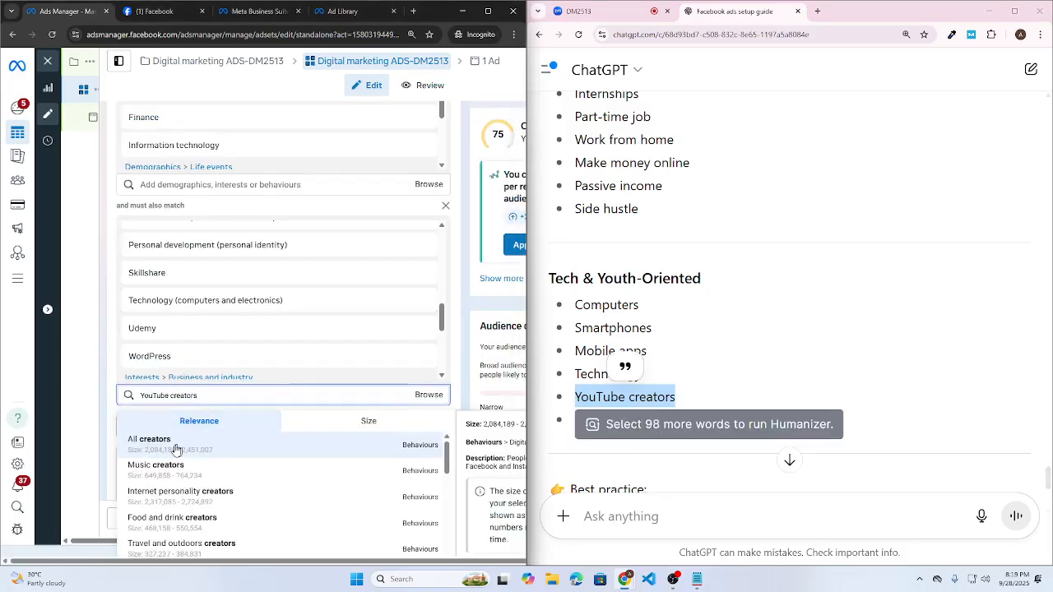
scroll(313, 505, down, 10)
scroll(421, 511, up, 10)
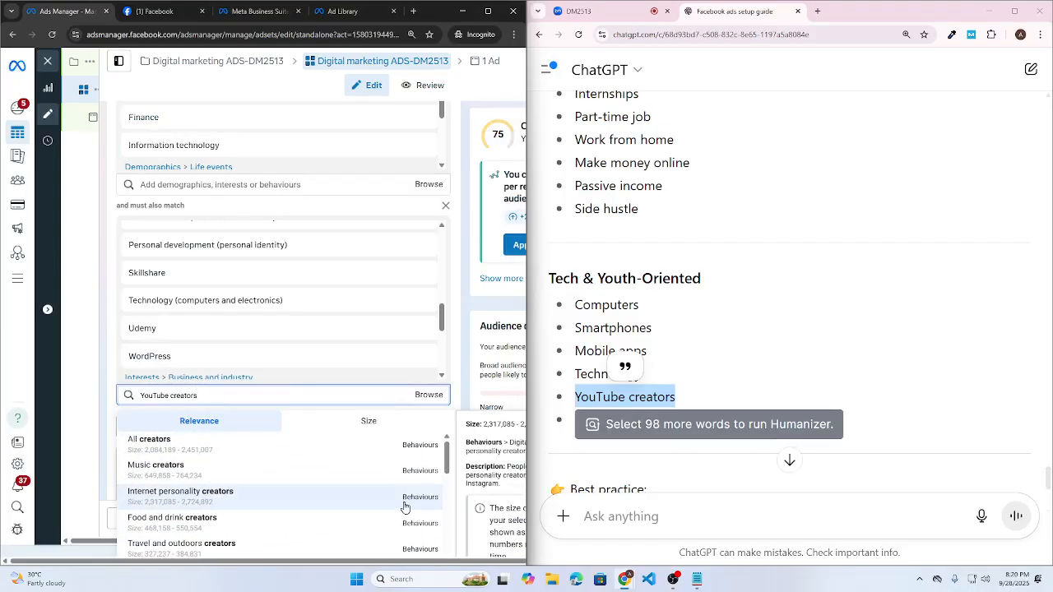
click(639, 459)
drag(329, 396, 56, 393)
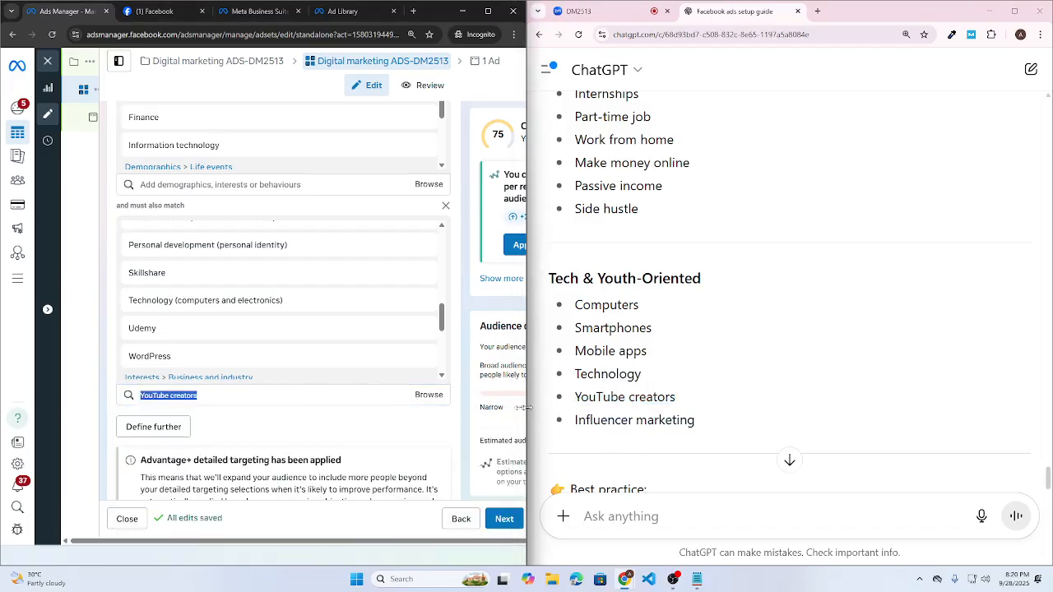
key(BackSpace)
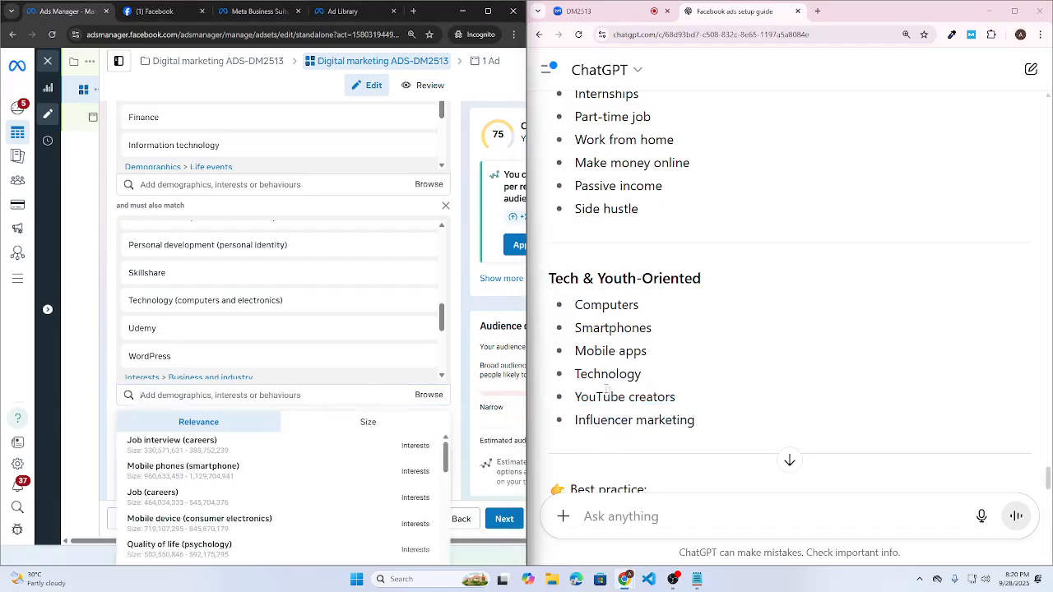
click(608, 390)
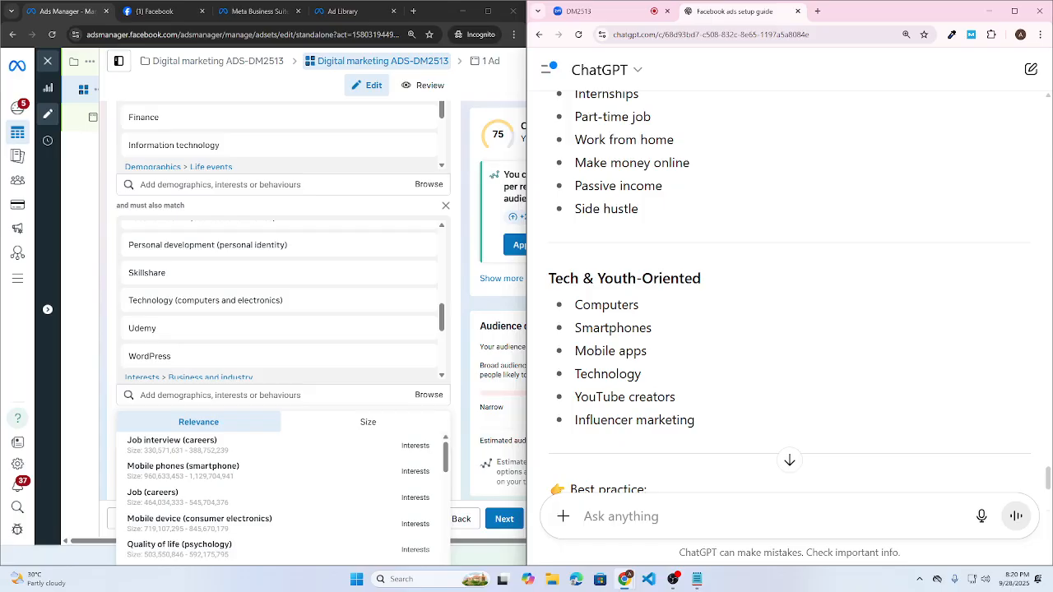
scroll(663, 365, down, 3)
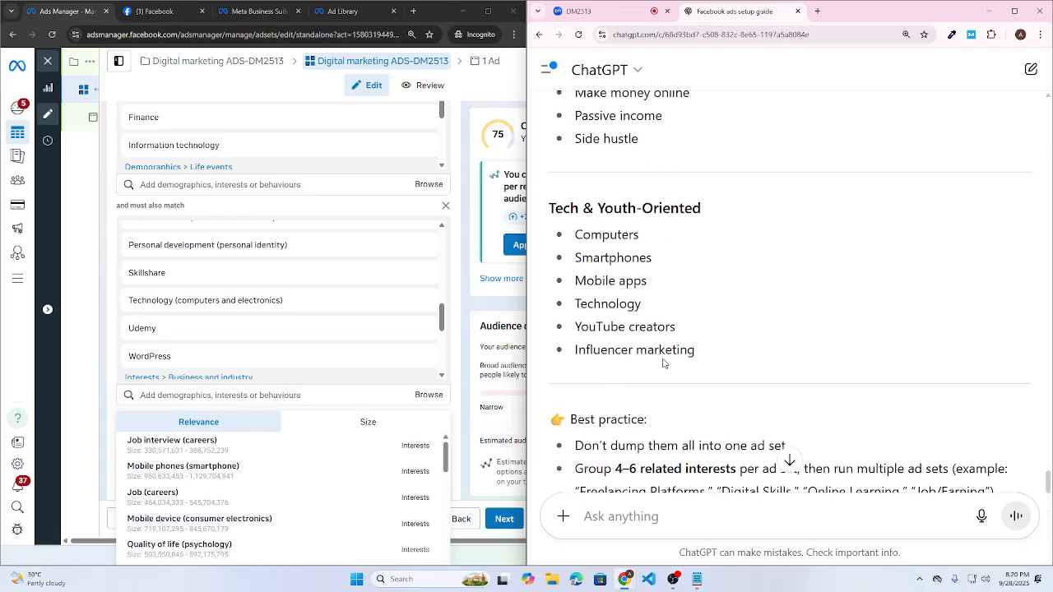
scroll(654, 339, up, 2)
scroll(655, 338, up, 5)
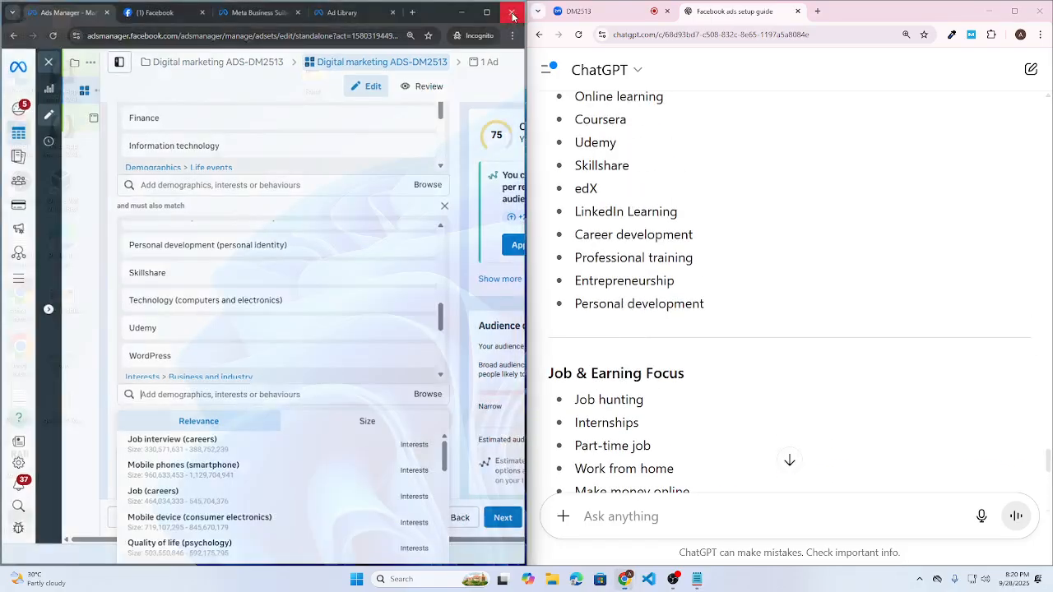
- Close the Ads Manager window and open a maximized New Incognito window from Chrome
click(513, 15)
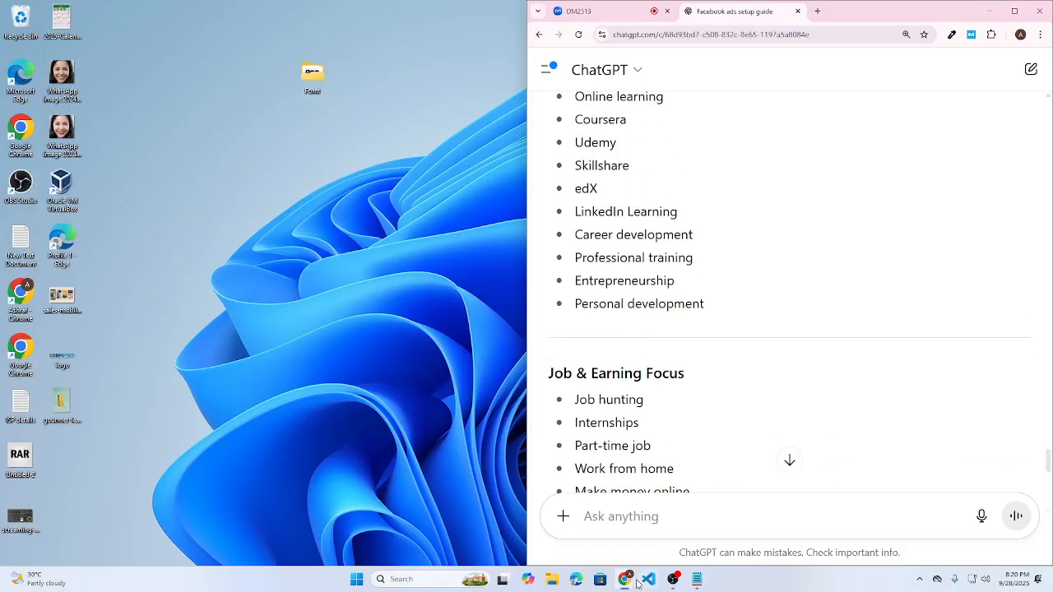
mouse_move(629, 581)
click(574, 530)
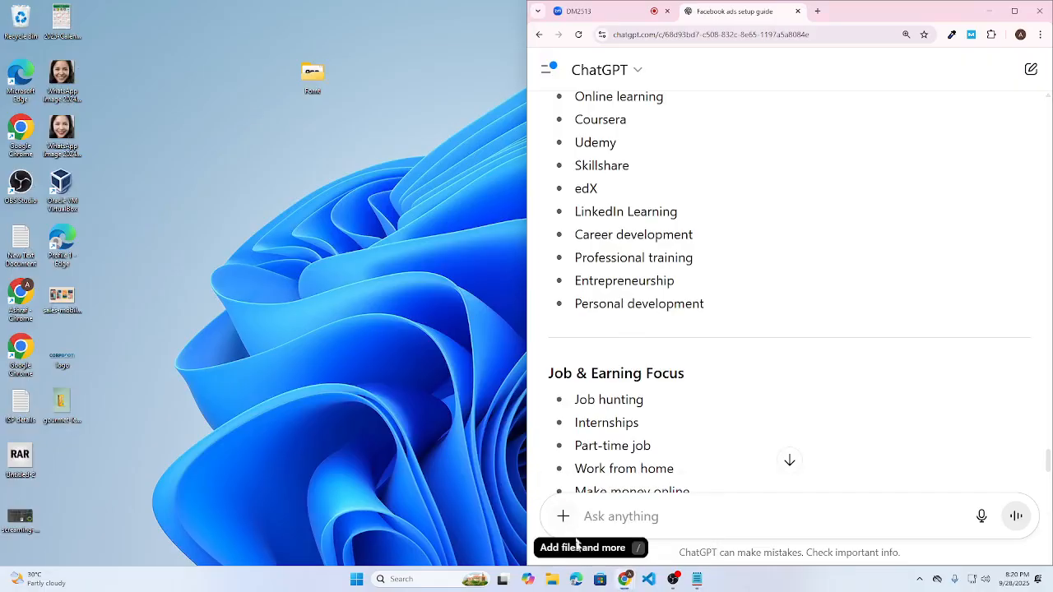
click(585, 547)
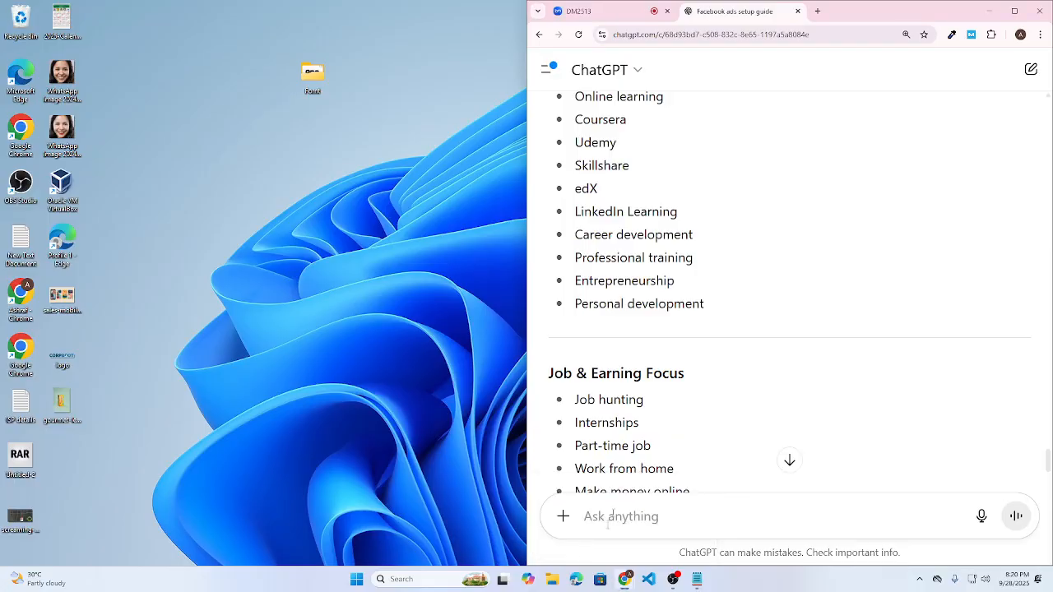
click(1040, 35)
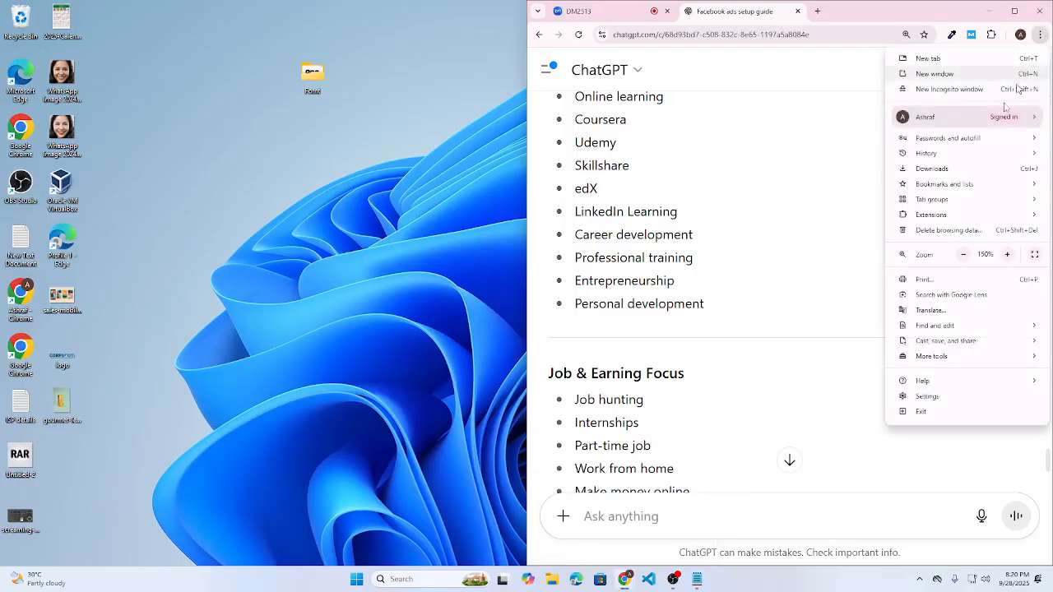
mouse_move(951, 135)
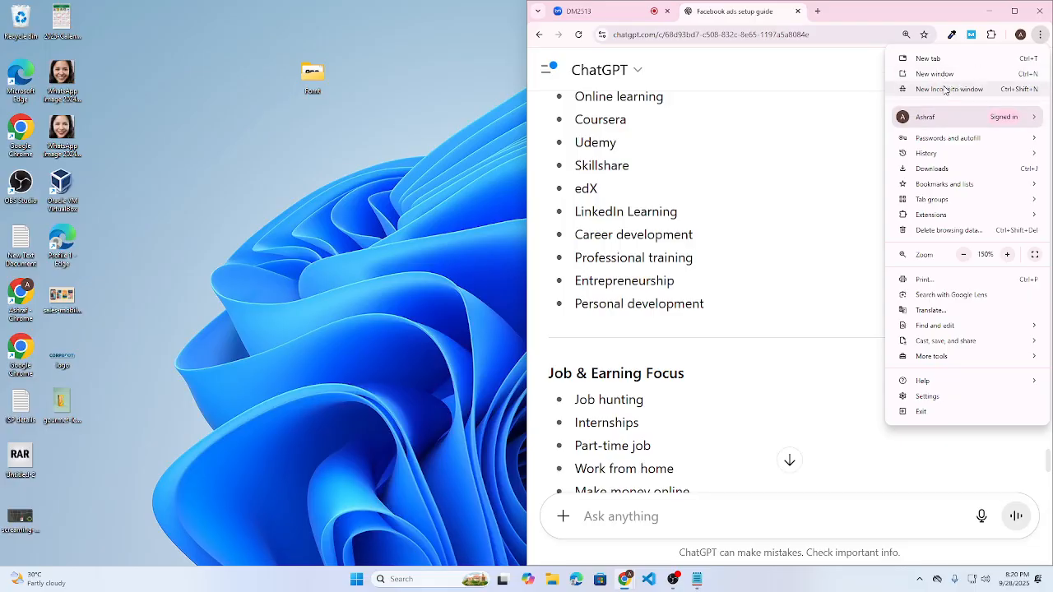
click(946, 91)
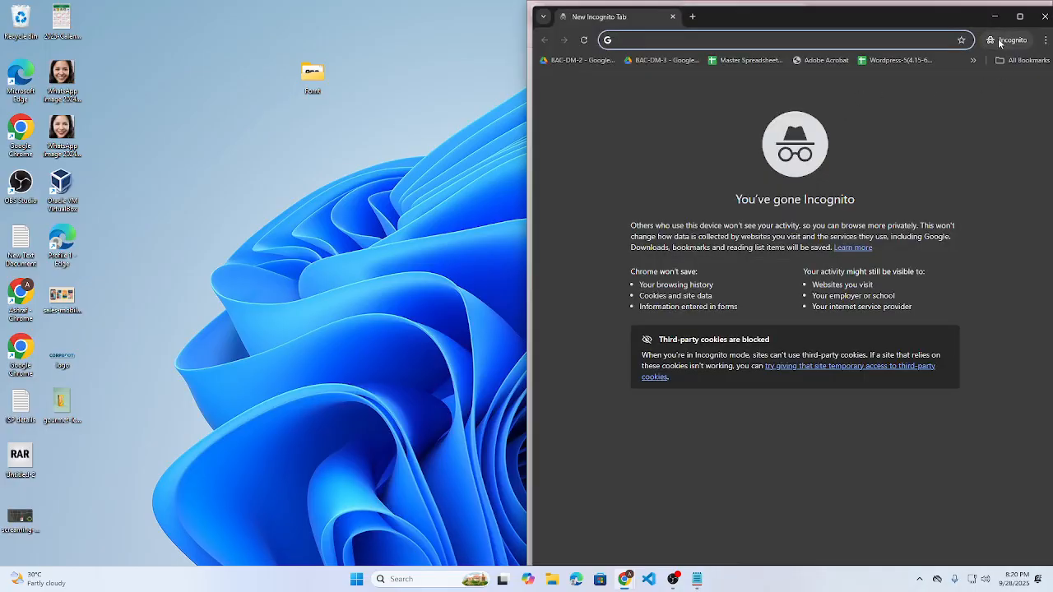
click(1020, 16)
- Log in to facebook.com with the account e-mail and password, declining to trust this device
text(f)
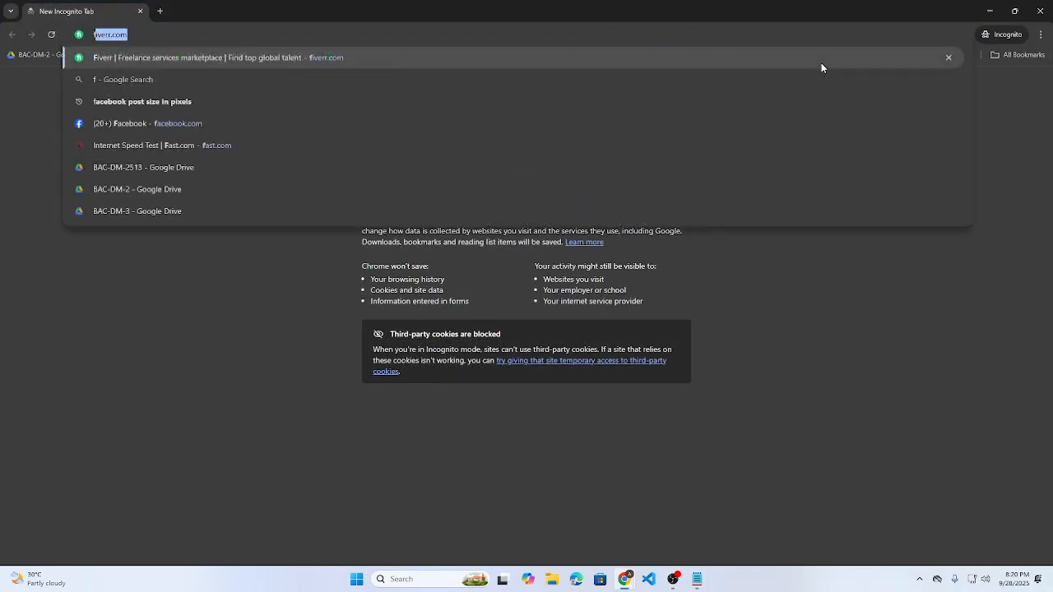
text(ace)
key(Return)
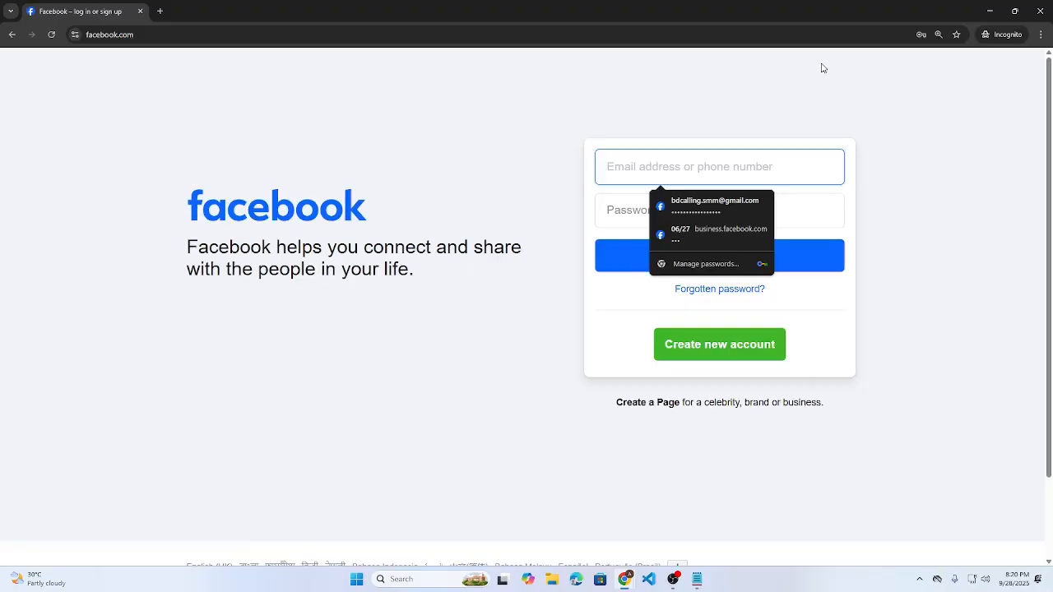
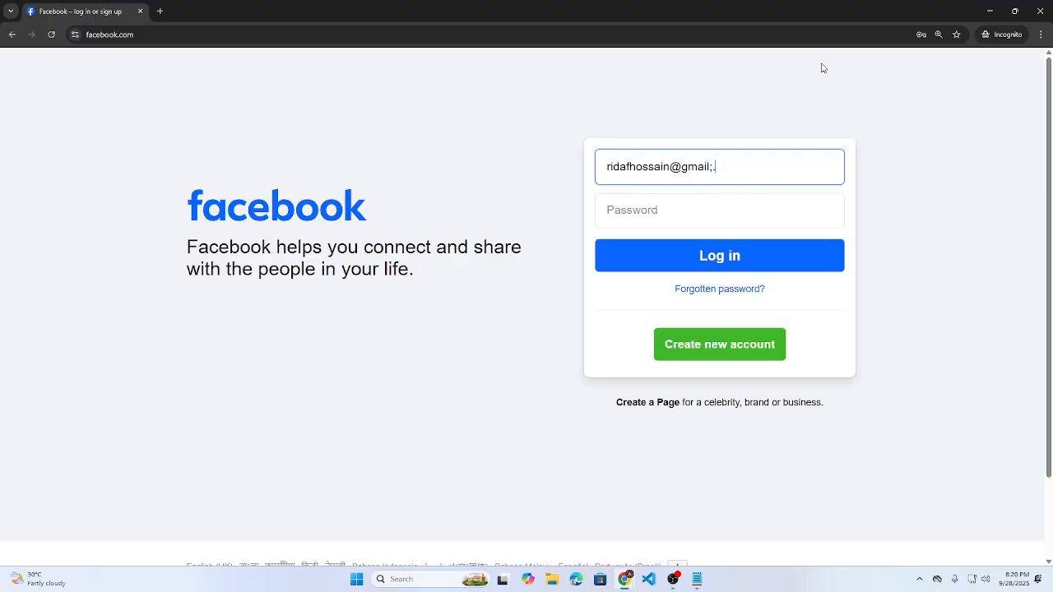
key(Tab)
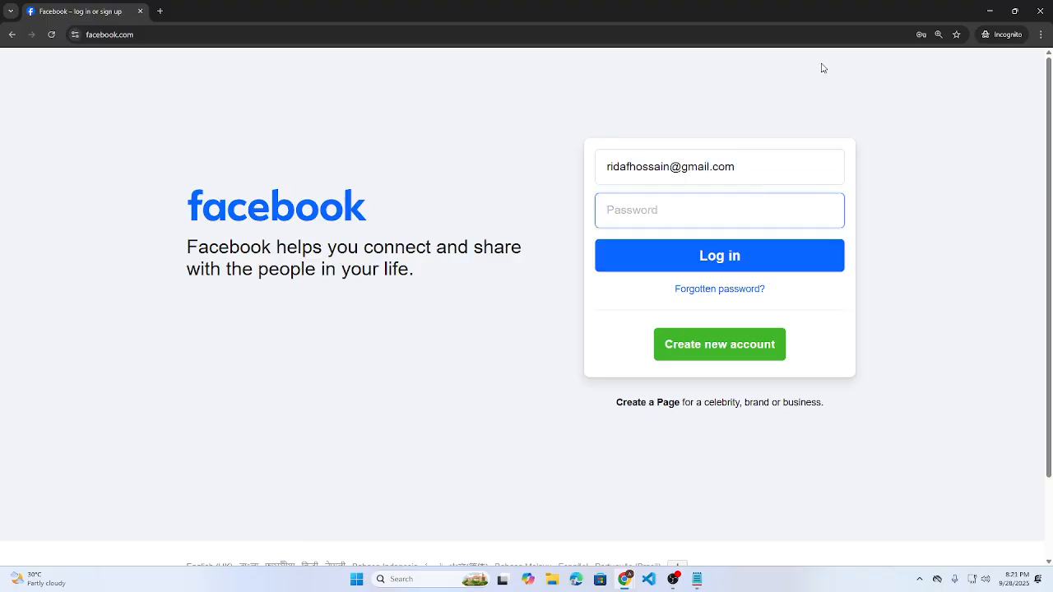
text(•••••)
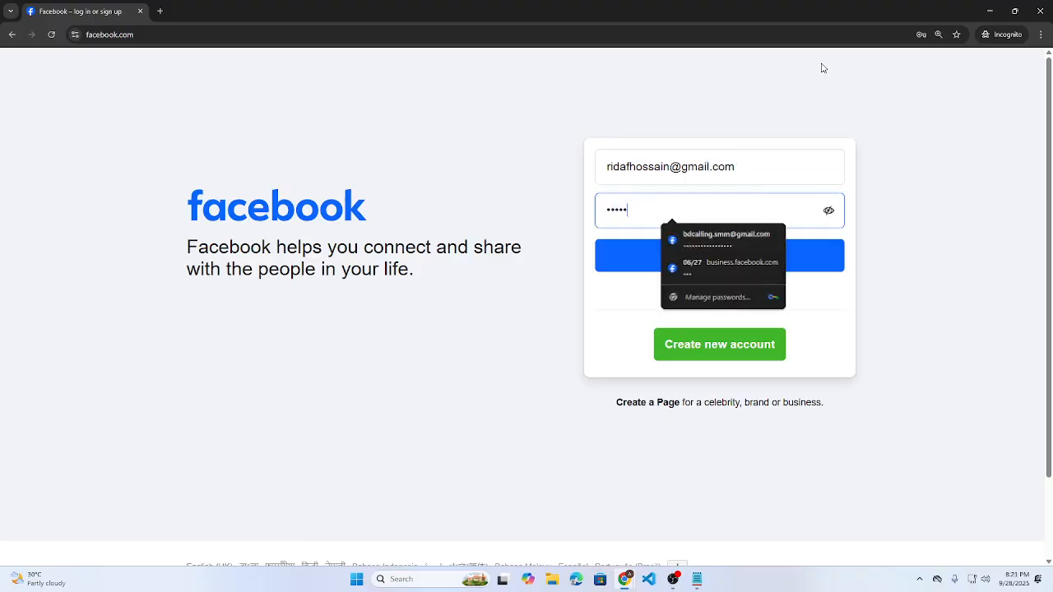
text(••••••••••••••)
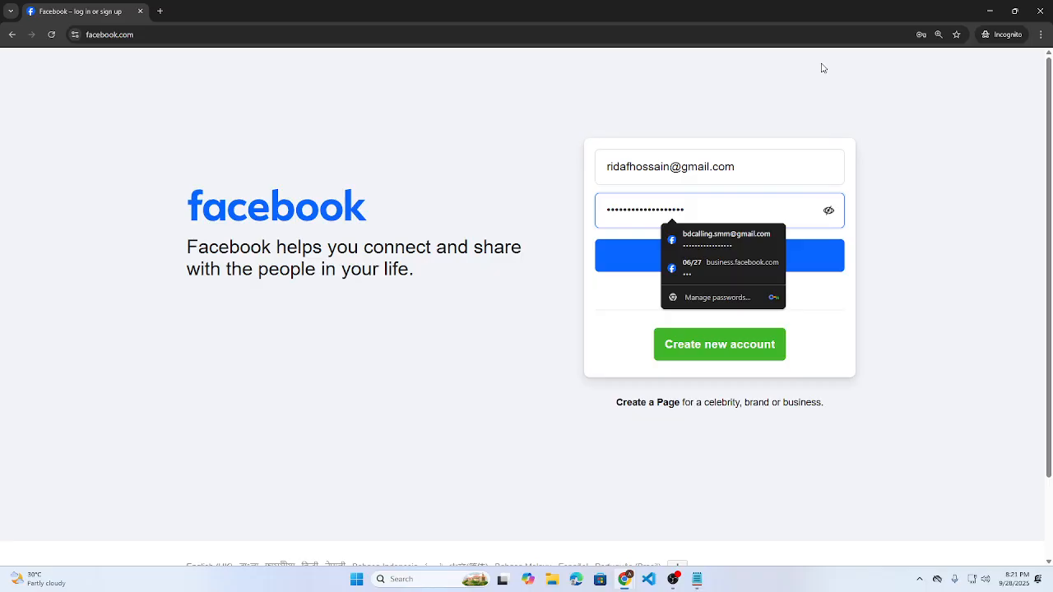
key(Return)
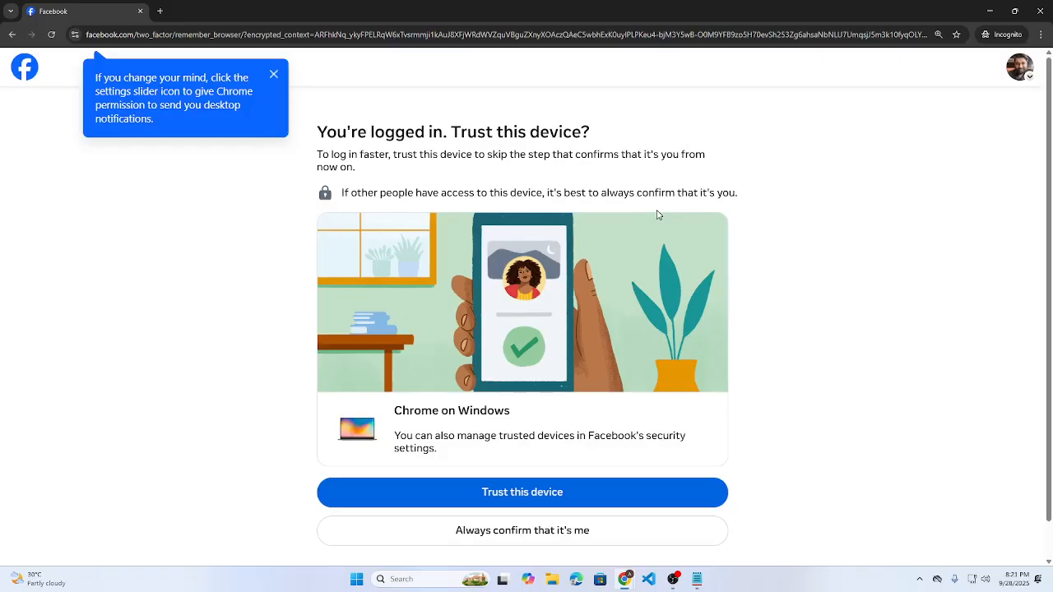
scroll(654, 217, down, 1)
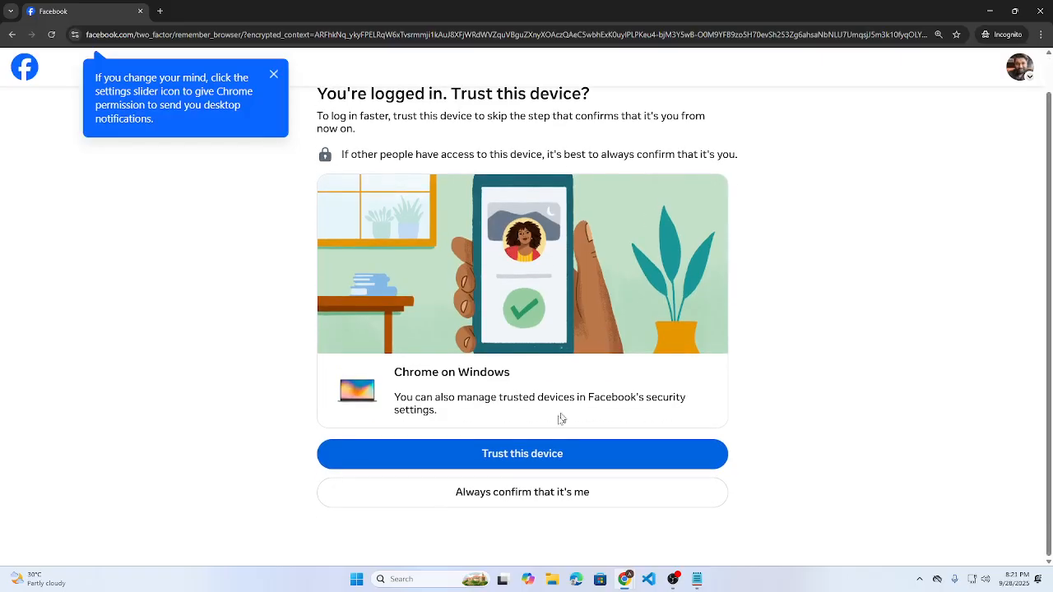
click(520, 505)
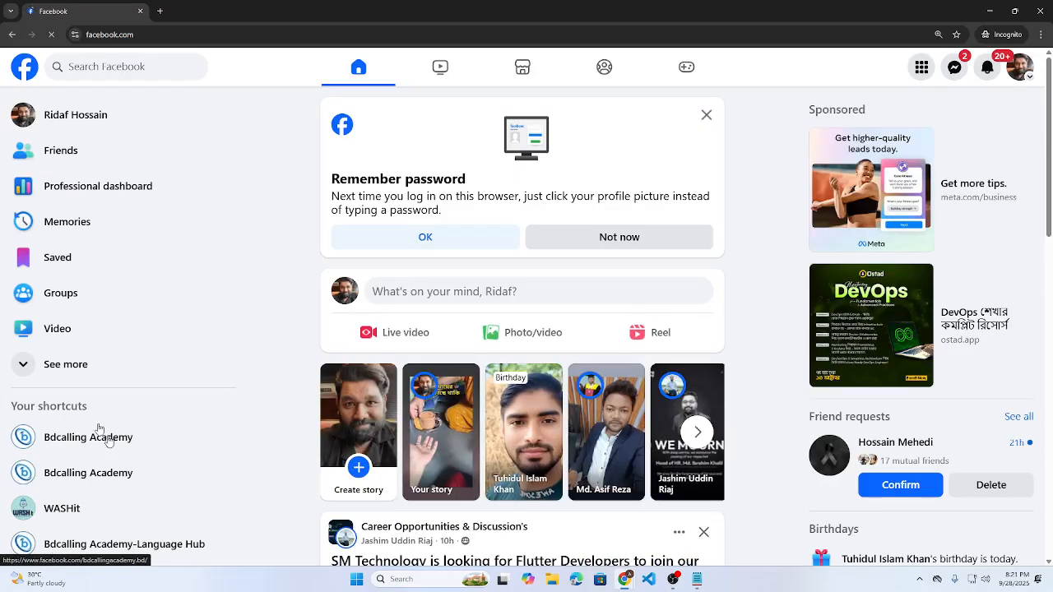
- Go to Ads Manager from Facebook's Menu and switch to the Bdcalling Academy portfolio's ad account
click(921, 65)
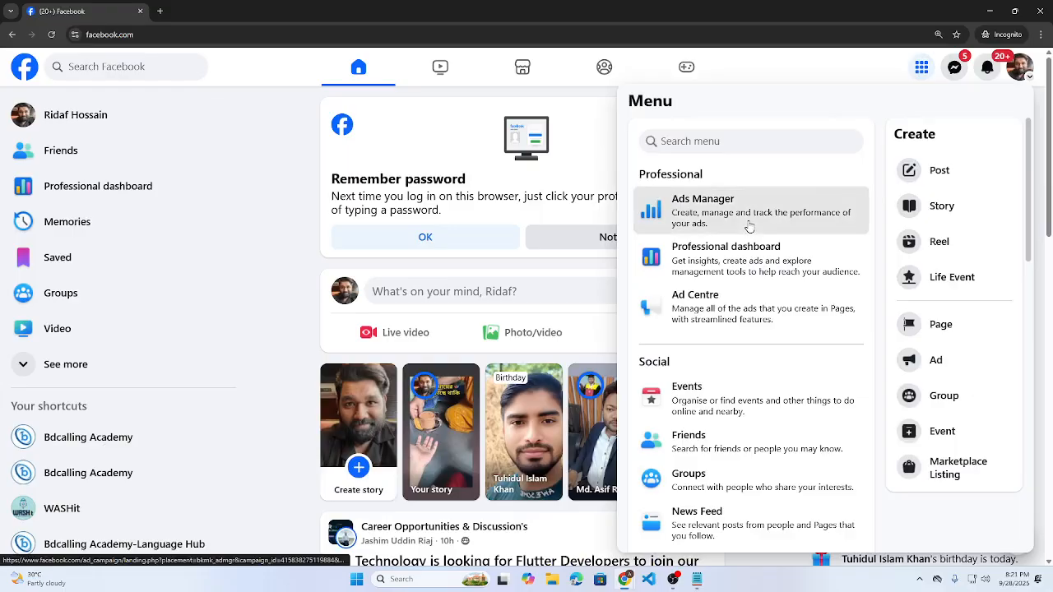
click(749, 224)
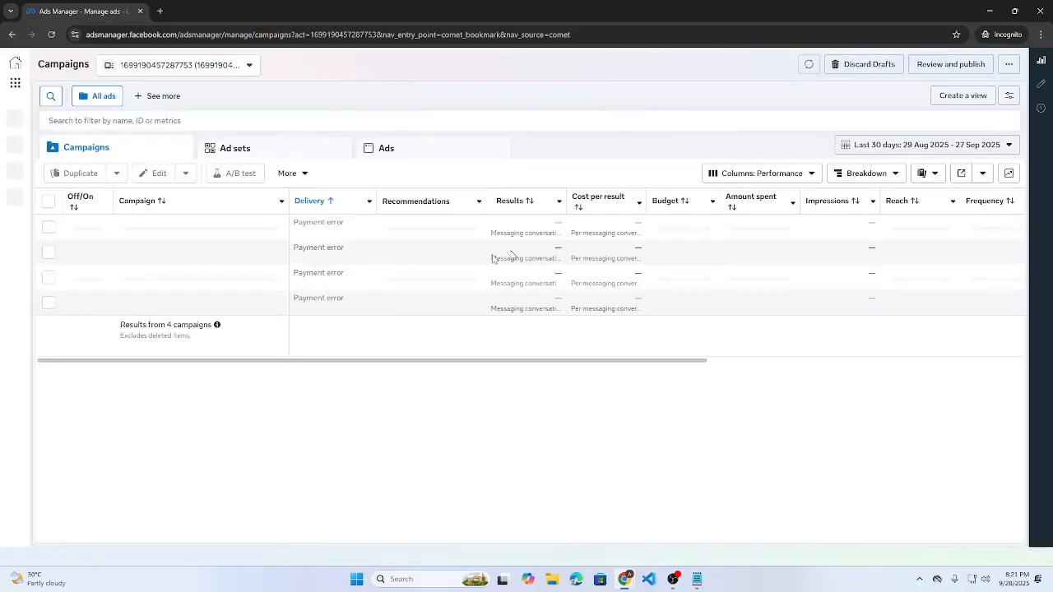
click(172, 66)
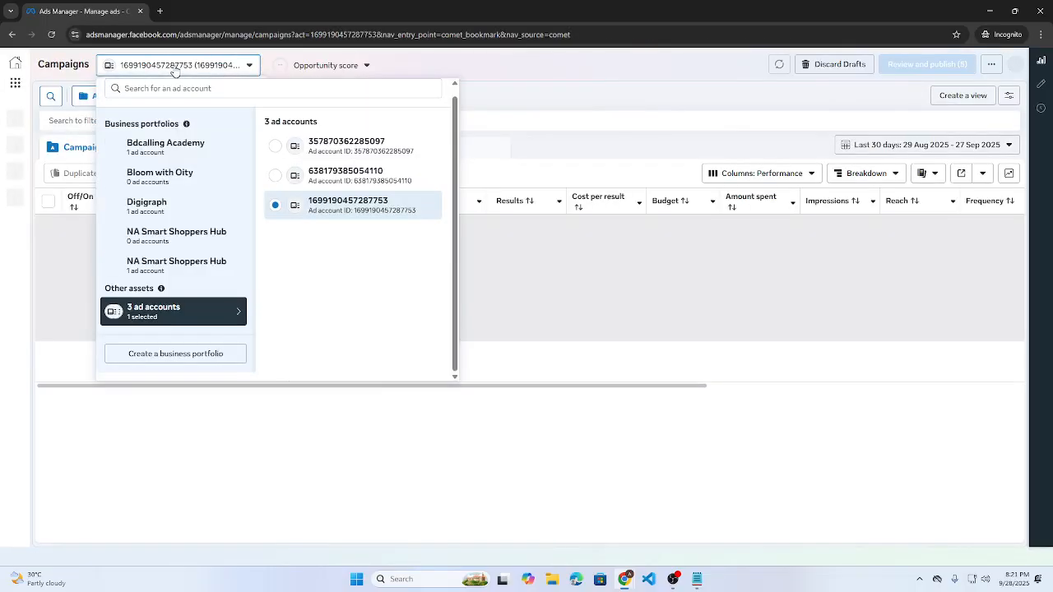
click(183, 146)
click(362, 237)
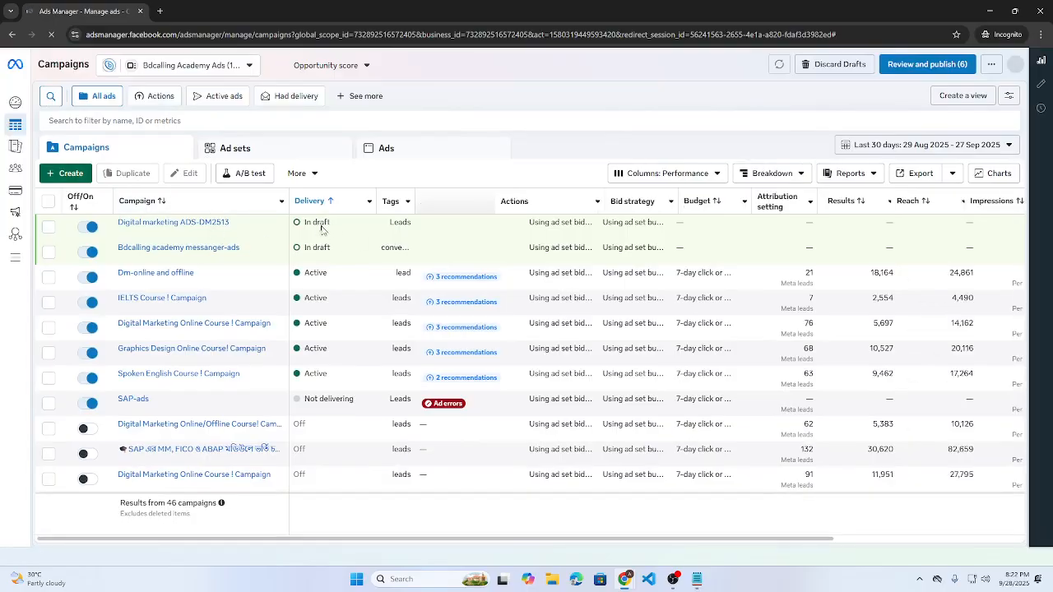
- Edit the Digital marketing ADS-DM2513 campaign's ad set and expand its Placements options
click(167, 234)
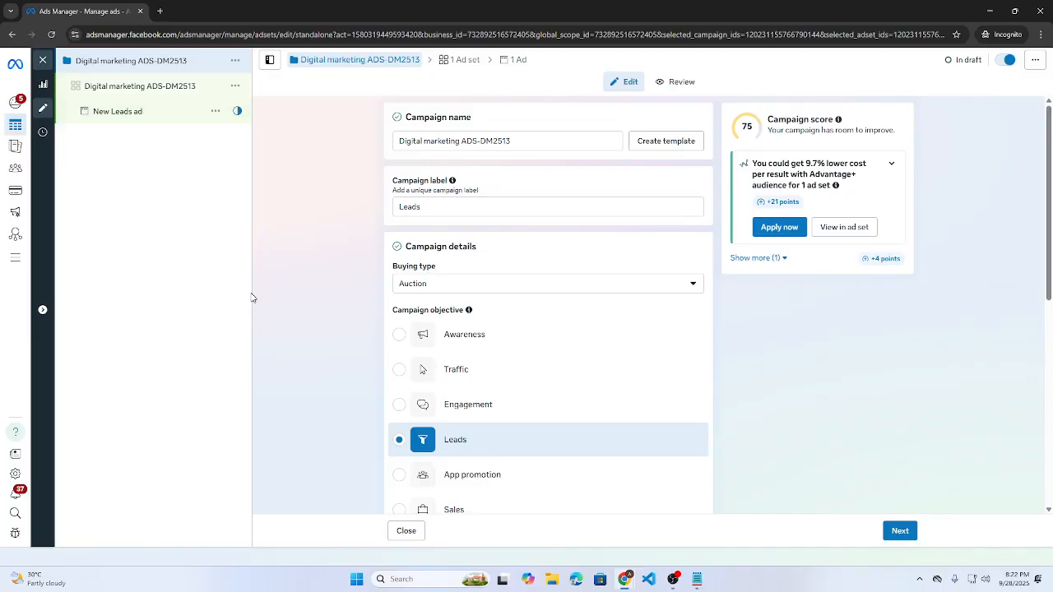
click(168, 87)
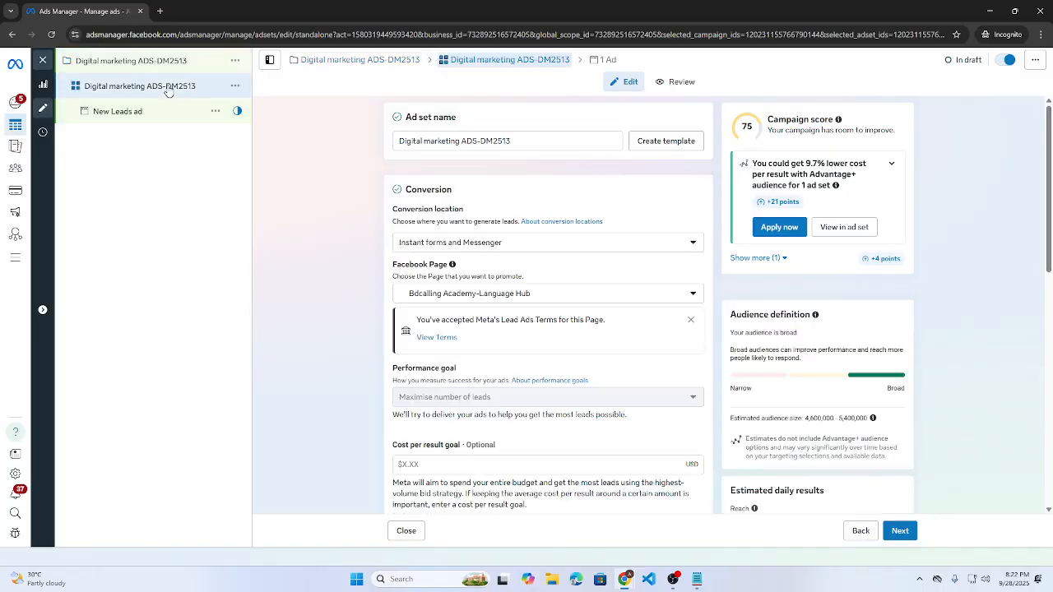
scroll(549, 359, down, 10)
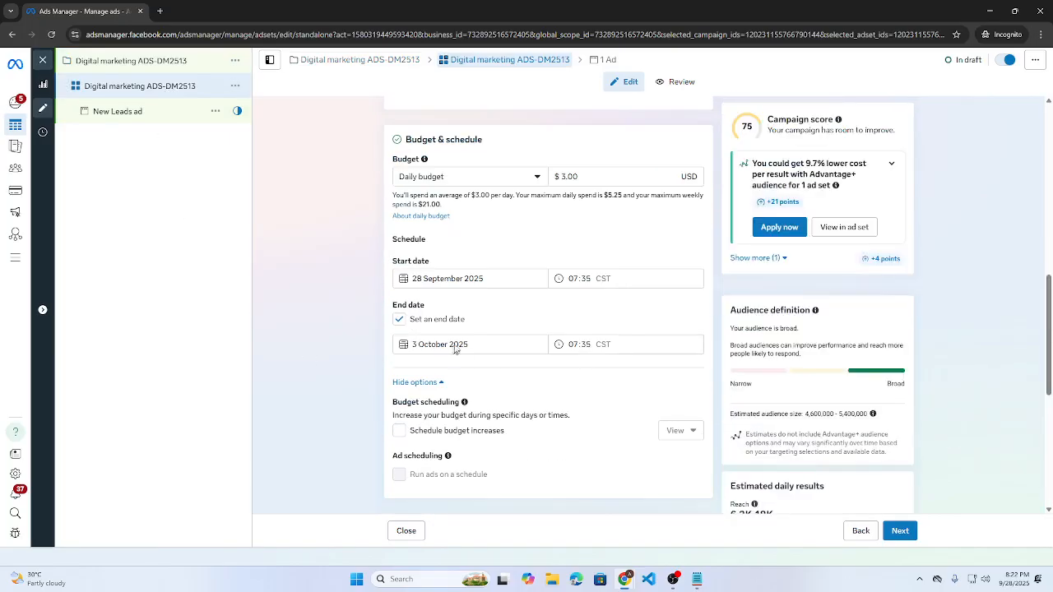
scroll(496, 353, down, 5)
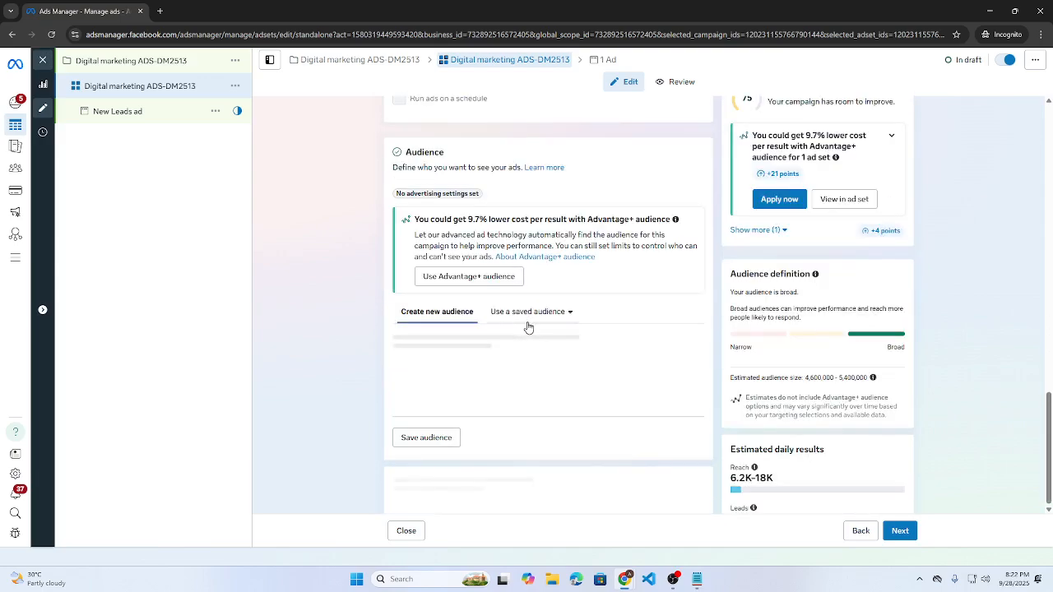
scroll(526, 325, down, 1)
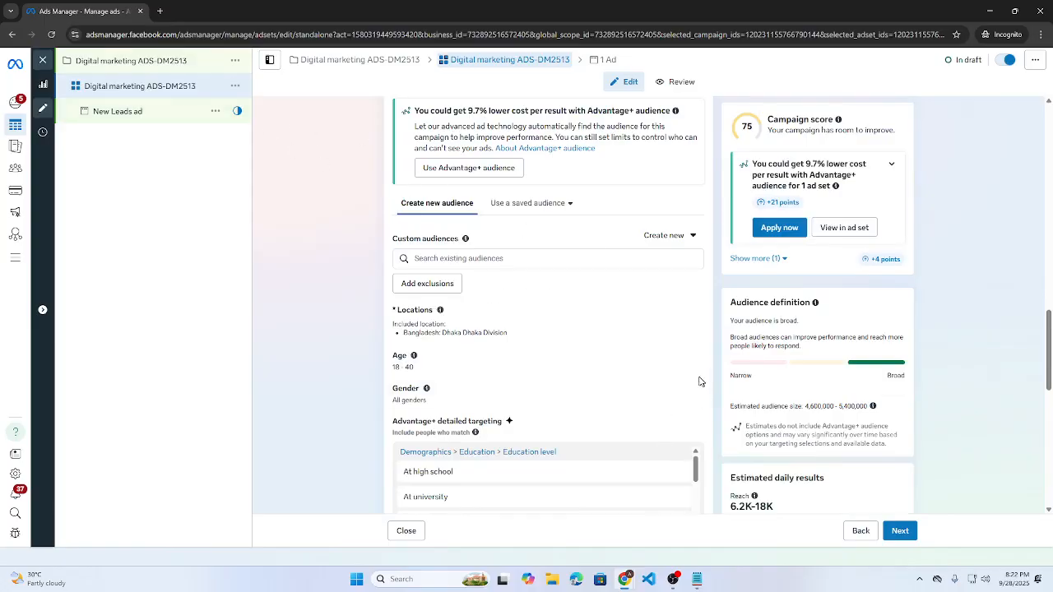
scroll(698, 386, down, 6)
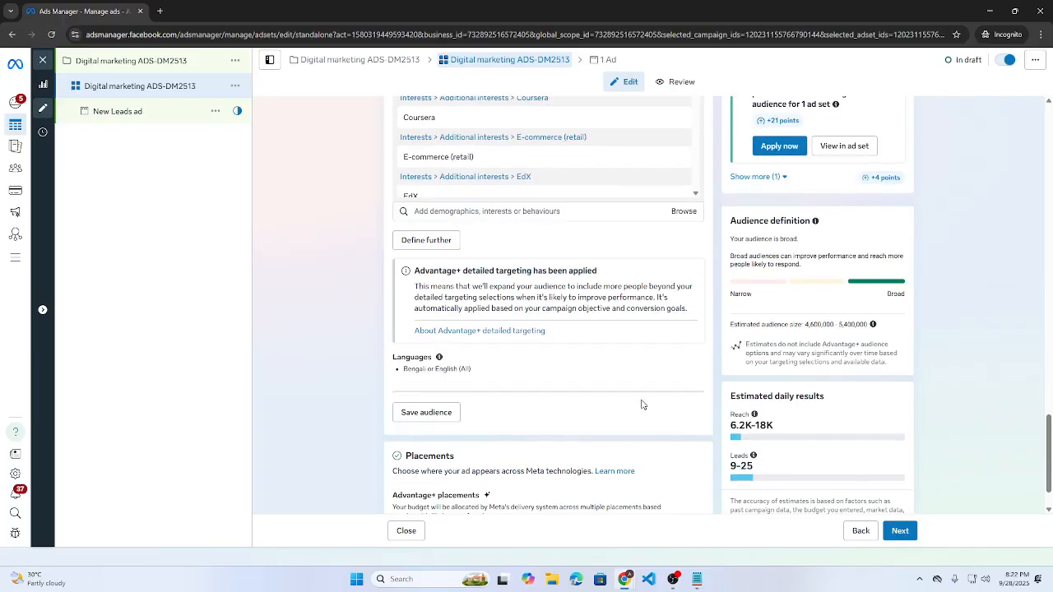
scroll(642, 404, up, 2)
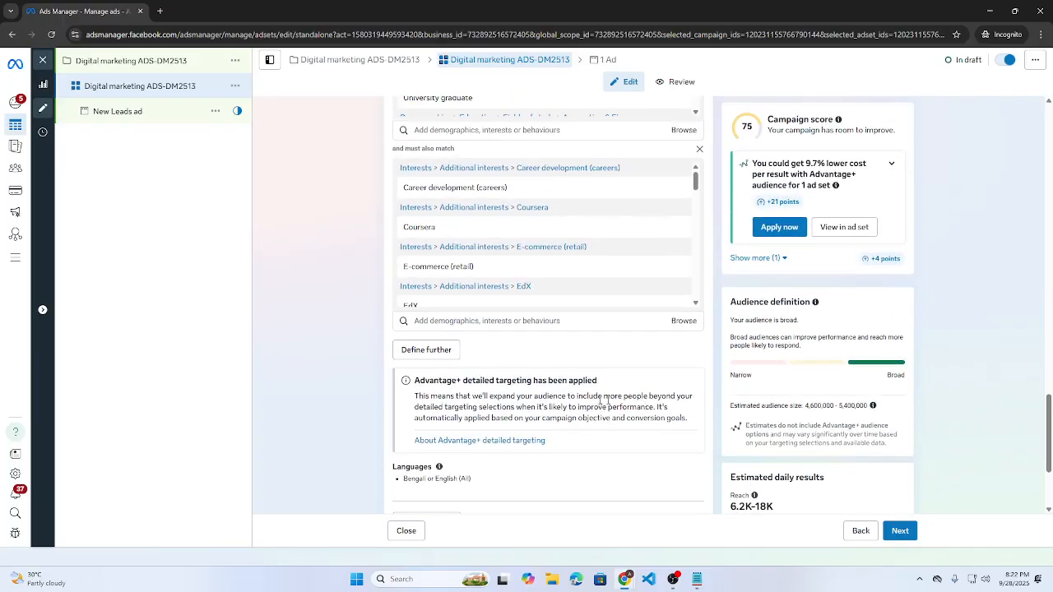
scroll(494, 244, down, 5)
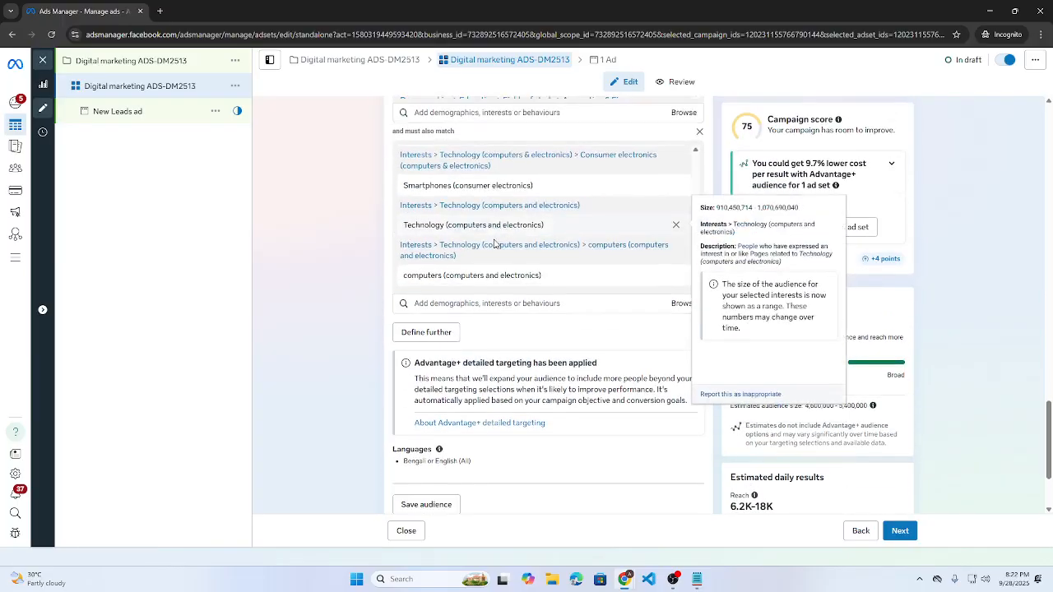
scroll(337, 268, down, 2)
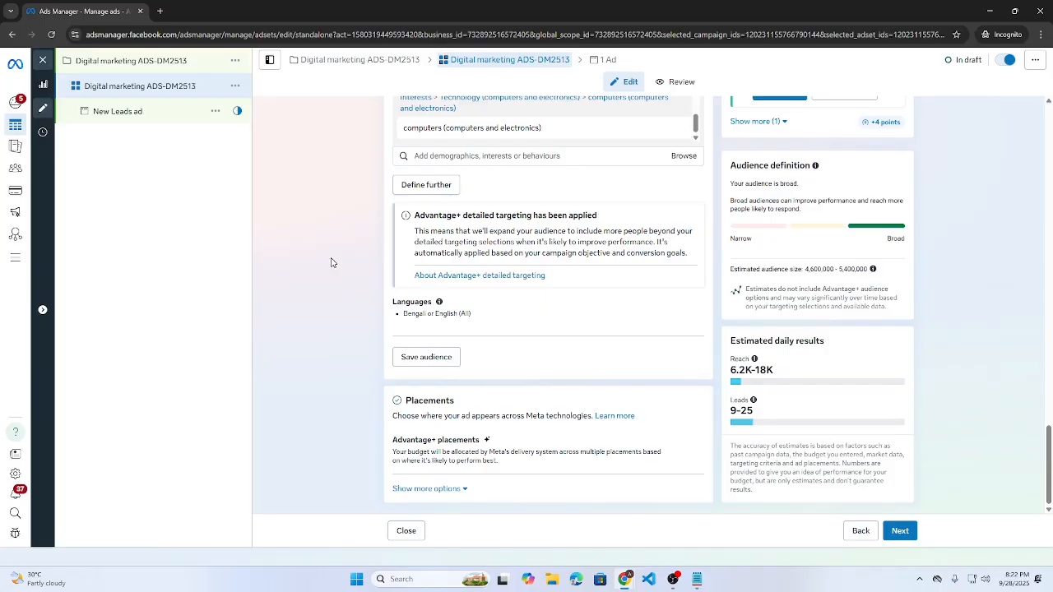
click(690, 445)
- Switch to Manual placements and untick Audience Network and Instagram, keeping Facebook only
scroll(711, 424, down, 1)
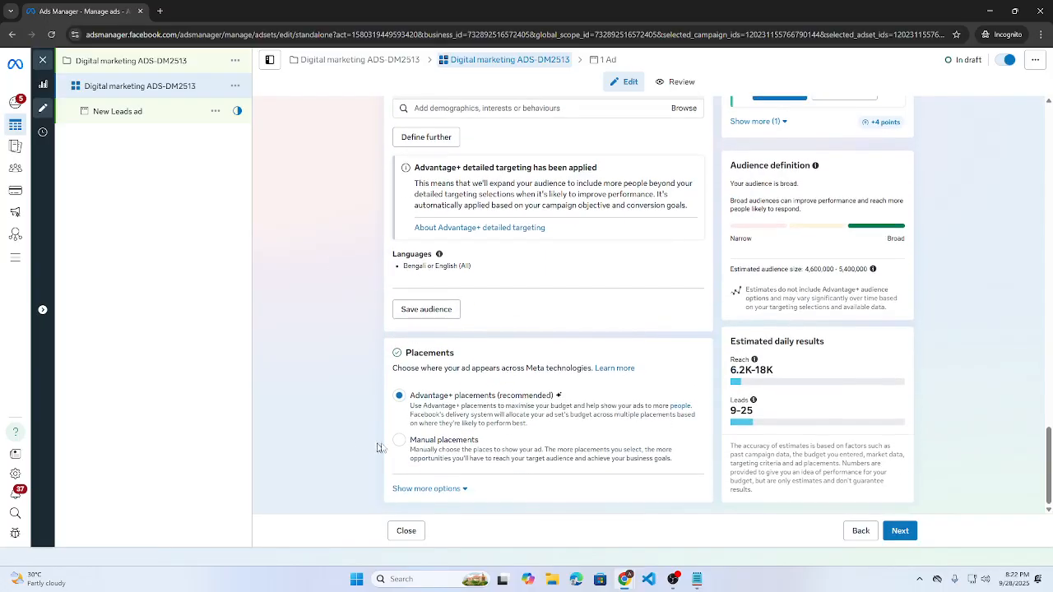
click(581, 437)
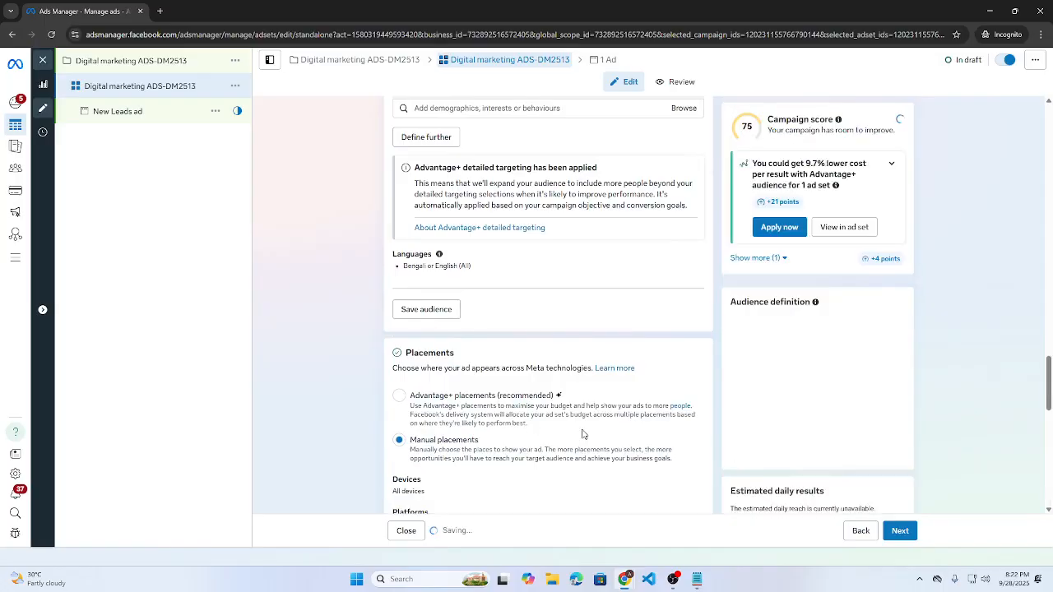
scroll(584, 433, down, 3)
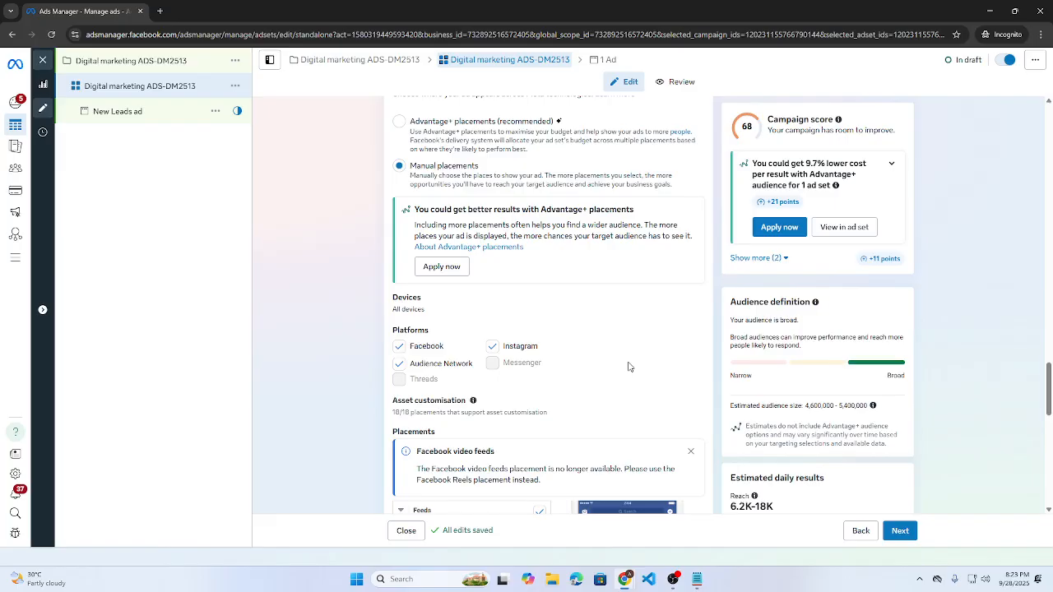
click(398, 364)
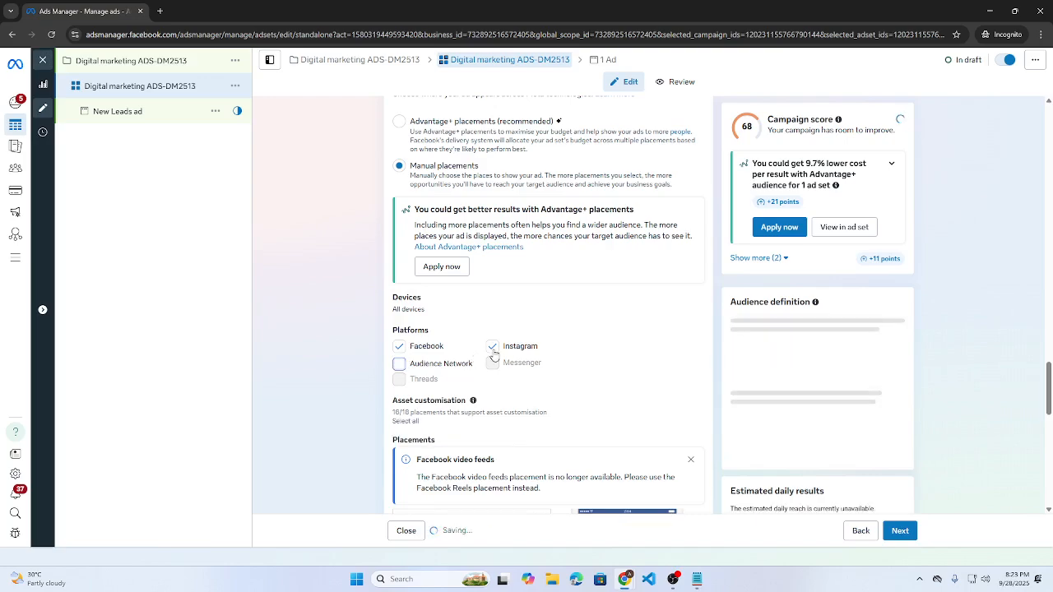
click(493, 349)
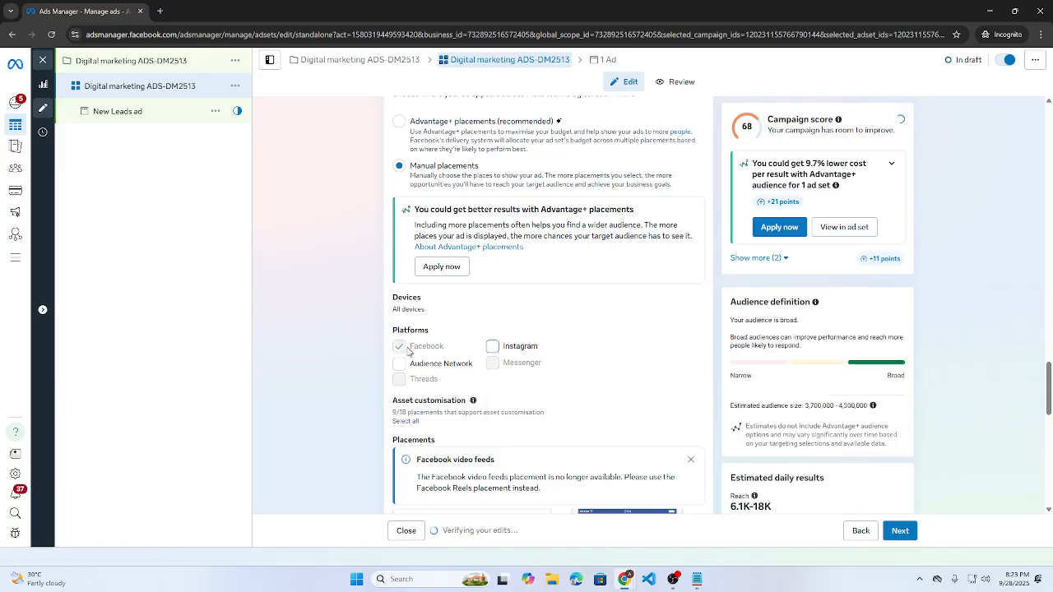
scroll(486, 354, down, 3)
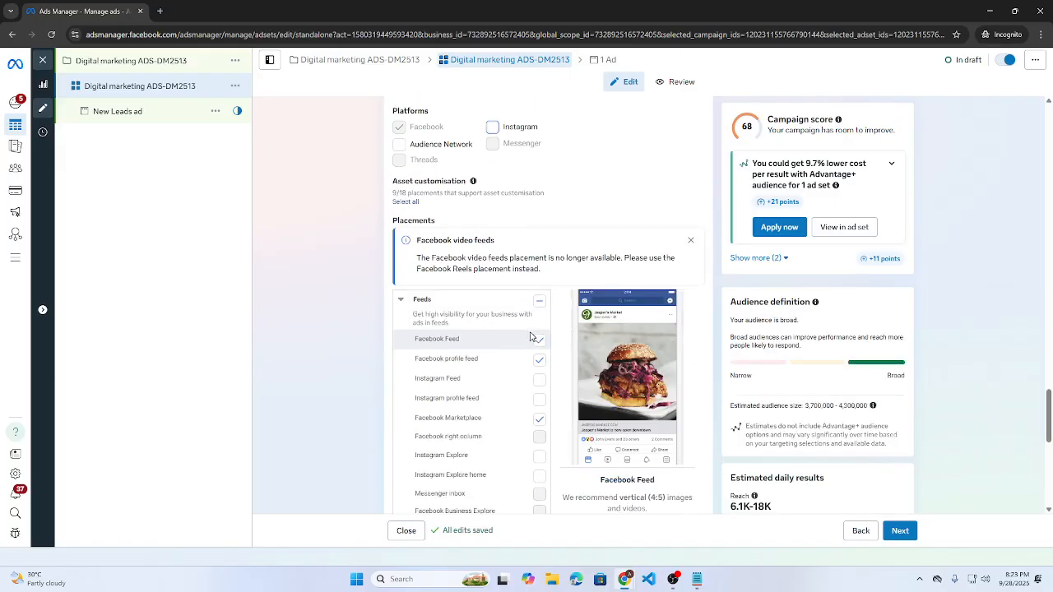
scroll(479, 319, down, 2)
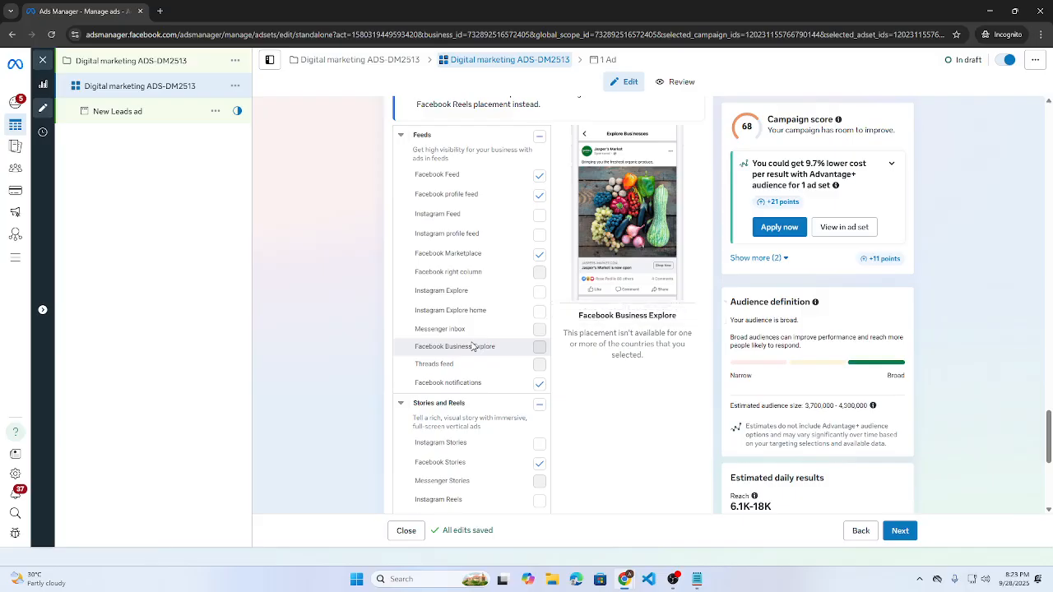
scroll(473, 345, down, 1)
scroll(467, 338, down, 2)
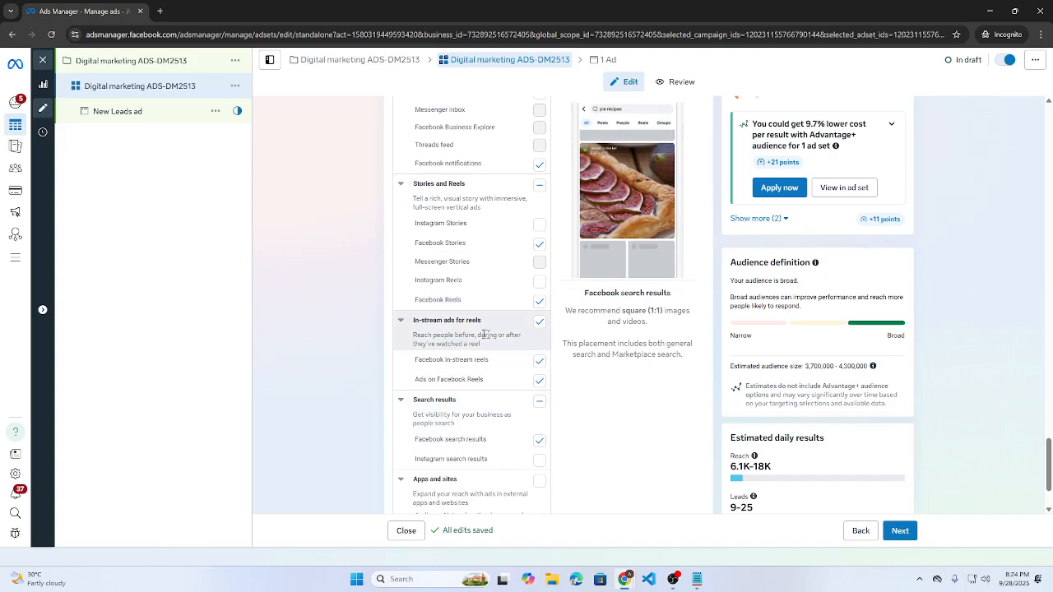
- Exclude In-stream ads for reels and select the ad set name for copying
click(540, 322)
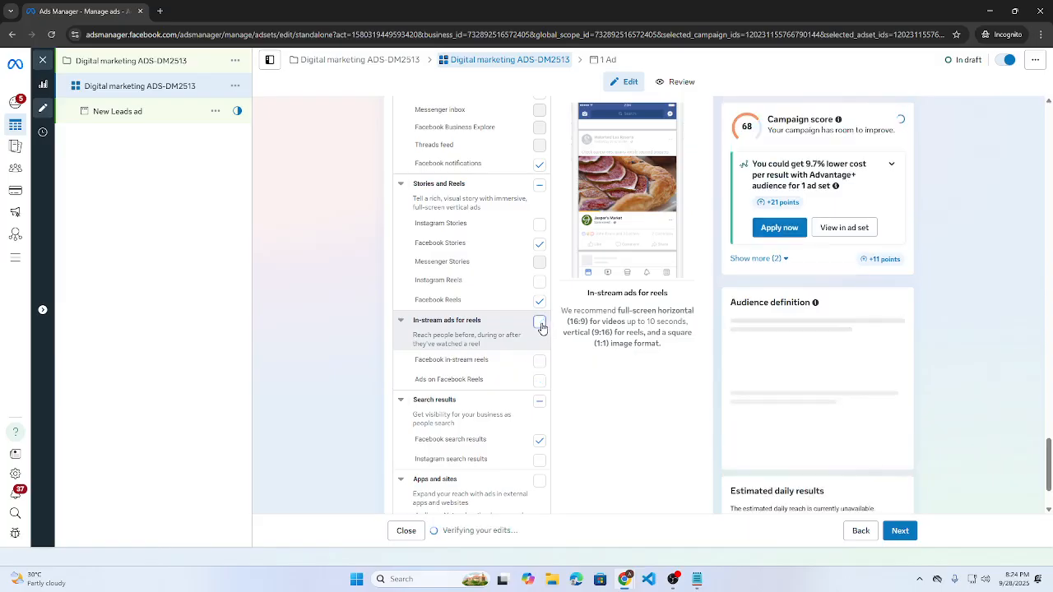
scroll(504, 370, down, 1)
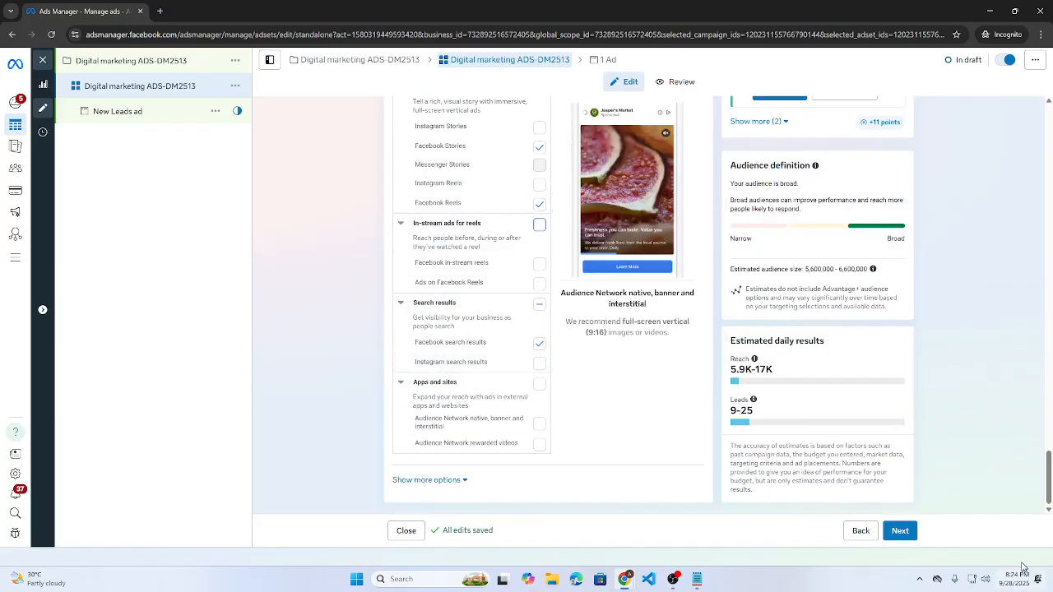
scroll(617, 292, up, 10)
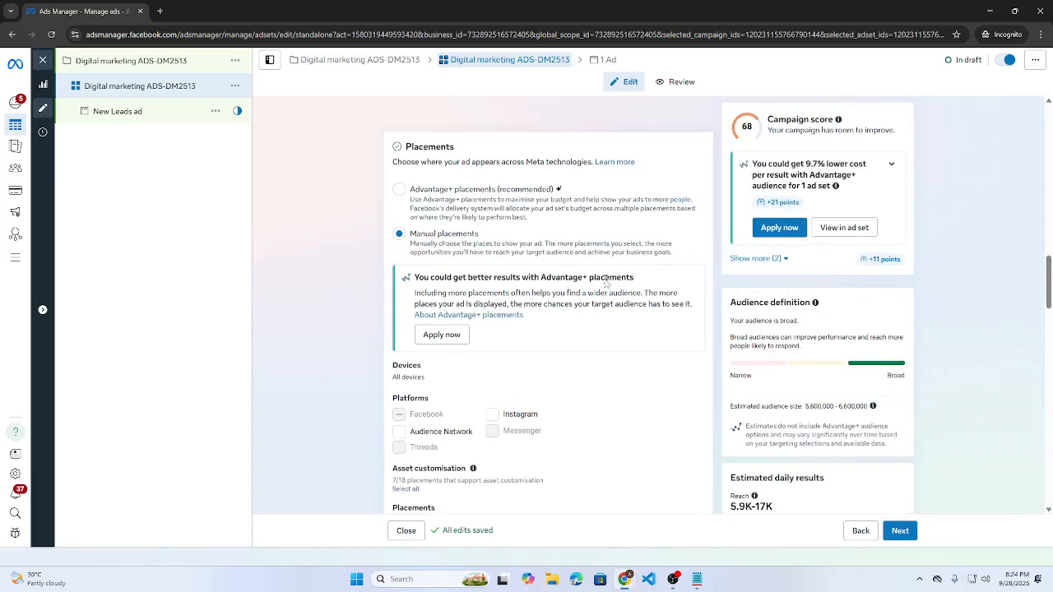
scroll(445, 156, up, 15)
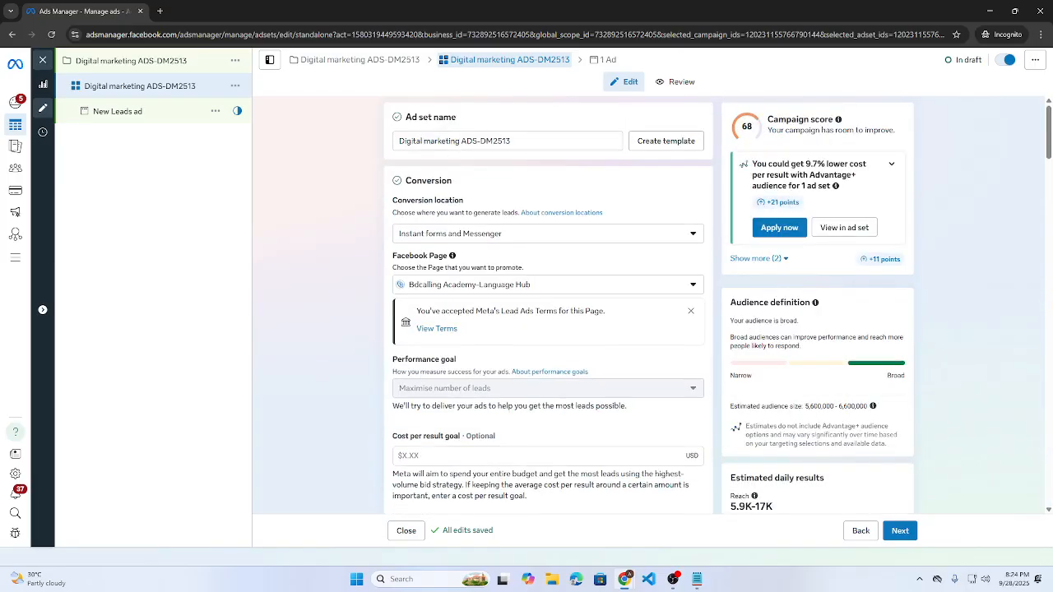
triple_click(612, 141)
key(ctrl+c)
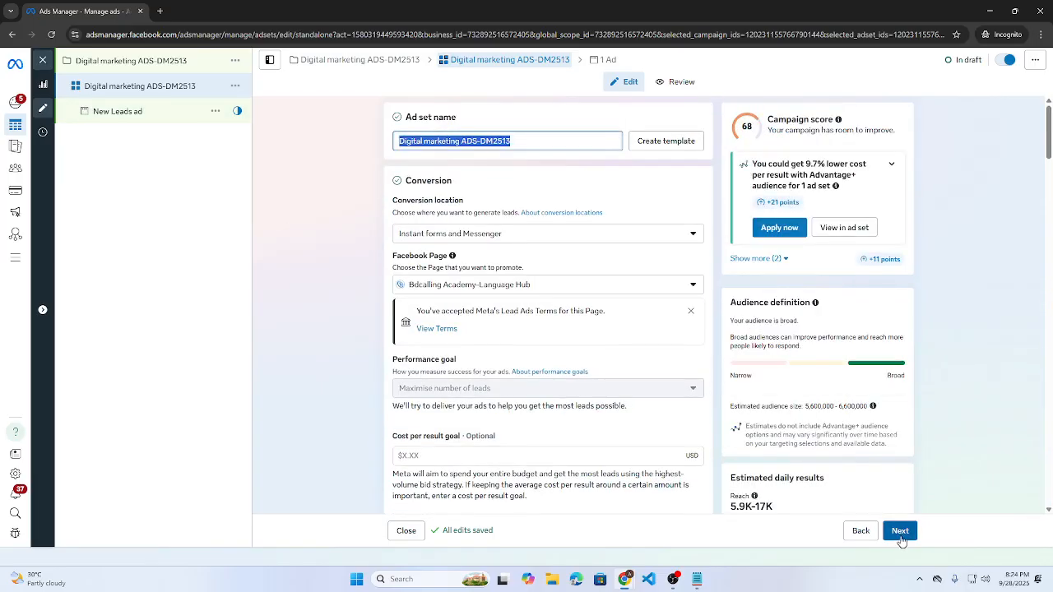
- Review the estimated 5.9K-17K reach and 9-25 daily leads, then continue to the ad
scroll(797, 404, down, 2)
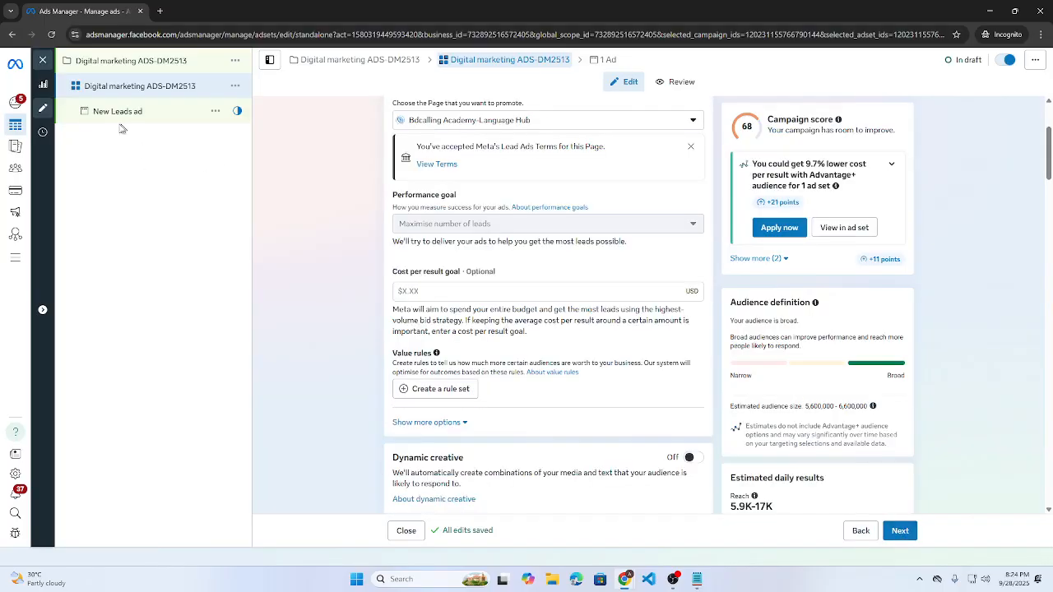
scroll(502, 271, down, 3)
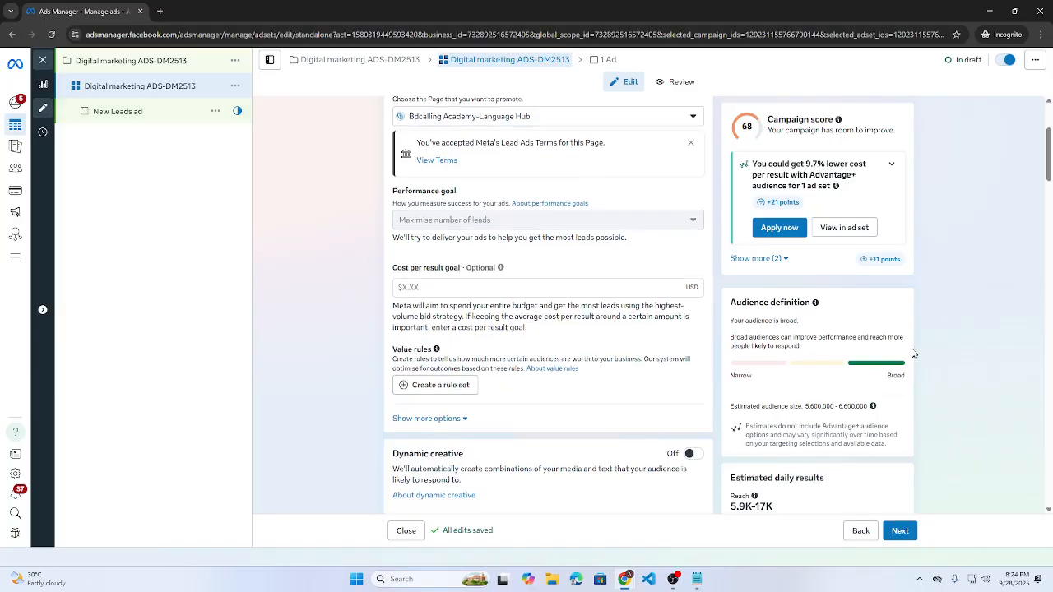
scroll(875, 335, down, 10)
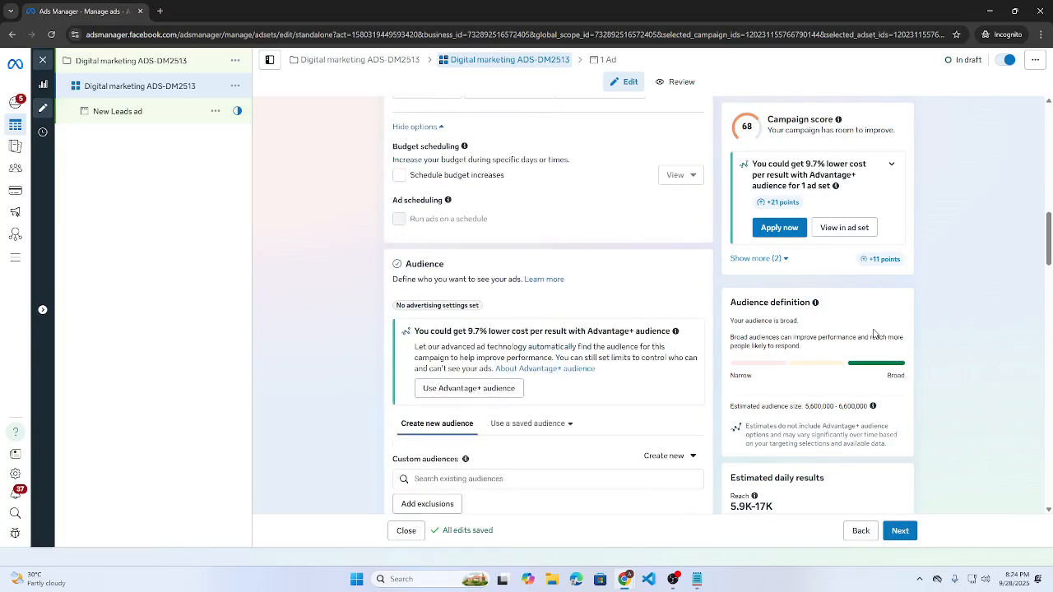
scroll(808, 337, down, 10)
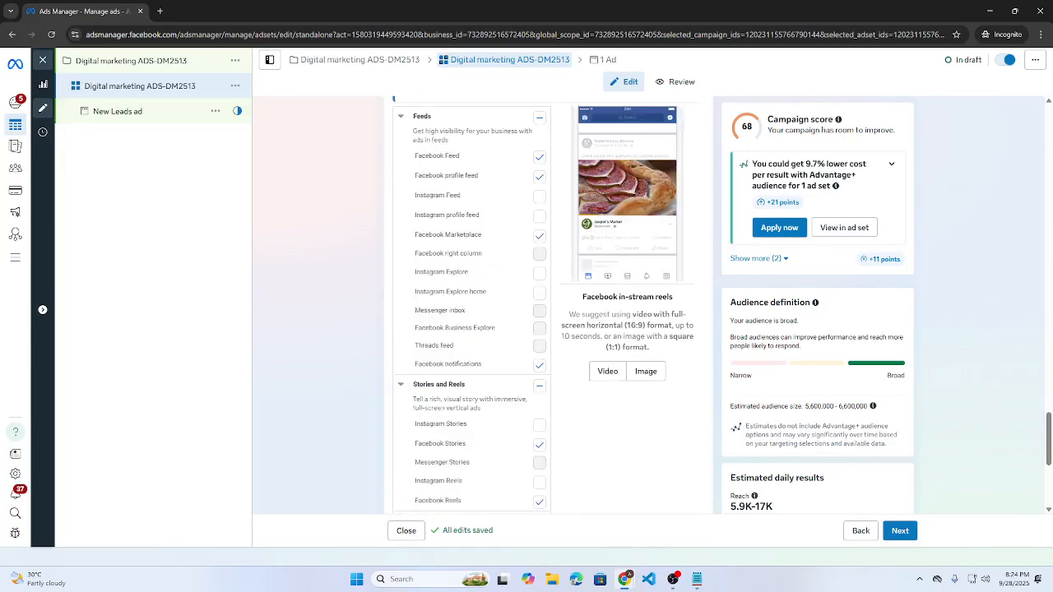
drag(753, 341, 831, 344)
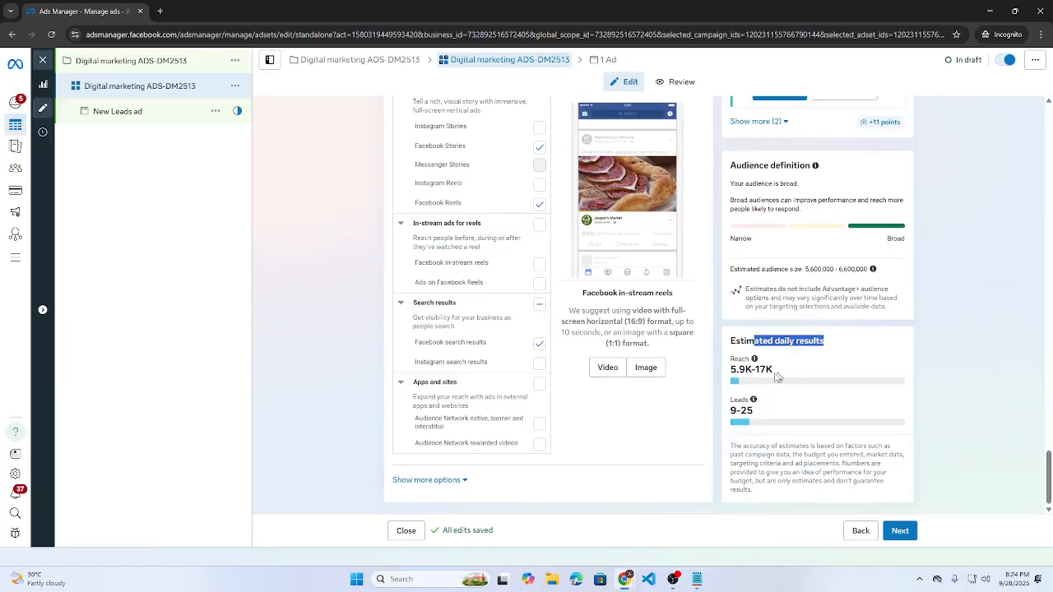
click(773, 386)
drag(730, 370, 775, 369)
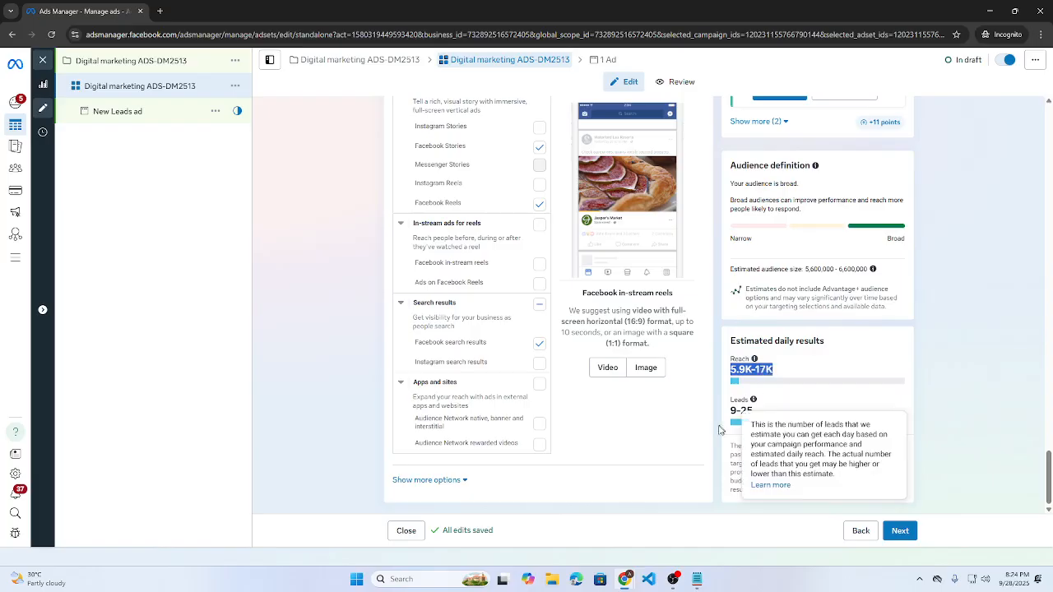
drag(730, 411, 755, 415)
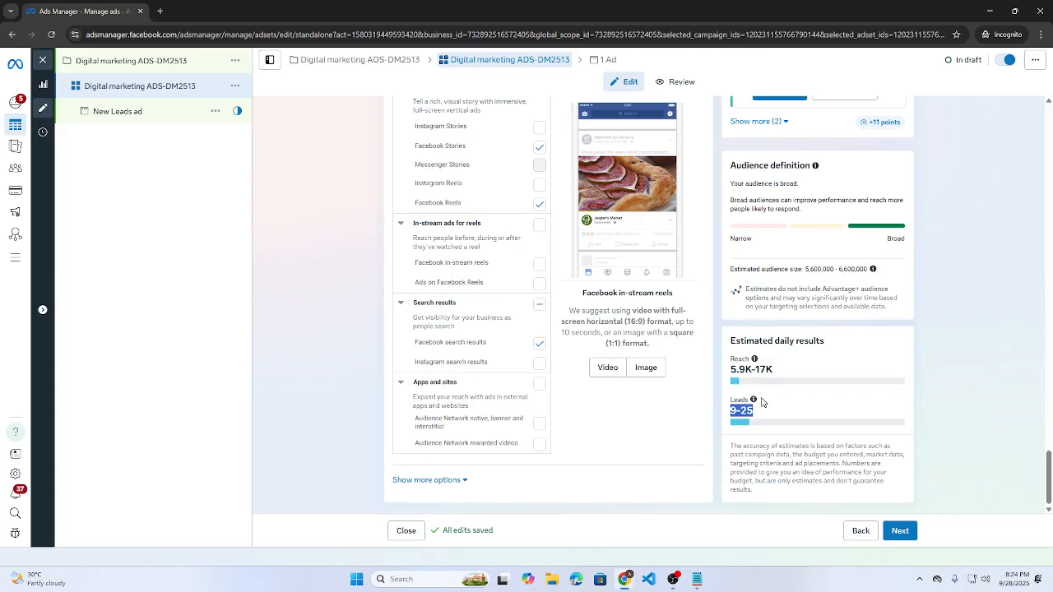
click(900, 532)
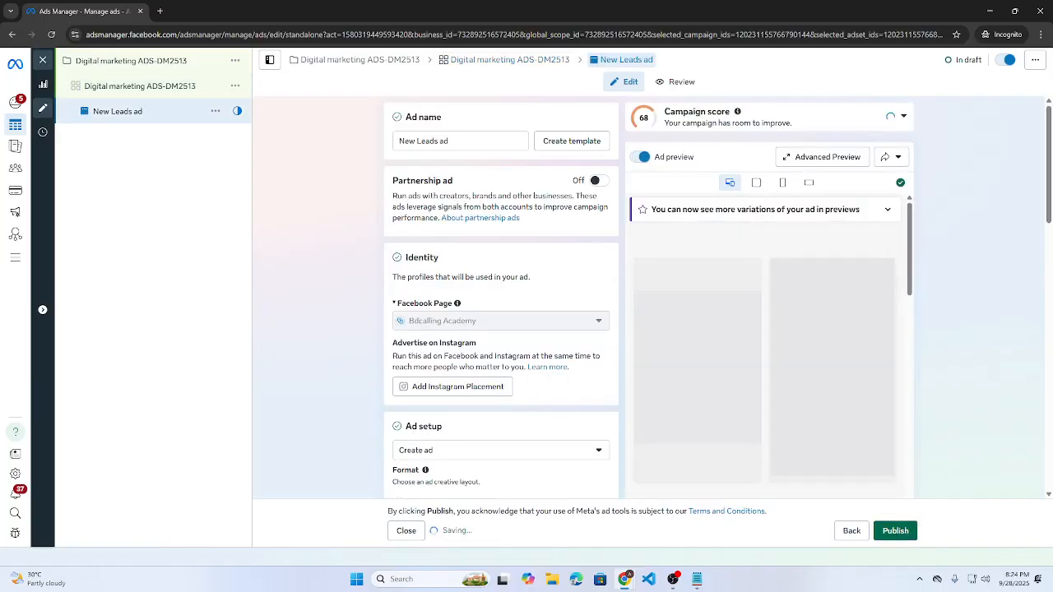
- Rename the ad to 'Digital marketing ADS-DM2513' by pasting the ad set name, and open the creative type choices
triple_click(424, 140)
key(ctrl+v)
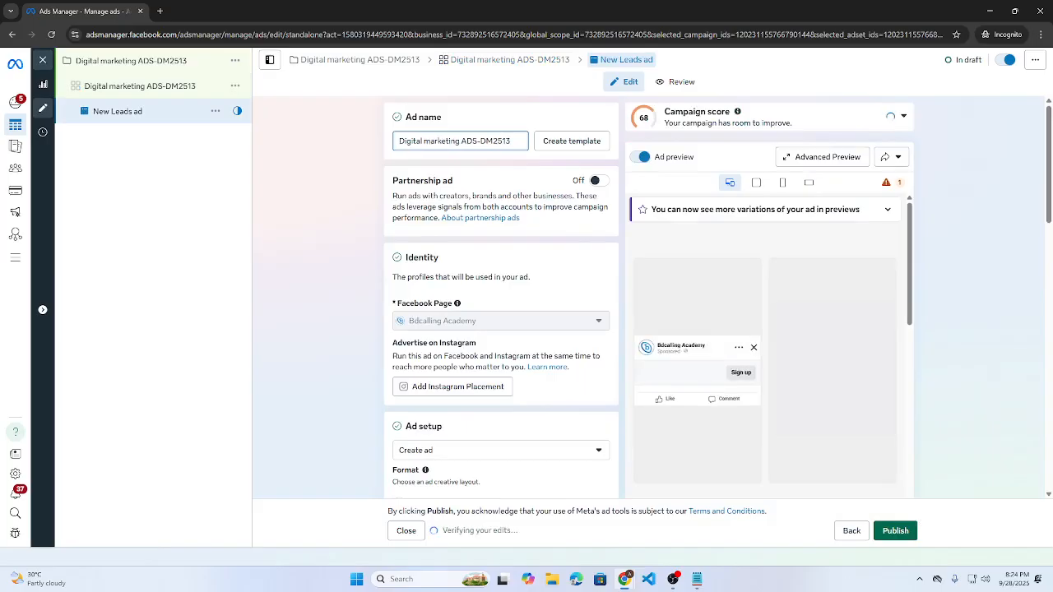
click(349, 228)
scroll(350, 229, down, 2)
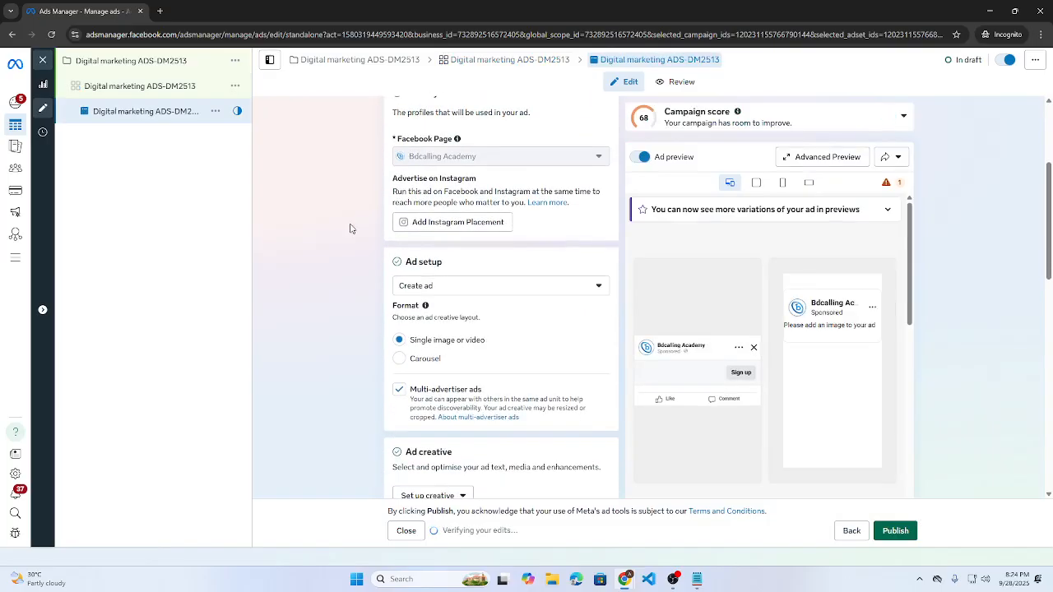
scroll(352, 228, down, 1)
drag(413, 206, 448, 209)
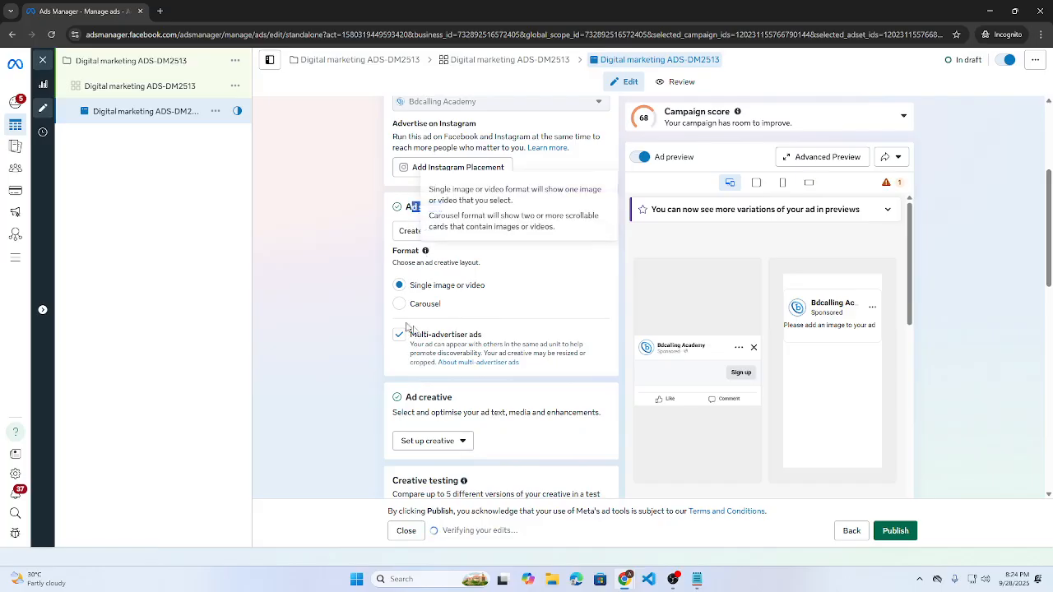
click(313, 256)
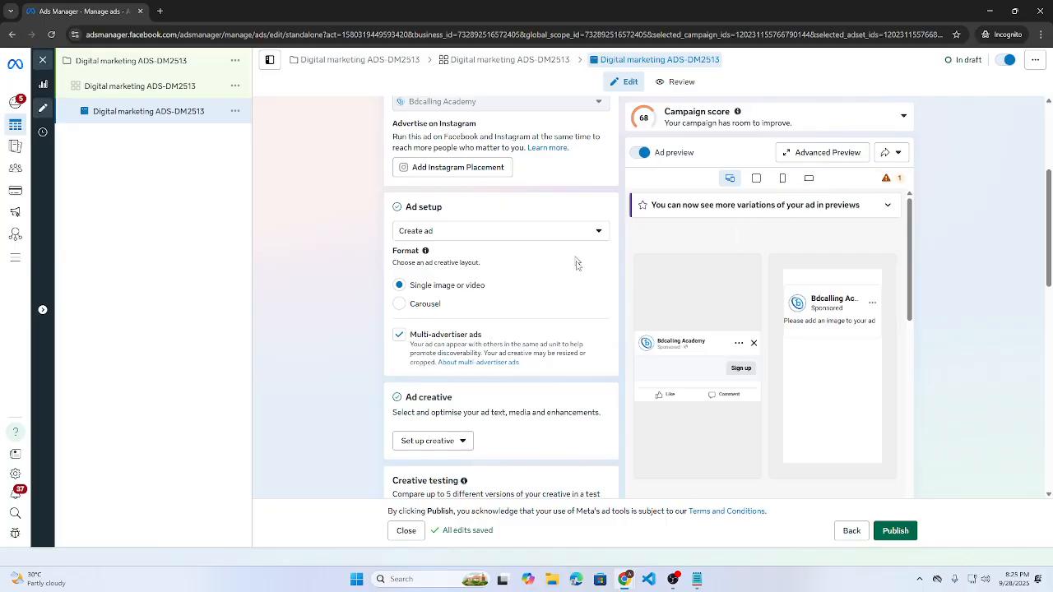
scroll(546, 263, down, 1)
click(436, 332)
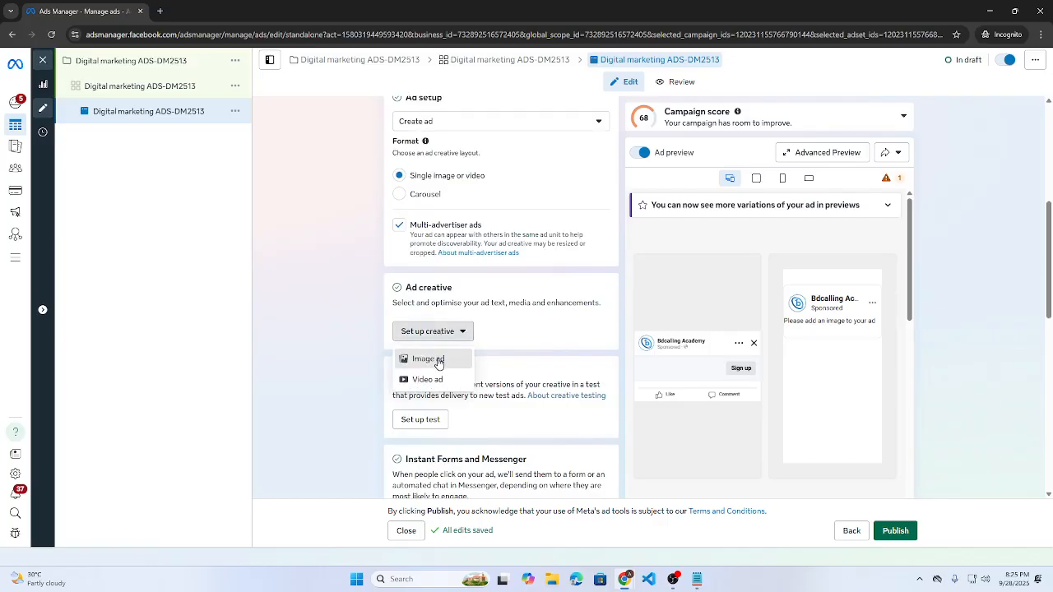
- Create an image ad using the 2000 × 2000 '26 Sep UIUx' account image
click(438, 362)
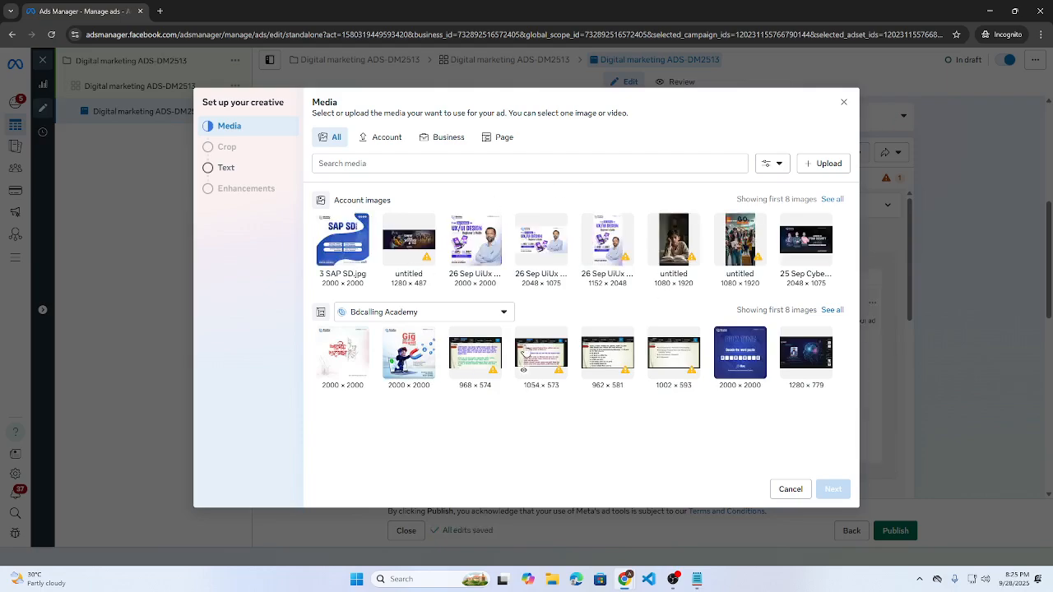
click(829, 201)
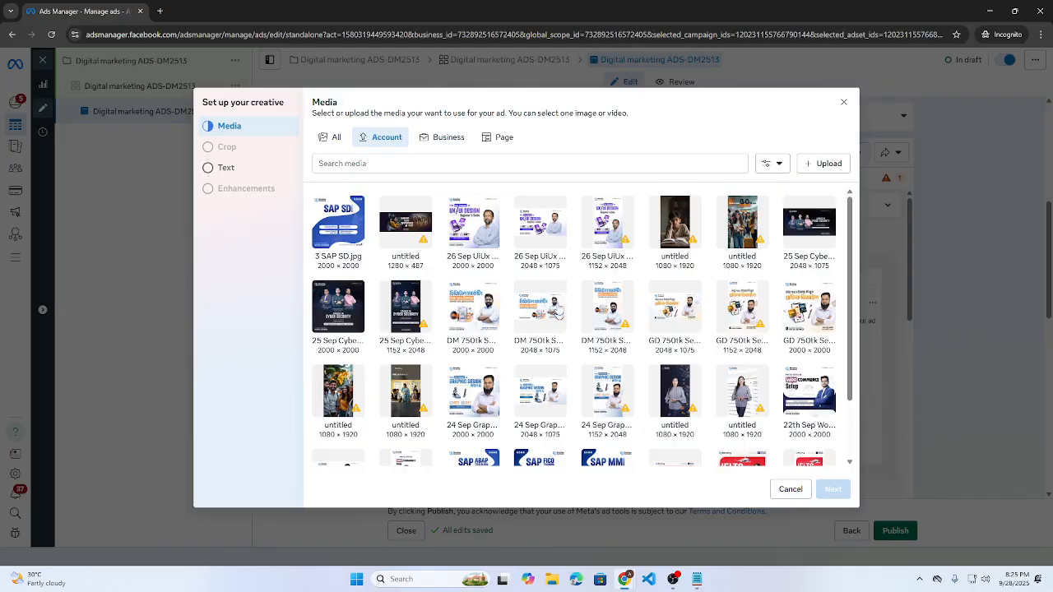
scroll(558, 311, down, 2)
scroll(520, 365, up, 2)
click(461, 235)
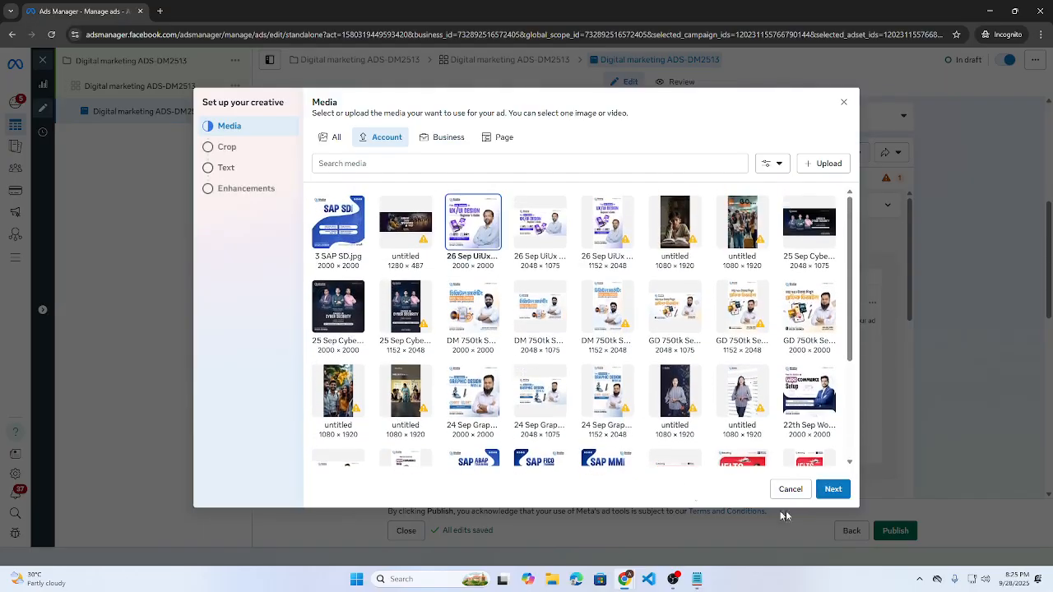
click(832, 490)
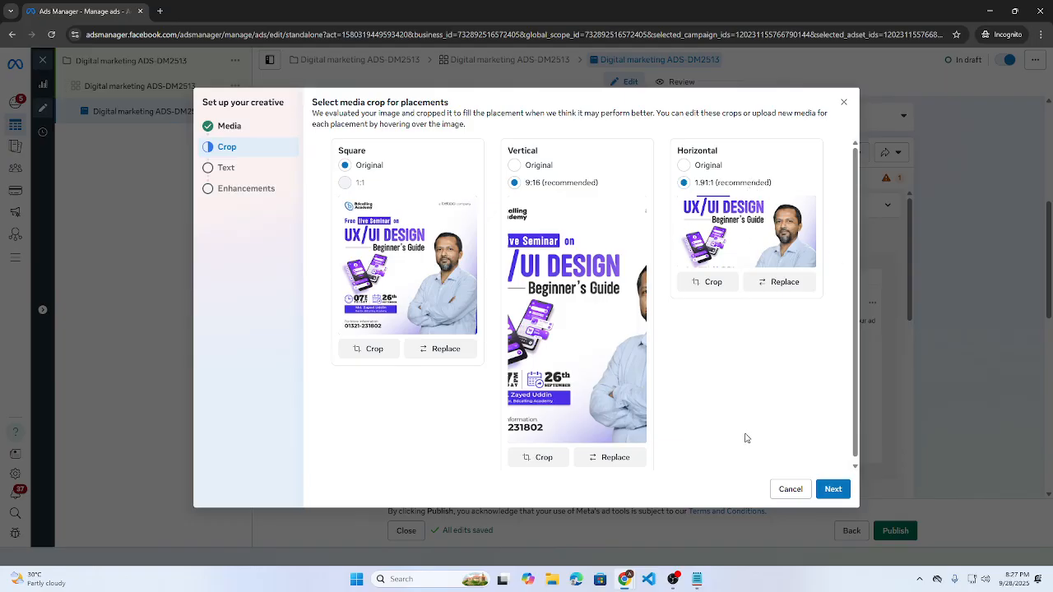
- Replace the Vertical image with the 1152×2048 version and the Horizontal with the 2048×1075 version
drag(572, 345, 822, 363)
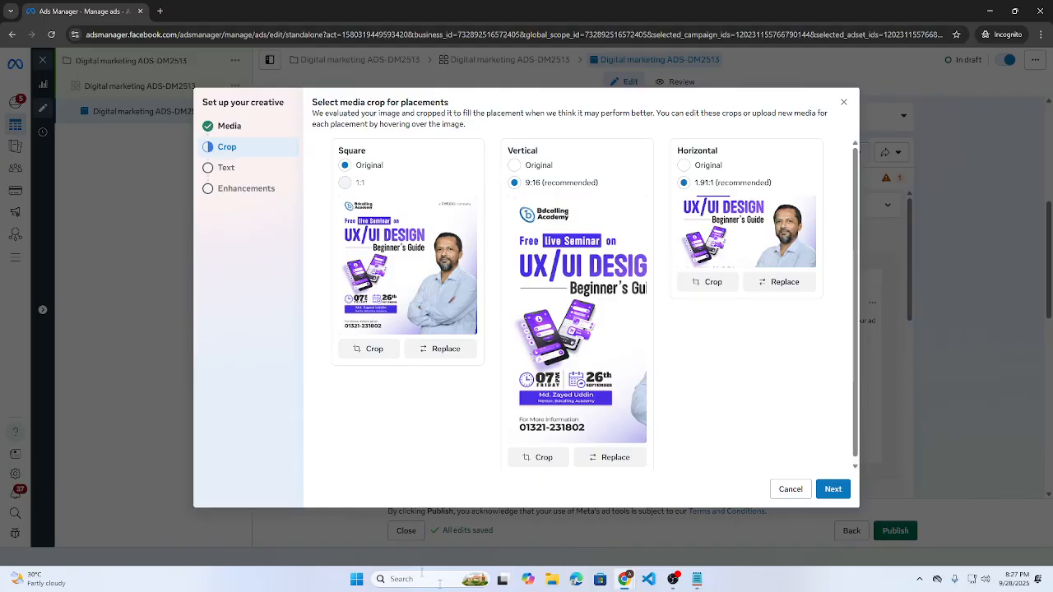
click(630, 462)
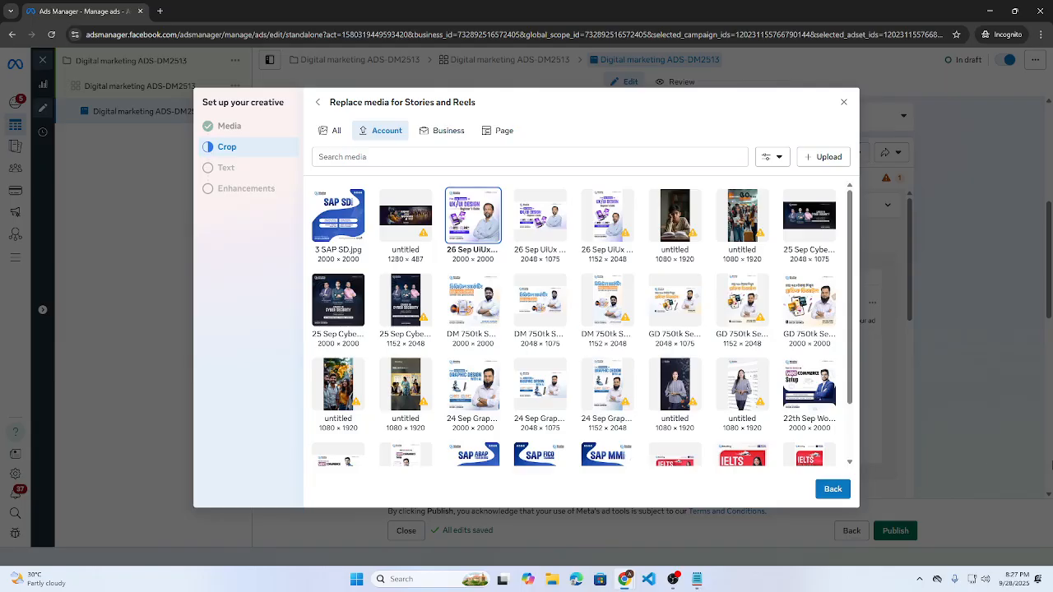
click(608, 216)
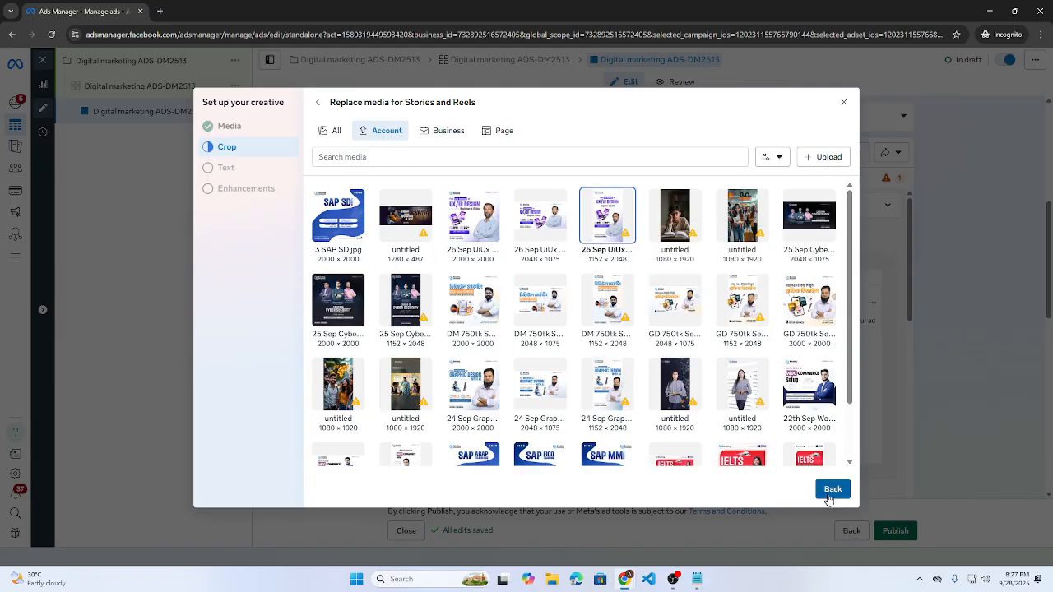
click(831, 491)
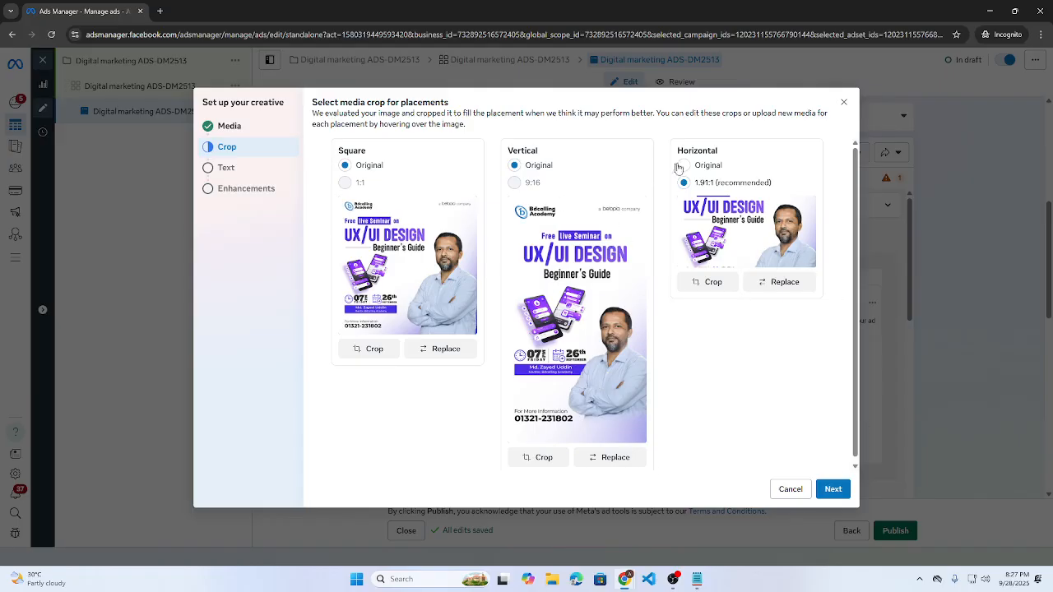
click(775, 282)
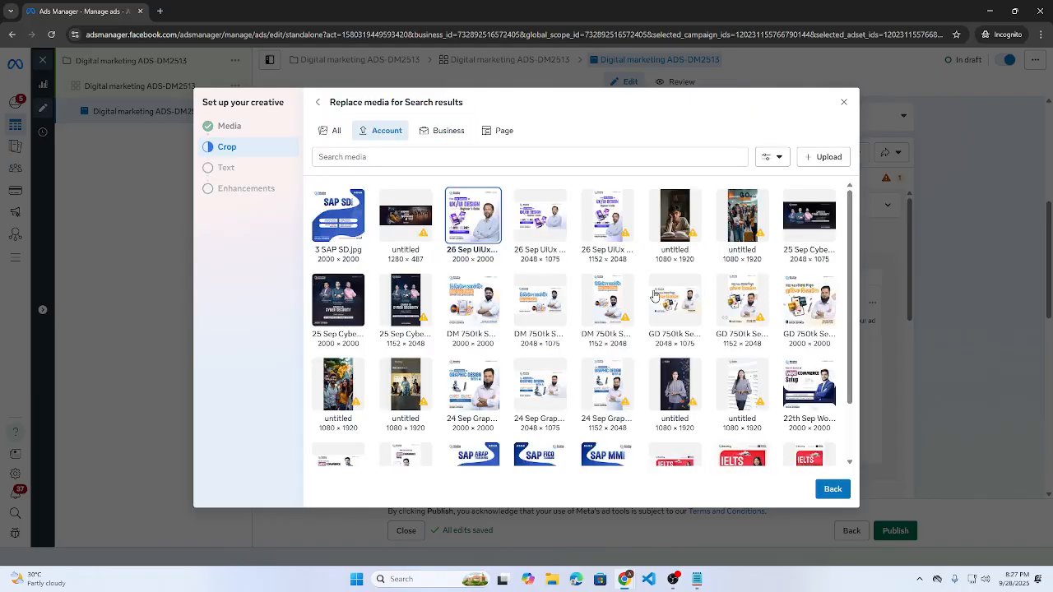
click(557, 215)
click(836, 489)
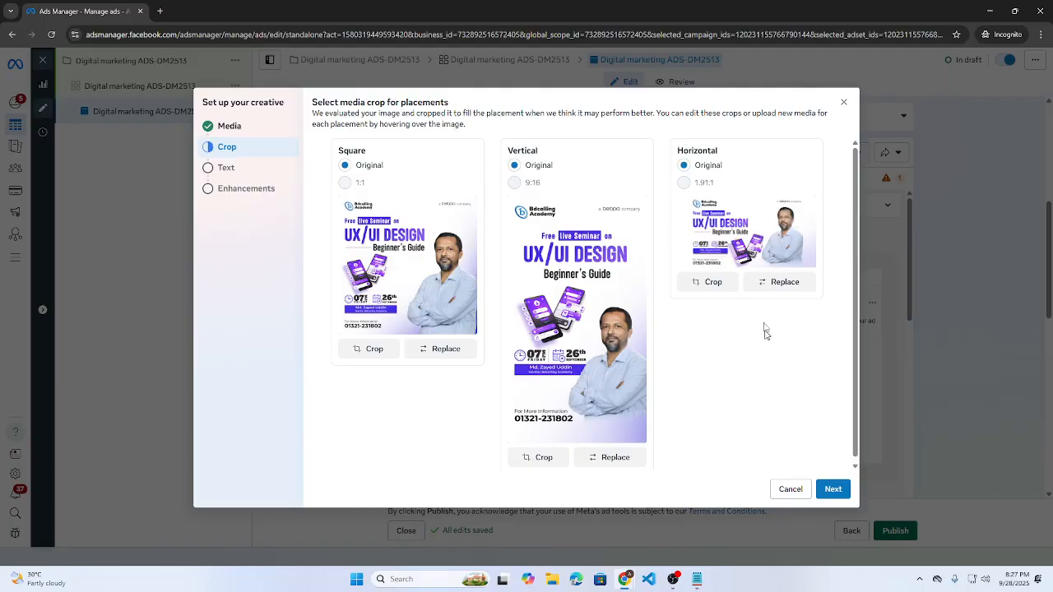
- Finish cropping and move on to the creative's Text step
drag(534, 326, 637, 322)
mouse_move(673, 579)
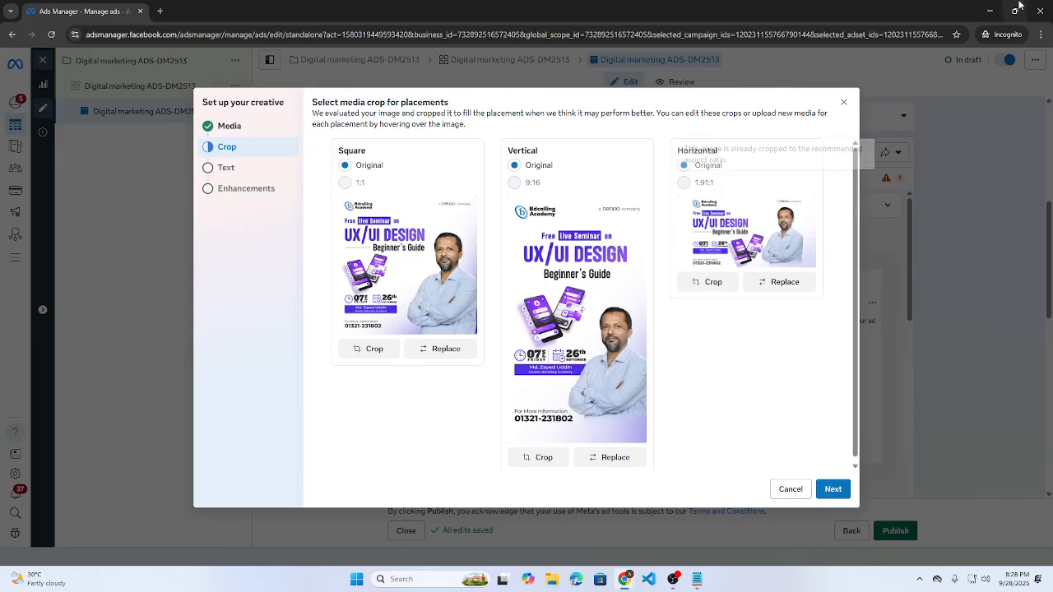
click(839, 494)
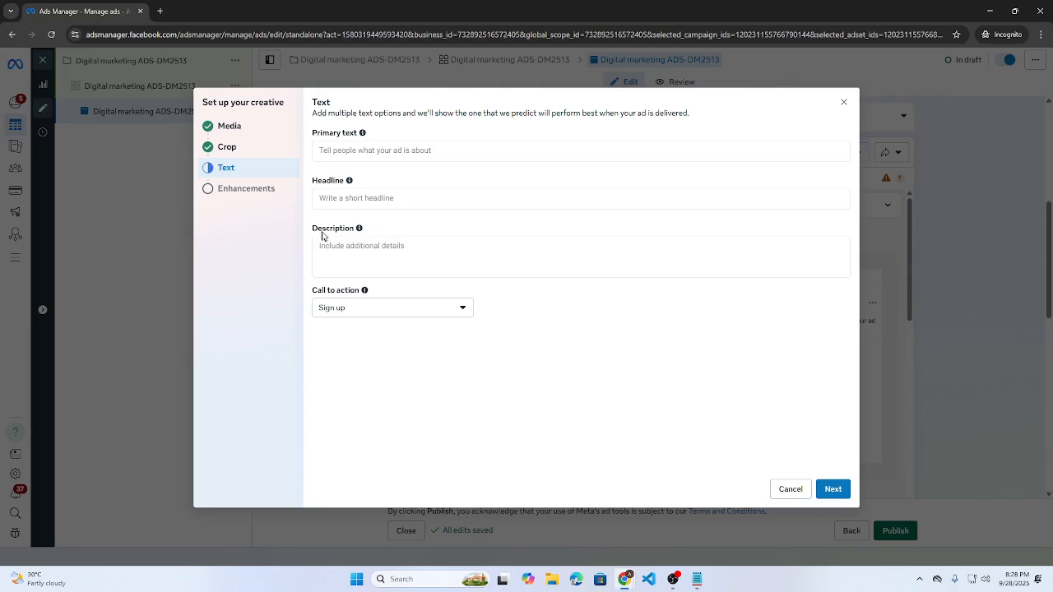
- Focus the blank Primary text field (option 1 of 5) and close a stray new browser tab
click(323, 152)
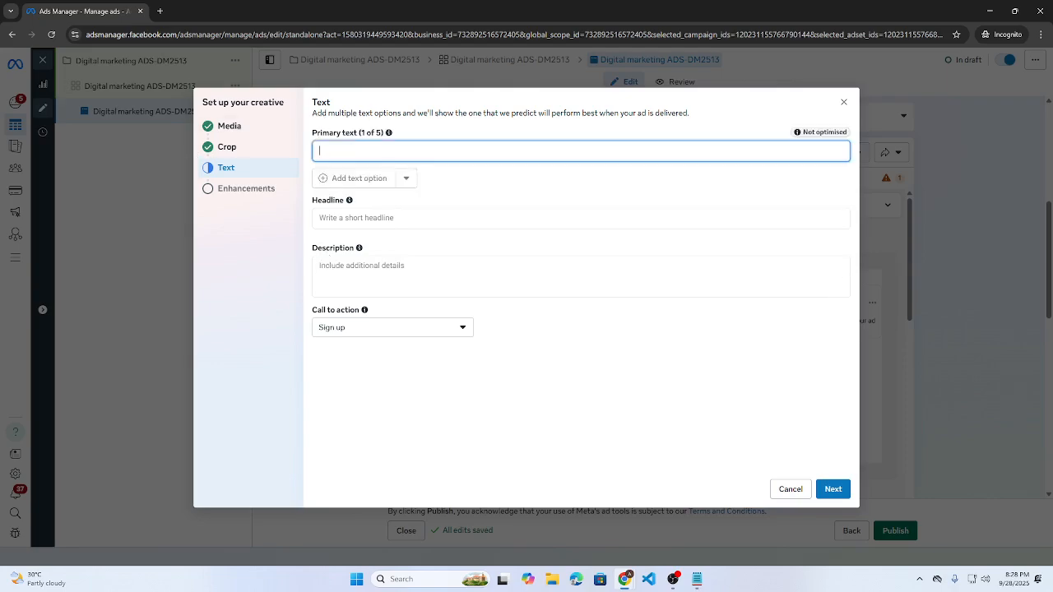
click(160, 11)
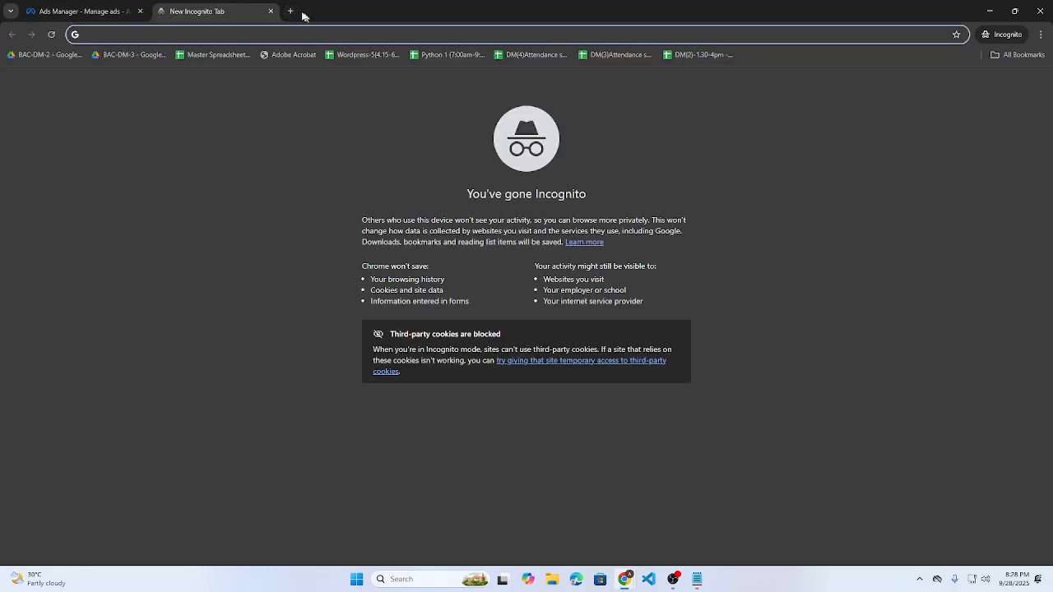
click(271, 11)
- In ChatGPT, begin a prompt asking for course content: Primary text, Heading, Description
mouse_move(625, 579)
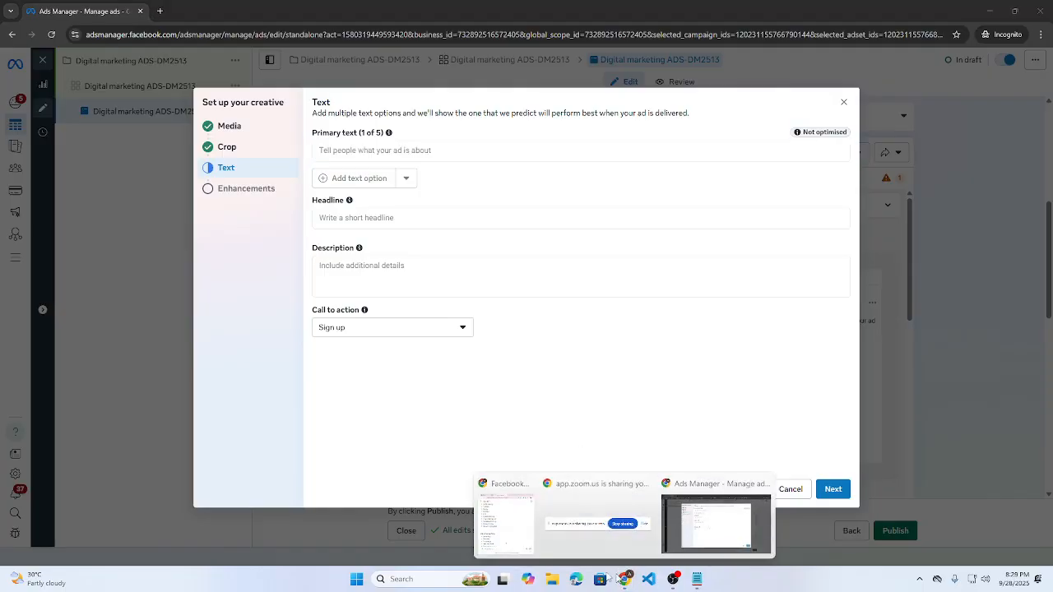
click(537, 532)
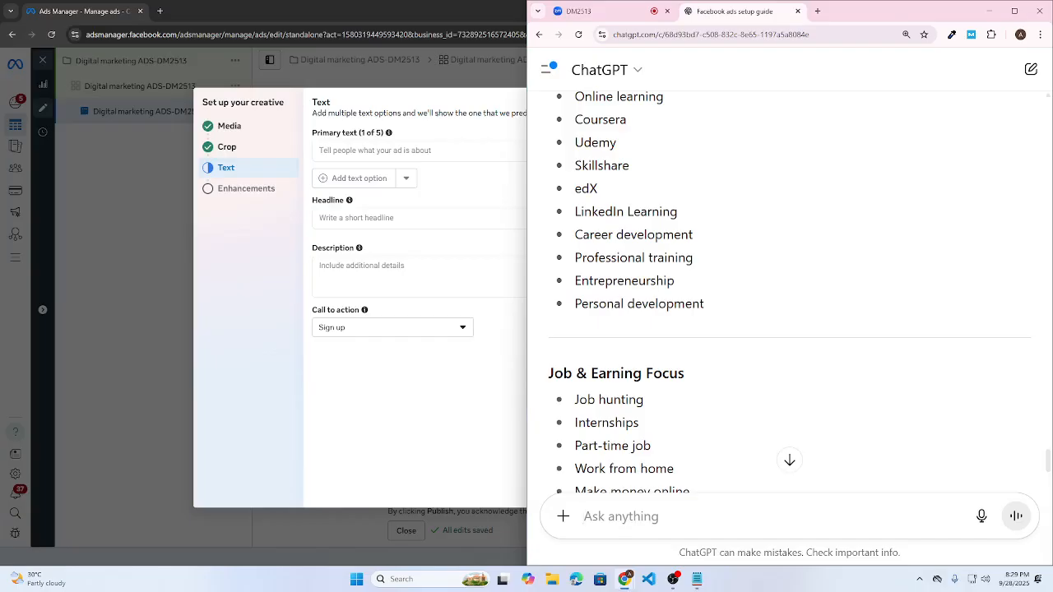
text(write )
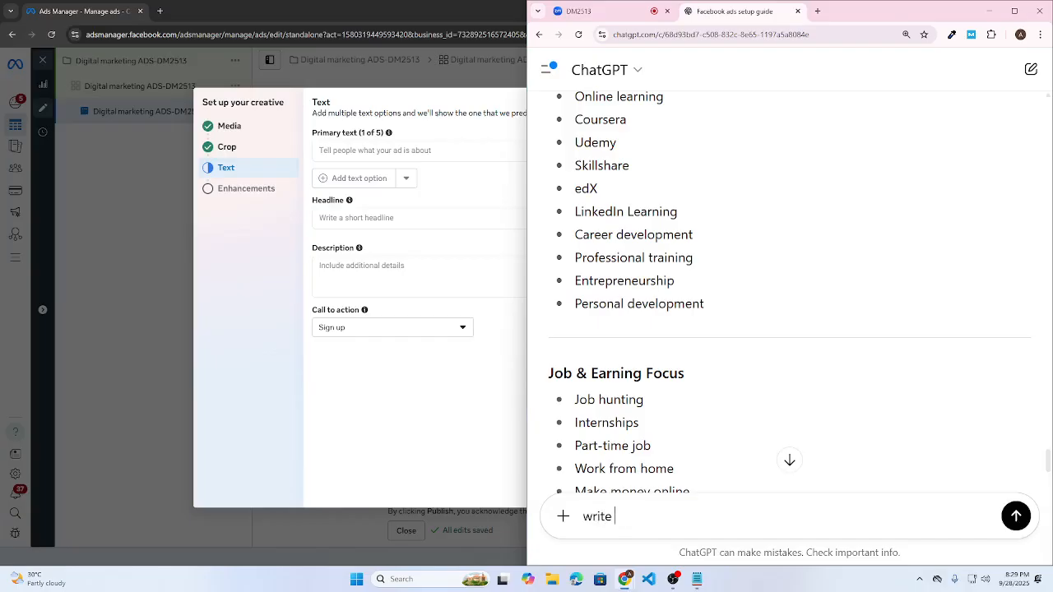
text(me content for )
text(cours)
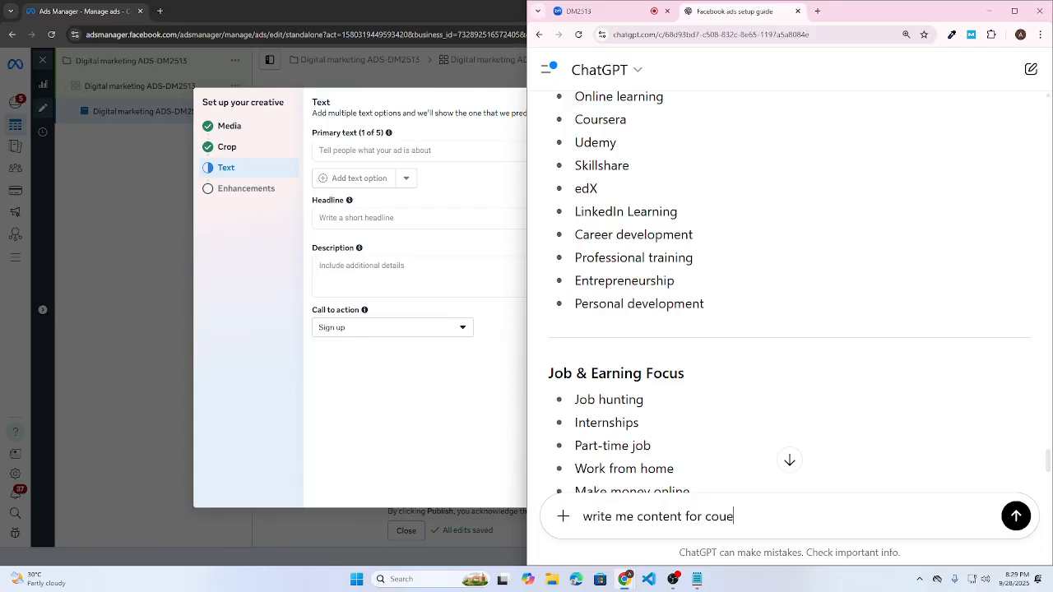
key(BackSpace)
text(rser)
key(BackSpace)
key(shift+Return)
text(Primar)
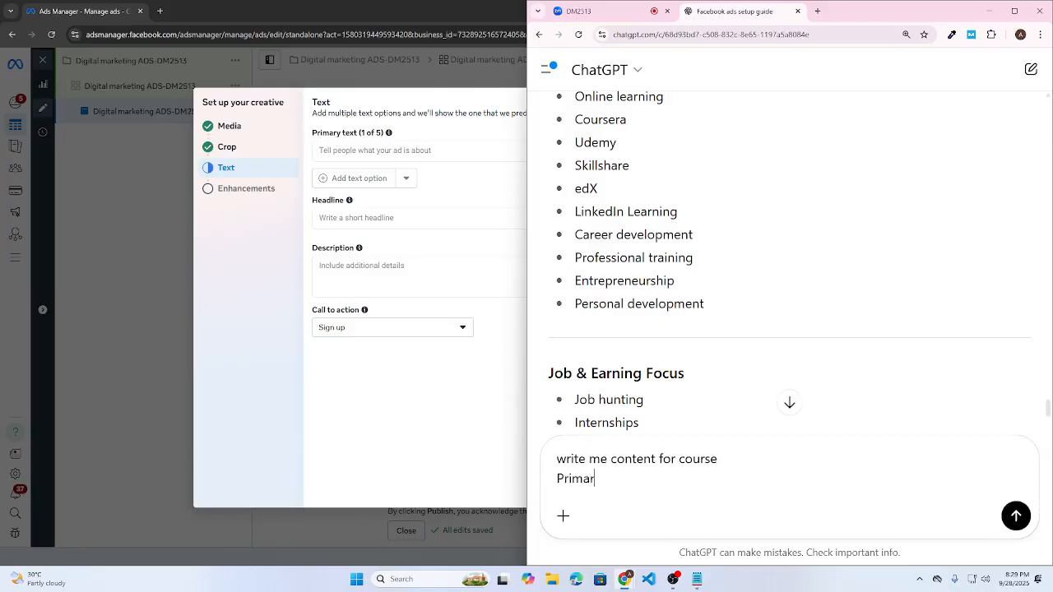
text(y text)
key(shift+Return)
text(Heading)
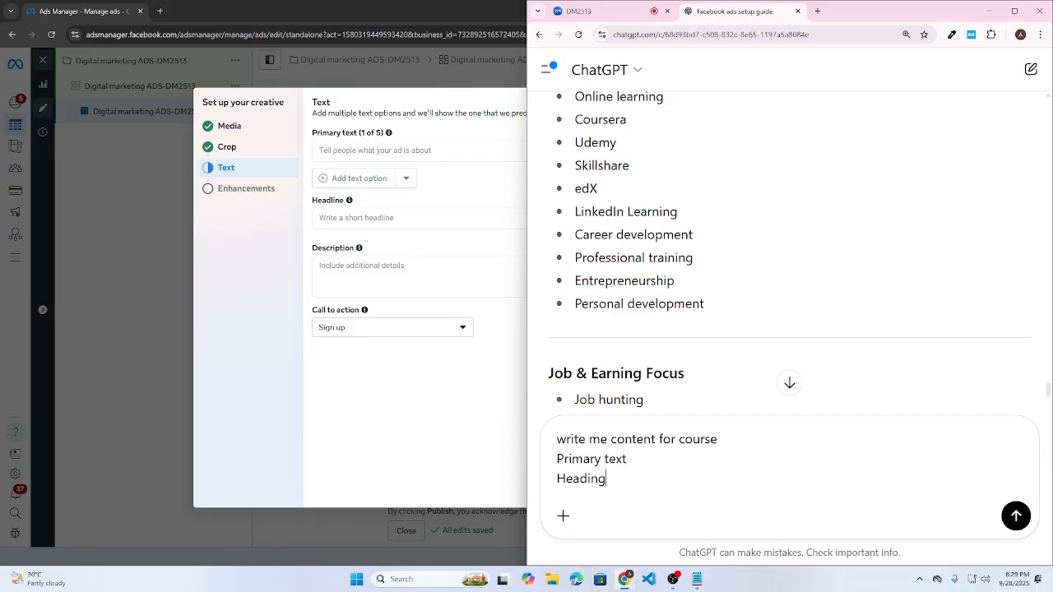
key(shift+Return)
text(Description)
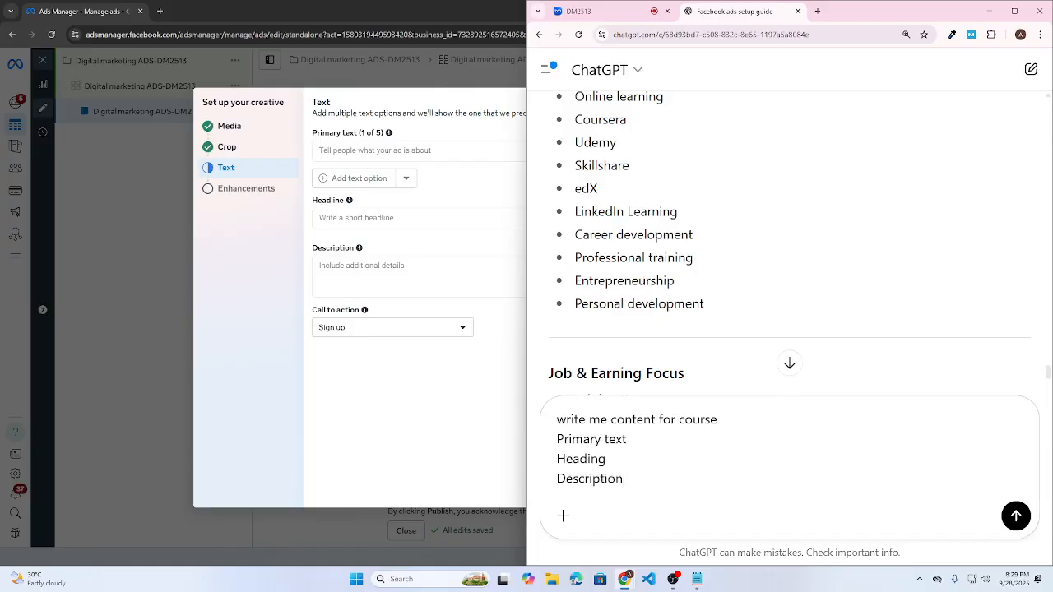
key(shift+Return)
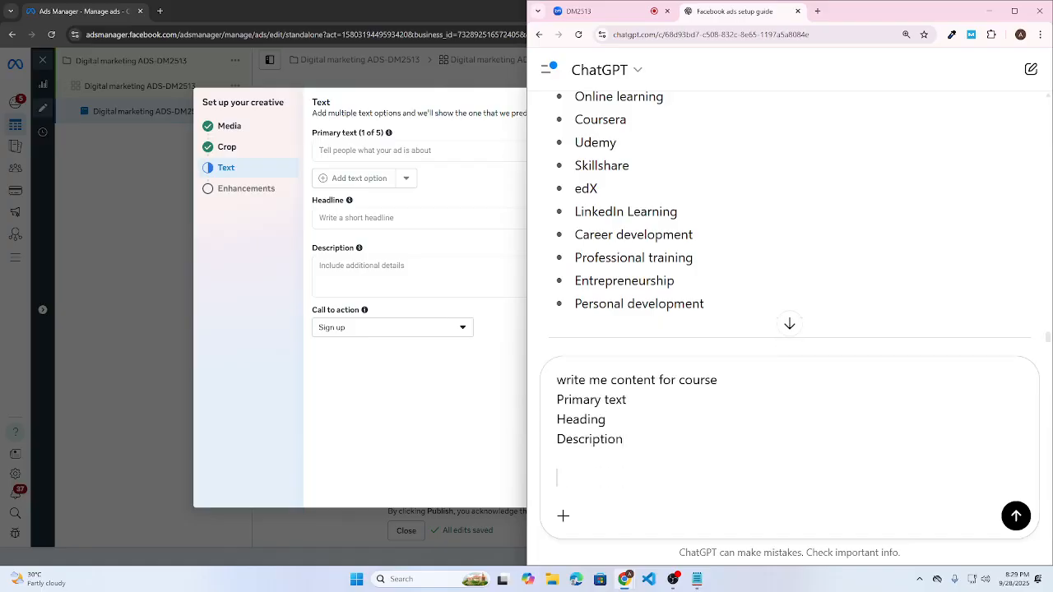
- Finish the prompt with 'Give me 5 variation of each' and send it
text(Give me 5 varia)
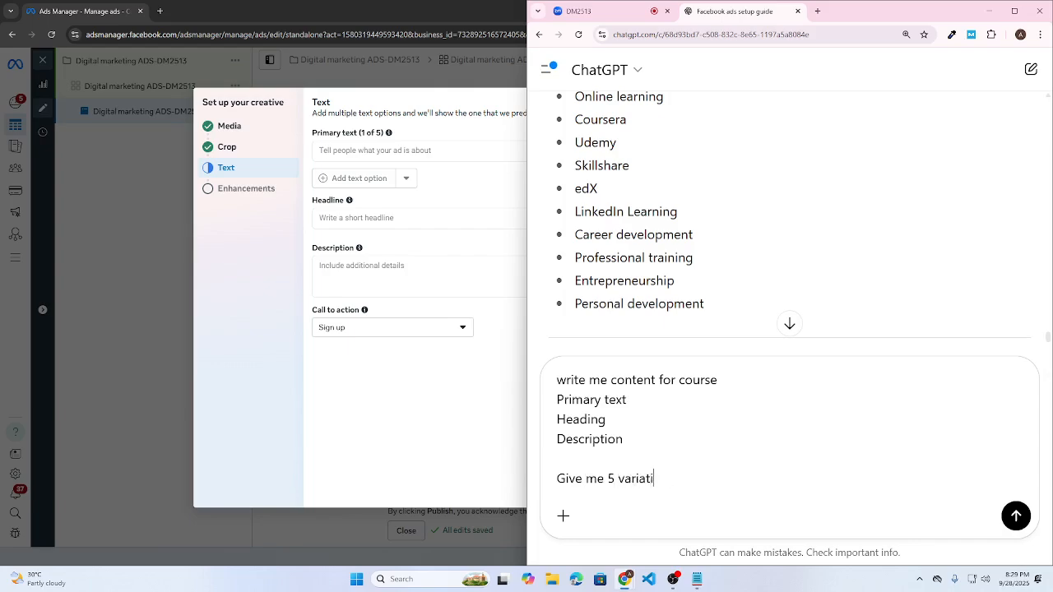
text(tion of each)
key(Return)
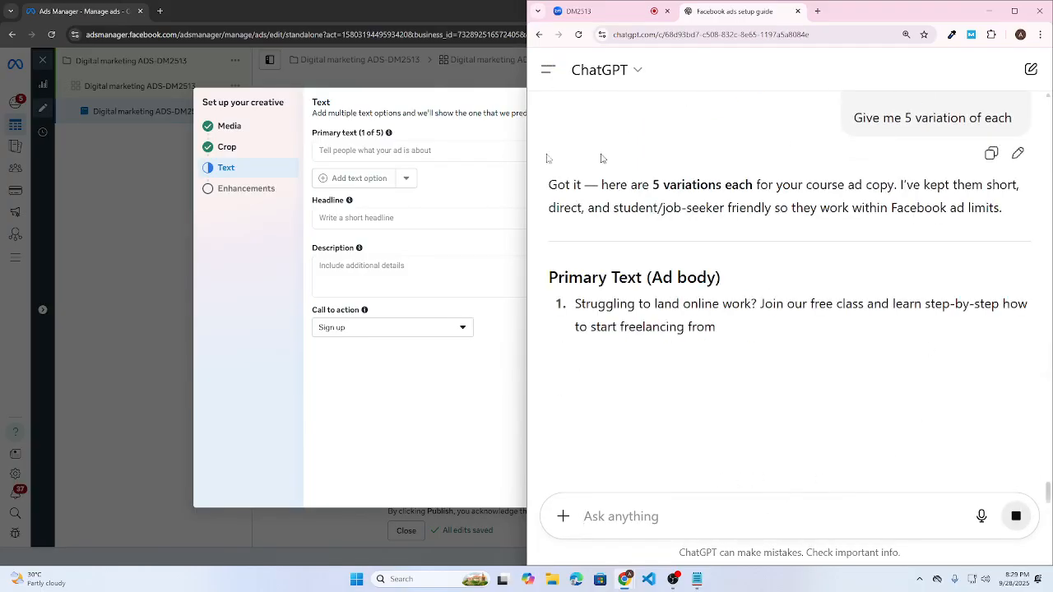
- Maximize the Ads Manager window and zoom its page to 110%
double_click(371, 11)
key(ctrl+plus)
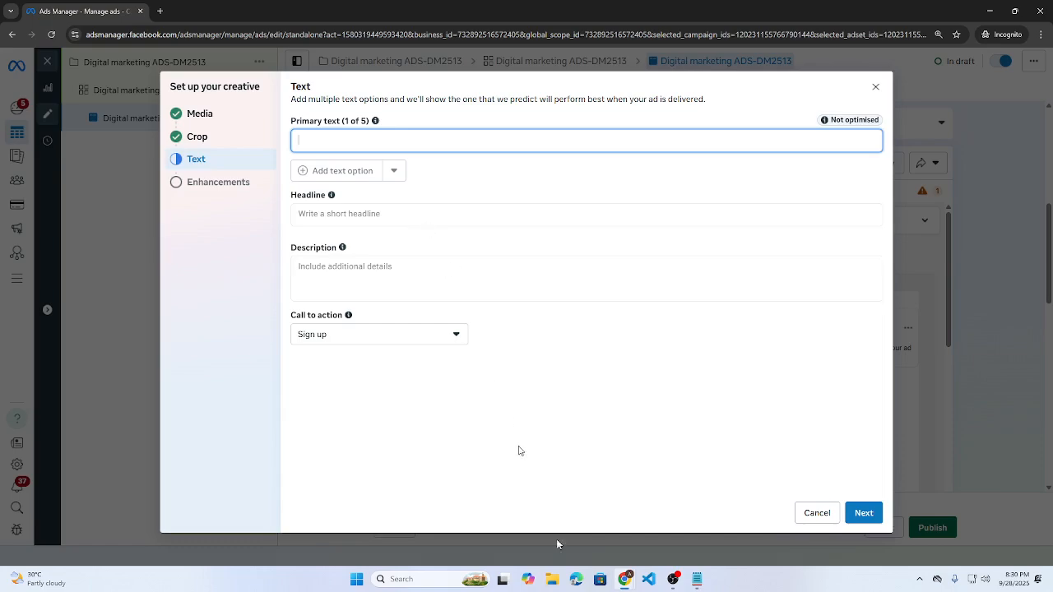
mouse_move(626, 579)
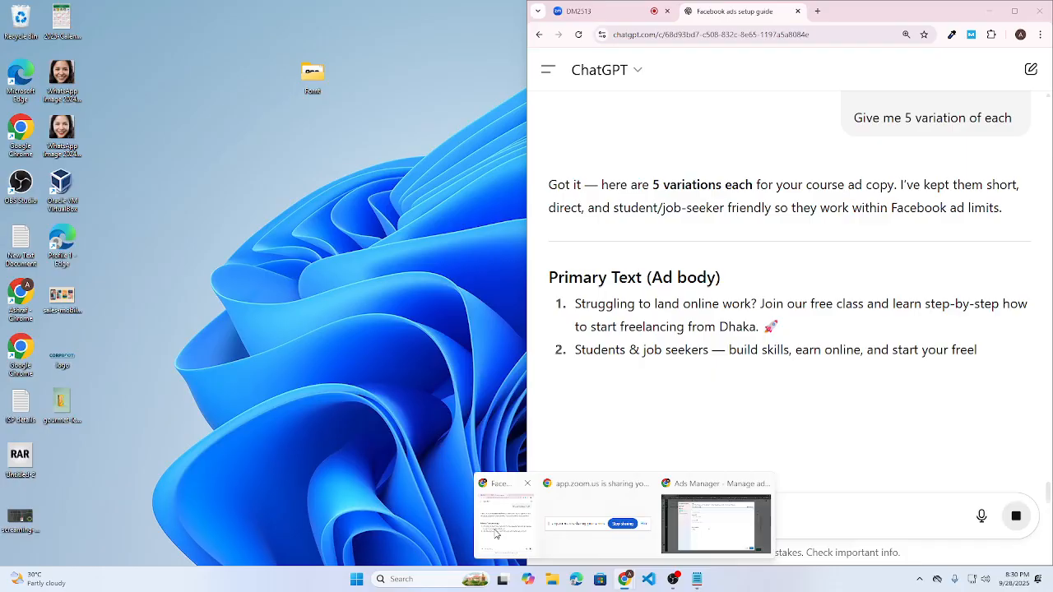
click(498, 533)
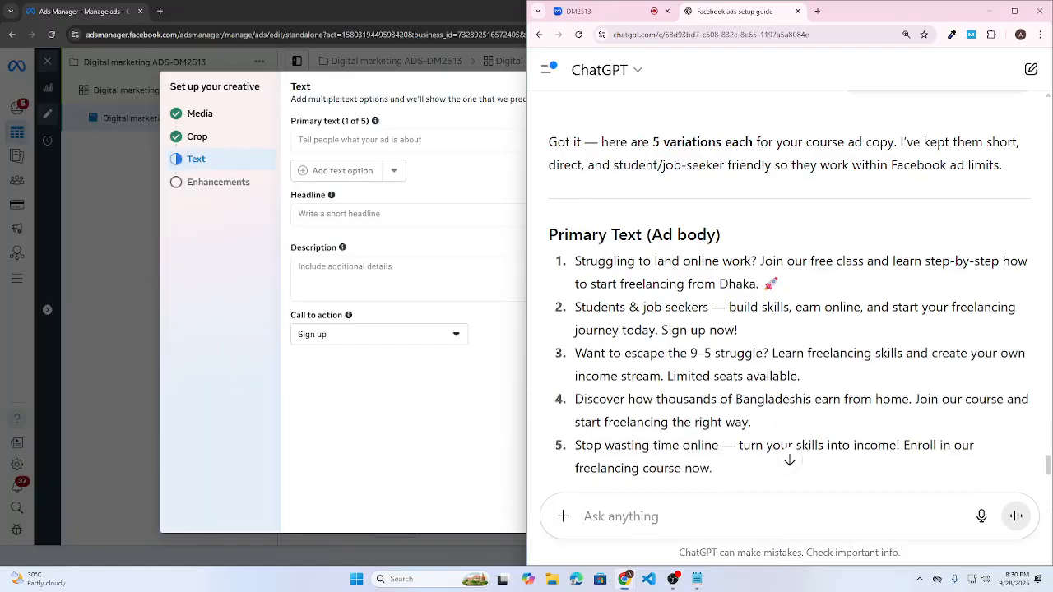
- Review the first two Primary Text variations in ChatGPT's reply
drag(576, 250, 794, 274)
click(794, 274)
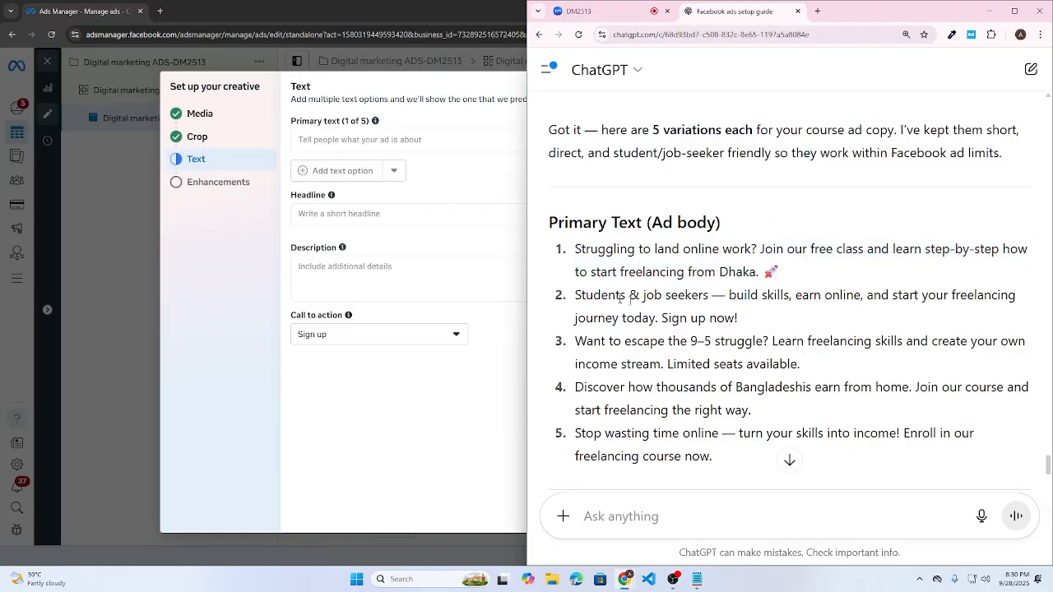
drag(576, 294, 743, 341)
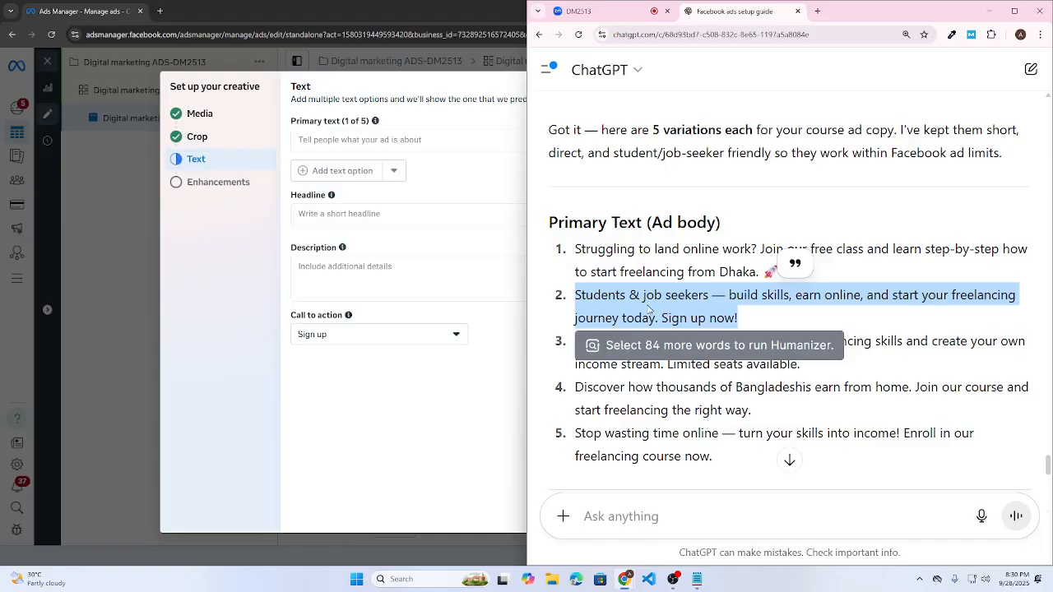
click(973, 310)
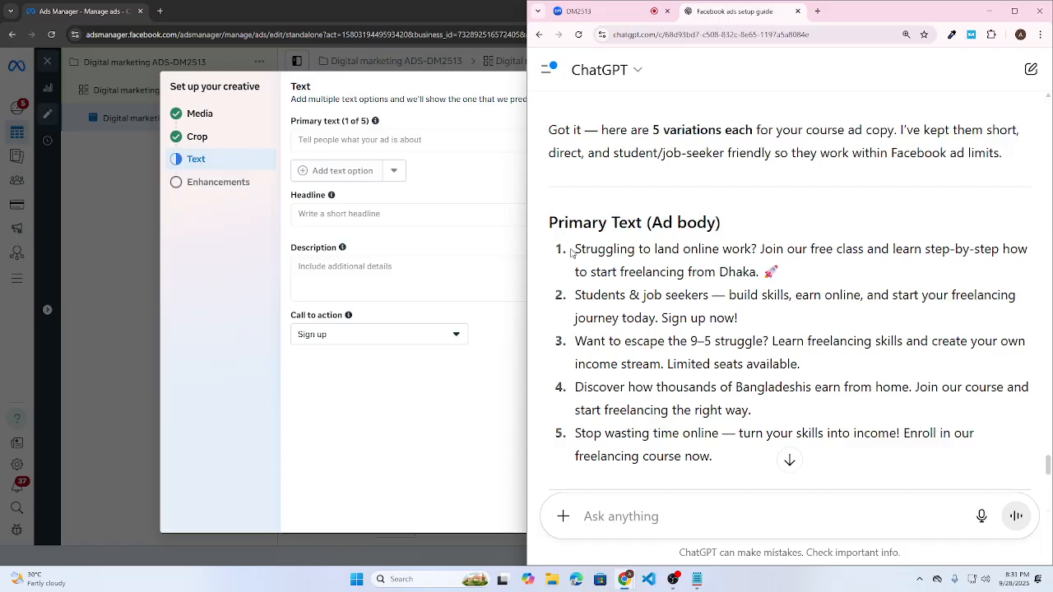
- Paste ChatGPT's first variation, 'Struggling to land online work? Join our free class…', into Primary text
triple_click(691, 250)
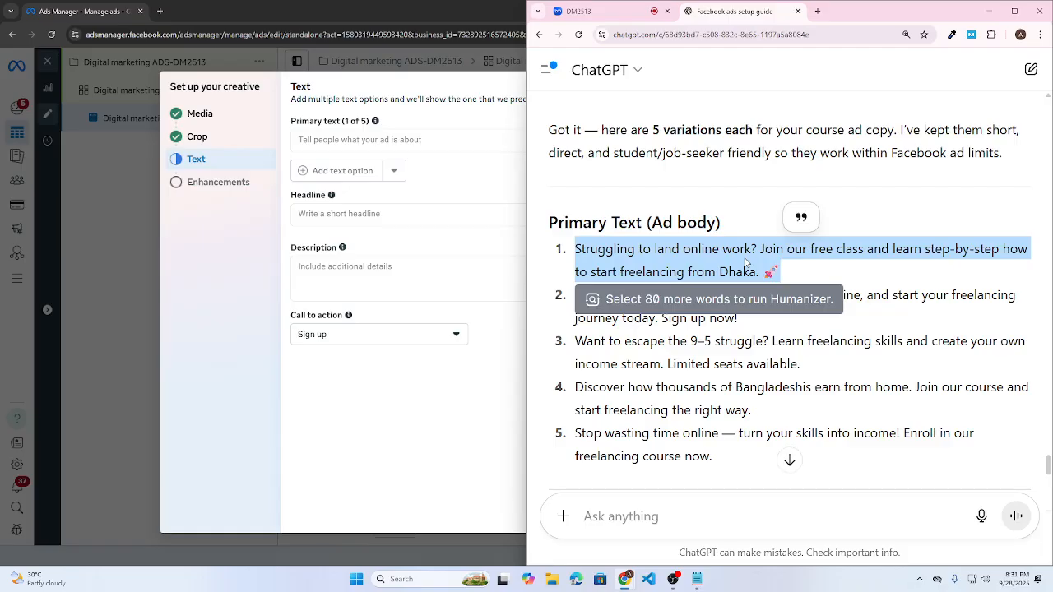
click(701, 262)
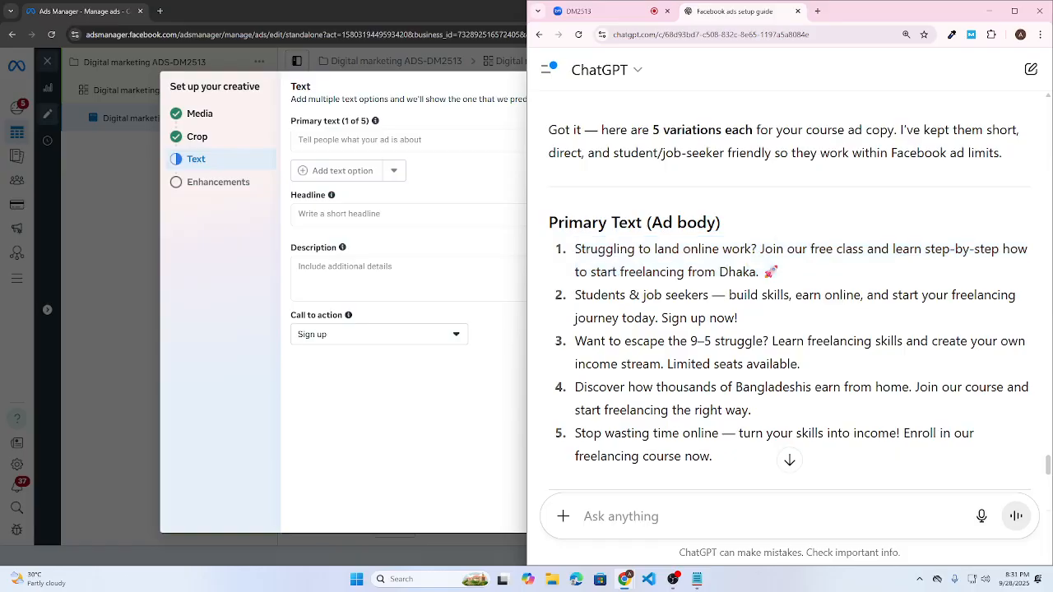
double_click(738, 251)
drag(833, 251, 980, 252)
click(922, 259)
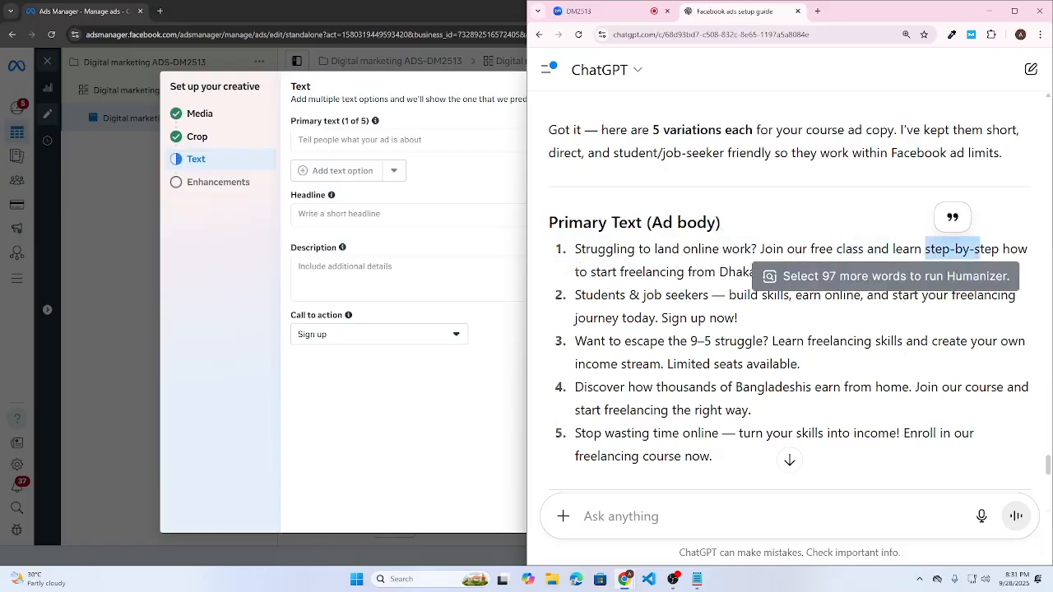
drag(576, 270, 727, 271)
click(728, 271)
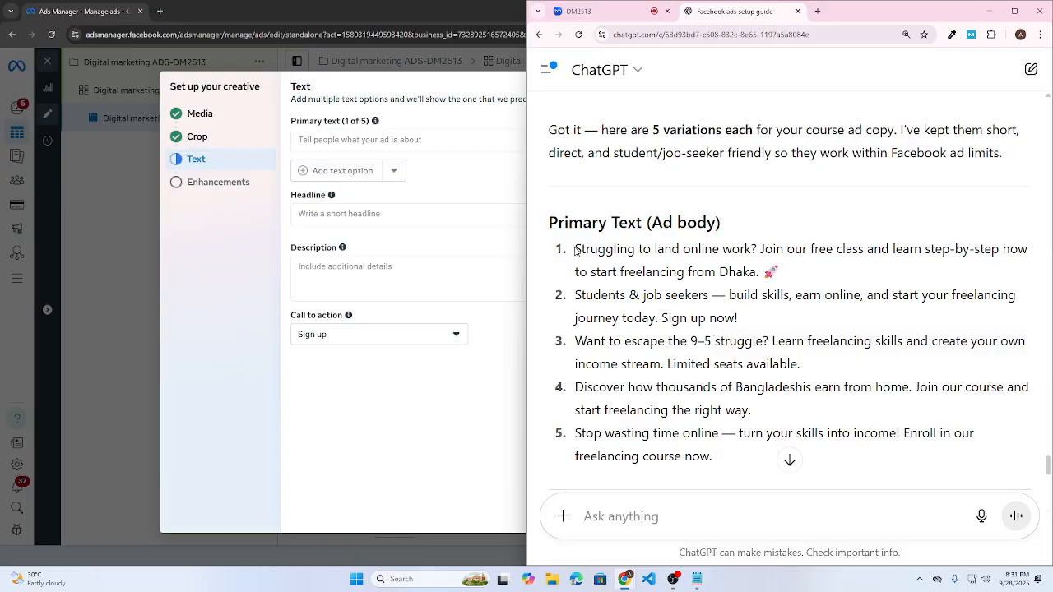
drag(576, 251, 758, 272)
key(ctrl+c)
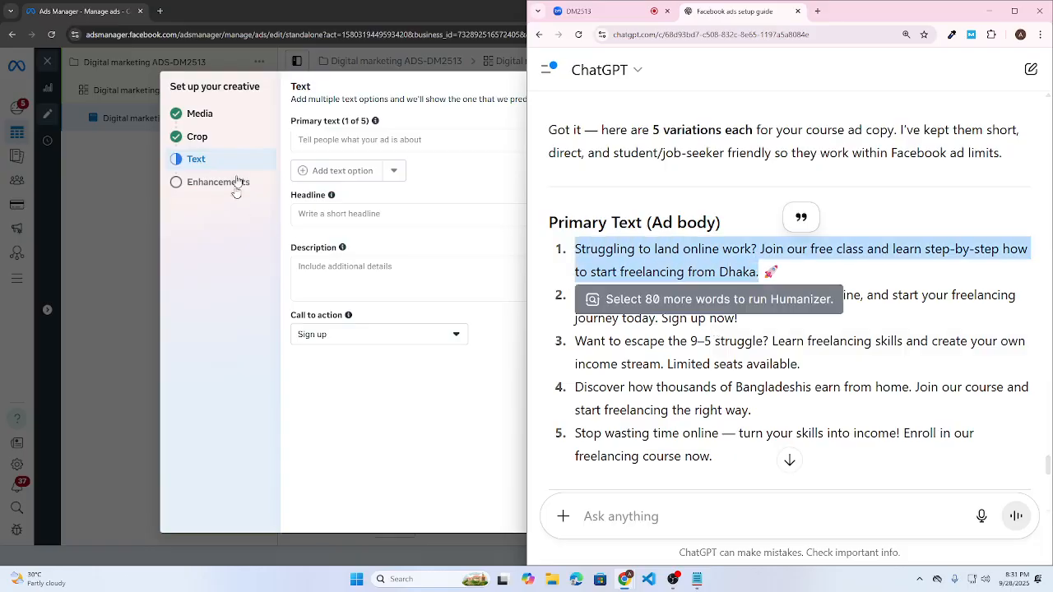
click(370, 140)
key(ctrl+v)
key(super+Left)
key(super+Up)
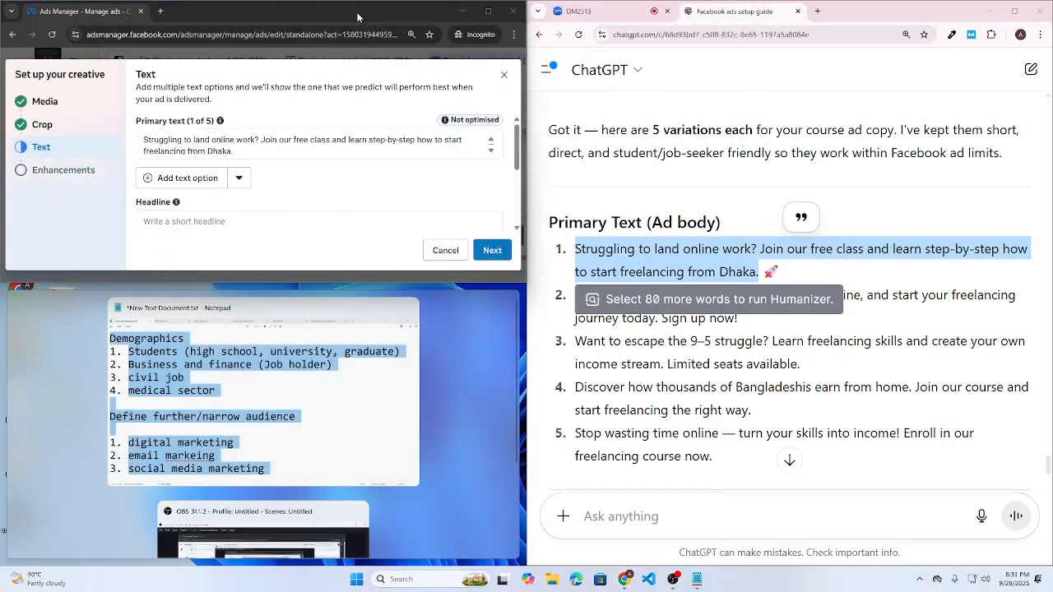
- Add primary text options 2 and 3, filling them with ChatGPT's second and third variations
drag(358, 20, 2, 263)
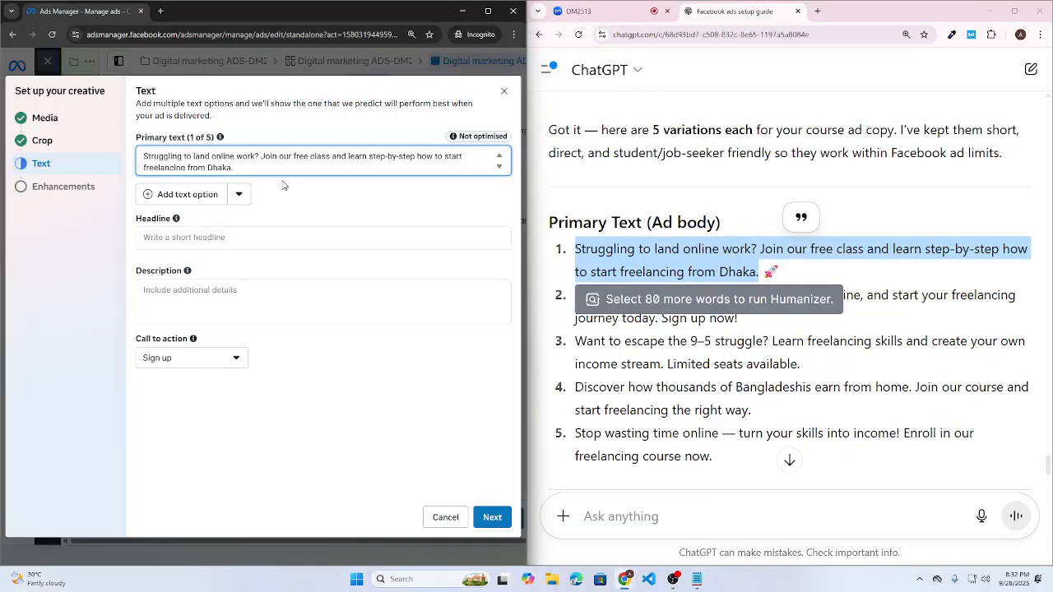
click(191, 197)
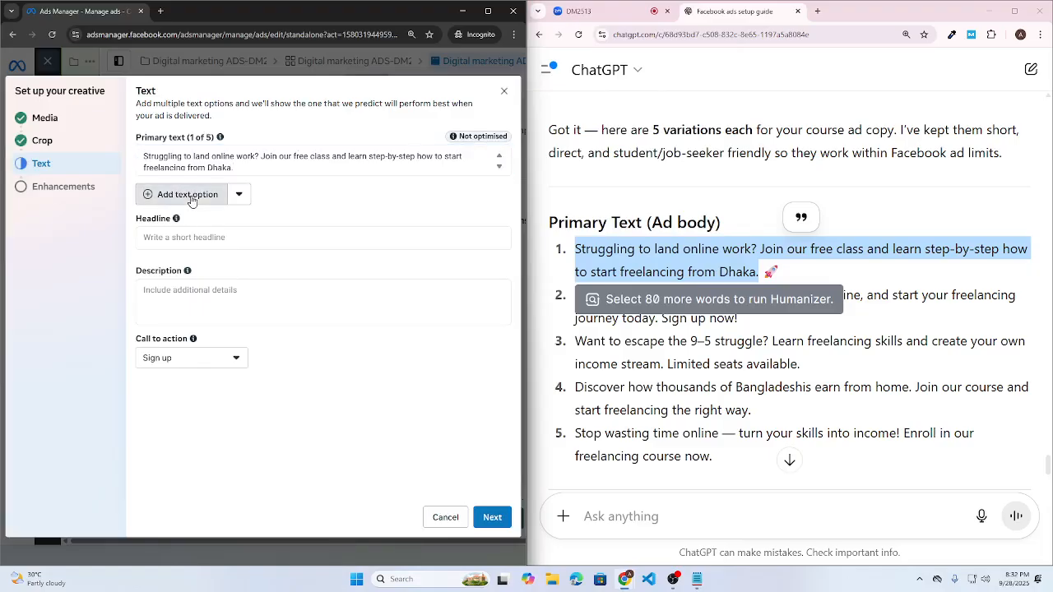
click(866, 417)
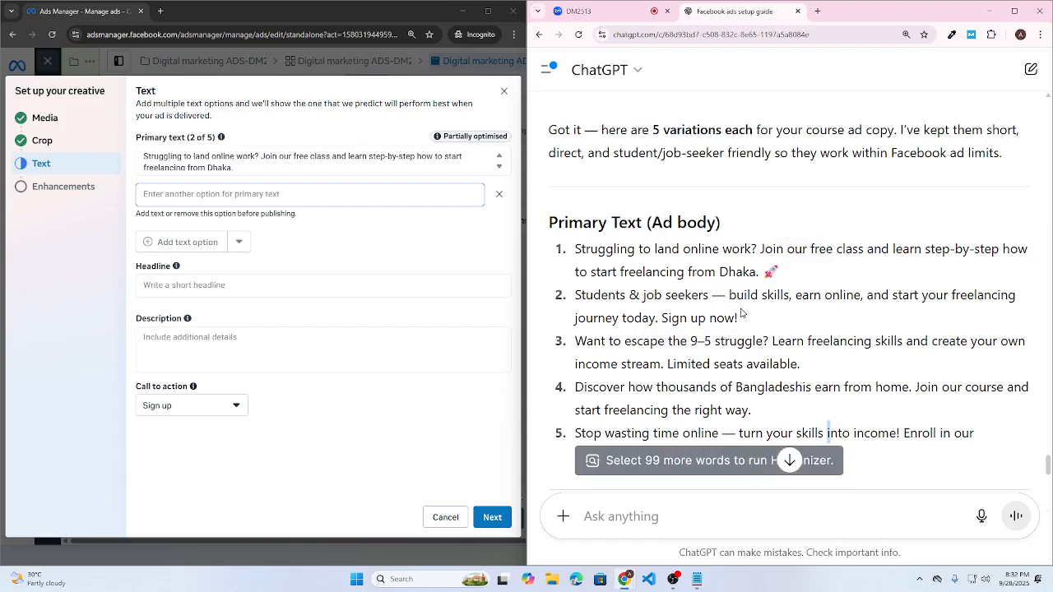
drag(741, 318, 575, 294)
key(ctrl+c)
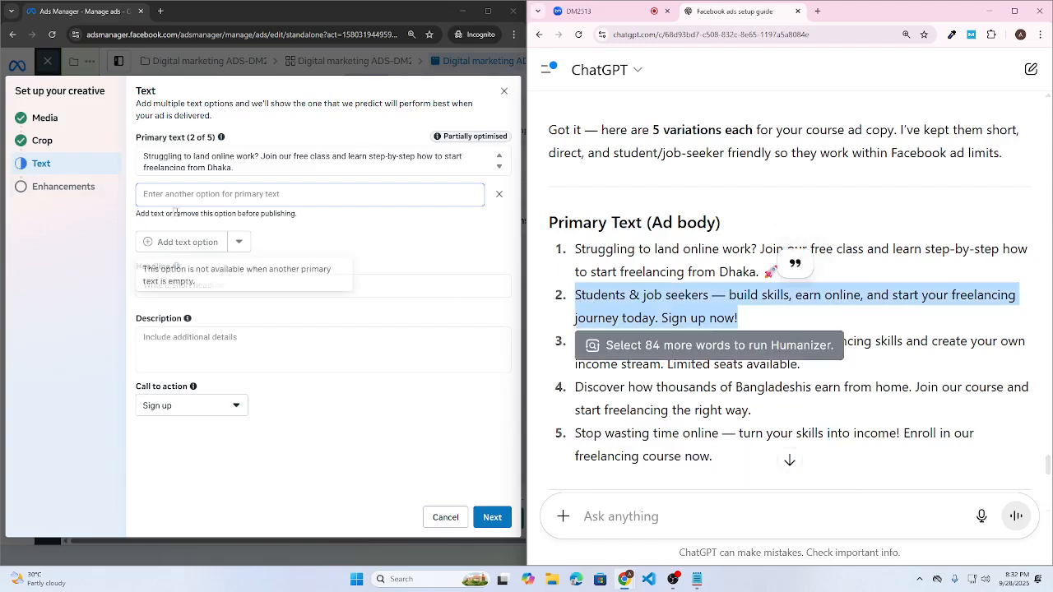
click(247, 194)
key(ctrl+v)
click(176, 248)
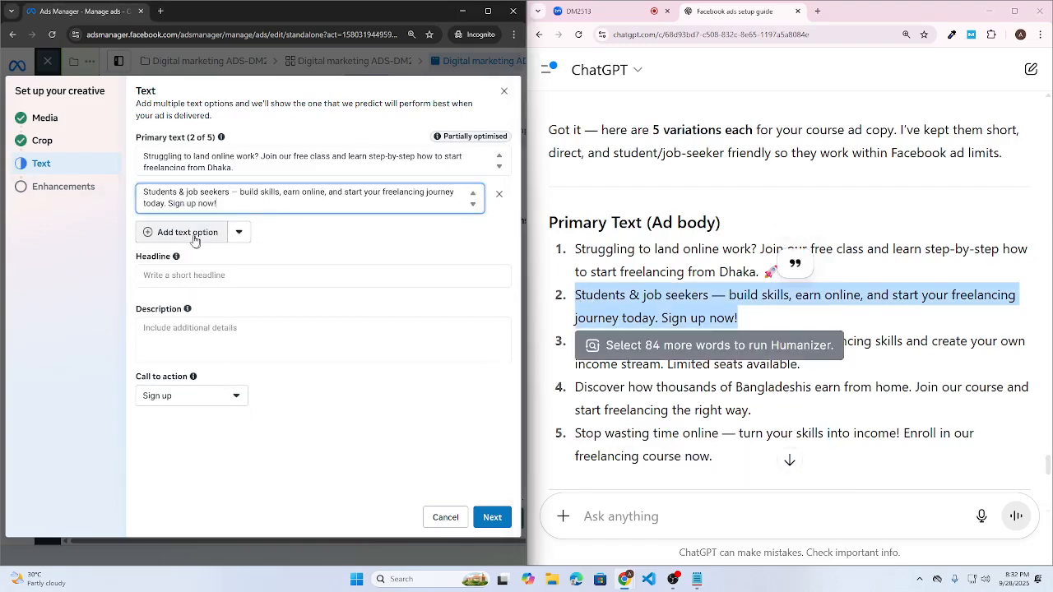
drag(802, 367, 576, 333)
key(ctrl+c)
click(183, 233)
key(ctrl+v)
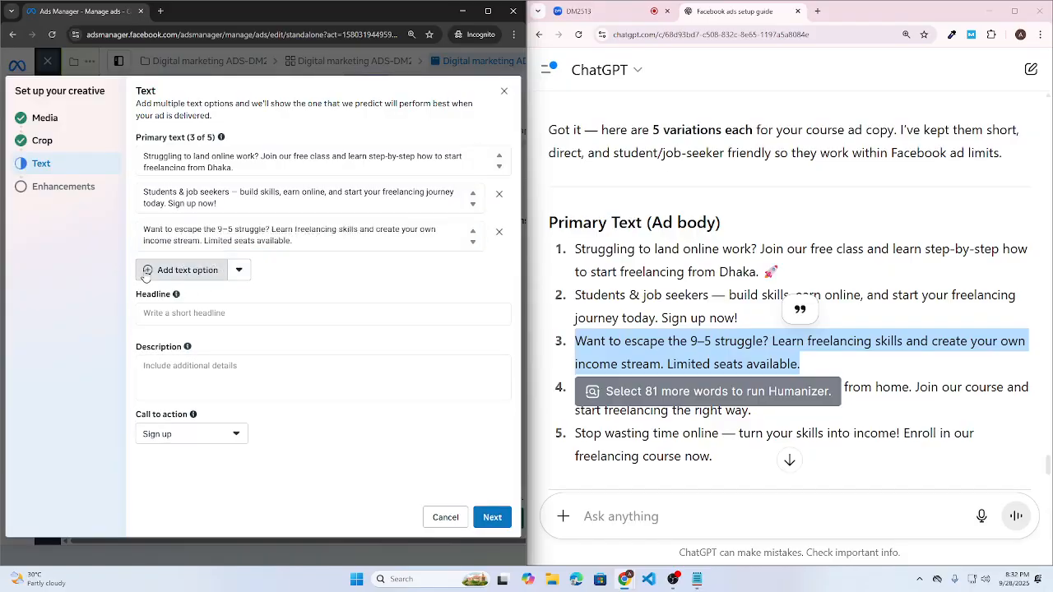
- Add options 4 and 5 with the fourth and fifth variations, ending 'Stop wasting time online…'
click(178, 286)
click(685, 410)
drag(755, 412, 533, 390)
key(ctrl+c)
click(214, 270)
key(ctrl+v)
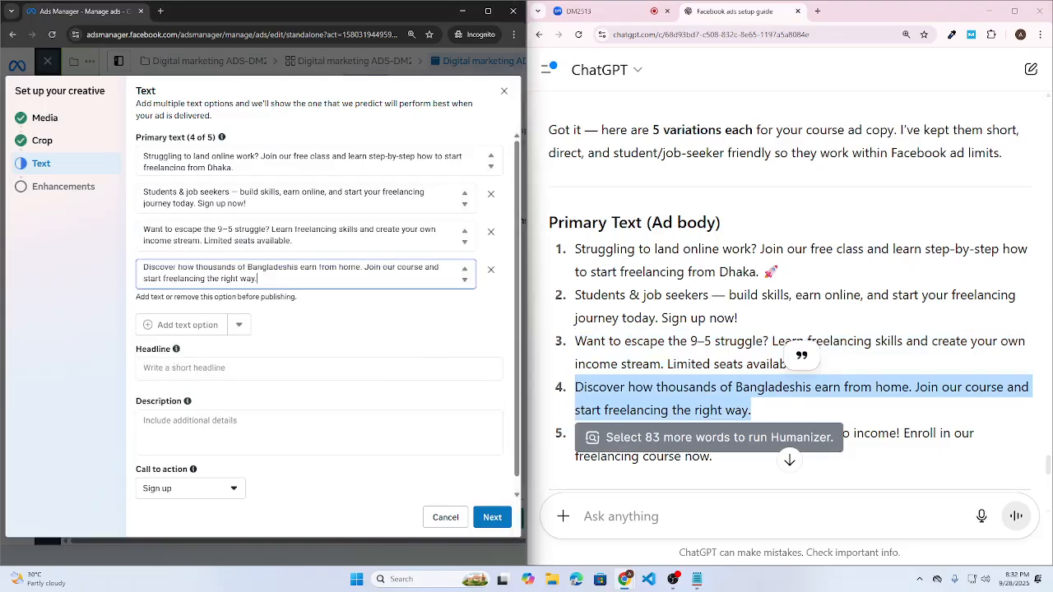
drag(713, 458, 574, 433)
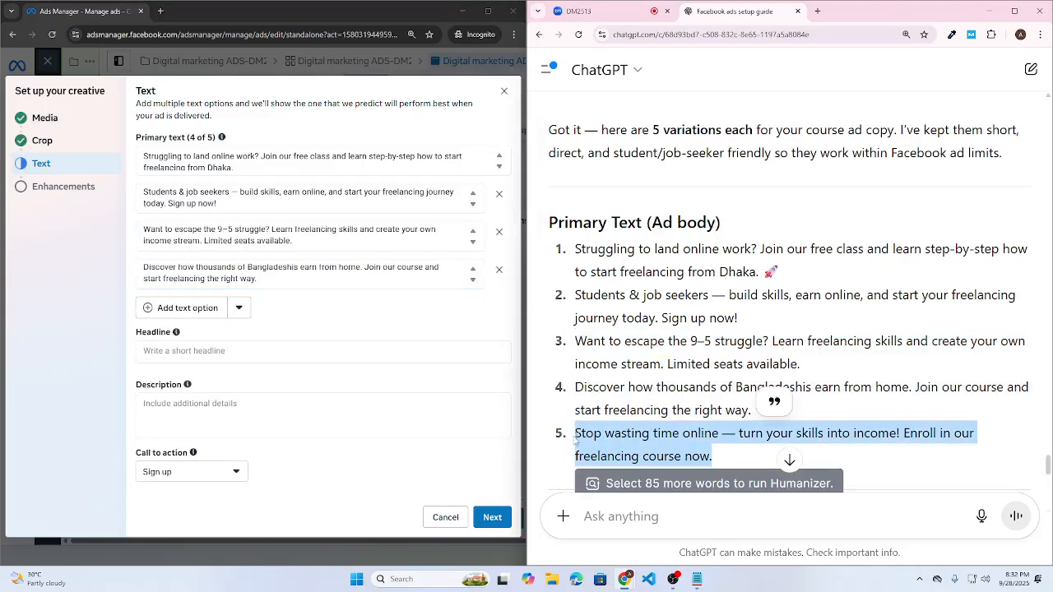
click(169, 307)
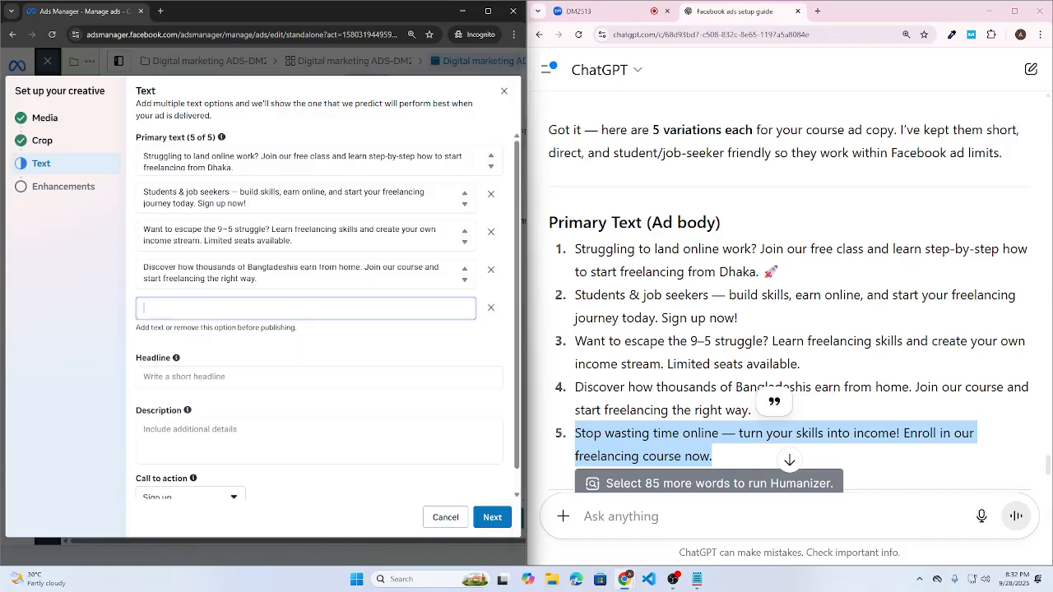
key(ctrl+v)
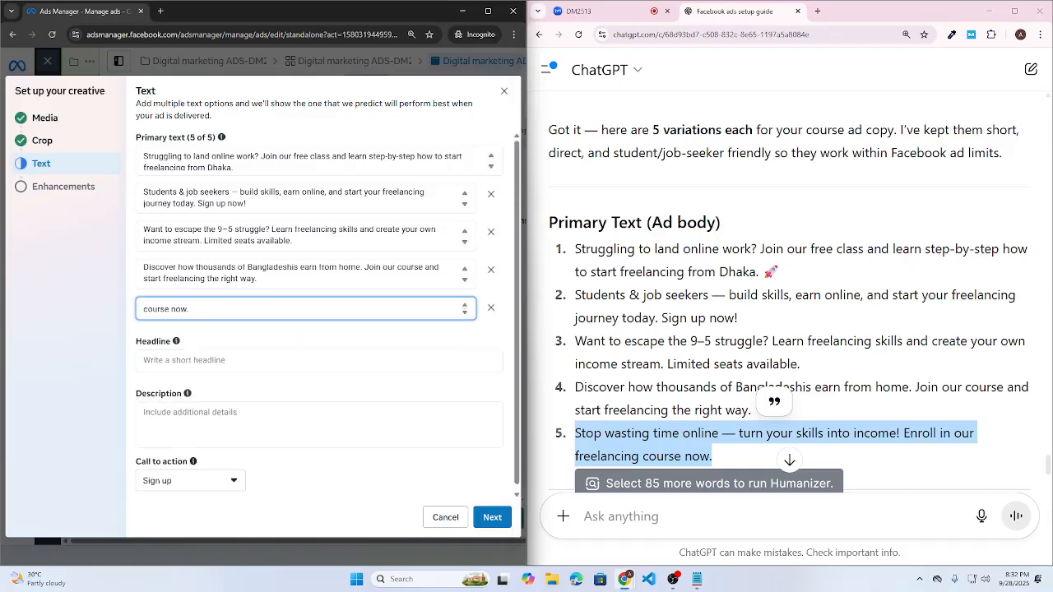
key(ctrl+a)
scroll(232, 307, up, 1)
click(227, 308)
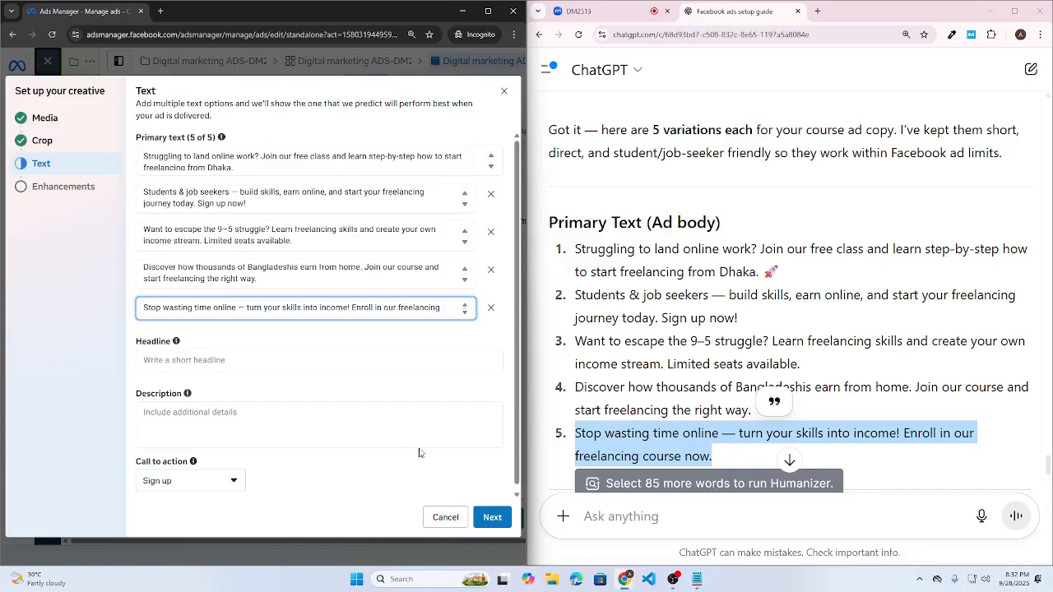
scroll(790, 329, down, 3)
- Fill the first two headlines, starting with 'Start Your Freelancing Career Today', from ChatGPT's headings
click(620, 349)
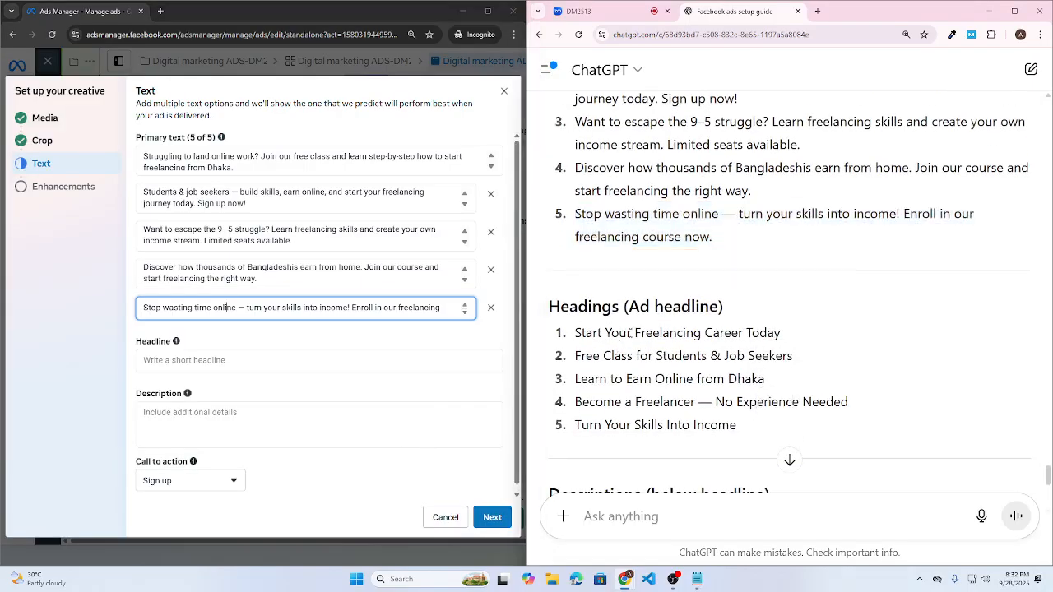
scroll(620, 350, down, 1)
drag(575, 223, 788, 232)
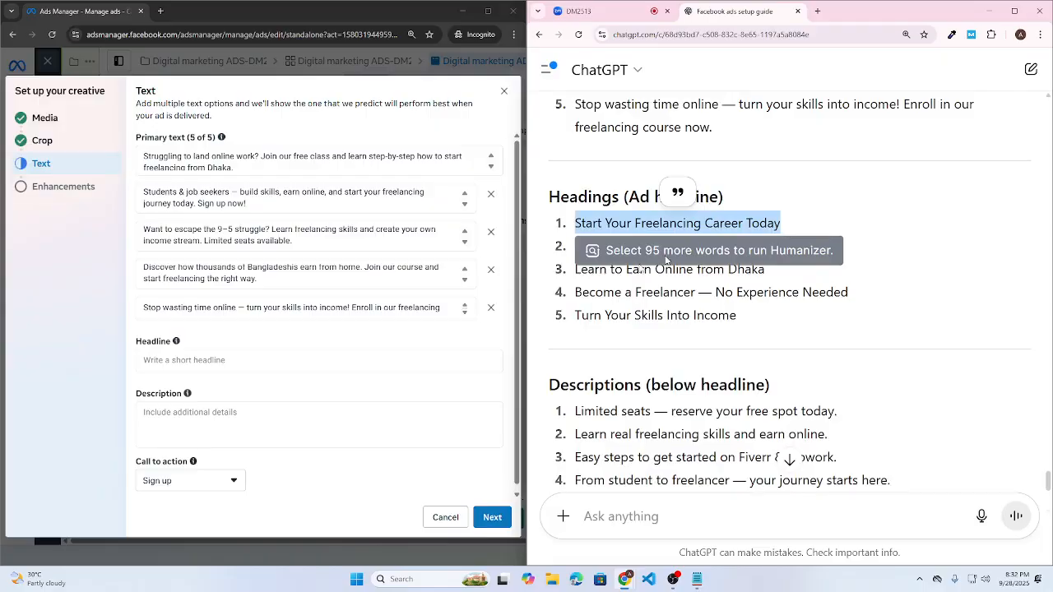
key(ctrl+c)
click(223, 359)
key(ctrl+v)
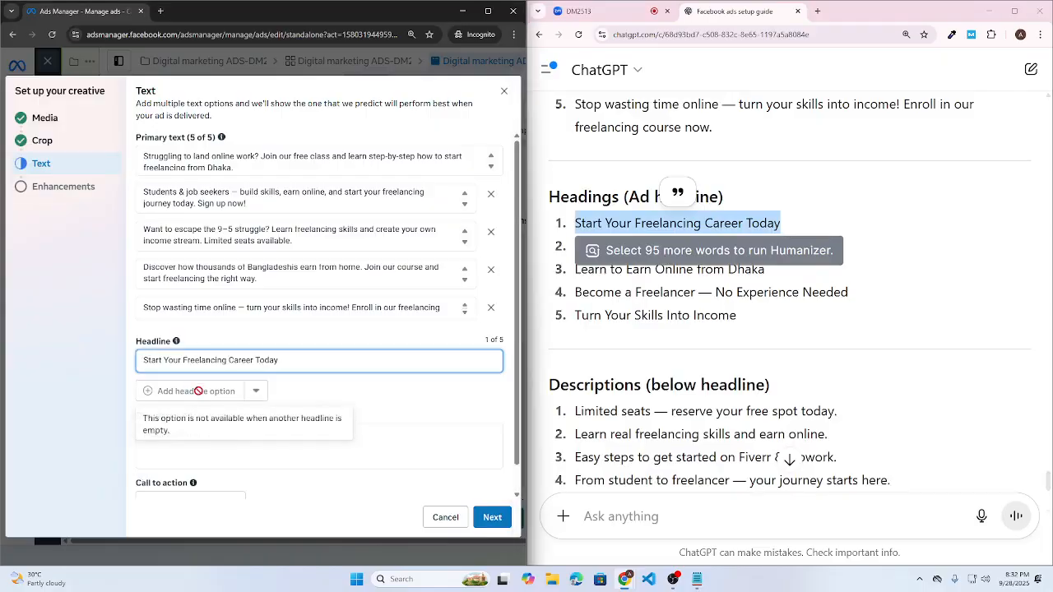
click(198, 391)
click(583, 257)
drag(575, 246, 793, 247)
key(ctrl+c)
click(222, 391)
key(ctrl+v)
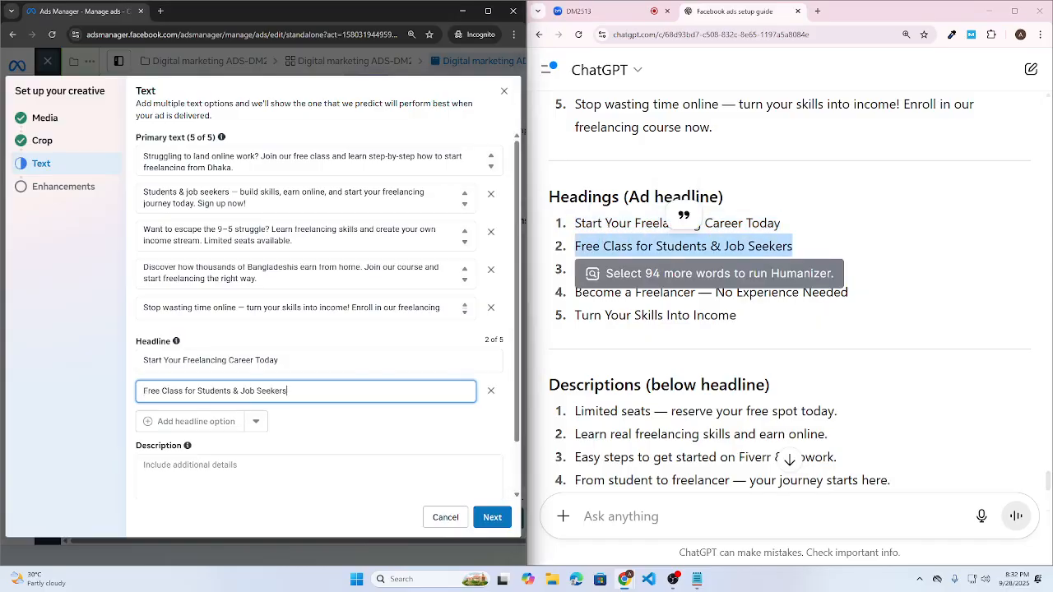
- Add headlines 3–5, including 'Learn to Earn Online from Dhaka' and 'Turn Your Skills Into Income'
click(210, 422)
drag(575, 269, 767, 274)
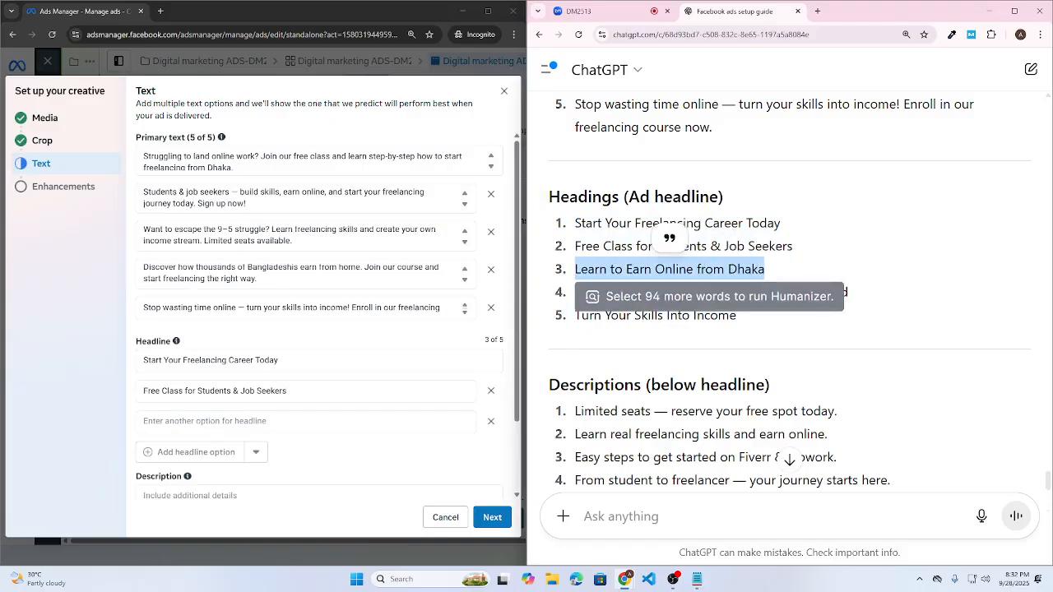
key(alt+Tab)
key(ctrl+v)
drag(574, 292, 916, 300)
click(216, 452)
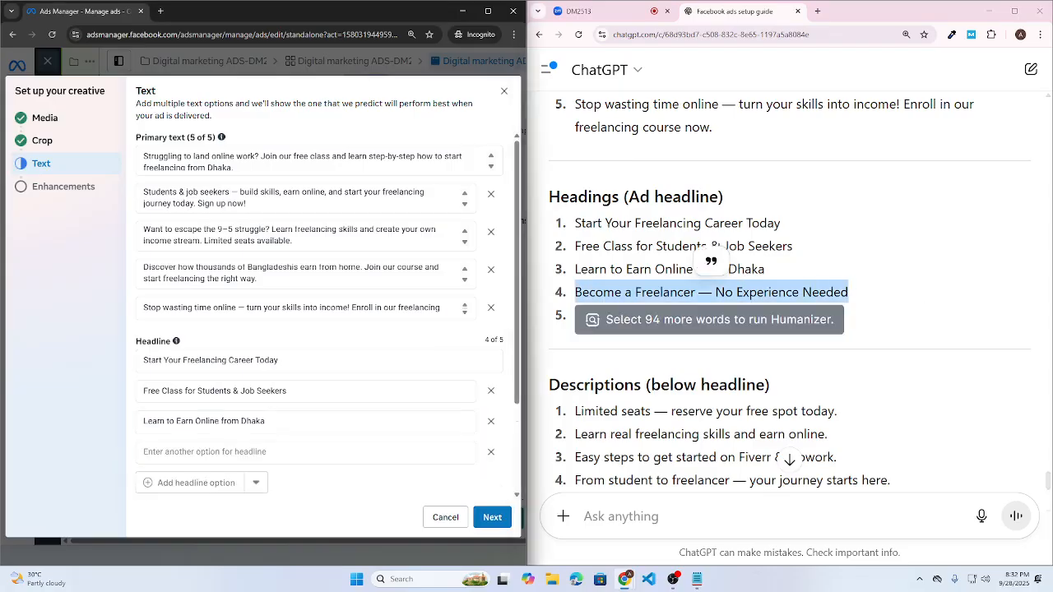
key(ctrl+v)
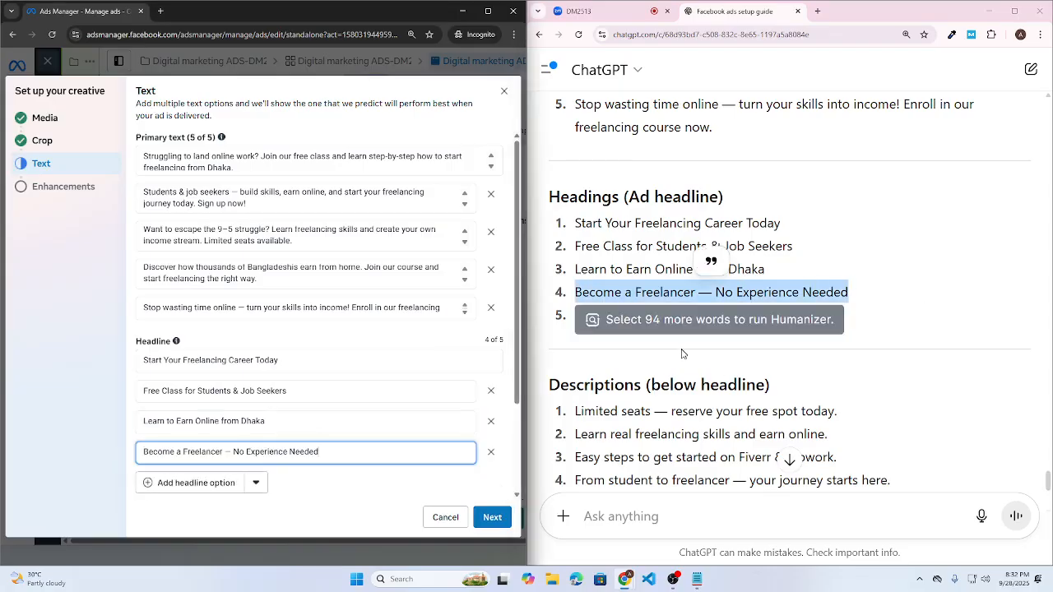
click(681, 354)
drag(581, 316, 762, 316)
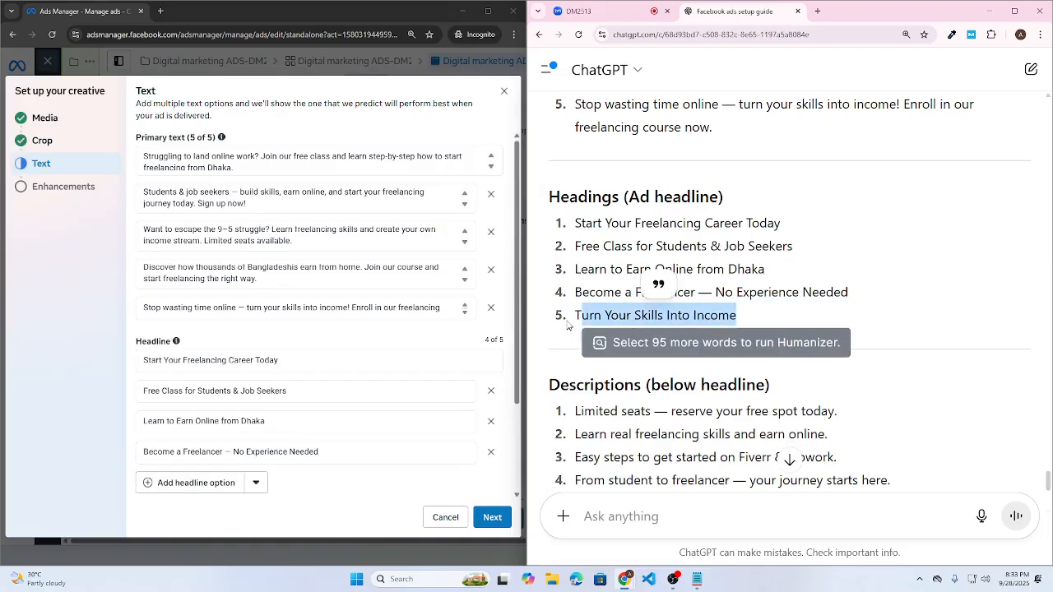
drag(571, 321, 770, 316)
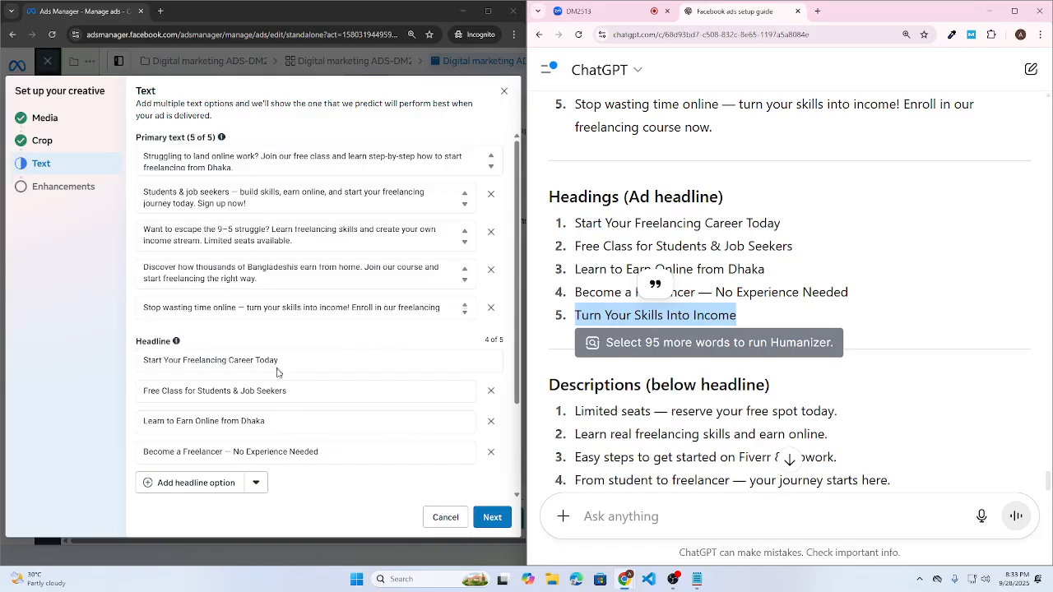
scroll(185, 380, down, 2)
click(186, 373)
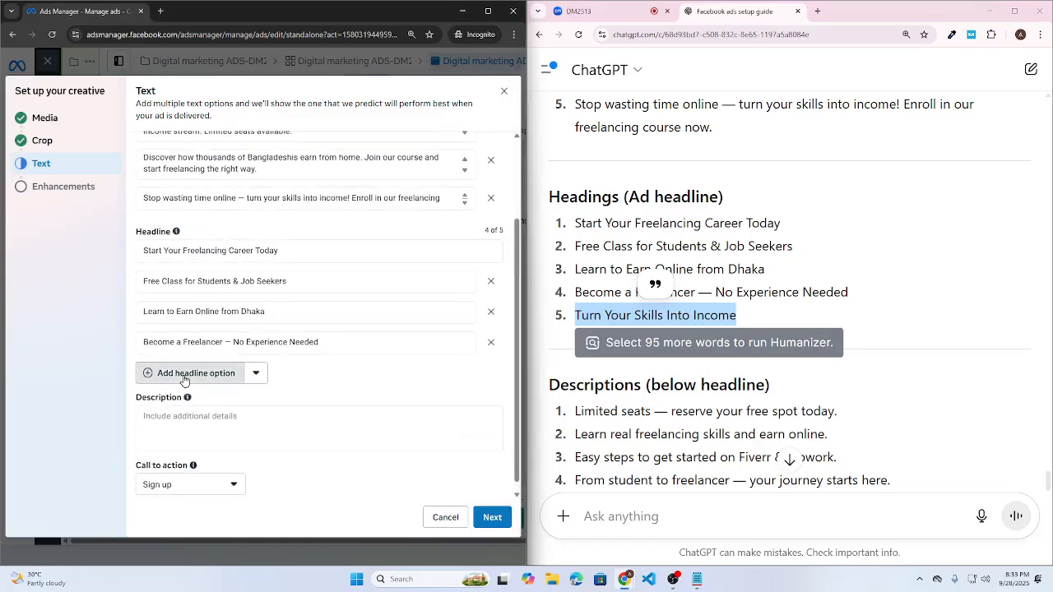
key(ctrl+v)
click(260, 409)
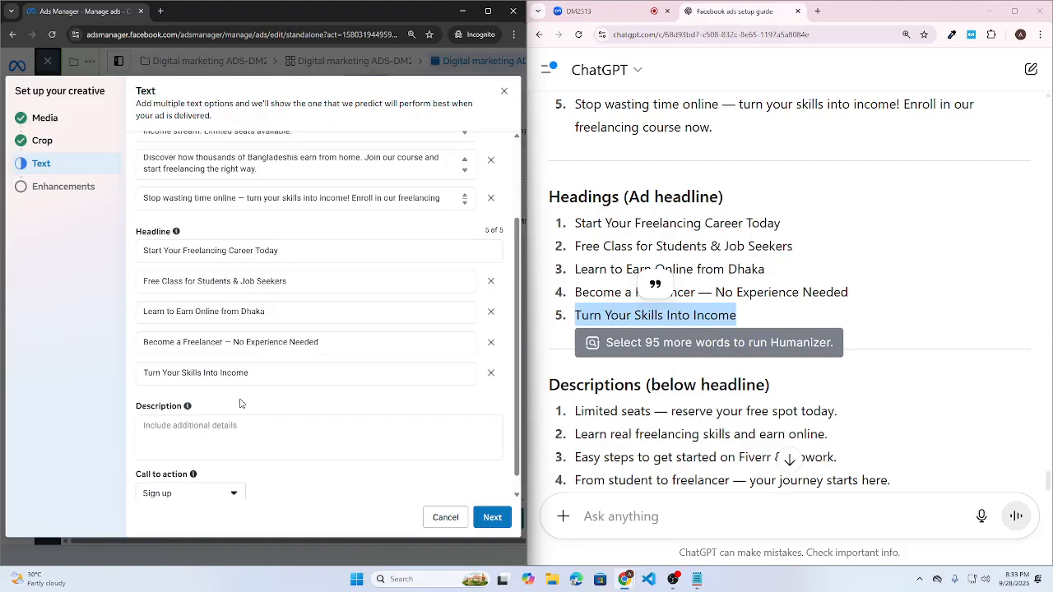
- Paste ChatGPT's first description suggestion into the Description field
scroll(847, 411, down, 2)
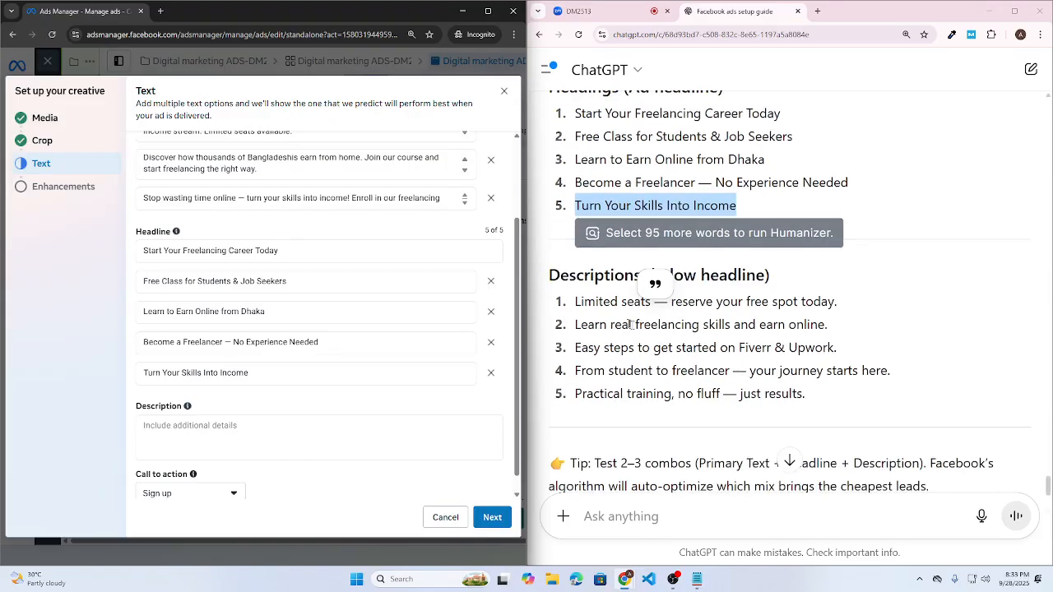
drag(575, 302, 929, 306)
key(ctrl+c)
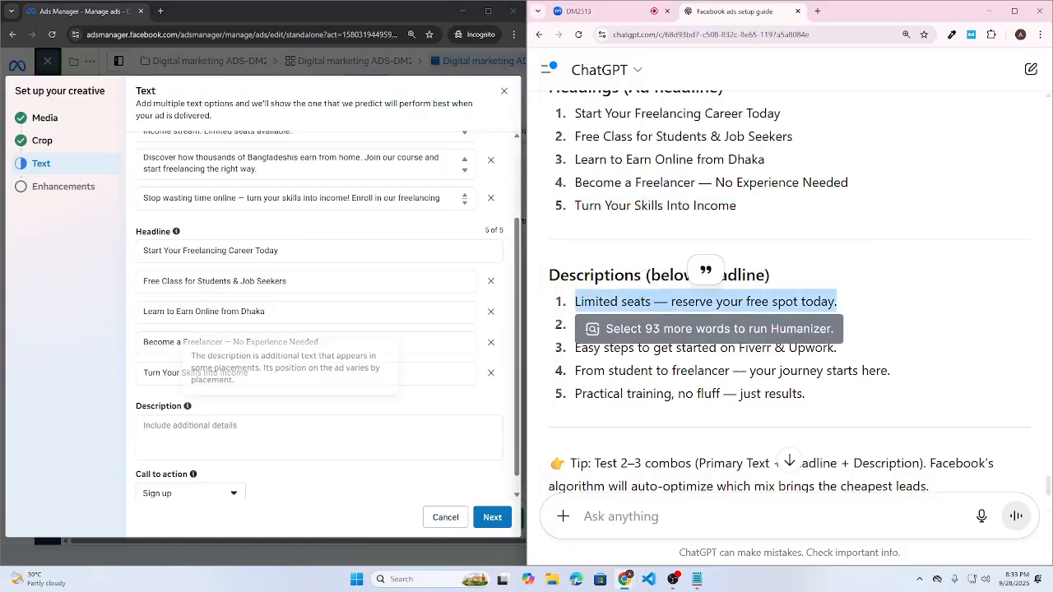
click(247, 436)
key(ctrl+v)
scroll(236, 426, down, 1)
click(324, 460)
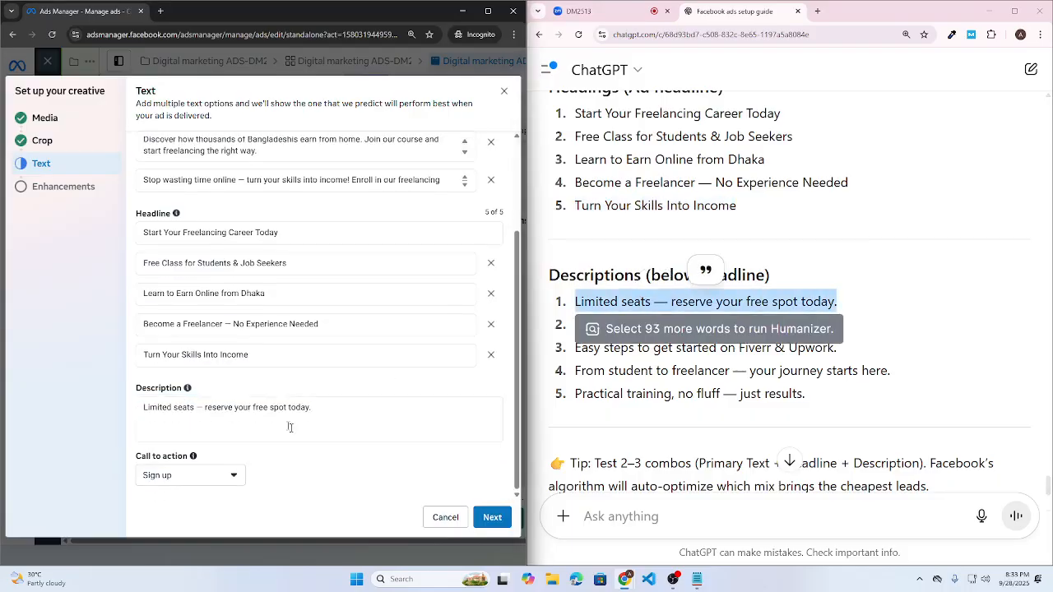
click(290, 427)
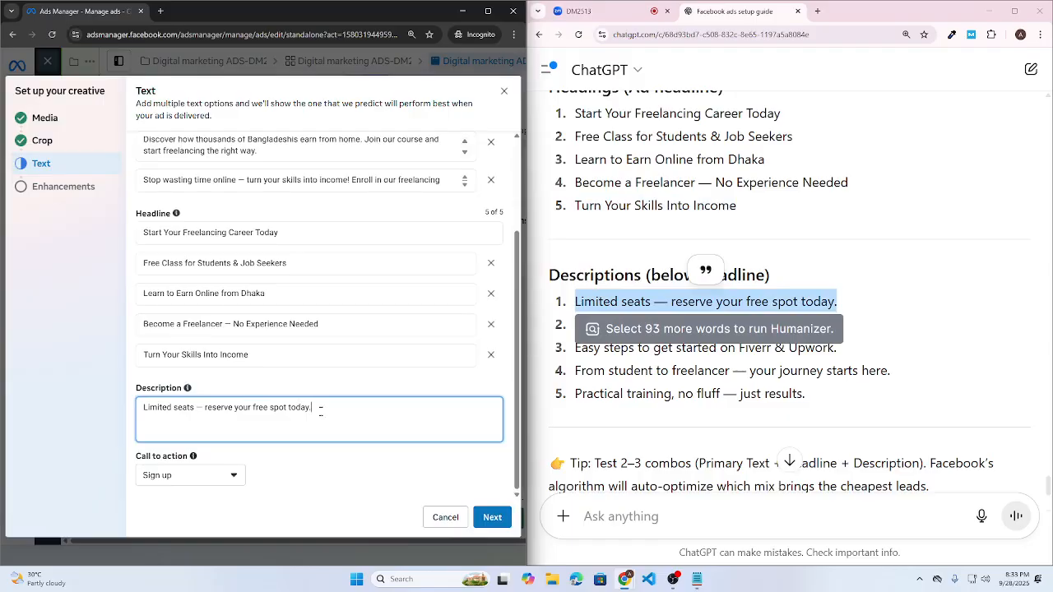
- Replace the description with 'Practical training, no fluff — just results.' and maximize Ads Manager
click(785, 401)
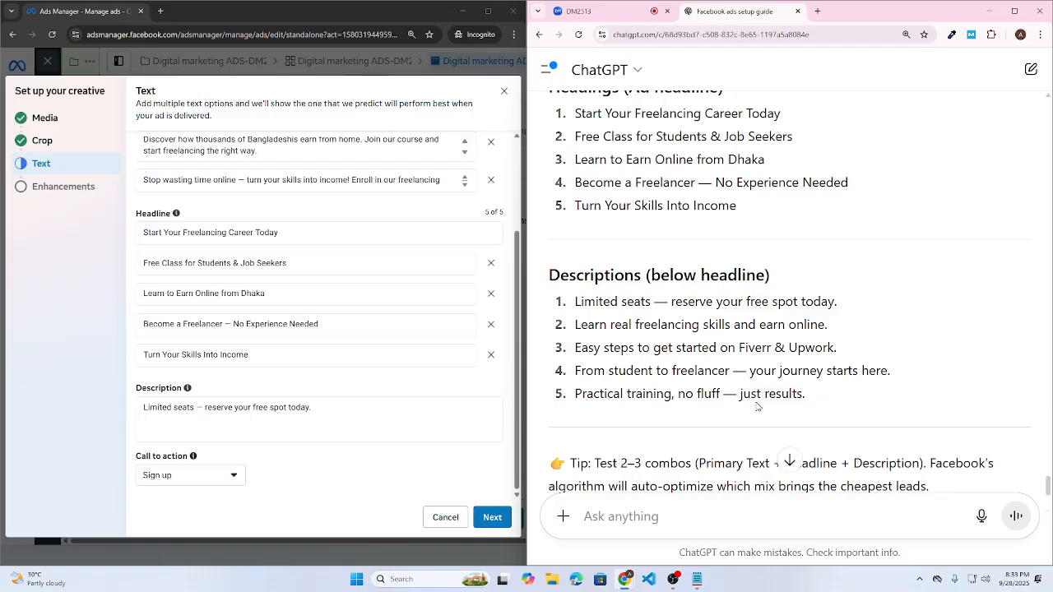
drag(815, 396, 574, 395)
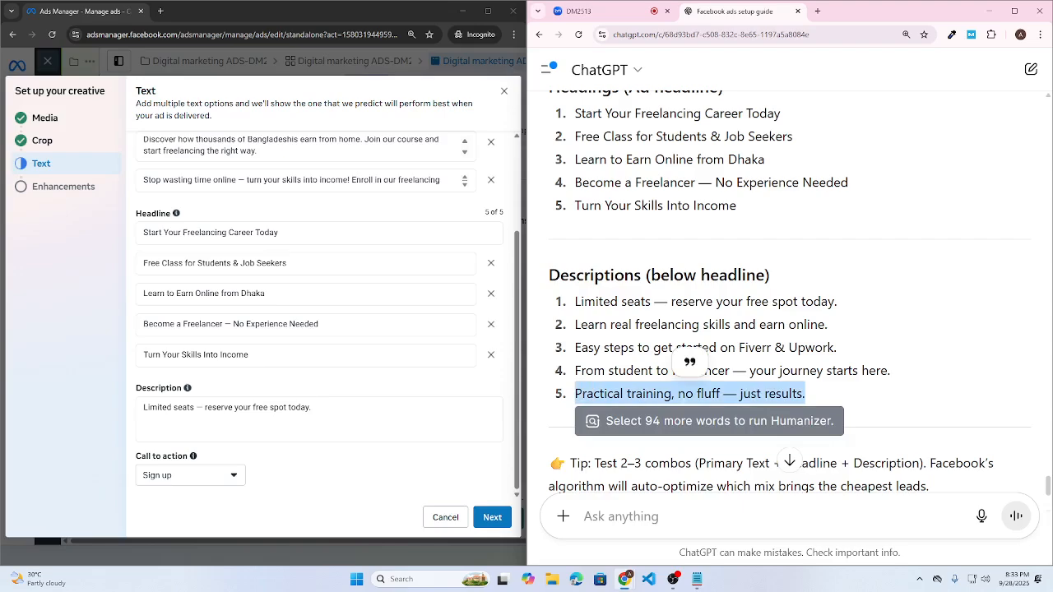
click(98, 416)
key(ctrl+a)
key(ctrl+v)
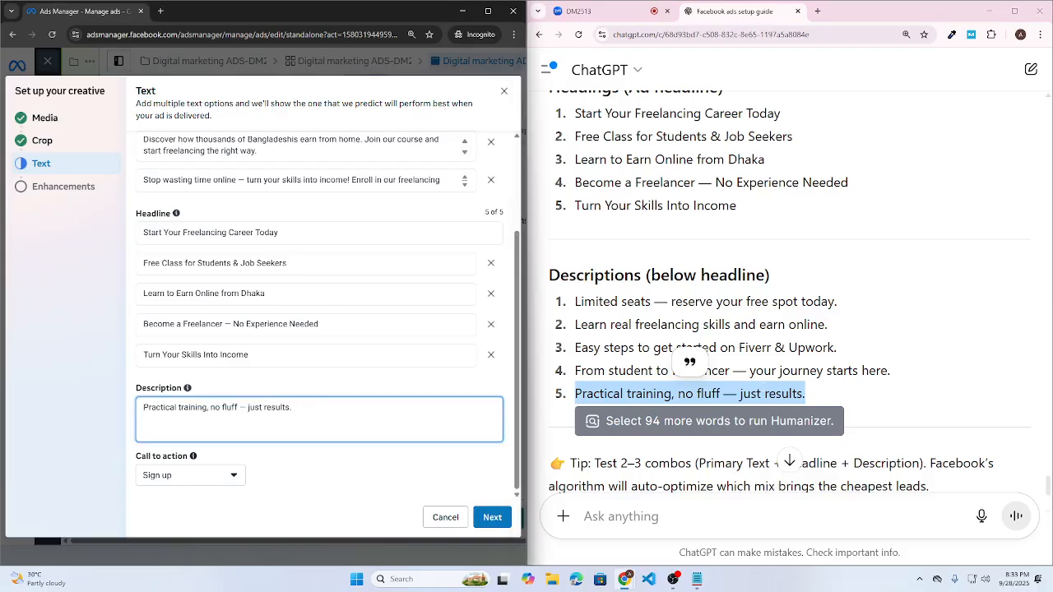
click(488, 11)
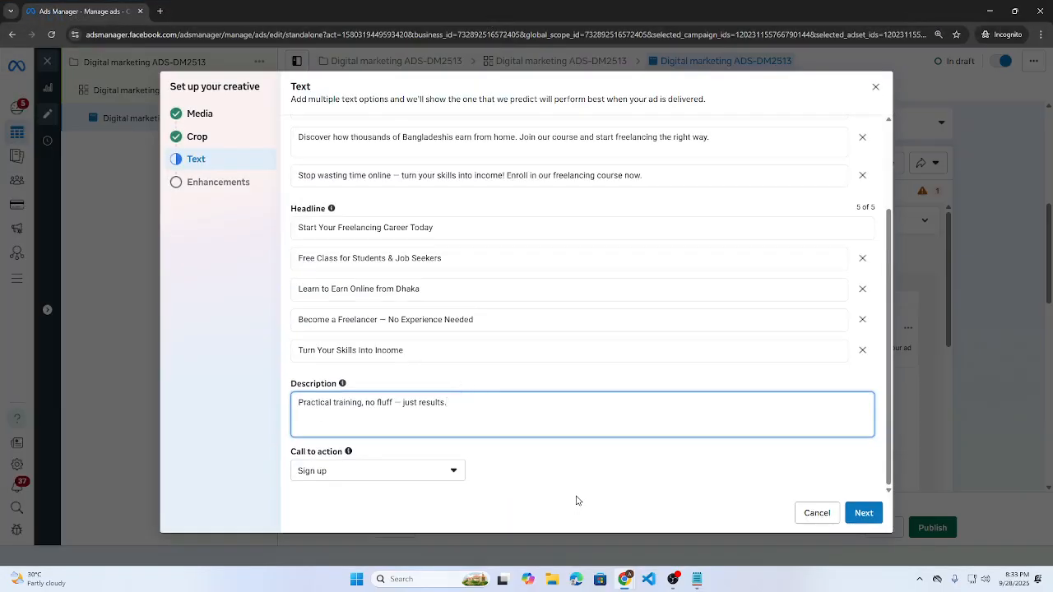
- Keep Sign up as the call to action and continue to the Enhancements step
scroll(582, 304, up, 2)
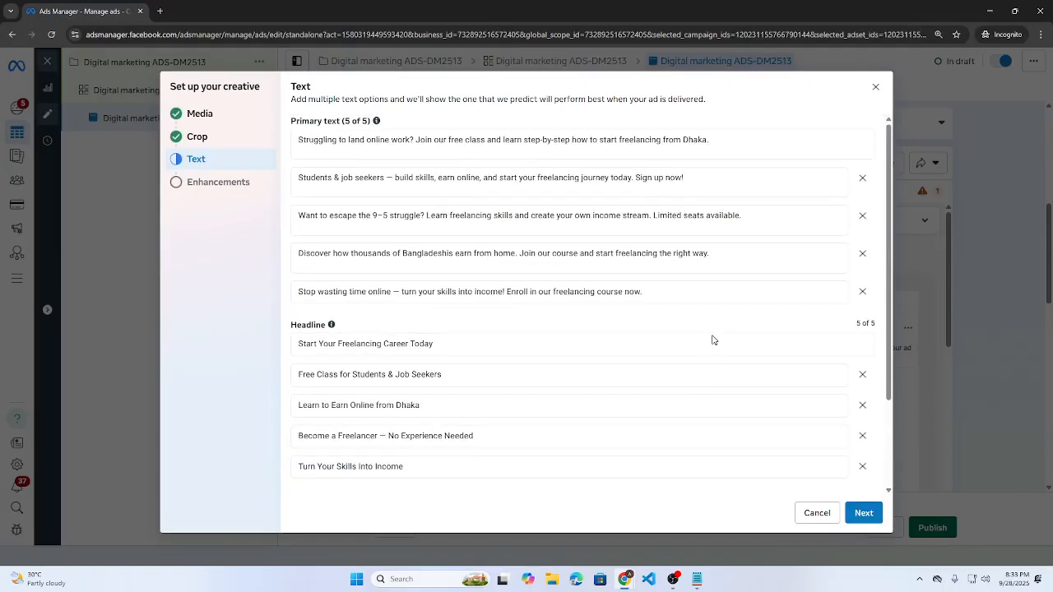
scroll(691, 334, down, 2)
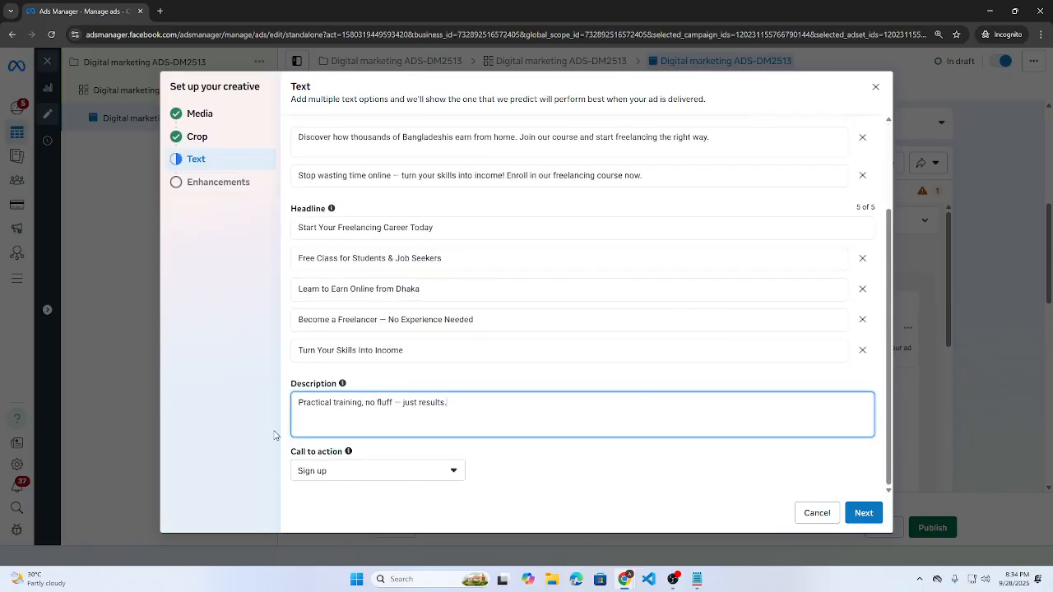
drag(282, 455, 336, 470)
click(336, 469)
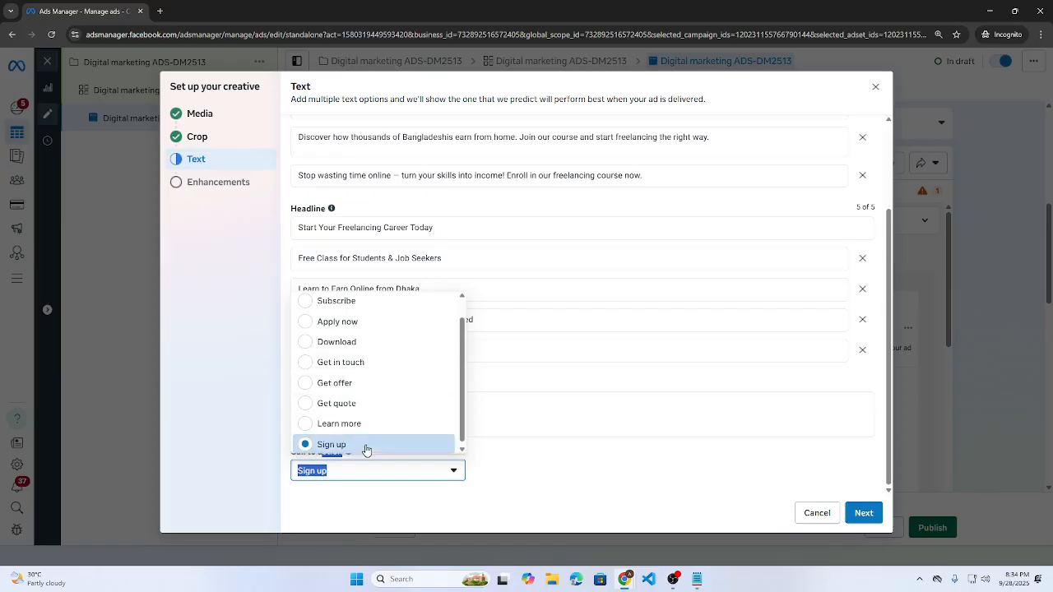
click(365, 446)
click(862, 514)
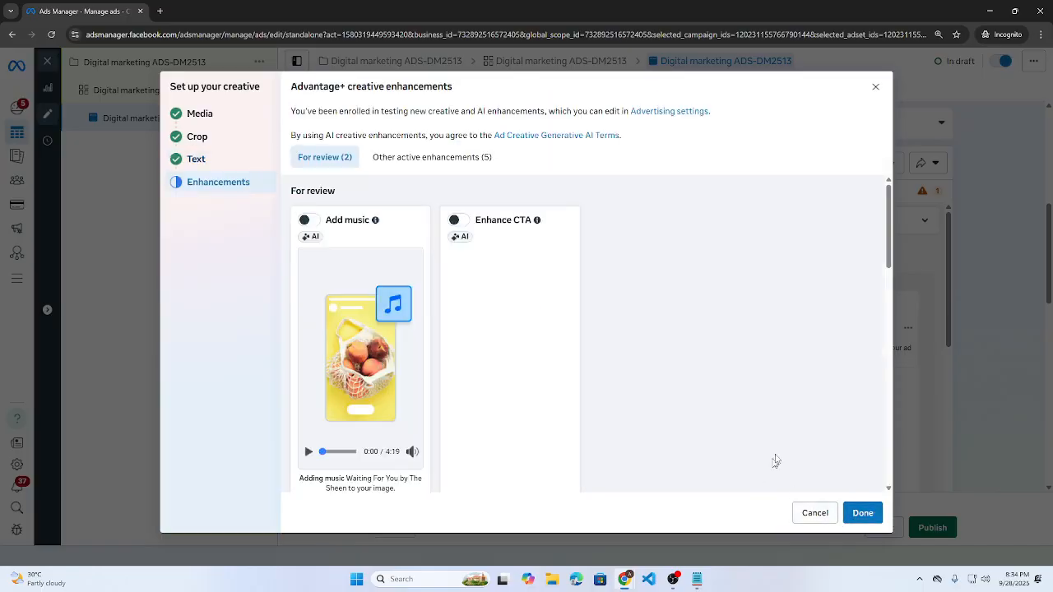
- Review the Advantage+ enhancements, keep the defaults with Add music and Enhance CTA off, and finish
scroll(733, 344, down, 2)
scroll(641, 362, up, 2)
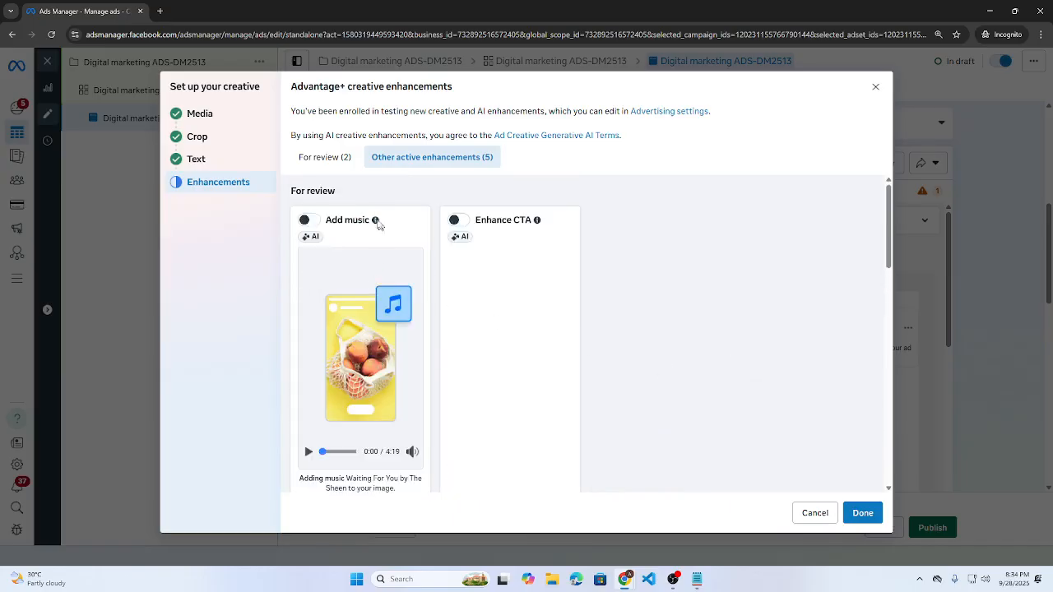
scroll(345, 395, down, 1)
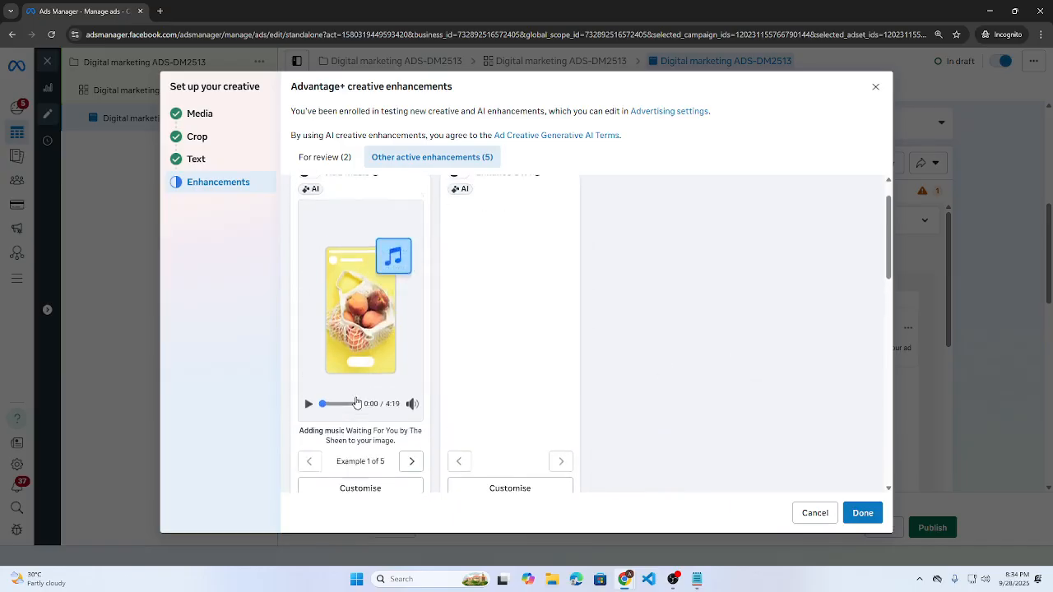
scroll(356, 403, up, 1)
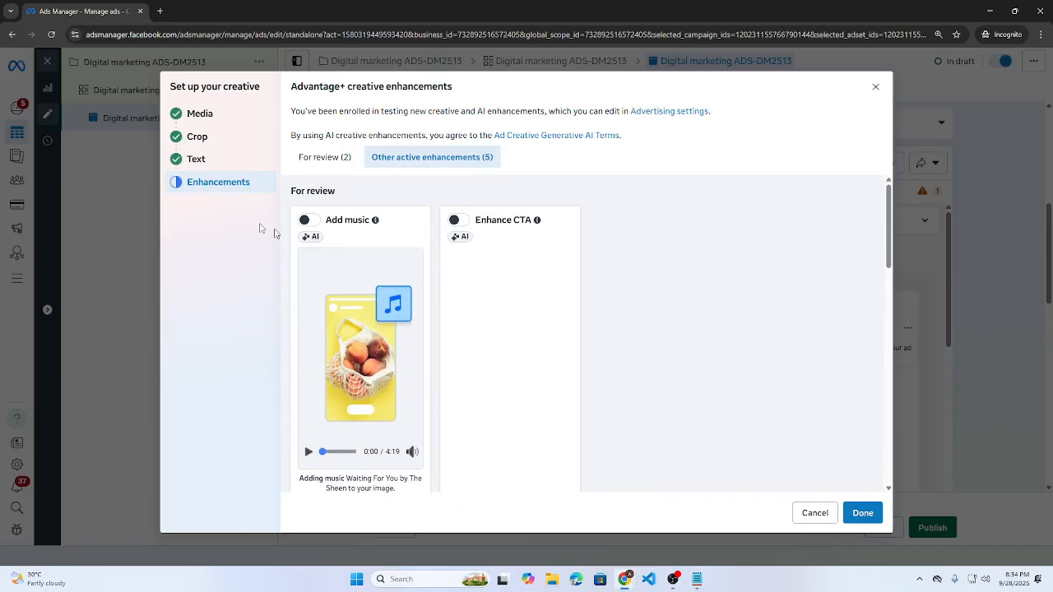
scroll(499, 289, down, 2)
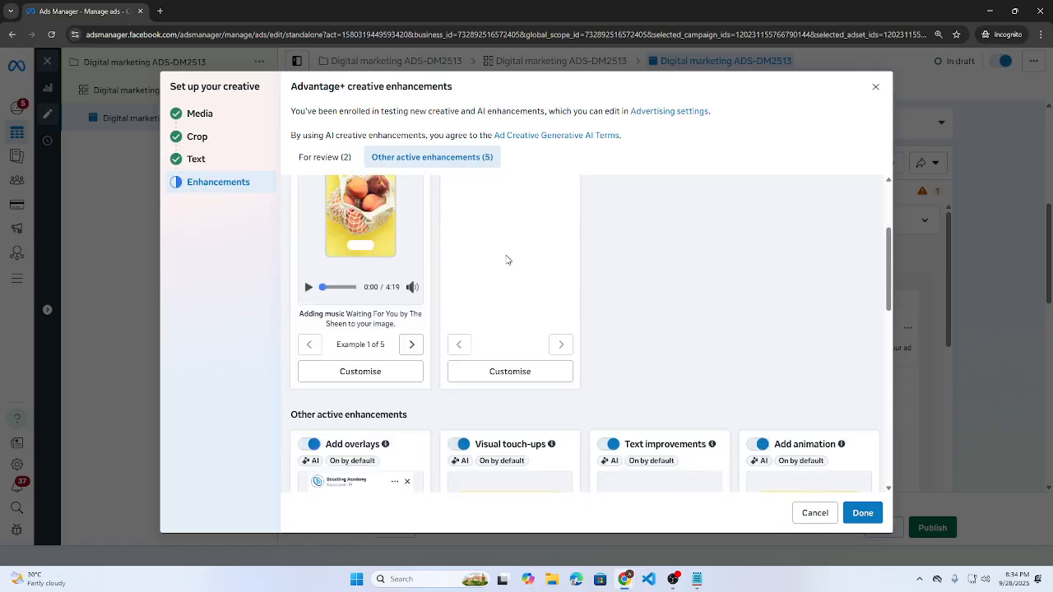
scroll(508, 260, down, 3)
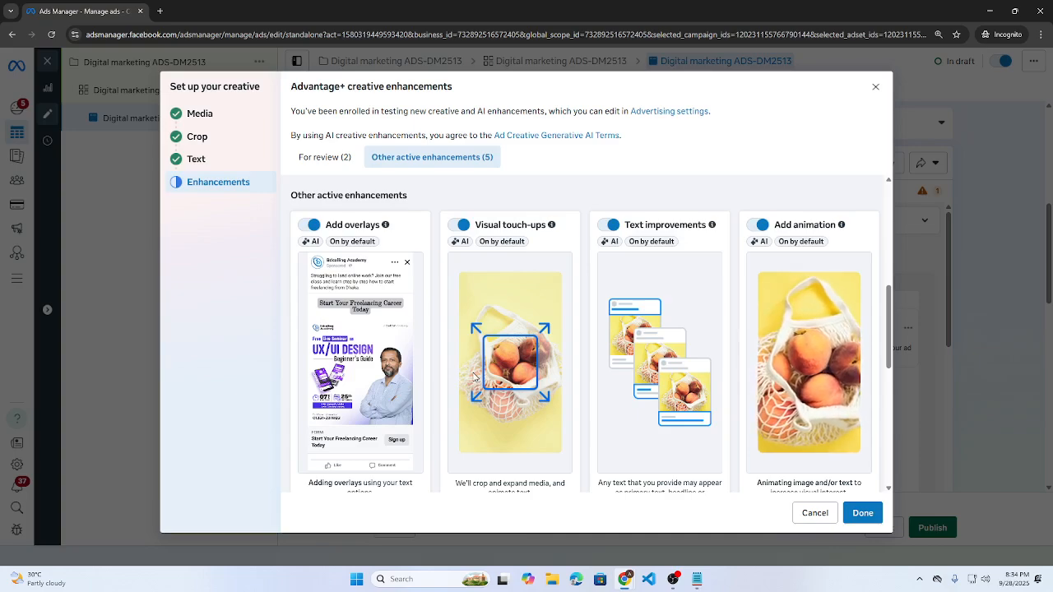
scroll(510, 364, down, 5)
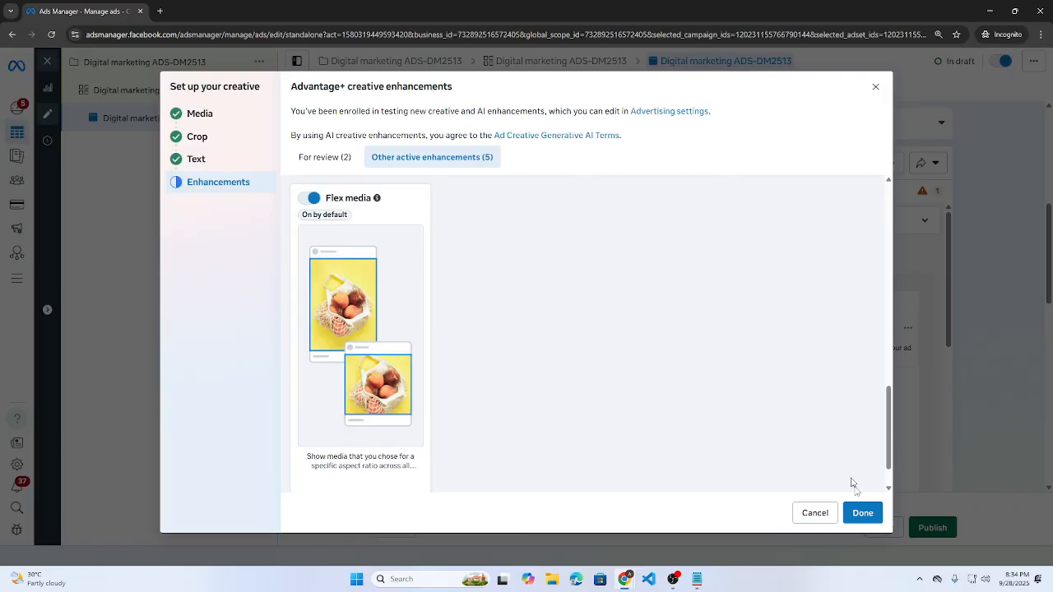
click(855, 514)
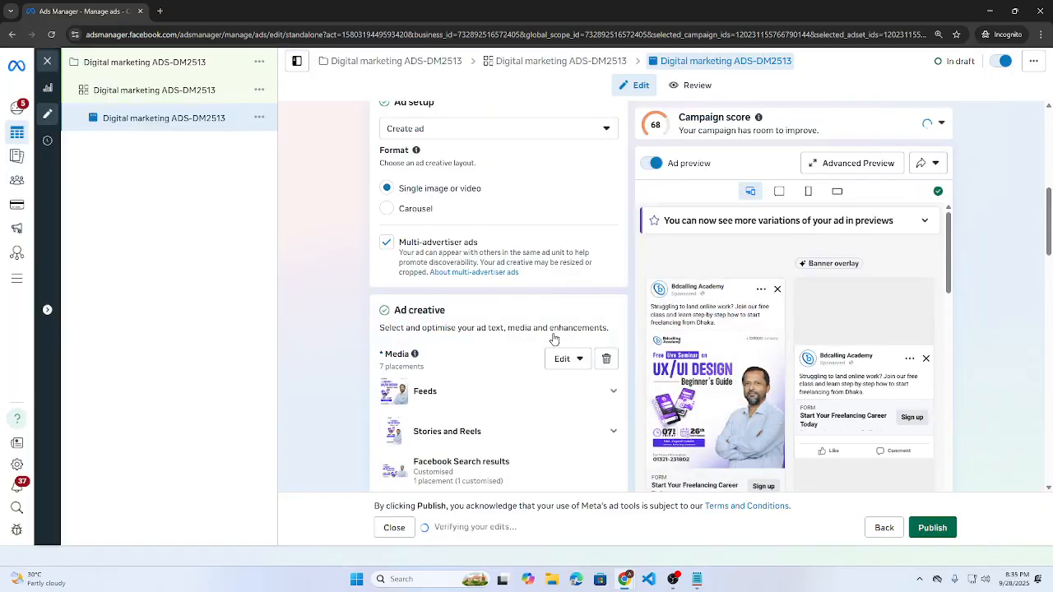
- Scroll down to the Instant Forms section, where the IELTS Mock Test form is currently chosen
scroll(554, 338, down, 2)
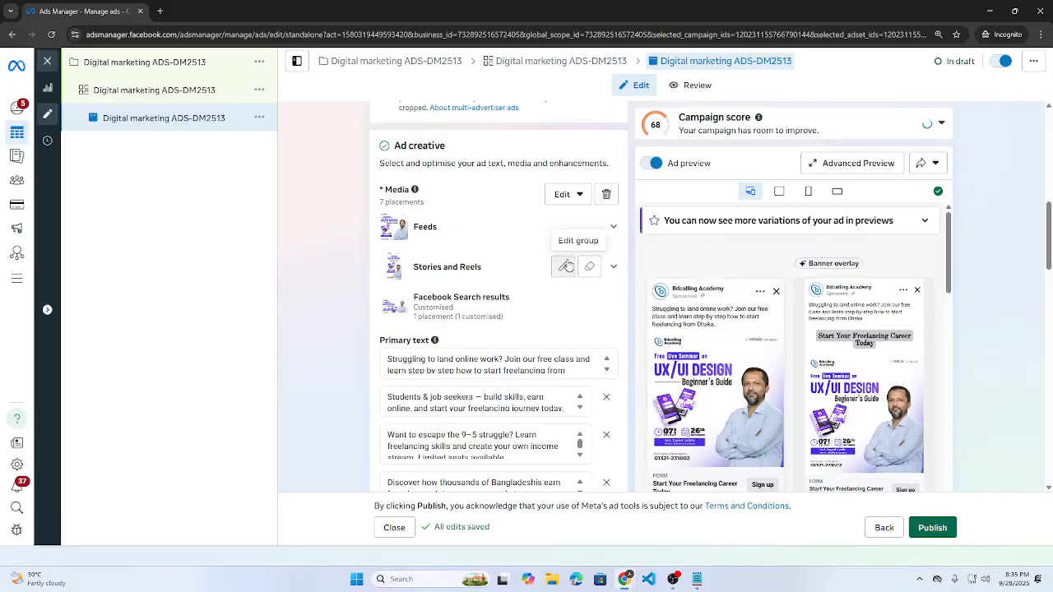
scroll(566, 266, down, 3)
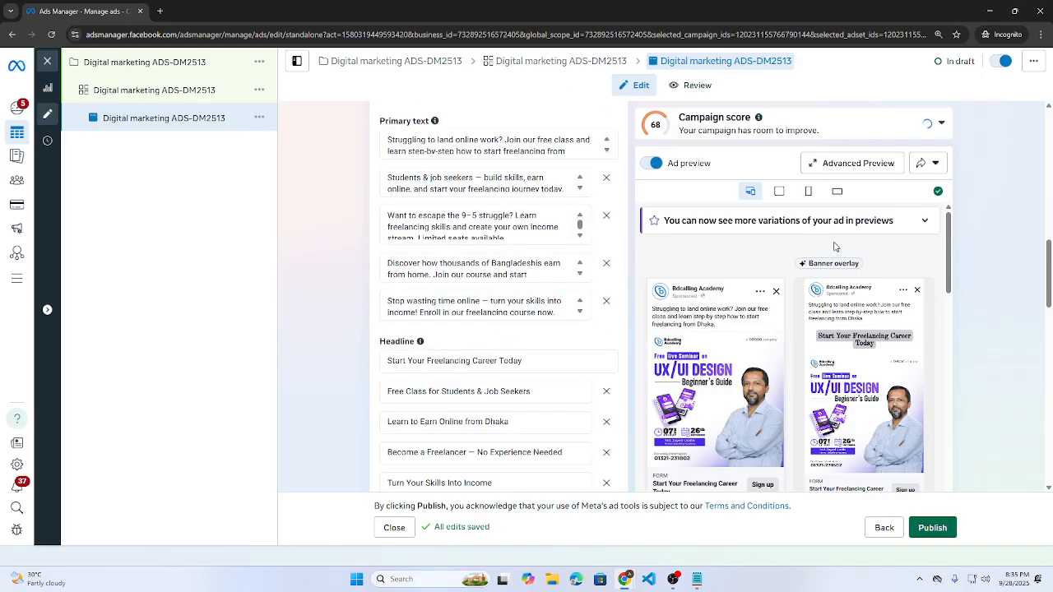
scroll(840, 247, down, 2)
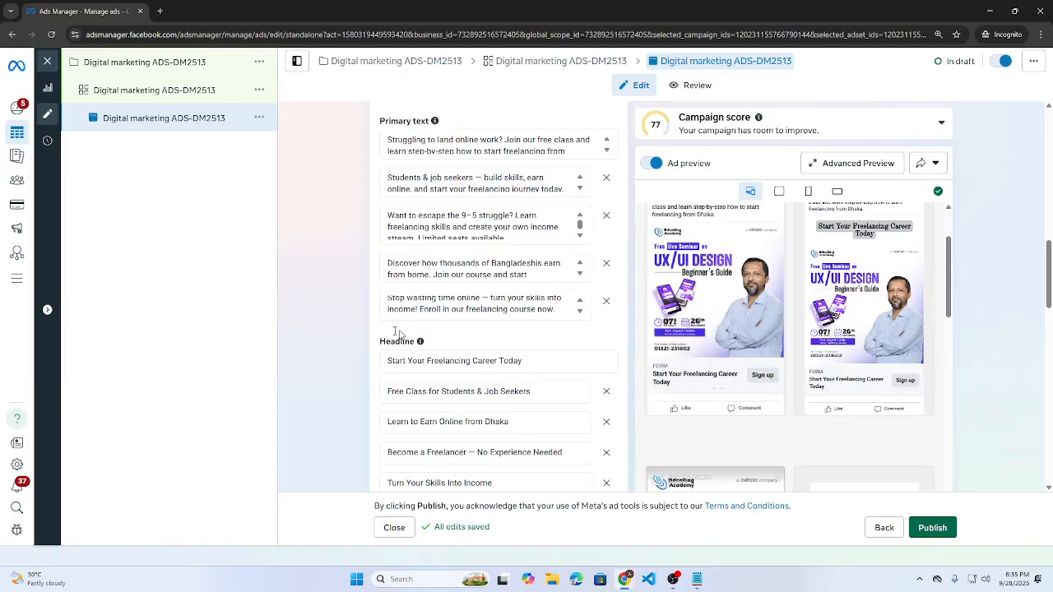
scroll(331, 337, down, 3)
scroll(332, 337, down, 5)
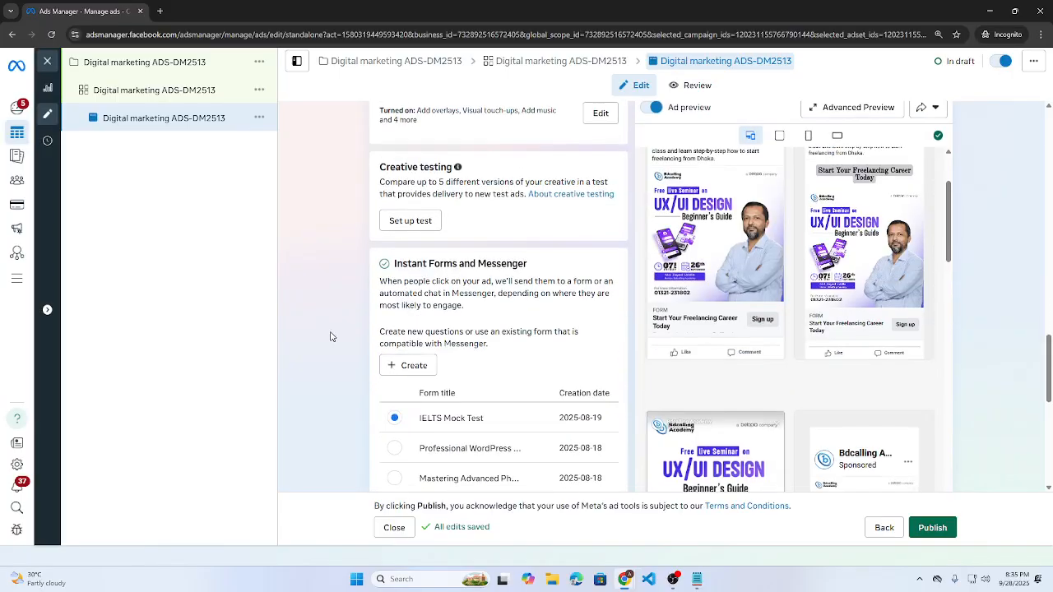
drag(395, 154, 531, 157)
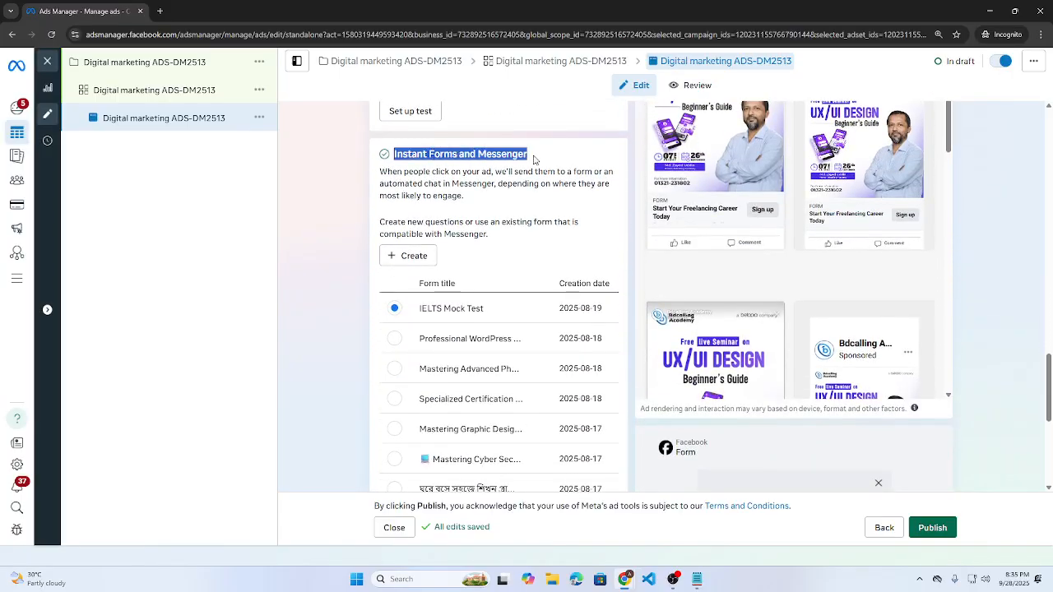
- Start a new instant form and name it 'Digital marketing ADS-MD2513'
click(422, 261)
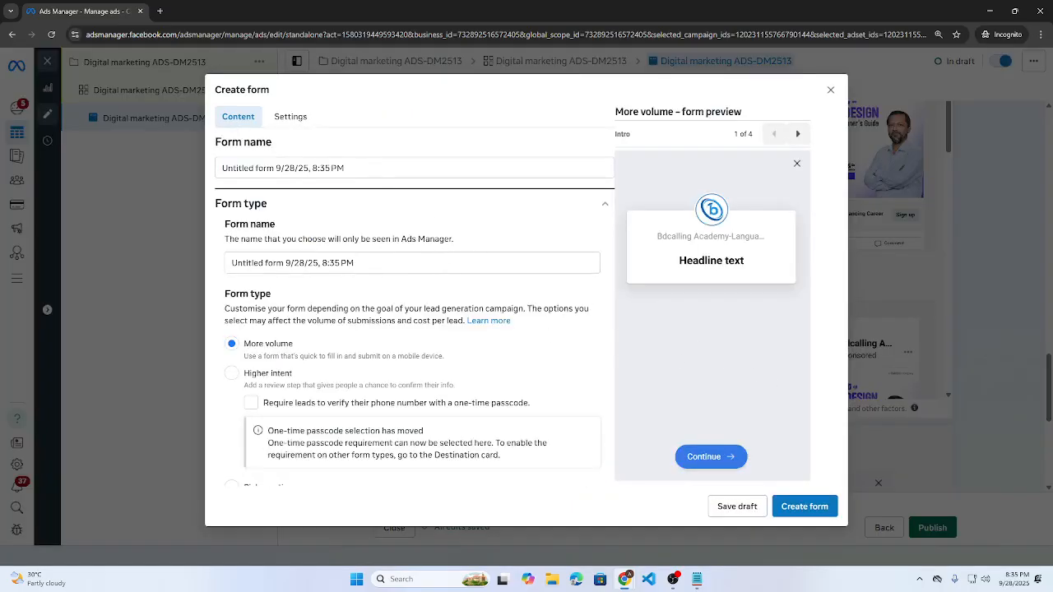
key(ctrl+a)
key(BackSpace)
text(Practical training, no fluff — just results.)
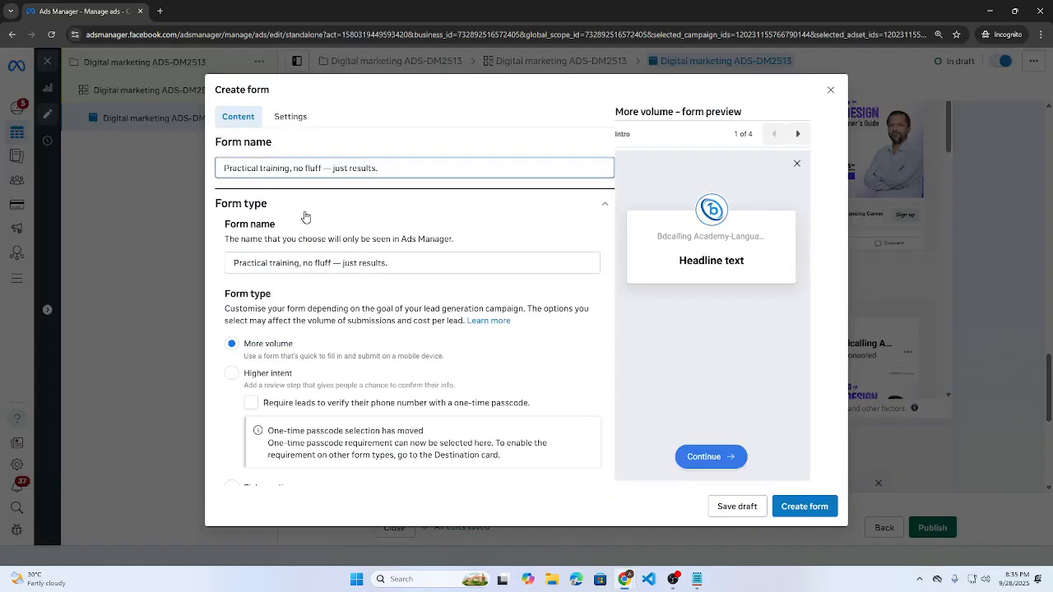
key(ctrl+a)
key(super+v)
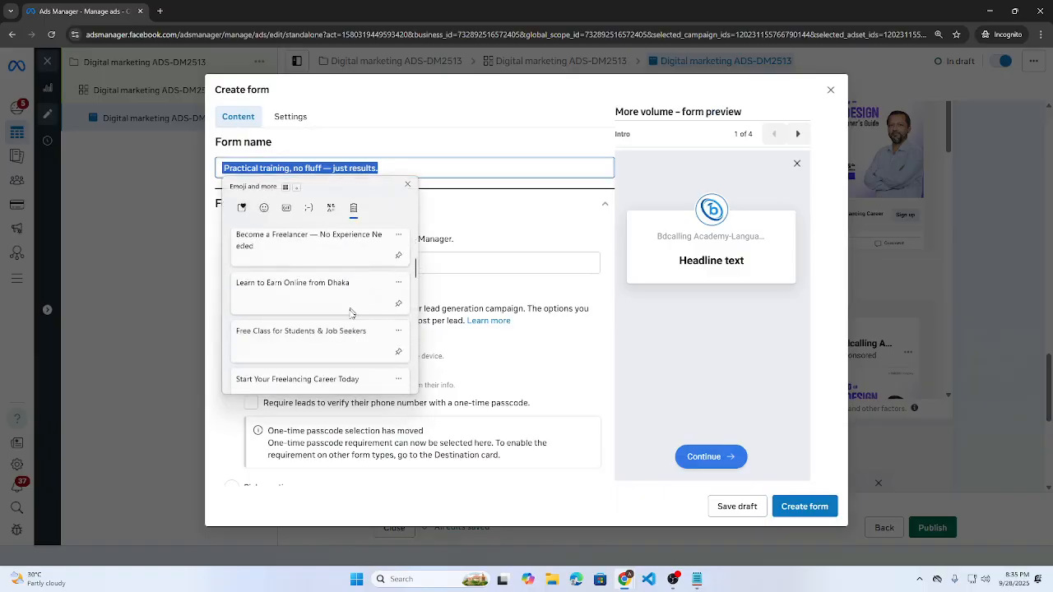
scroll(350, 312, down, 10)
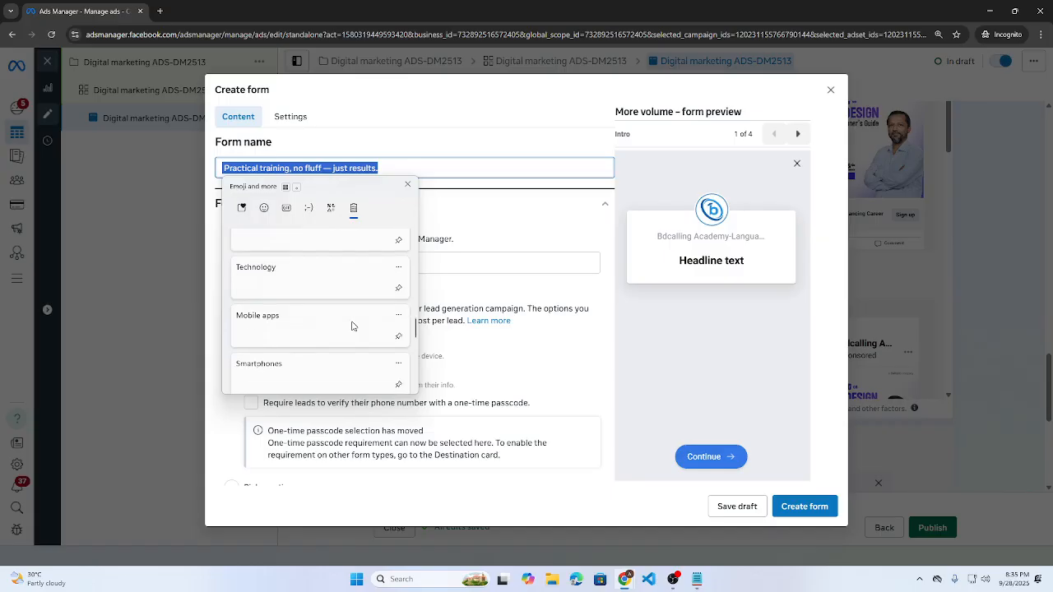
scroll(351, 326, down, 5)
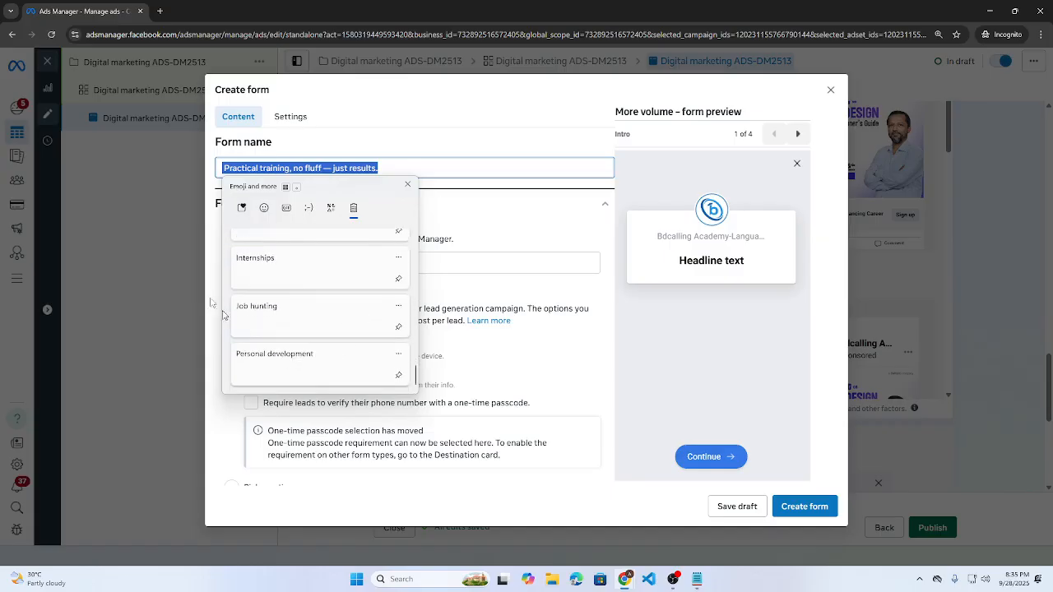
drag(415, 172, 331, 168)
text(Digital)
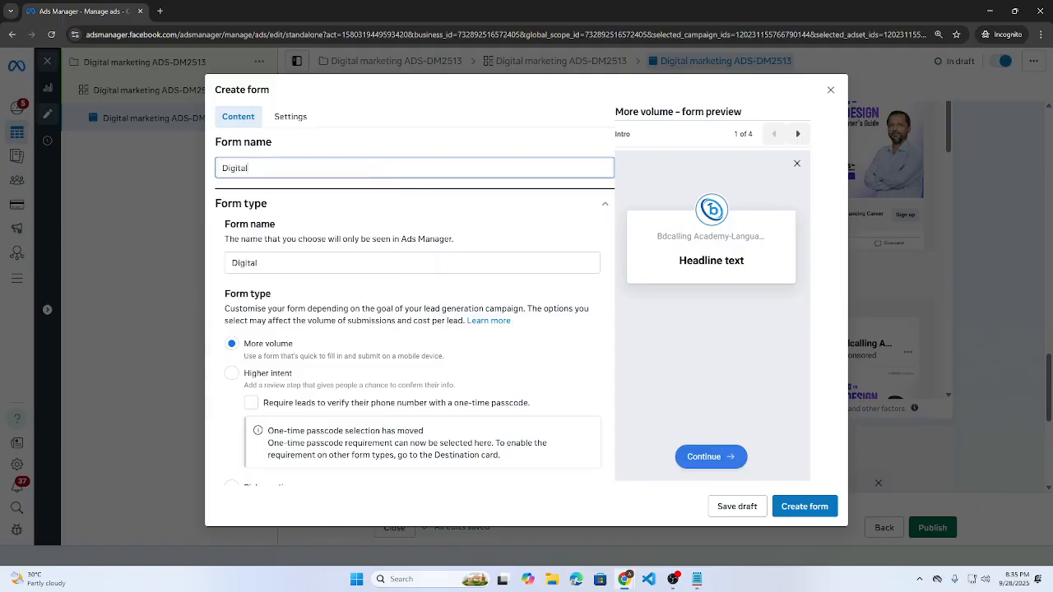
text( marketing ADS-M)
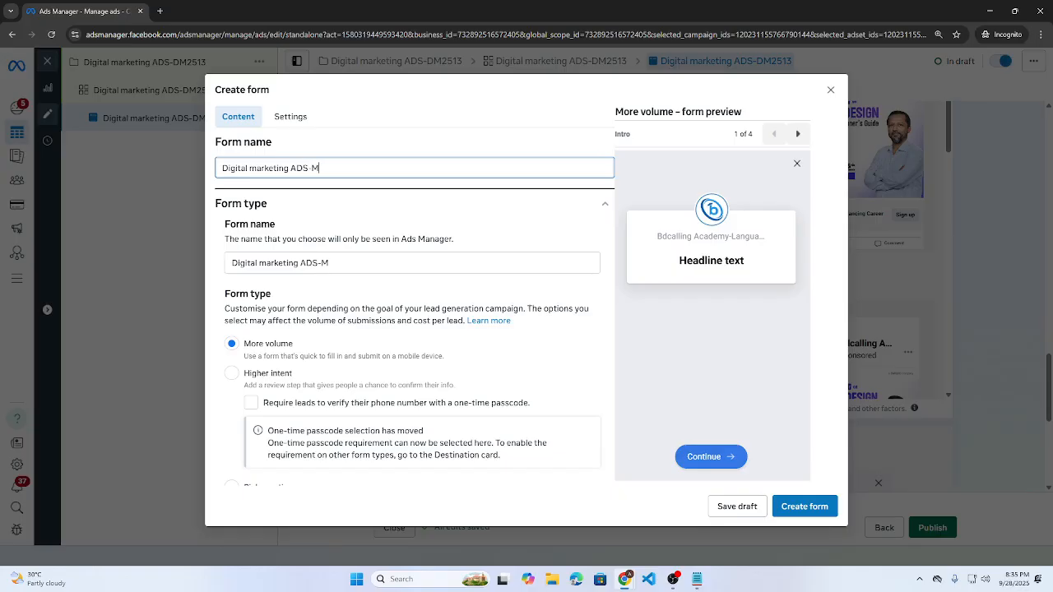
text(D2513)
triple_click(332, 168)
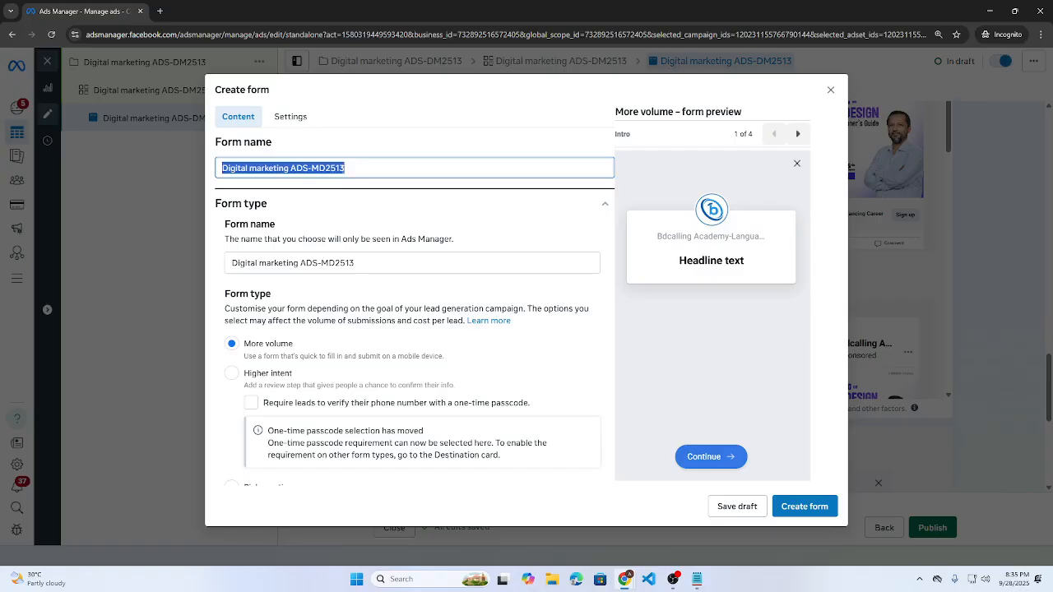
- Choose Higher intent as the form type
scroll(335, 184, down, 2)
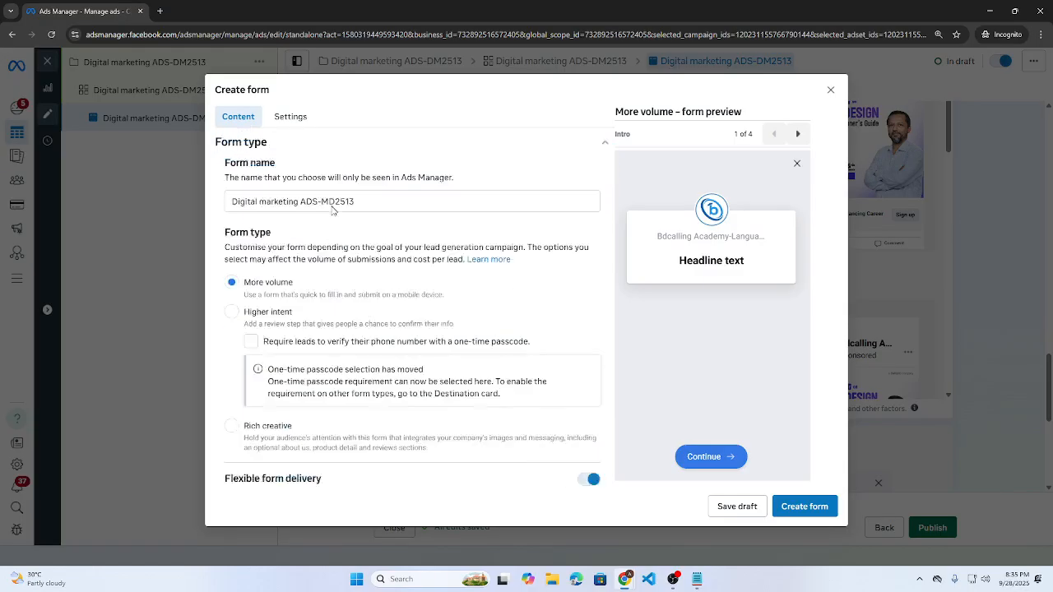
scroll(263, 216, up, 1)
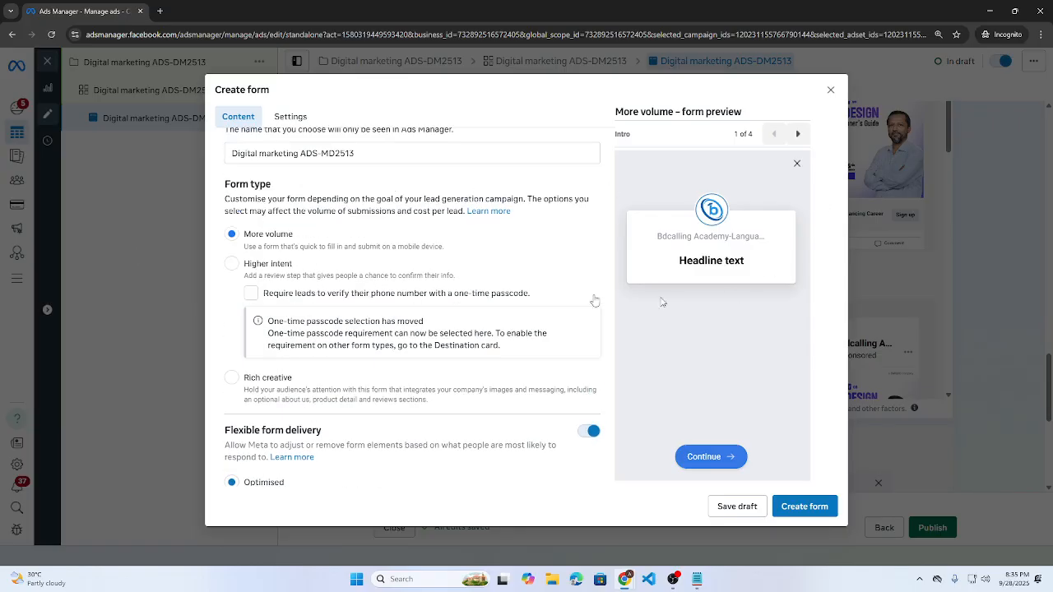
click(229, 263)
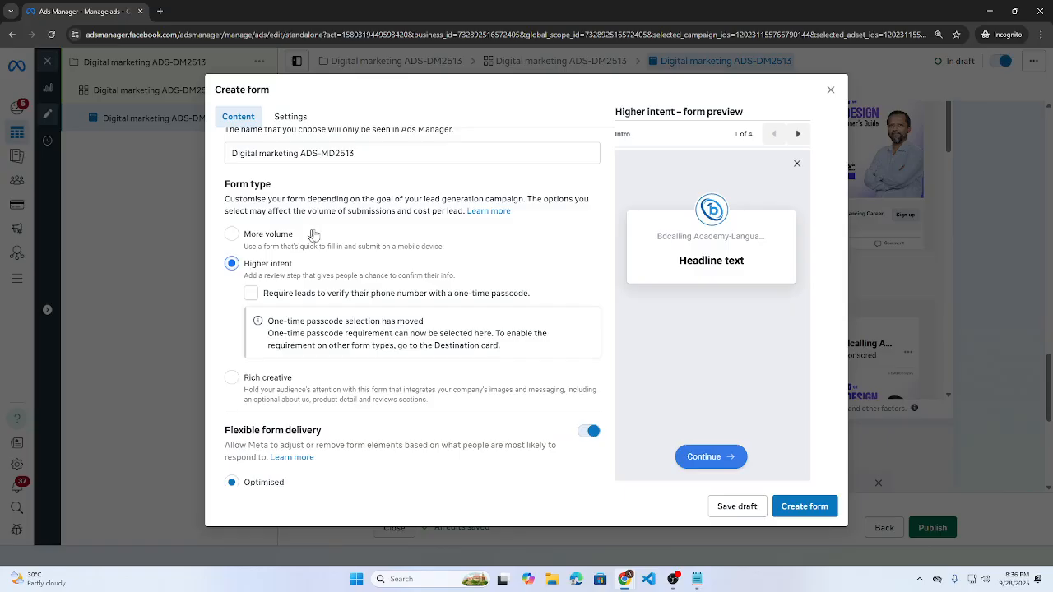
- Expand the form intro and paste the headline 'Free Class for Students & Job Seekers'
scroll(391, 345, down, 2)
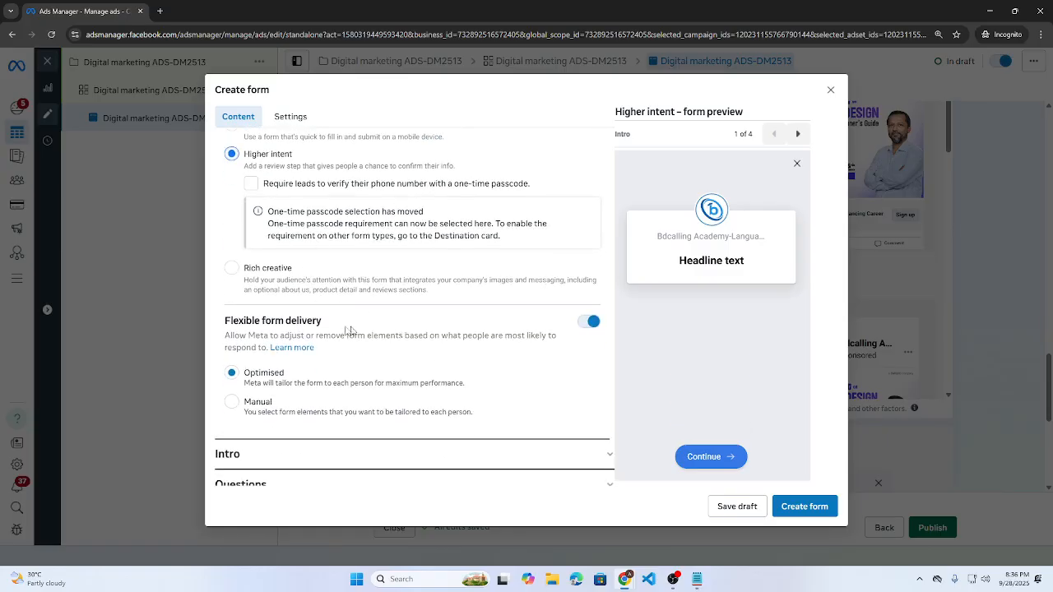
scroll(251, 352, down, 1)
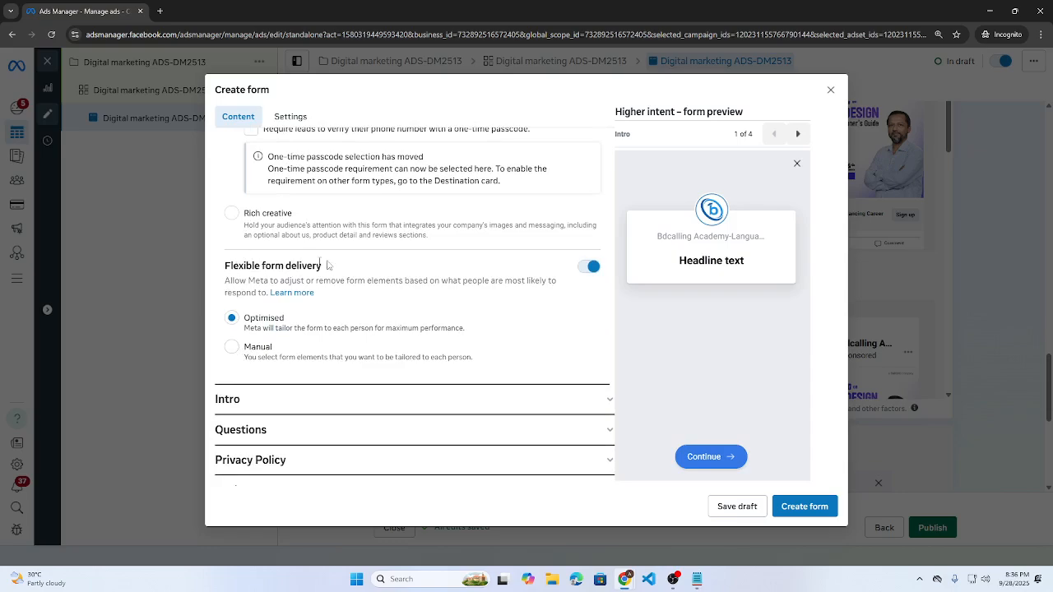
scroll(372, 352, down, 1)
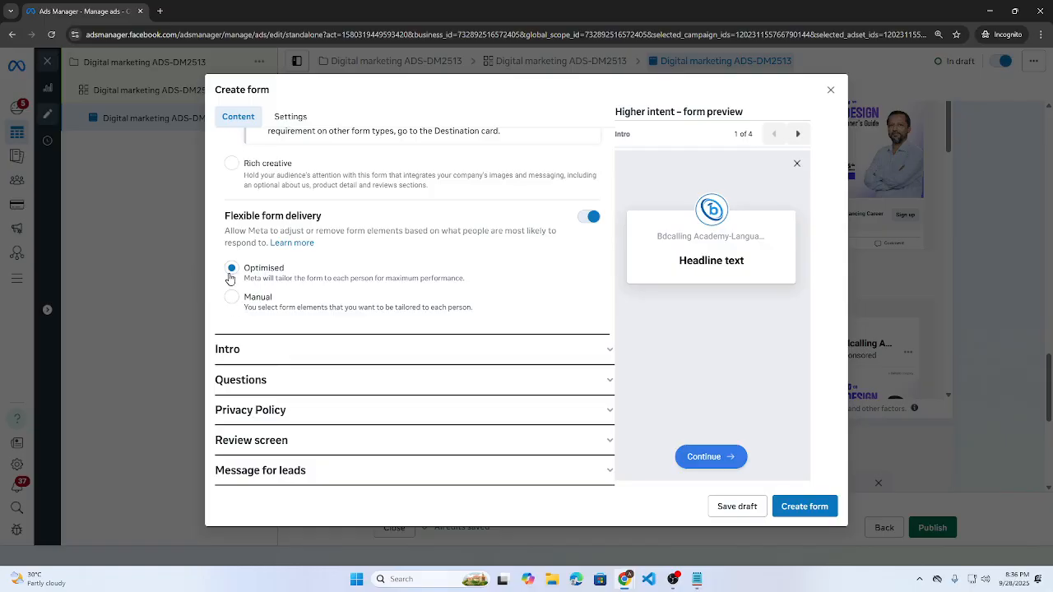
click(296, 354)
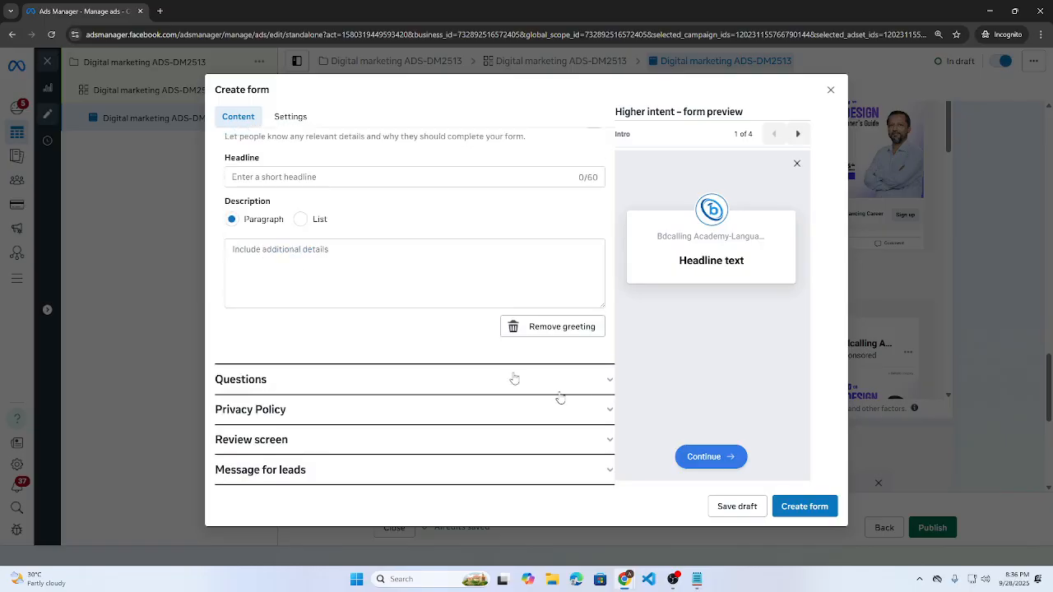
click(374, 177)
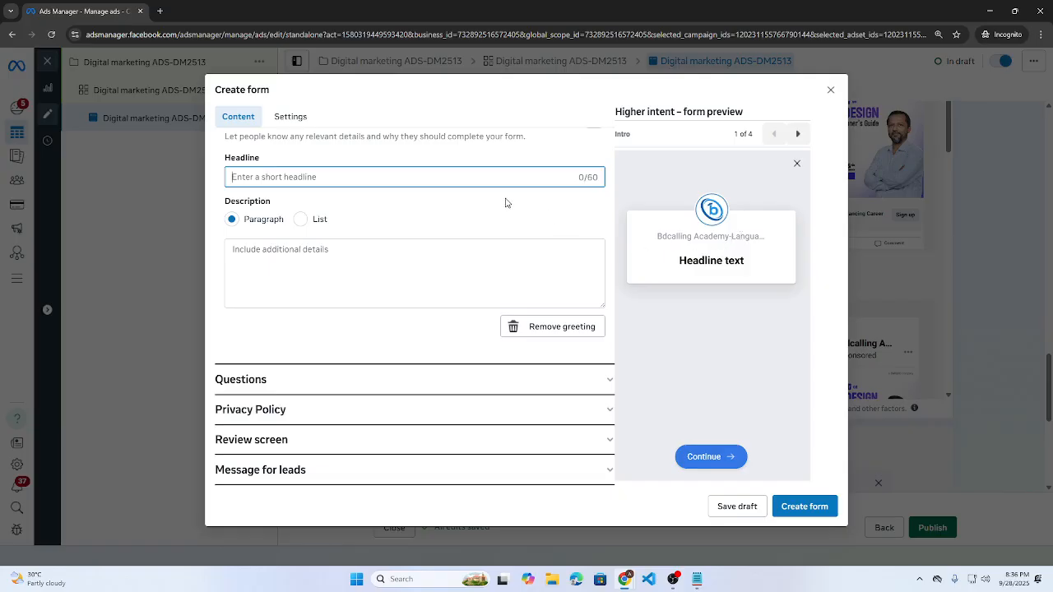
key(super+v)
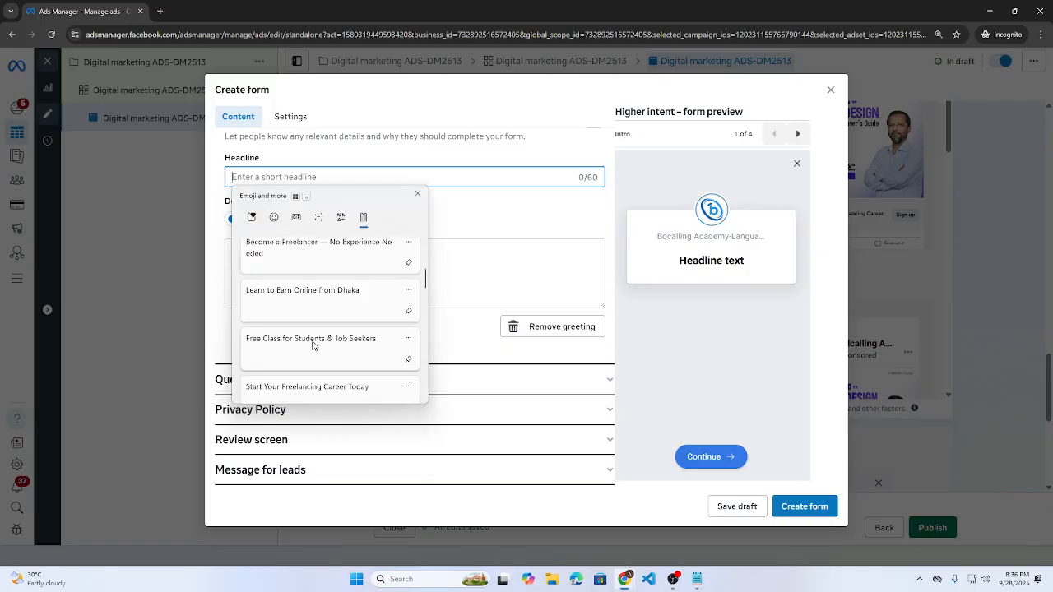
scroll(314, 346, down, 3)
scroll(314, 347, up, 3)
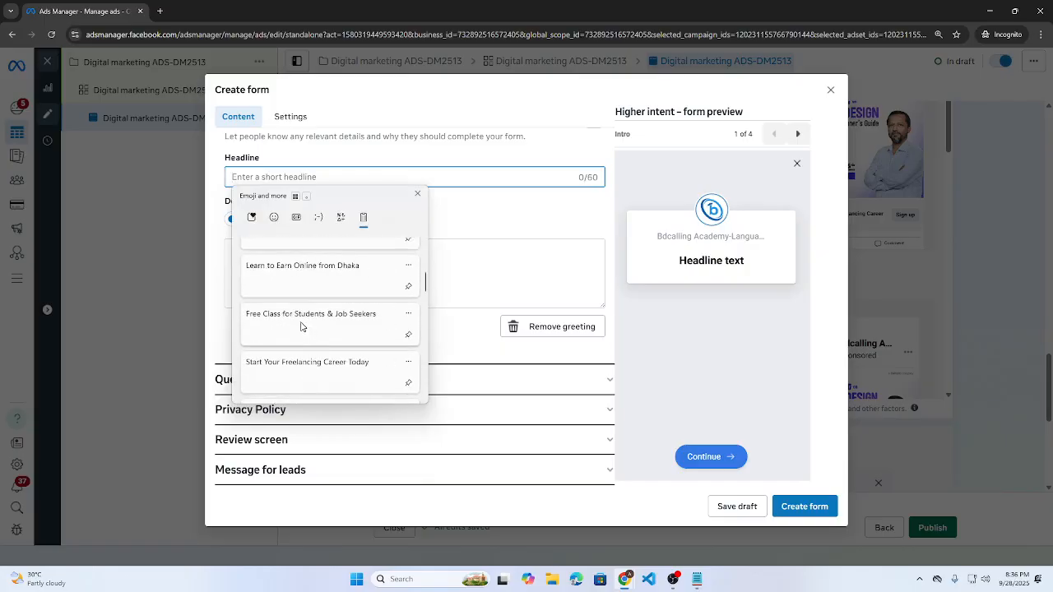
click(301, 327)
- Paste the freelancing description beginning 'Discover how thousands…' and expand the Questions section
click(326, 255)
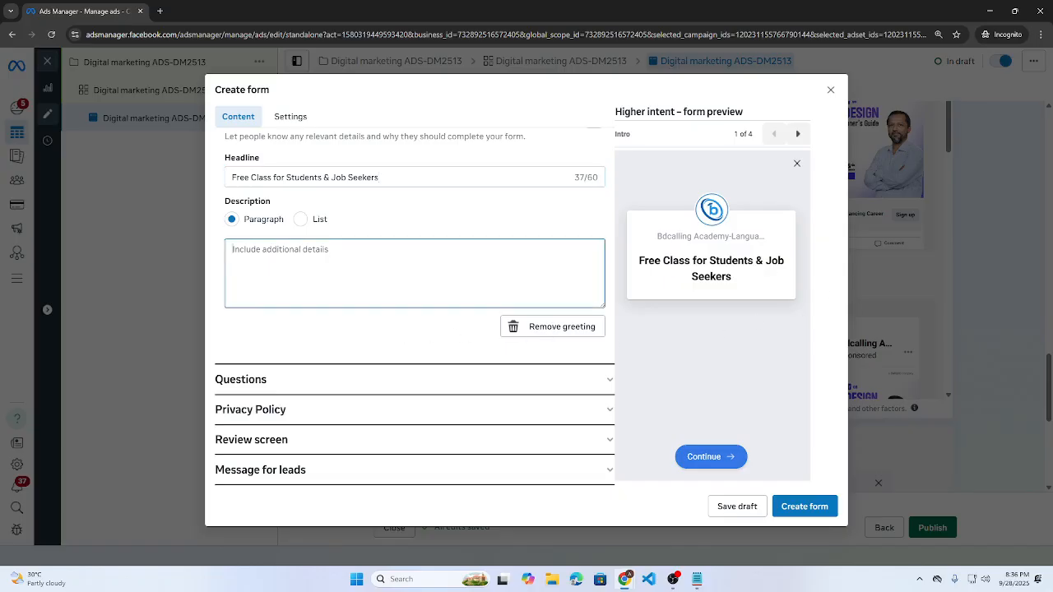
key(super+v)
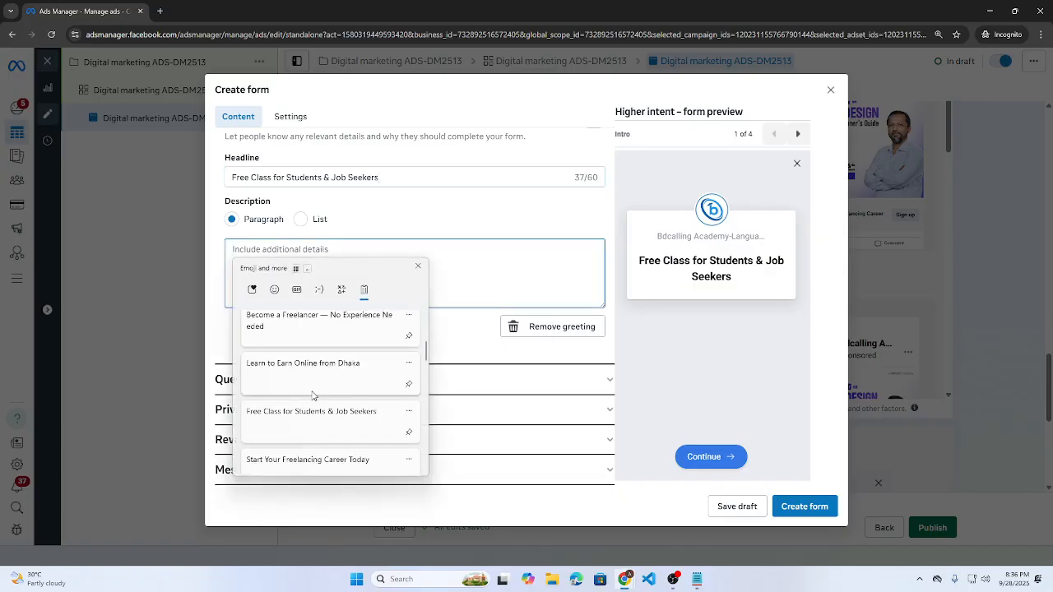
scroll(312, 395, down, 2)
click(308, 405)
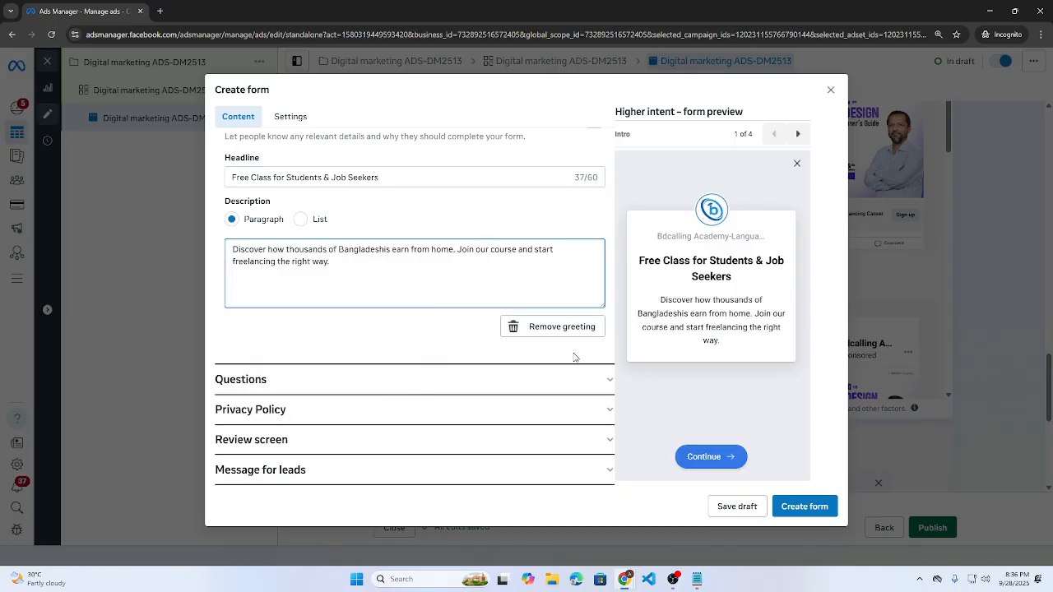
click(294, 392)
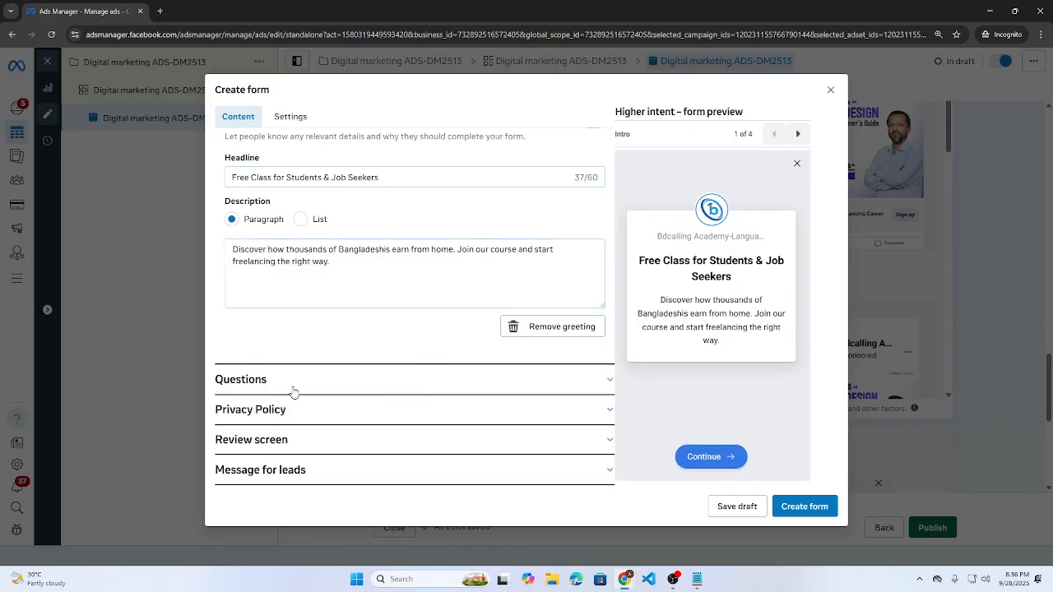
scroll(374, 294, down, 2)
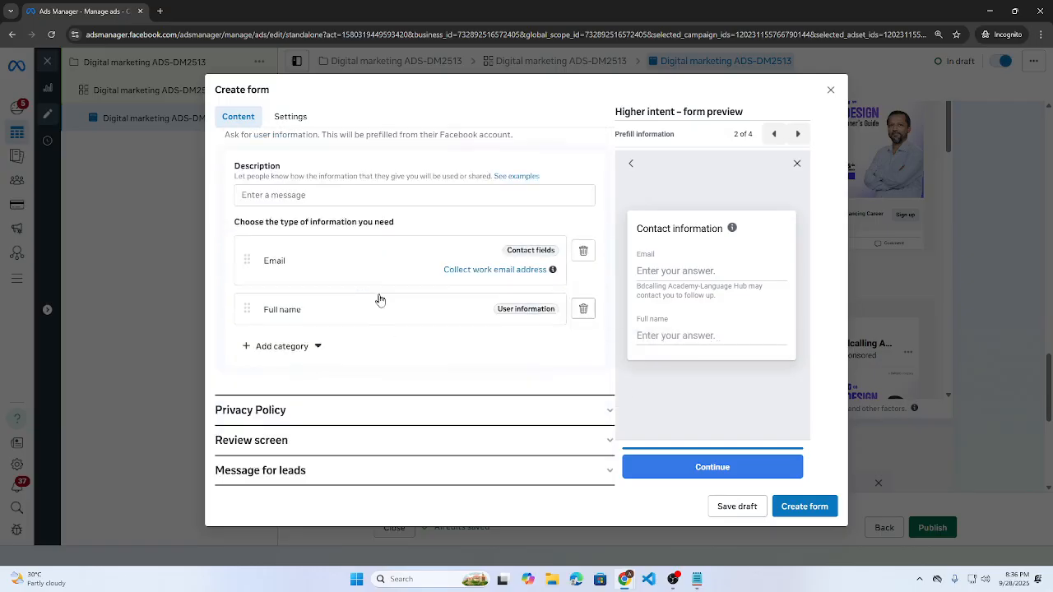
- Try a short-answer question 'Are you a student or job seeker', then remove it
scroll(401, 317, up, 3)
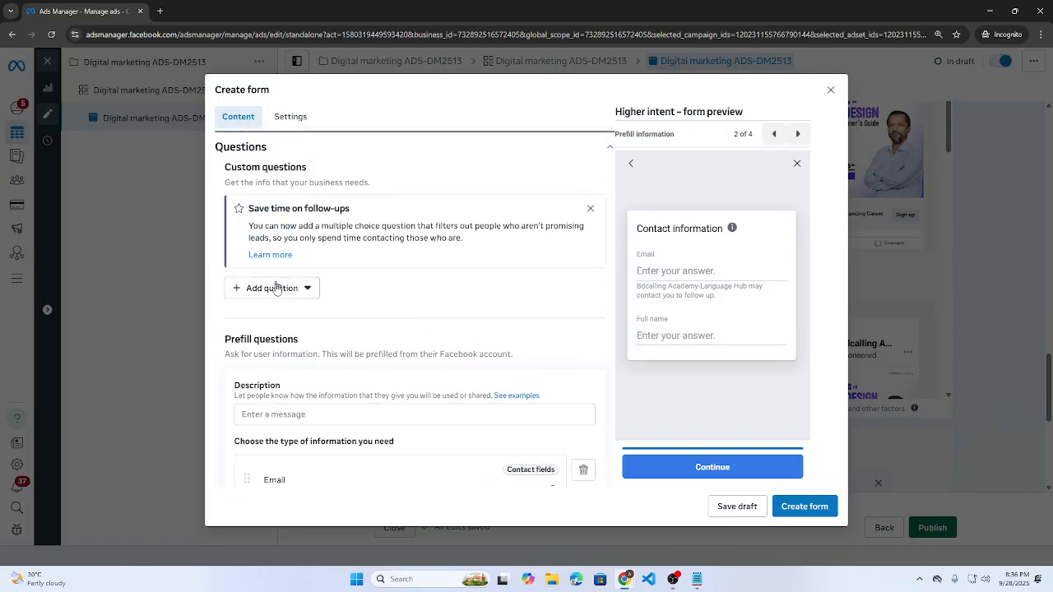
click(276, 289)
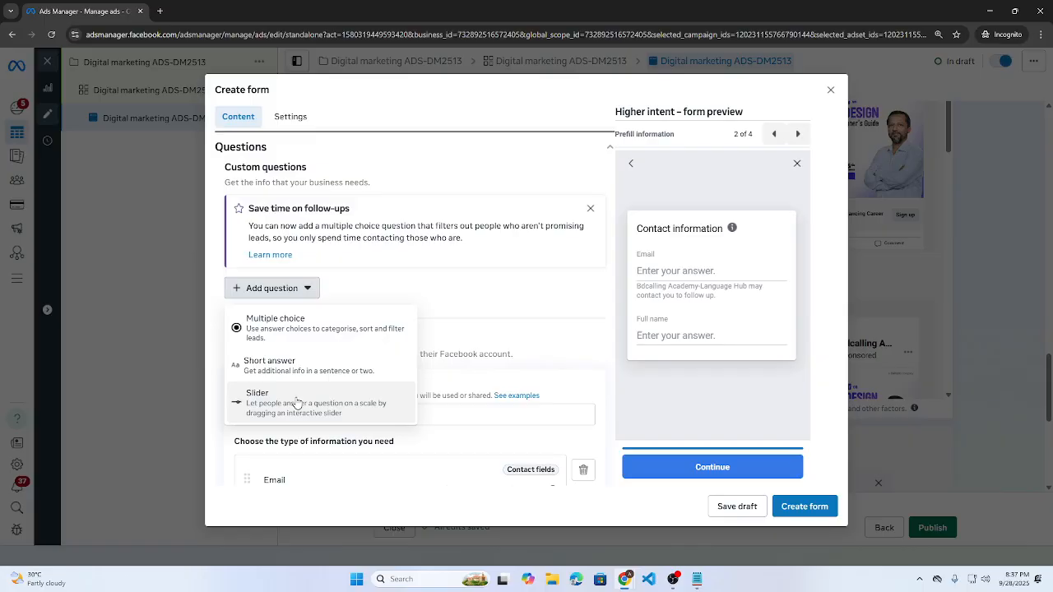
click(307, 333)
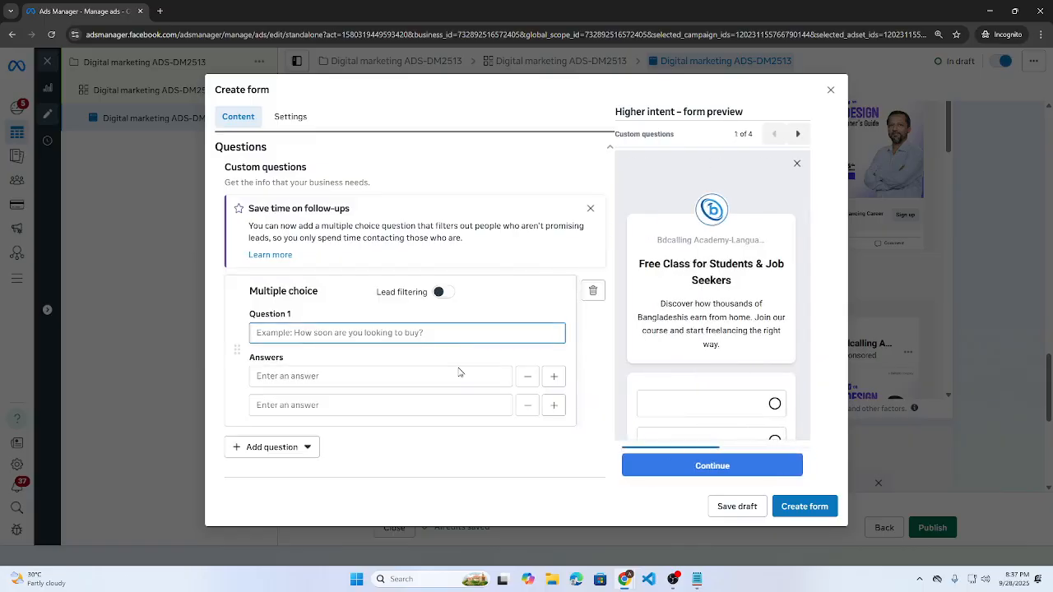
click(592, 290)
click(249, 292)
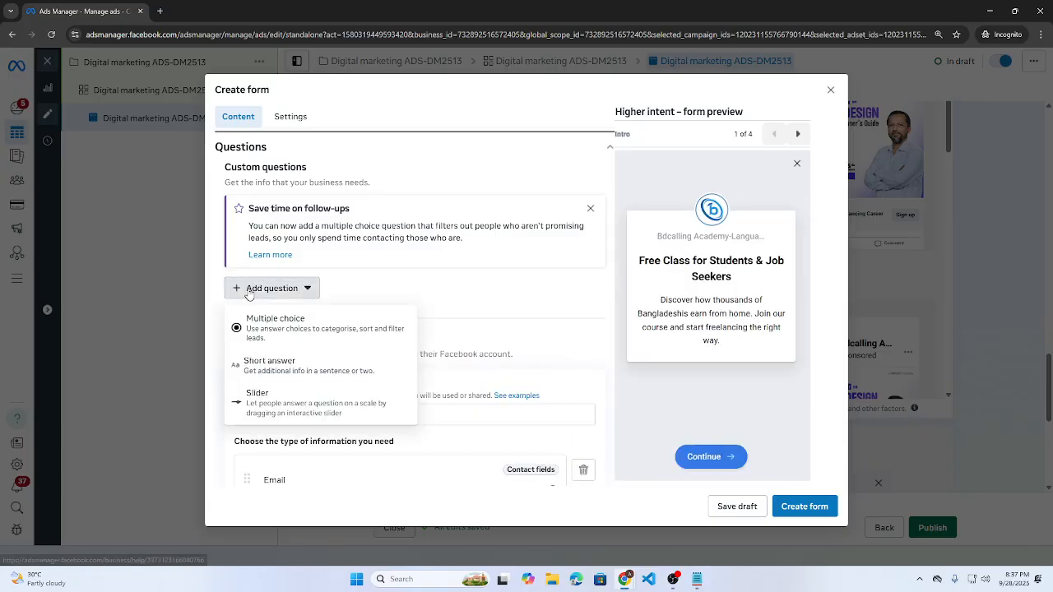
click(272, 365)
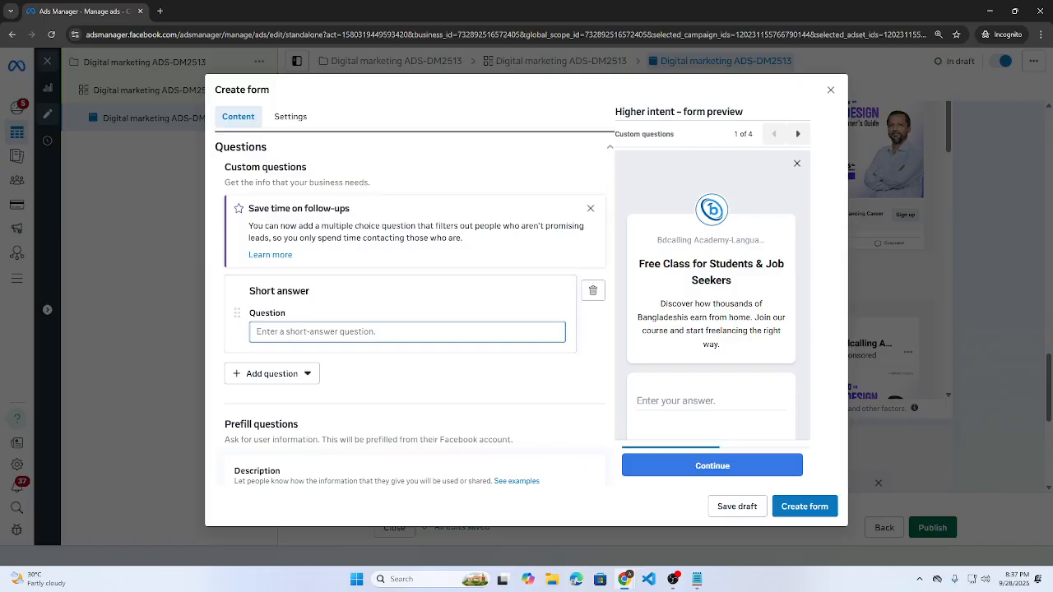
text(Are you a)
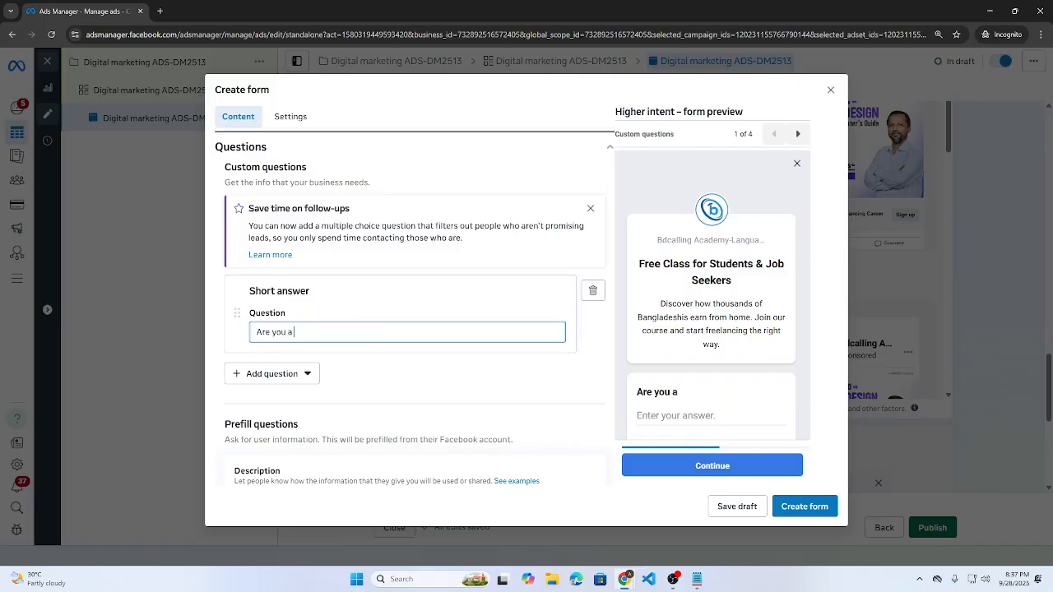
text( student)
text( or job seek)
key(BackSpace)
text(job seek)
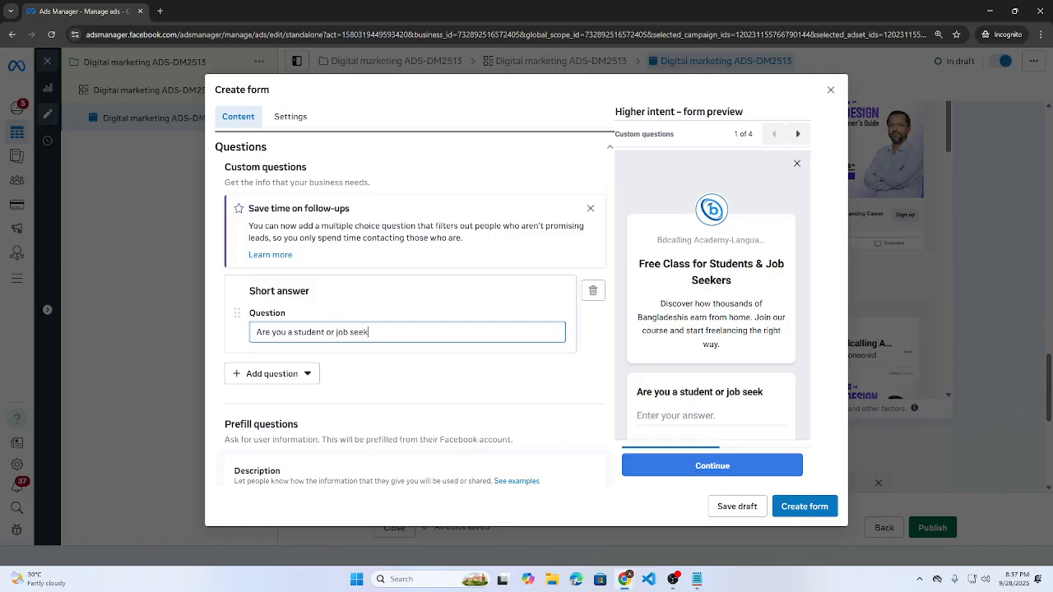
text(er)
triple_click(317, 330)
key(ctrl+c)
click(592, 290)
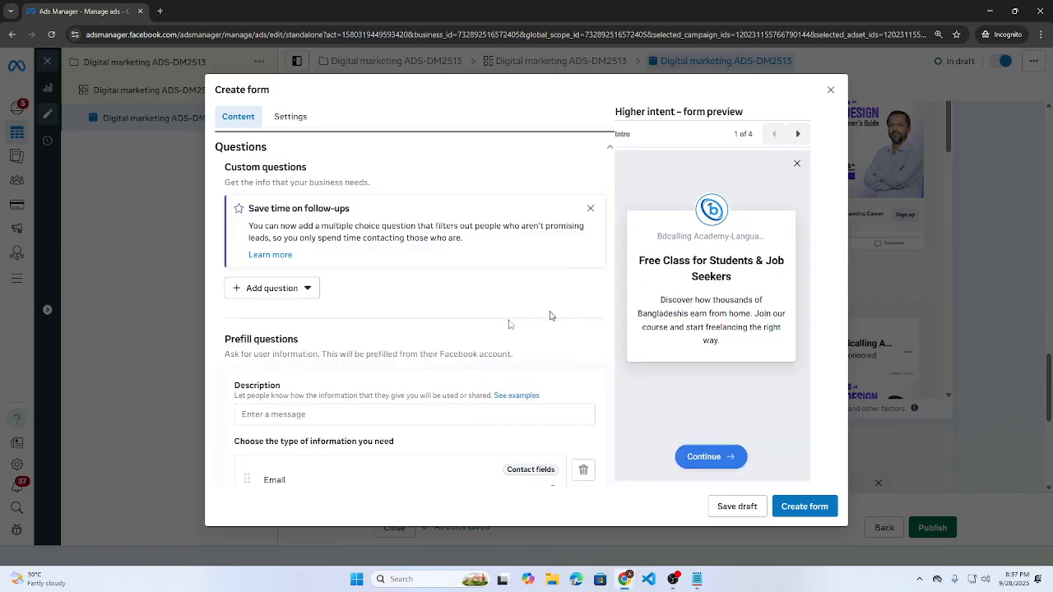
- Add a multiple-choice question 'Are you a student or job seeker' with answers Student and Job Seeker
click(267, 289)
click(271, 327)
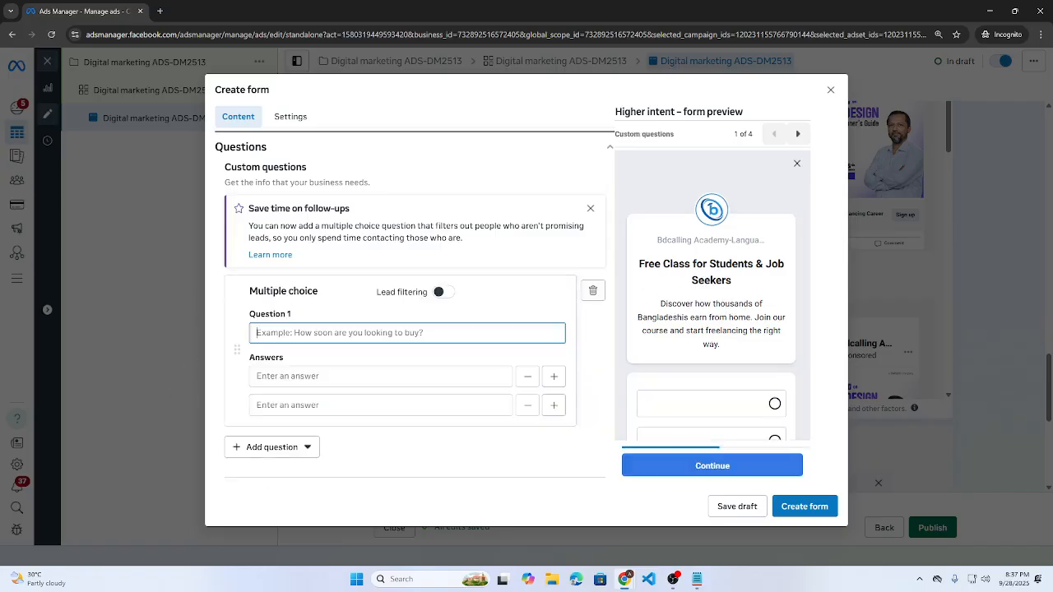
key(ctrl+v)
click(282, 379)
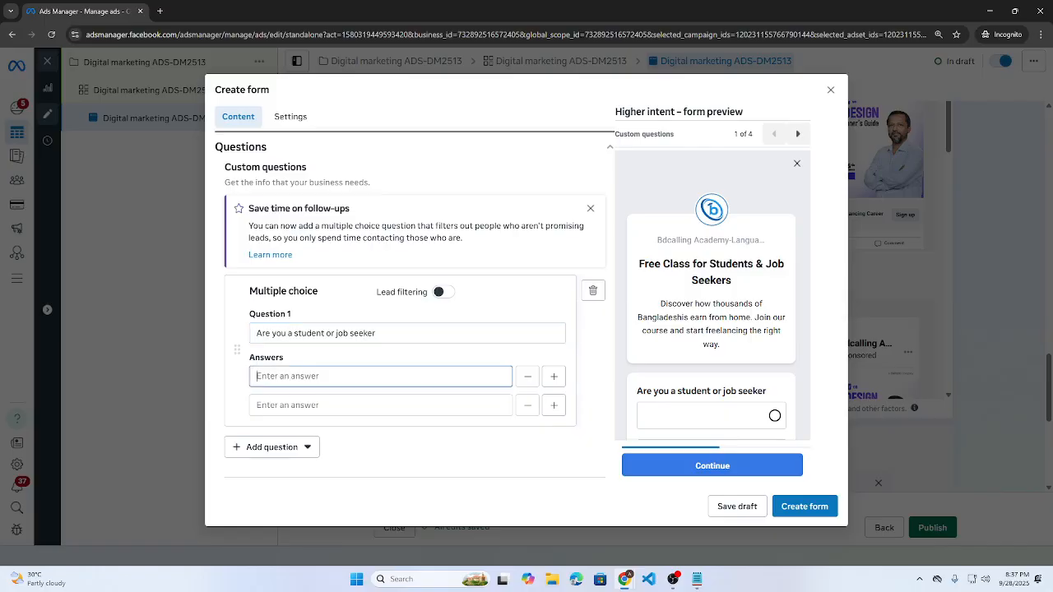
text(Student)
key(Tab)
key(Tab)
text(Jo)
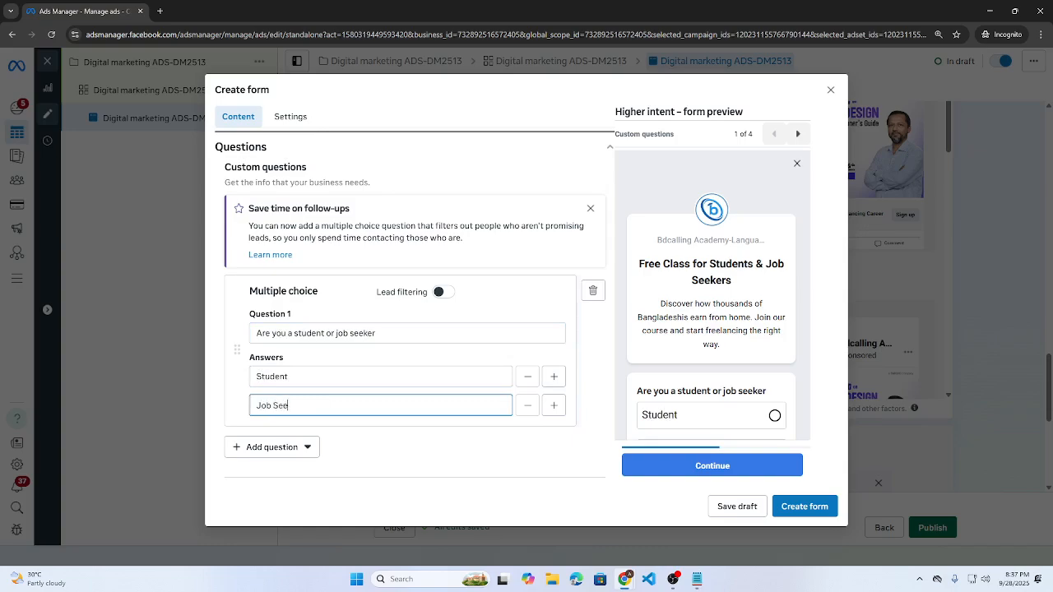
scroll(782, 294, down, 1)
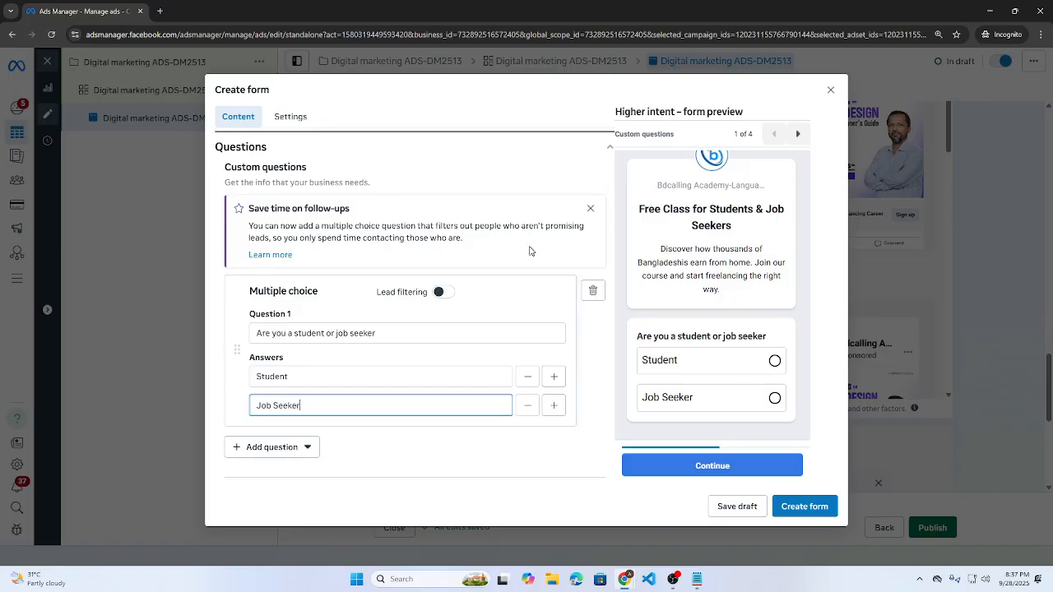
scroll(529, 251, down, 3)
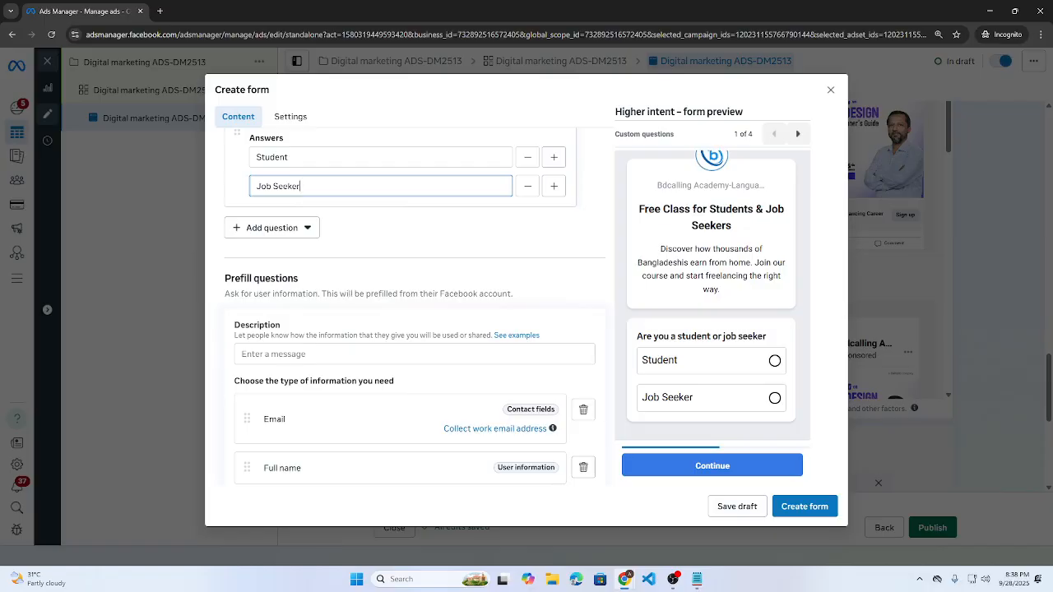
scroll(346, 291, down, 1)
- Write the questions description 'We will call to discuss about course details'
click(258, 302)
scroll(400, 341, down, 1)
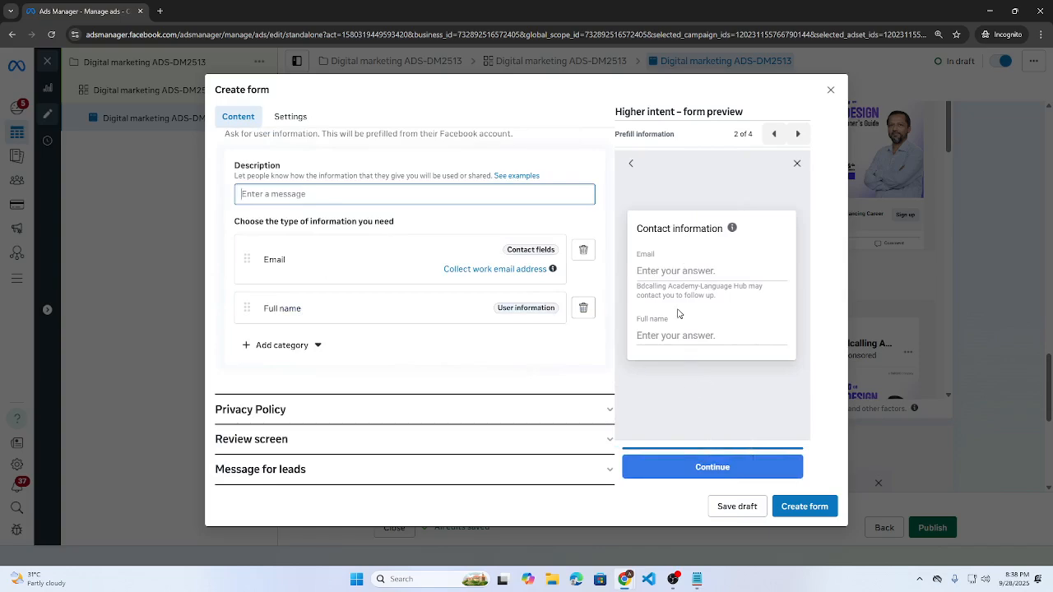
text(Web)
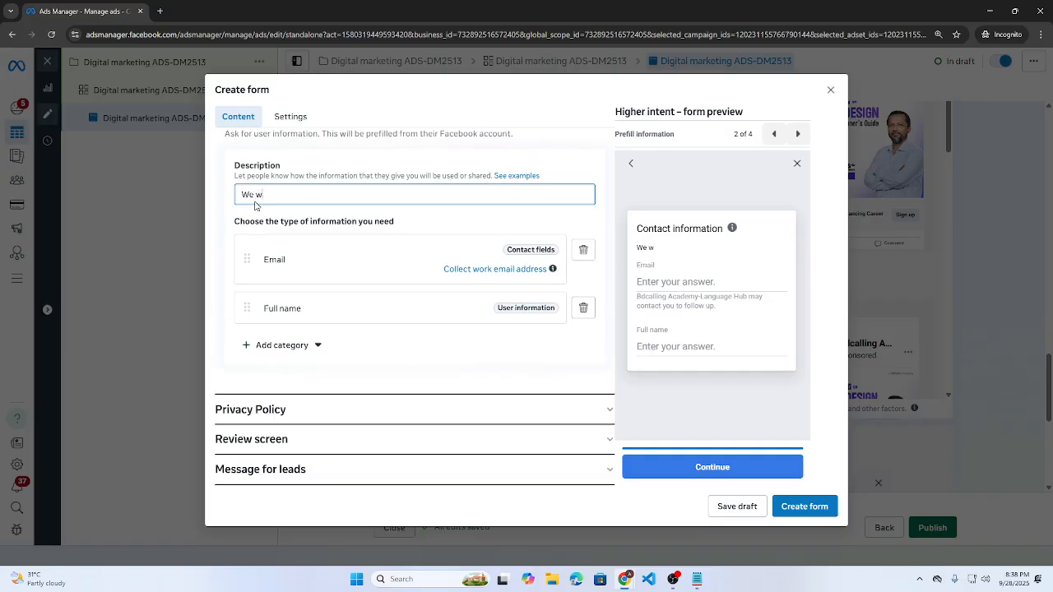
text(will call to discuus)
key(BackSpace)
key(BackSpace)
key(BackSpace)
text(uss about cou)
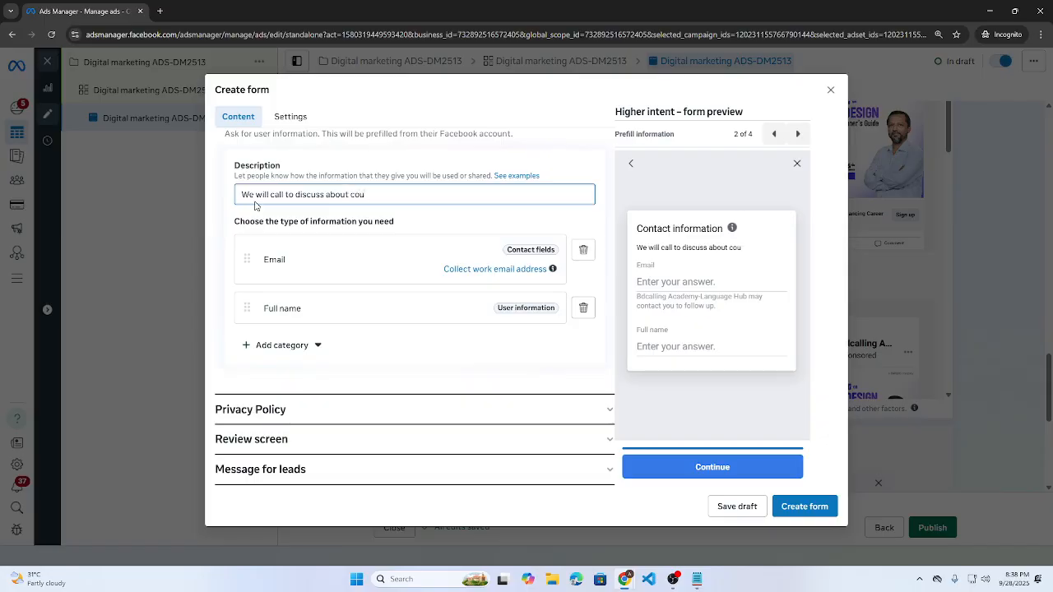
text(rse detaisl)
text(ls)
text(ils)
- Add a Phone number contact field and move Email below it
click(282, 346)
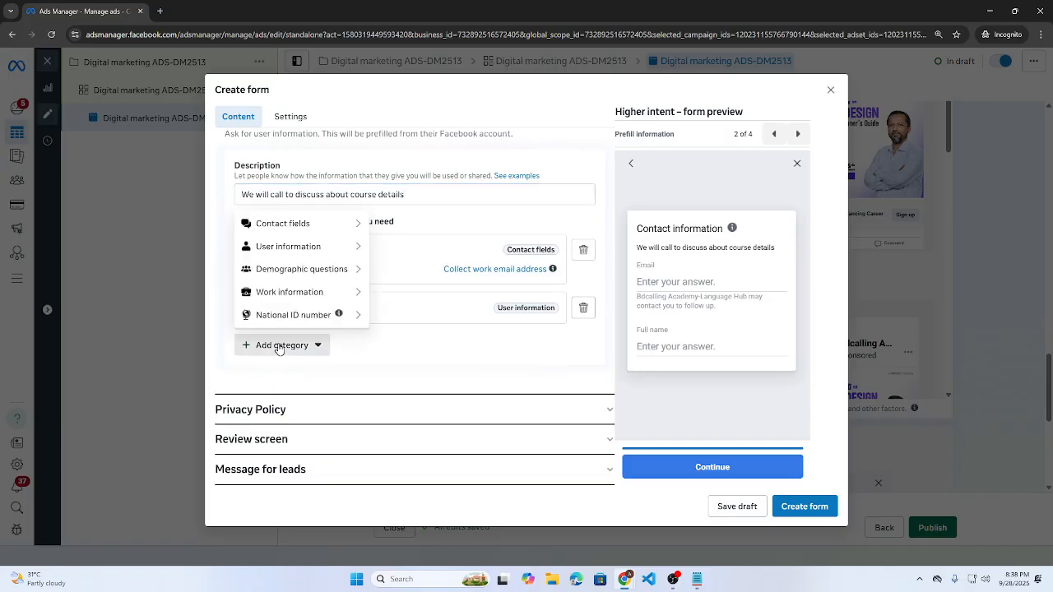
mouse_move(321, 230)
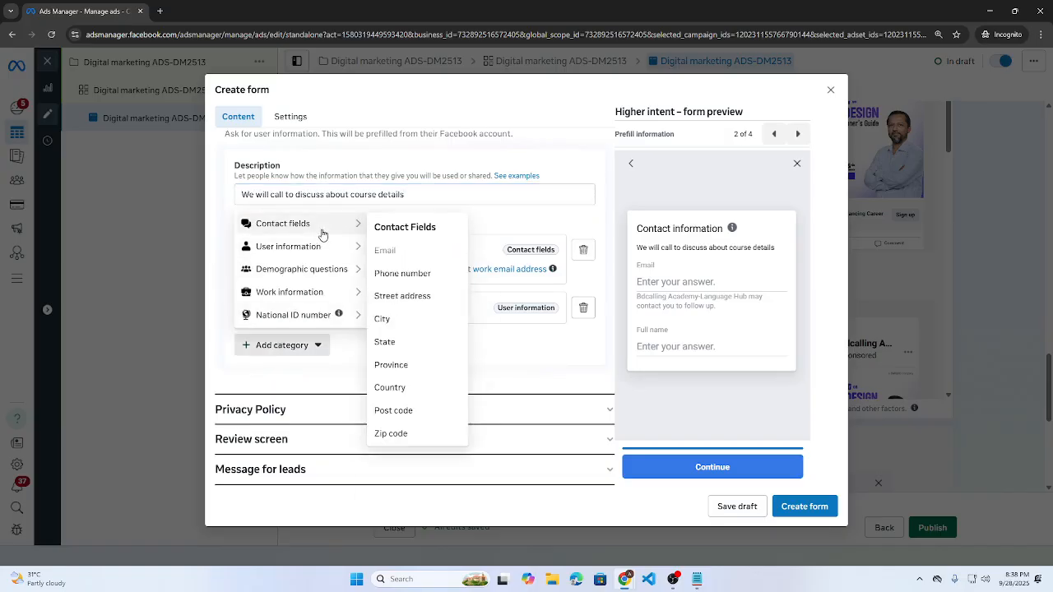
click(431, 280)
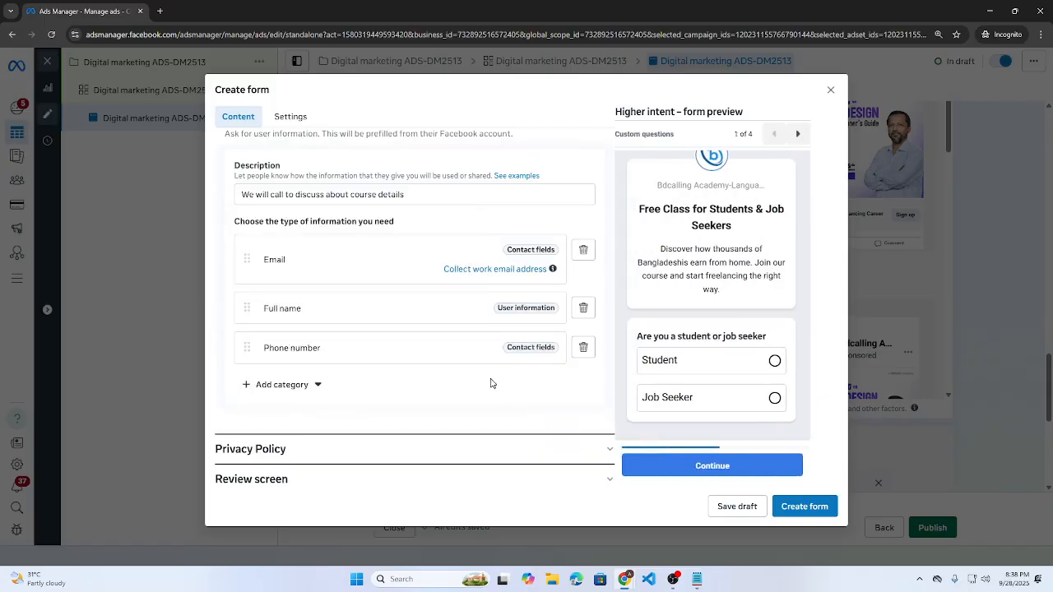
scroll(790, 361, down, 1)
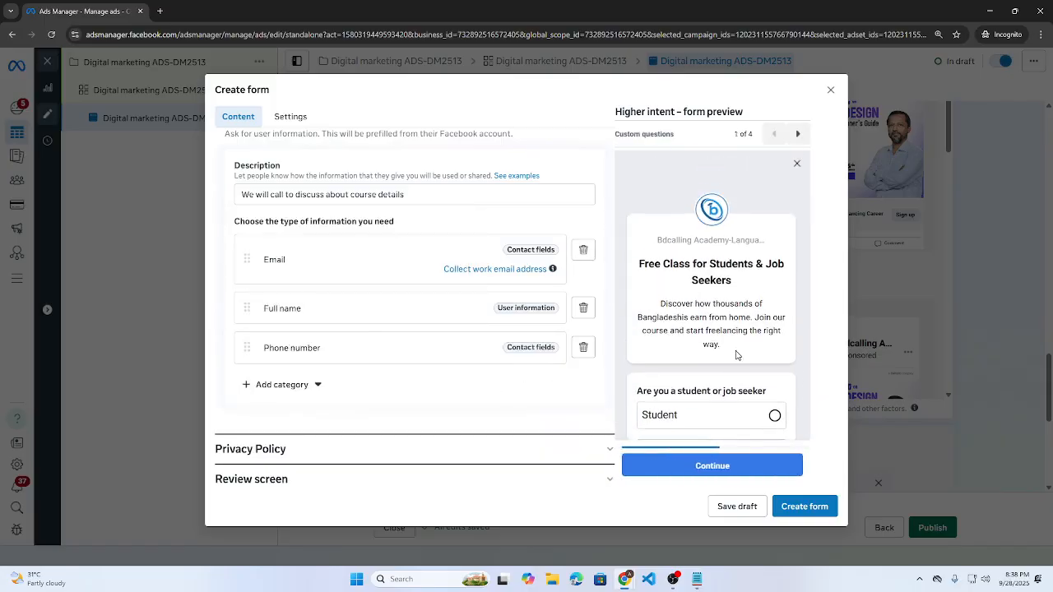
click(798, 134)
scroll(700, 275, down, 2)
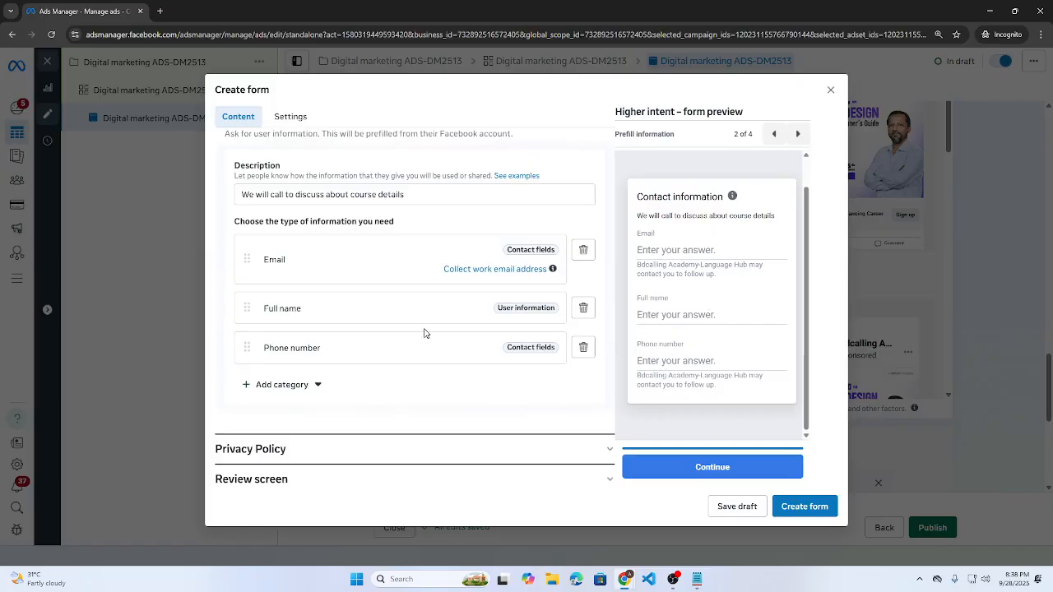
drag(250, 251, 243, 359)
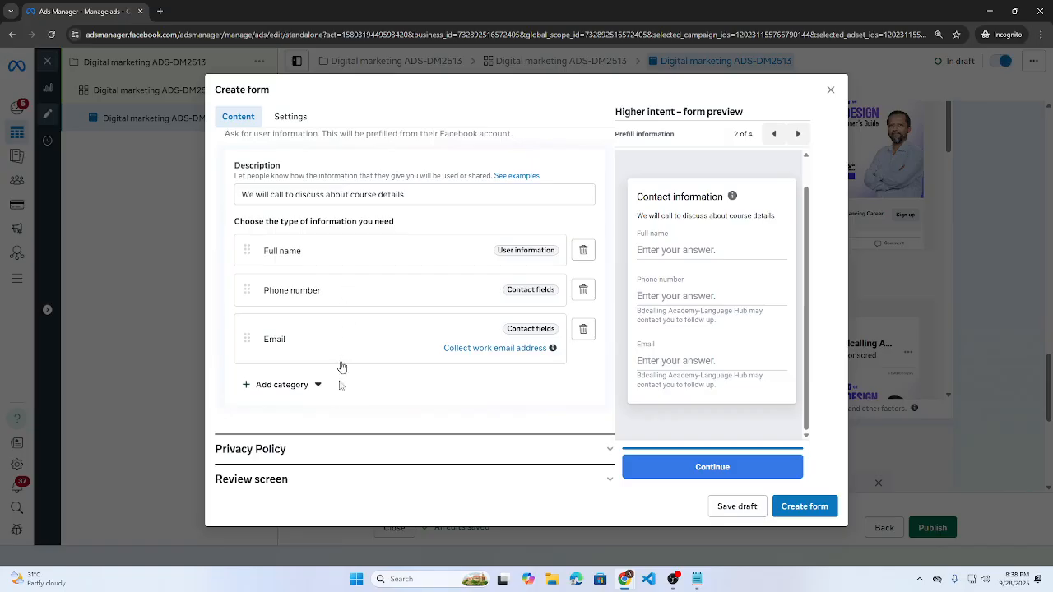
- Add a City contact field and check it on the contact information preview page
click(282, 384)
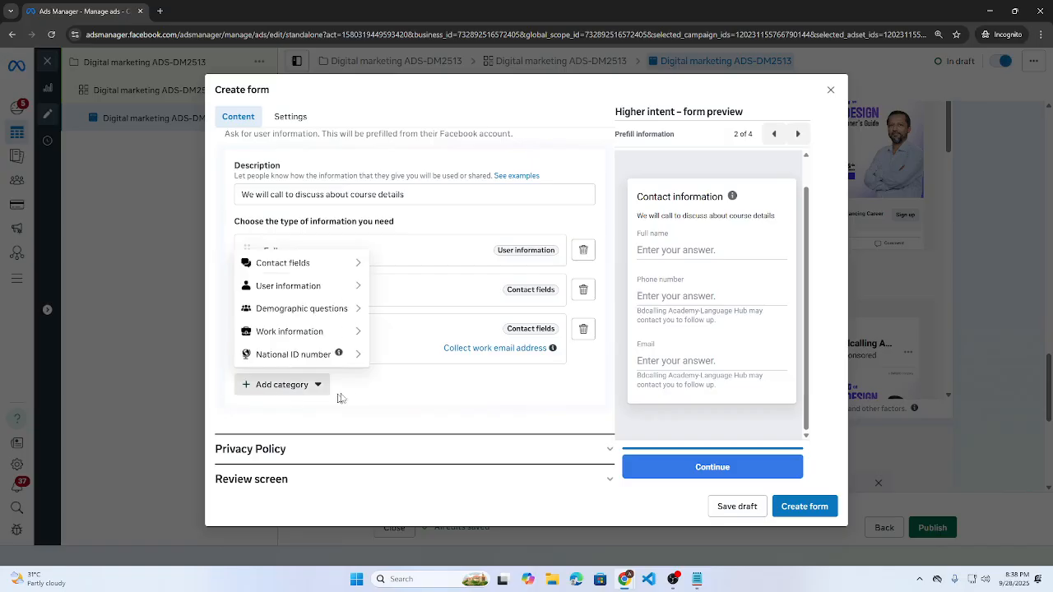
mouse_move(328, 269)
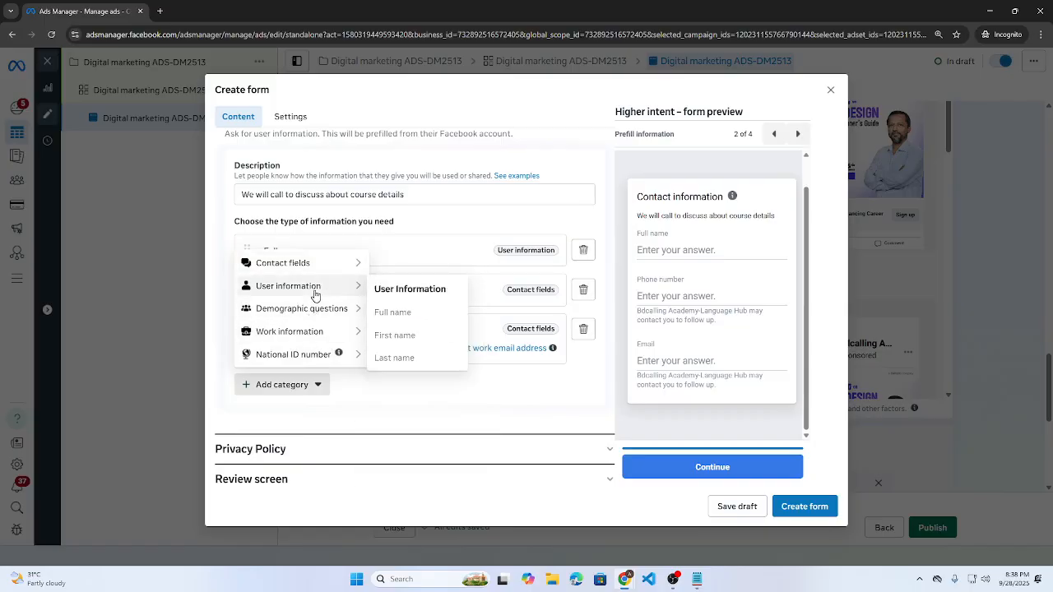
mouse_move(316, 322)
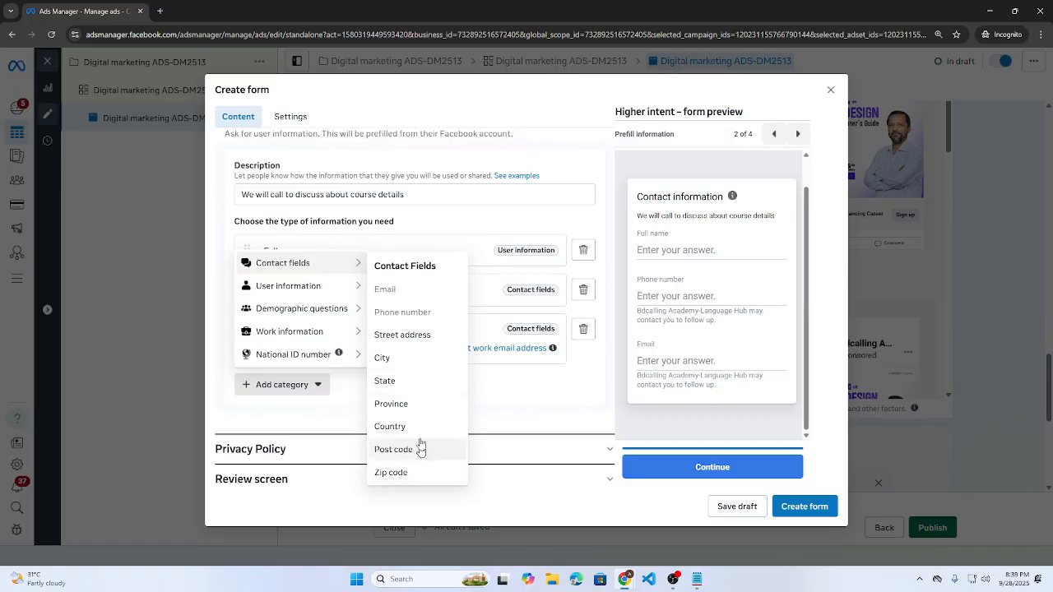
click(415, 364)
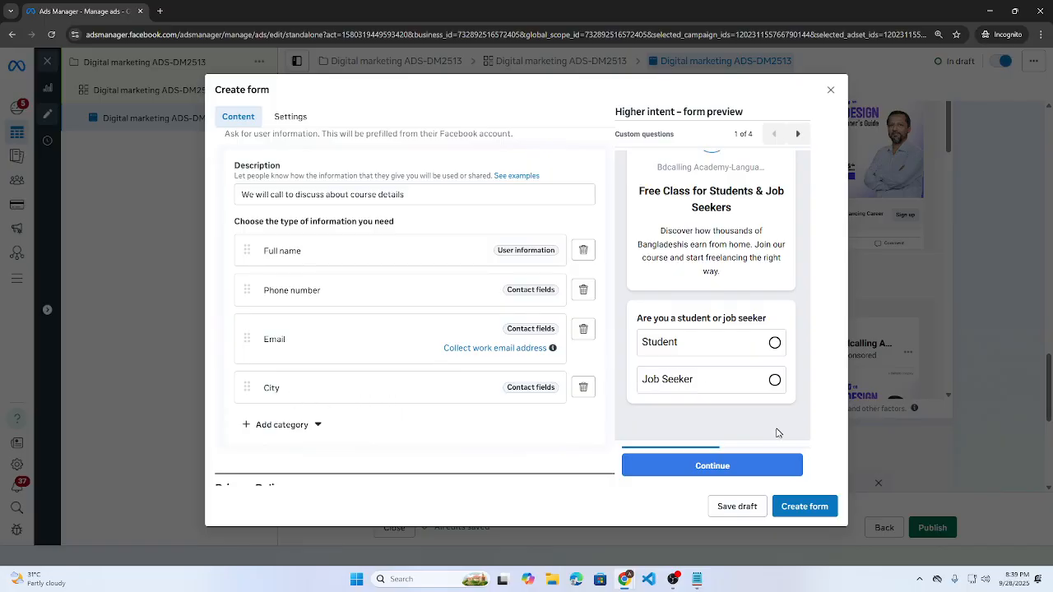
click(797, 133)
scroll(671, 362, down, 1)
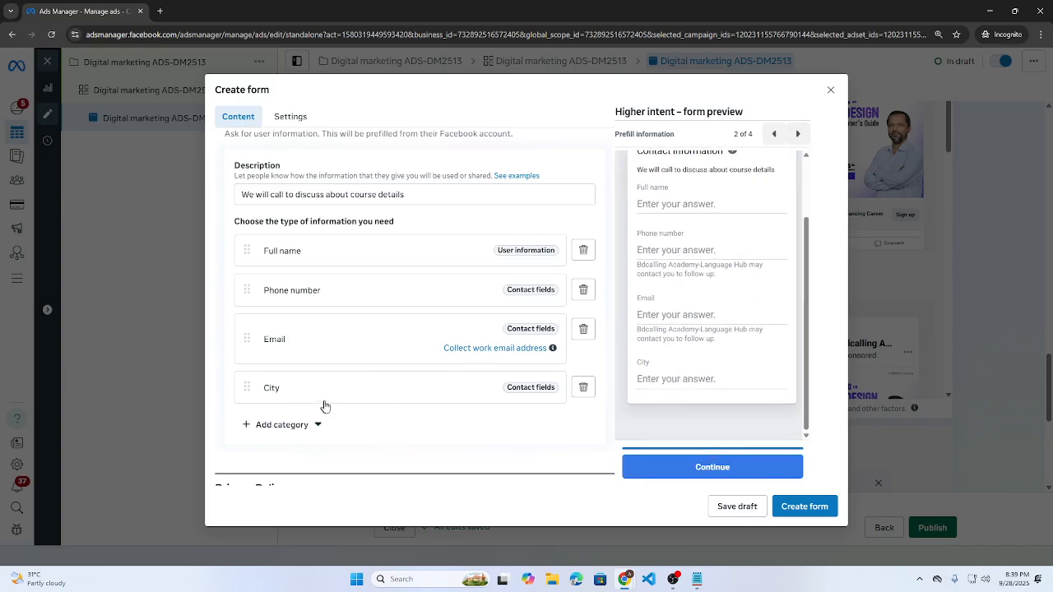
scroll(329, 411, down, 2)
click(287, 411)
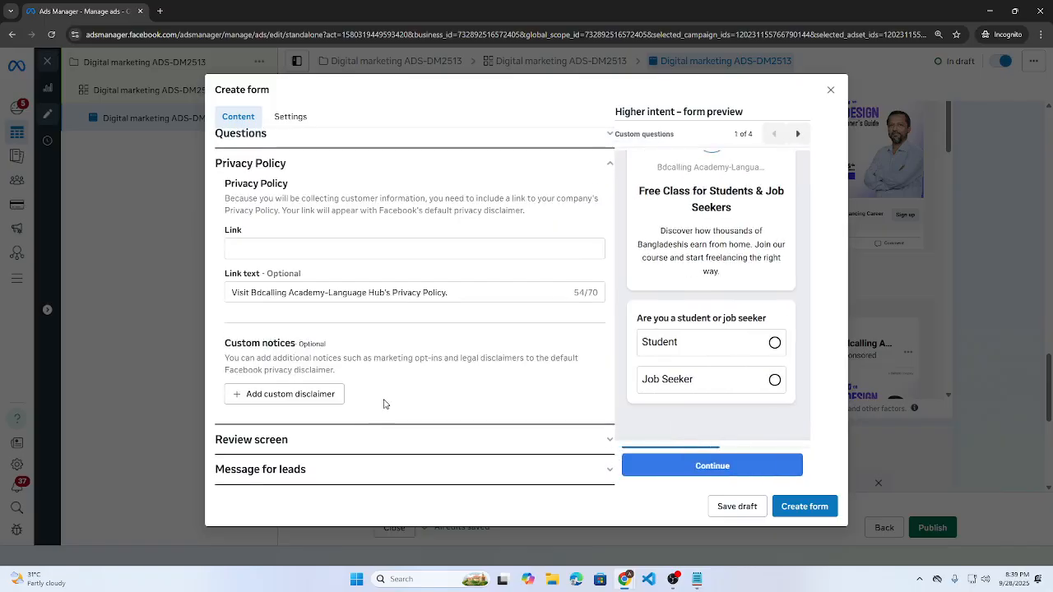
click(271, 248)
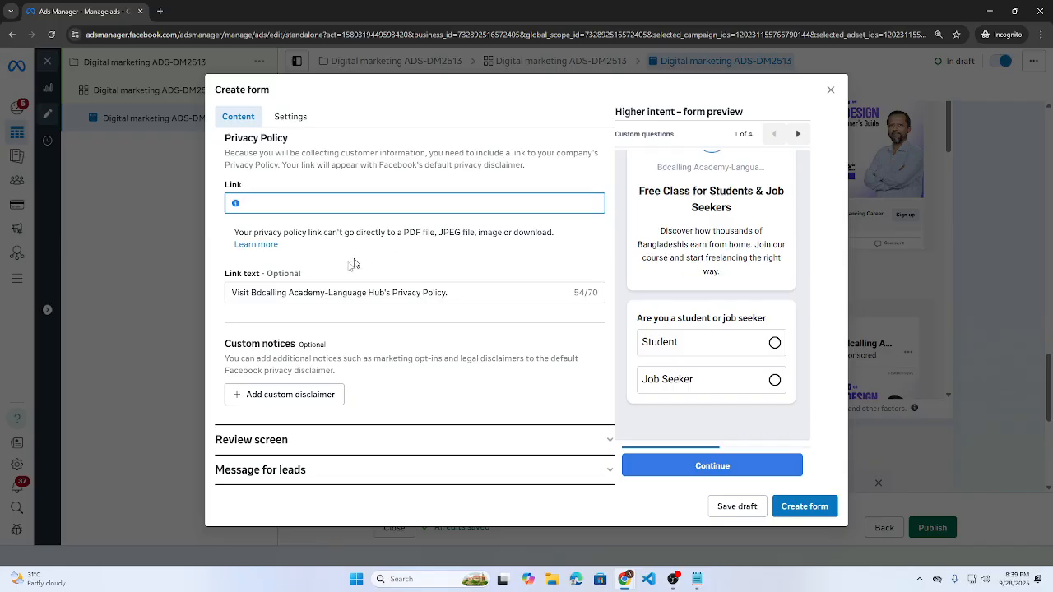
mouse_move(624, 579)
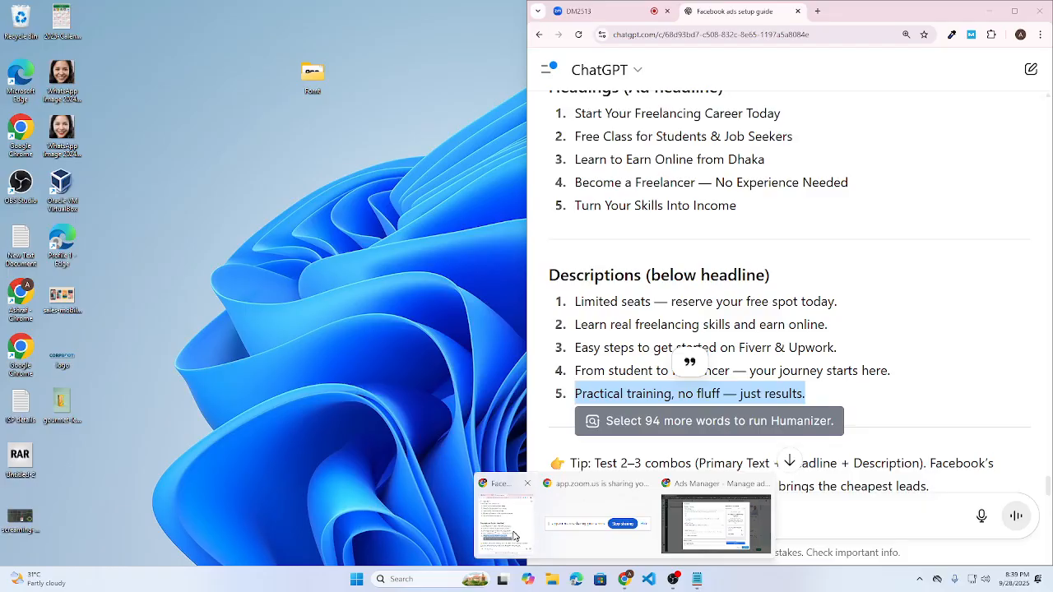
click(514, 537)
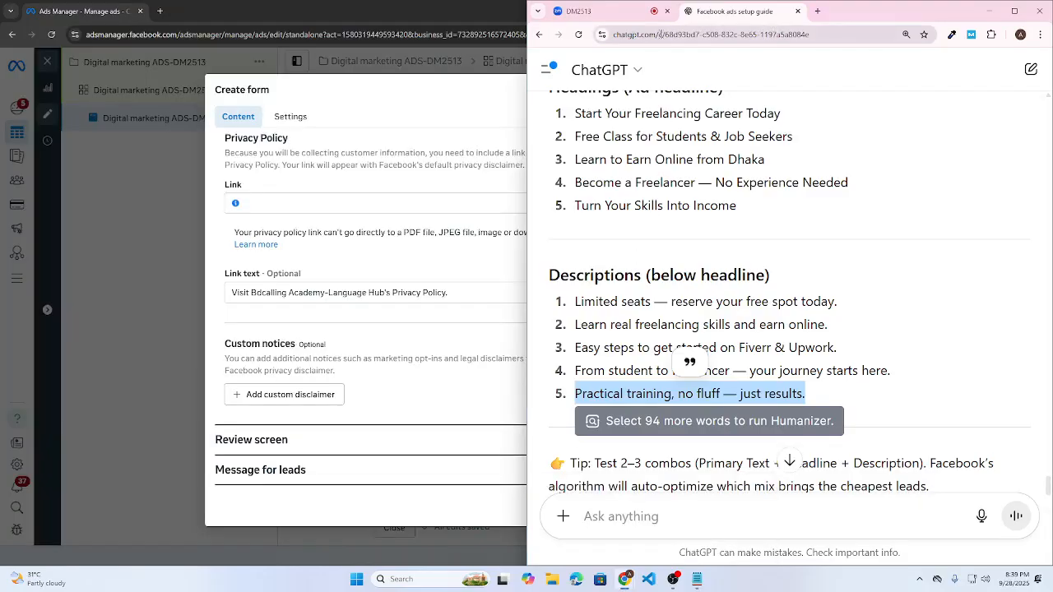
click(661, 34)
key(ctrl+c)
click(284, 204)
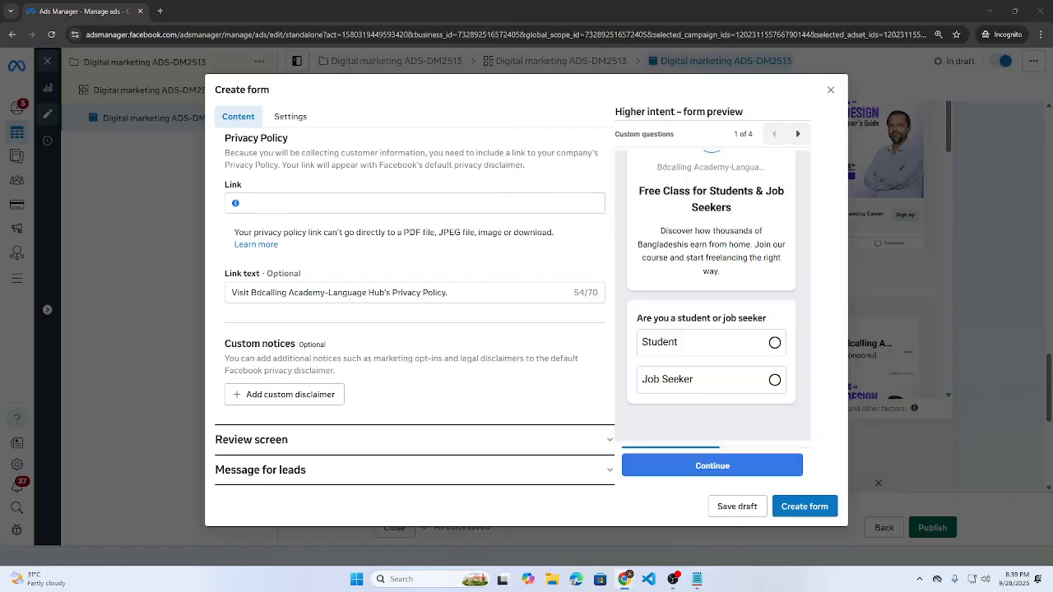
key(ctrl+v)
- Trim the privacy policy link text to 'Visit Bdcalling Academy'
click(298, 297)
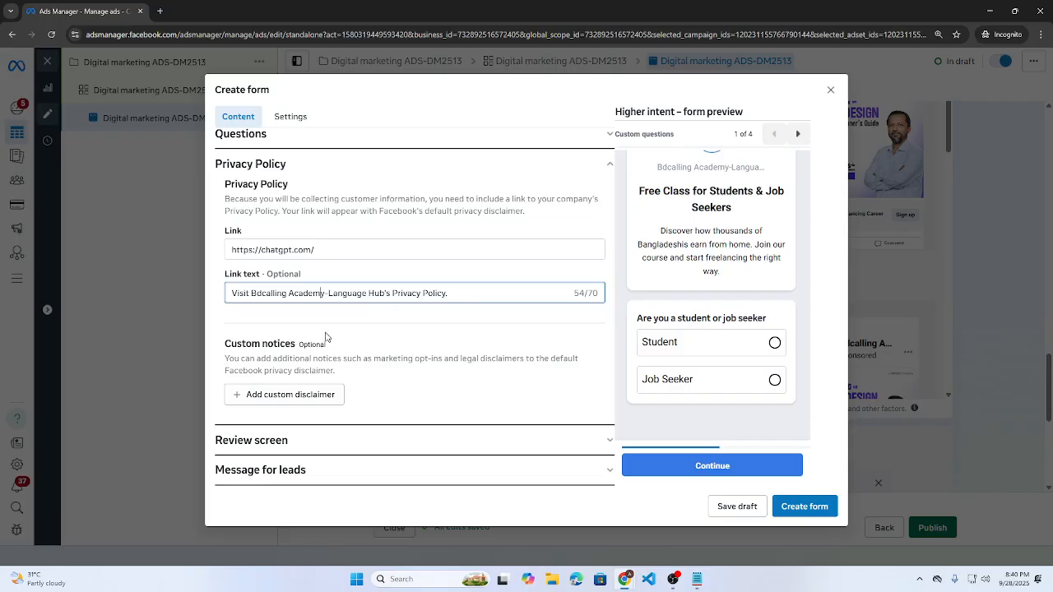
drag(333, 250, 209, 253)
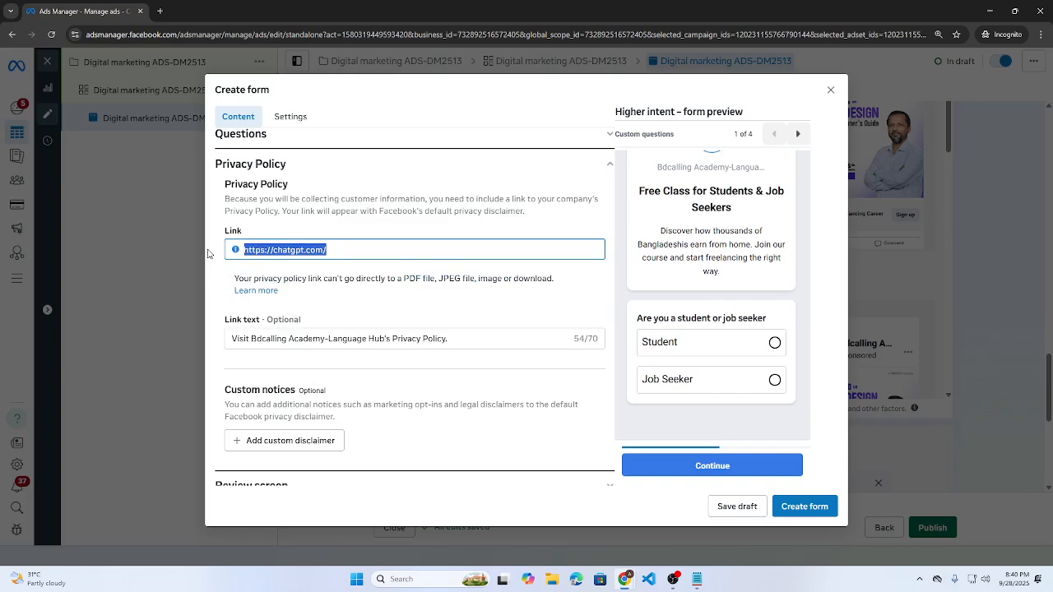
click(348, 248)
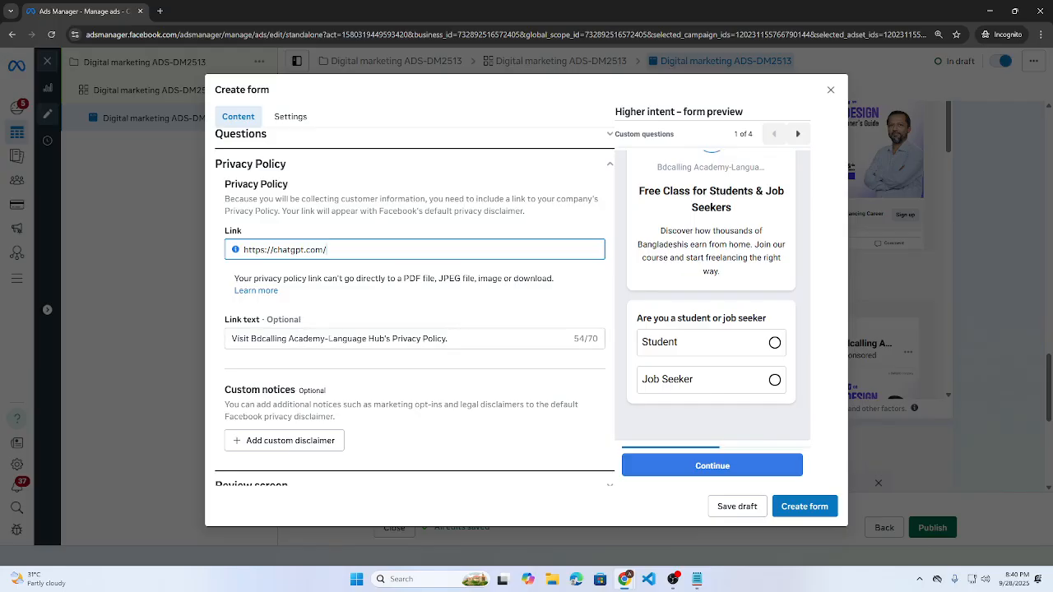
drag(326, 338, 522, 343)
key(BackSpace)
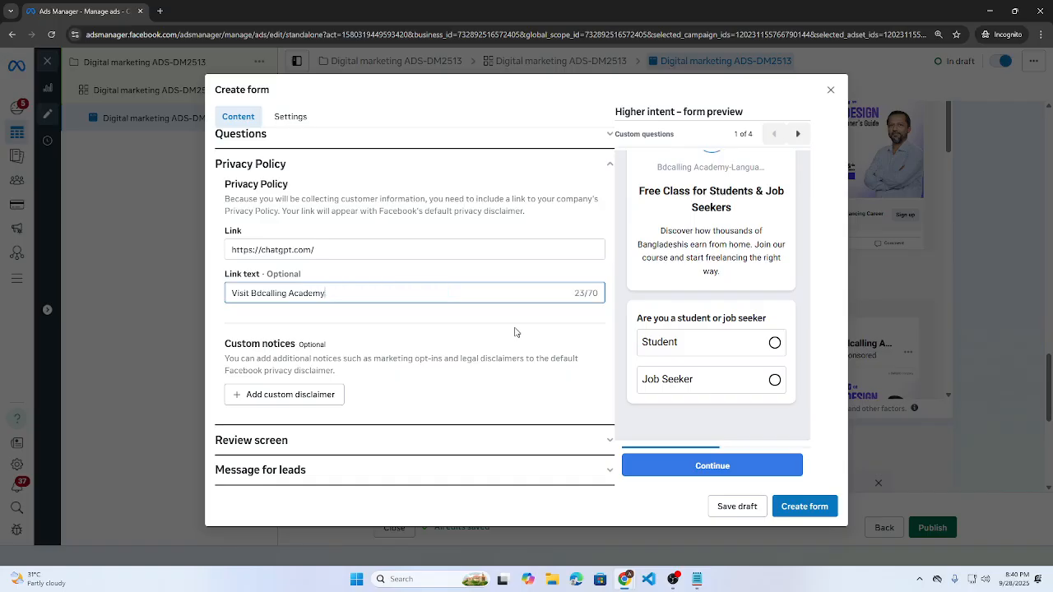
- Open Review screen, advance the preview through pages 2 and 3, then show Message for leads
click(235, 444)
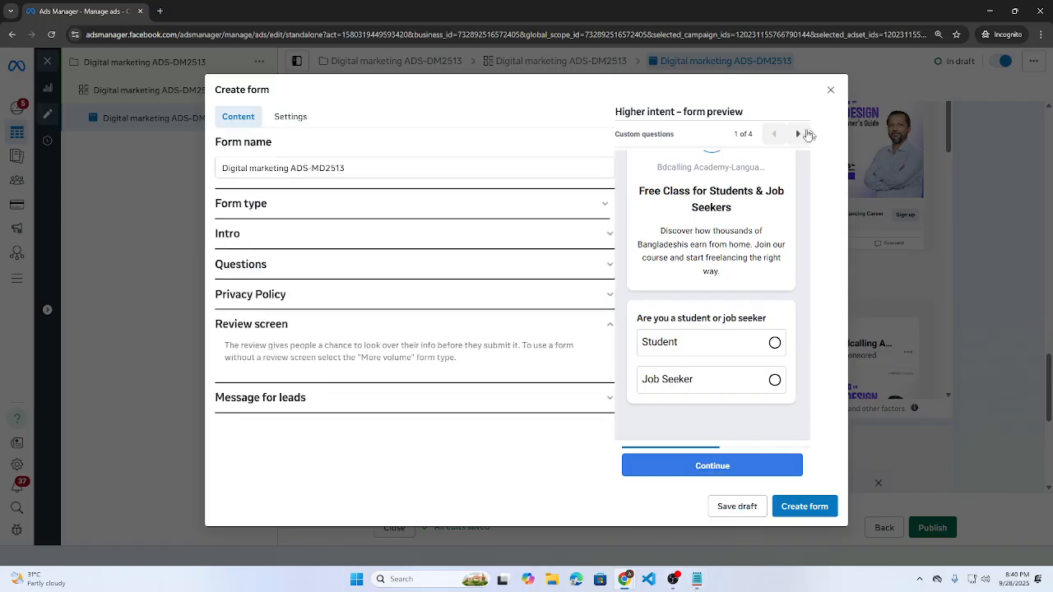
click(800, 135)
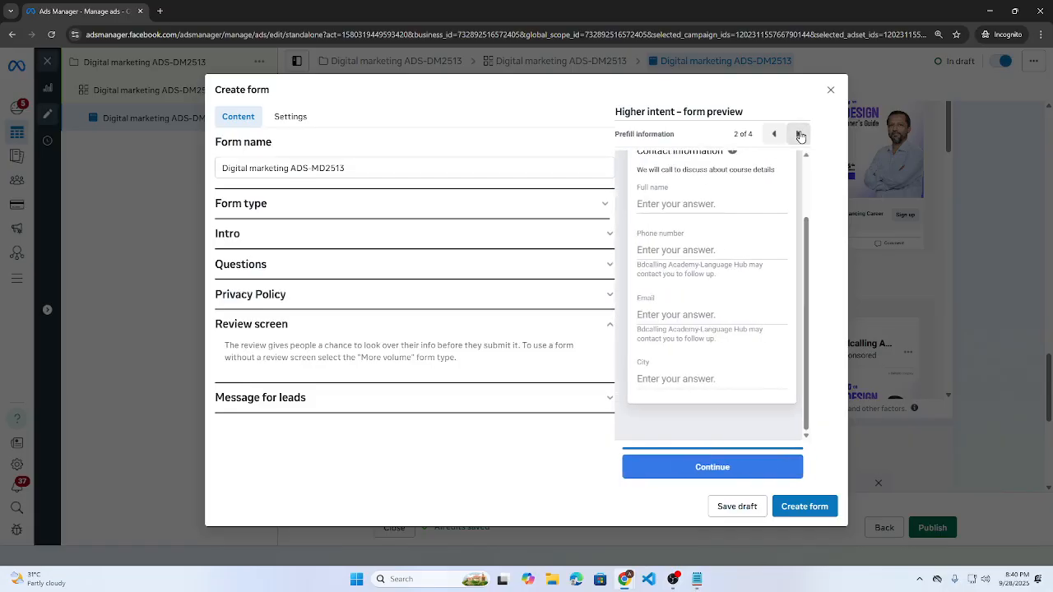
click(799, 135)
scroll(693, 272, down, 1)
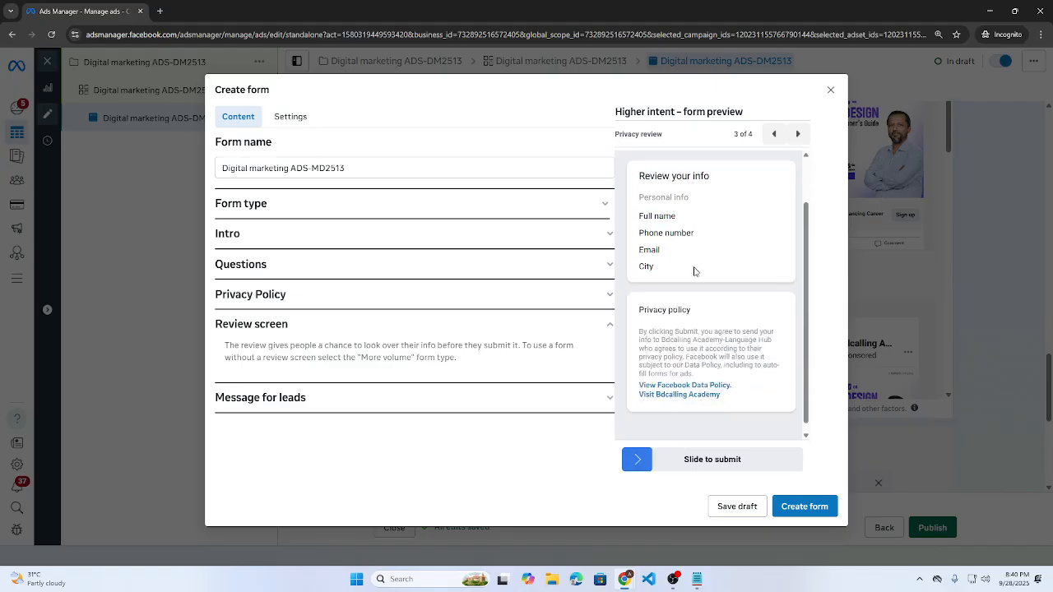
drag(635, 464, 818, 475)
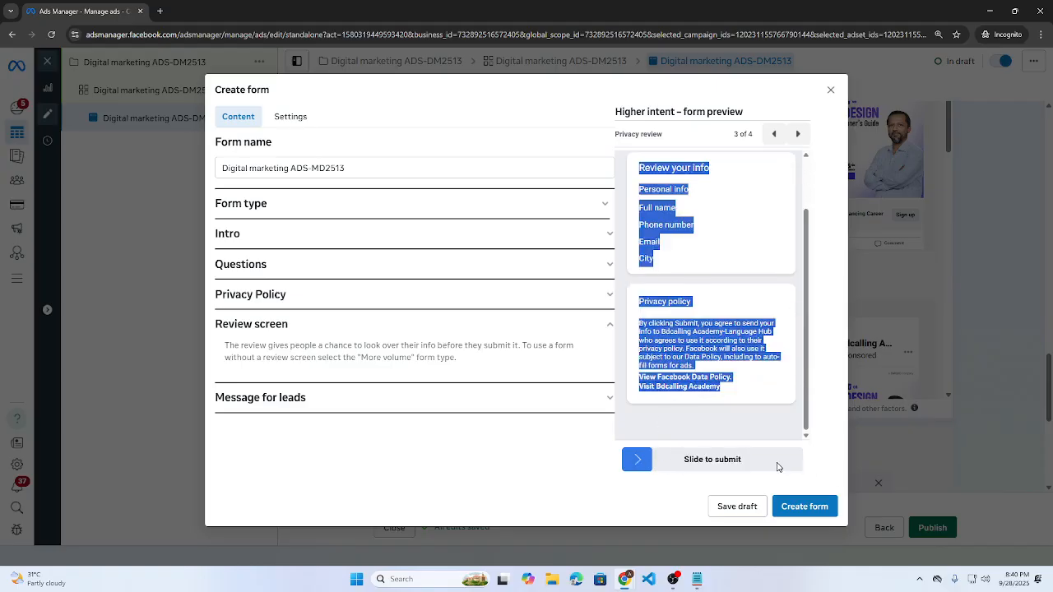
click(778, 468)
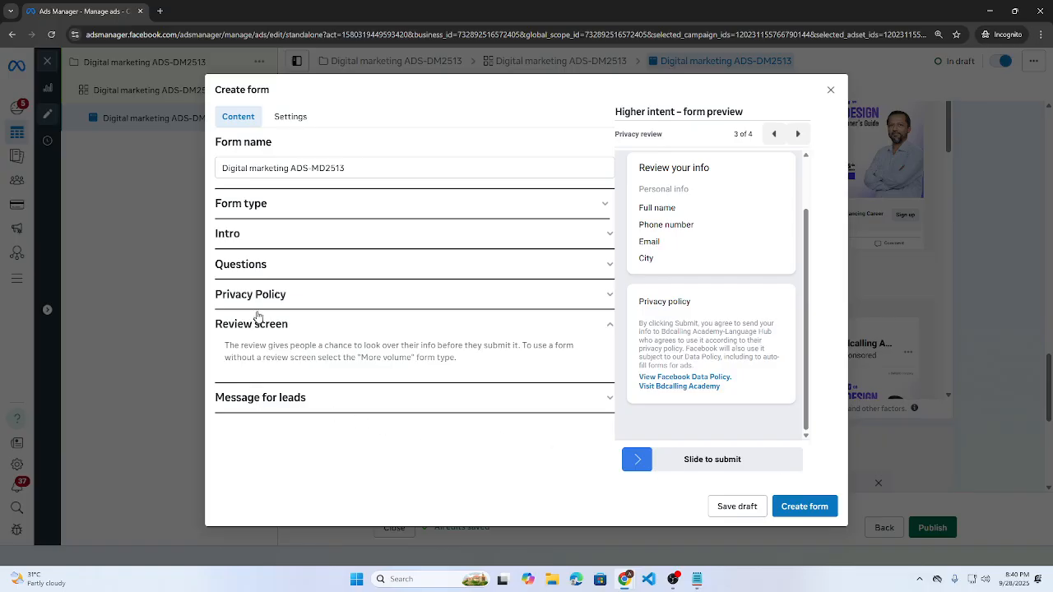
click(271, 401)
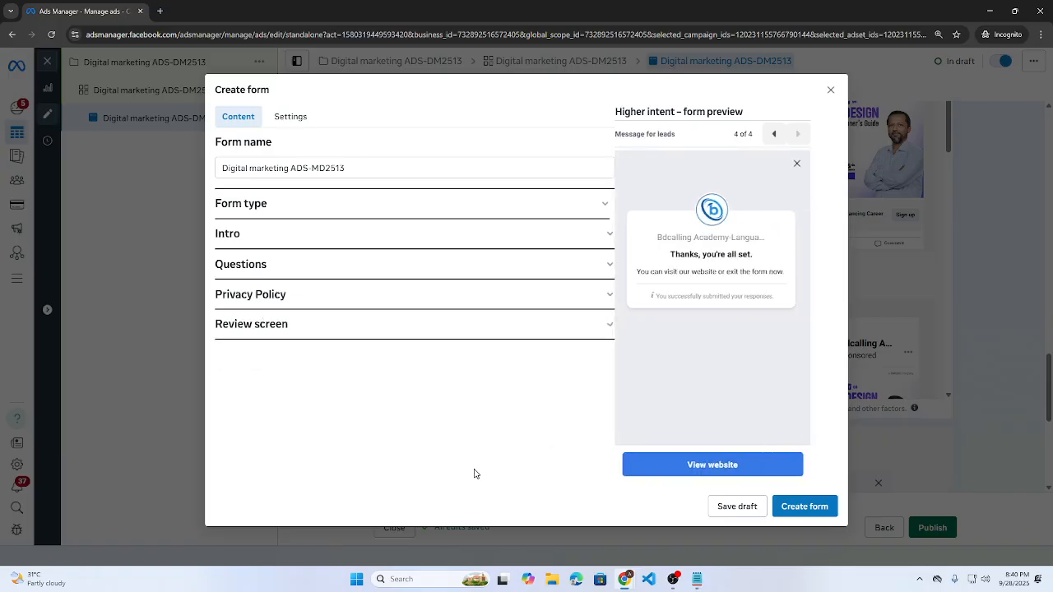
- Select the thank-you headline and description text to see what needs changing
scroll(414, 430, down, 2)
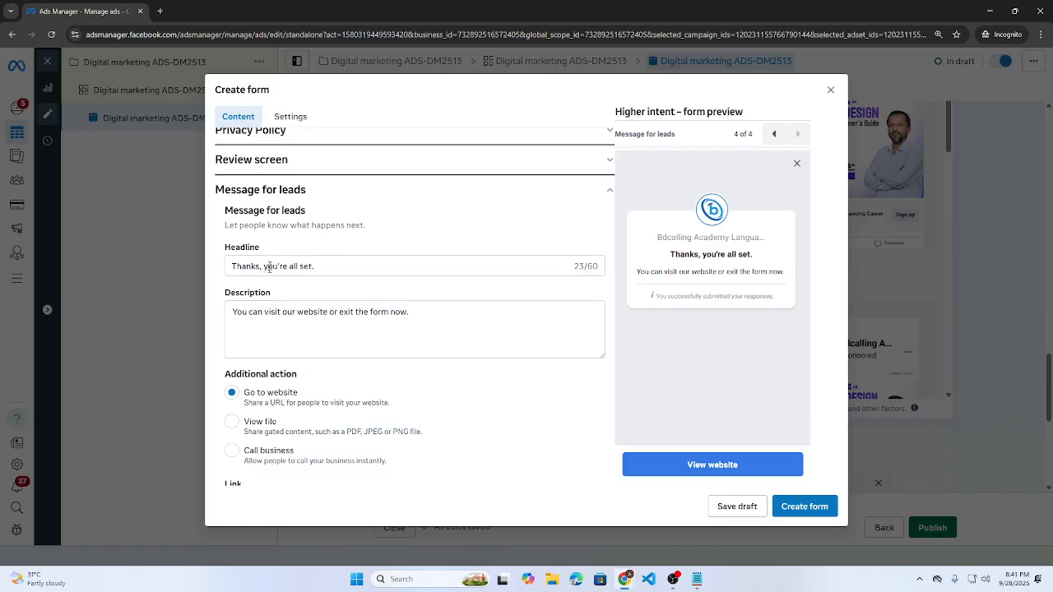
triple_click(318, 267)
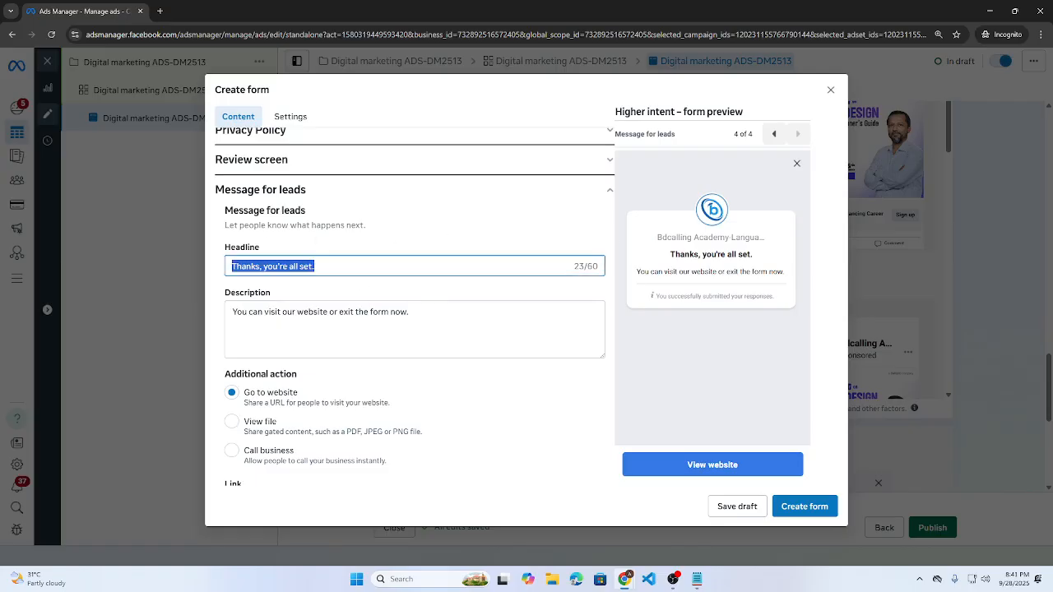
click(305, 312)
triple_click(317, 312)
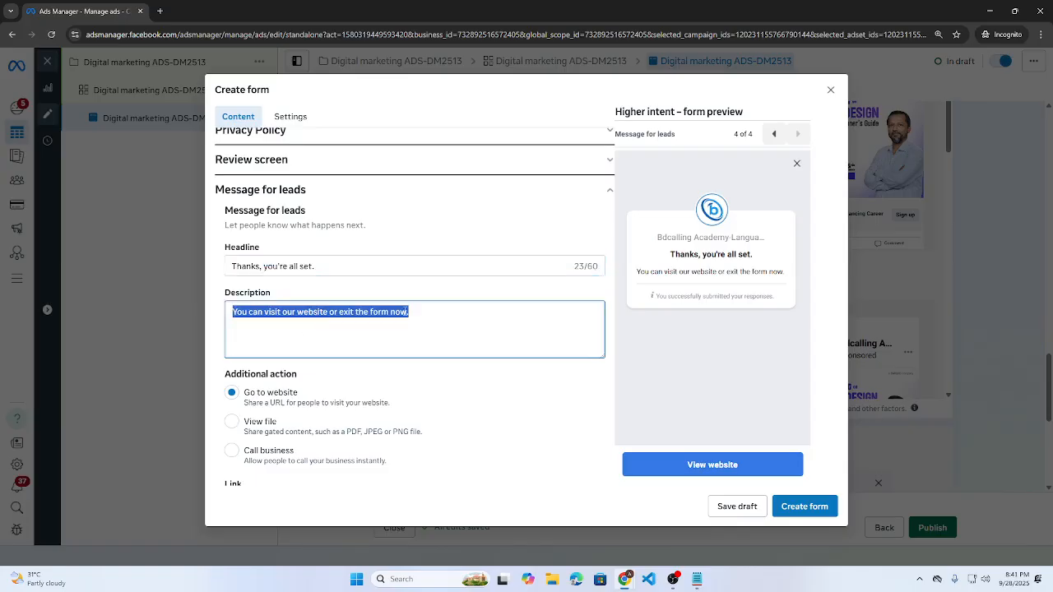
click(321, 312)
triple_click(321, 312)
drag(634, 273, 792, 276)
scroll(384, 326, down, 2)
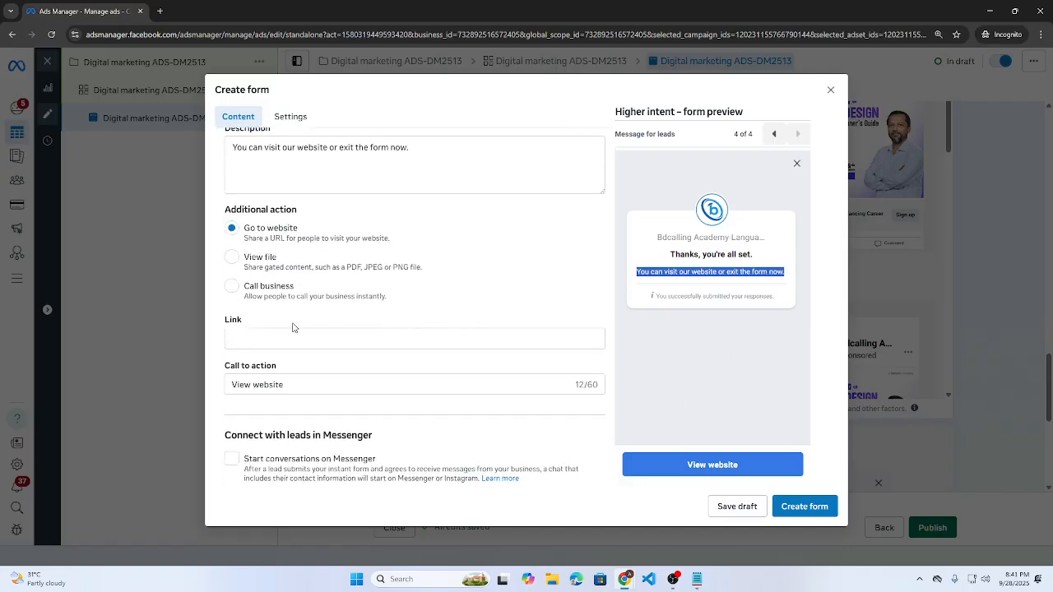
scroll(294, 327, up, 2)
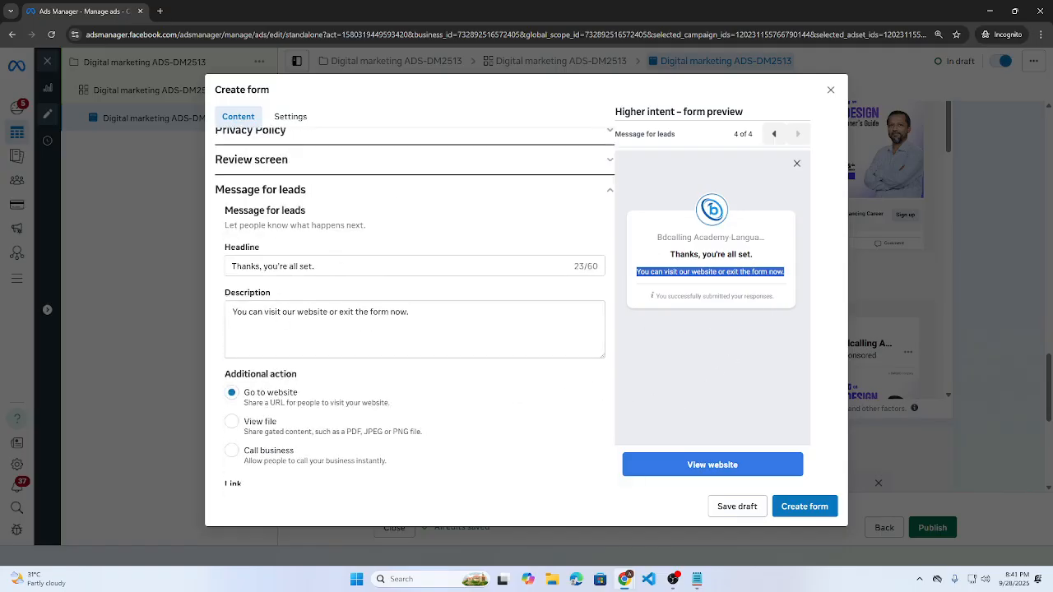
- Rewrite the thank-you description to 'Visit our office to know more about courses'
double_click(302, 313)
text(office)
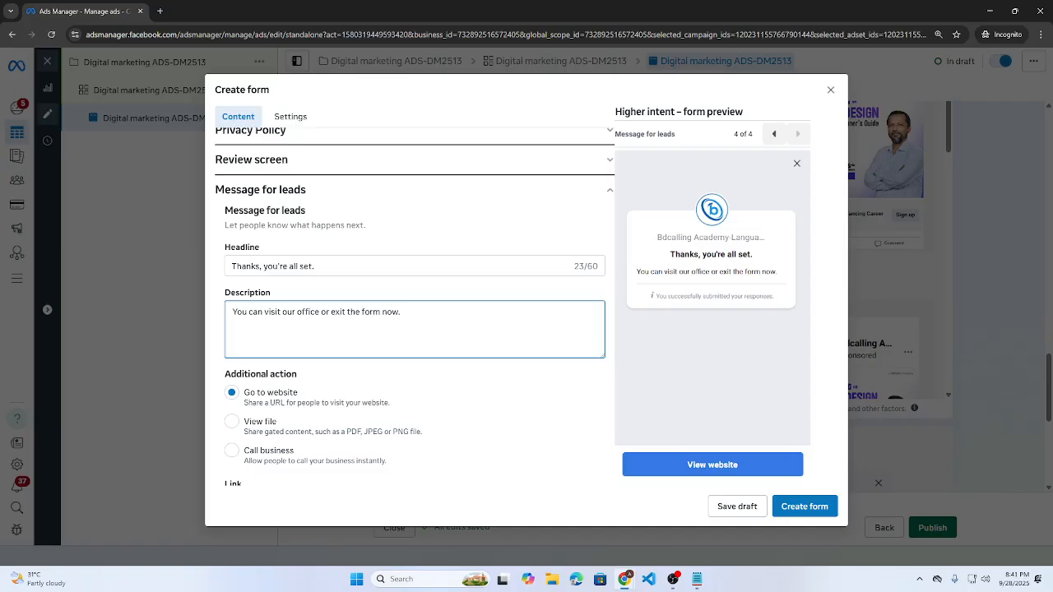
key(ctrl+shift+Right)
key(ctrl+shift+Right)
key(ctrl+shift+Right)
key(ctrl+shift+Right)
key(ctrl+shift+Right)
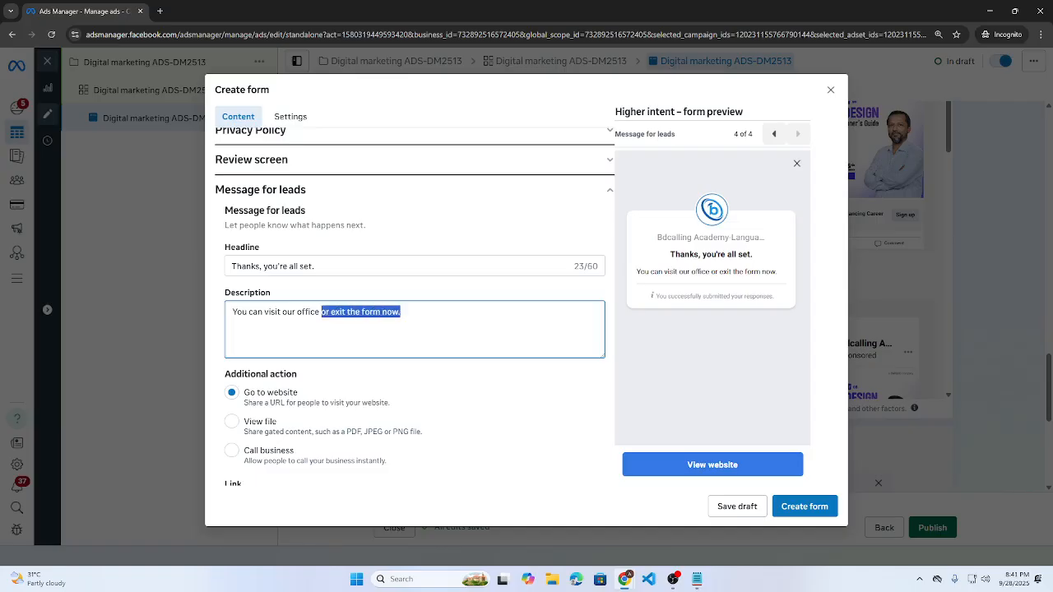
text(to In)
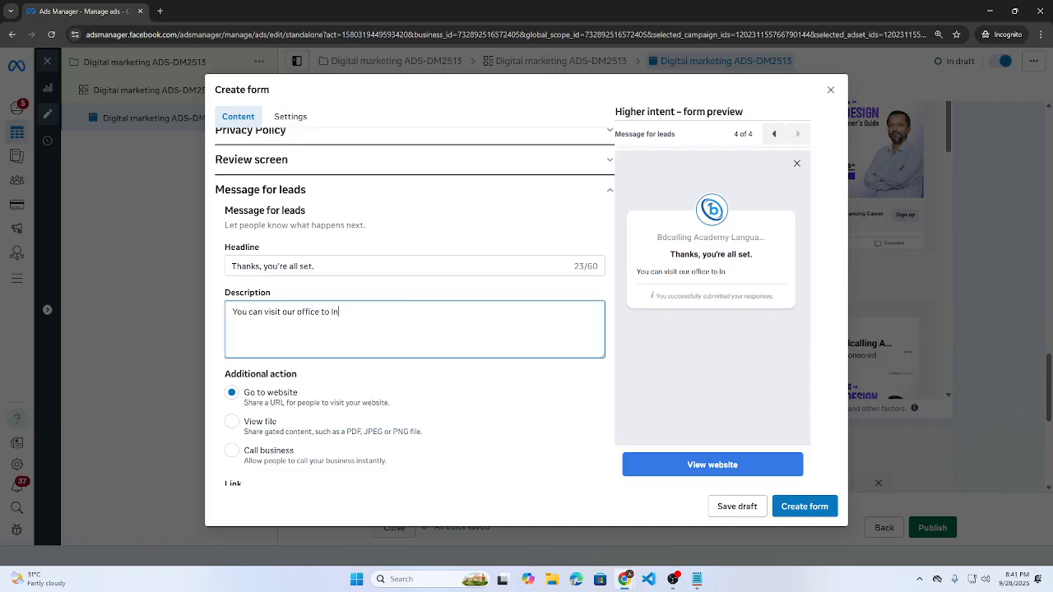
text(f)
key(BackSpace)
key(BackSpace)
key(BackSpace)
text(know more about ou)
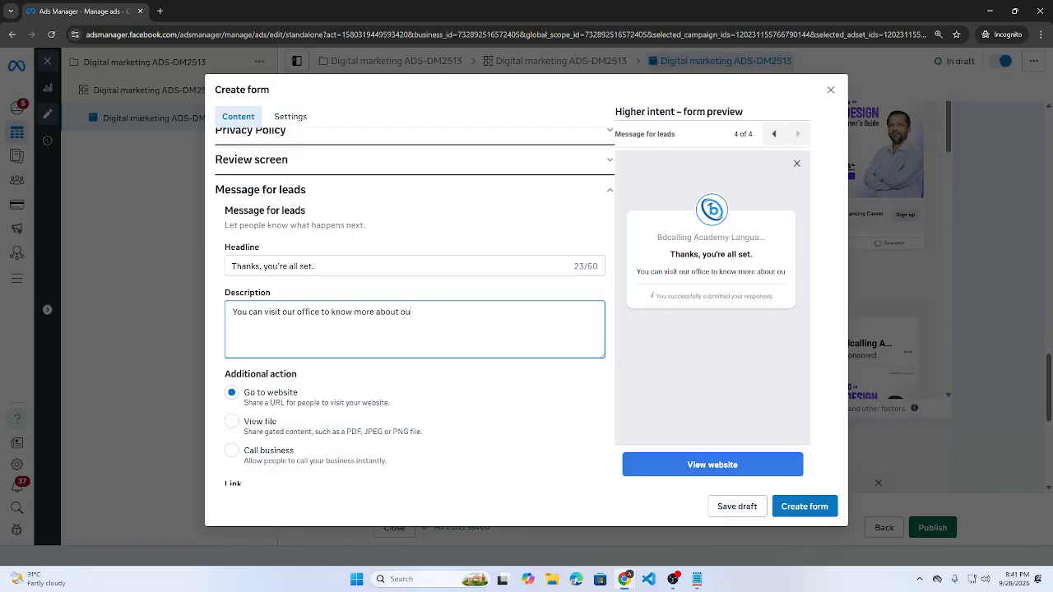
text(r cu)
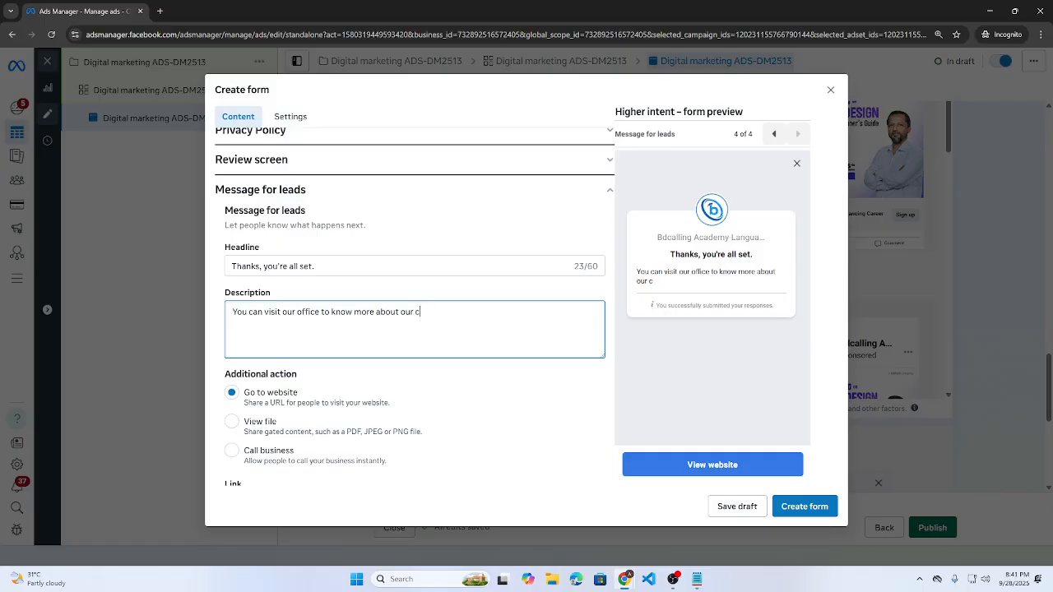
key(BackSpace)
key(BackSpace)
key(BackSpace)
key(BackSpace)
key(BackSpace)
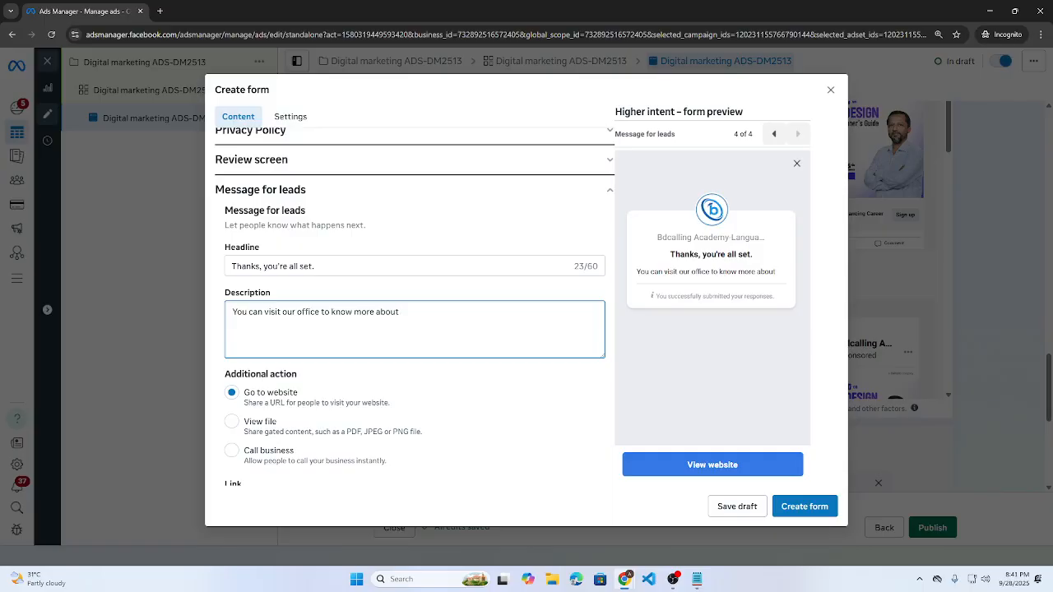
text(courses)
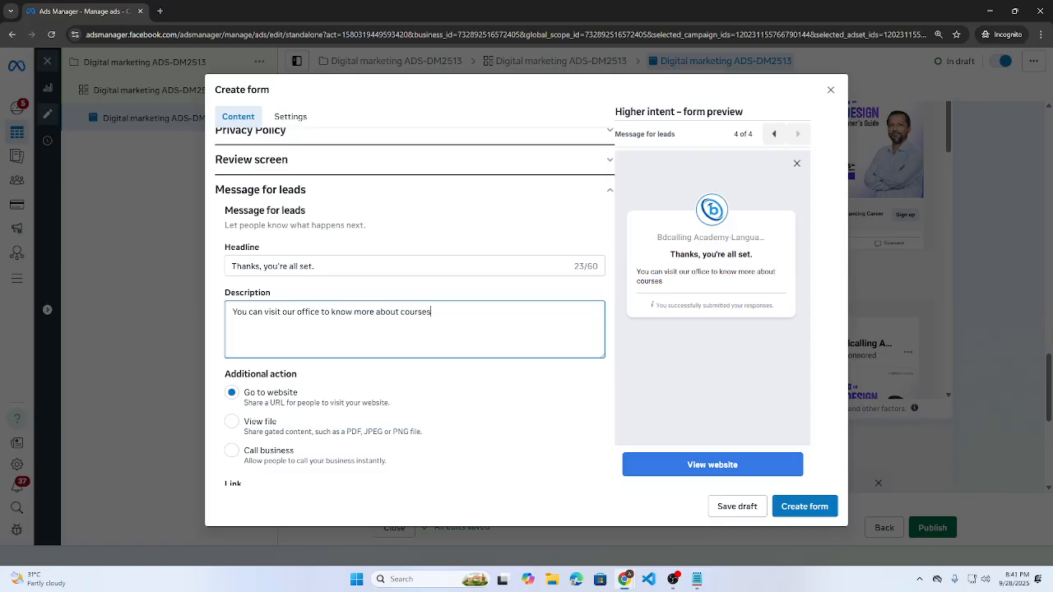
drag(268, 312, 217, 315)
text(V)
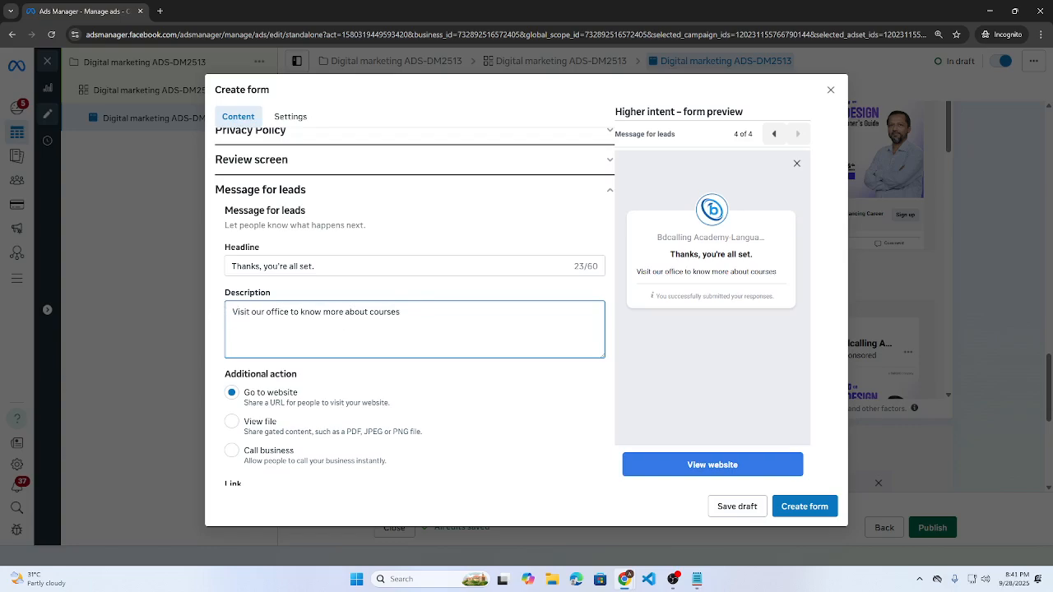
scroll(394, 331, down, 3)
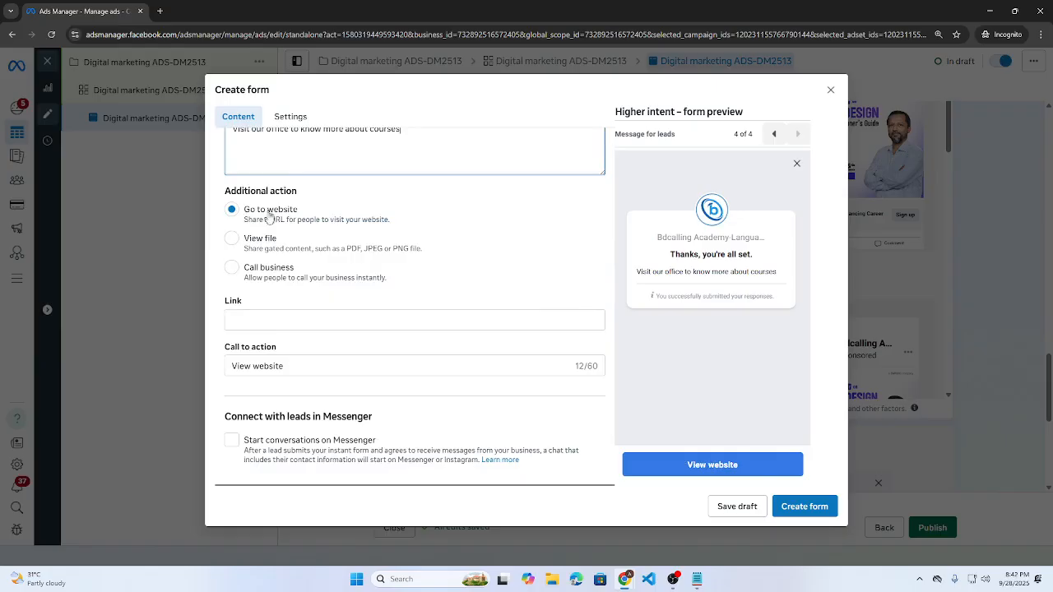
- Make the additional action Call business with country code BD +880
click(233, 268)
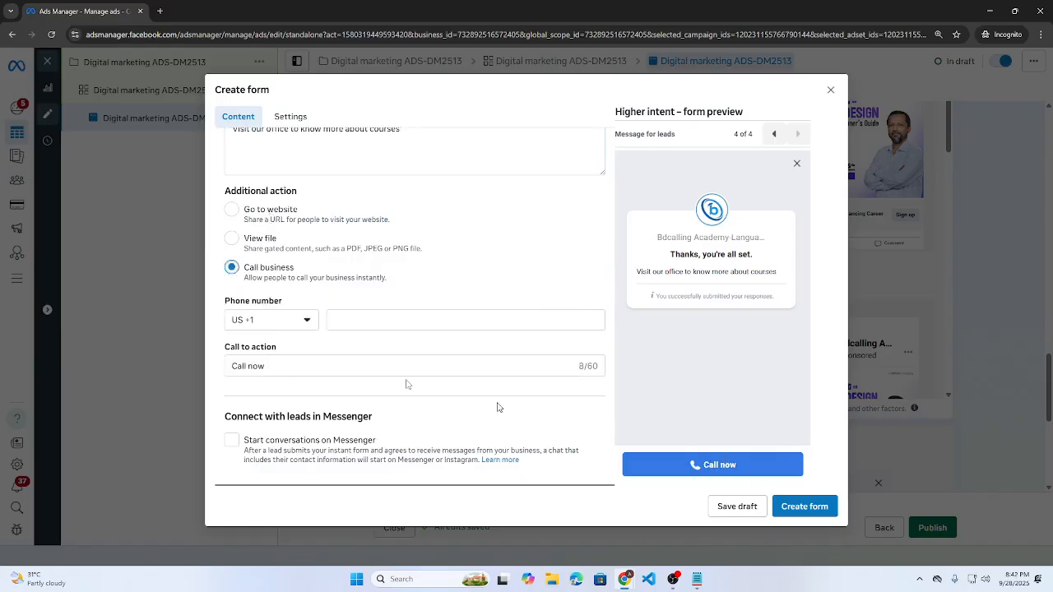
click(254, 326)
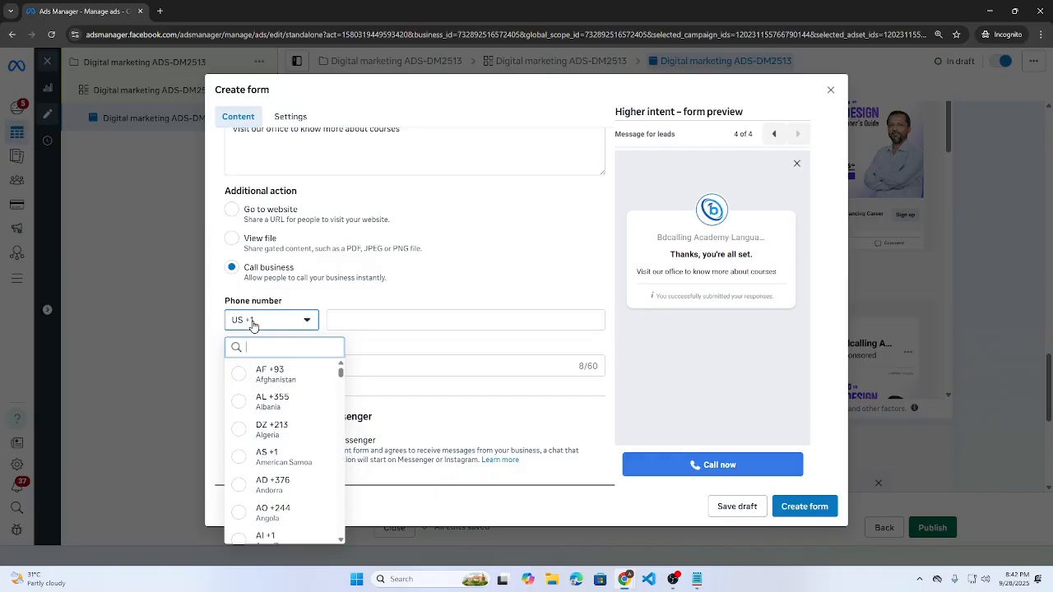
text(ban)
click(267, 372)
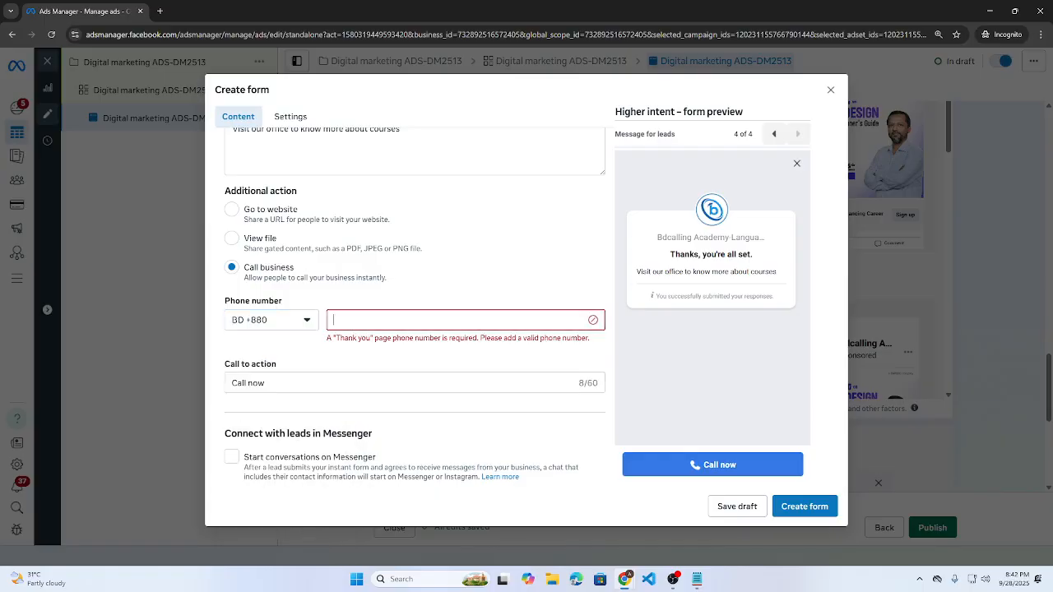
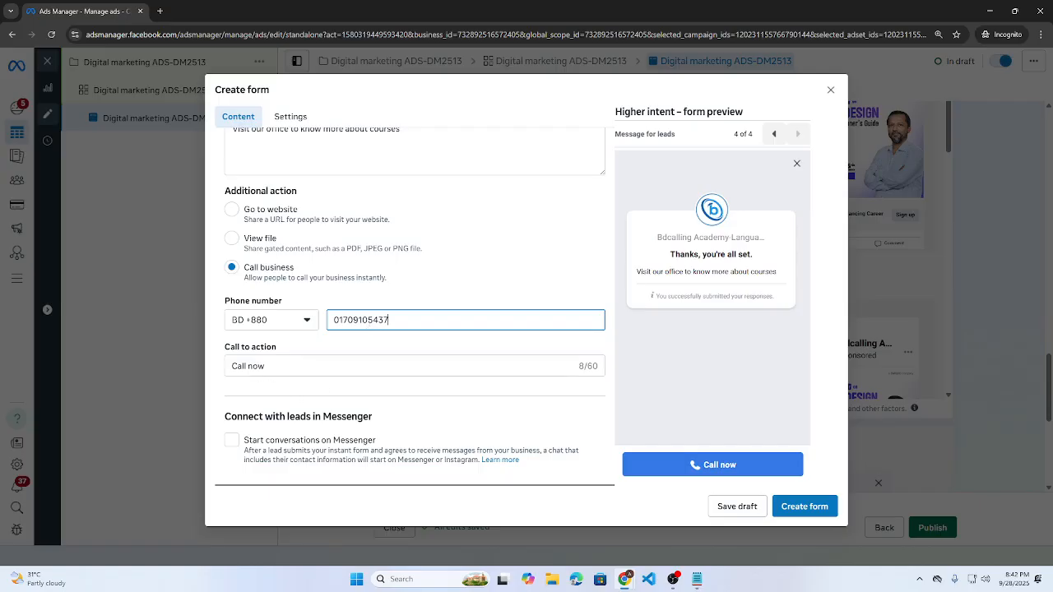
- Enter the business phone number and drop its leading zero, keeping the Call now button
drag(271, 367, 204, 366)
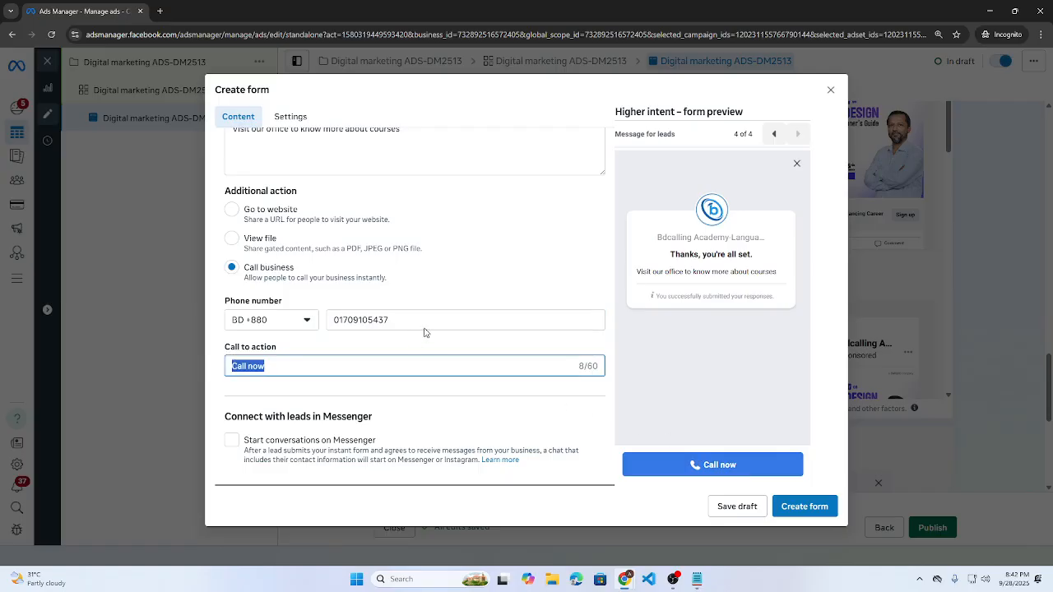
click(340, 322)
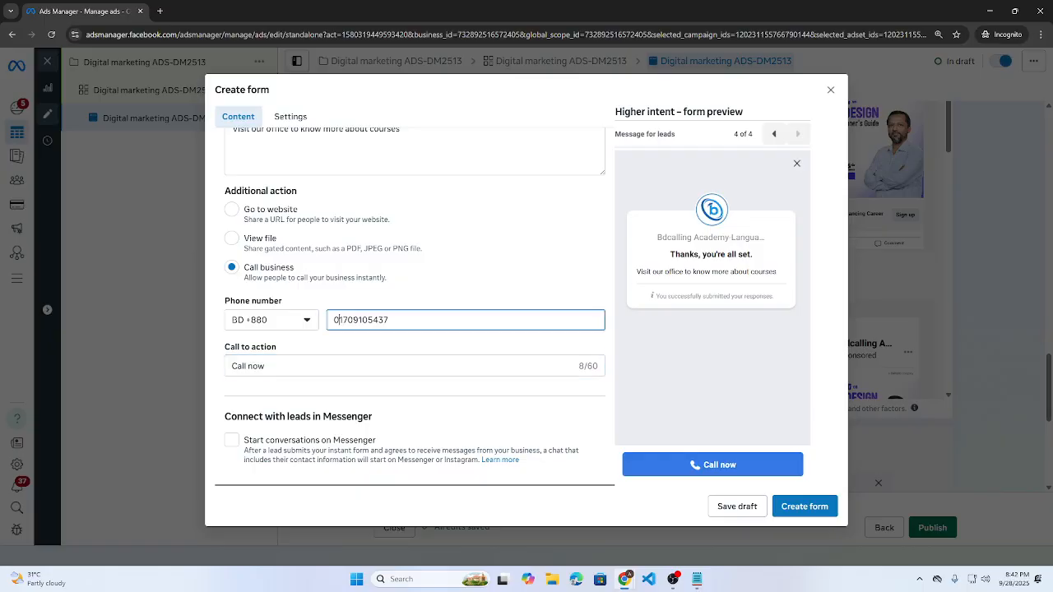
key(BackSpace)
drag(226, 417, 373, 427)
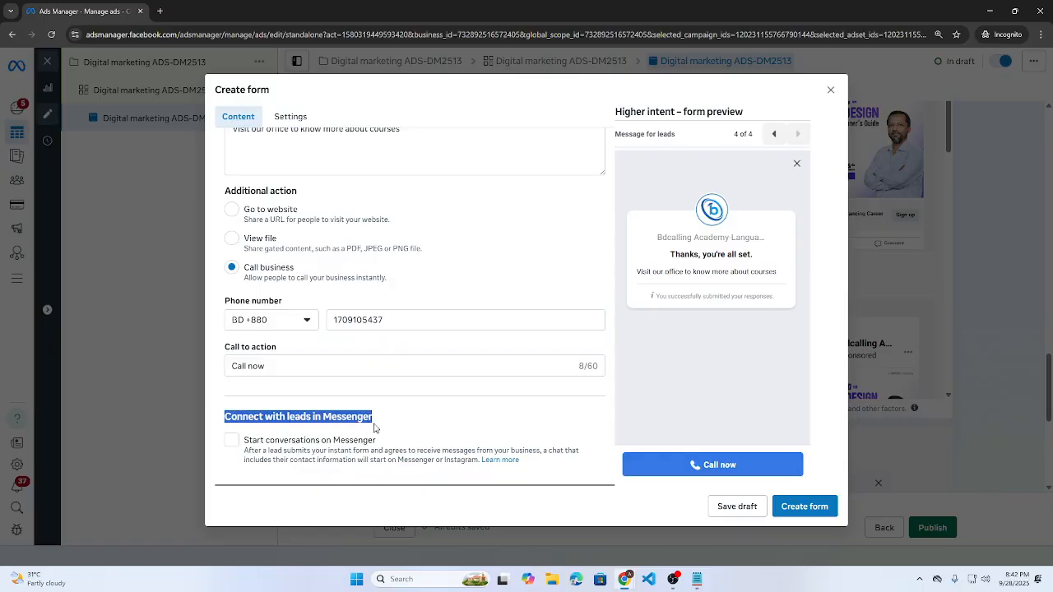
click(306, 455)
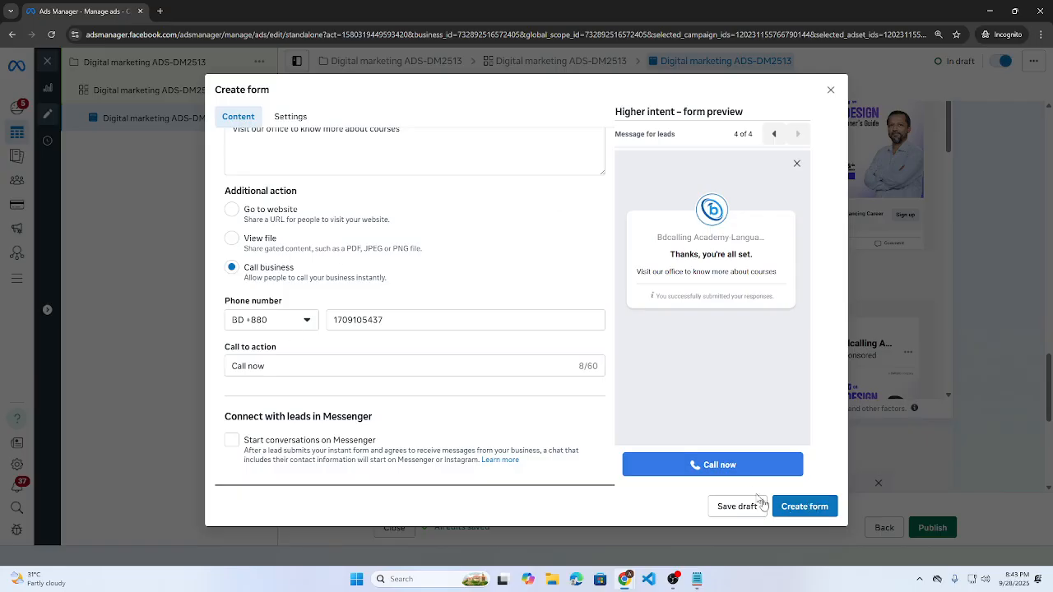
- Create the lead form so it attaches to the ad, then scroll through the ad editor
click(815, 506)
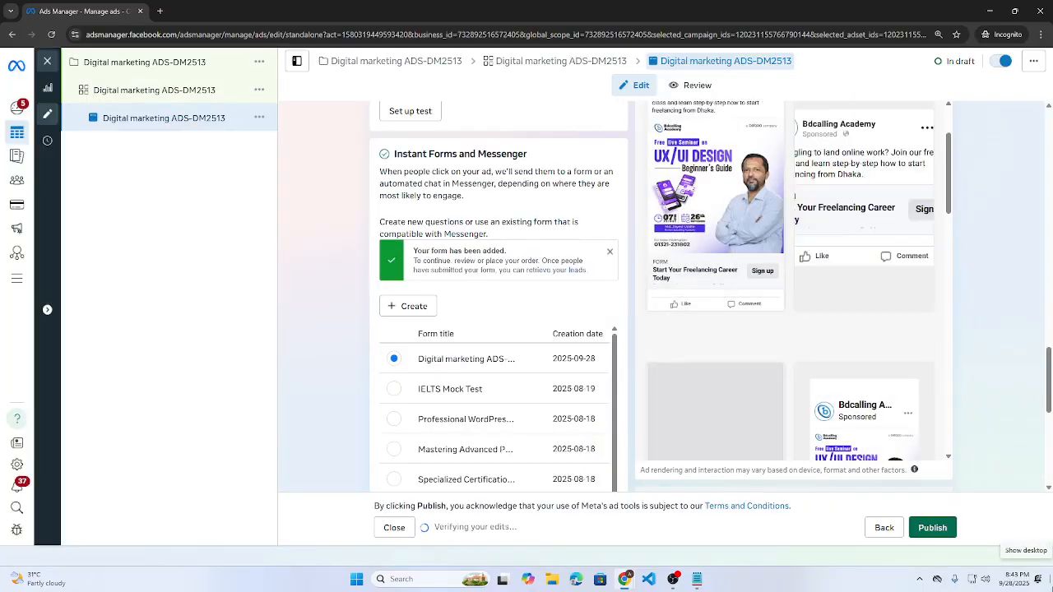
scroll(558, 351, up, 3)
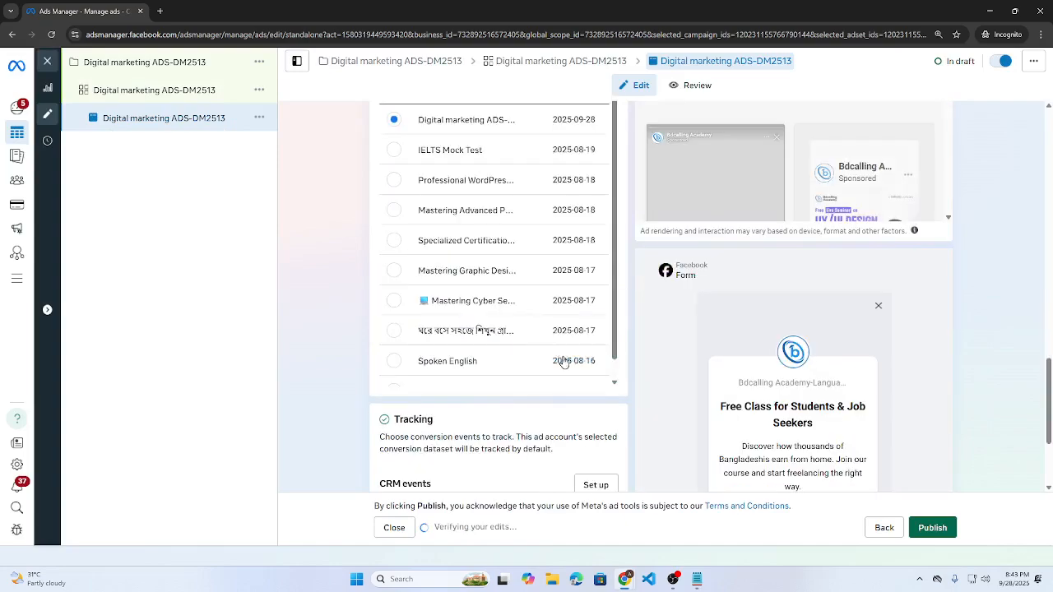
scroll(738, 427, down, 5)
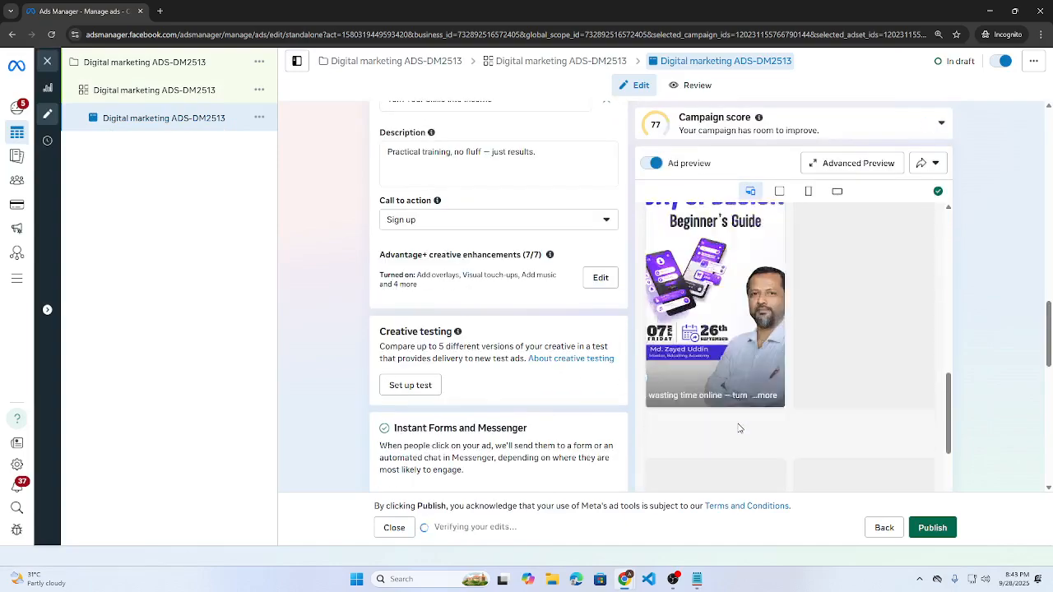
scroll(730, 425, down, 10)
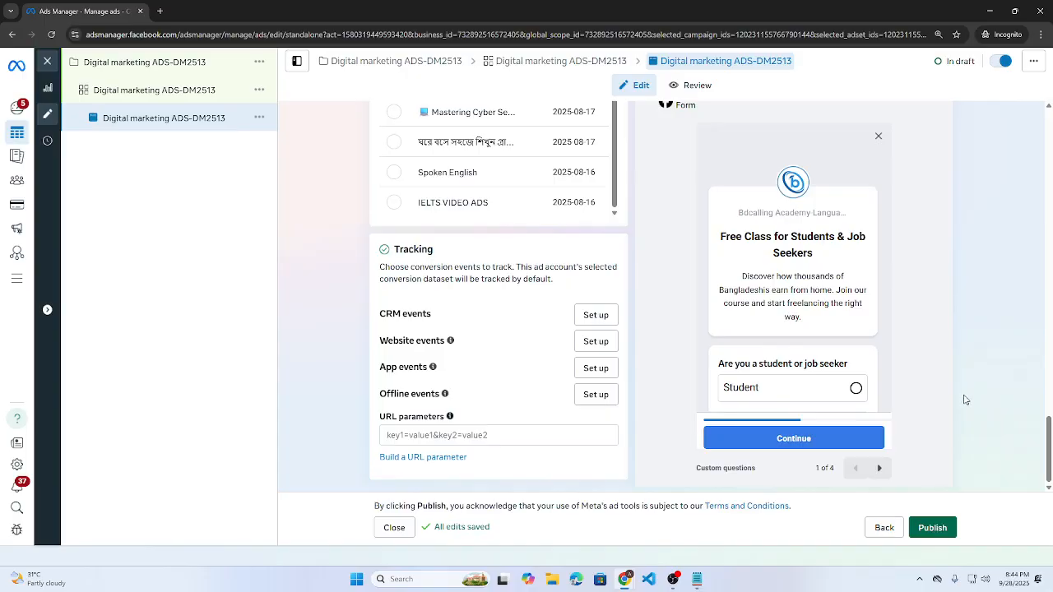
- Close the ad editor without publishing, clear the selection filters, and show the Campaigns list
click(49, 62)
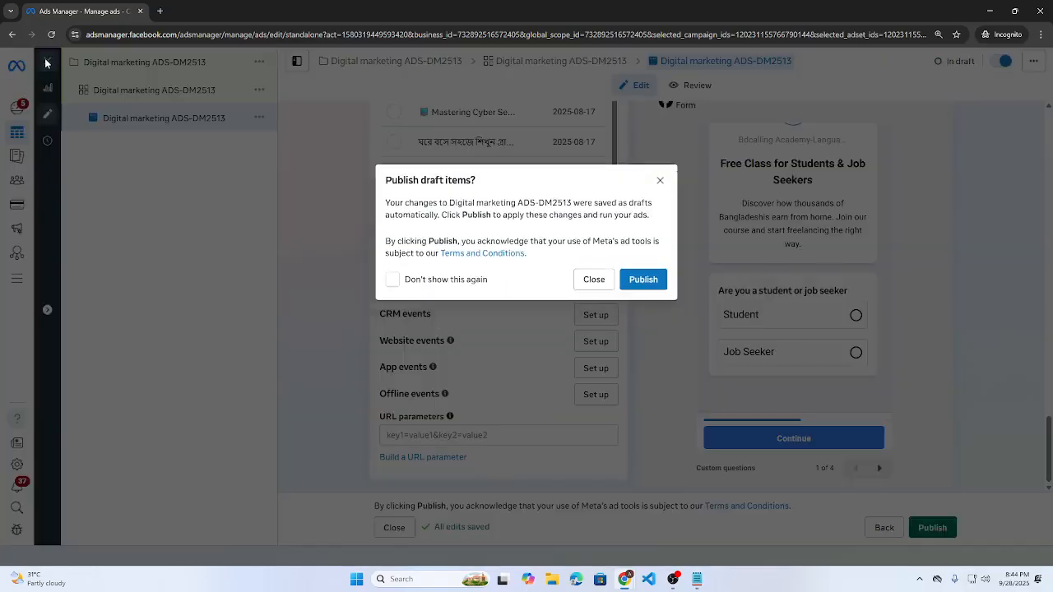
click(603, 290)
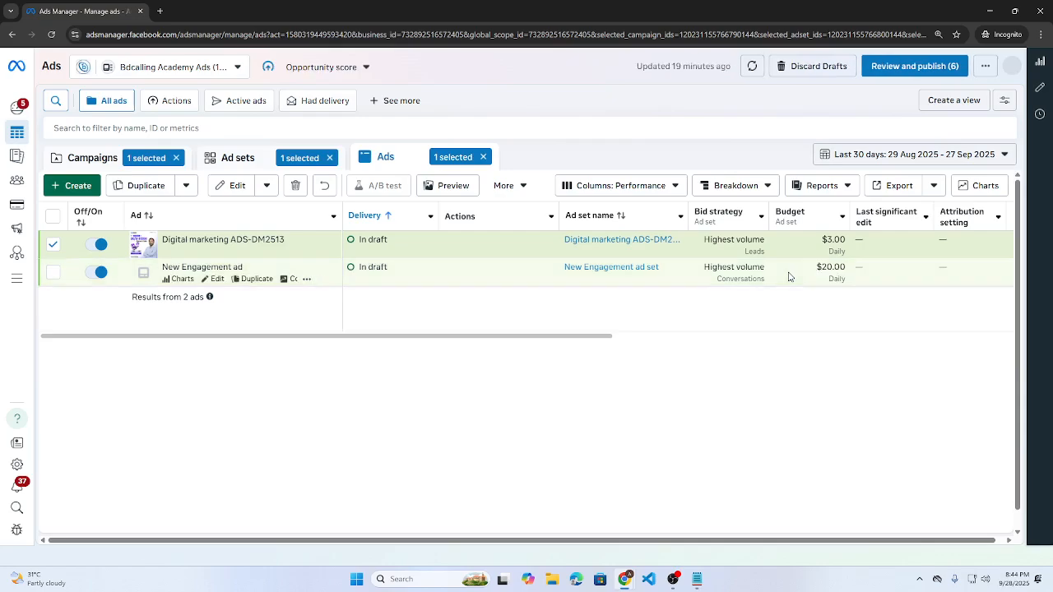
click(483, 157)
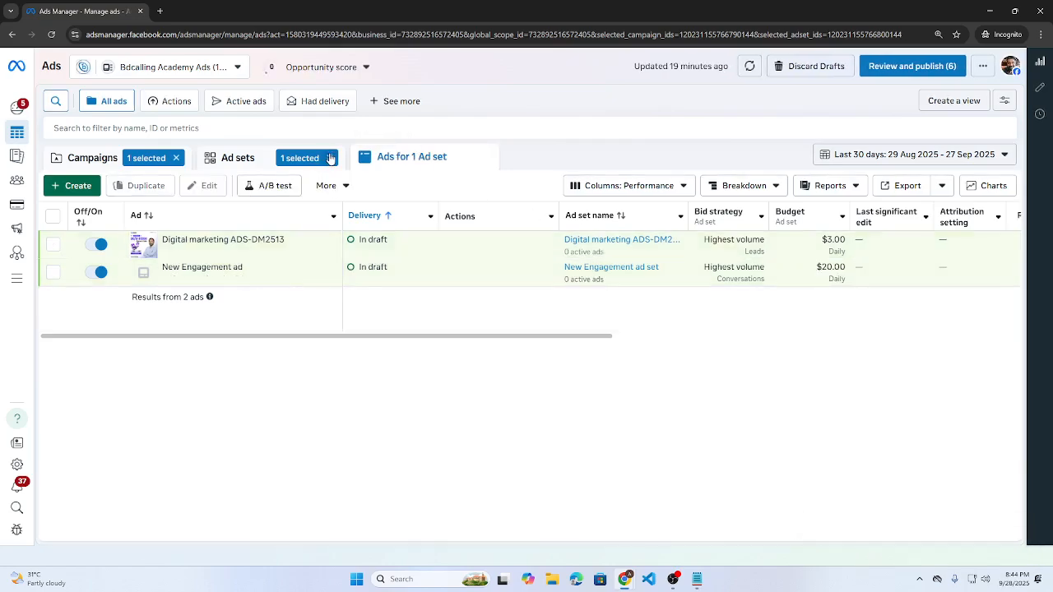
click(331, 158)
click(176, 158)
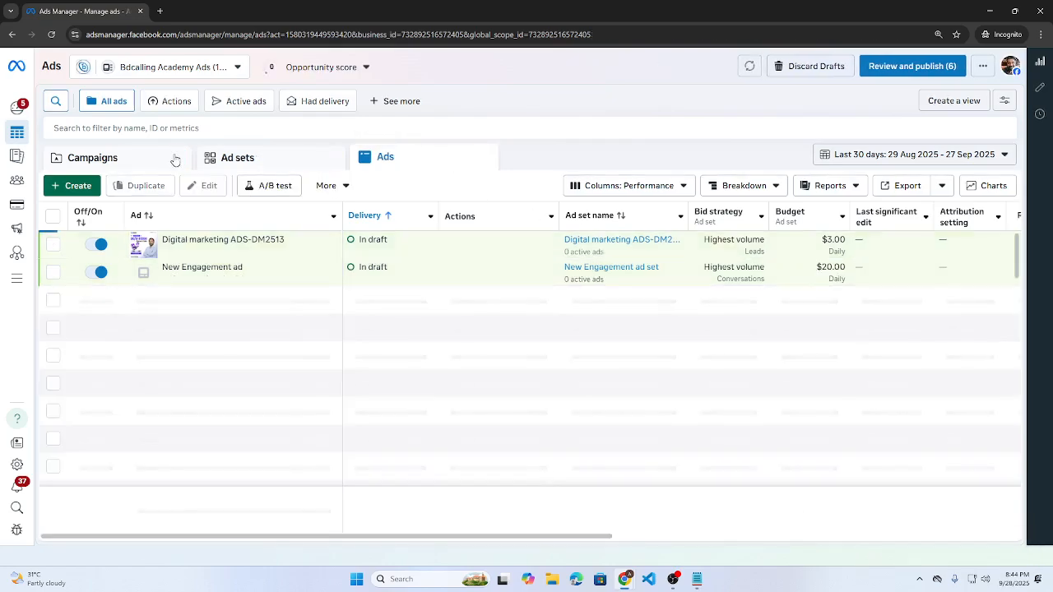
click(147, 158)
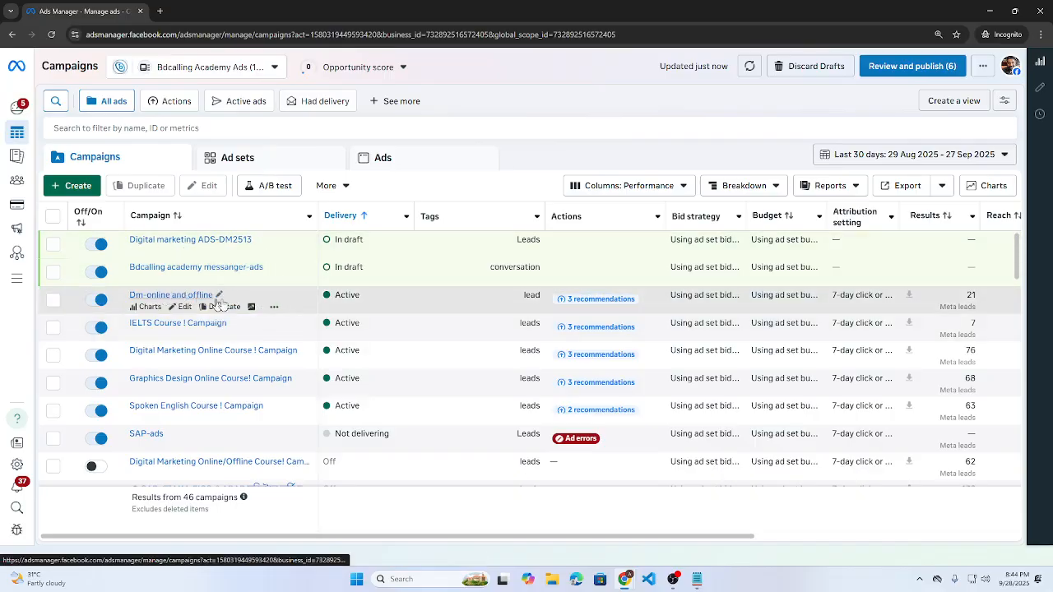
- Scroll the campaigns table right and select the Dm-online and offline campaign row
drag(571, 539, 947, 537)
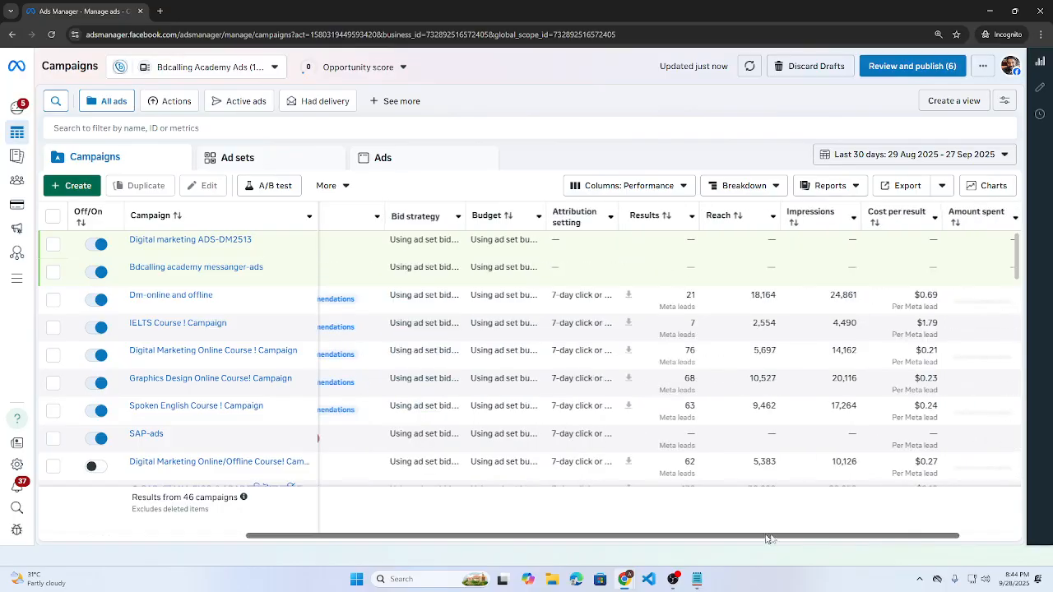
drag(768, 539, 923, 541)
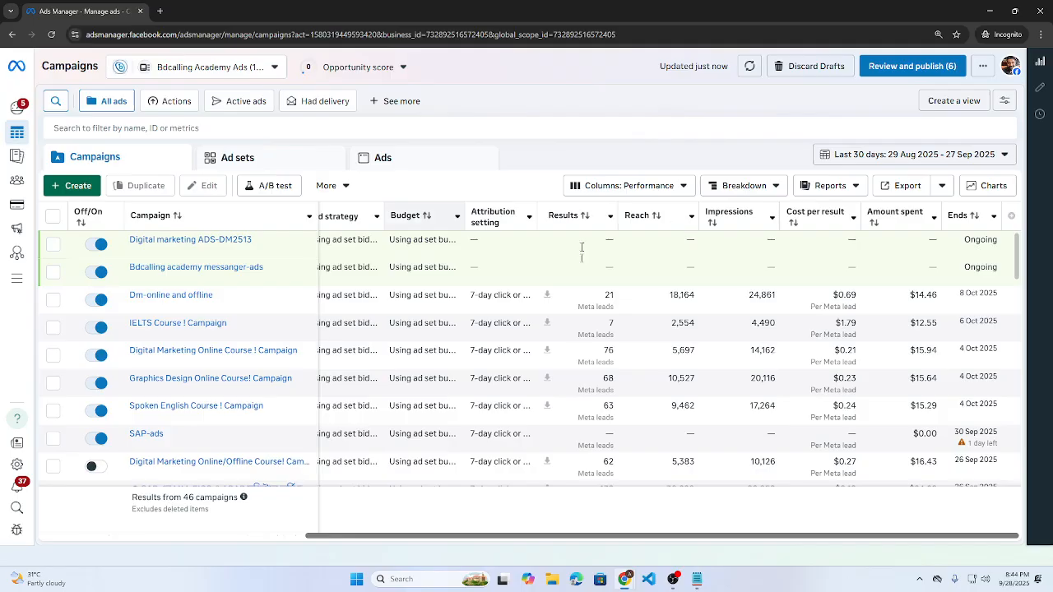
double_click(605, 307)
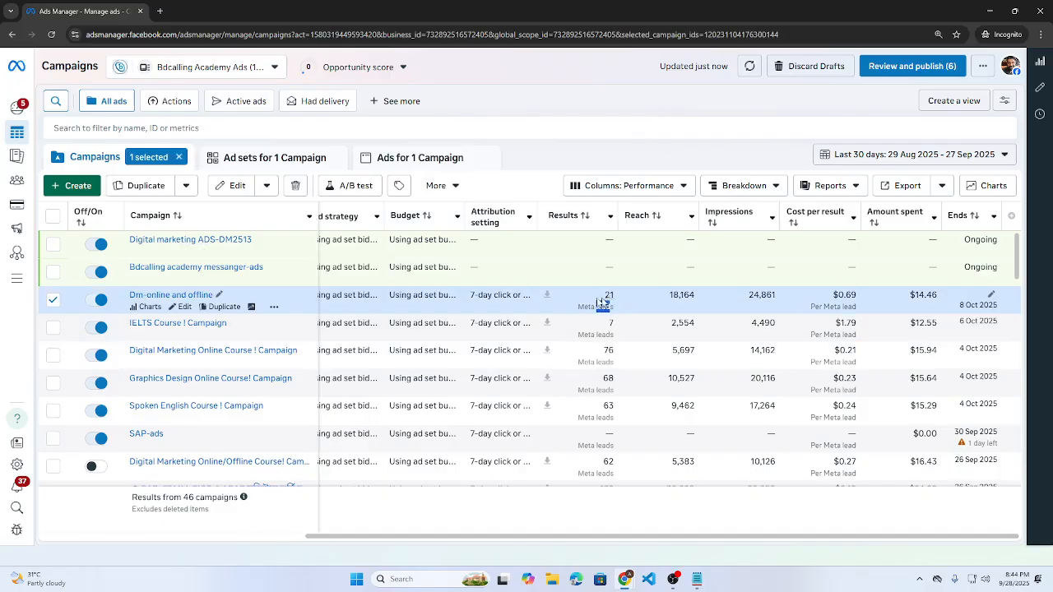
- Download the Dm-online and offline leads for 21–28 Sep 2025 as a CSV of 19 leads
click(547, 295)
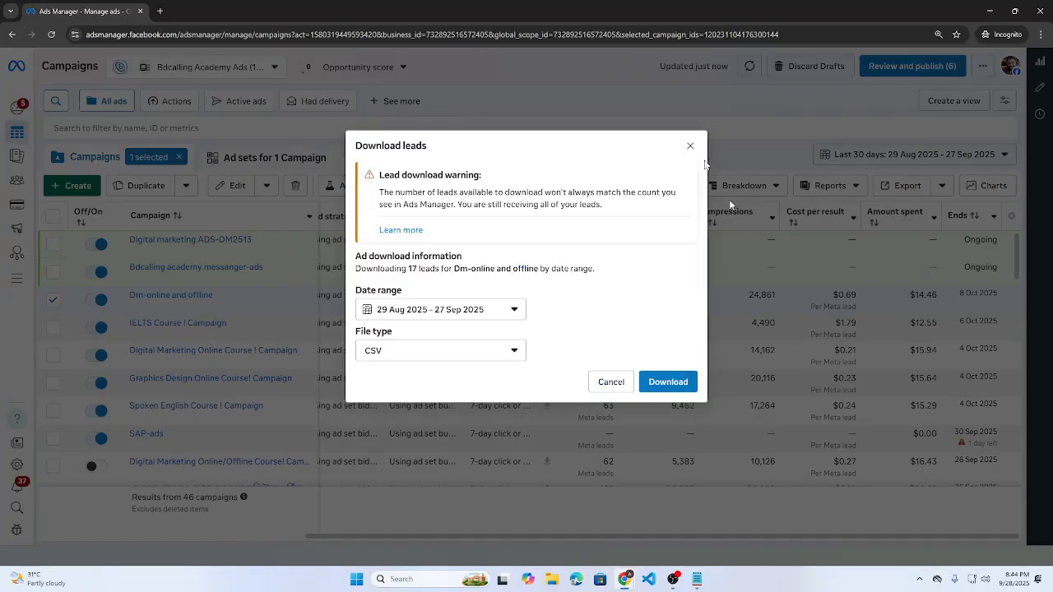
click(486, 317)
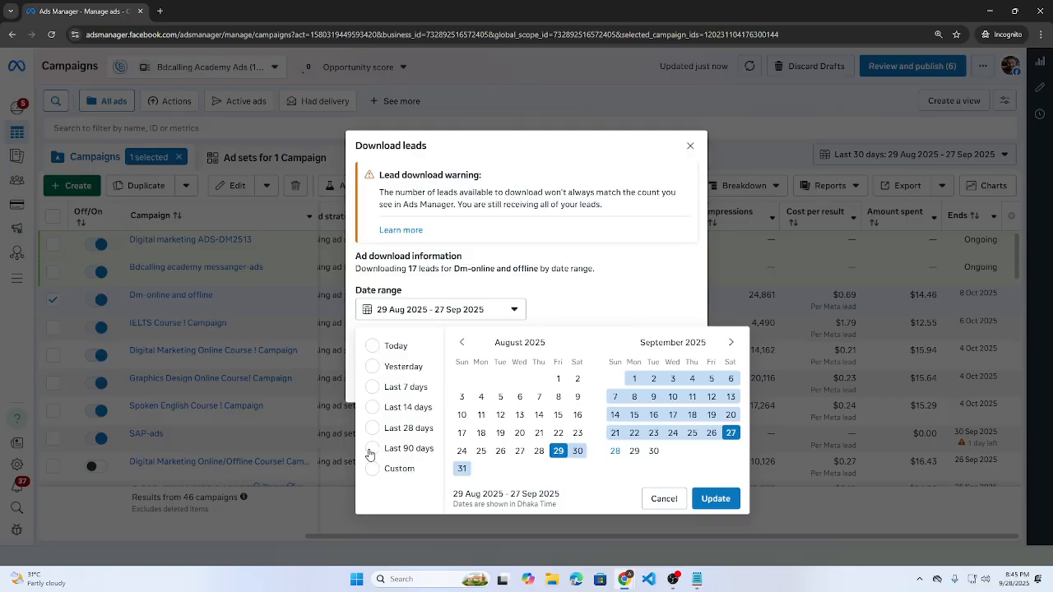
click(402, 389)
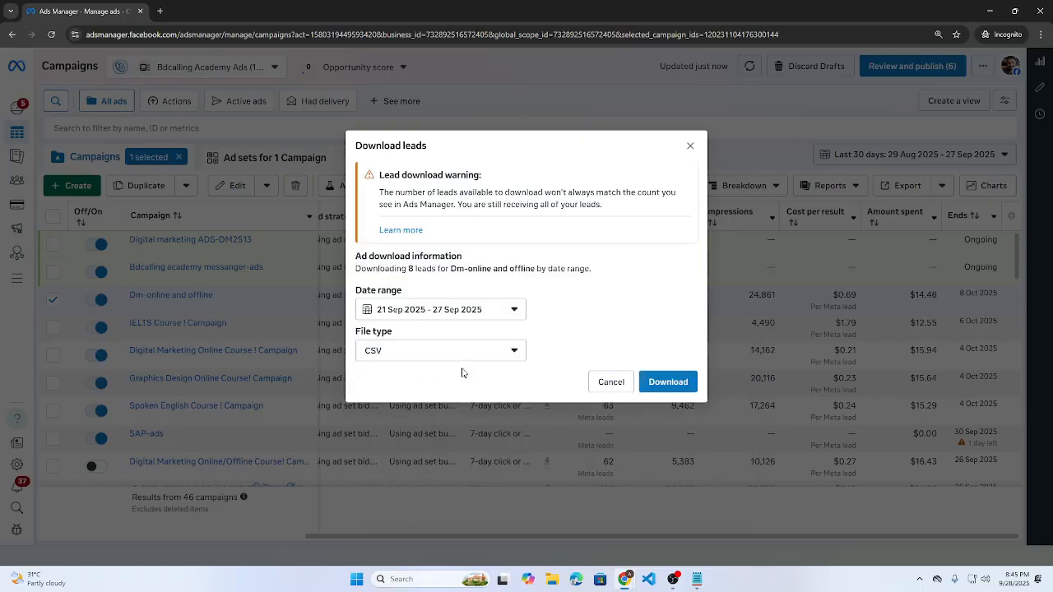
click(436, 312)
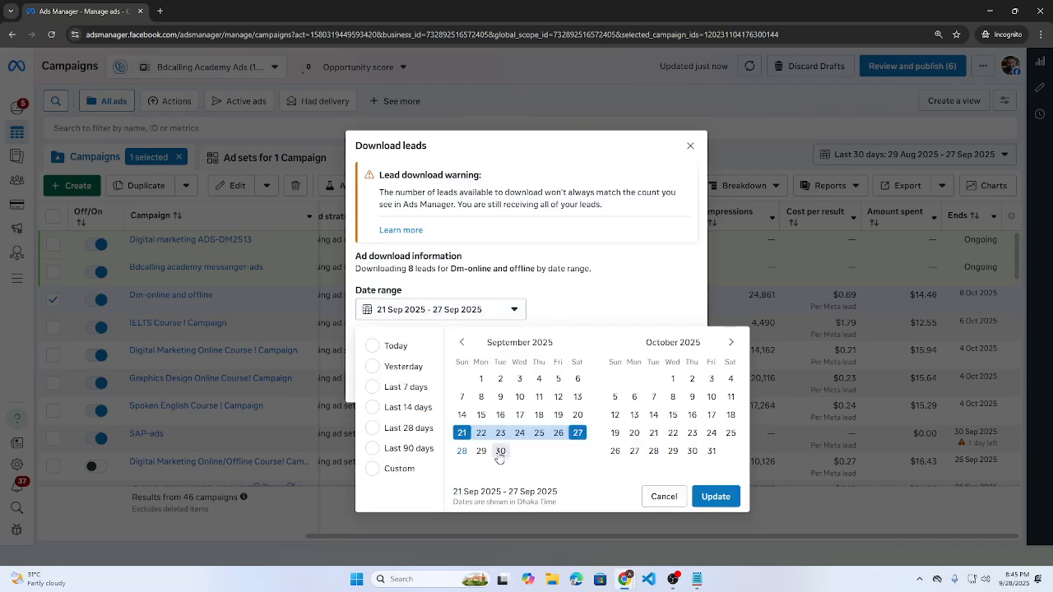
click(461, 451)
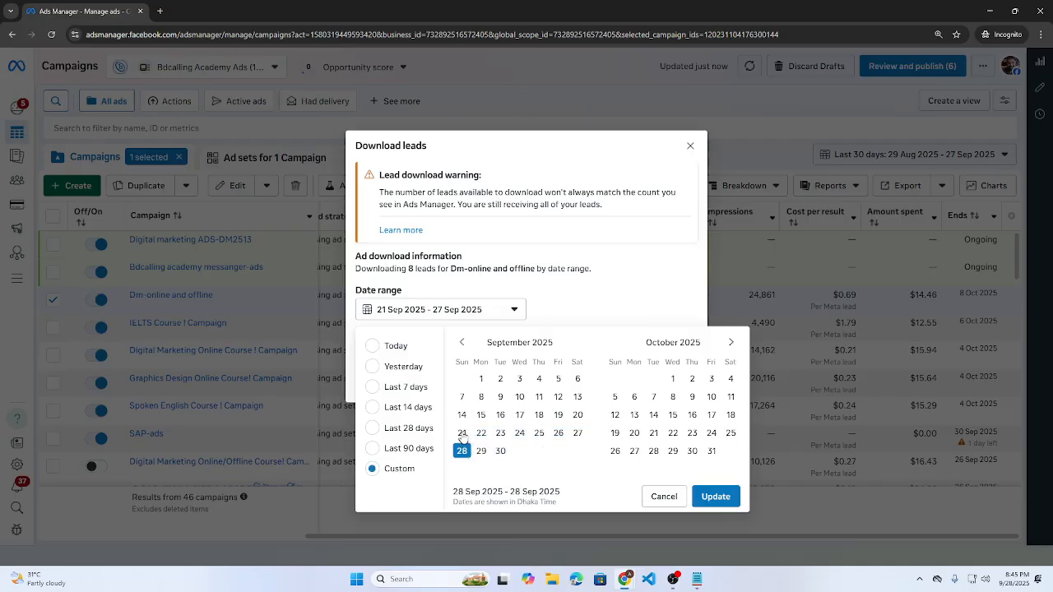
click(462, 436)
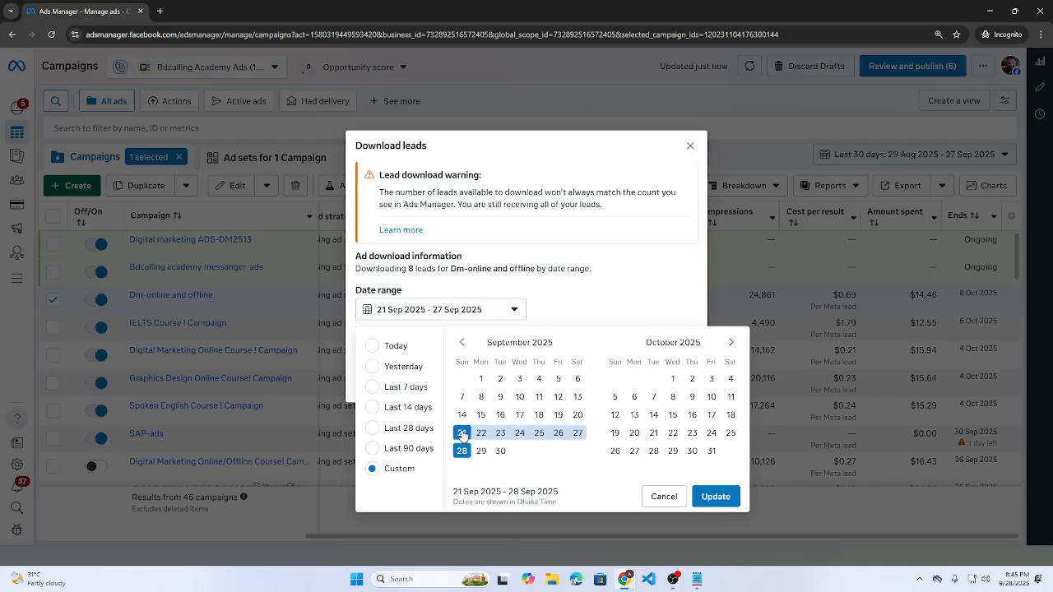
click(703, 498)
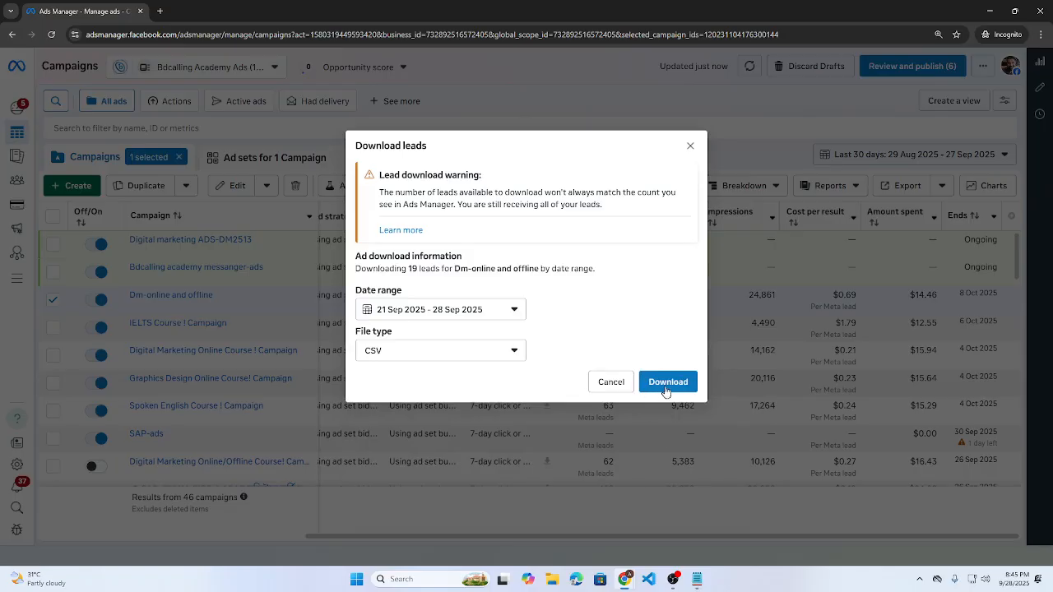
click(667, 387)
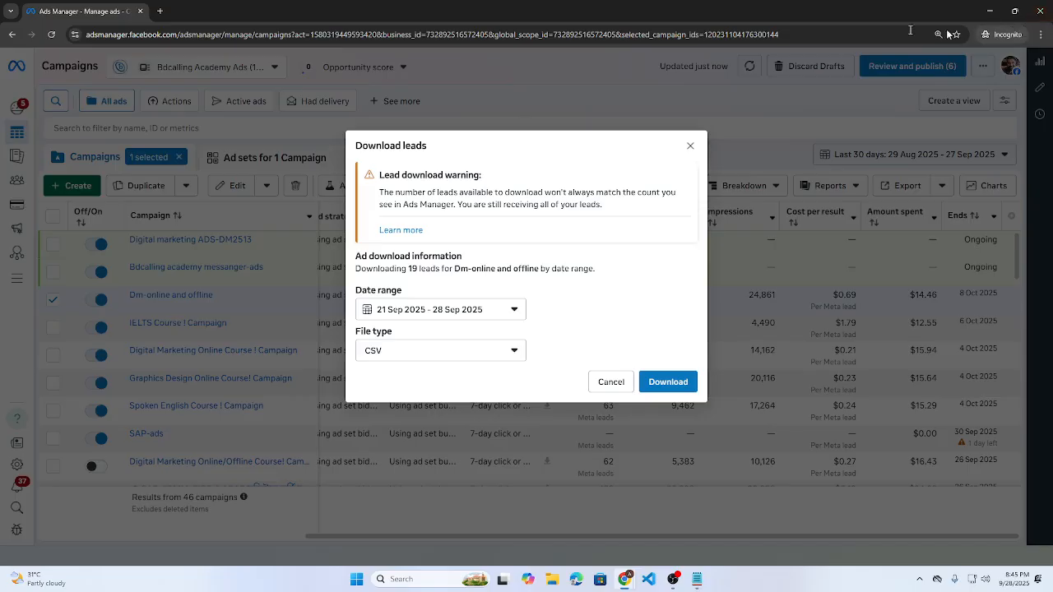
- Close the Download leads dialog to return to the Campaigns list
click(692, 146)
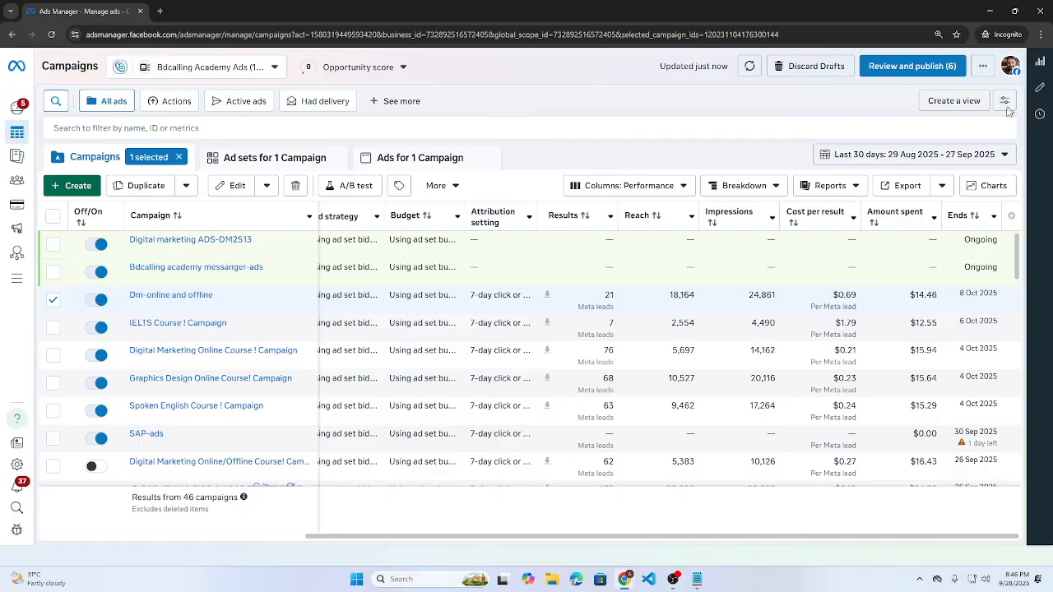
- Reload Ads Manager, close the ChatGPT tab, minimize the other window, and highlight the $0.69 cost per lead
click(51, 35)
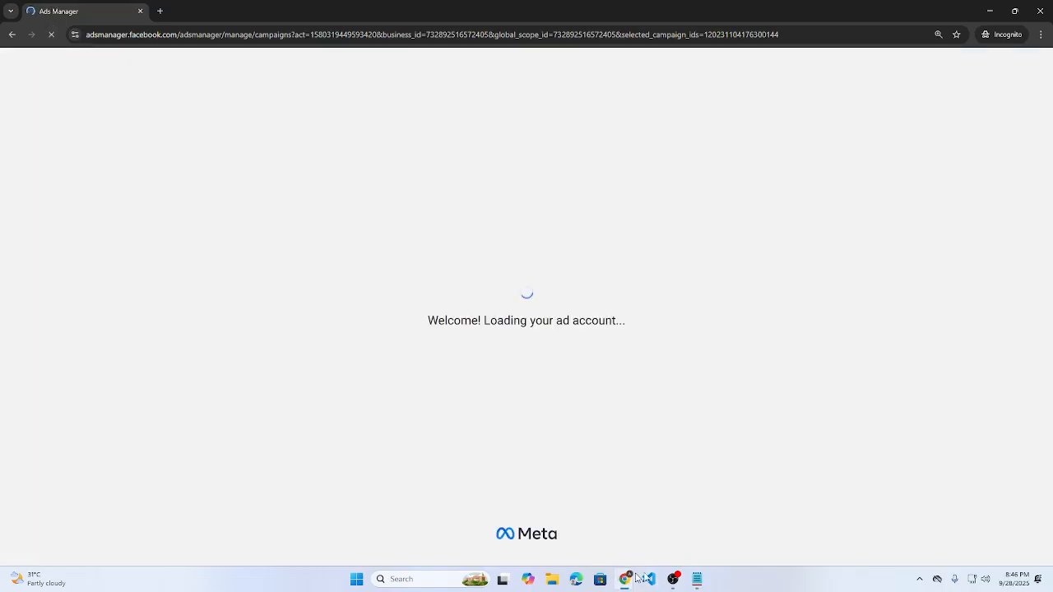
mouse_move(626, 579)
click(508, 525)
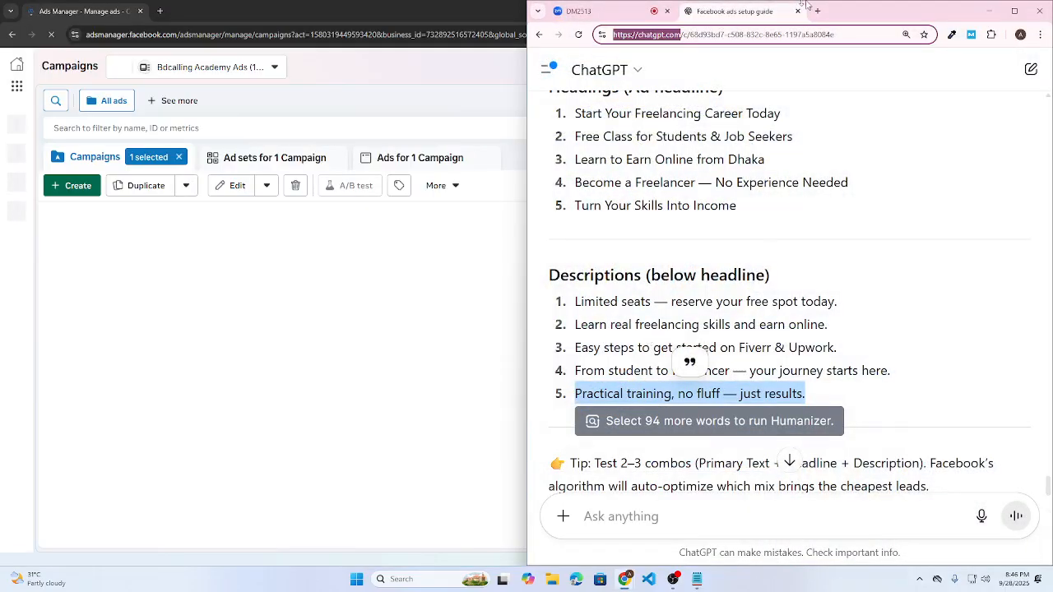
click(799, 11)
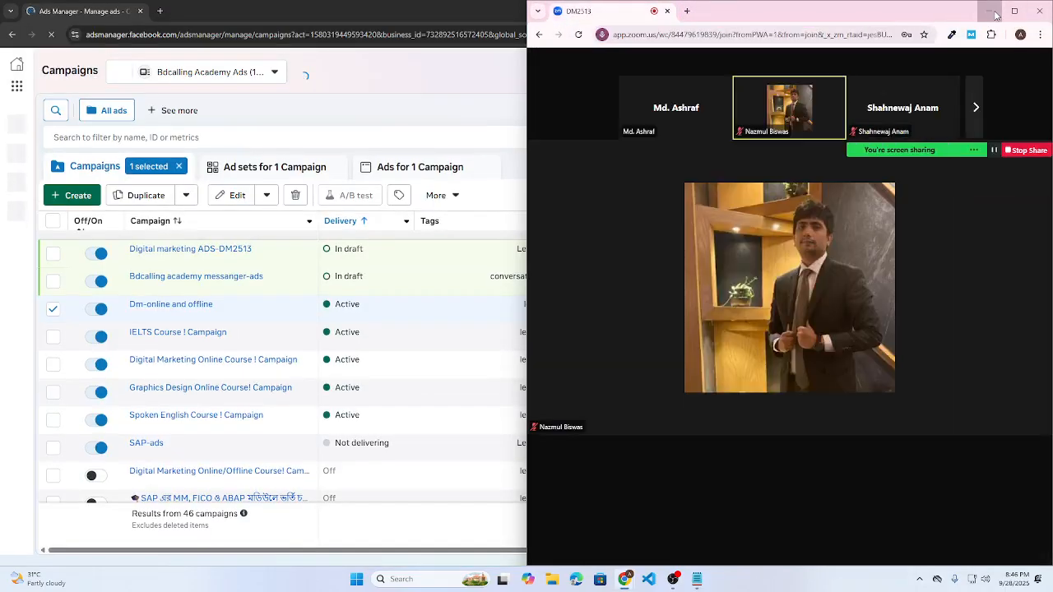
click(990, 12)
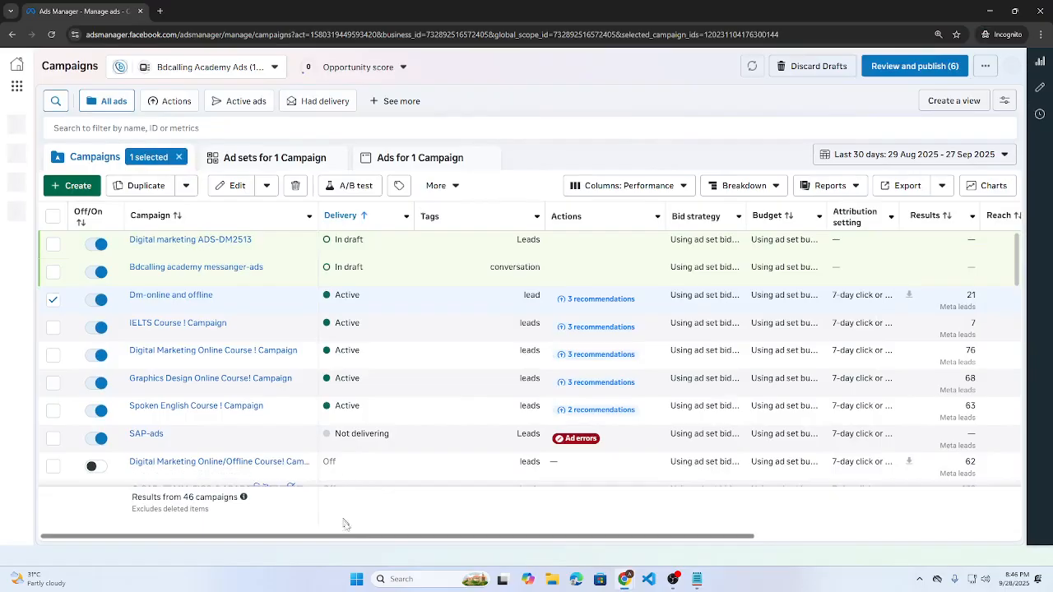
drag(352, 541, 620, 541)
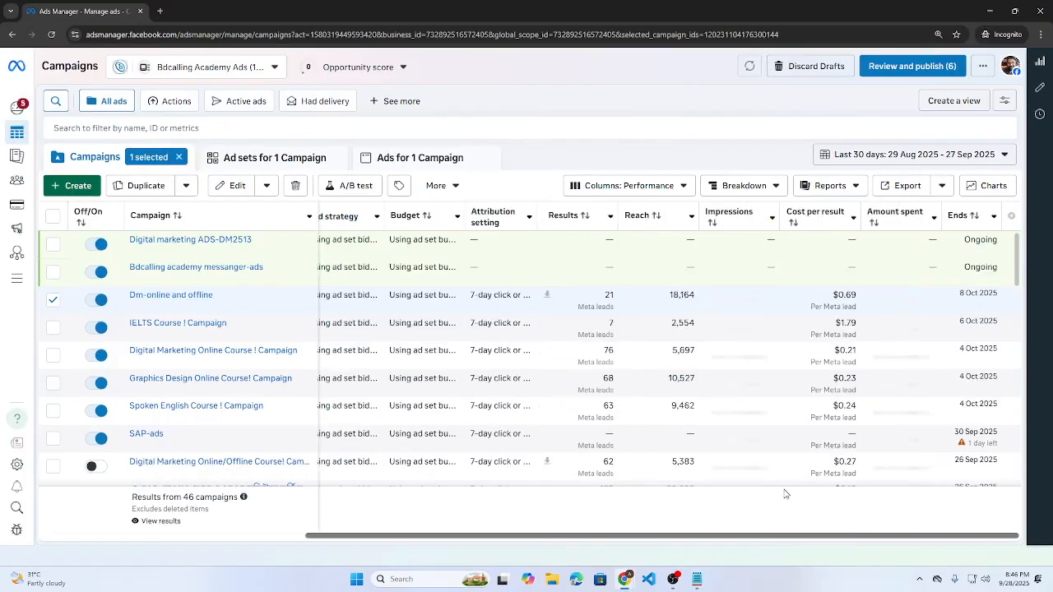
double_click(861, 298)
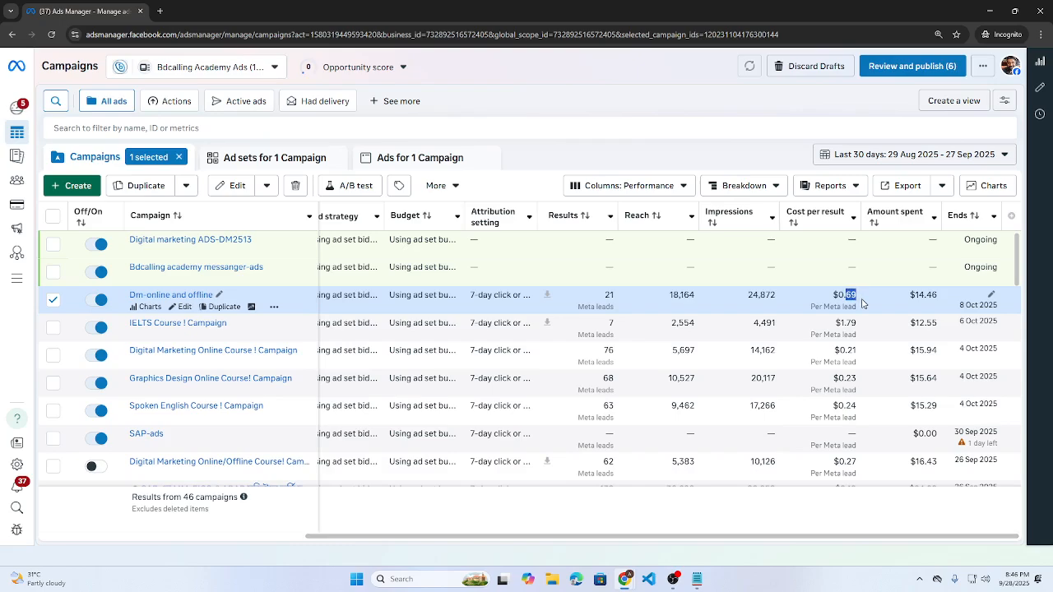
- Open the Dm-online and offline charts and highlight men's 90% share in the age and gender chart
click(142, 307)
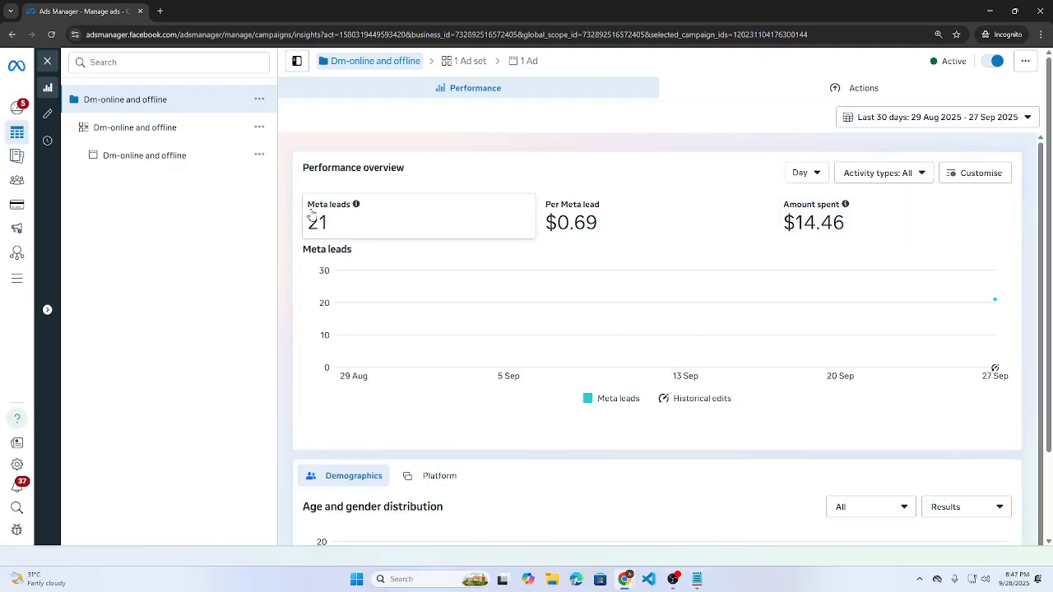
scroll(494, 264, down, 3)
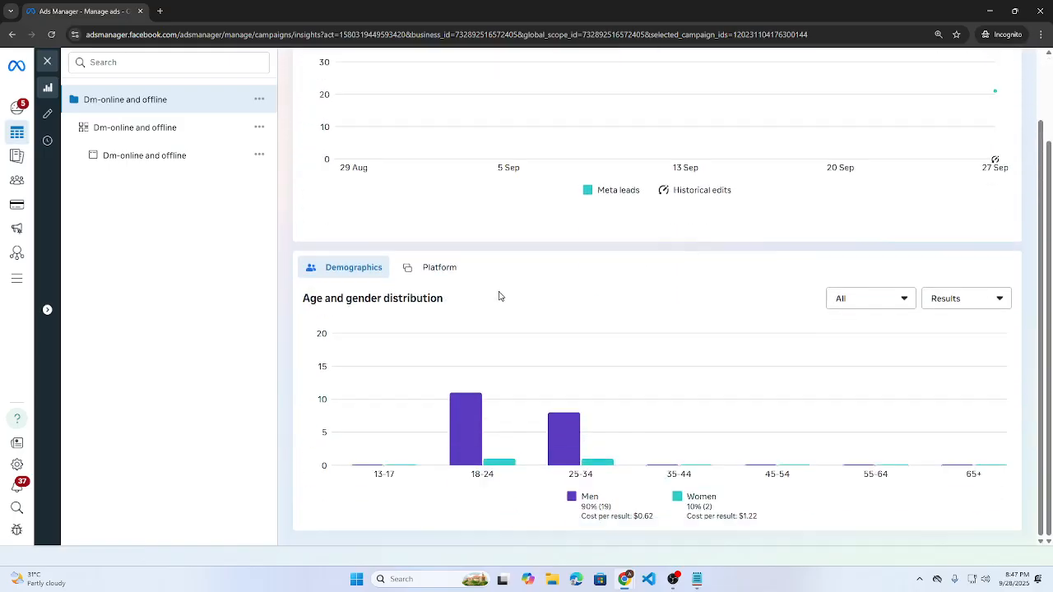
mouse_move(445, 429)
mouse_move(555, 468)
drag(581, 507, 610, 507)
- Break results down by platform, showing Facebook at 16,640 reach and 19 leads
click(421, 270)
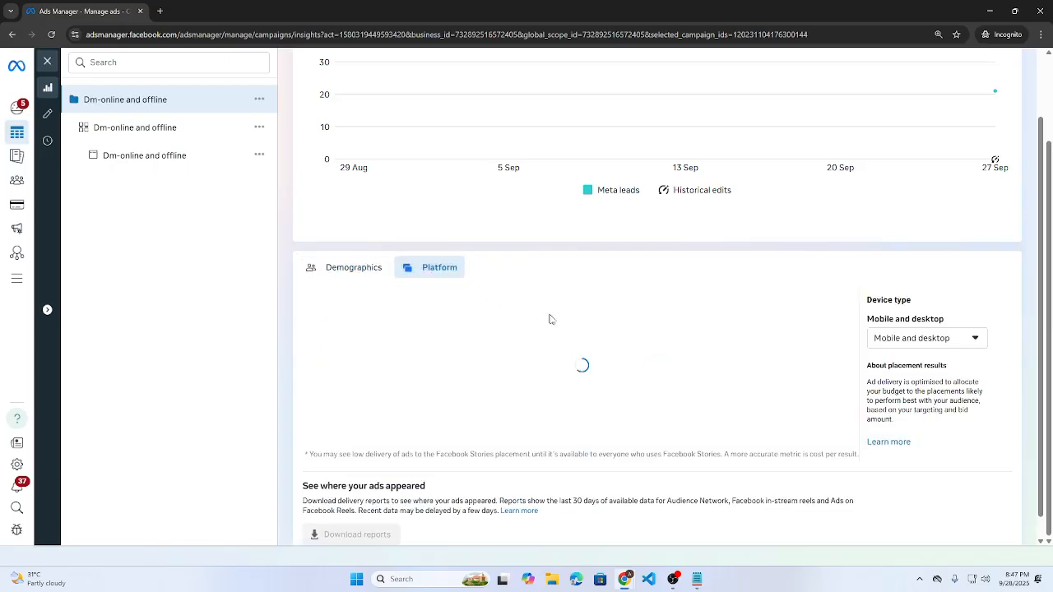
scroll(557, 321, down, 1)
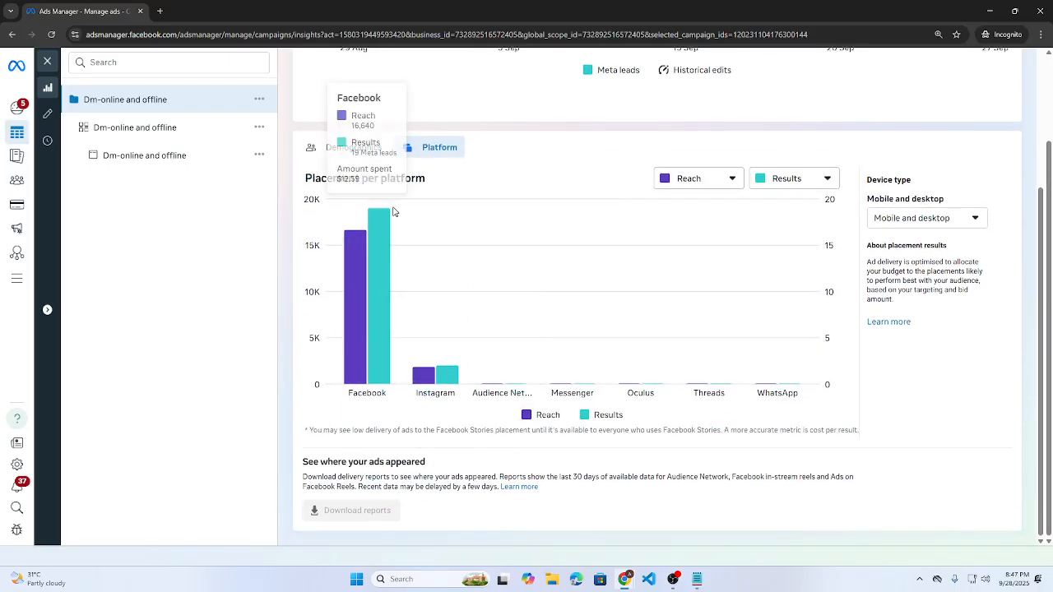
mouse_move(380, 218)
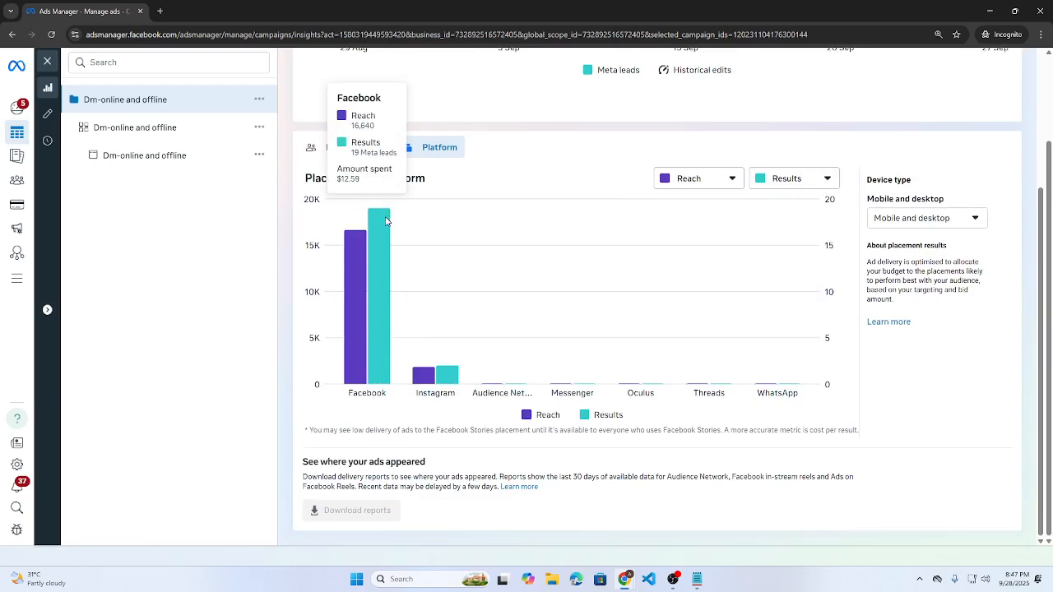
- Browse the insights of the Dm-online and offline ad set and its ad
click(143, 122)
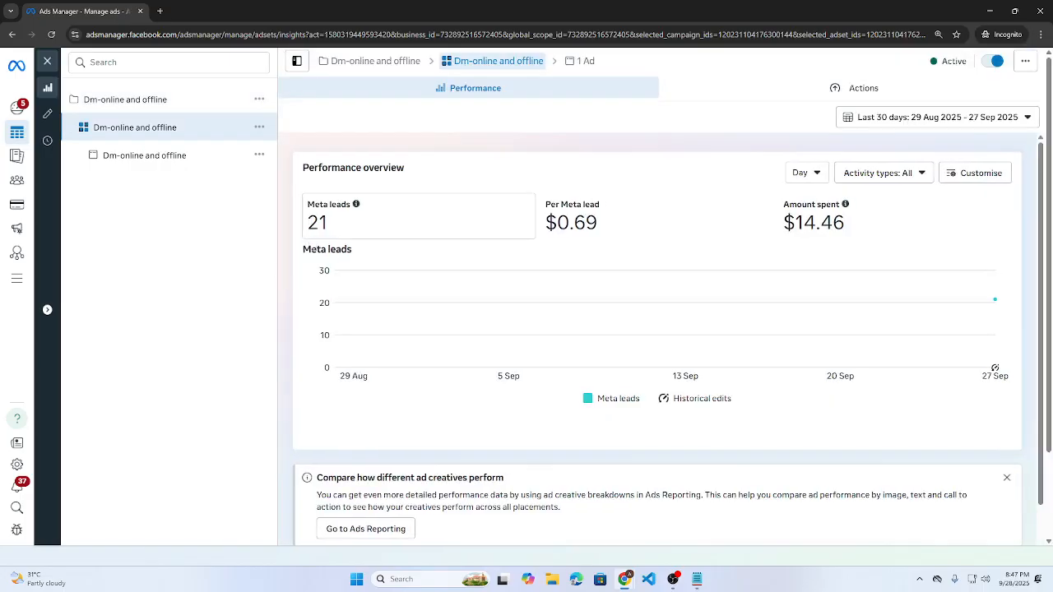
scroll(401, 265, down, 4)
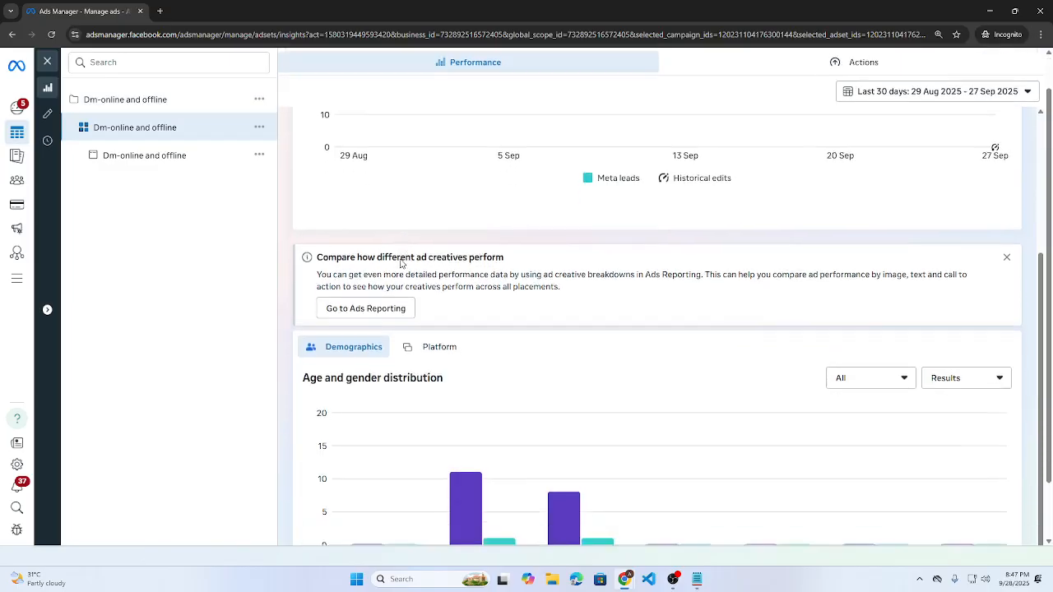
click(131, 160)
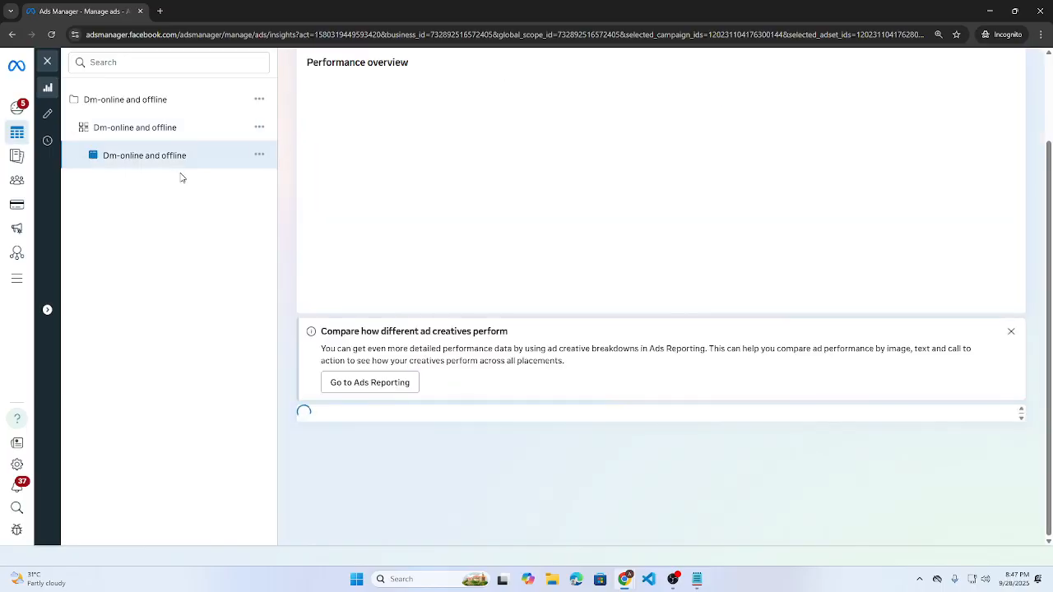
scroll(343, 318, down, 5)
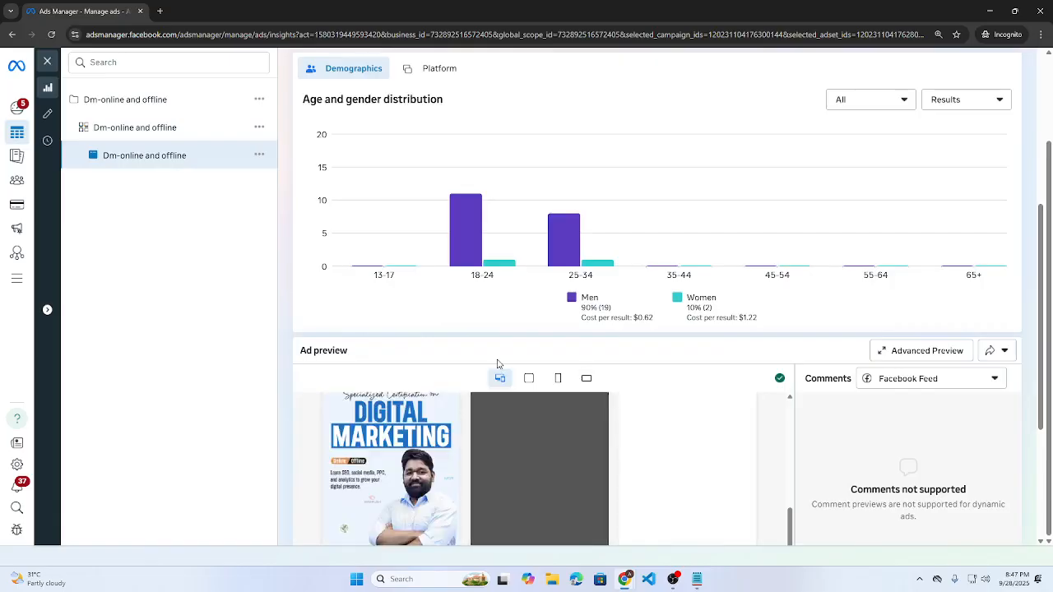
scroll(471, 366, up, 4)
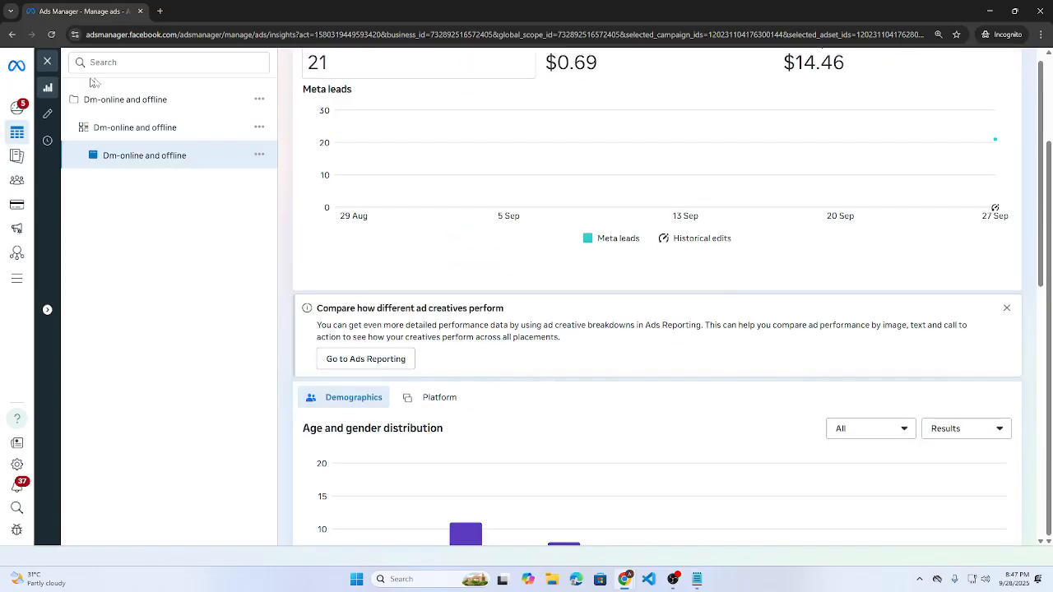
- Review the ad set's three recommended actions, then return to its Performance overview with 21 leads
click(92, 130)
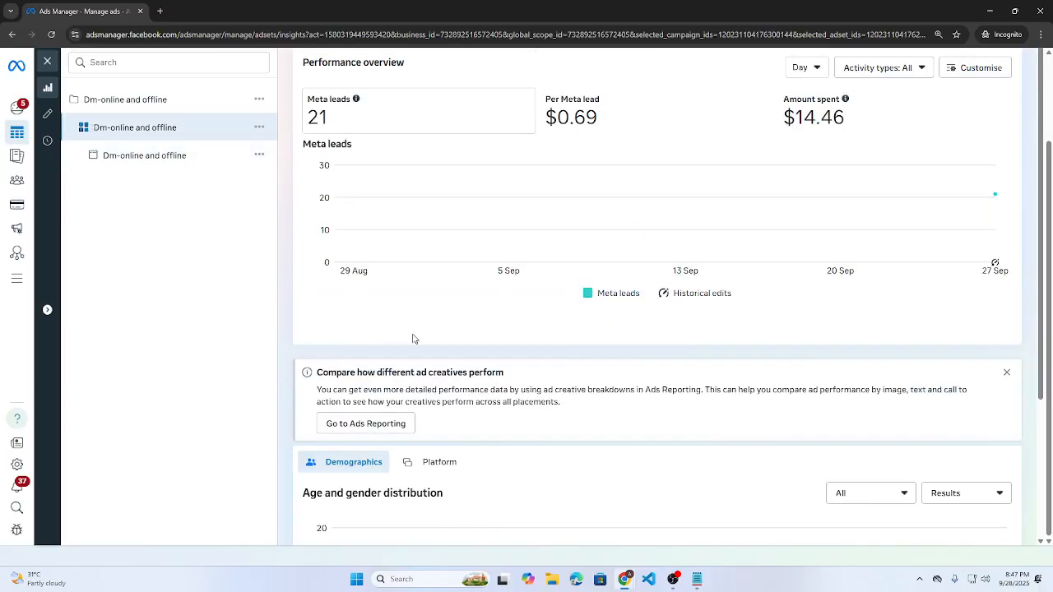
scroll(520, 337, up, 2)
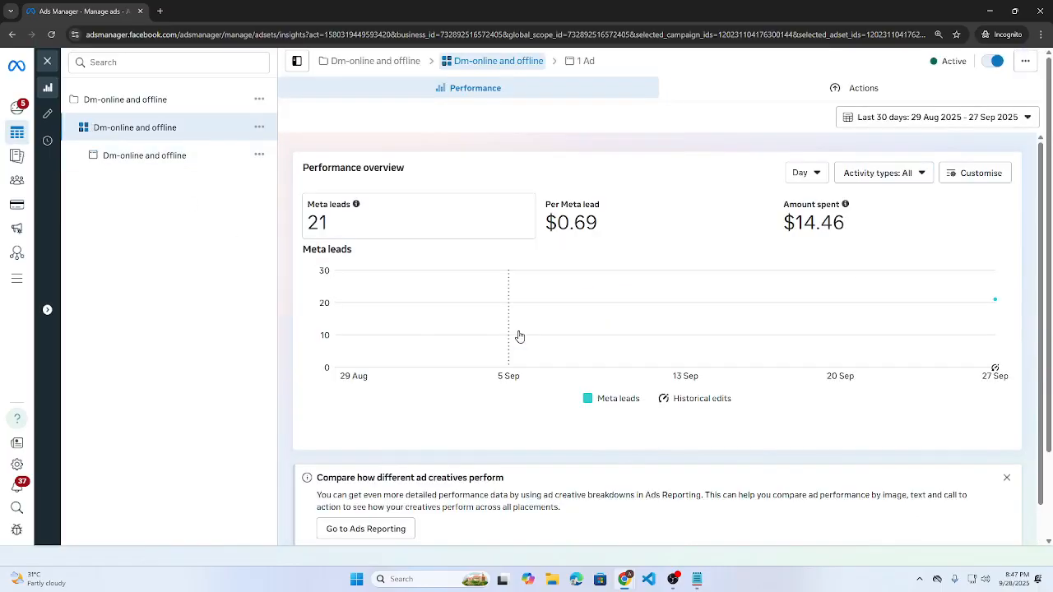
scroll(519, 332, down, 2)
scroll(520, 332, up, 2)
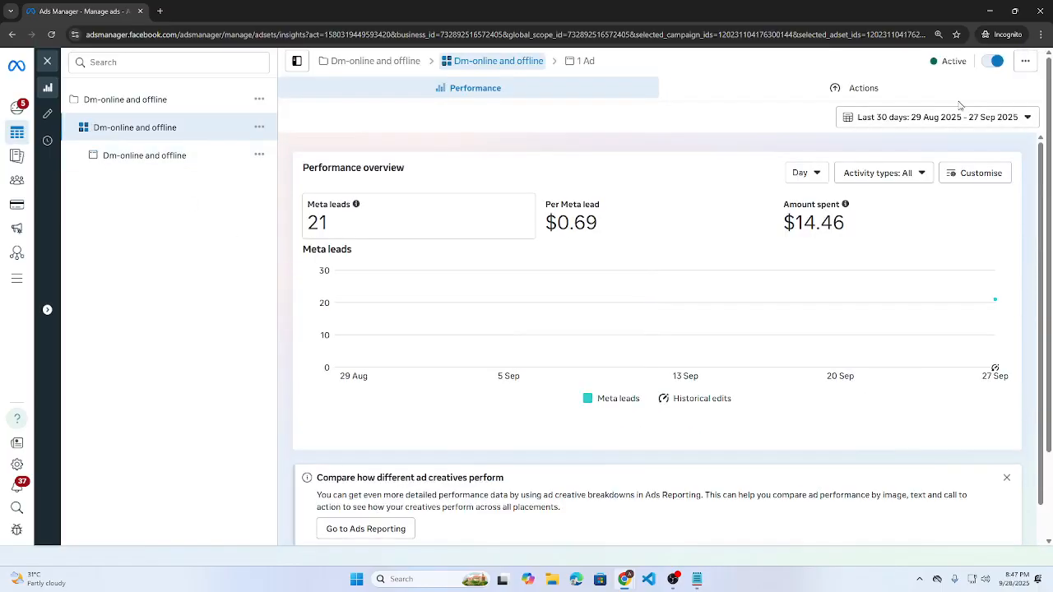
click(864, 88)
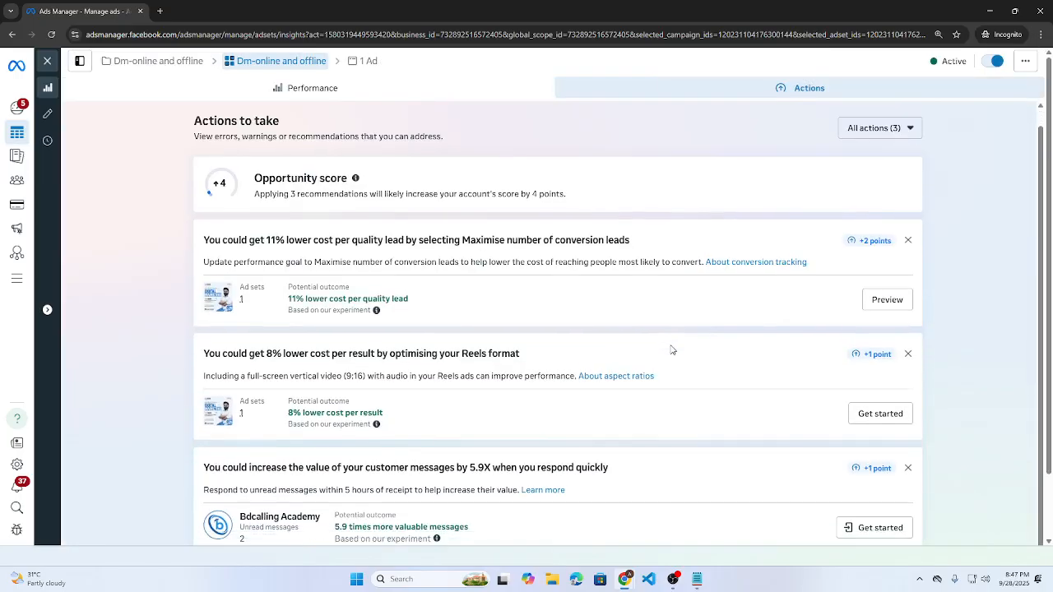
click(300, 90)
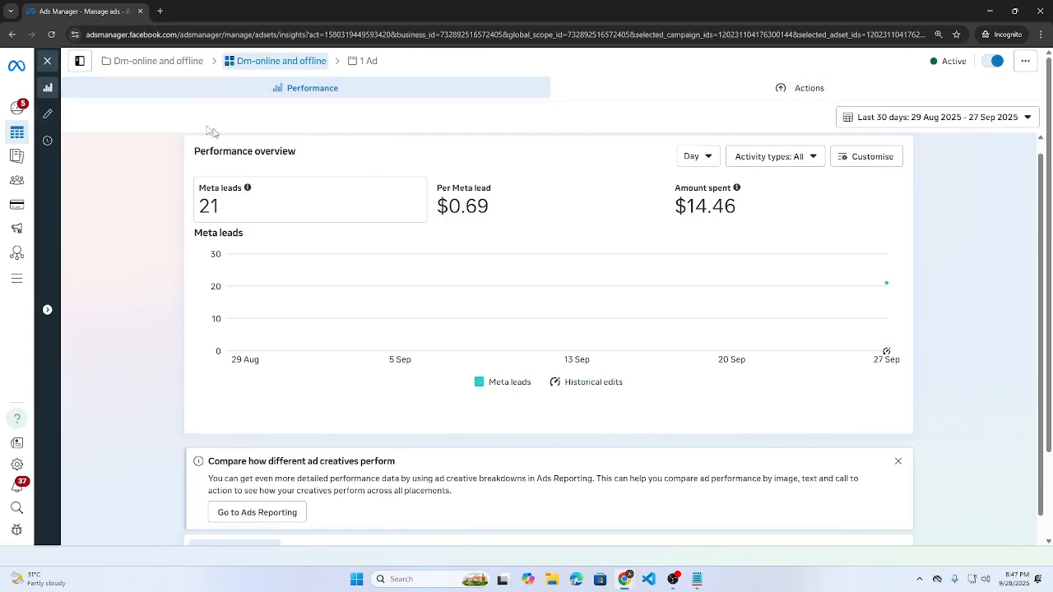
- Scroll to the Demographics chart showing men at 90% (19 results) and women at 10%
scroll(247, 247, down, 3)
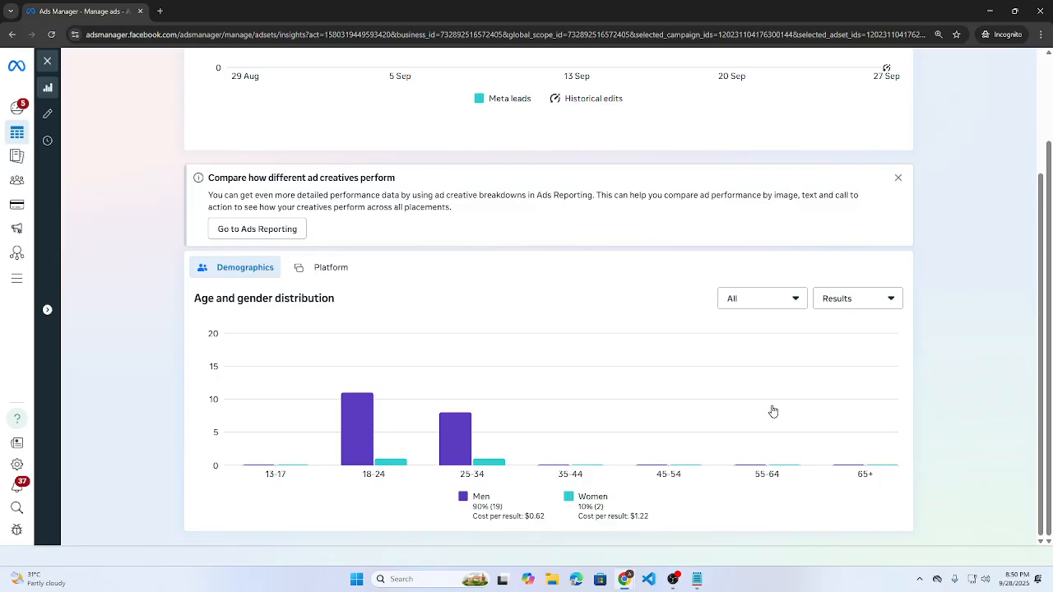
mouse_move(631, 585)
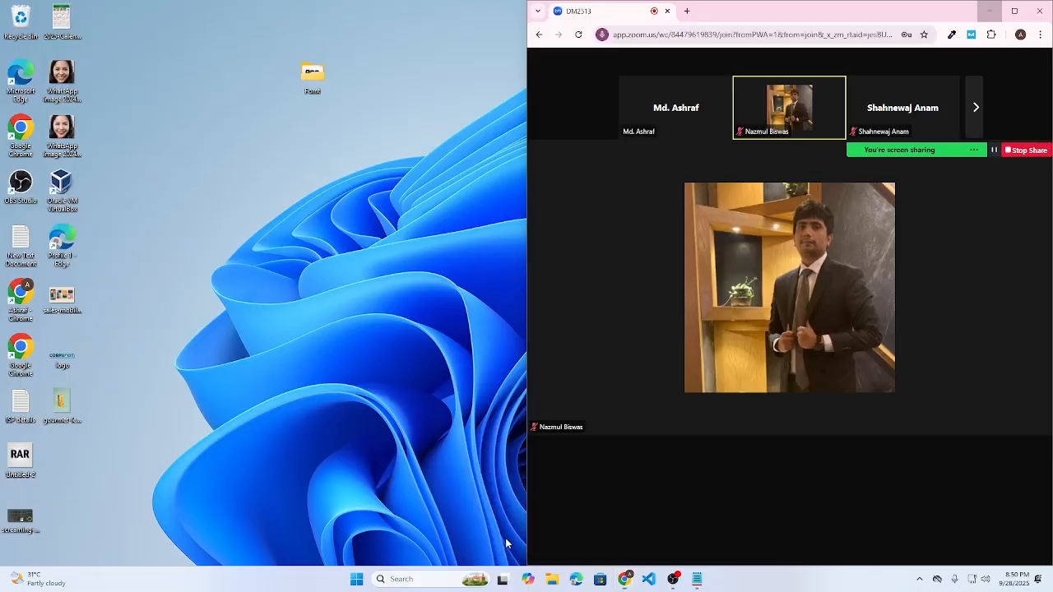
click(506, 539)
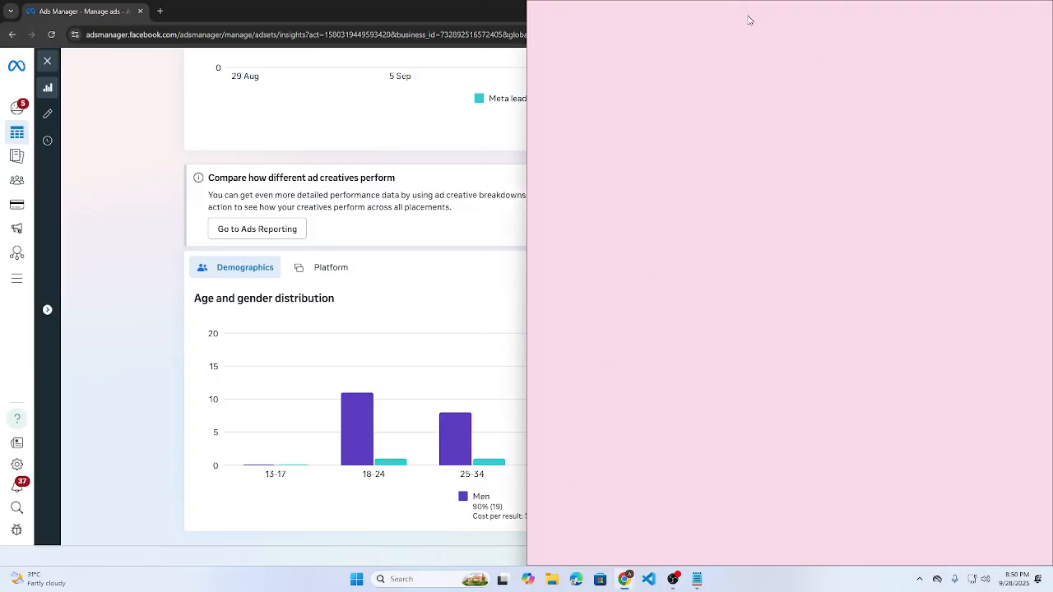
drag(575, 9, 336, 119)
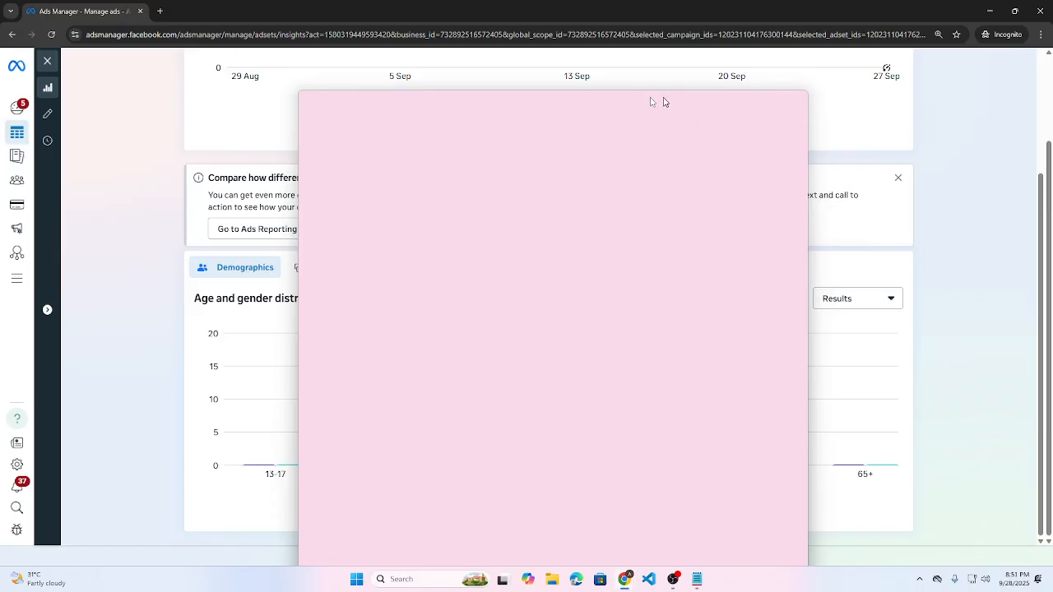
mouse_move(663, 101)
mouse_down()
mouse_move(588, 38)
mouse_move(806, 85)
mouse_move(854, 52)
mouse_move(900, 41)
mouse_move(786, 70)
mouse_move(913, 37)
mouse_up()
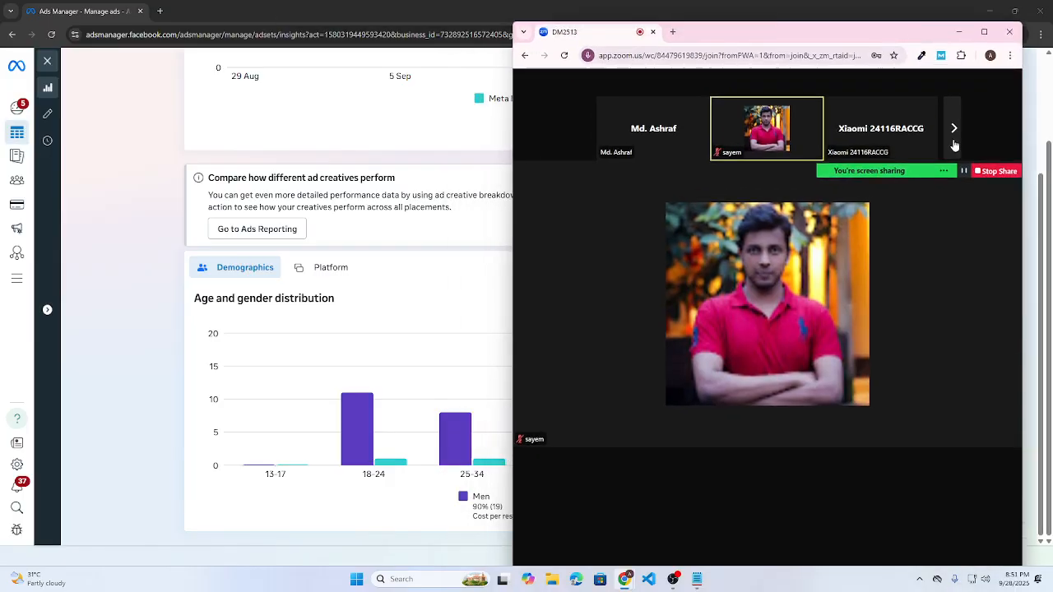
mouse_move(956, 139)
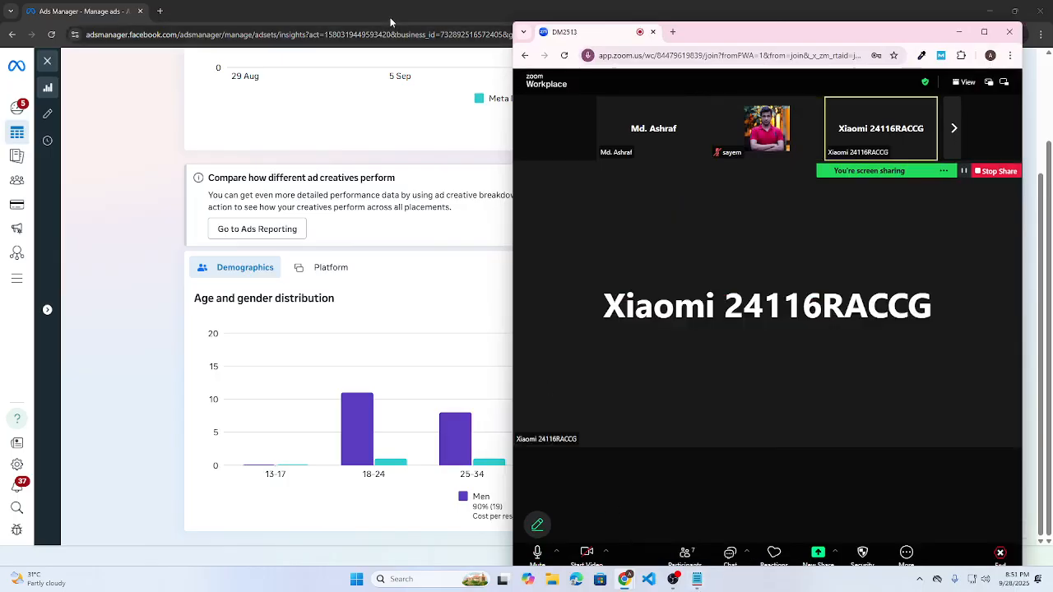
click(955, 132)
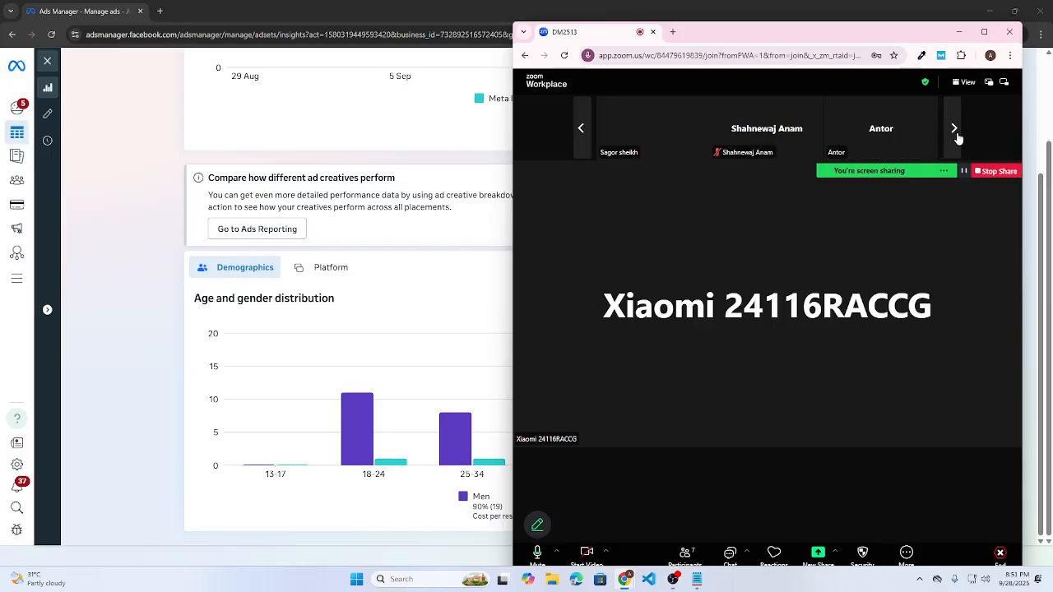
click(132, 243)
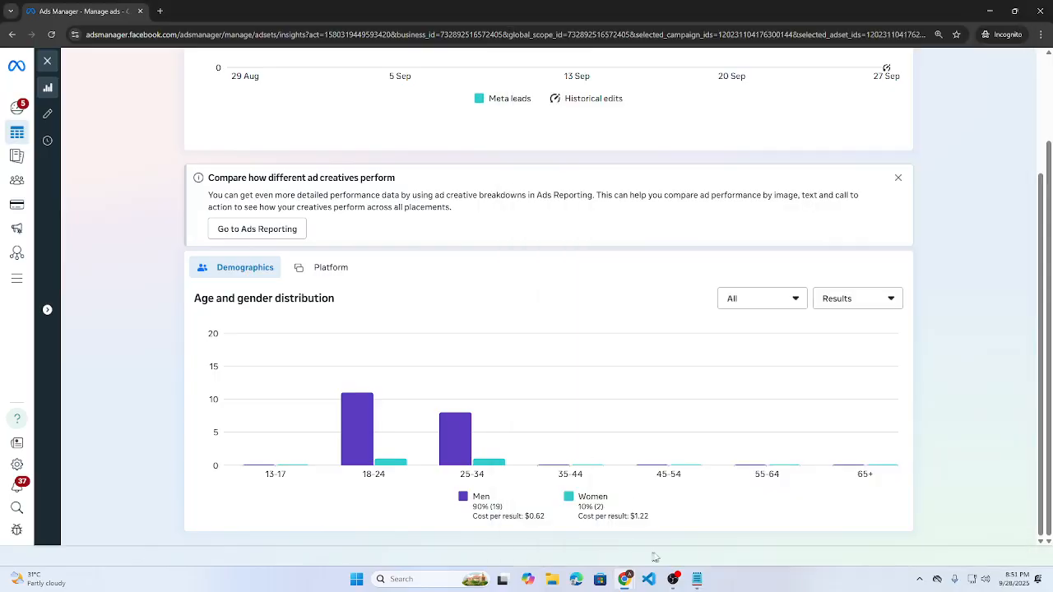
mouse_move(681, 580)
click(680, 535)
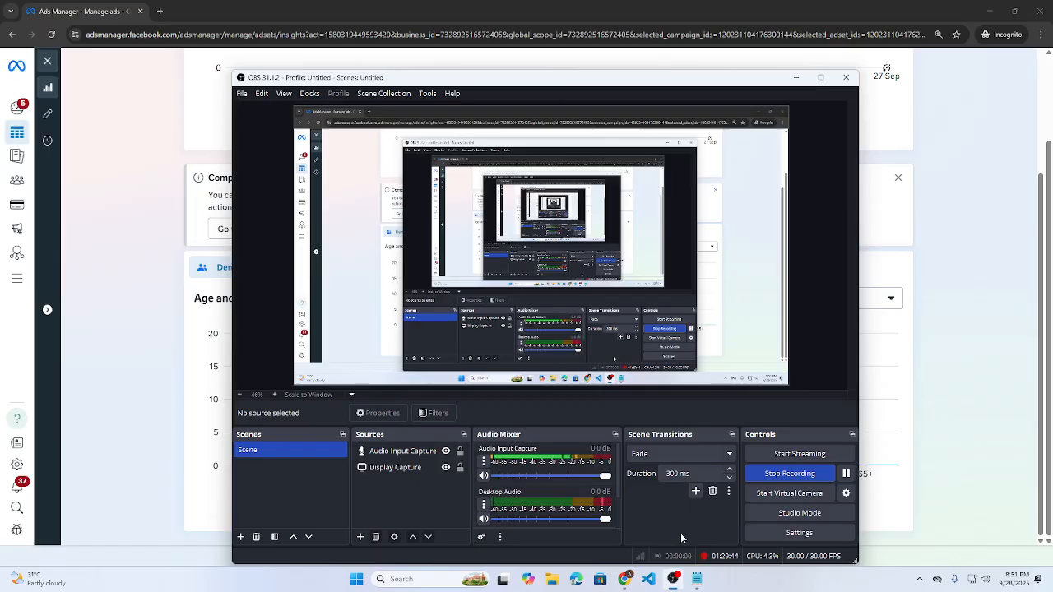
click(795, 77)
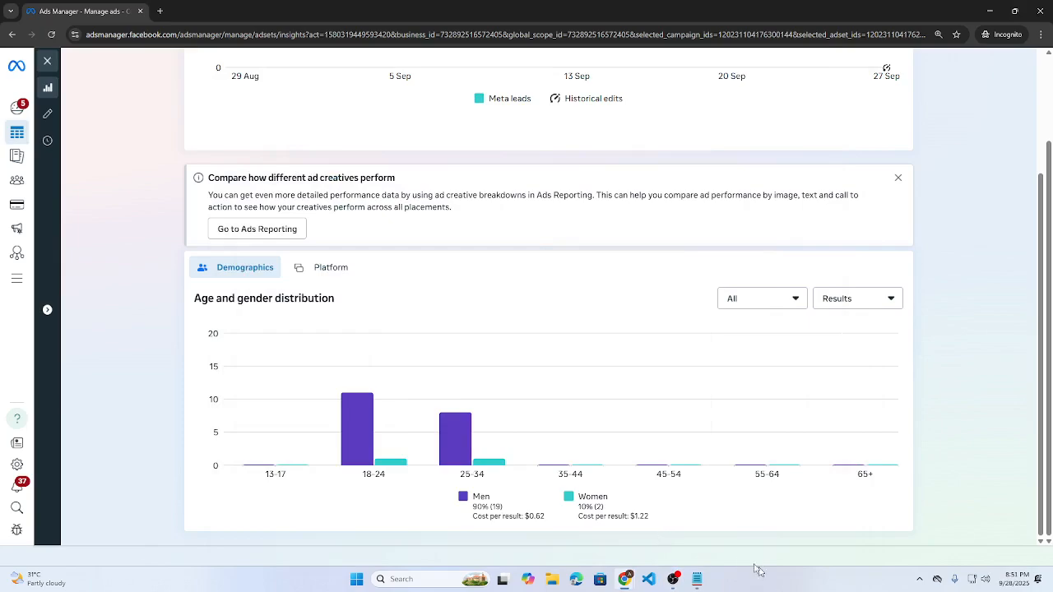
mouse_move(624, 581)
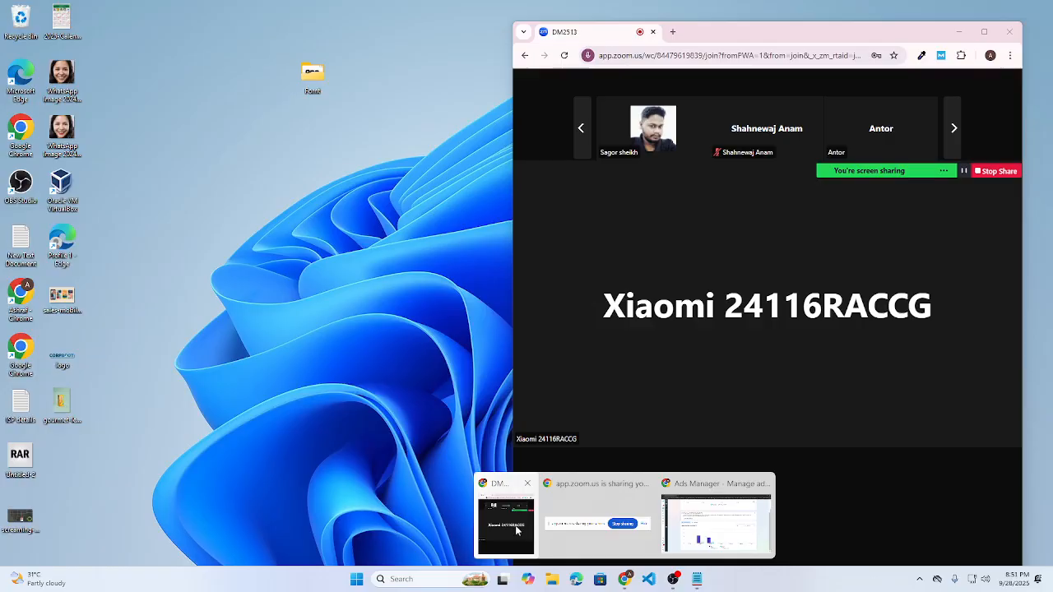
click(519, 531)
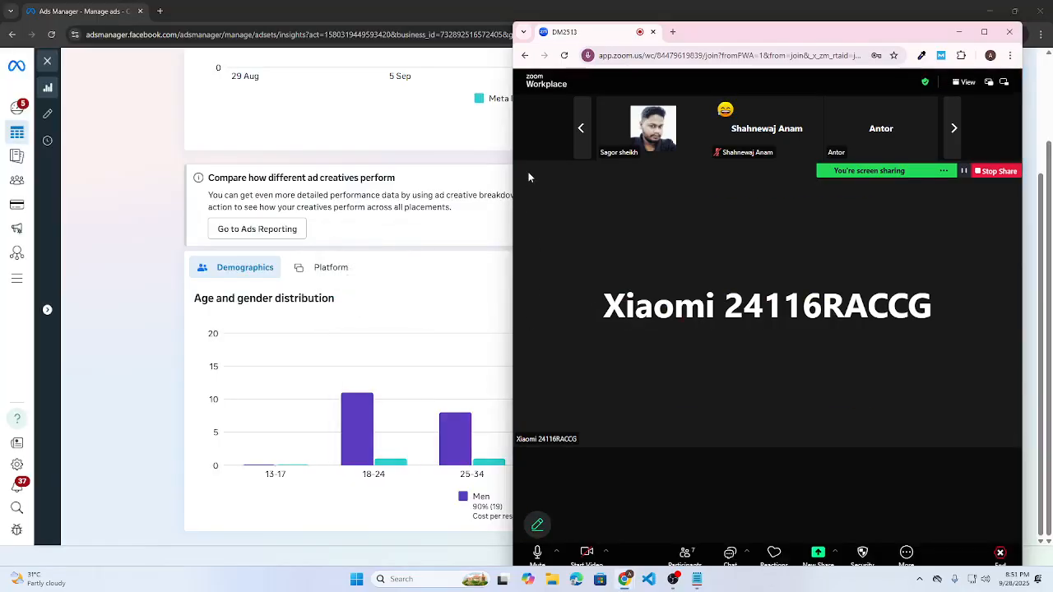
click(83, 319)
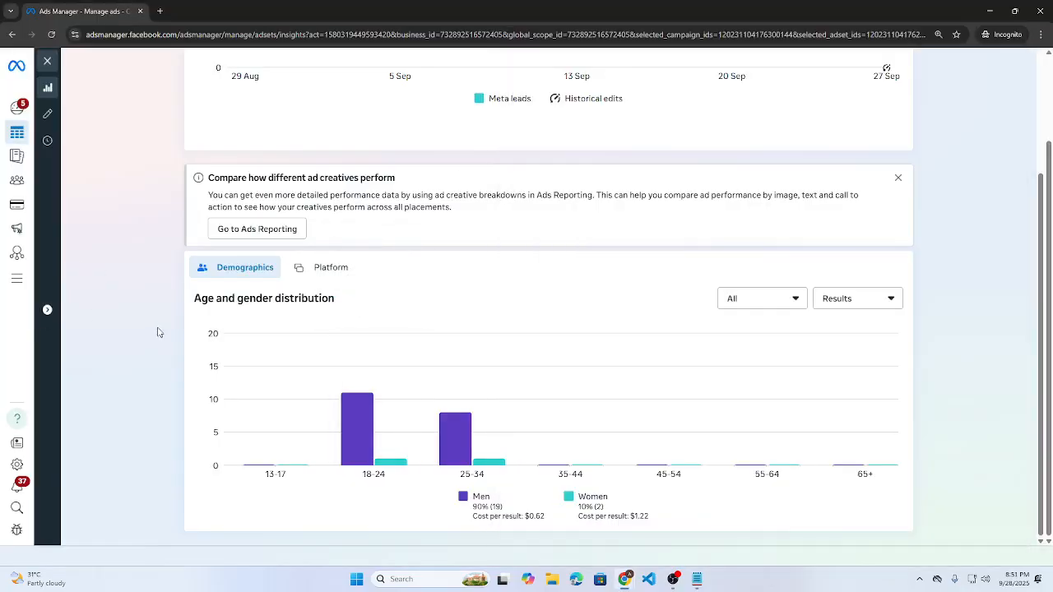
scroll(231, 320, up, 2)
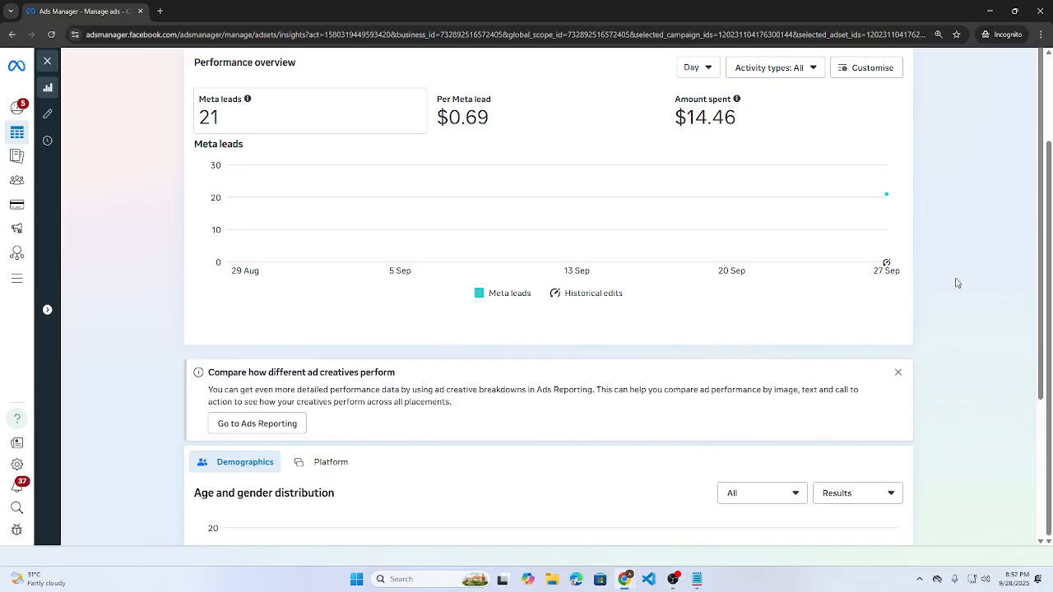
- Close the insights panel, clear the ad set and campaign filters, and dismiss the Opportunity score popup
click(45, 63)
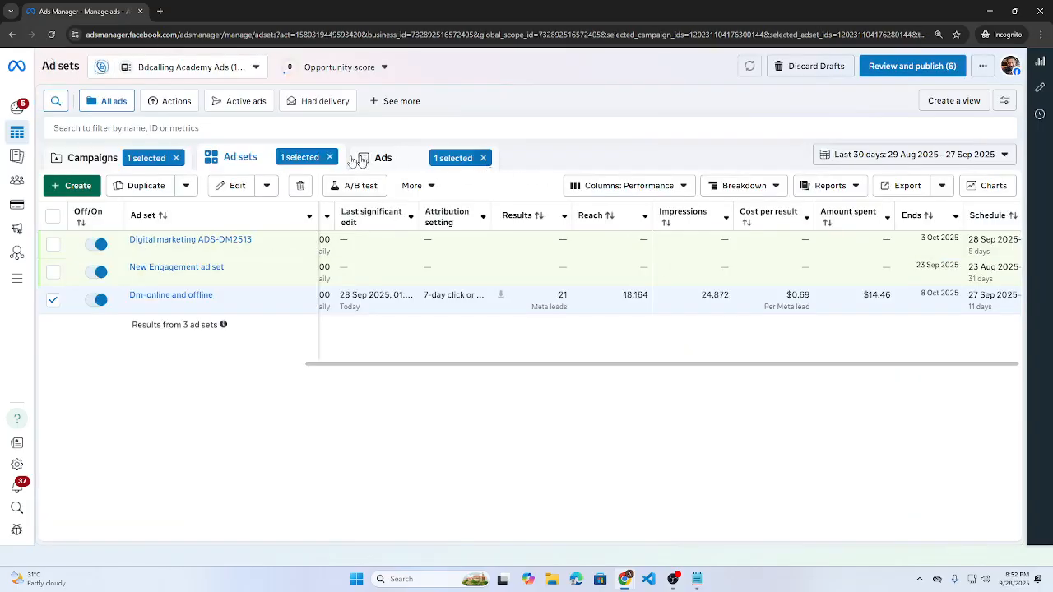
click(330, 157)
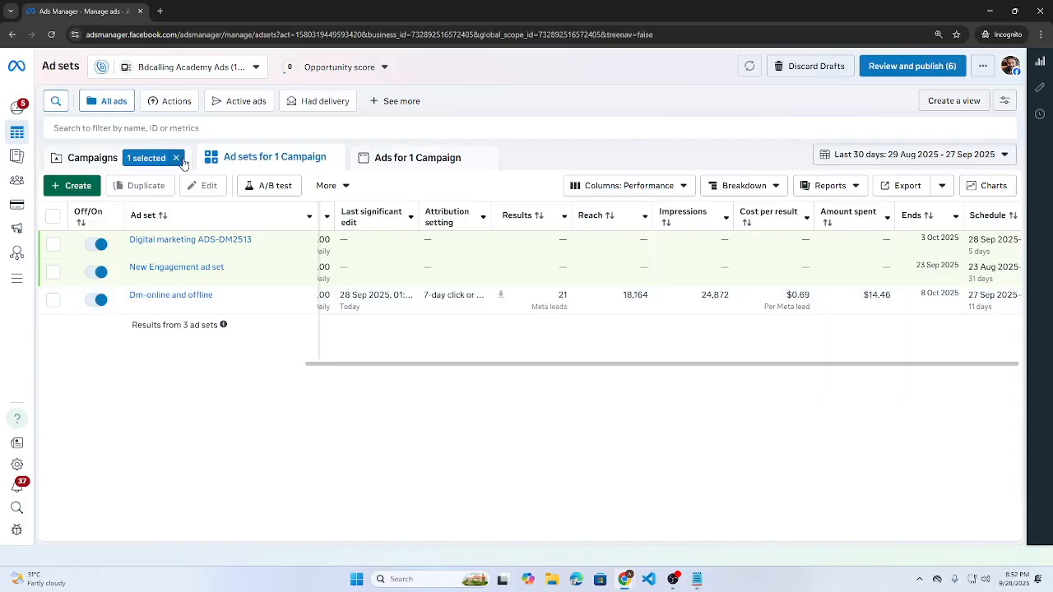
click(178, 159)
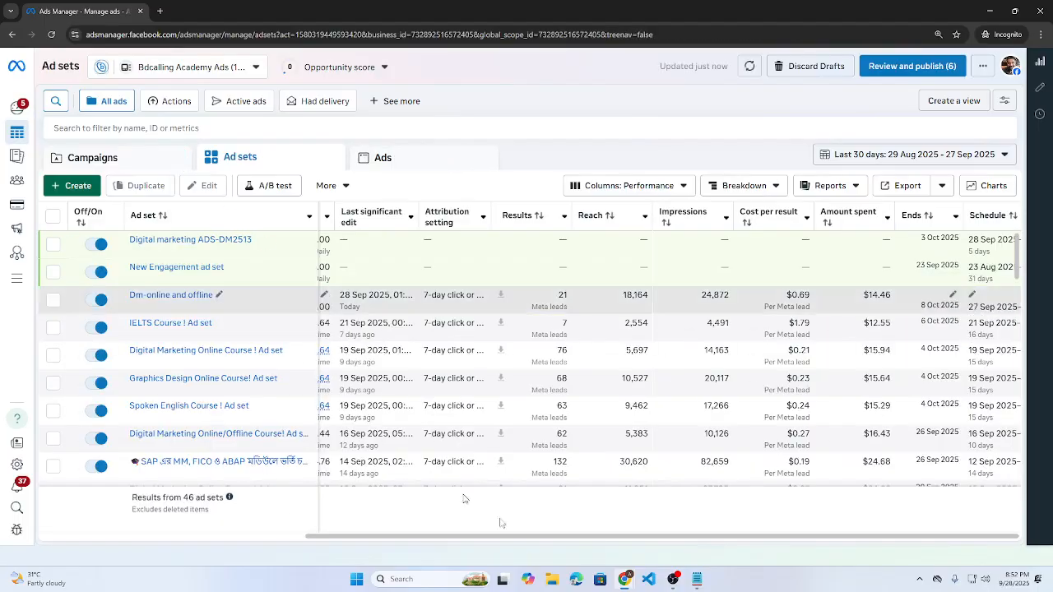
drag(501, 536, 206, 537)
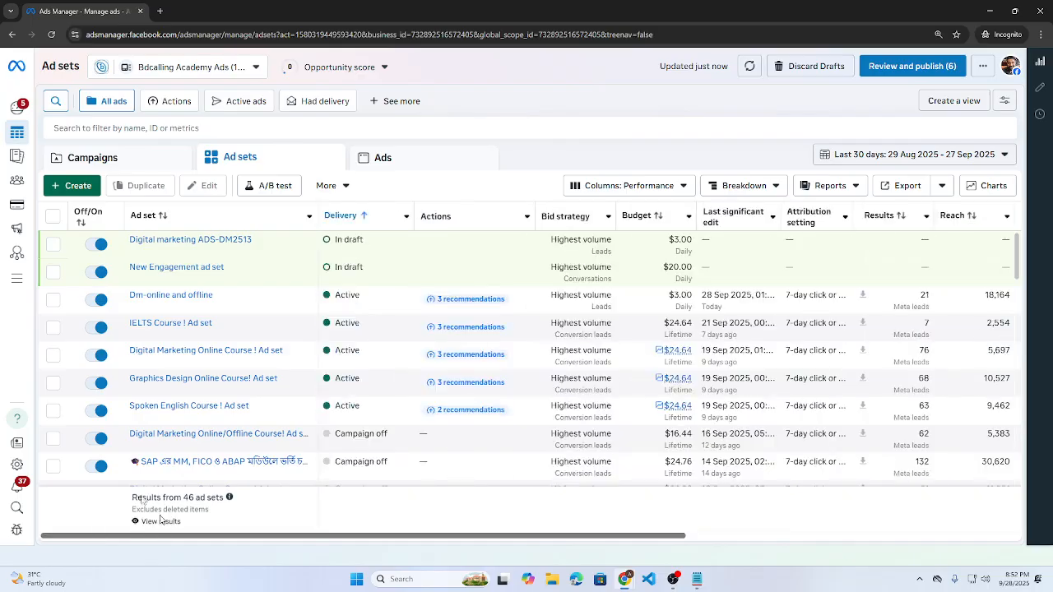
click(160, 521)
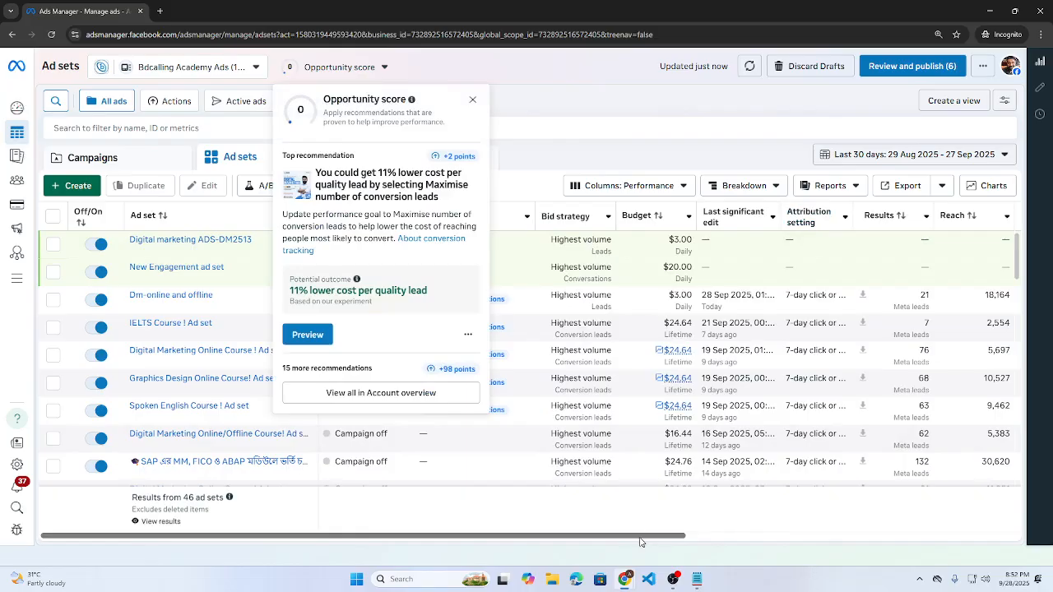
click(596, 541)
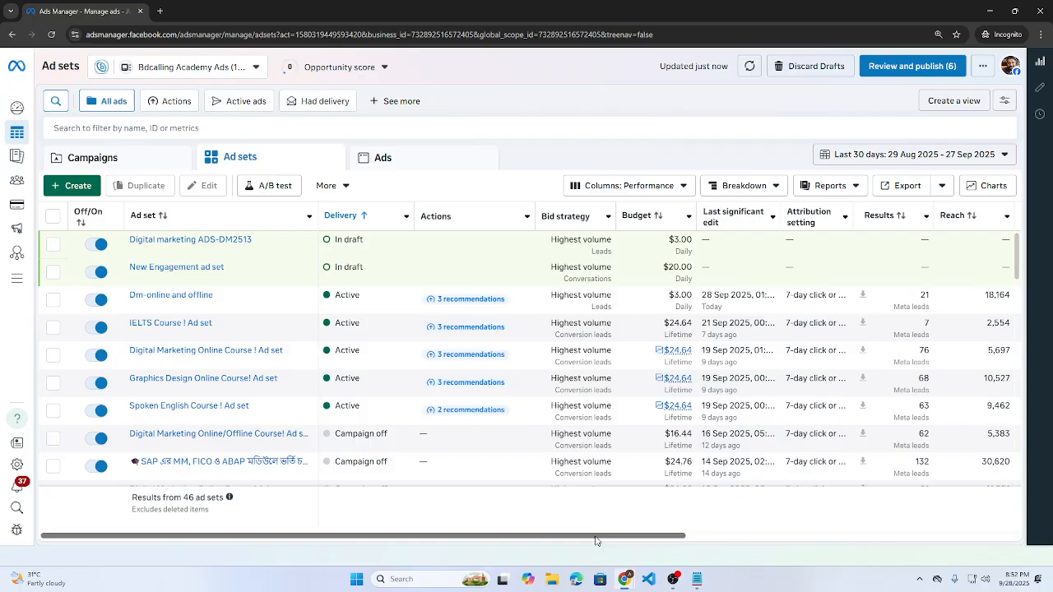